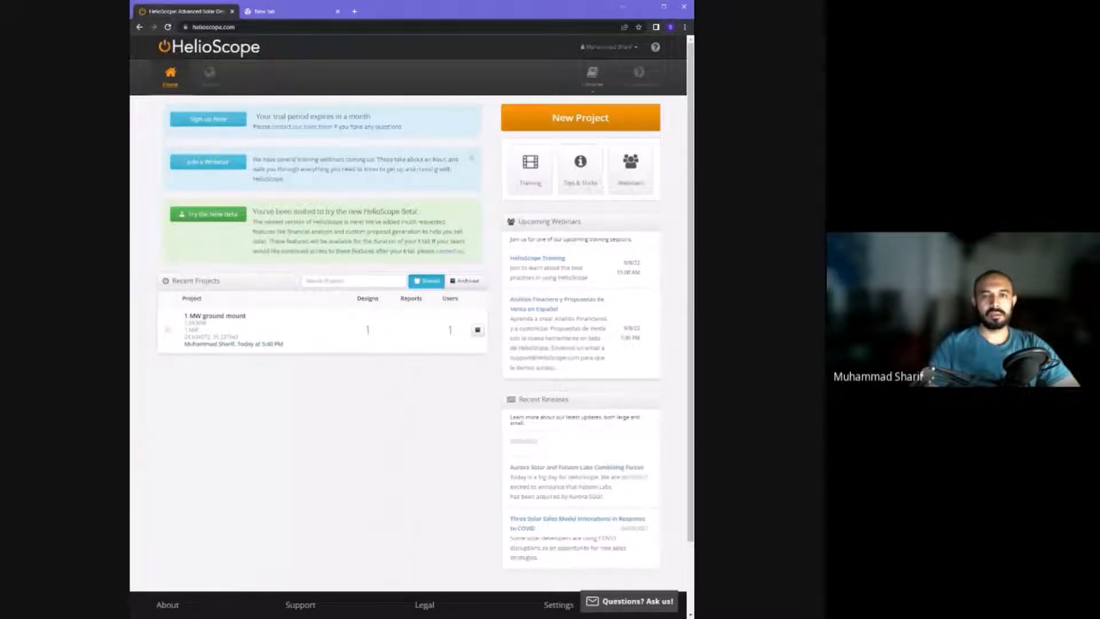
- Save the account preferences with distance in Meters, metric (mm2) wiring and all design render details shown, and return to the home page
{"action": "left_click", "coordinate": [634, 47]}
{"action": "left_click", "coordinate": [630, 74]}
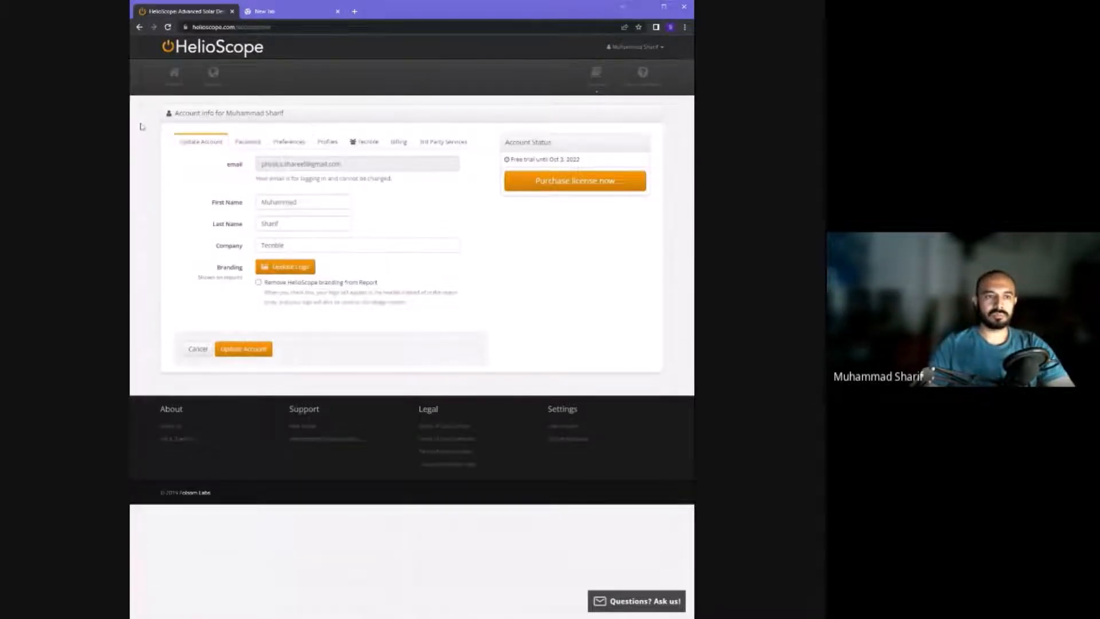
{"action": "left_click", "coordinate": [286, 142]}
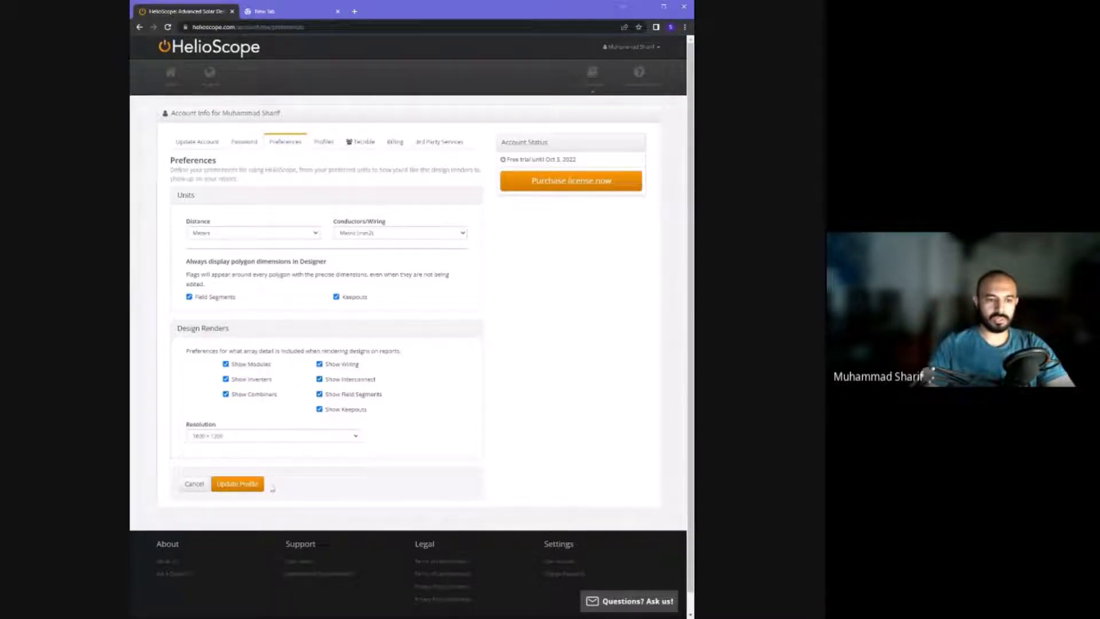
{"action": "left_click", "coordinate": [236, 490]}
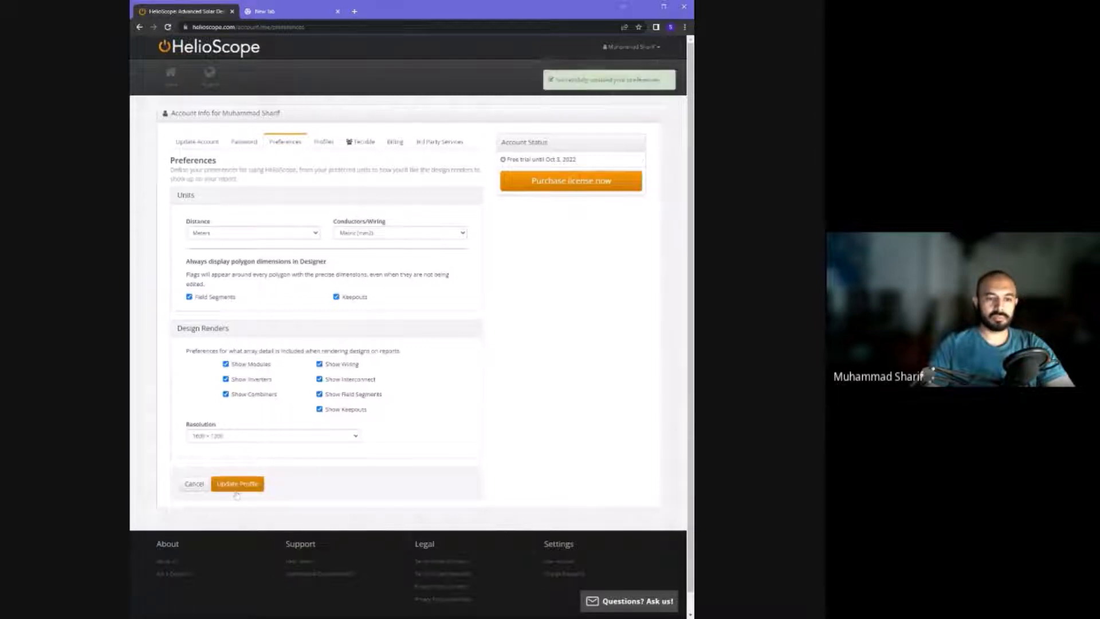
{"action": "left_click", "coordinate": [175, 78]}
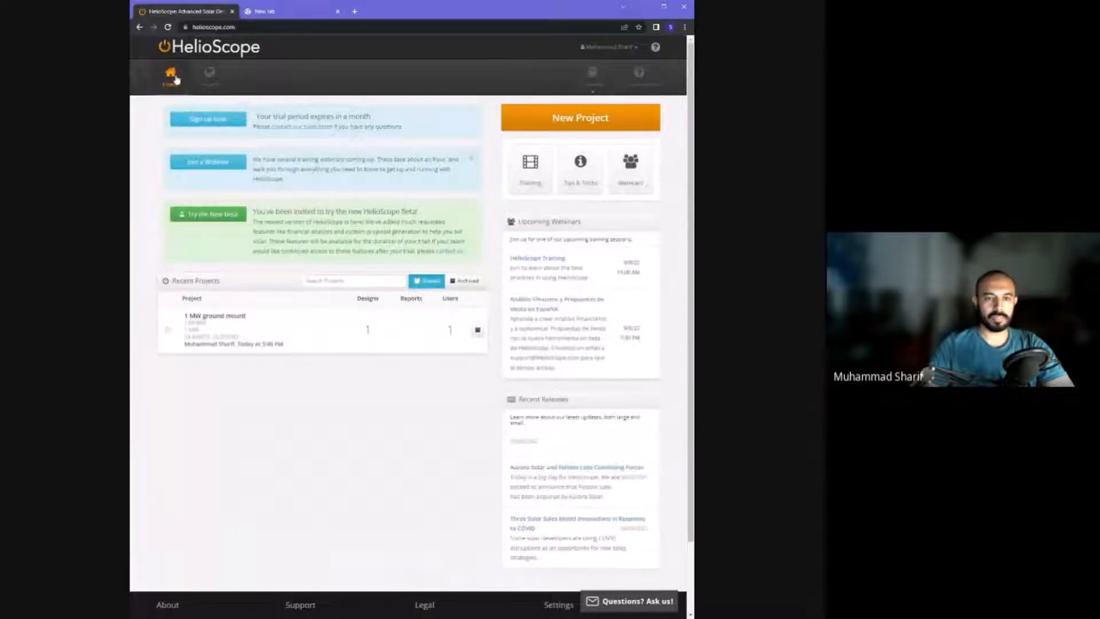
{"action": "left_click", "coordinate": [619, 121]}
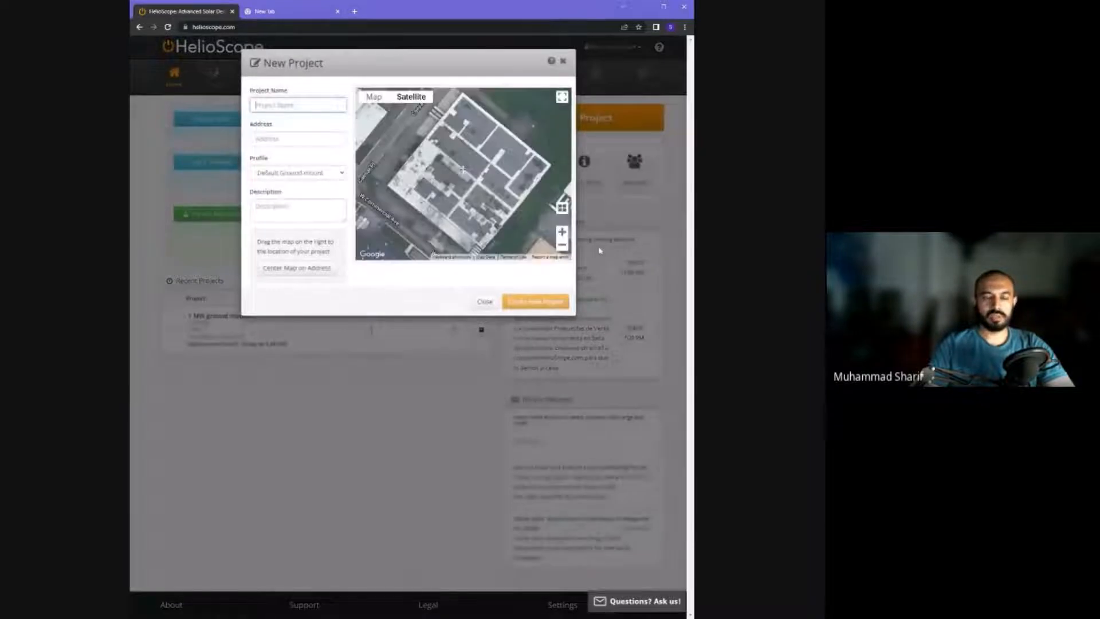
{"action": "mouse_move", "coordinate": [409, 92]}
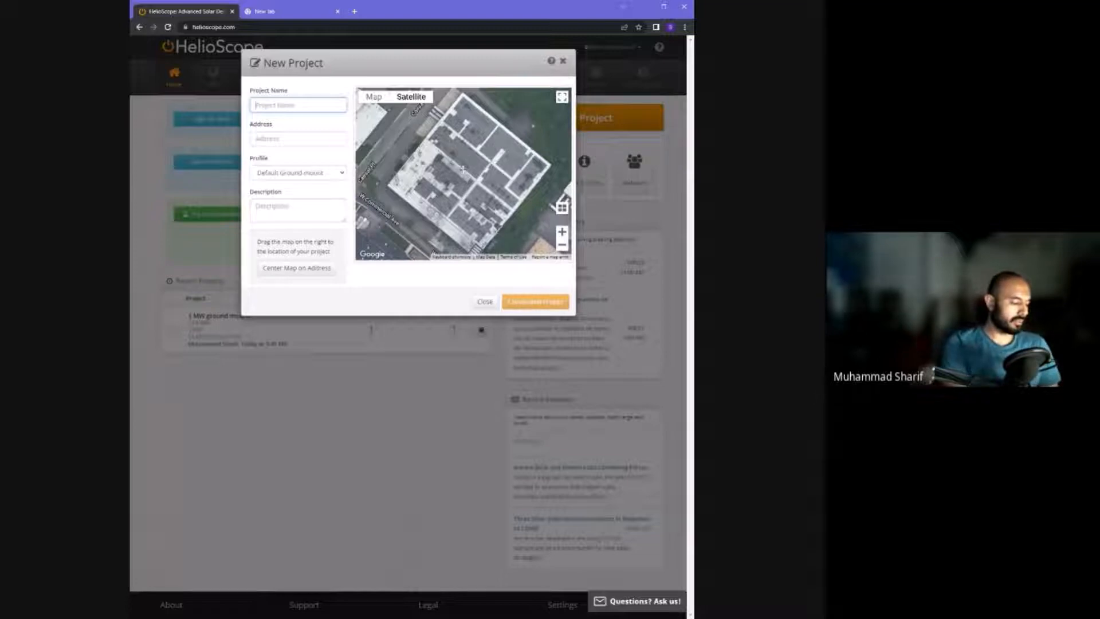
{"action": "type", "text": "1 MW"}
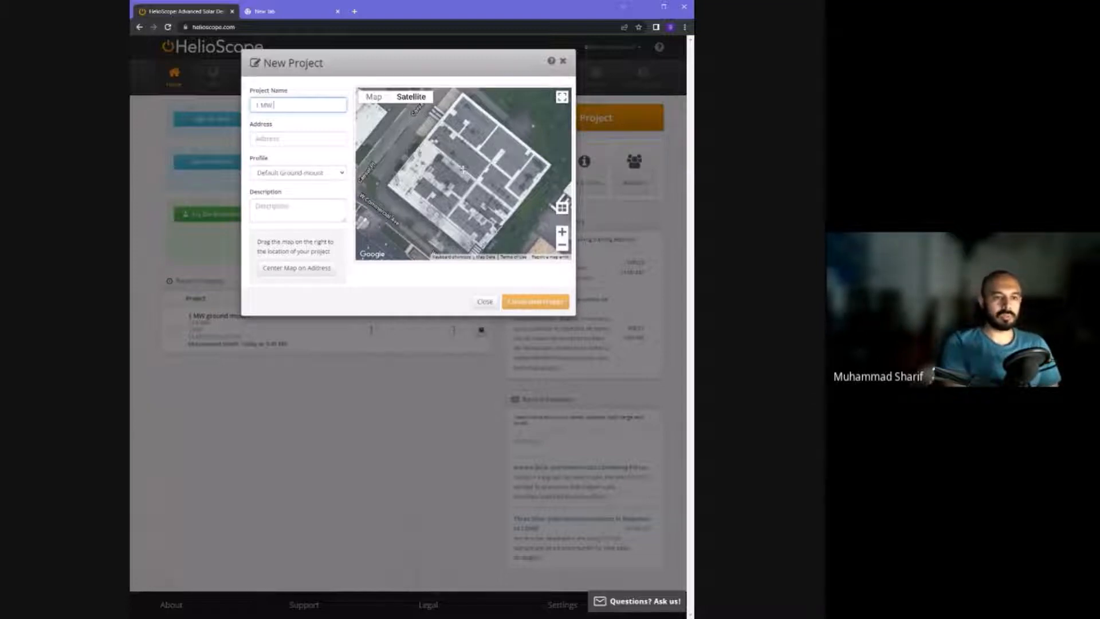
{"action": "type", "text": " ground m"}
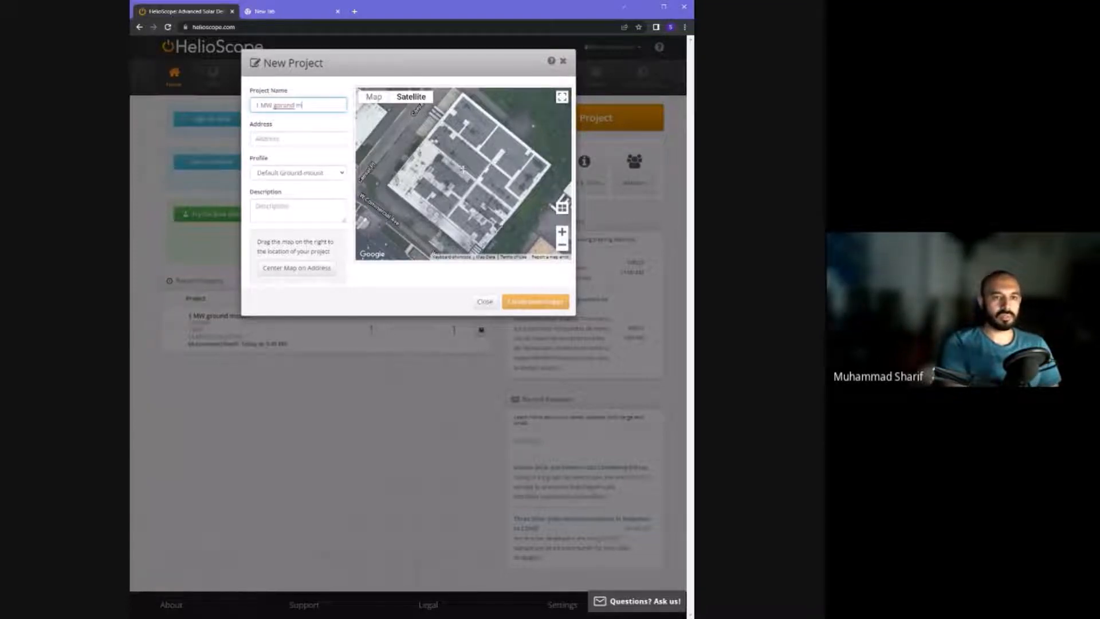
{"action": "key", "text": "BackSpace"}
{"action": "key", "text": "BackSpace"}
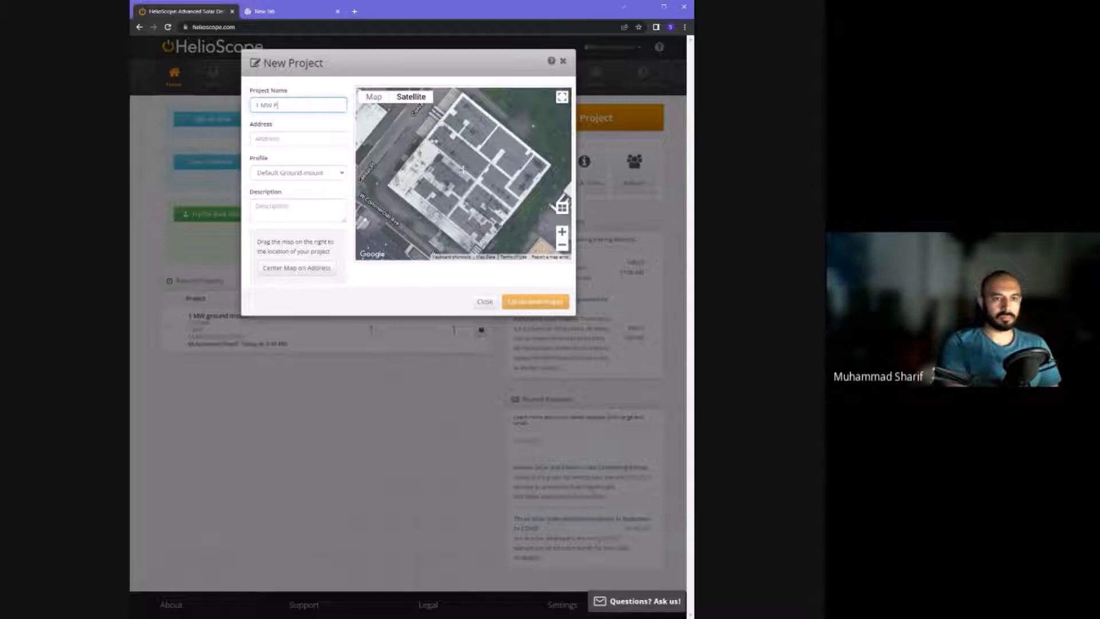
{"action": "type", "text": "PV Gro"}
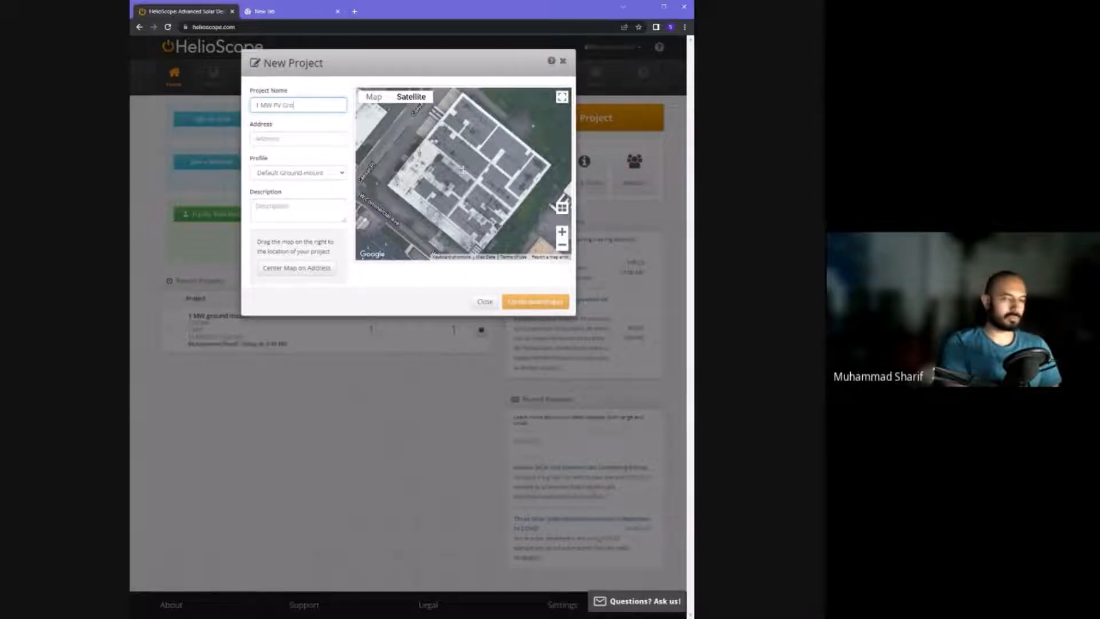
{"action": "type", "text": "und Mount System"}
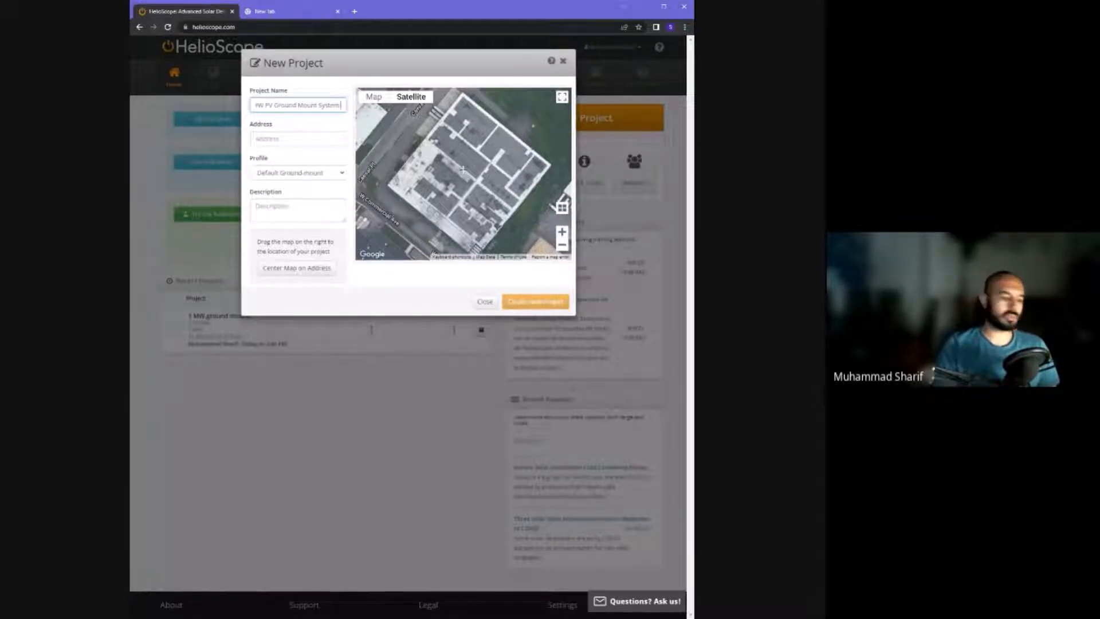
{"action": "type", "text": " -"}
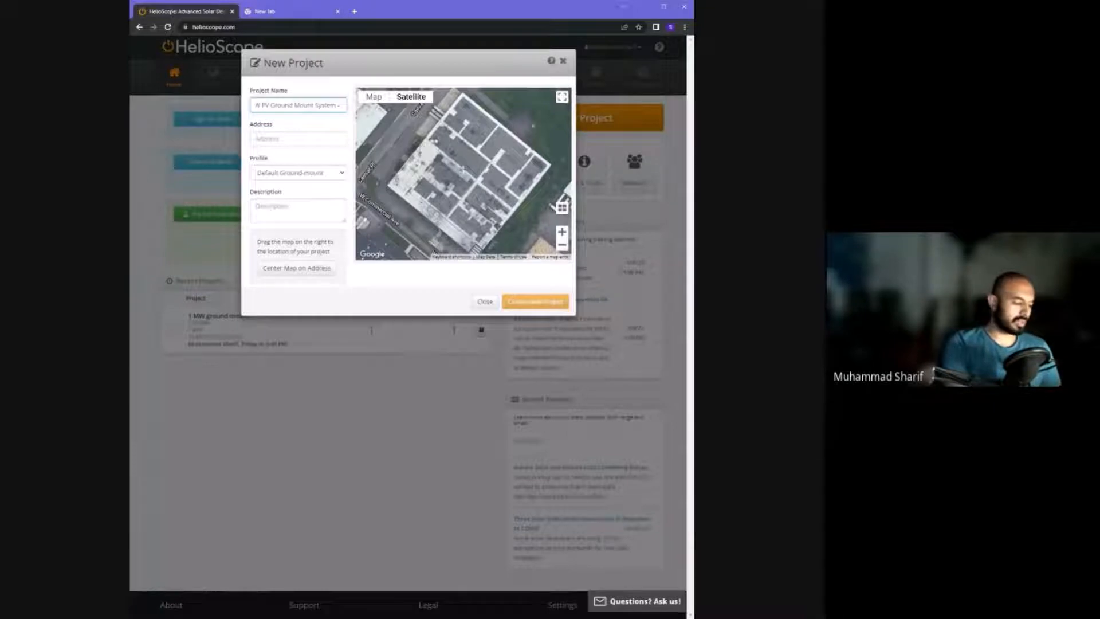
{"action": "type", "text": " AB"}
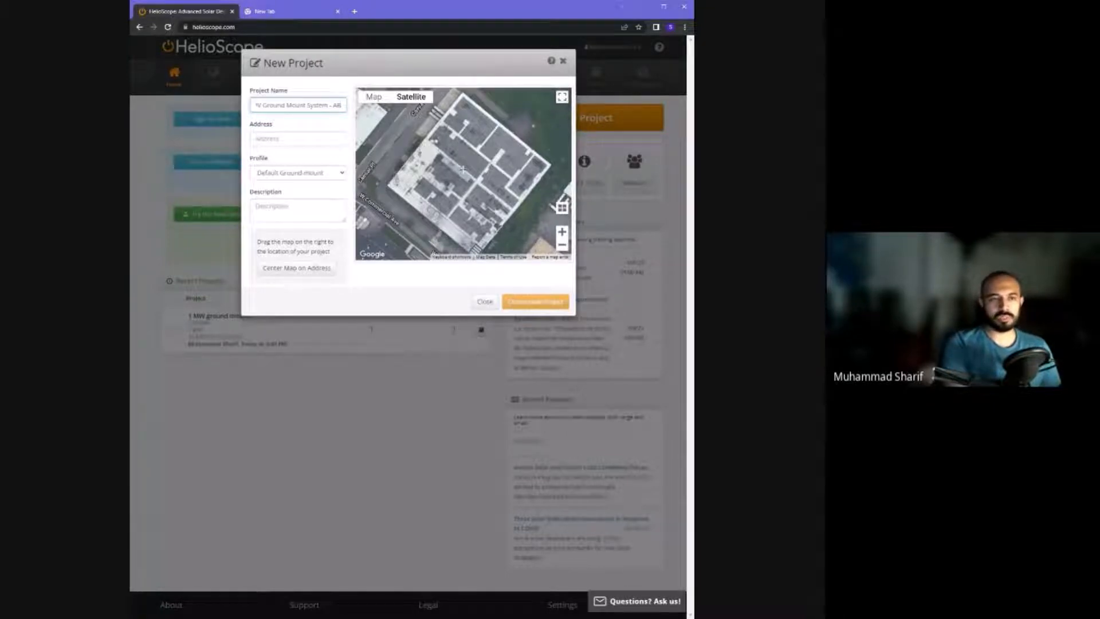
{"action": "type", "text": "C"}
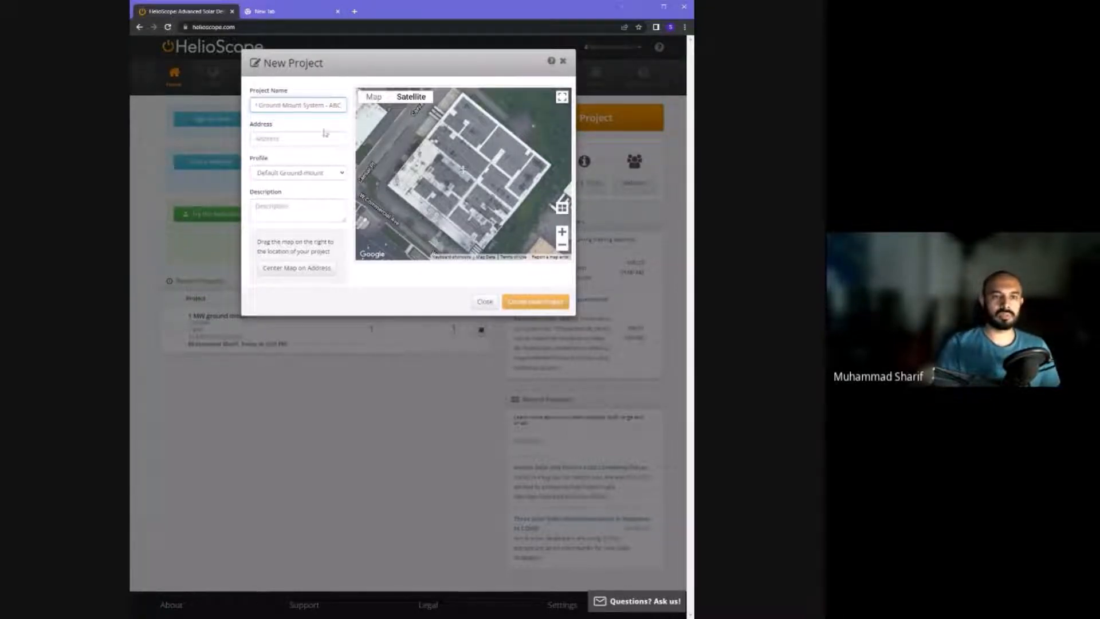
{"action": "left_click_drag", "start_coordinate": [342, 105], "coordinate": [326, 105]}
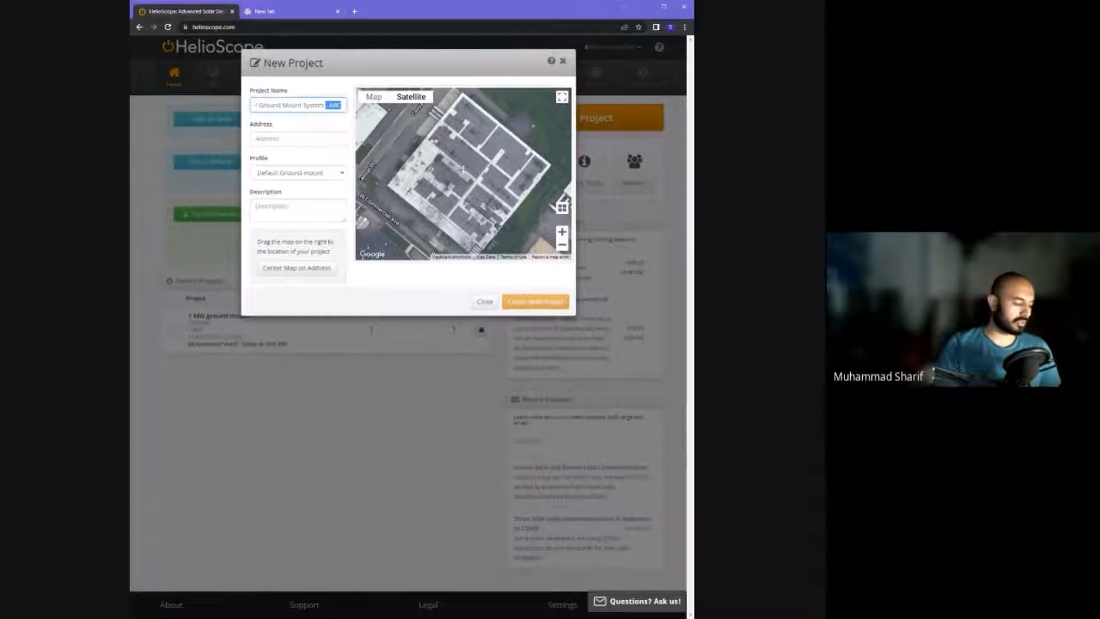
{"action": "key", "text": "BackSpace"}
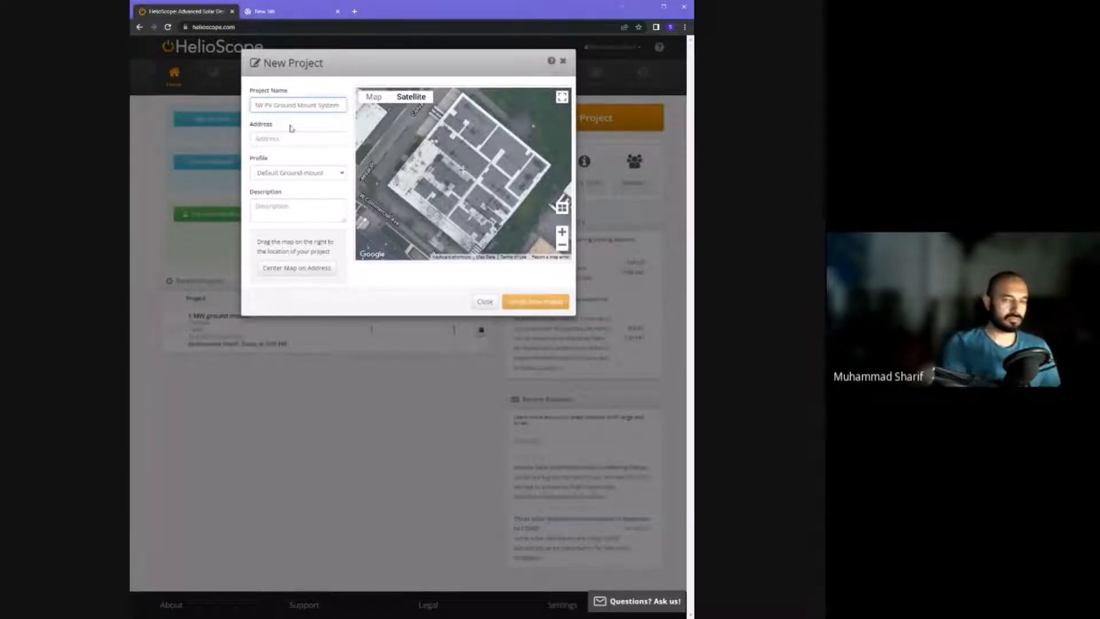
{"action": "left_click", "coordinate": [267, 105]}
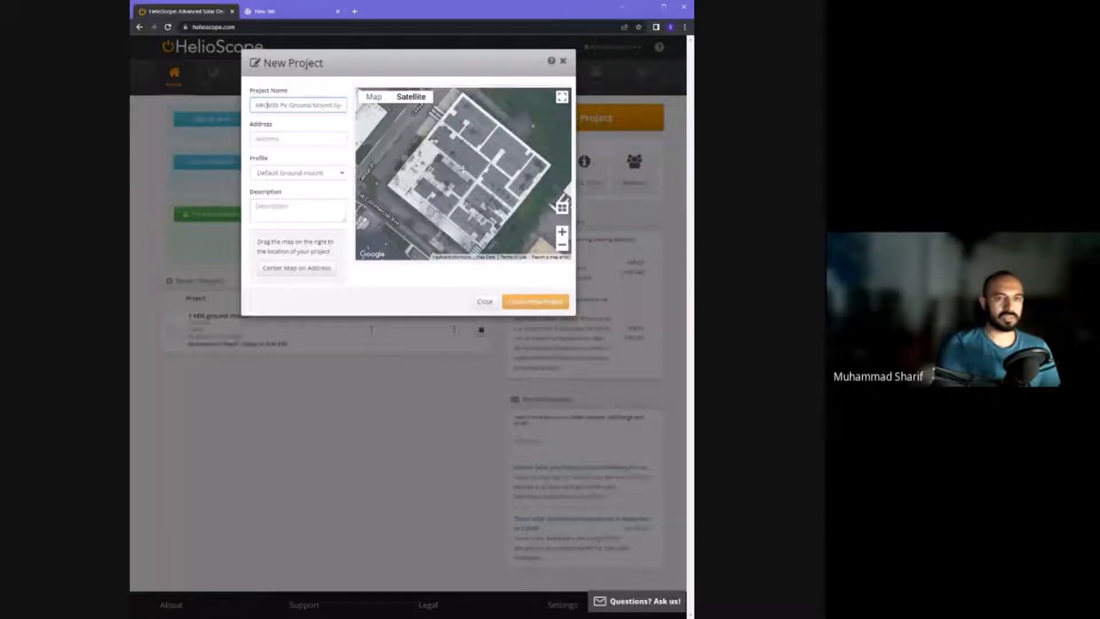
{"action": "type", "text": "-"}
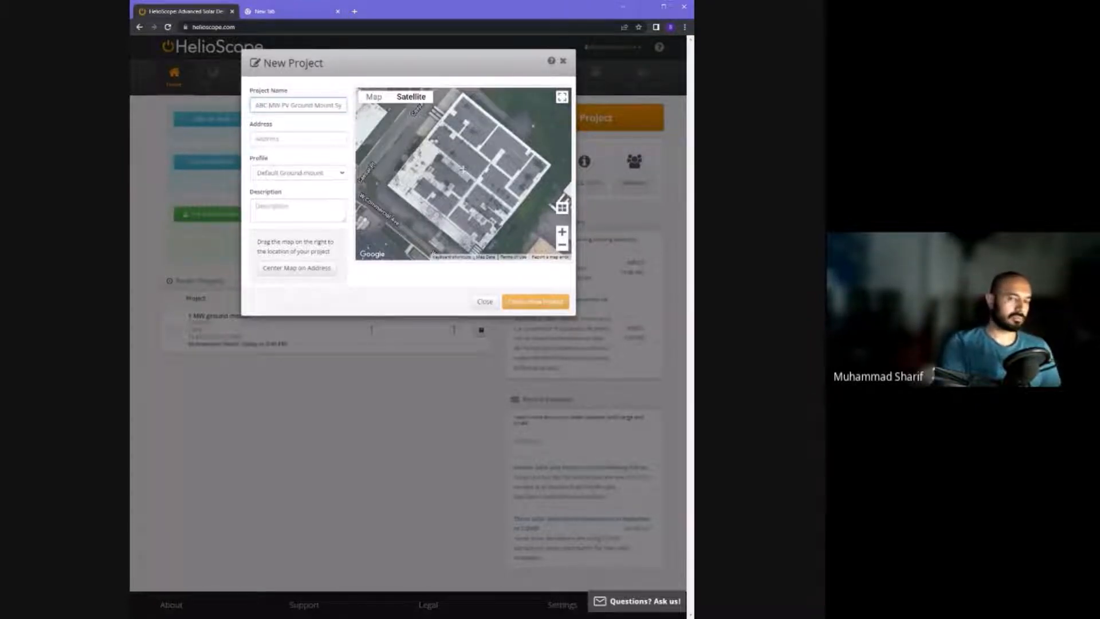
{"action": "key", "text": "Tab"}
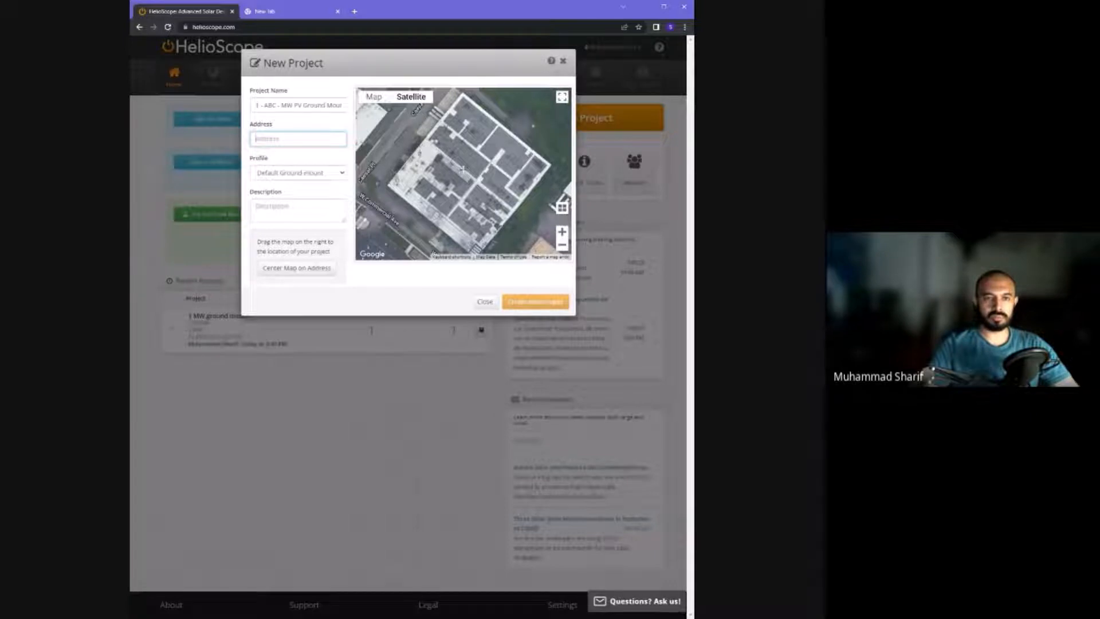
{"action": "left_click_drag", "start_coordinate": [522, 183], "coordinate": [450, 97]}
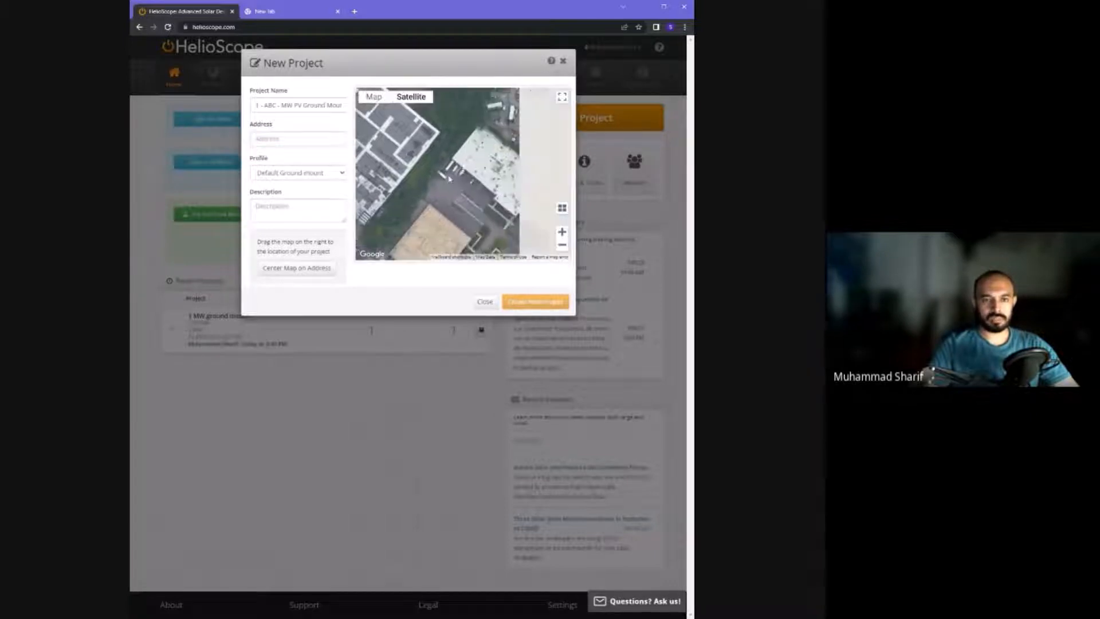
{"action": "left_click_drag", "start_coordinate": [549, 135], "coordinate": [403, 222]}
{"action": "left_click_drag", "start_coordinate": [513, 137], "coordinate": [438, 180]}
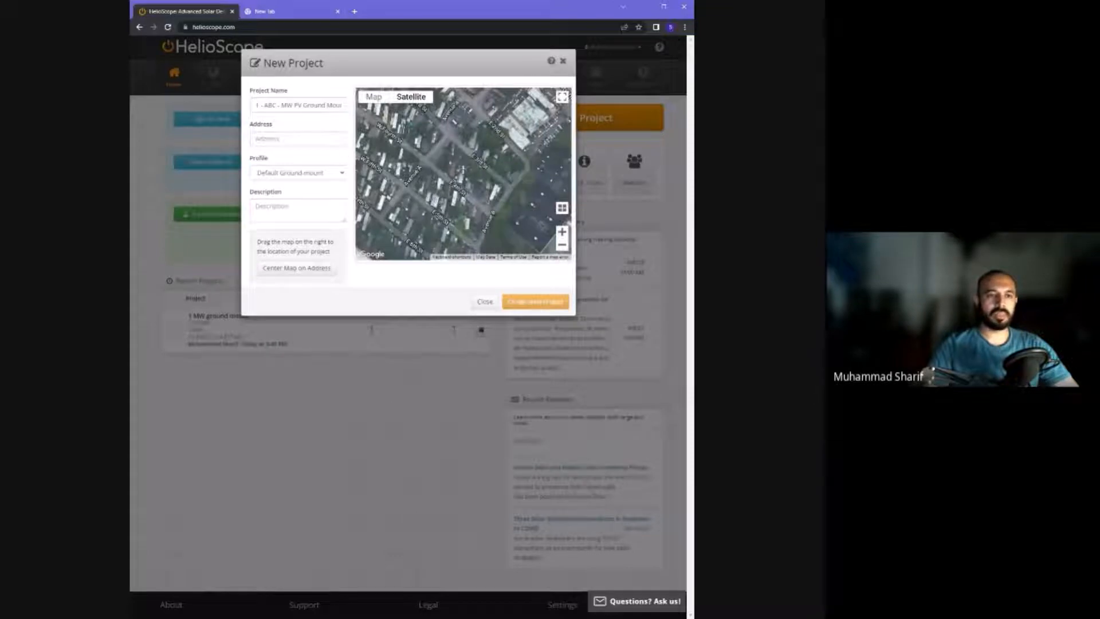
{"action": "left_click", "coordinate": [298, 138]}
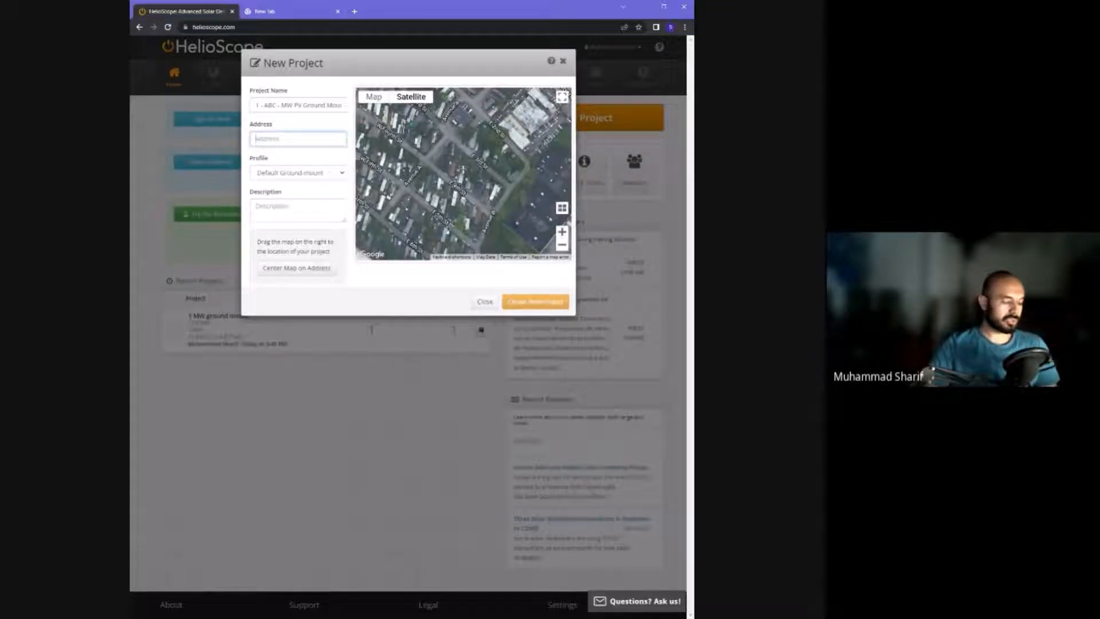
{"action": "type", "text": "- ABC"}
{"action": "left_click_drag", "start_coordinate": [297, 139], "coordinate": [204, 136]}
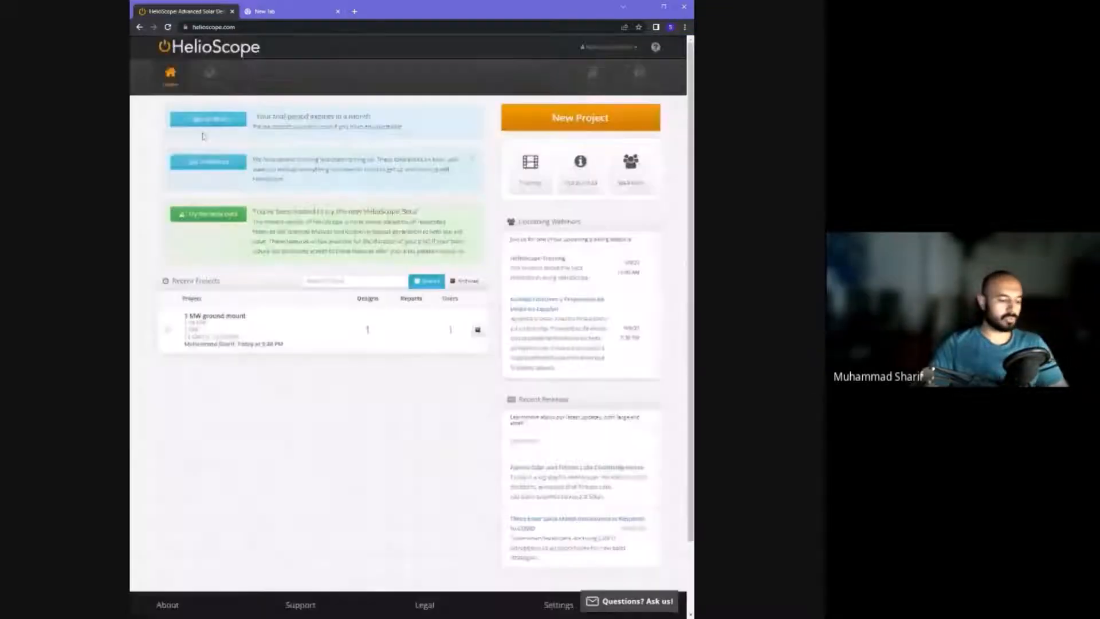
{"action": "key", "text": "F12"}
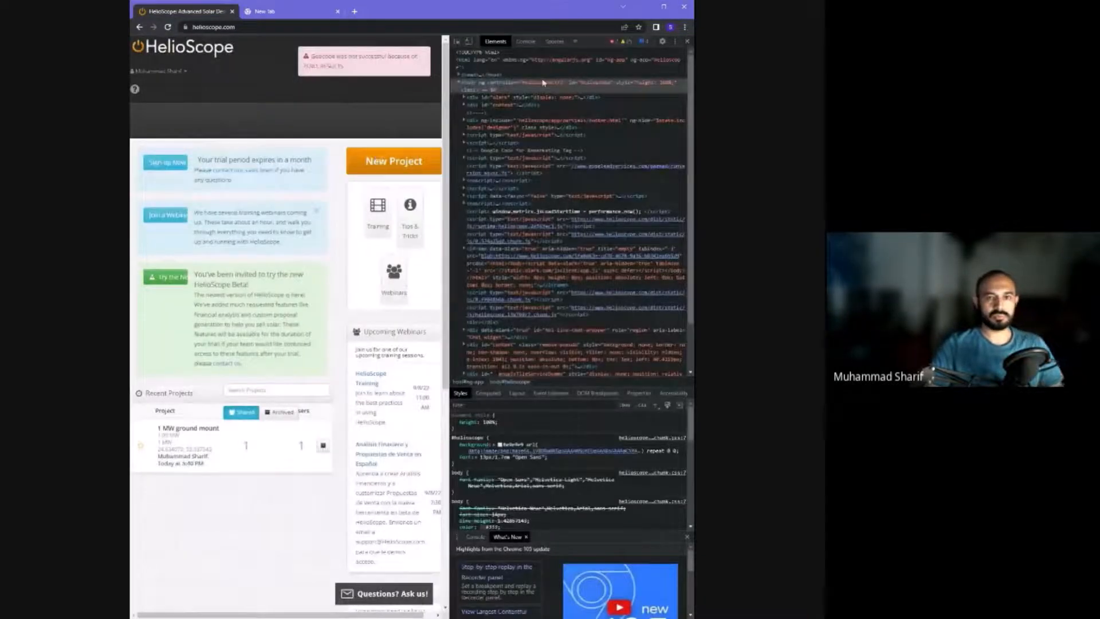
{"action": "left_click", "coordinate": [687, 42]}
- Start a new project and name it "ABC 1 MW GM"
{"action": "left_click", "coordinate": [549, 123]}
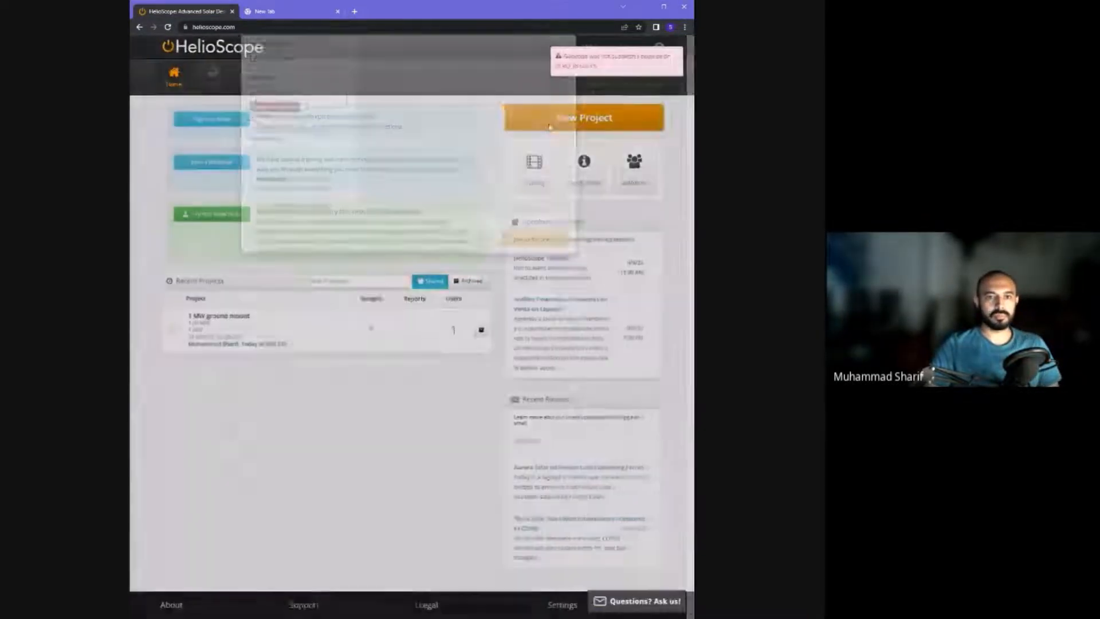
{"action": "left_click", "coordinate": [298, 106]}
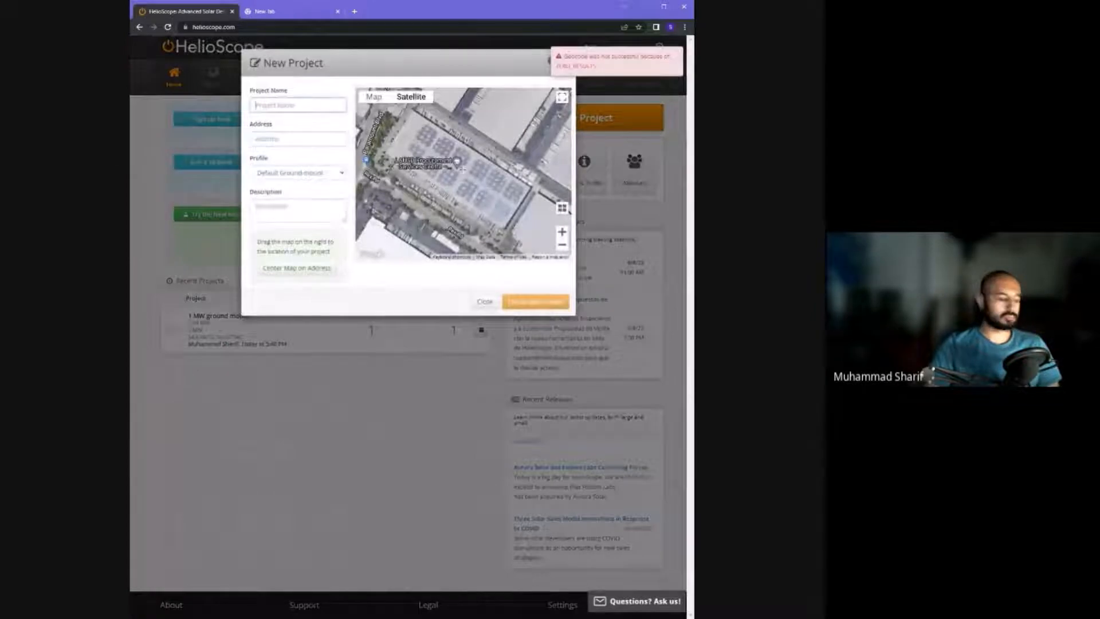
{"action": "type", "text": "ABC 1 M"}
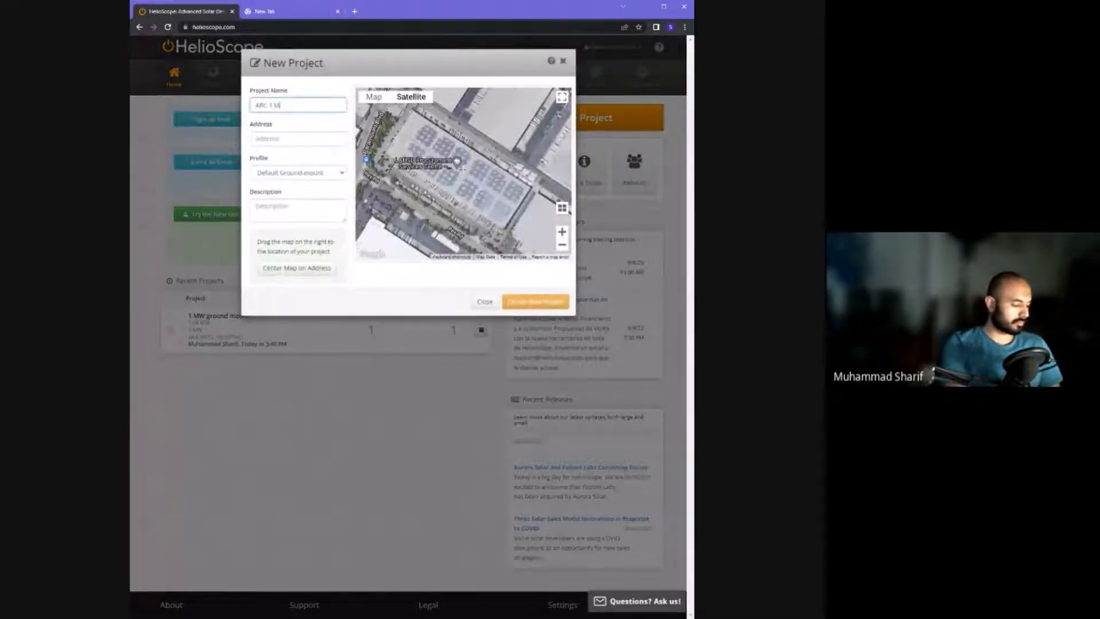
{"action": "type", "text": "W GM"}
{"action": "key", "text": "Tab"}
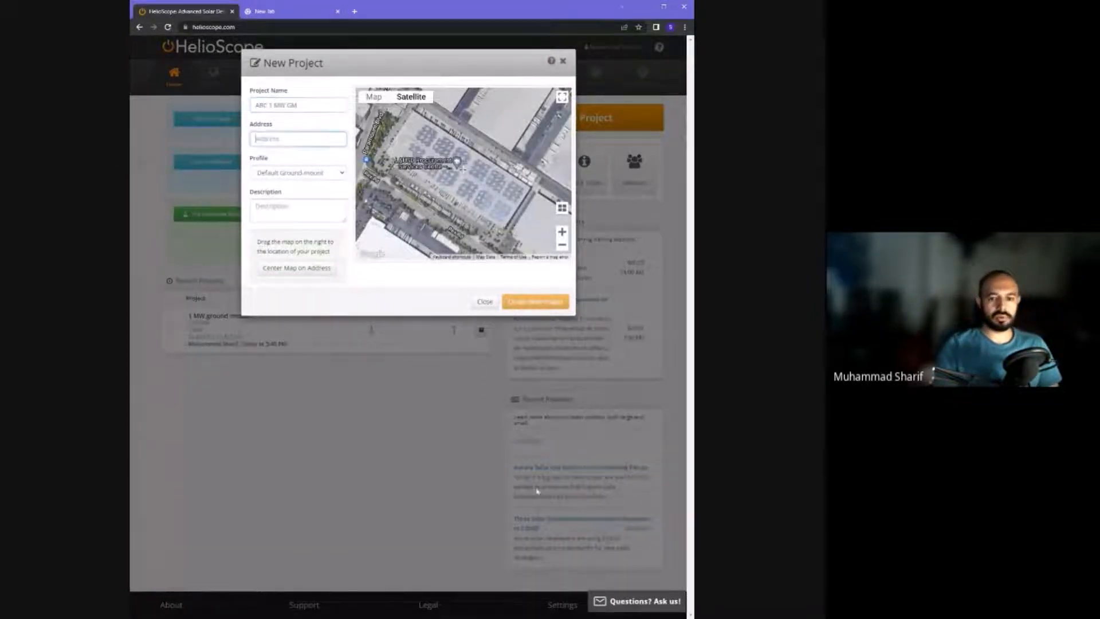
- Set the new project's address to the coordinates 24.633072, 55.337543
{"action": "left_click", "coordinate": [539, 617]}
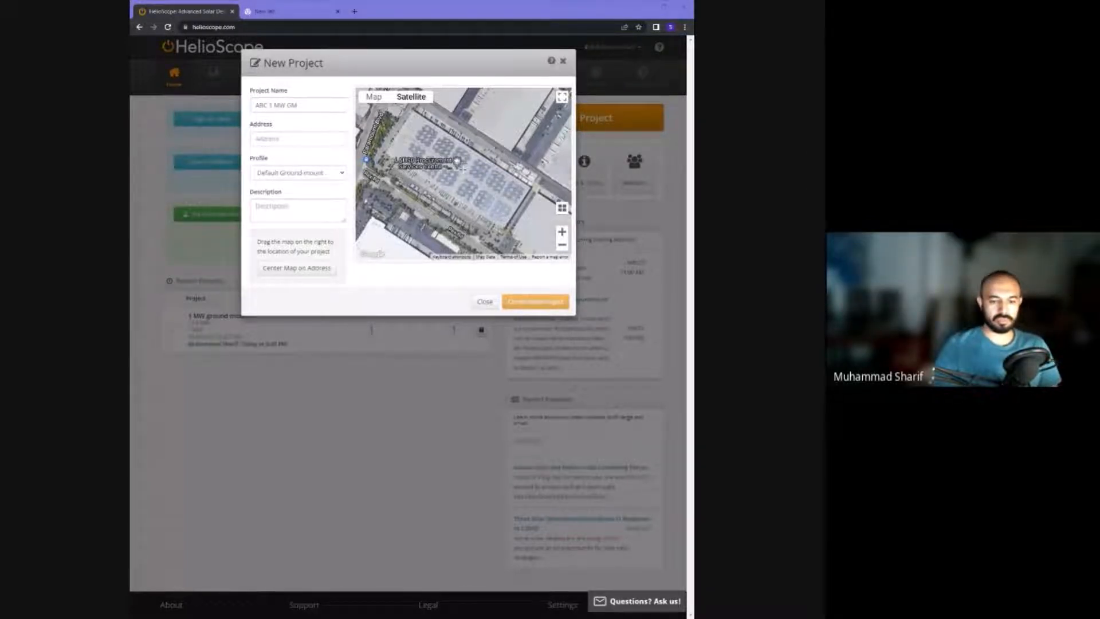
{"action": "key", "text": "alt+Tab"}
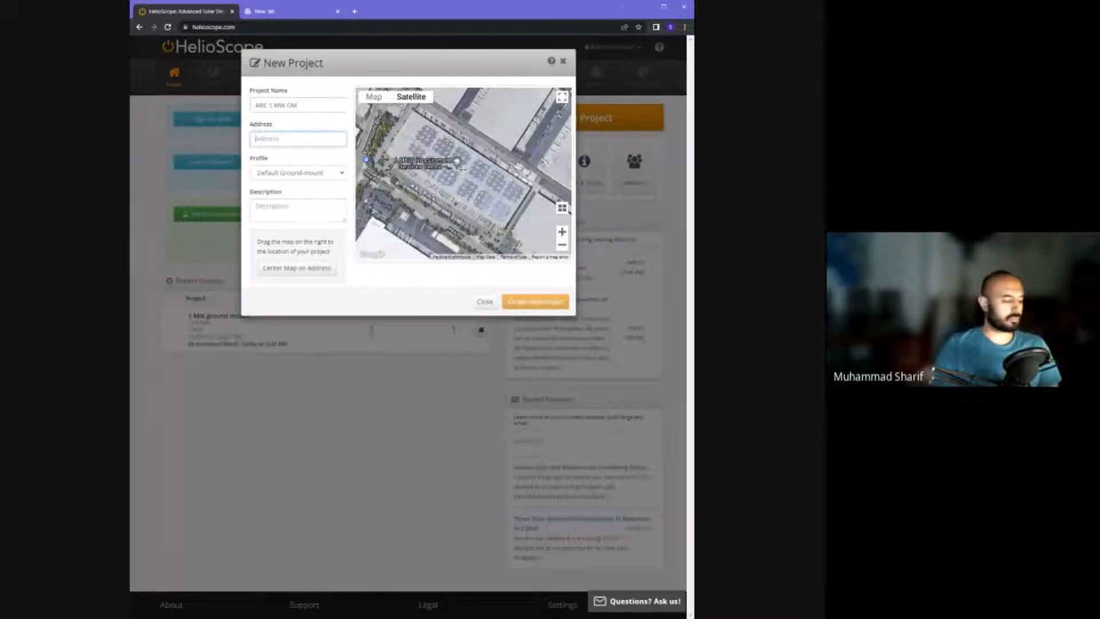
{"action": "type", "text": "34.633073, 55.337543"}
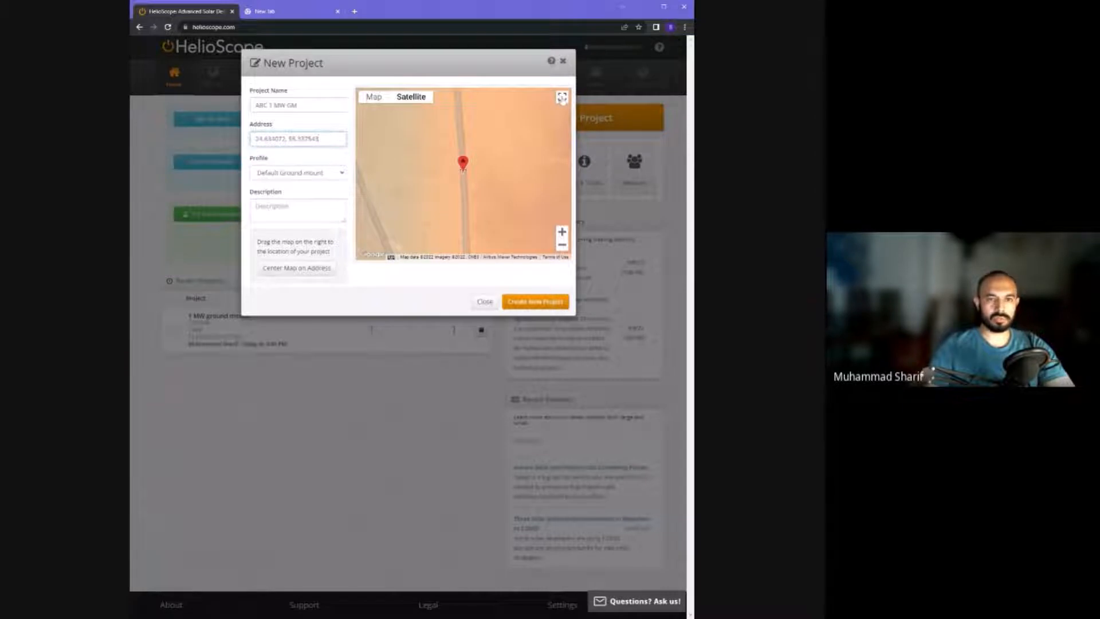
- Enlarge the project map to full screen and move it to the large solar park north-east of the address marker
{"action": "left_click", "coordinate": [562, 98]}
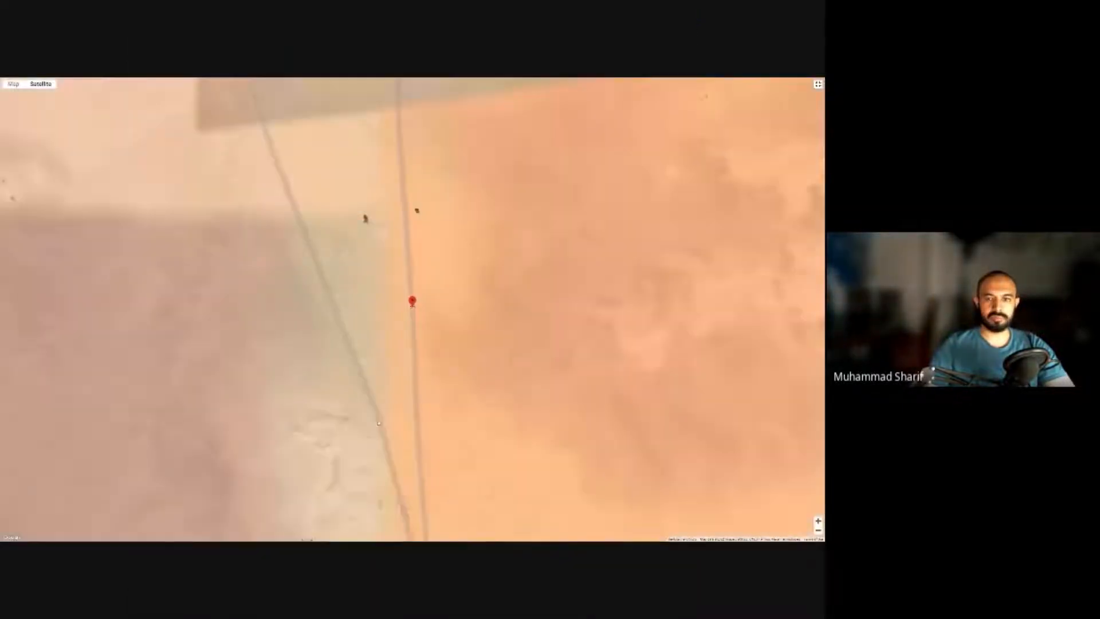
{"action": "scroll", "coordinate": [501, 364], "scroll_direction": "down", "scroll_amount": 3}
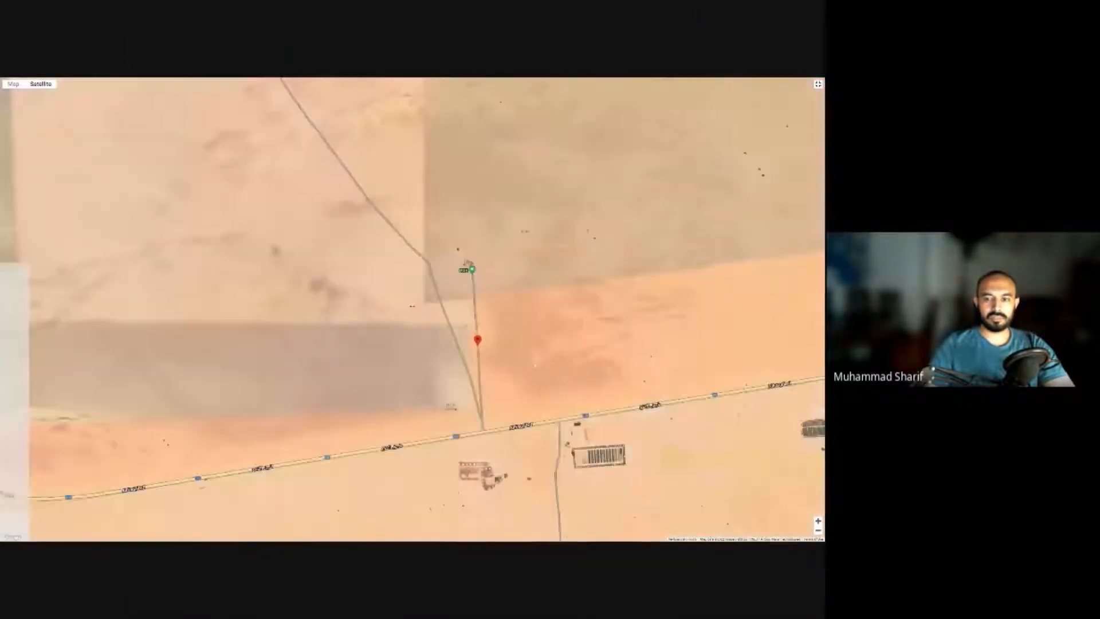
{"action": "left_click_drag", "start_coordinate": [492, 351], "coordinate": [401, 342]}
{"action": "scroll", "coordinate": [401, 342], "scroll_direction": "down", "scroll_amount": 4}
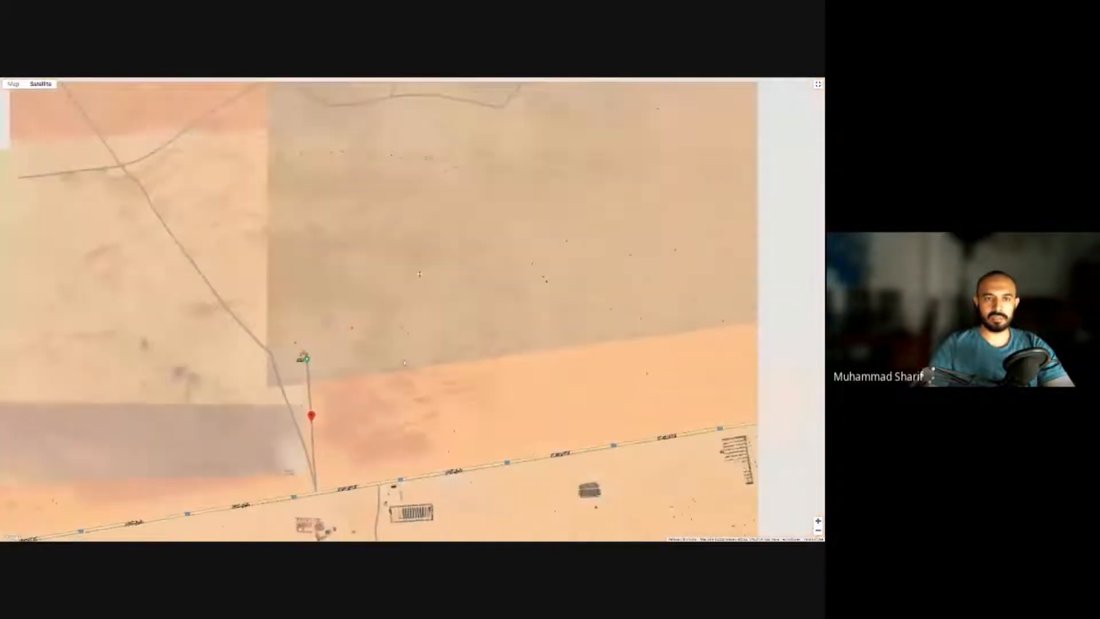
{"action": "scroll", "coordinate": [404, 358], "scroll_direction": "down", "scroll_amount": 2}
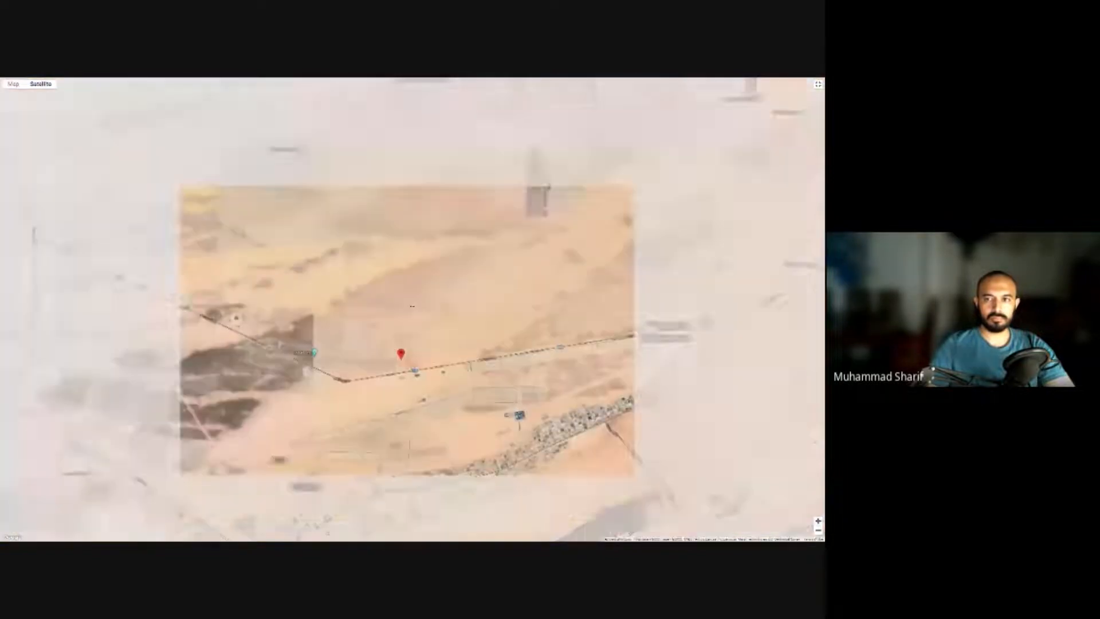
{"action": "left_click_drag", "start_coordinate": [575, 203], "coordinate": [420, 302]}
{"action": "scroll", "coordinate": [420, 302], "scroll_direction": "up", "scroll_amount": 6}
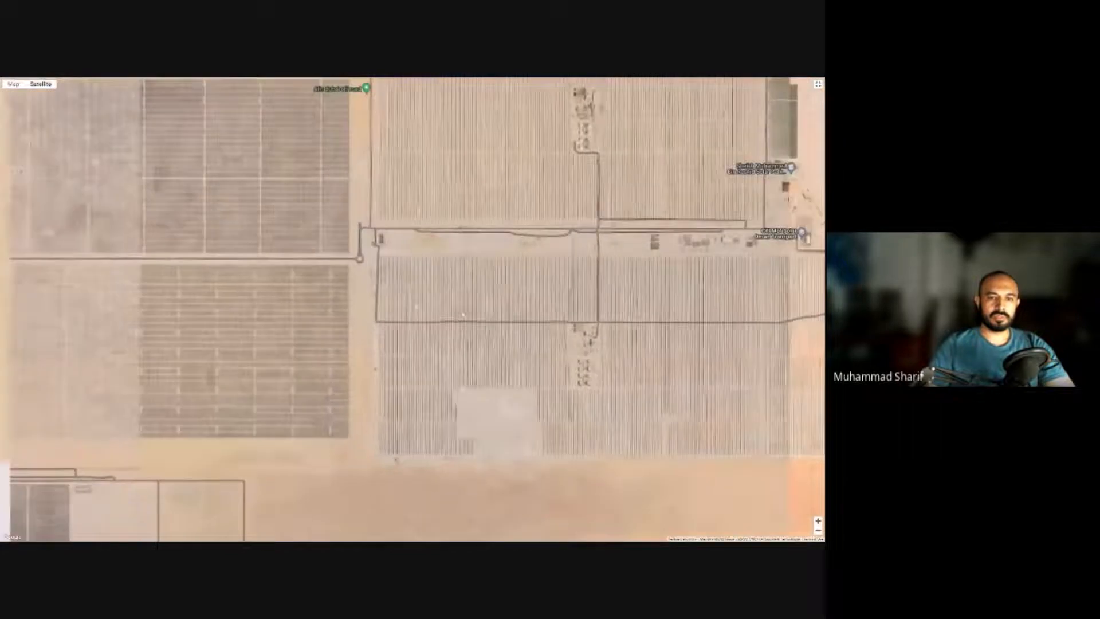
- Examine the existing solar park on the satellite map, including its array blocks and the circular field around the central tower
{"action": "scroll", "coordinate": [463, 315], "scroll_direction": "down", "scroll_amount": 2}
{"action": "left_click_drag", "start_coordinate": [172, 314], "coordinate": [317, 252]}
{"action": "scroll", "coordinate": [317, 253], "scroll_direction": "down", "scroll_amount": 1}
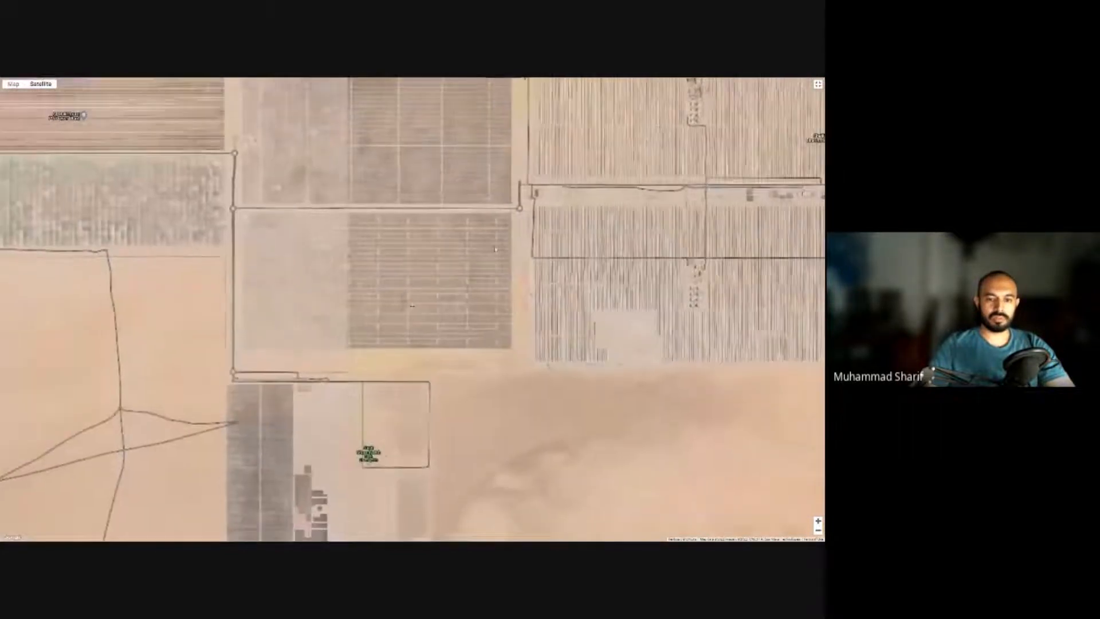
{"action": "left_click_drag", "start_coordinate": [482, 249], "coordinate": [306, 298]}
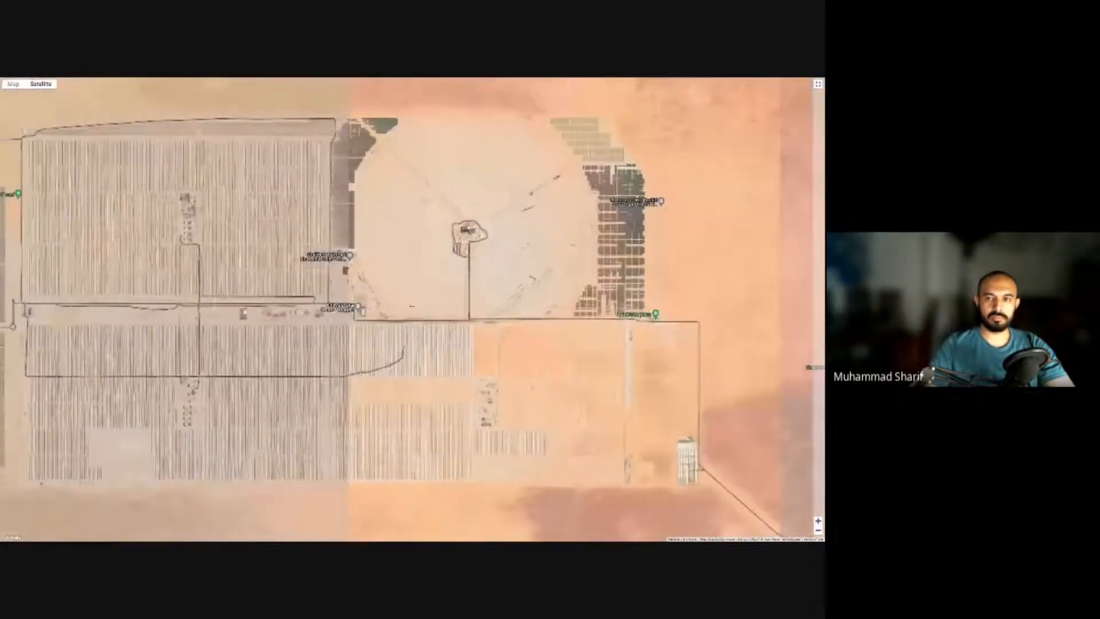
{"action": "scroll", "coordinate": [514, 196], "scroll_direction": "up", "scroll_amount": 2}
{"action": "scroll", "coordinate": [514, 196], "scroll_direction": "up", "scroll_amount": 1}
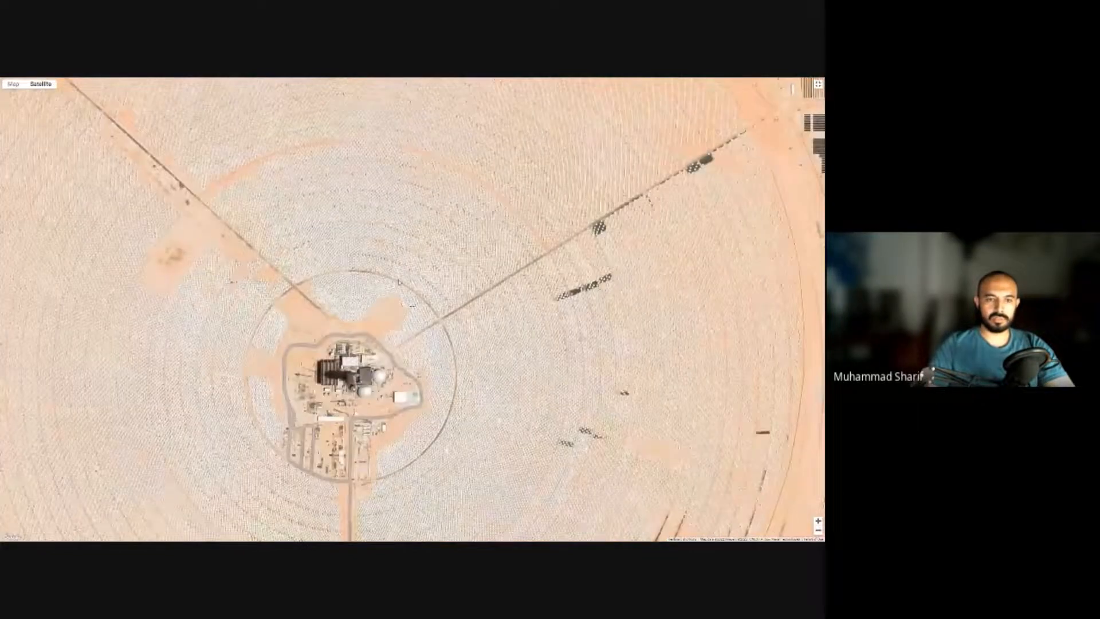
{"action": "scroll", "coordinate": [435, 284], "scroll_direction": "down", "scroll_amount": 3}
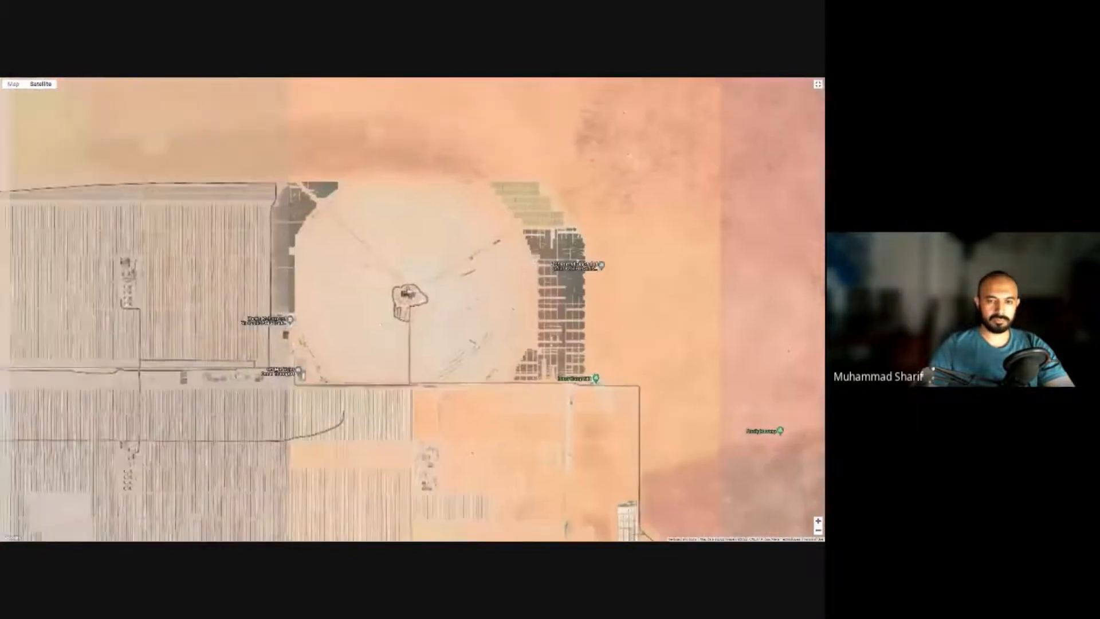
{"action": "scroll", "coordinate": [439, 285], "scroll_direction": "up", "scroll_amount": 1}
{"action": "scroll", "coordinate": [439, 285], "scroll_direction": "up", "scroll_amount": 1}
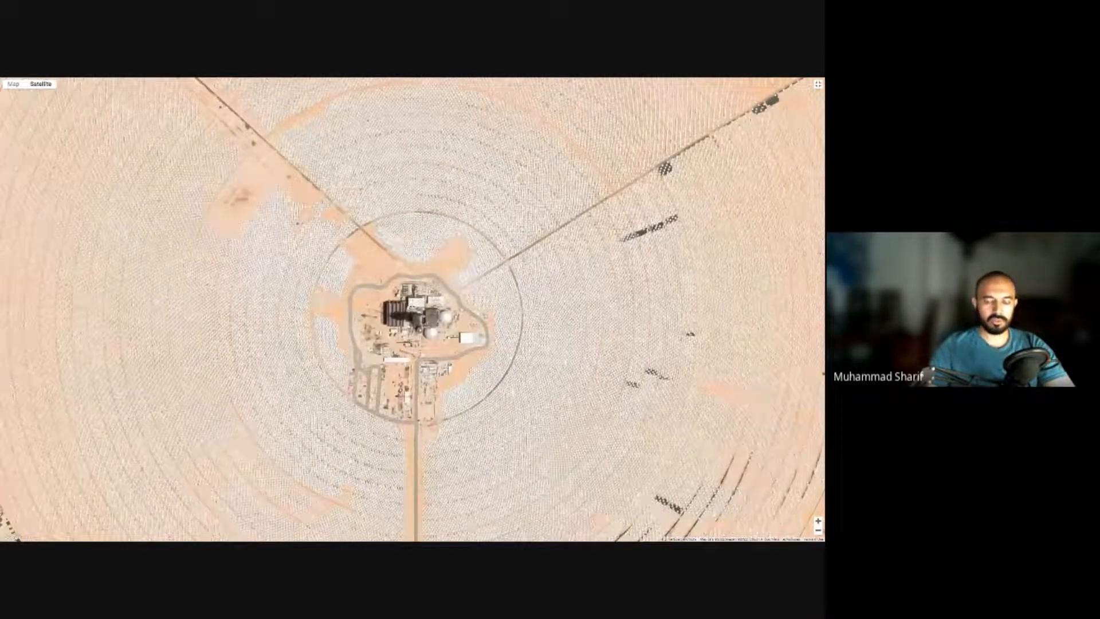
{"action": "scroll", "coordinate": [408, 318], "scroll_direction": "down", "scroll_amount": 2}
{"action": "left_click_drag", "start_coordinate": [267, 387], "coordinate": [674, 320]}
{"action": "scroll", "coordinate": [200, 352], "scroll_direction": "down", "scroll_amount": 1}
{"action": "left_click_drag", "start_coordinate": [169, 382], "coordinate": [350, 314]}
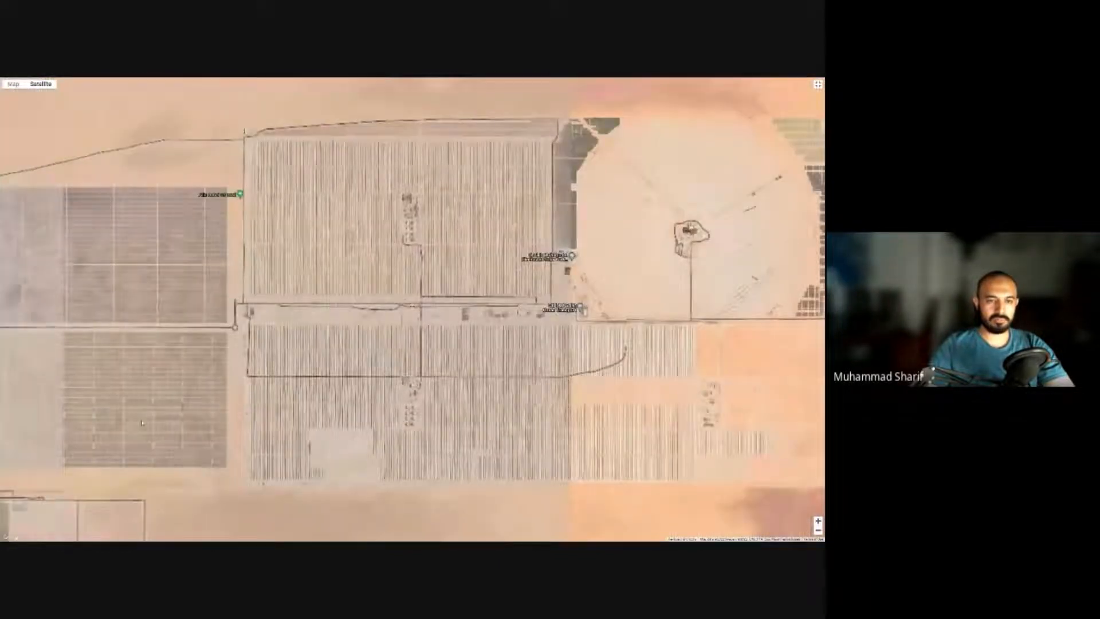
- Centre the project location on the empty desert just south of the solar park's lower westernmost array block and leave full screen
{"action": "scroll", "coordinate": [139, 423], "scroll_direction": "down", "scroll_amount": 1}
{"action": "left_click_drag", "start_coordinate": [139, 433], "coordinate": [394, 359]}
{"action": "left_click_drag", "start_coordinate": [165, 342], "coordinate": [337, 319]}
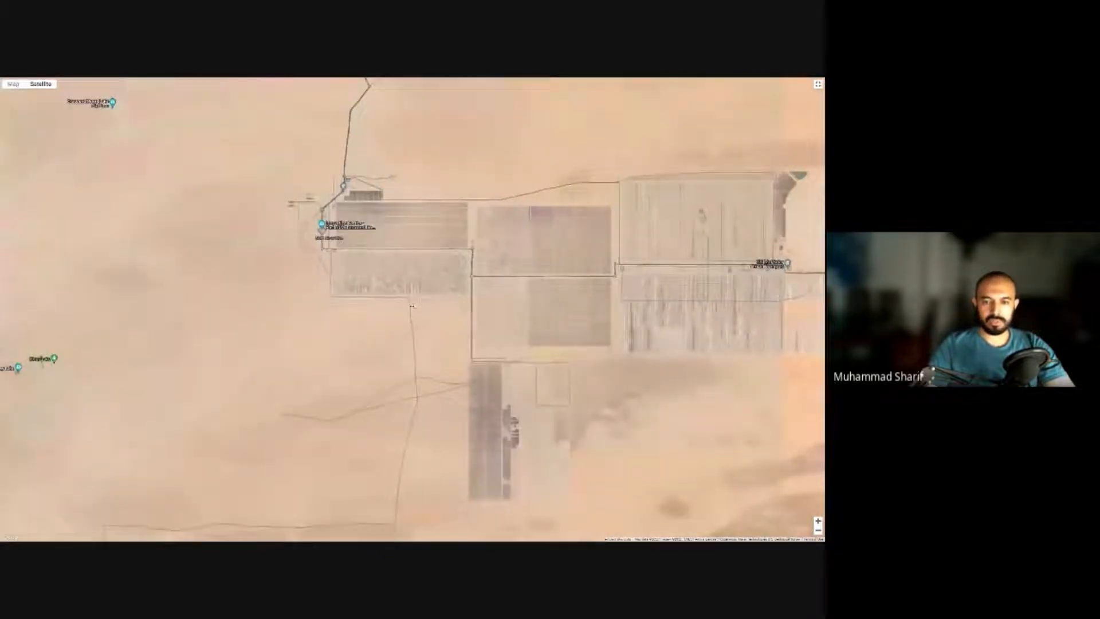
{"action": "scroll", "coordinate": [412, 306], "scroll_direction": "up", "scroll_amount": 5}
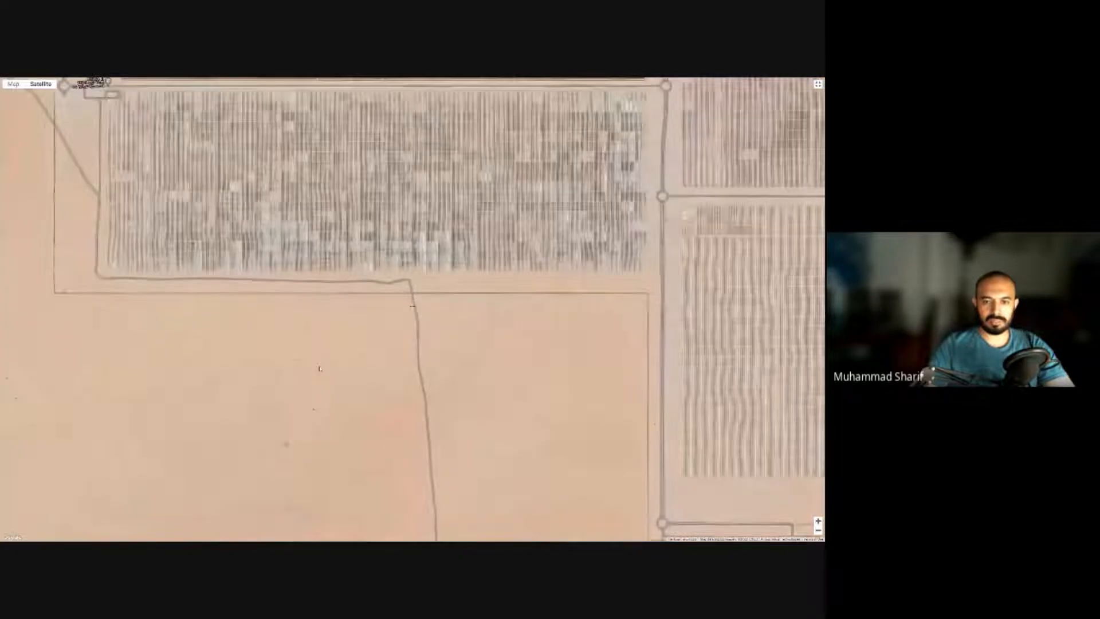
{"action": "left_click_drag", "start_coordinate": [299, 359], "coordinate": [416, 321]}
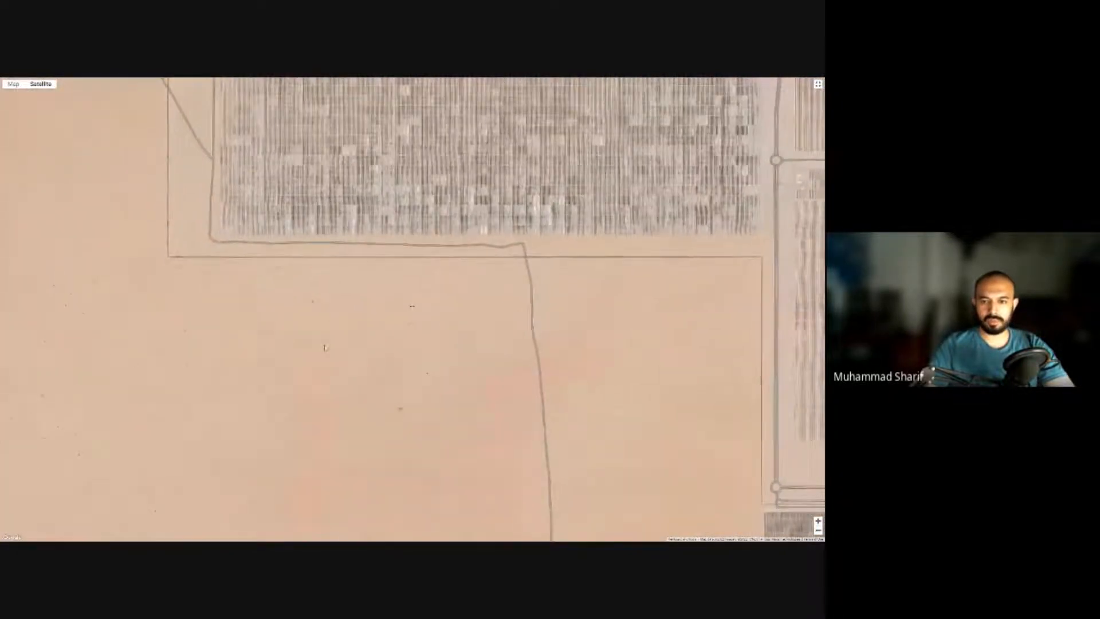
{"action": "left_click_drag", "start_coordinate": [327, 346], "coordinate": [349, 369]}
{"action": "scroll", "coordinate": [349, 369], "scroll_direction": "up", "scroll_amount": 4}
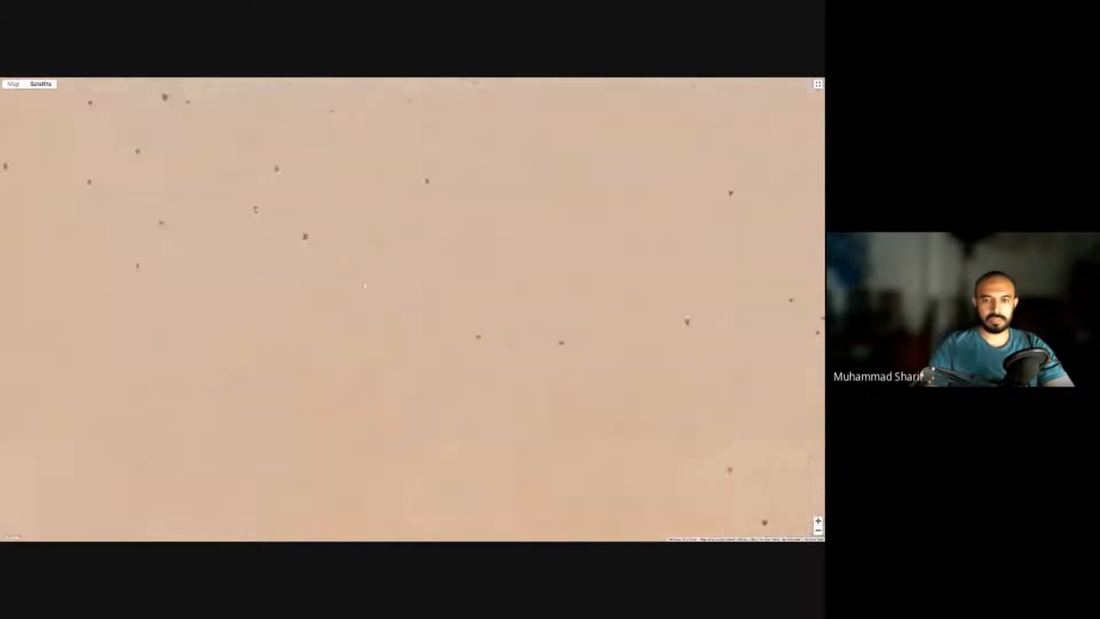
{"action": "left_click_drag", "start_coordinate": [364, 287], "coordinate": [361, 476]}
{"action": "scroll", "coordinate": [358, 335], "scroll_direction": "up", "scroll_amount": 1}
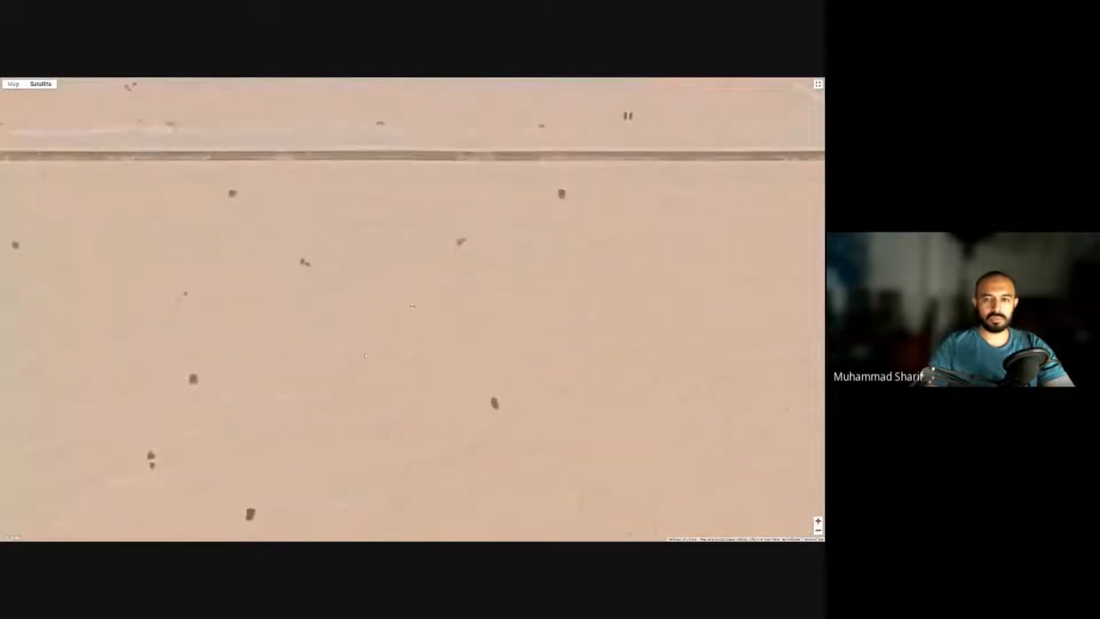
{"action": "left_click_drag", "start_coordinate": [346, 300], "coordinate": [306, 387]}
{"action": "scroll", "coordinate": [424, 343], "scroll_direction": "up", "scroll_amount": 1}
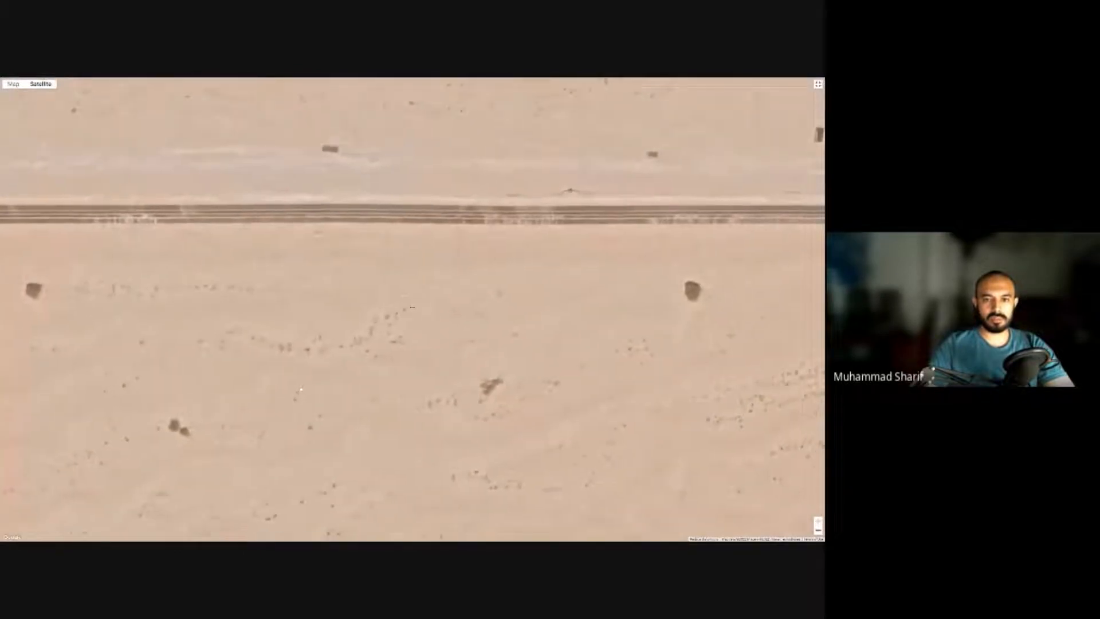
{"action": "left_click_drag", "start_coordinate": [403, 345], "coordinate": [258, 367]}
{"action": "left_click_drag", "start_coordinate": [405, 352], "coordinate": [318, 371]}
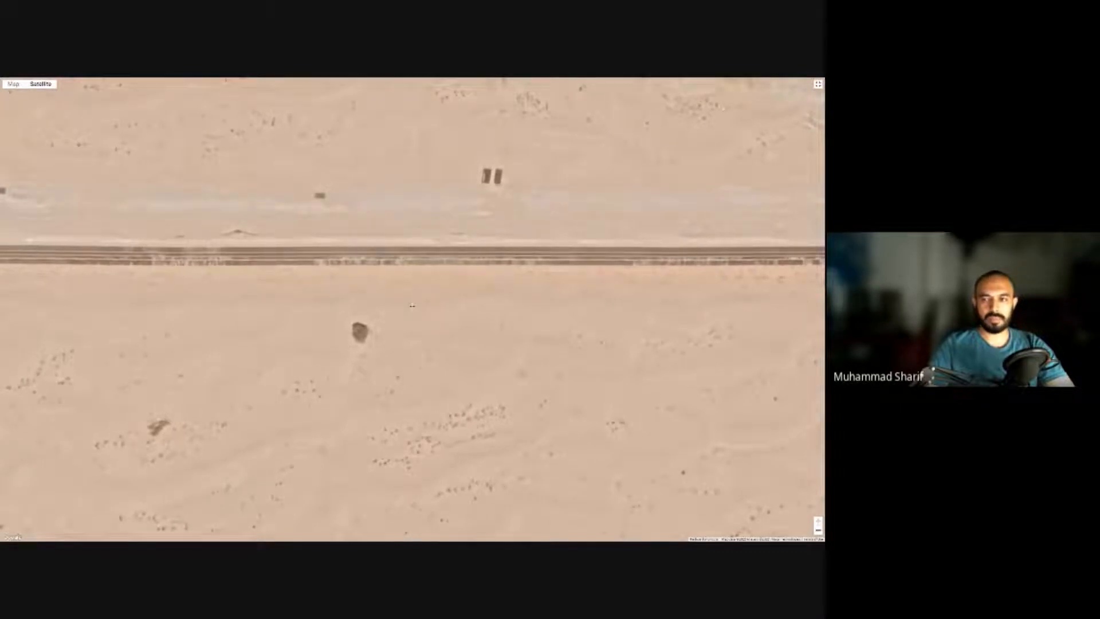
{"action": "key", "text": "Escape"}
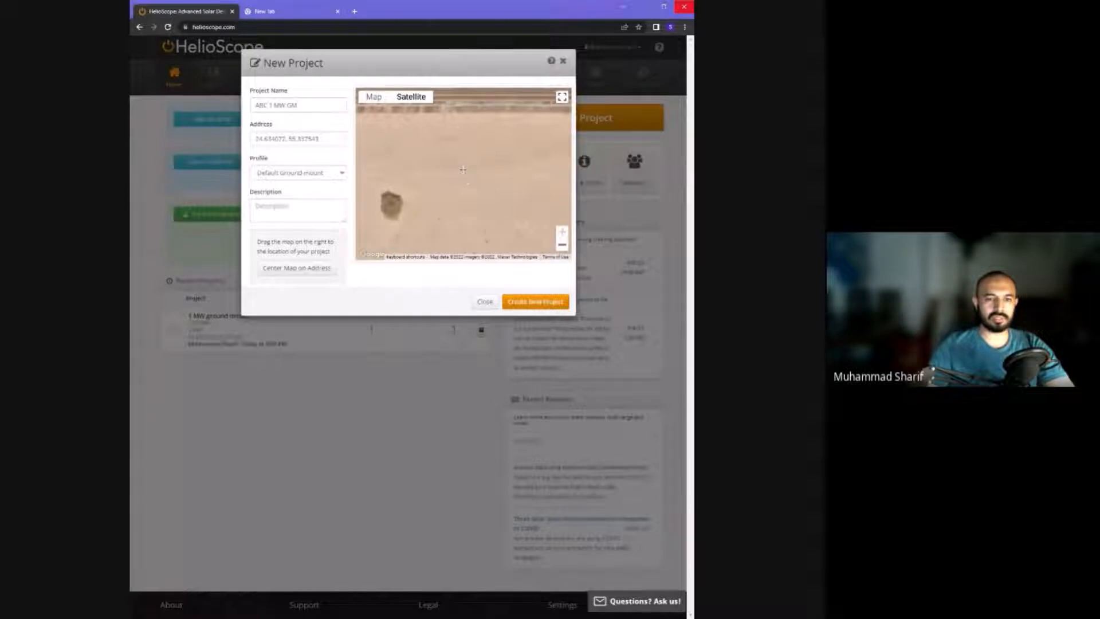
- Enter the description "fixed tilt ground mount system for ABC client - XYZ" and create the new project
{"action": "left_click", "coordinate": [298, 210]}
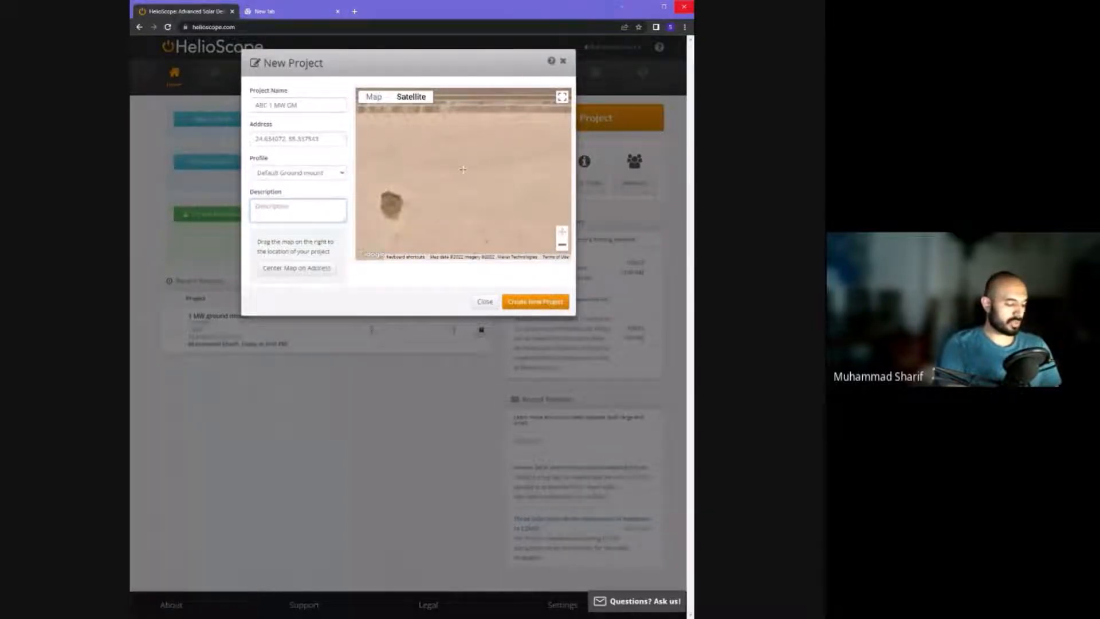
{"action": "type", "text": "fi"}
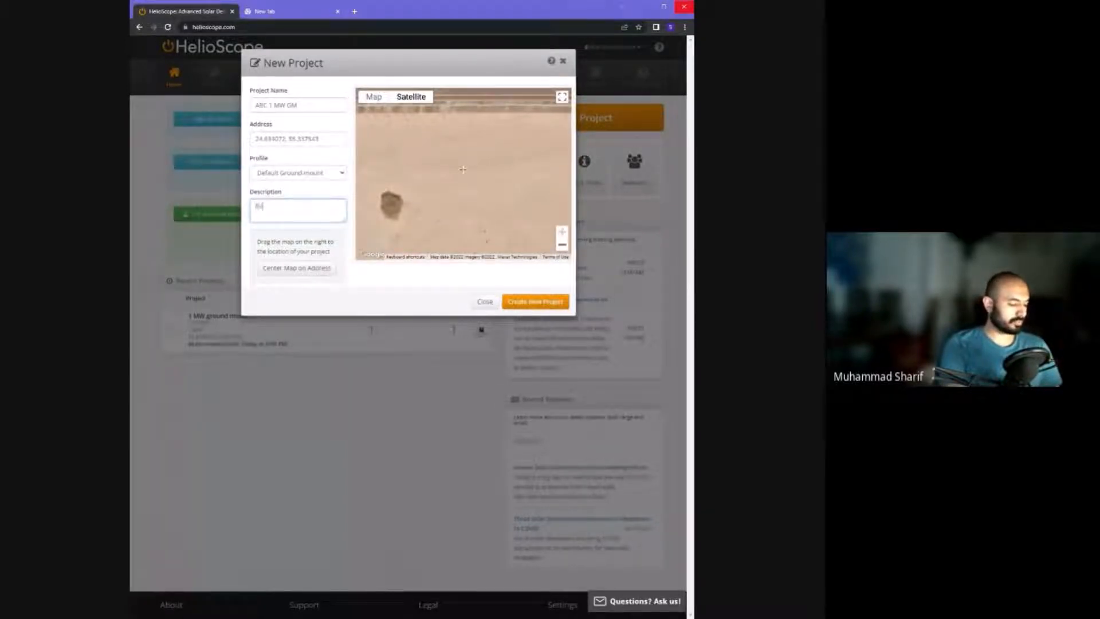
{"action": "type", "text": "xed tilt grou"}
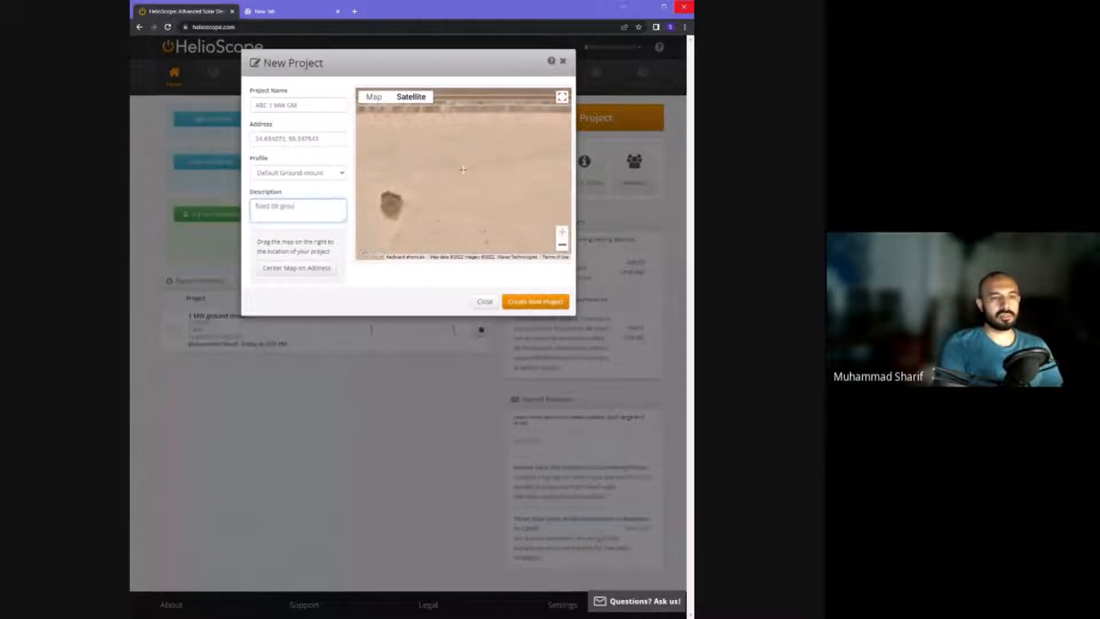
{"action": "type", "text": "nd mount sys"}
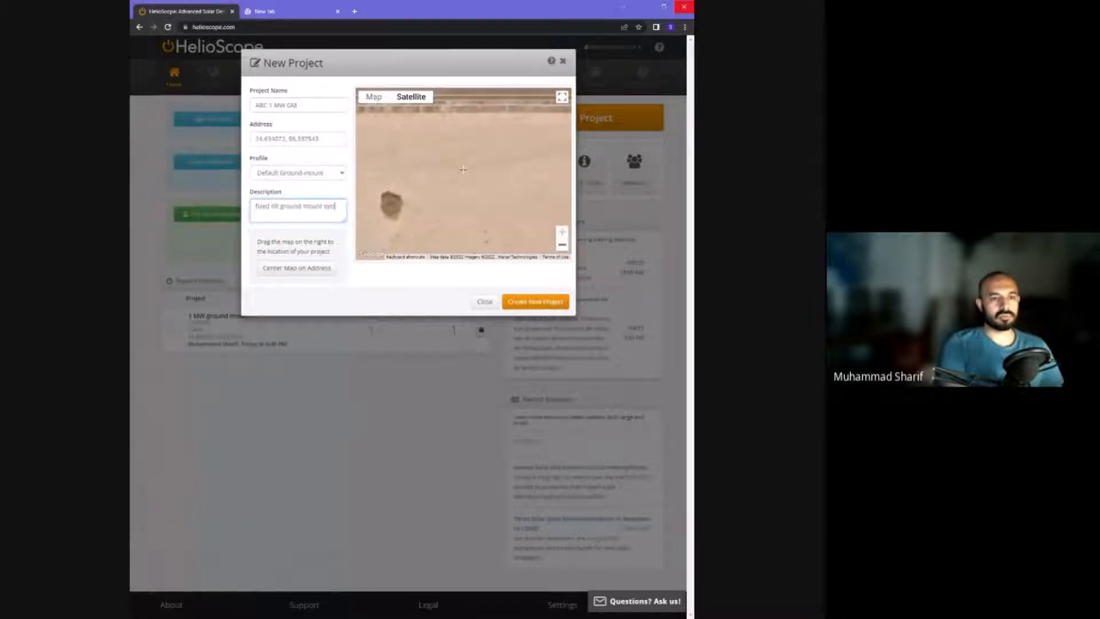
{"action": "type", "text": "tem for ABC clie"}
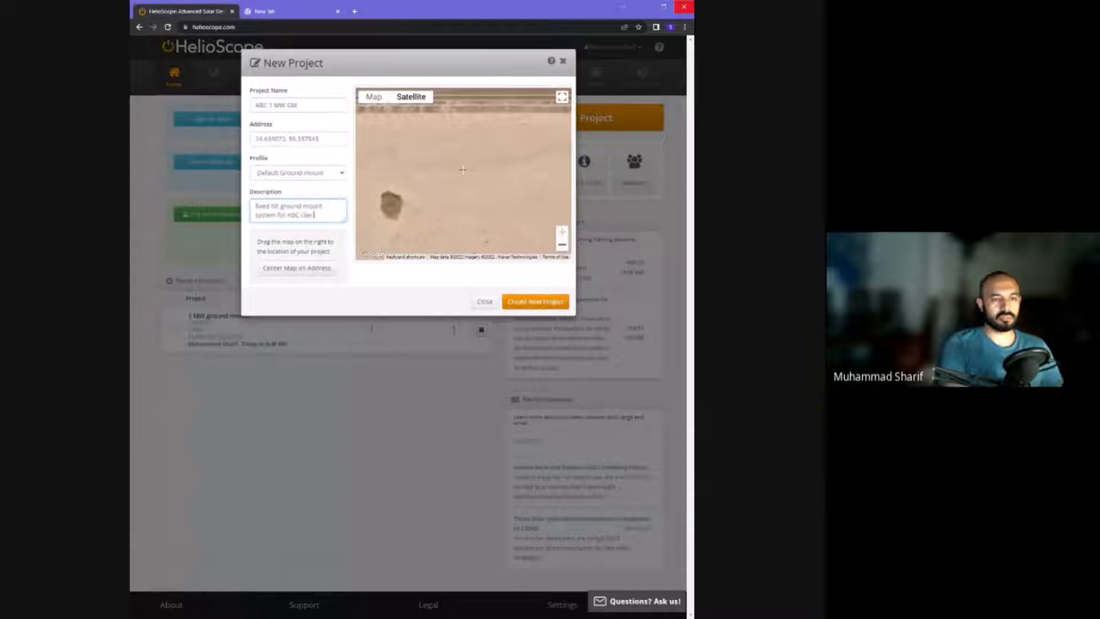
{"action": "type", "text": "nt 0"}
{"action": "key", "text": "BackSpace"}
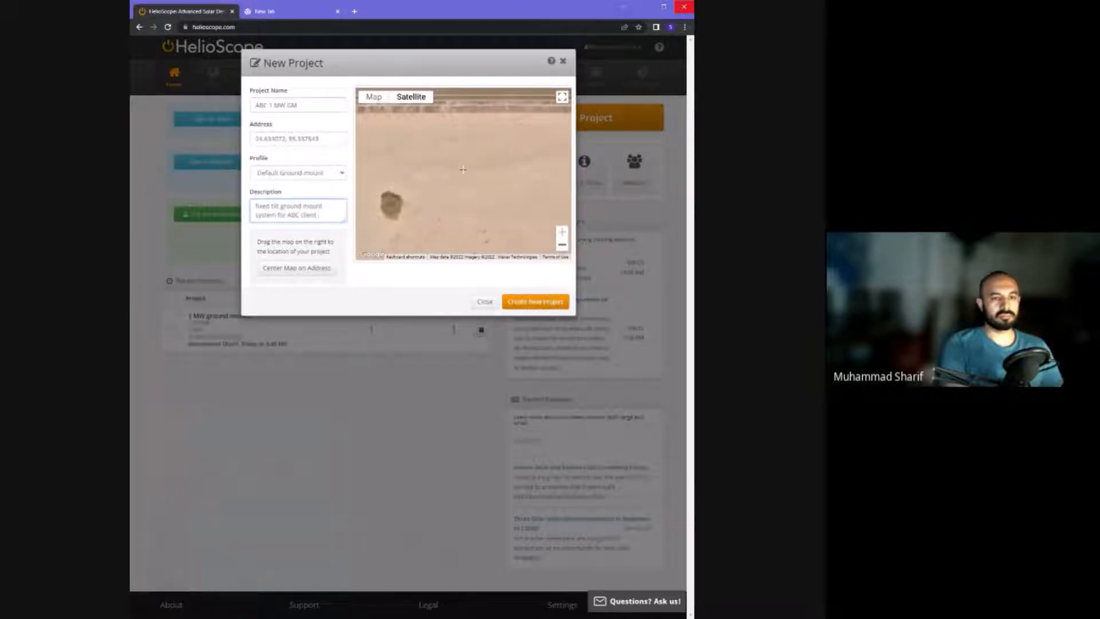
{"action": "type", "text": "in XY"}
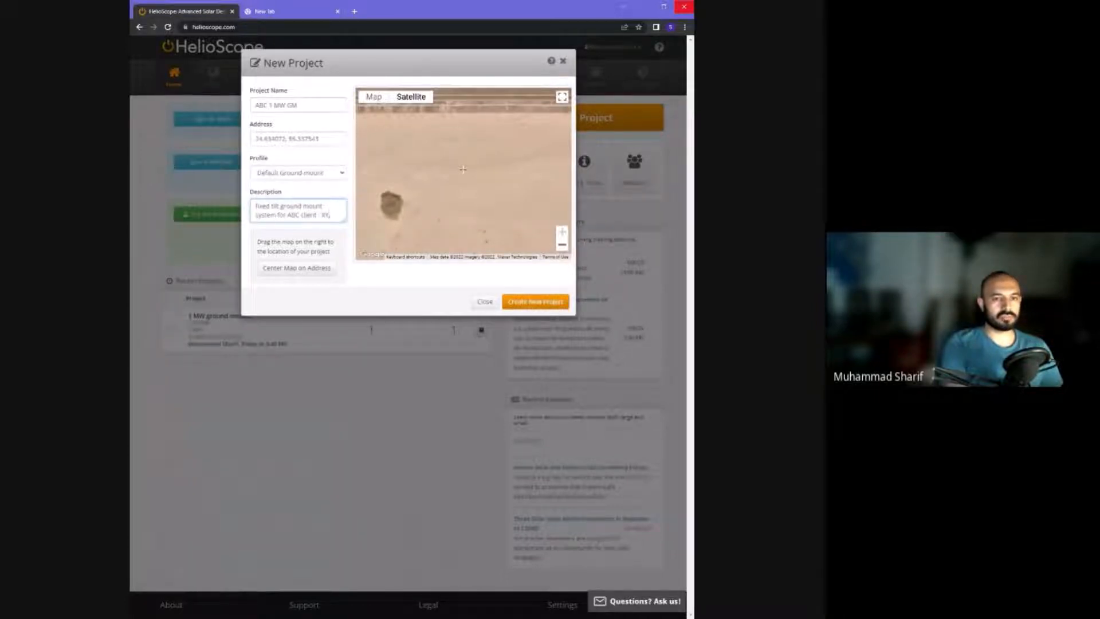
{"action": "type", "text": "Z"}
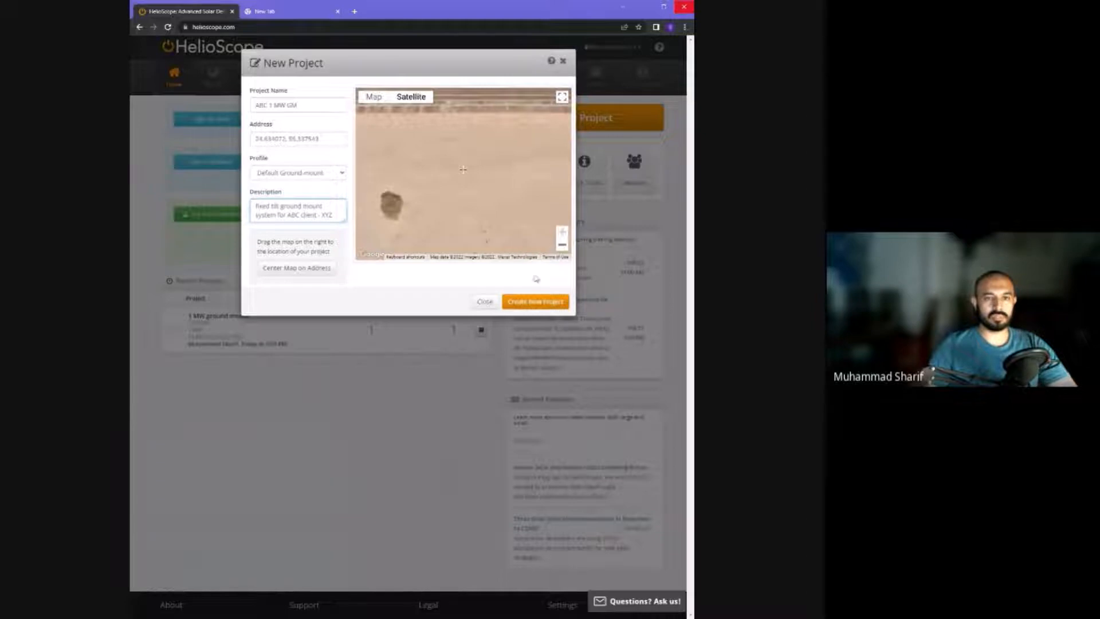
{"action": "left_click", "coordinate": [541, 304]}
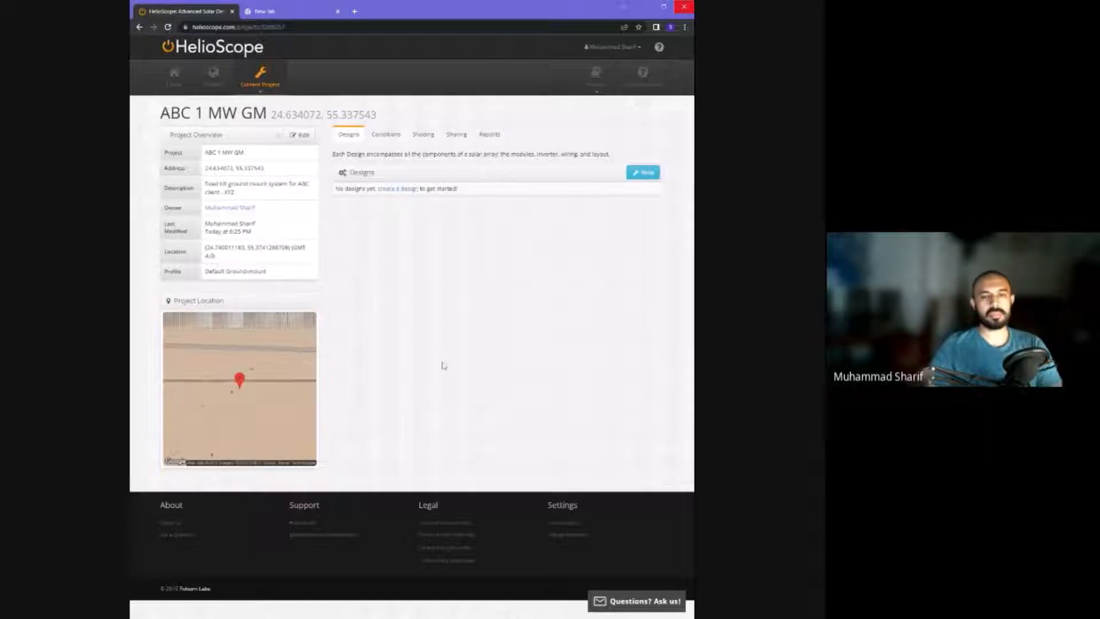
- Review the project's conditions, shading, sharing and reports sections, and return to its designs
{"action": "left_click", "coordinate": [395, 135]}
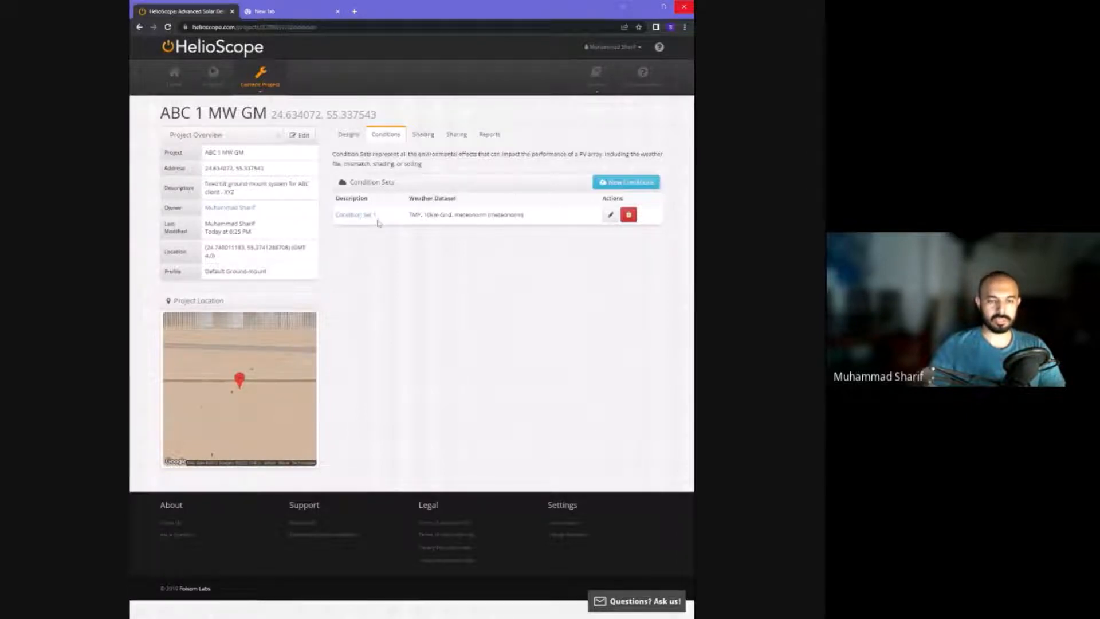
{"action": "left_click", "coordinate": [425, 134]}
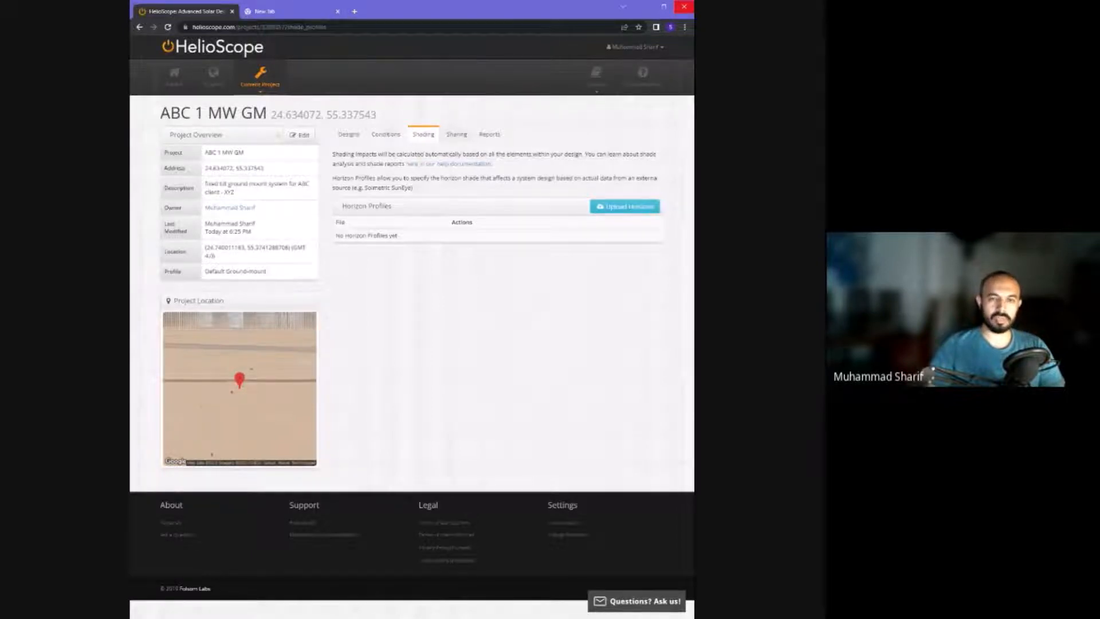
{"action": "left_click", "coordinate": [457, 134]}
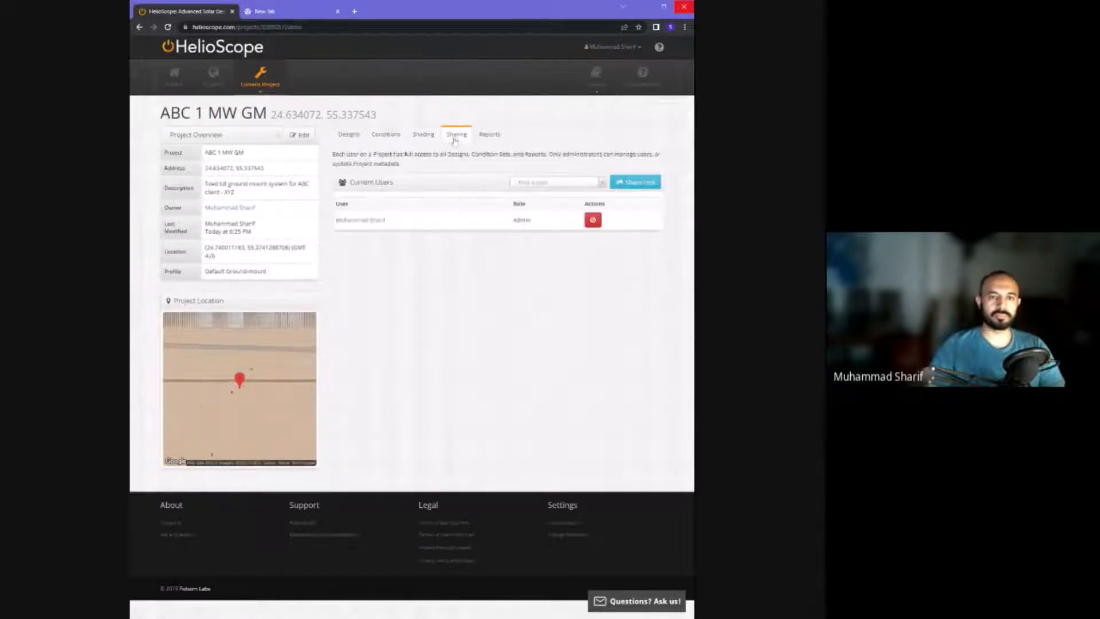
{"action": "left_click", "coordinate": [497, 134]}
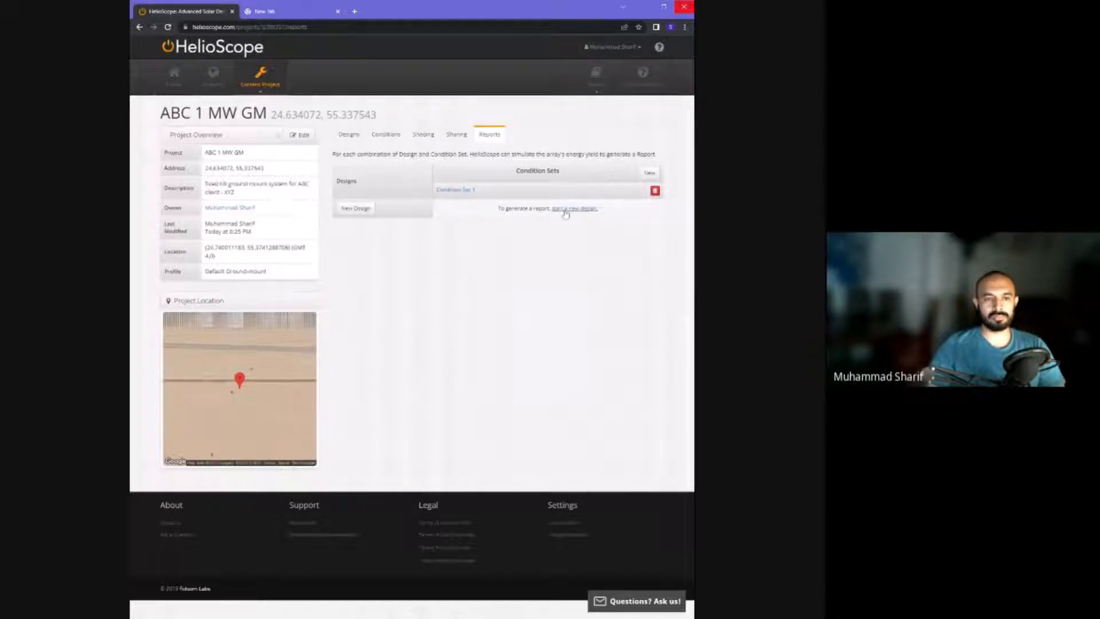
{"action": "left_click", "coordinate": [351, 137]}
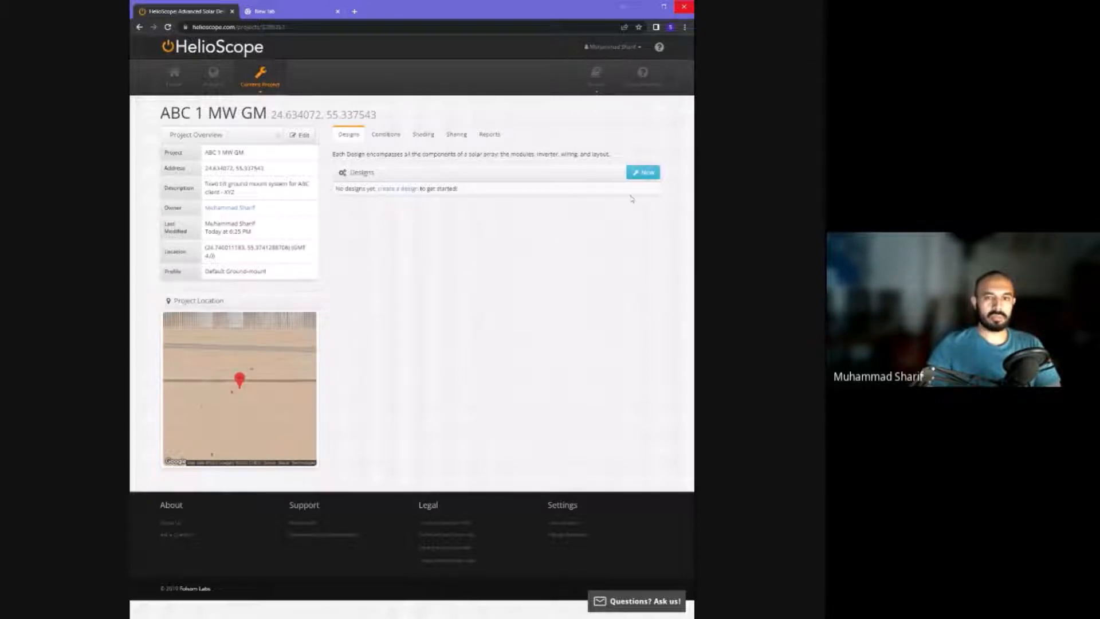
- Create a new design named Design 1 without cloning an existing design, and maximize the browser window
{"action": "left_click", "coordinate": [644, 173]}
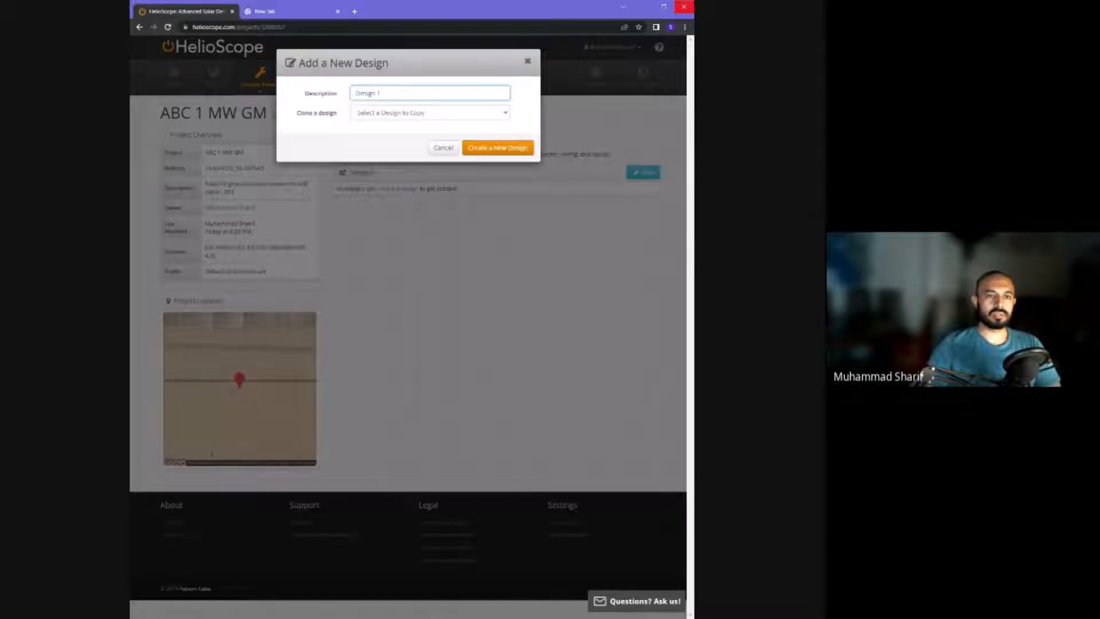
{"action": "left_click_drag", "start_coordinate": [383, 93], "coordinate": [368, 93]}
{"action": "left_click", "coordinate": [384, 94]}
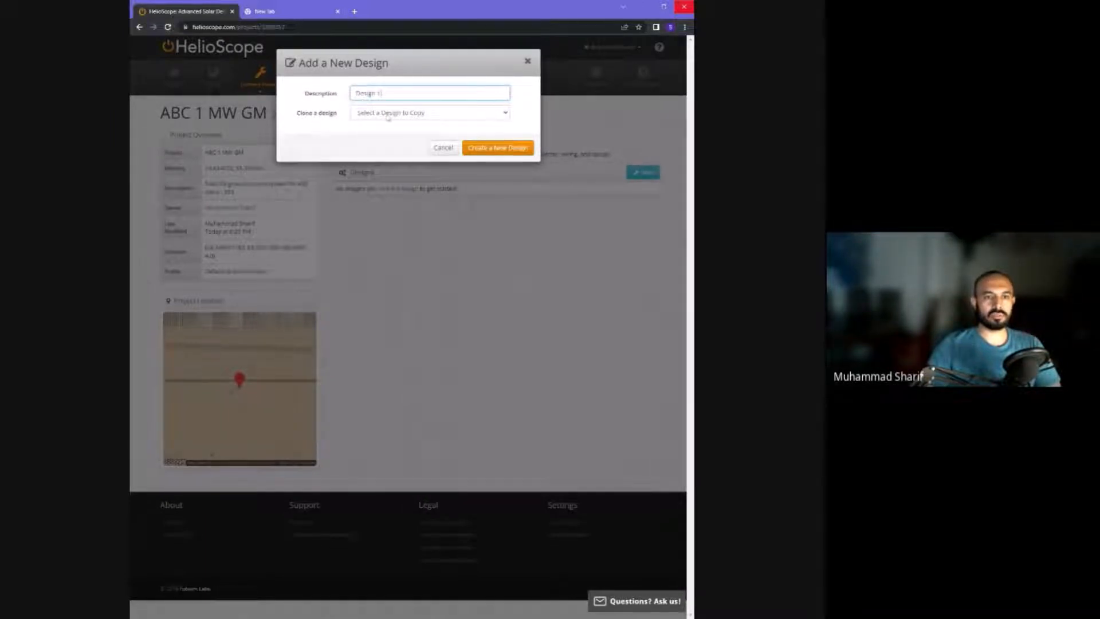
{"action": "left_click", "coordinate": [388, 117]}
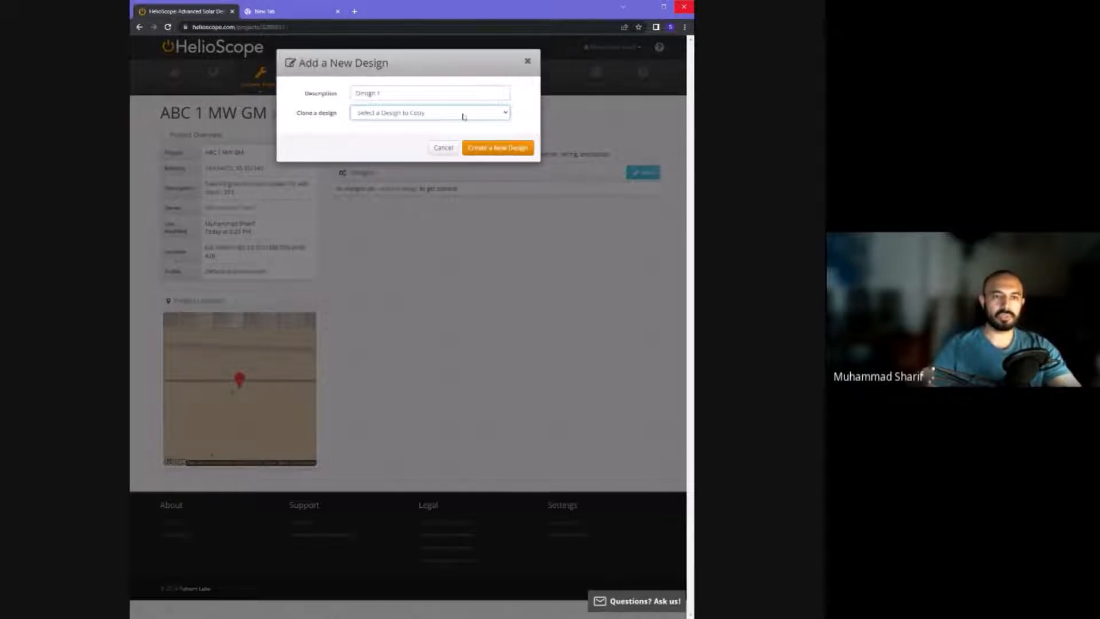
{"action": "left_click", "coordinate": [491, 150]}
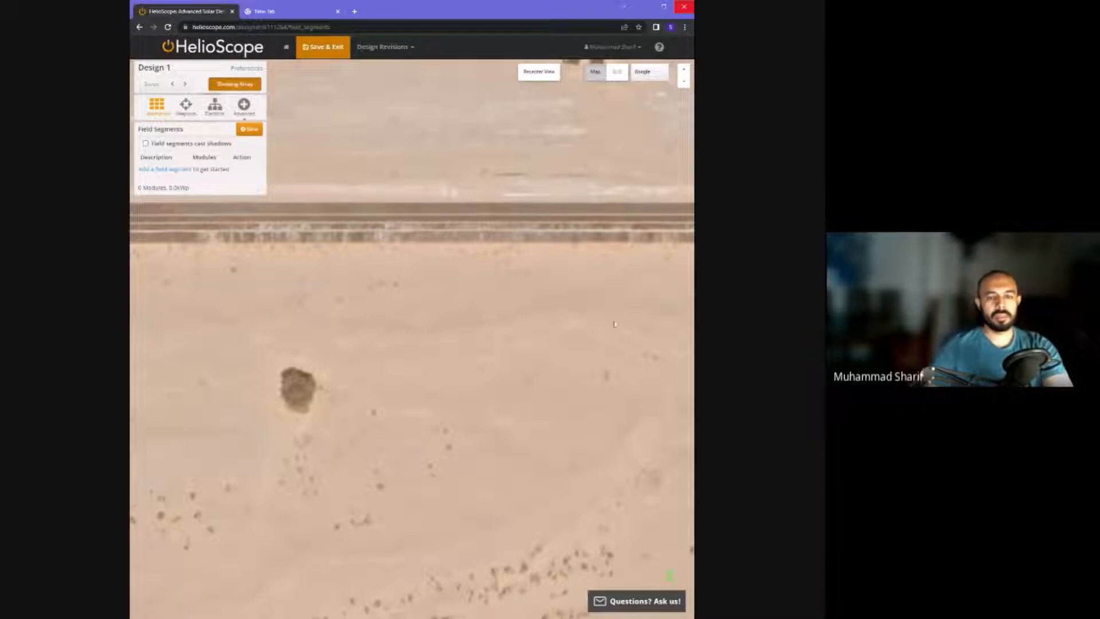
{"action": "left_click", "coordinate": [664, 7]}
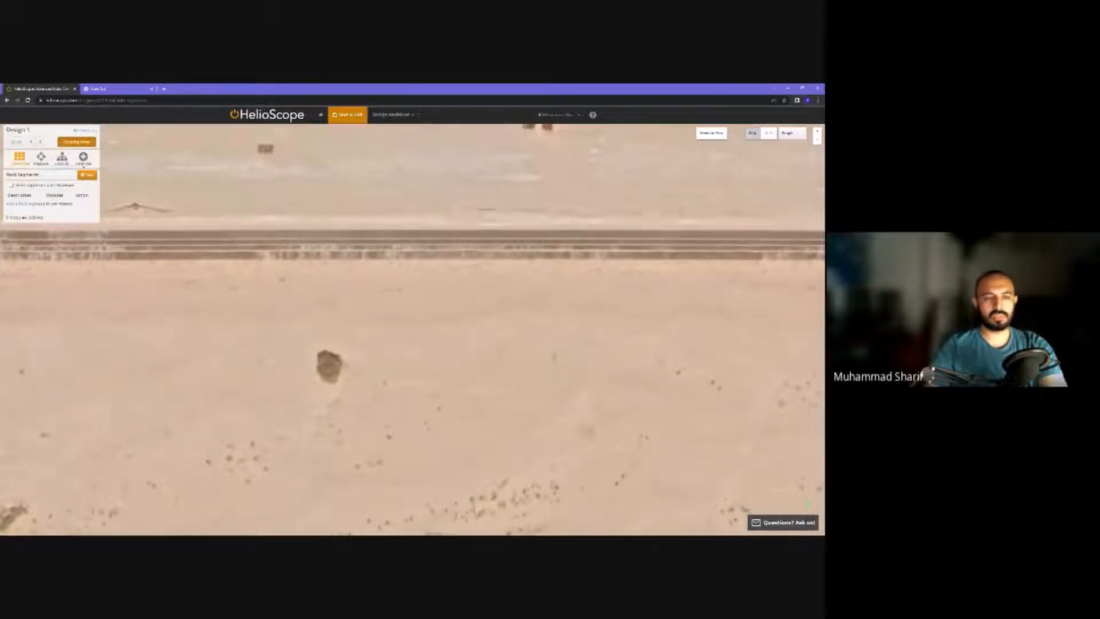
- Reduce the label size slightly in the designer preferences, save the preferences and return to the field segments
{"action": "left_click", "coordinate": [80, 131]}
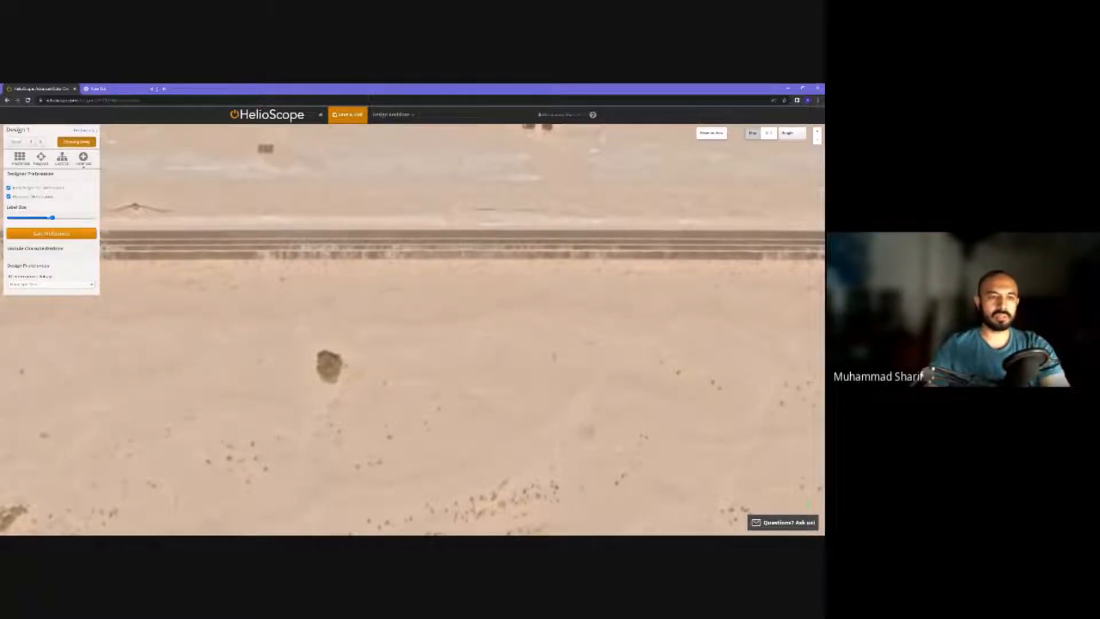
{"action": "left_click_drag", "start_coordinate": [52, 218], "coordinate": [50, 218]}
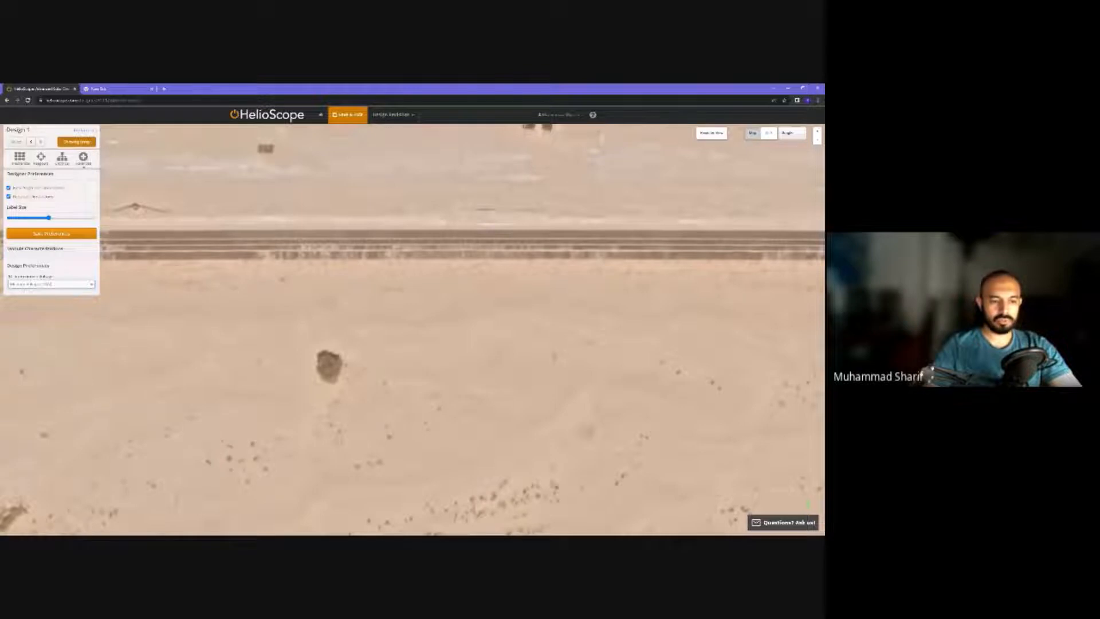
{"action": "left_click", "coordinate": [70, 234]}
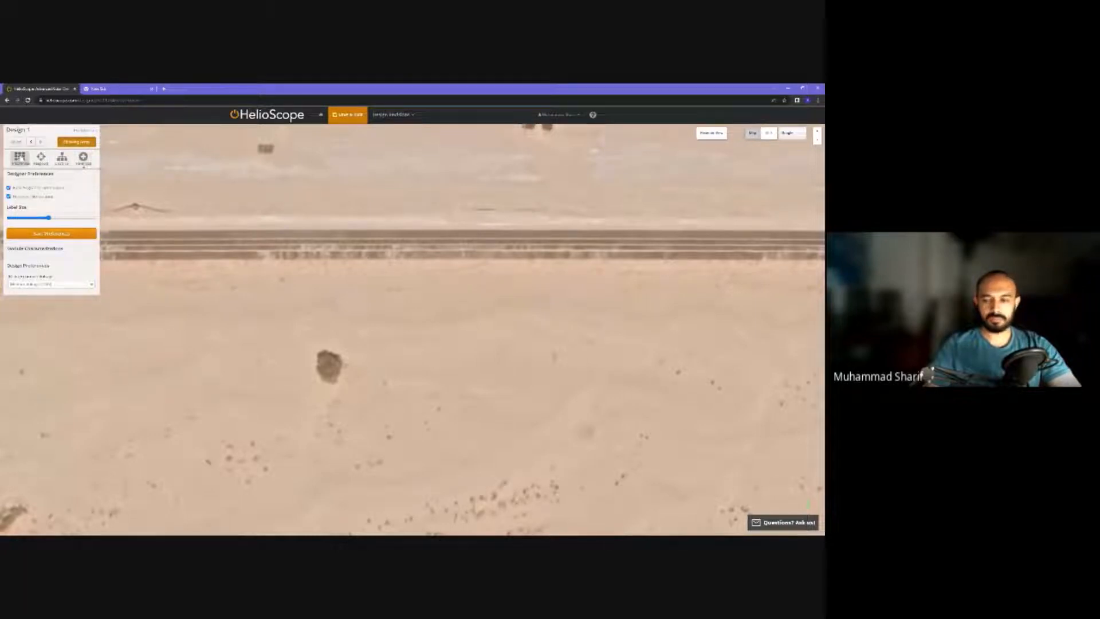
{"action": "left_click", "coordinate": [19, 159]}
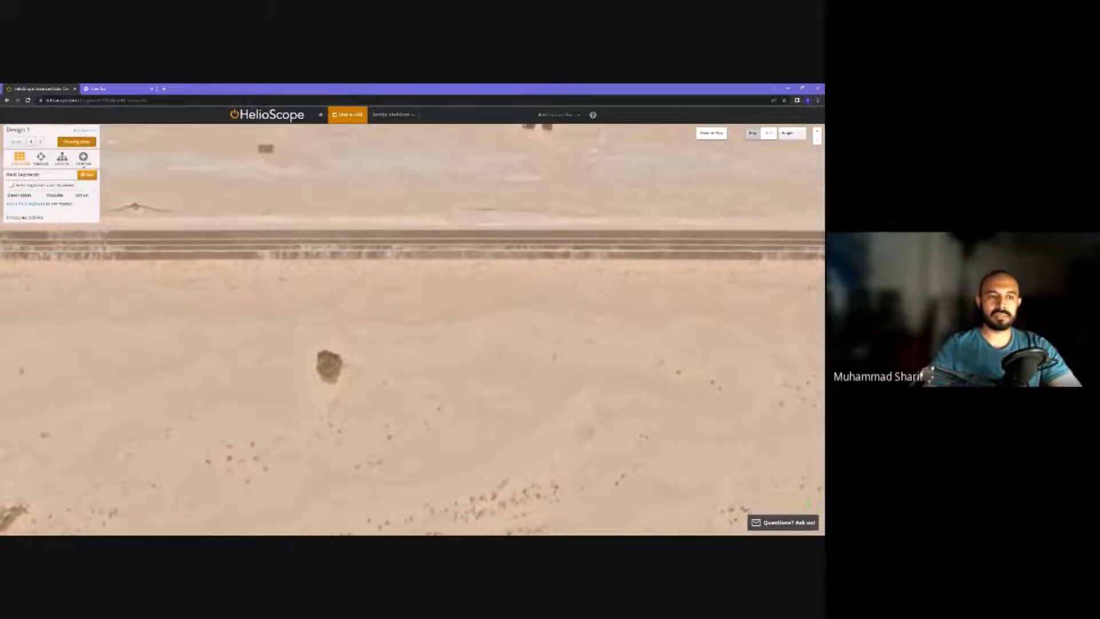
- Draw a rectangular field segment about 63.7 m by 66.5 m on the empty desert just south of the road strip
{"action": "left_click_drag", "start_coordinate": [159, 285], "coordinate": [141, 275]}
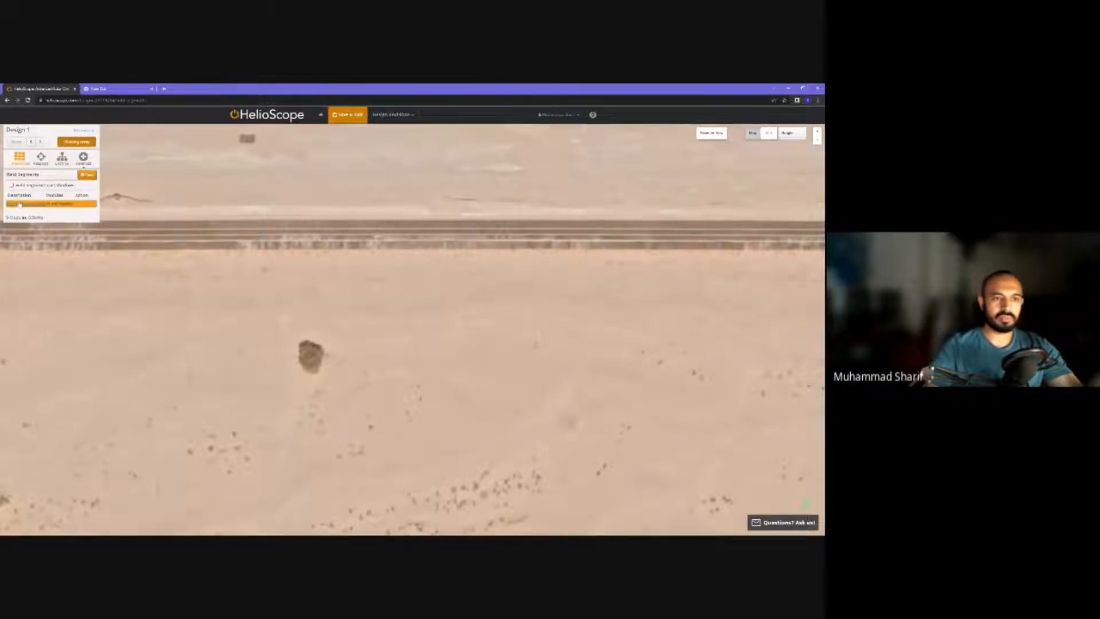
{"action": "left_click", "coordinate": [25, 204]}
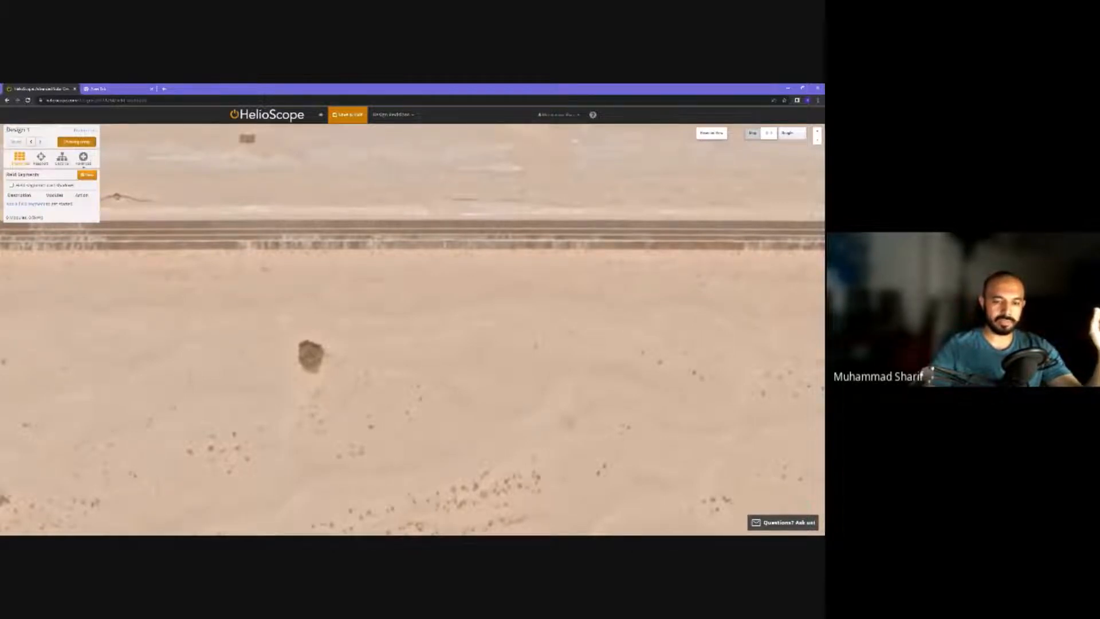
{"action": "left_click", "coordinate": [28, 204]}
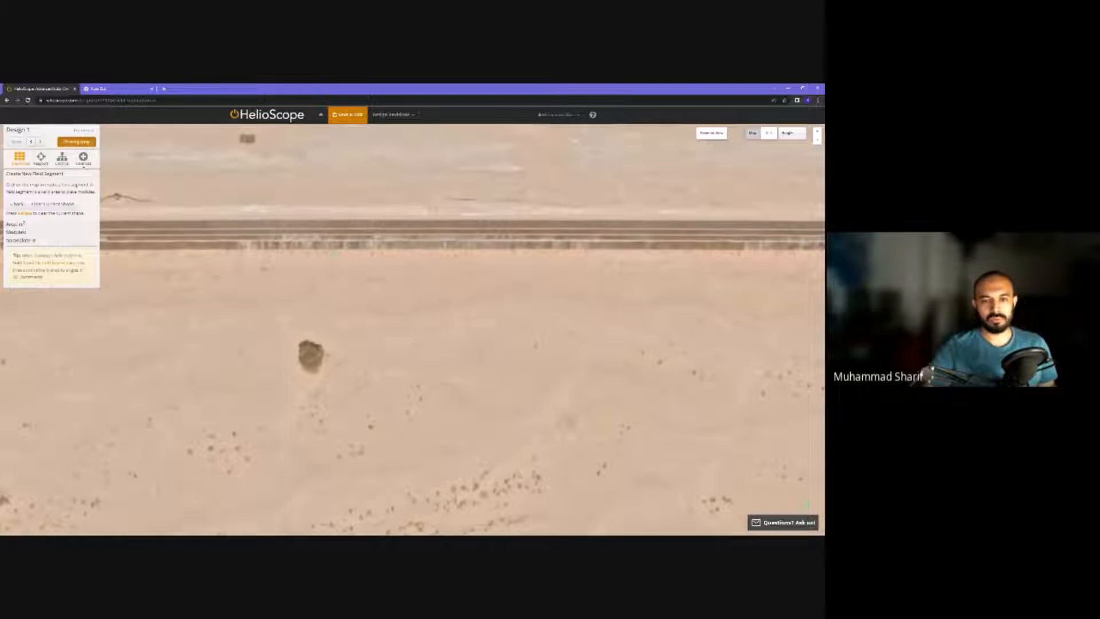
{"action": "left_click", "coordinate": [334, 255]}
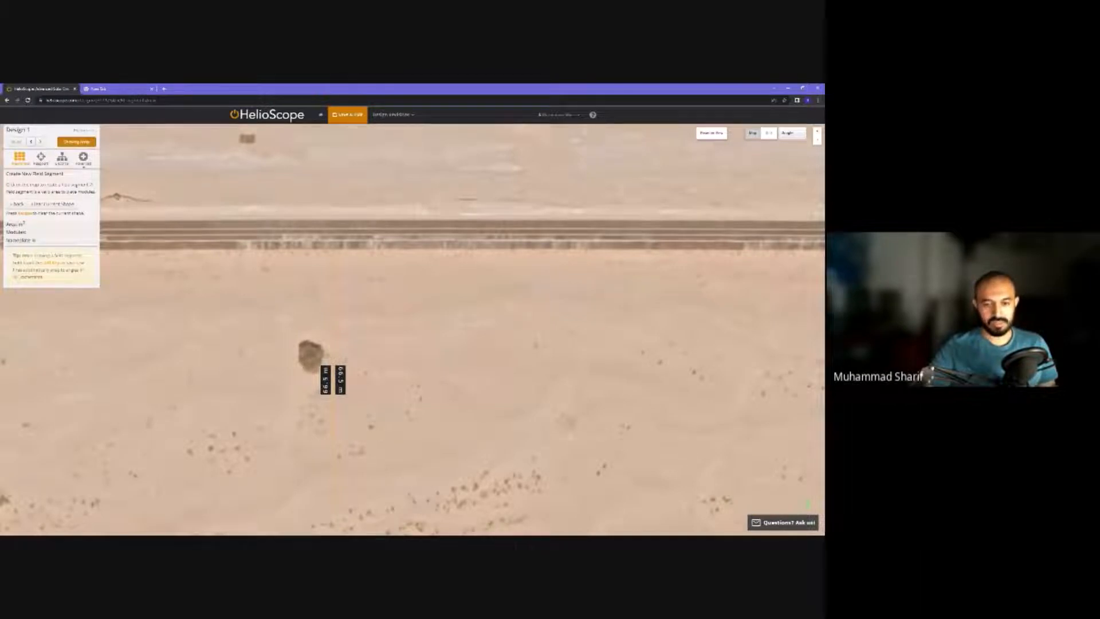
{"action": "left_click", "coordinate": [334, 508]}
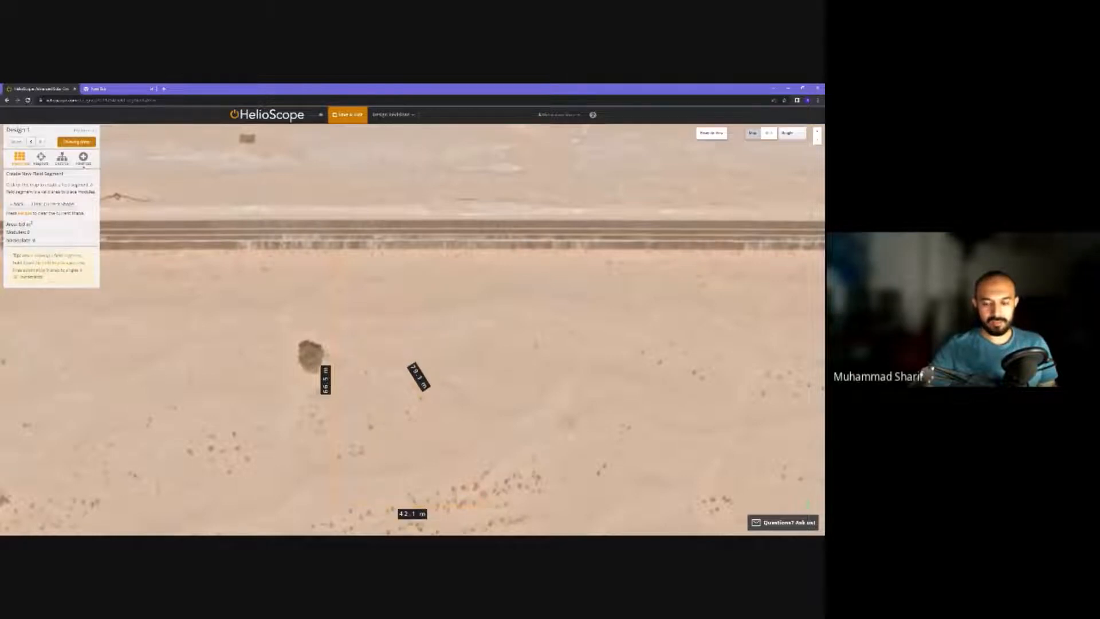
{"action": "left_click_drag", "start_coordinate": [494, 508], "coordinate": [441, 457]}
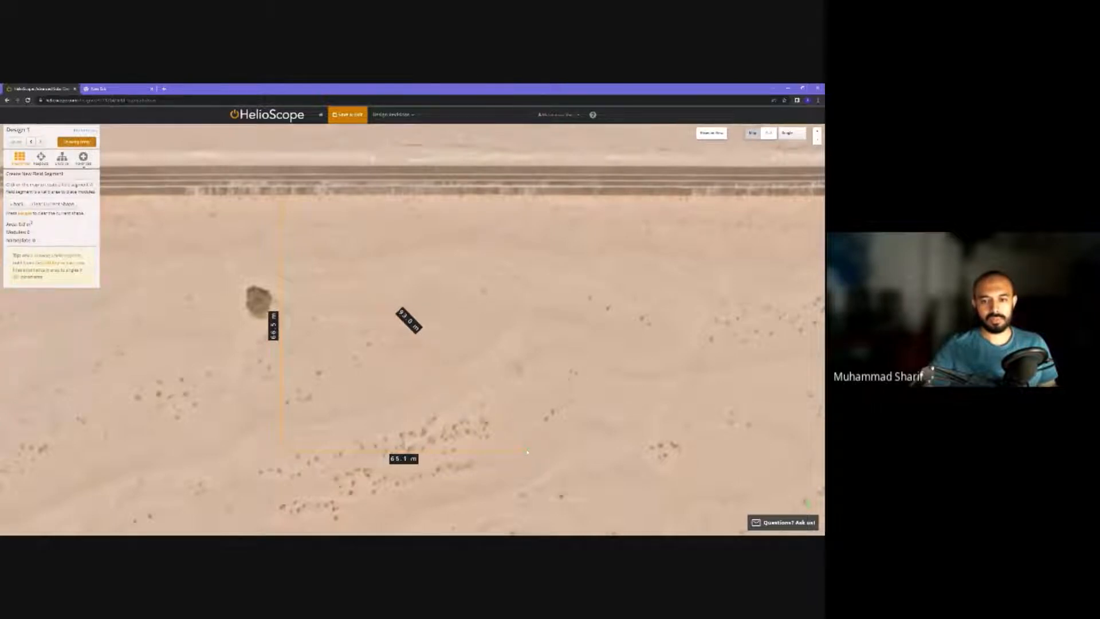
{"action": "left_click", "coordinate": [522, 454]}
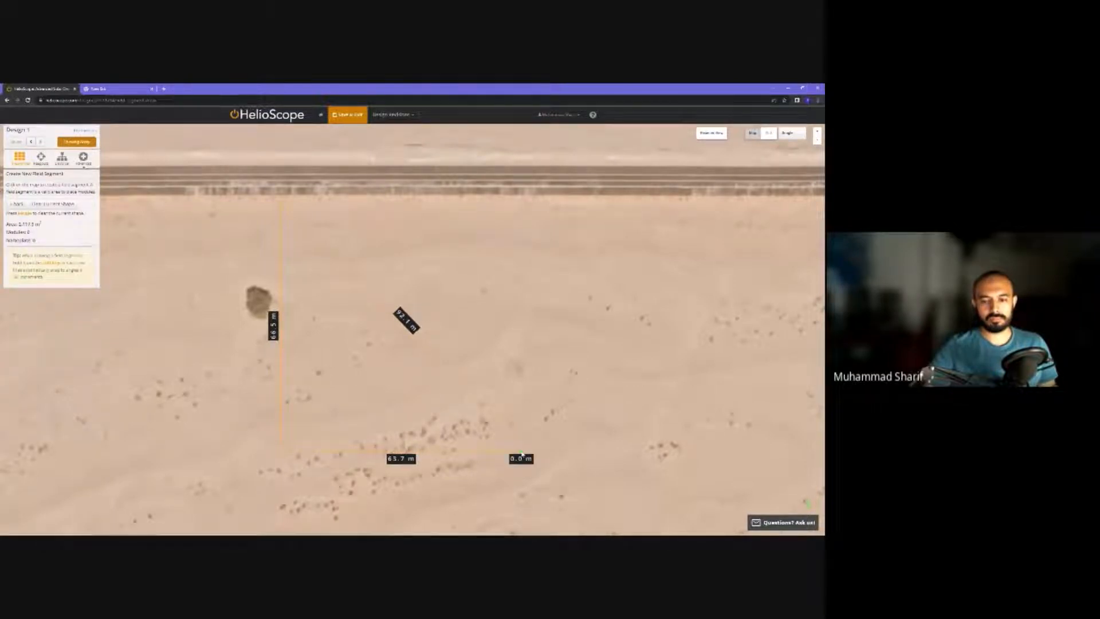
{"action": "left_click", "coordinate": [524, 202]}
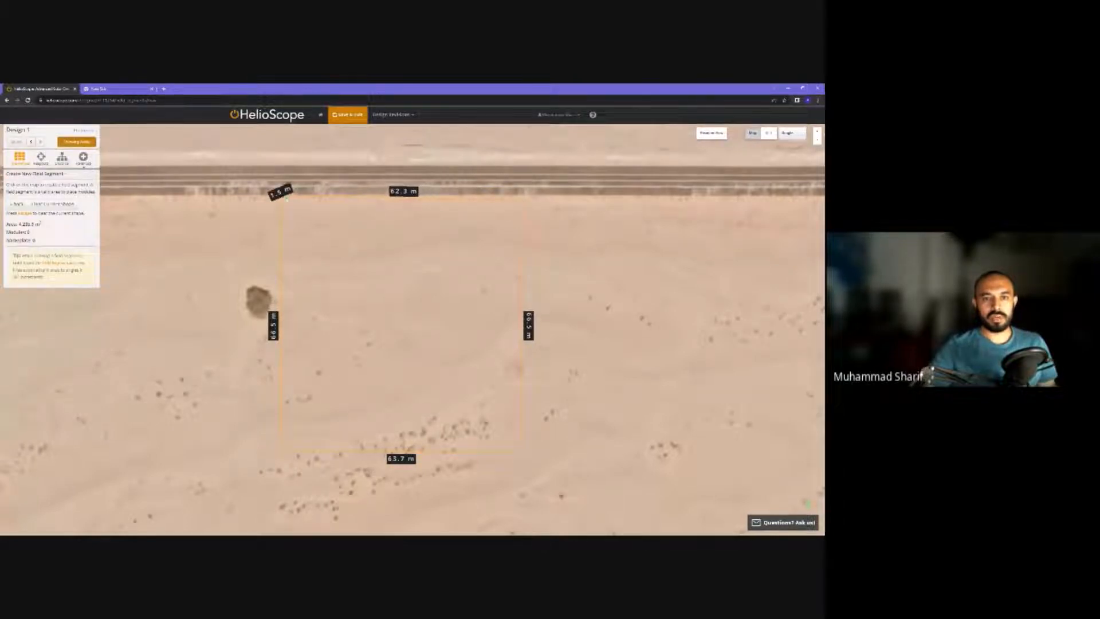
{"action": "left_click", "coordinate": [281, 200]}
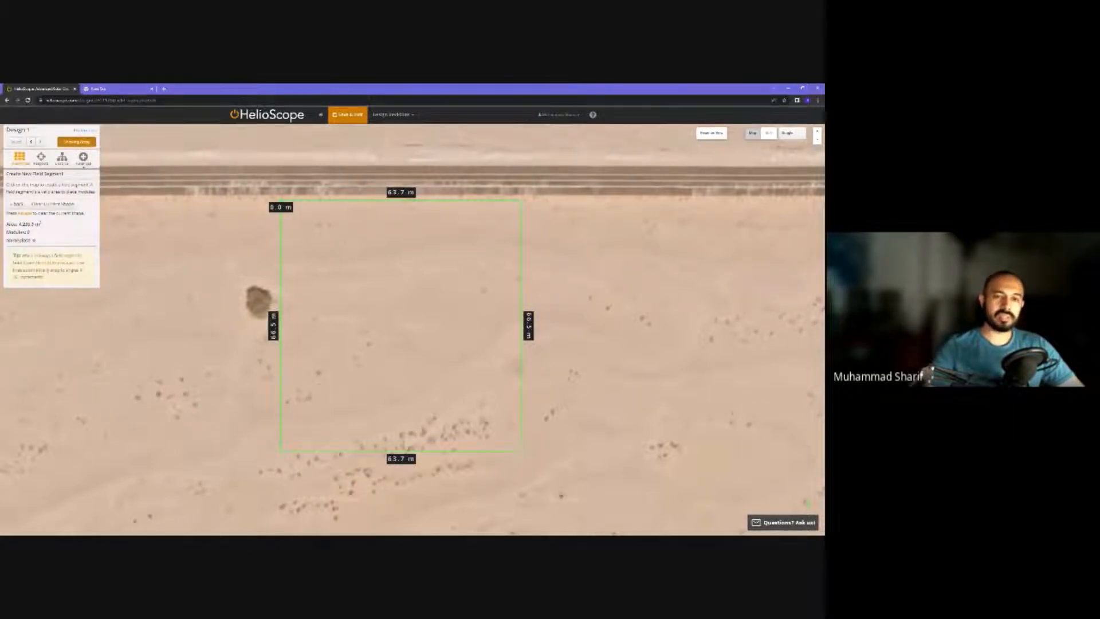
{"action": "left_click", "coordinate": [280, 201]}
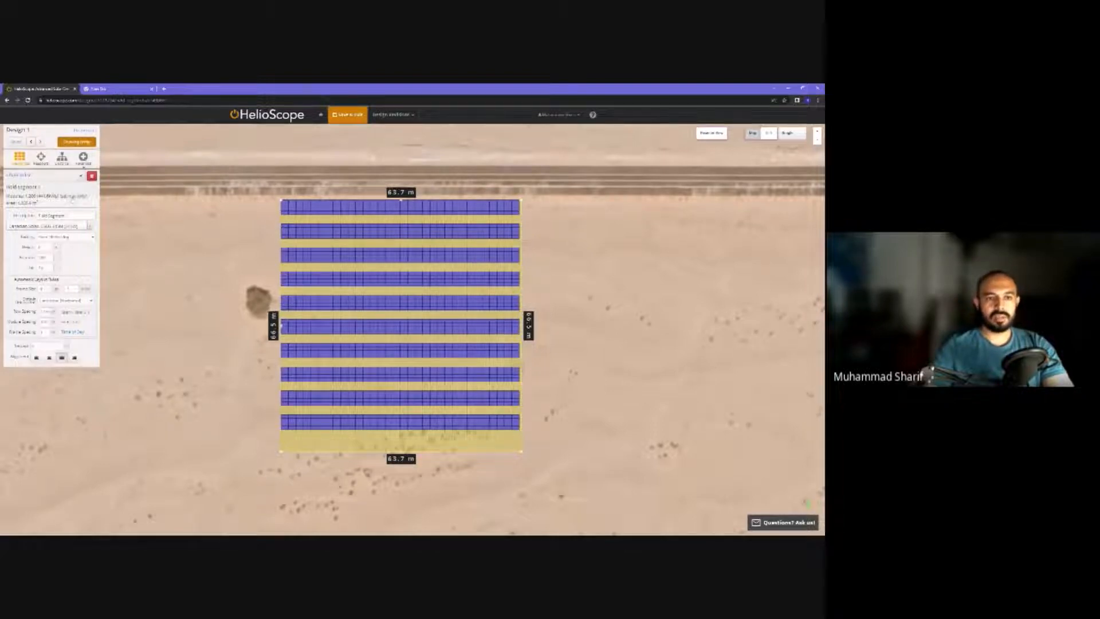
- Stretch the field segment's two eastern corners outward until it is about 106 m wide
{"action": "scroll", "coordinate": [224, 410], "scroll_direction": "down", "scroll_amount": 1}
{"action": "left_click_drag", "start_coordinate": [225, 416], "coordinate": [185, 388]}
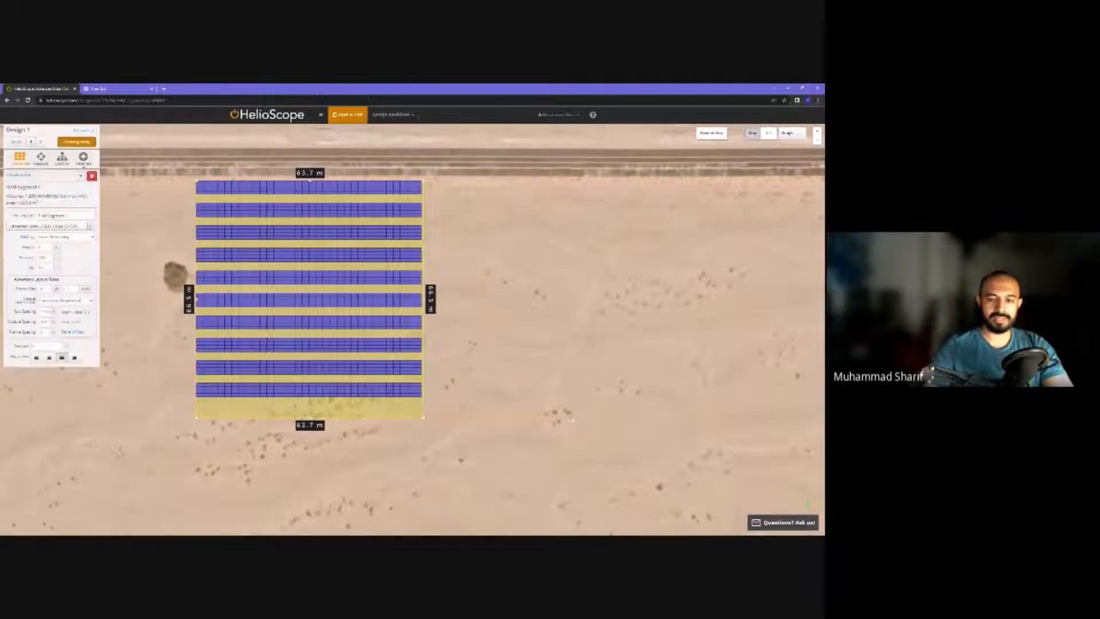
{"action": "left_click_drag", "start_coordinate": [573, 421], "coordinate": [573, 421]}
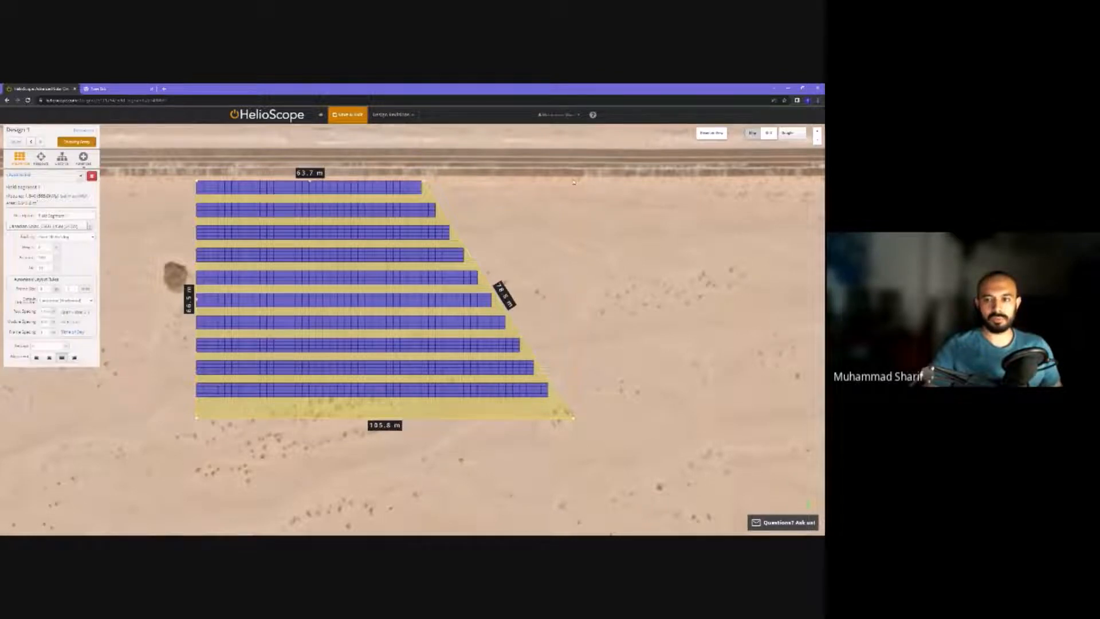
{"action": "left_click_drag", "start_coordinate": [424, 181], "coordinate": [574, 182]}
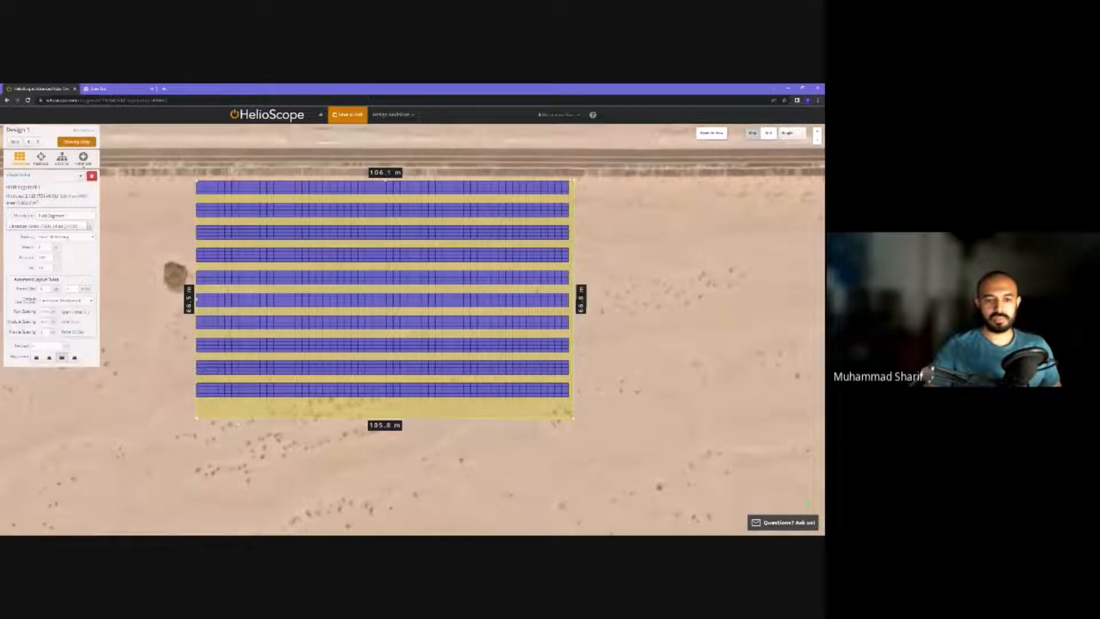
- Extend the field segment's two southern corners downward until it is about 102.7 m deep
{"action": "mouse_move", "coordinate": [198, 420]}
{"action": "left_mouse_down"}
{"action": "mouse_move", "coordinate": [193, 372]}
{"action": "mouse_move", "coordinate": [201, 404]}
{"action": "left_mouse_up"}
{"action": "left_click", "coordinate": [712, 133]}
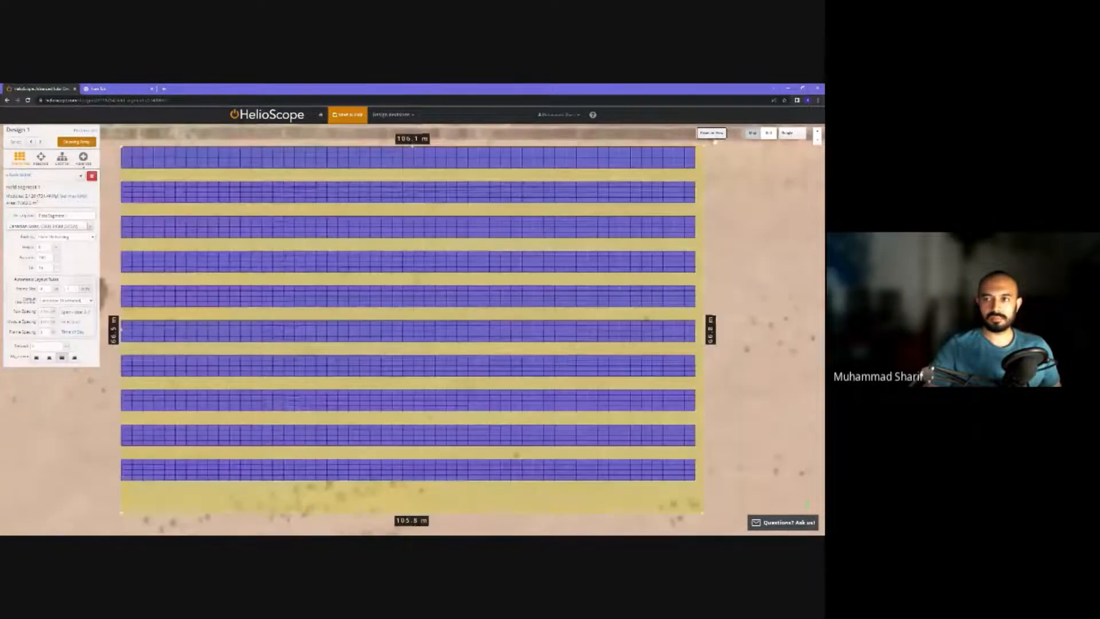
{"action": "left_click_drag", "start_coordinate": [206, 494], "coordinate": [207, 406]}
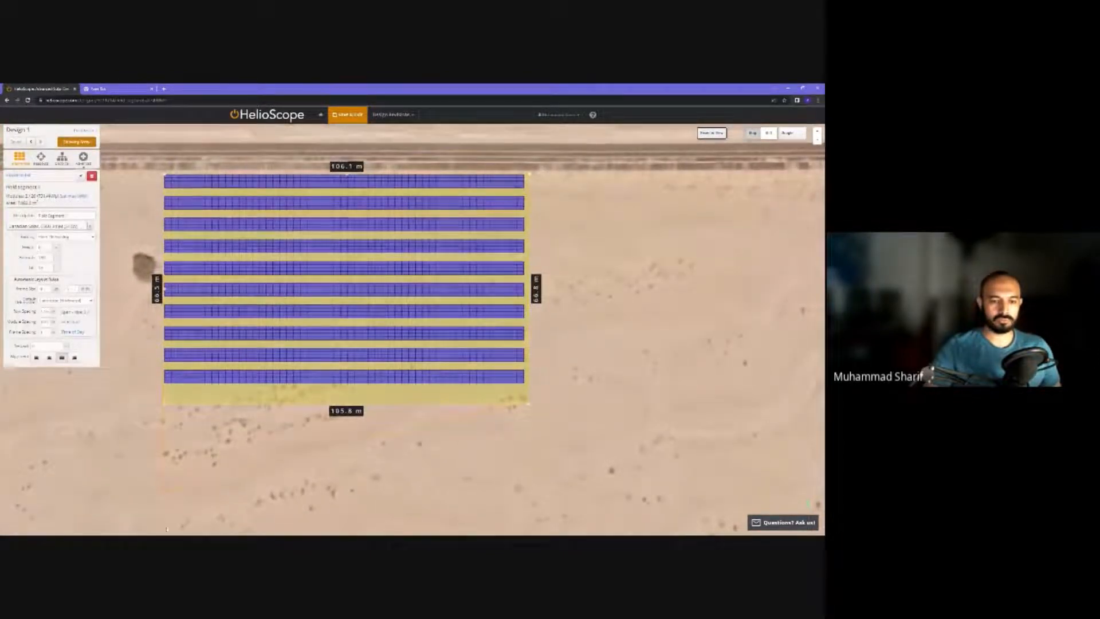
{"action": "left_click_drag", "start_coordinate": [166, 531], "coordinate": [165, 528]}
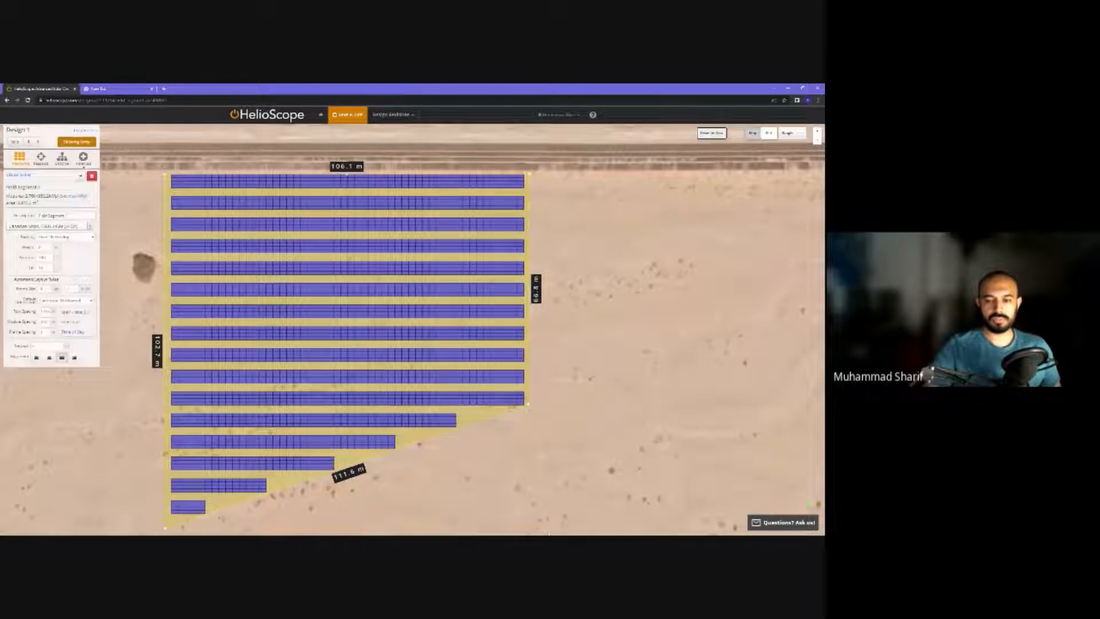
{"action": "left_click_drag", "start_coordinate": [535, 526], "coordinate": [530, 527]}
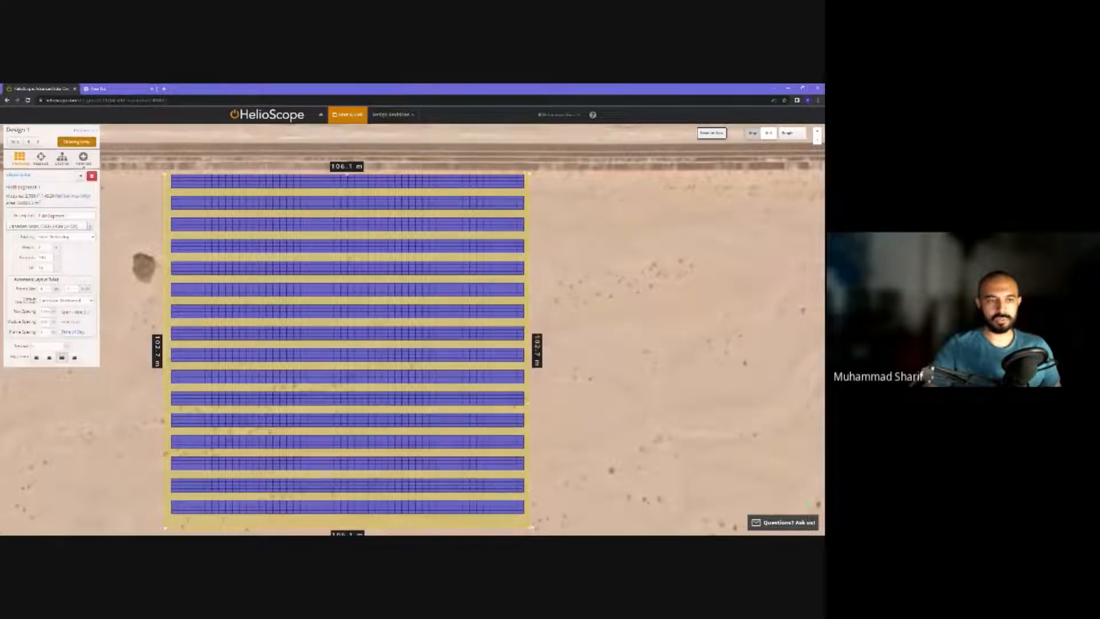
- Limit the field segment's maximum size to 1100 kWp and check its resulting module capacity and layout
{"action": "left_click_drag", "start_coordinate": [589, 458], "coordinate": [579, 383]}
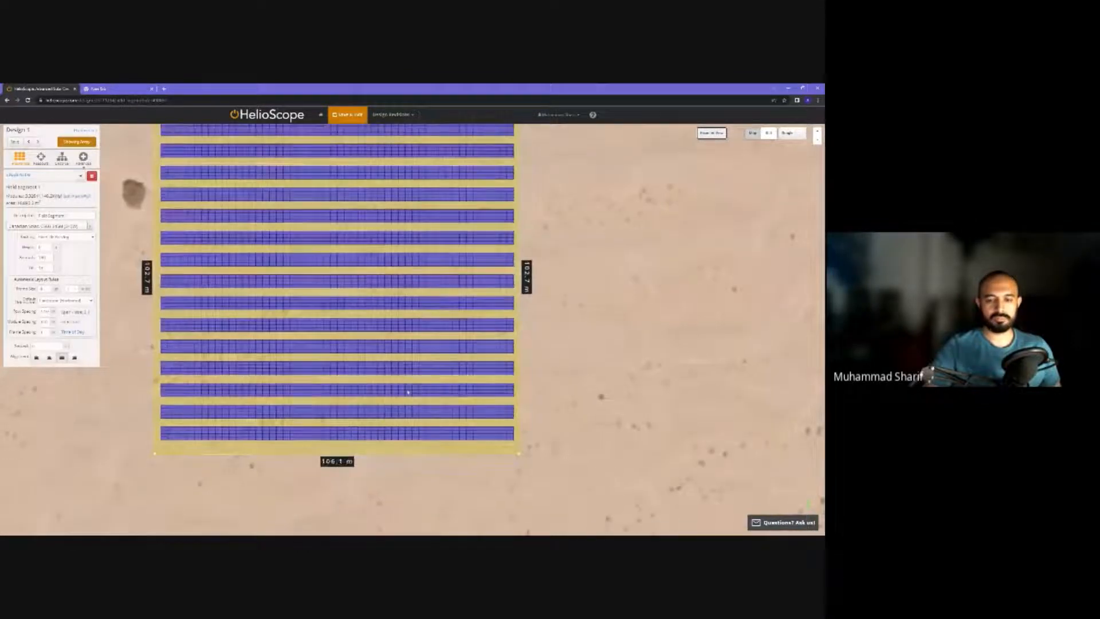
{"action": "left_click_drag", "start_coordinate": [257, 320], "coordinate": [275, 401]}
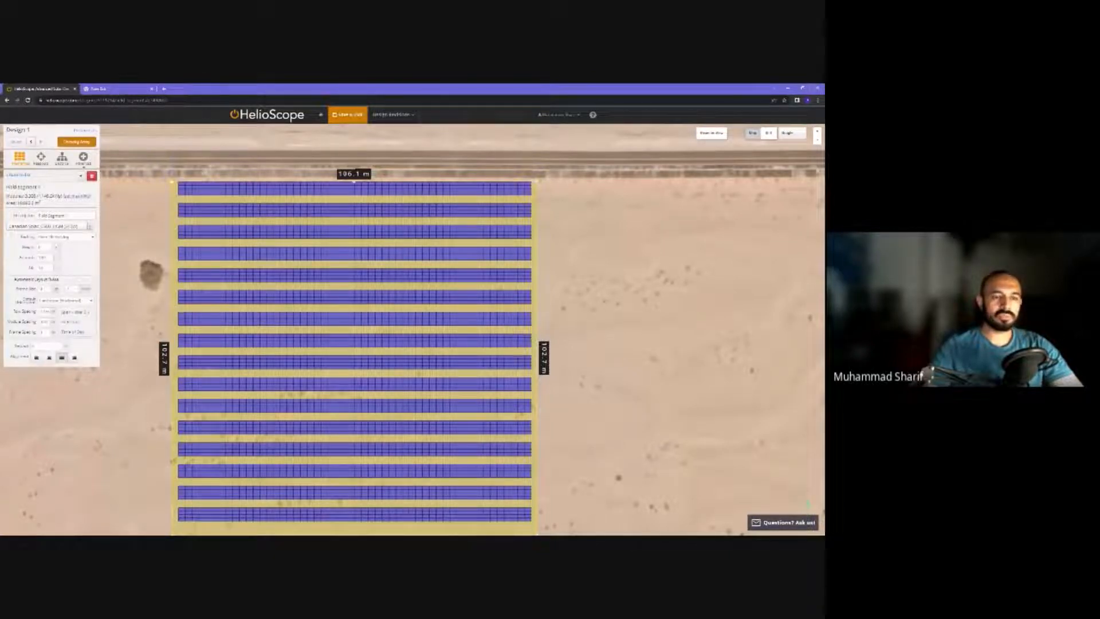
{"action": "left_click", "coordinate": [81, 197]}
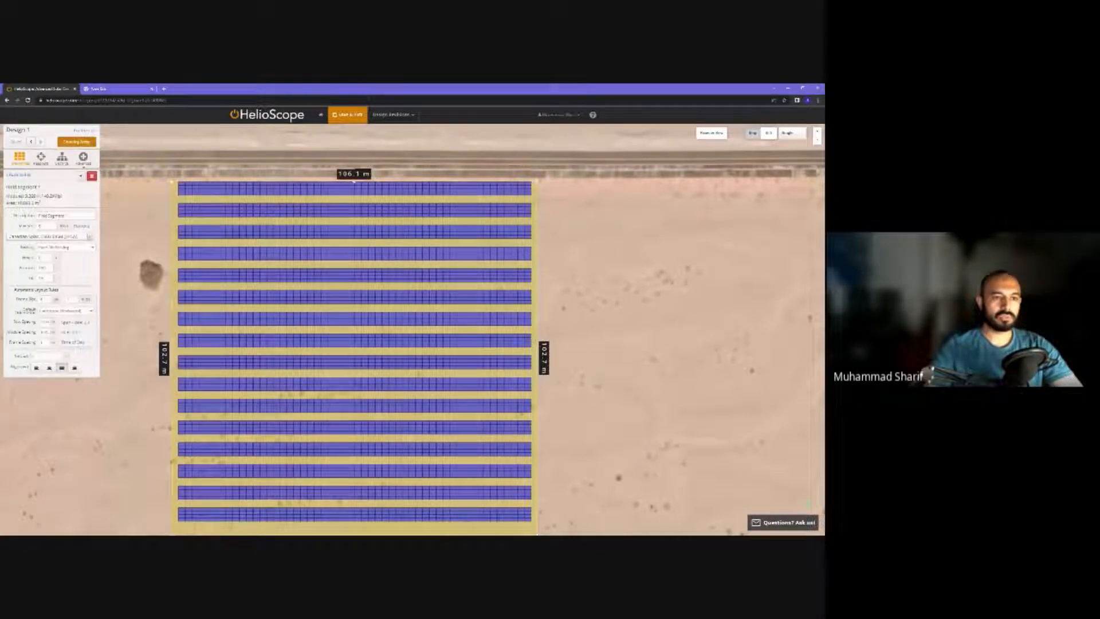
{"action": "left_click", "coordinate": [42, 225]}
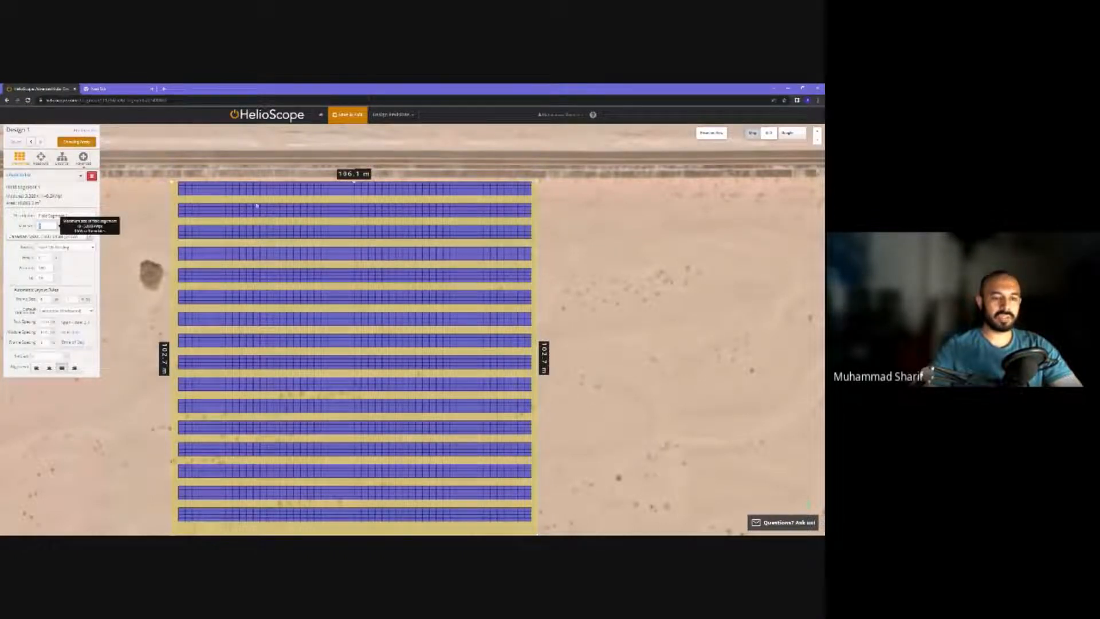
{"action": "type", "text": "11"}
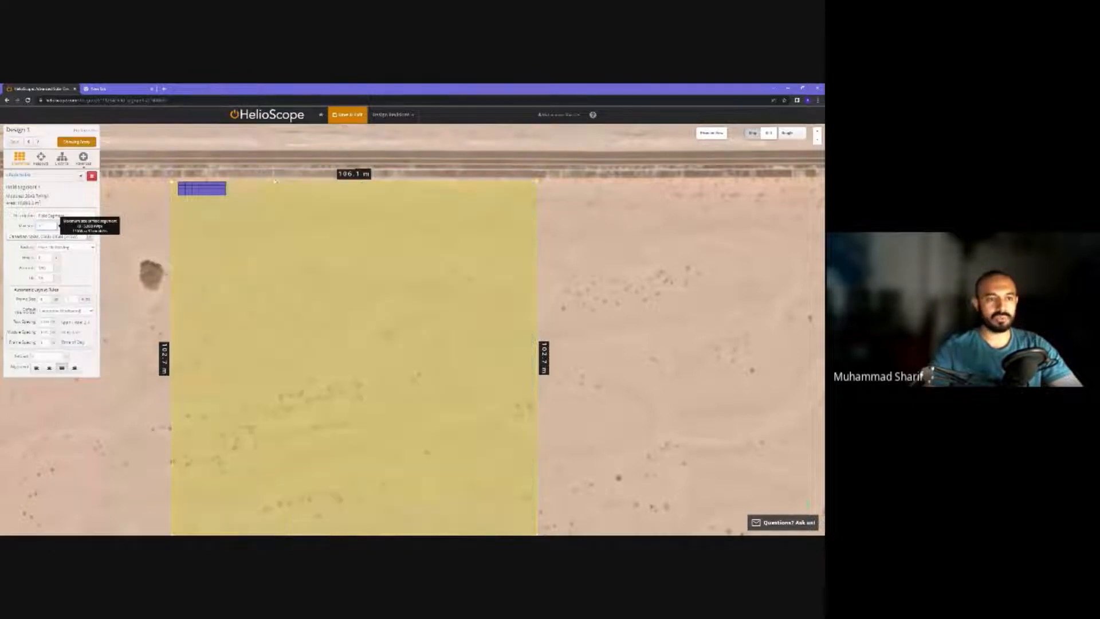
{"action": "type", "text": "00"}
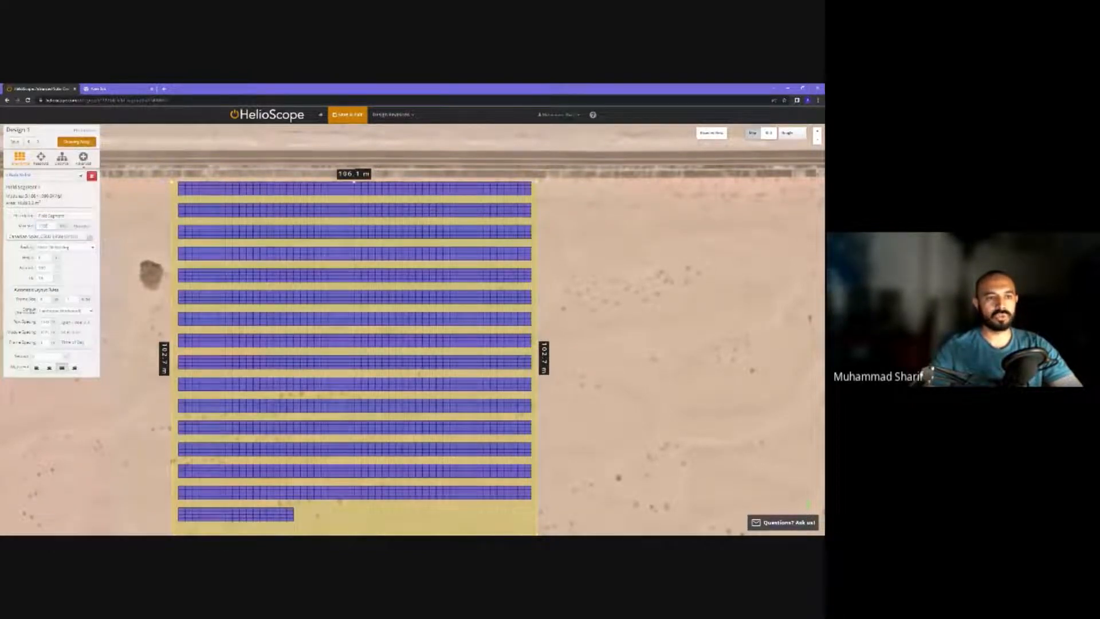
{"action": "left_click_drag", "start_coordinate": [296, 520], "coordinate": [290, 475]}
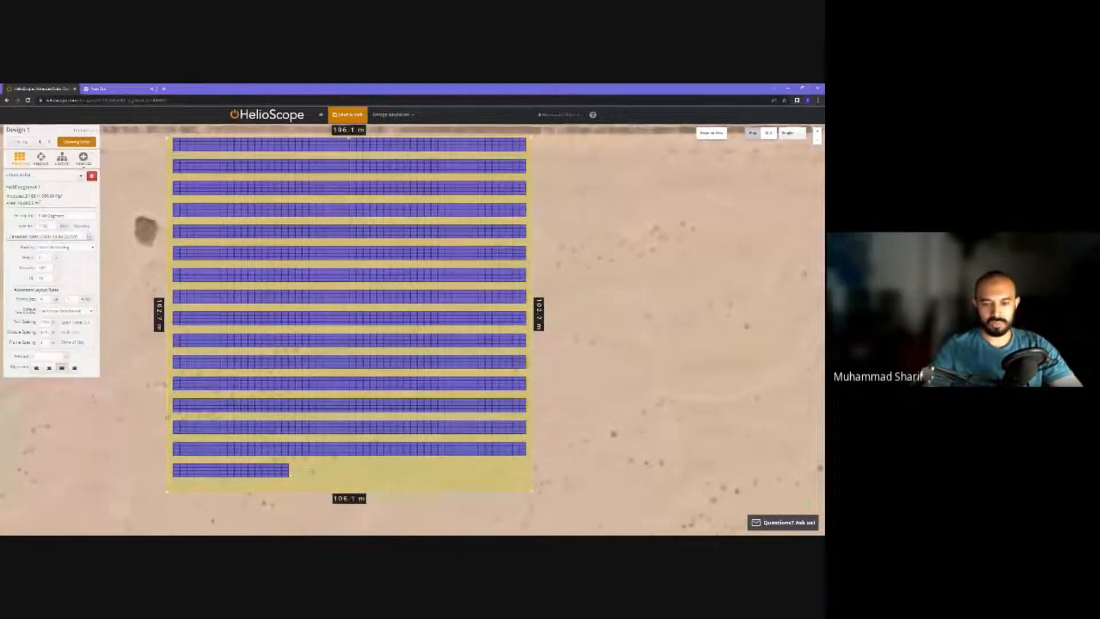
{"action": "left_click_drag", "start_coordinate": [577, 308], "coordinate": [581, 320]}
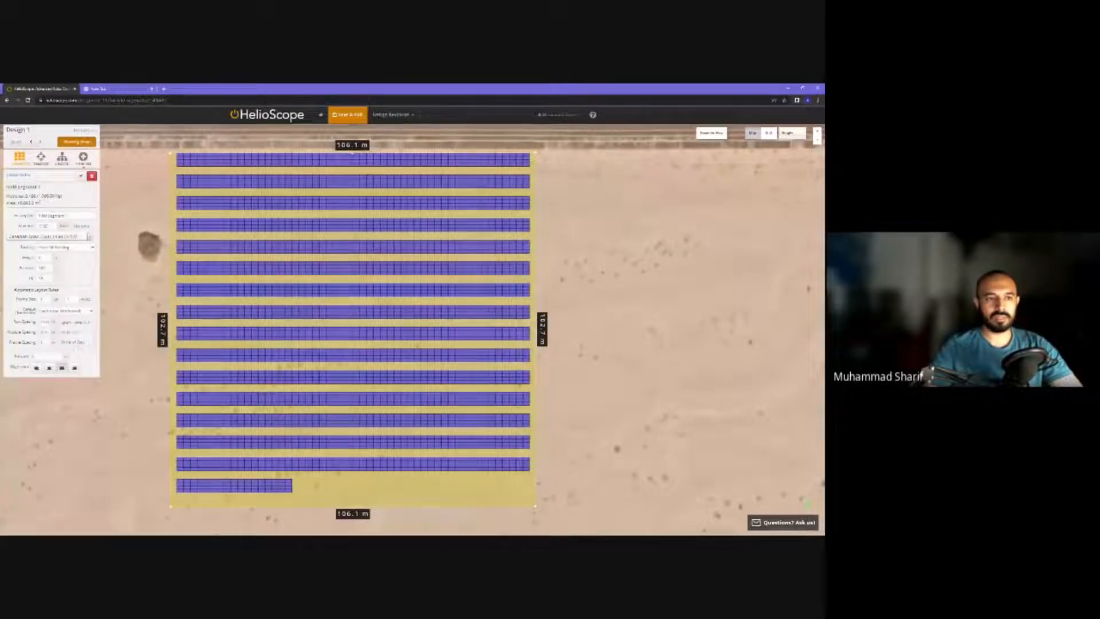
{"action": "left_click_drag", "start_coordinate": [37, 196], "coordinate": [55, 196]}
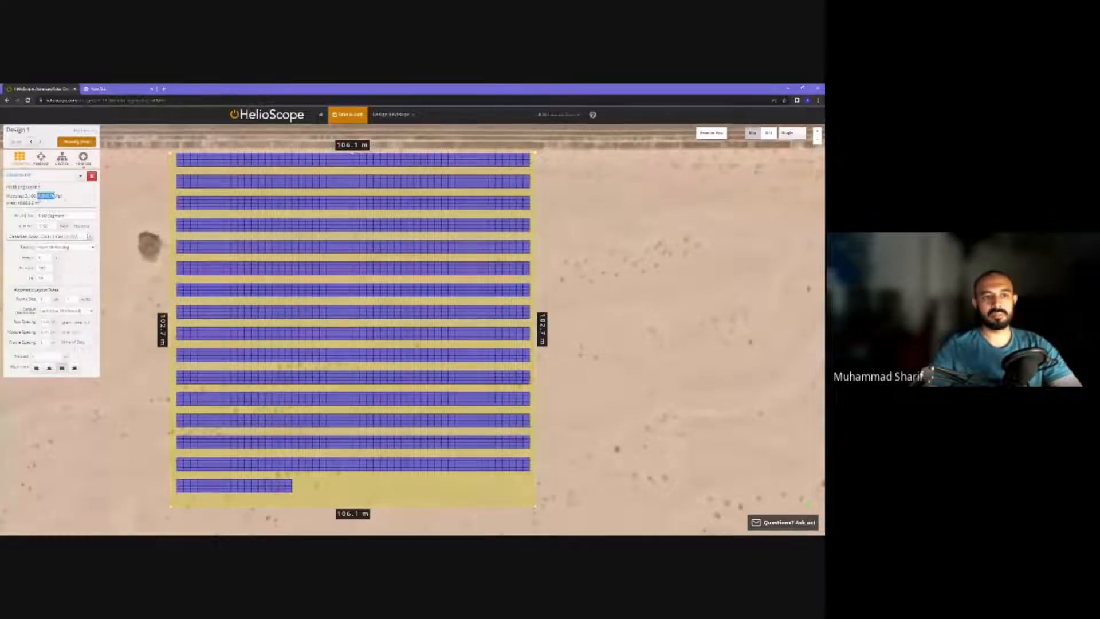
- Remove the trailing number from the field segment's description so that it reads Field Segment
{"action": "left_click", "coordinate": [66, 200]}
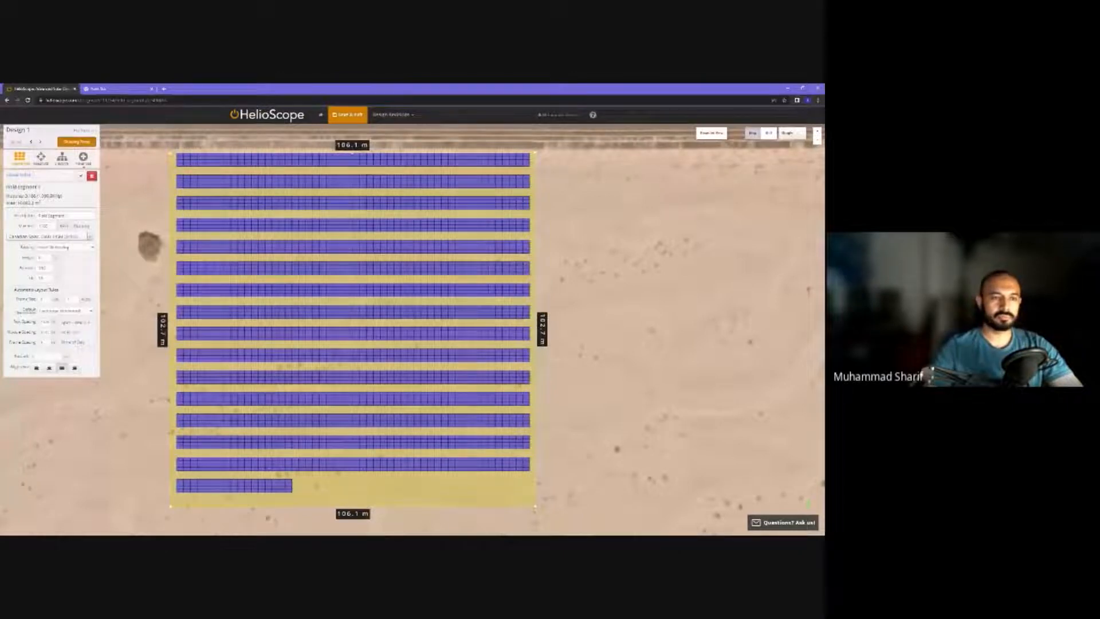
{"action": "left_click", "coordinate": [67, 216]}
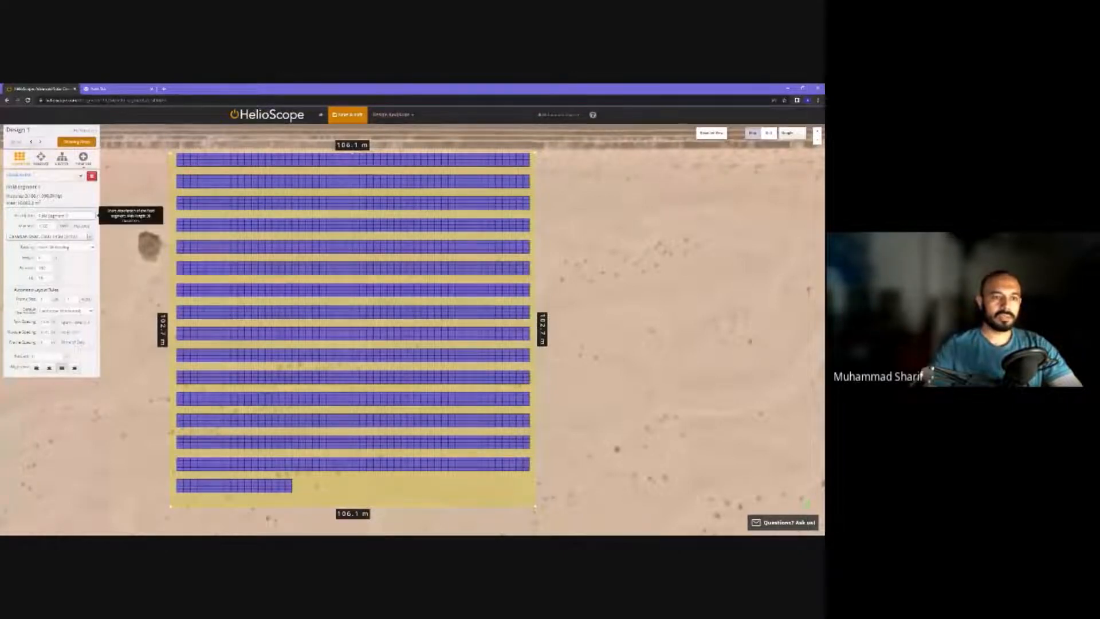
{"action": "triple_click", "coordinate": [63, 216]}
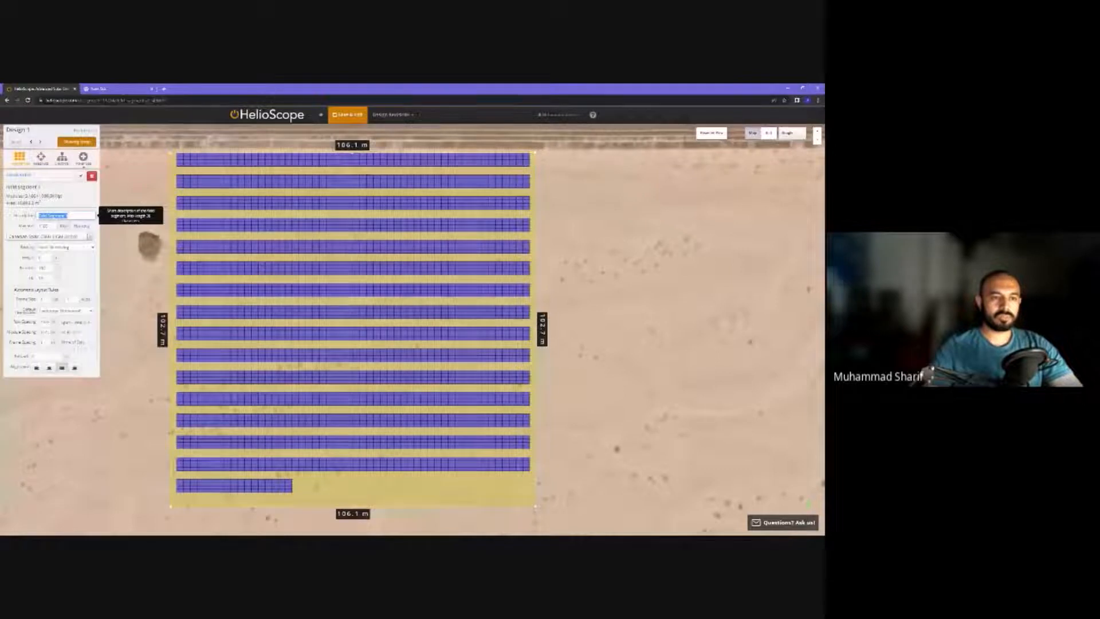
{"action": "key", "text": "Right"}
{"action": "key", "text": "BackSpace"}
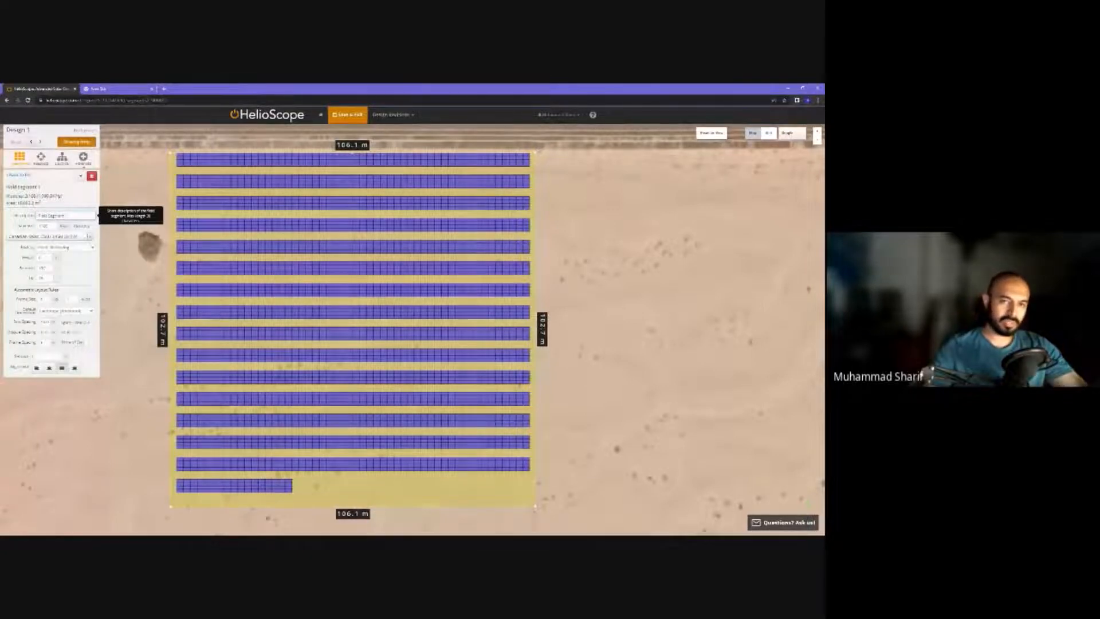
- Change the field segment's module to a 540 W Jinko model, searching the module list for "jinko 540"
{"action": "left_click", "coordinate": [86, 236]}
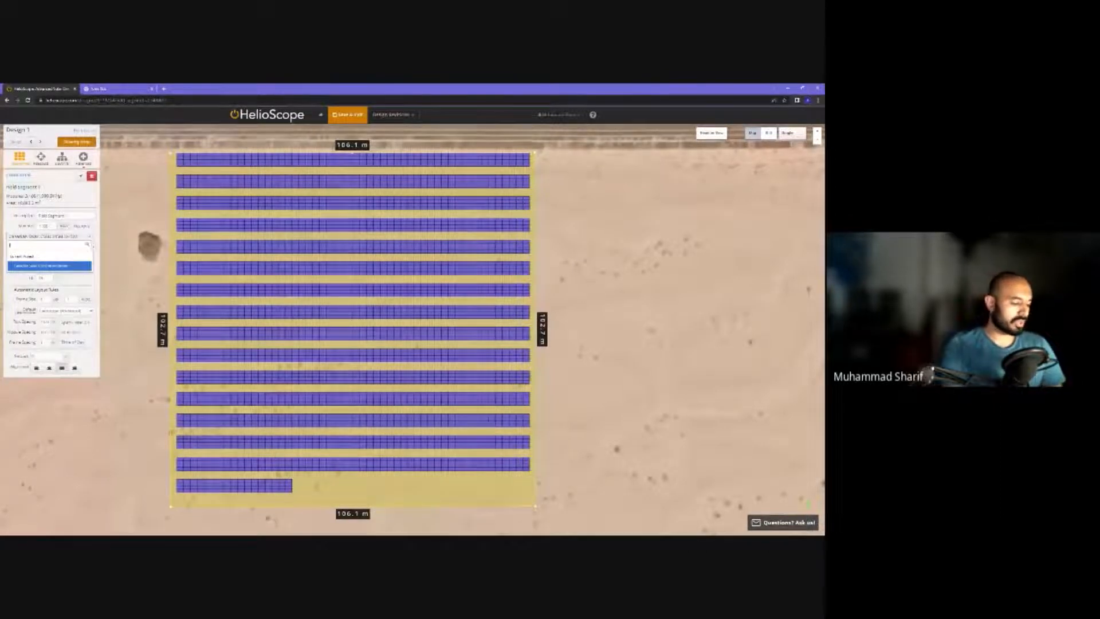
{"action": "type", "text": "jin"}
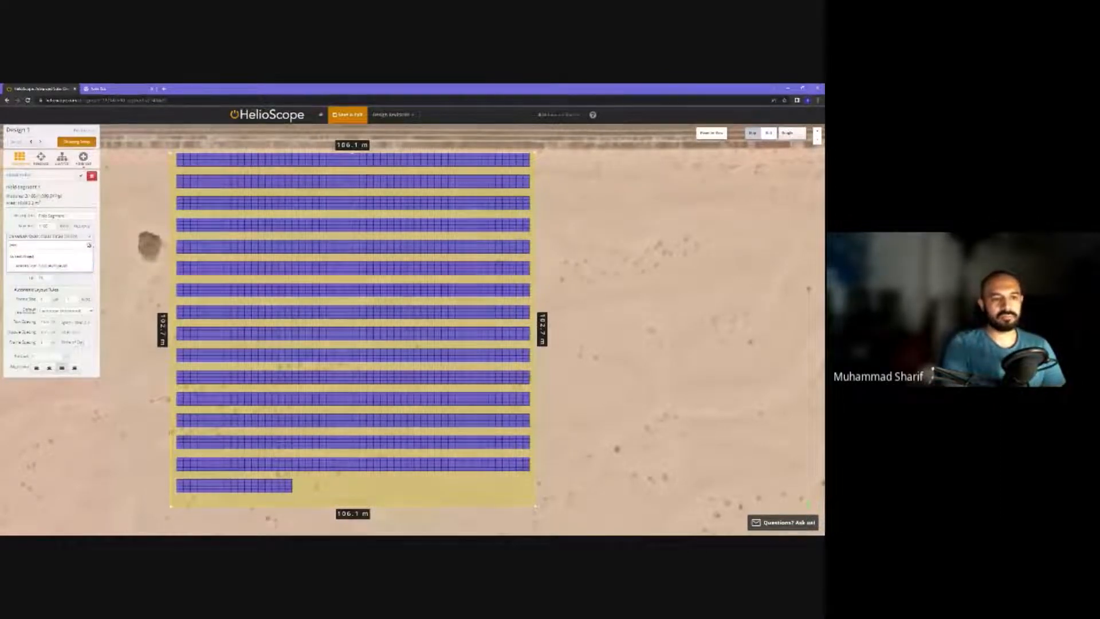
{"action": "type", "text": "ko"}
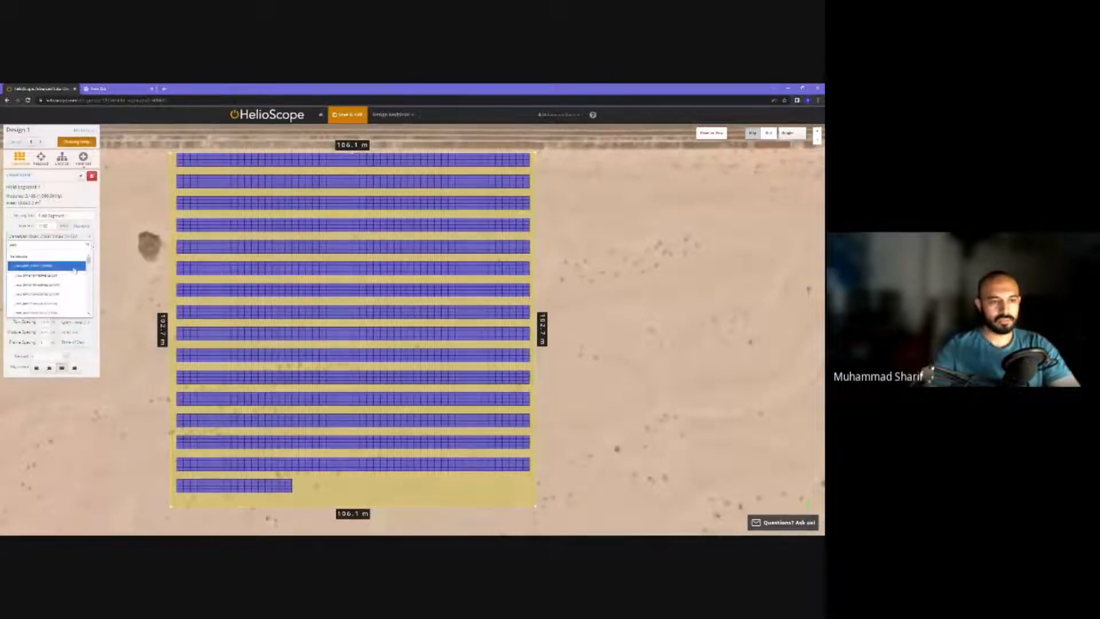
{"action": "type", "text": " 540"}
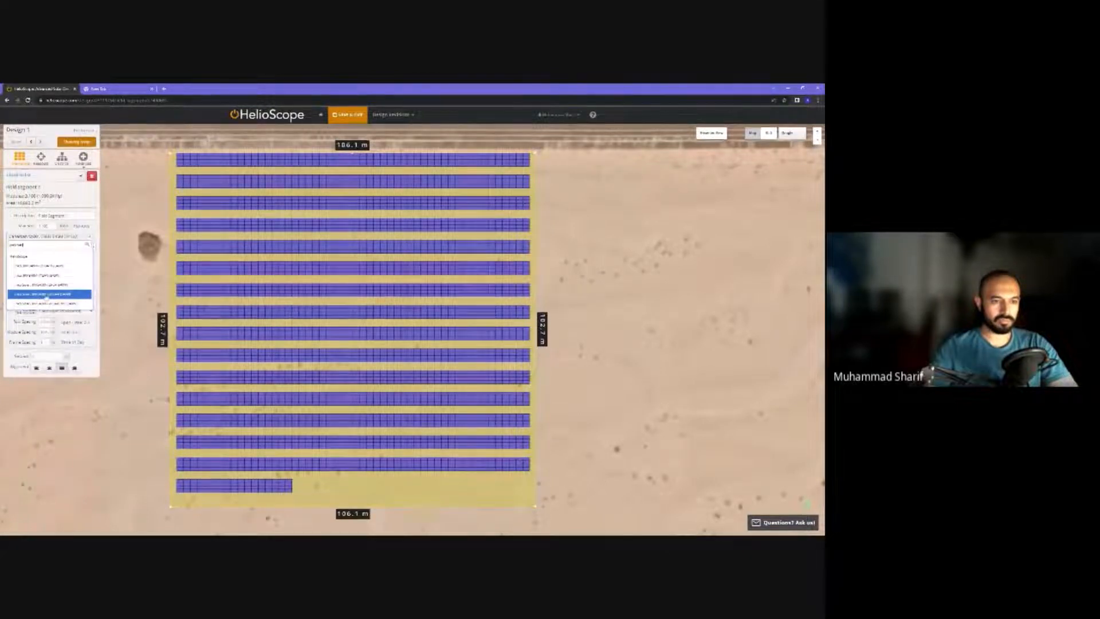
{"action": "left_click", "coordinate": [49, 286]}
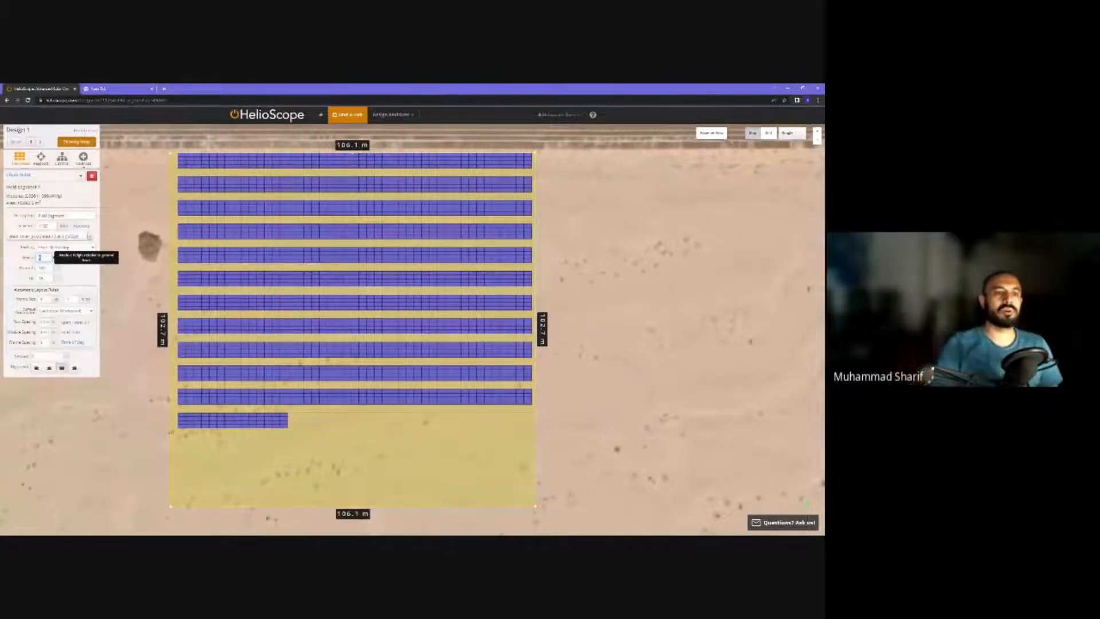
- Set the module height to 0.5 m and inspect the rows' ground clearance in 3D from the segment's side
{"action": "type", "text": "0.5"}
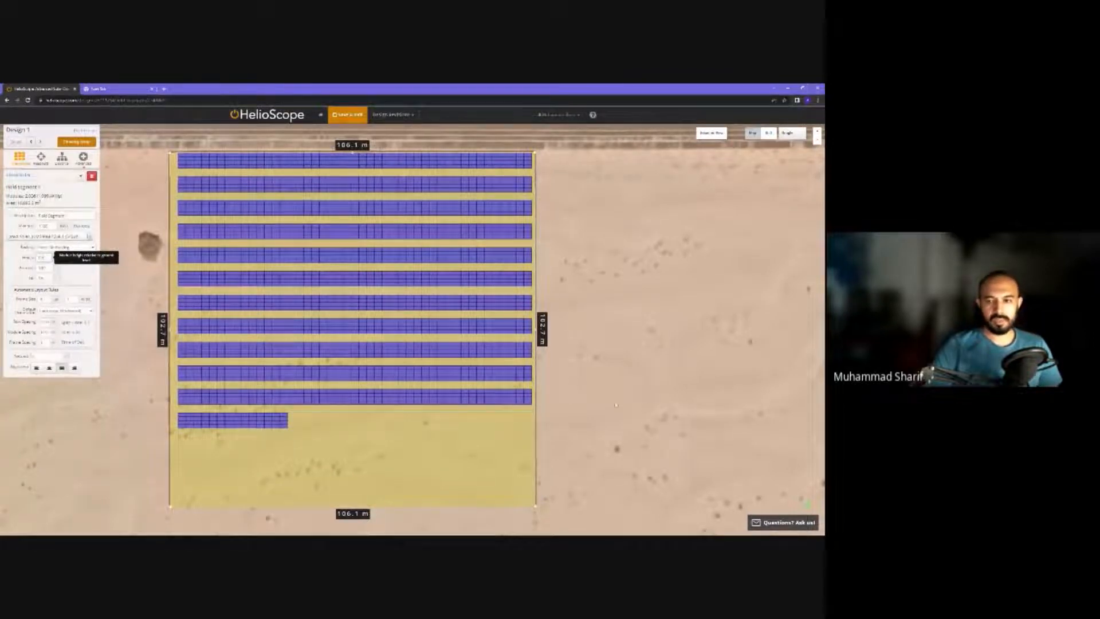
{"action": "left_click_drag", "start_coordinate": [580, 416], "coordinate": [549, 362]}
{"action": "scroll", "coordinate": [549, 362], "scroll_direction": "up", "scroll_amount": 5}
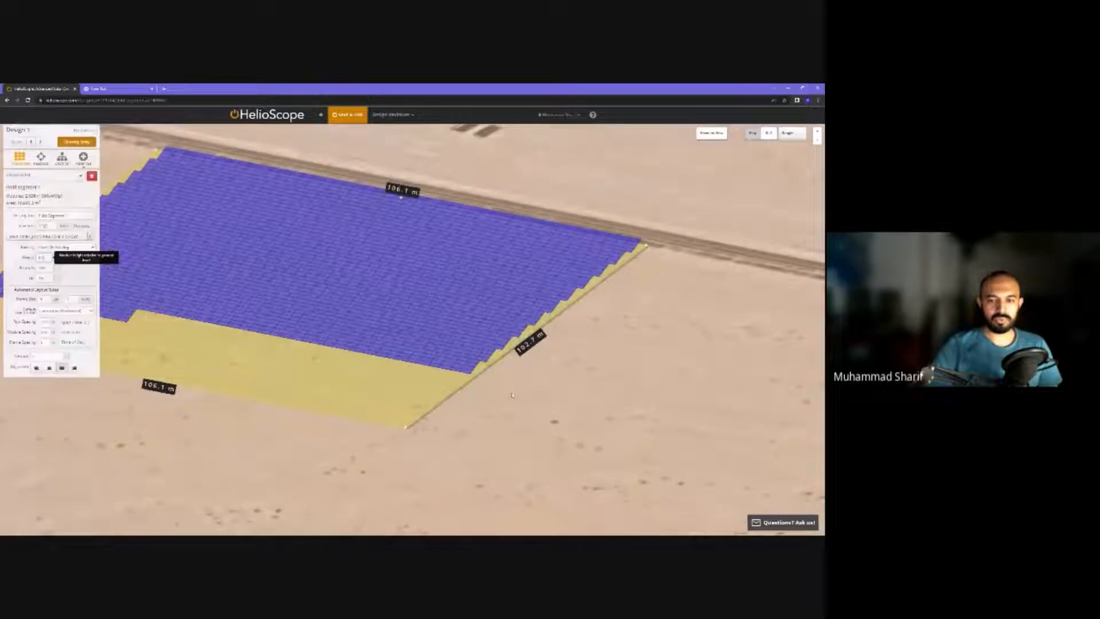
{"action": "scroll", "coordinate": [559, 375], "scroll_direction": "up", "scroll_amount": 2}
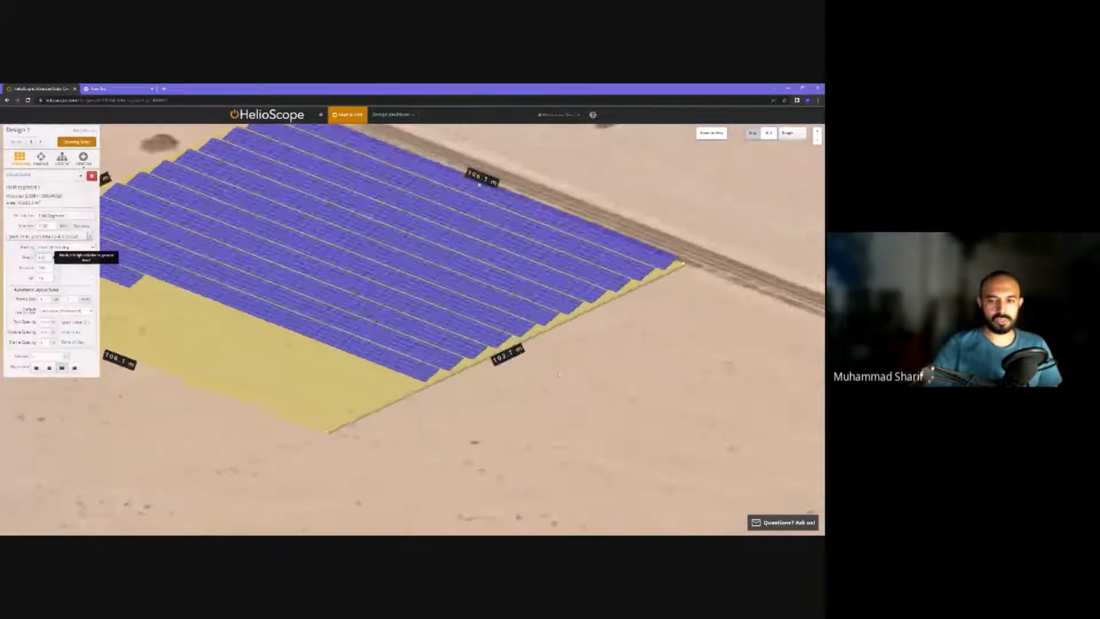
{"action": "left_click_drag", "start_coordinate": [559, 374], "coordinate": [528, 365]}
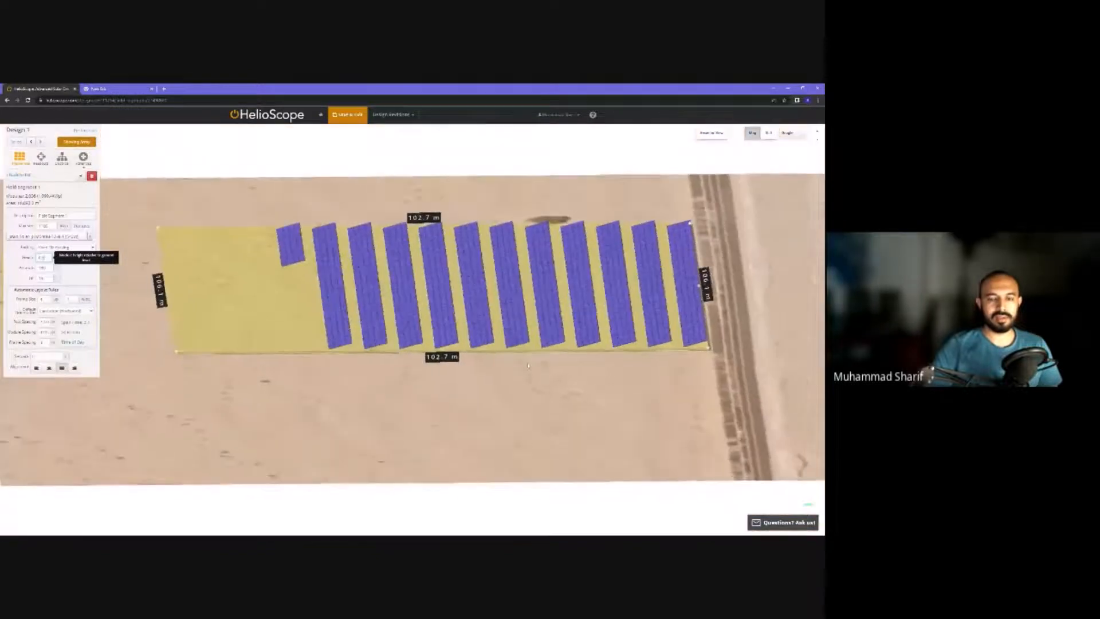
{"action": "scroll", "coordinate": [382, 432], "scroll_direction": "up", "scroll_amount": 2}
{"action": "scroll", "coordinate": [383, 432], "scroll_direction": "up", "scroll_amount": 2}
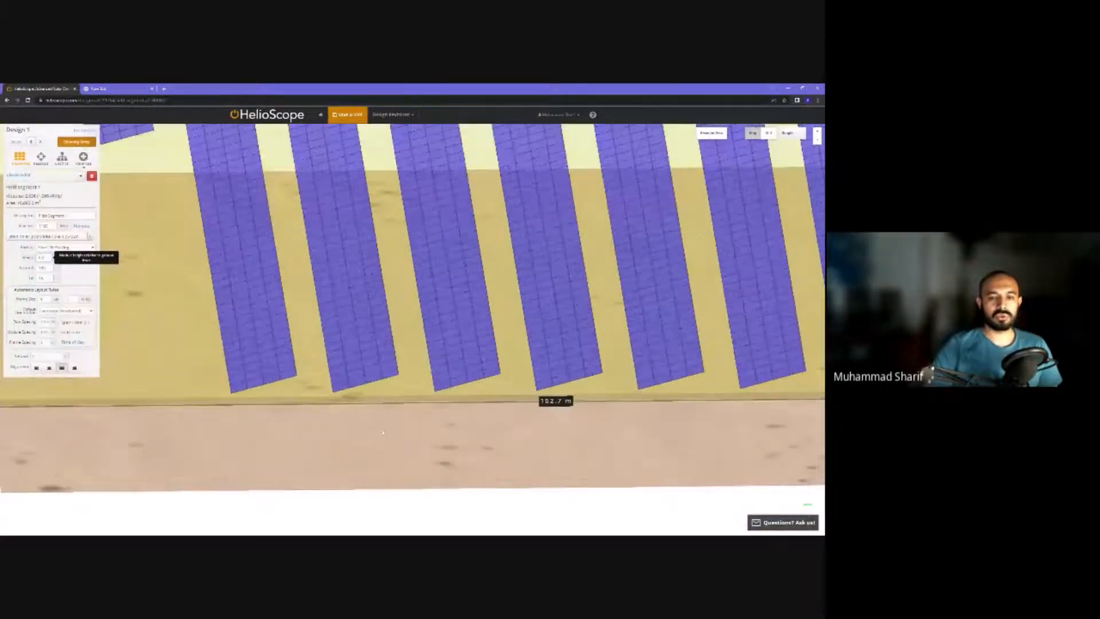
{"action": "left_click_drag", "start_coordinate": [383, 432], "coordinate": [373, 276]}
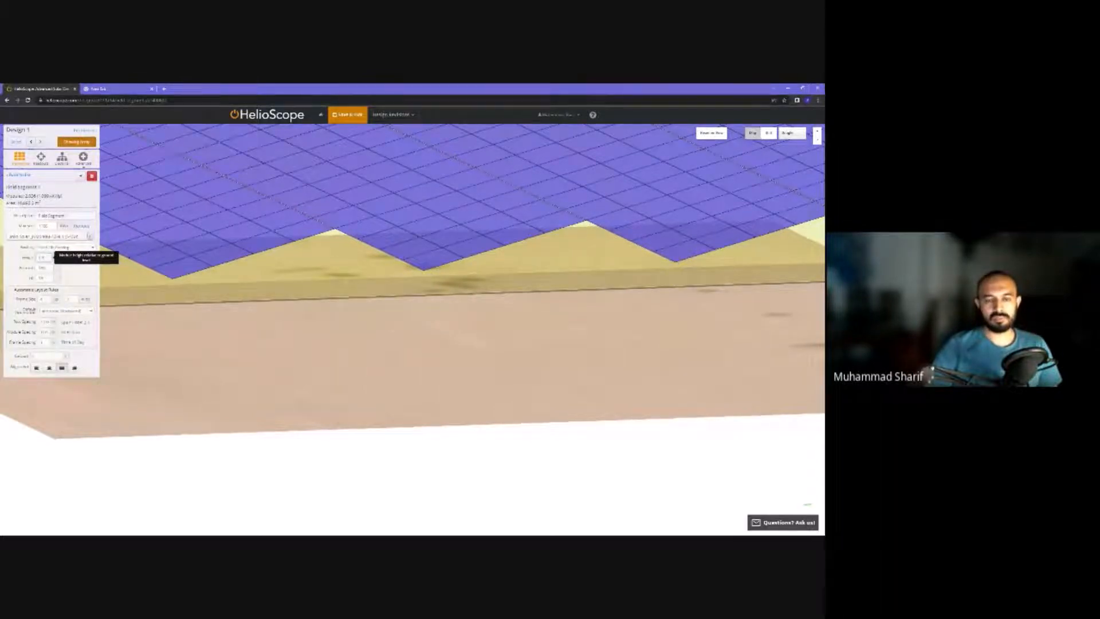
- Try a module height of 5 m, return it to 0.5 m and restore the overhead view of the segment
{"action": "left_click_drag", "start_coordinate": [47, 258], "coordinate": [3, 262]}
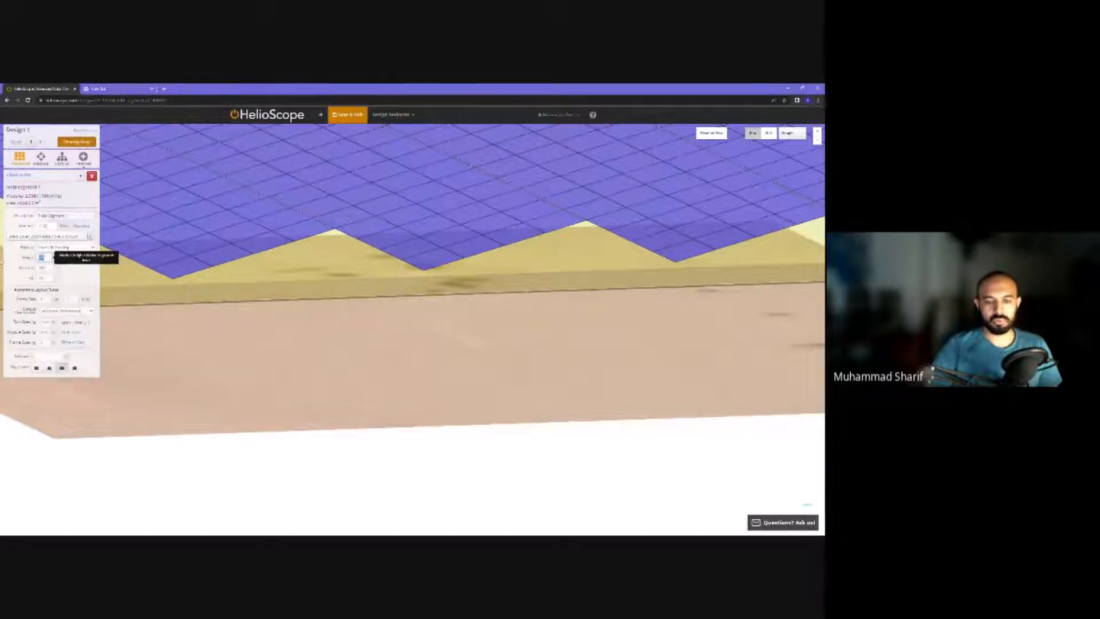
{"action": "type", "text": "5"}
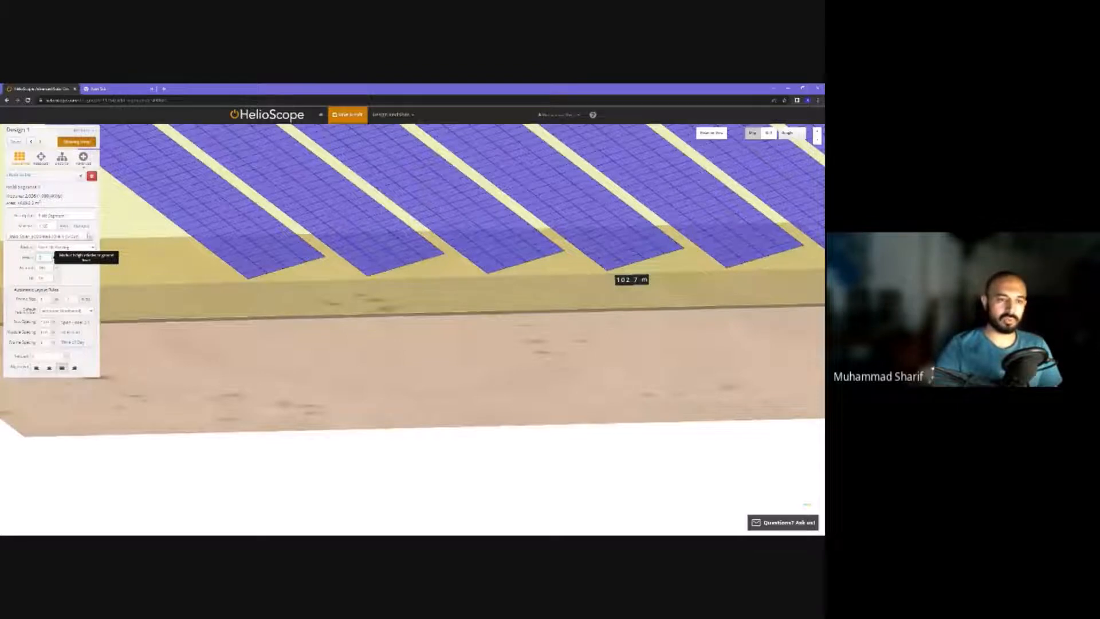
{"action": "type", "text": "0.5"}
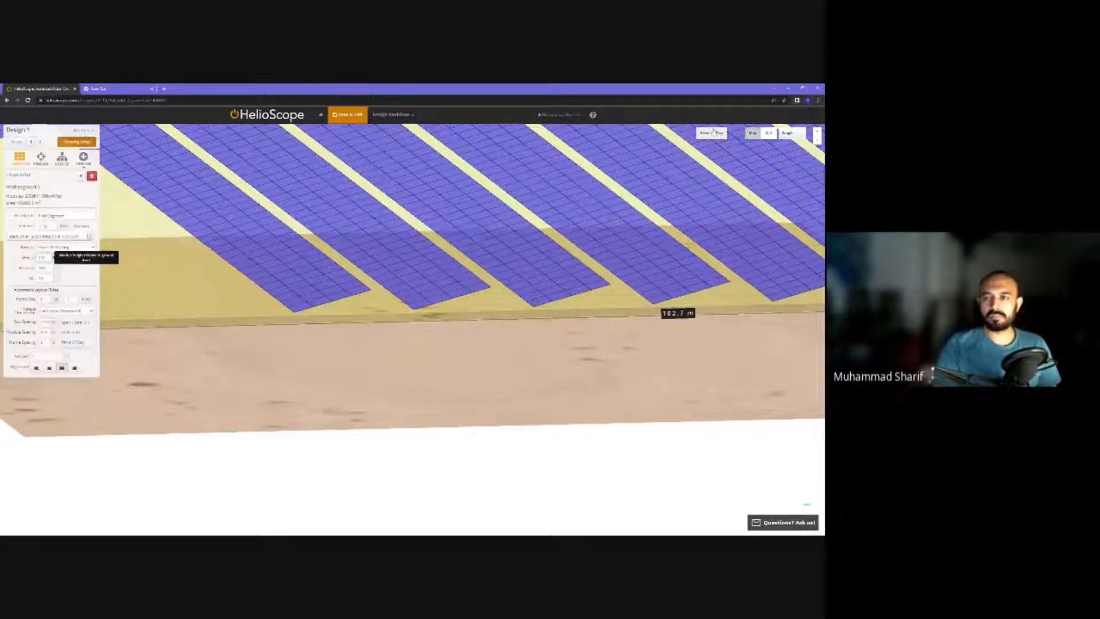
{"action": "left_click", "coordinate": [711, 133]}
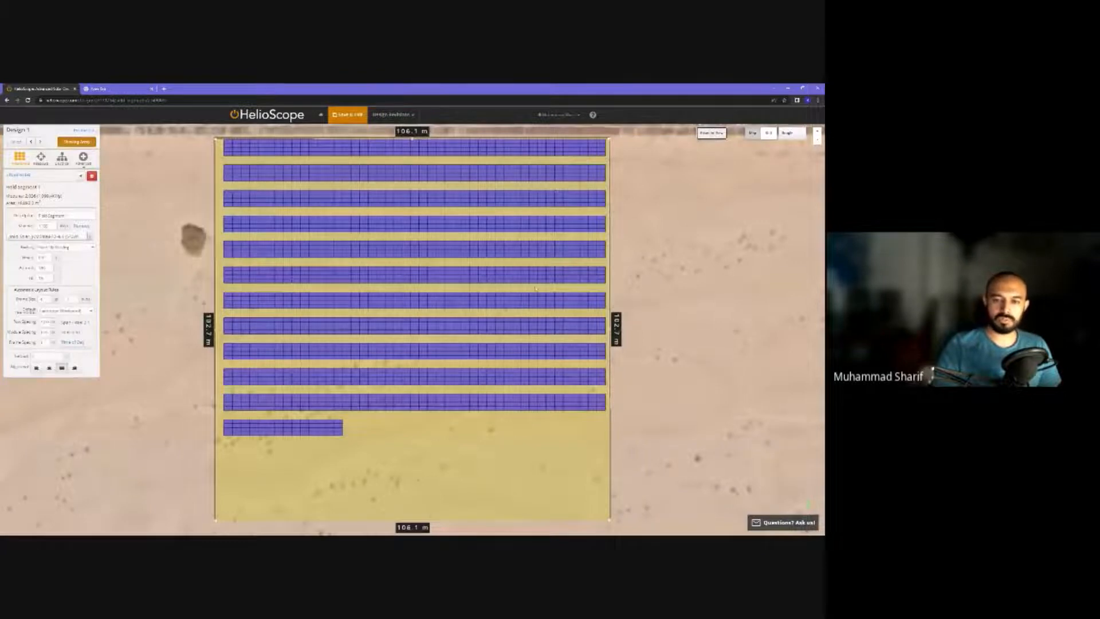
{"action": "mouse_move", "coordinate": [638, 404]}
{"action": "left_mouse_down"}
{"action": "mouse_move", "coordinate": [619, 388]}
{"action": "mouse_move", "coordinate": [630, 311]}
{"action": "mouse_move", "coordinate": [646, 405]}
{"action": "left_mouse_up"}
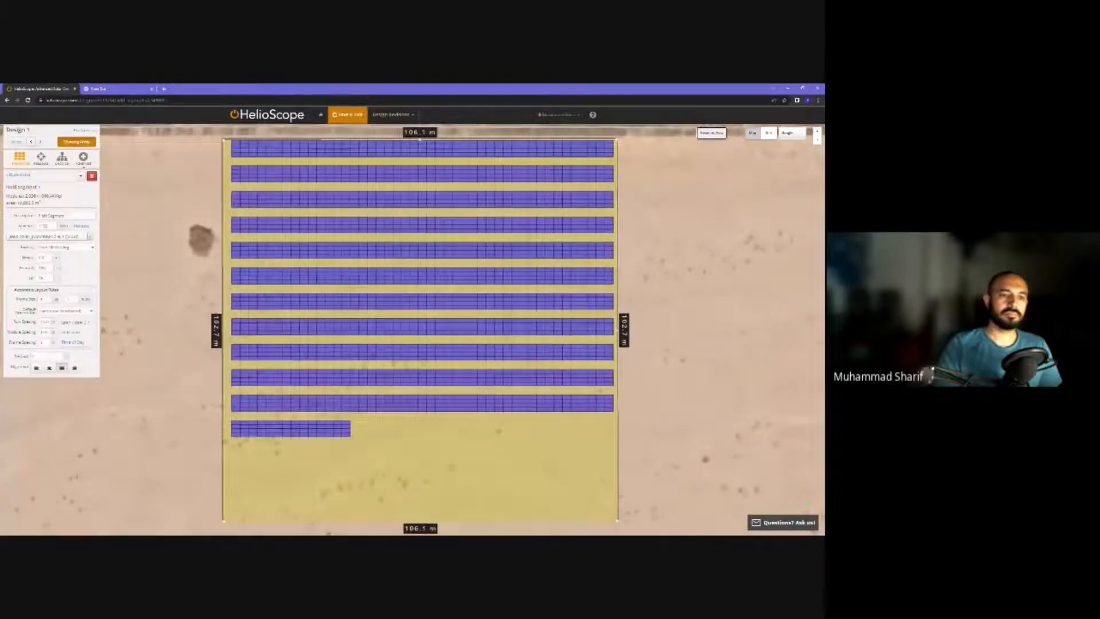
- Review the segment's azimuth, set the module tilt to 20° and inspect the tilted rows from the side
{"action": "double_click", "coordinate": [42, 268]}
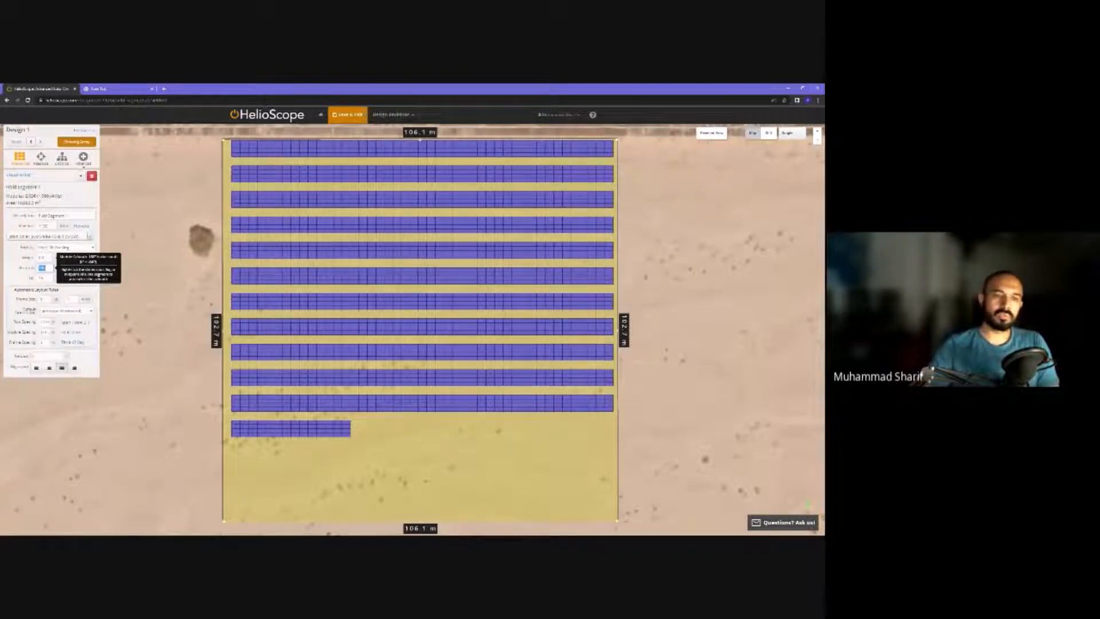
{"action": "left_click", "coordinate": [46, 268]}
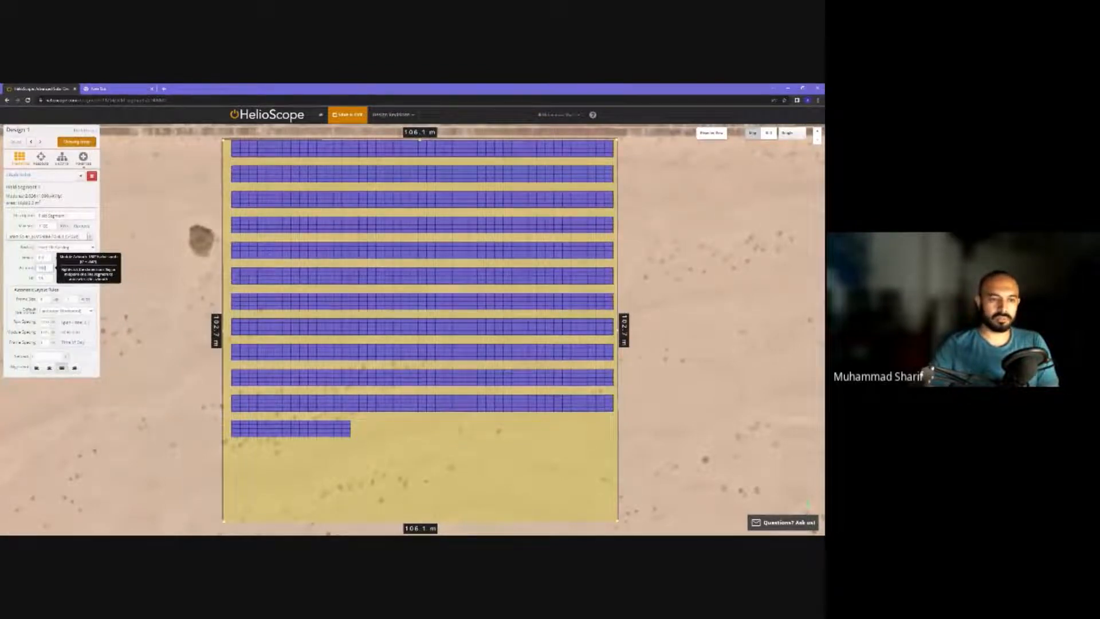
{"action": "key", "text": "Tab"}
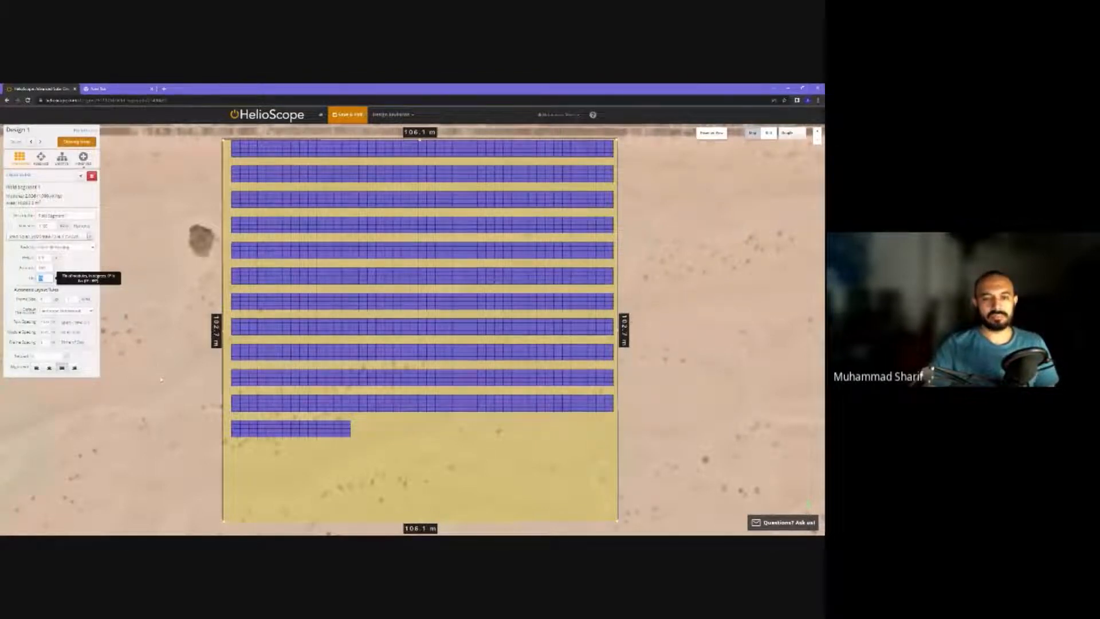
{"action": "left_click_drag", "start_coordinate": [154, 389], "coordinate": [154, 388]}
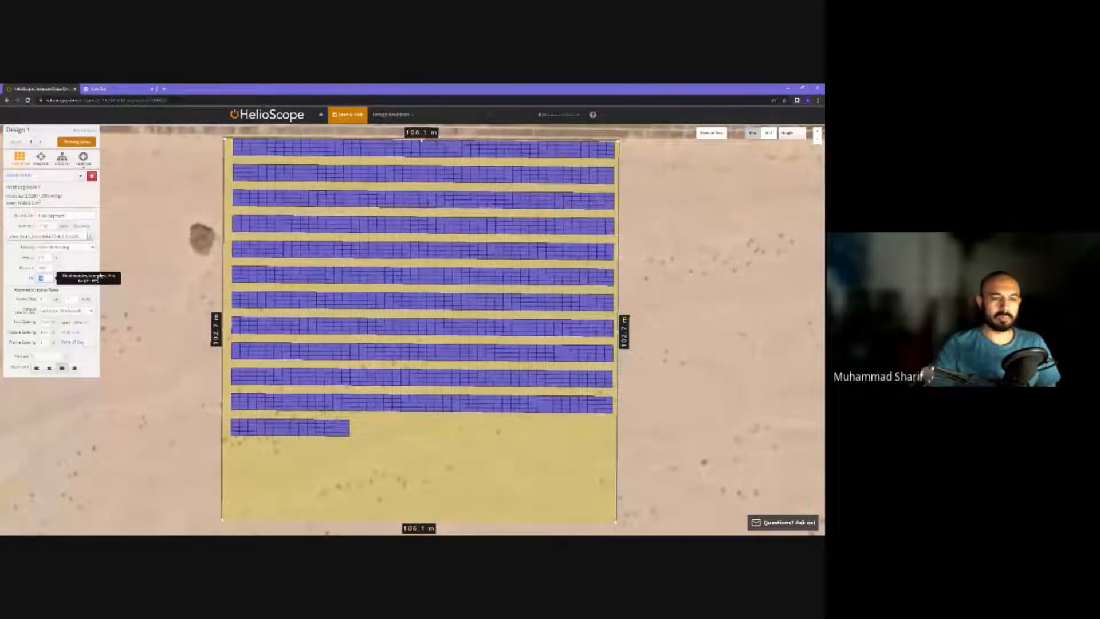
{"action": "type", "text": "20"}
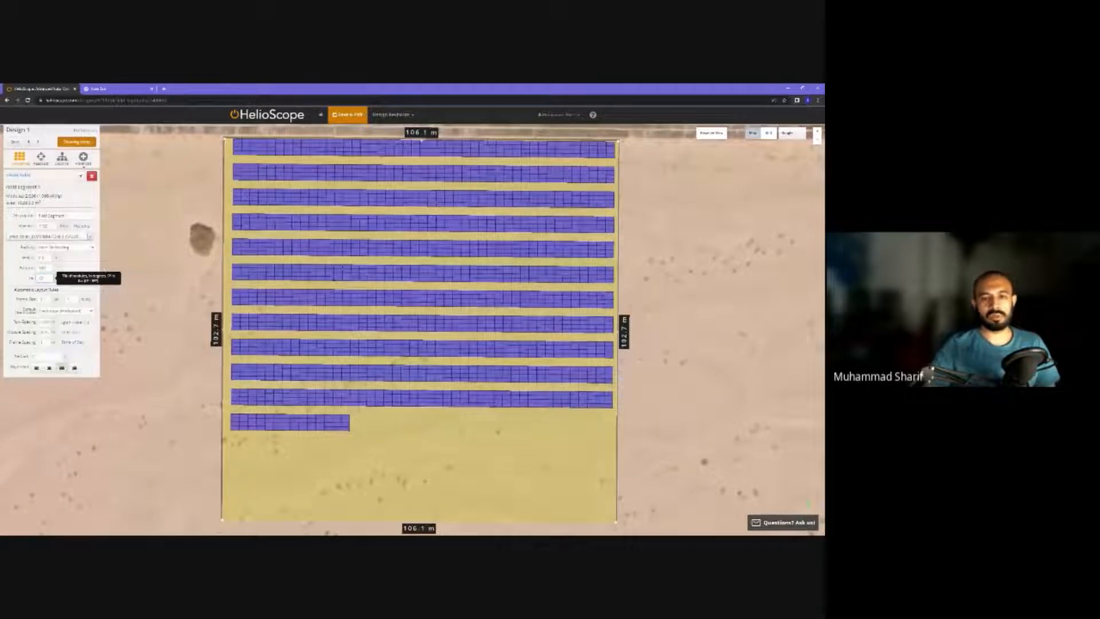
{"action": "left_click_drag", "start_coordinate": [546, 375], "coordinate": [564, 343]}
{"action": "scroll", "coordinate": [500, 422], "scroll_direction": "up", "scroll_amount": 5}
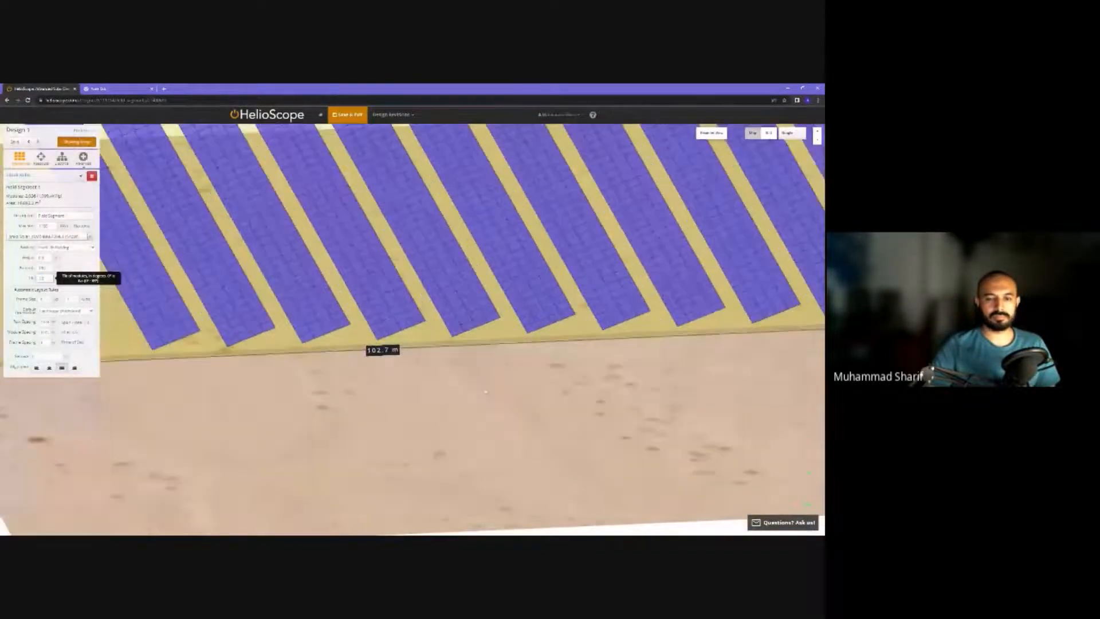
{"action": "left_click_drag", "start_coordinate": [500, 421], "coordinate": [479, 373]}
{"action": "left_click_drag", "start_coordinate": [214, 333], "coordinate": [216, 339]}
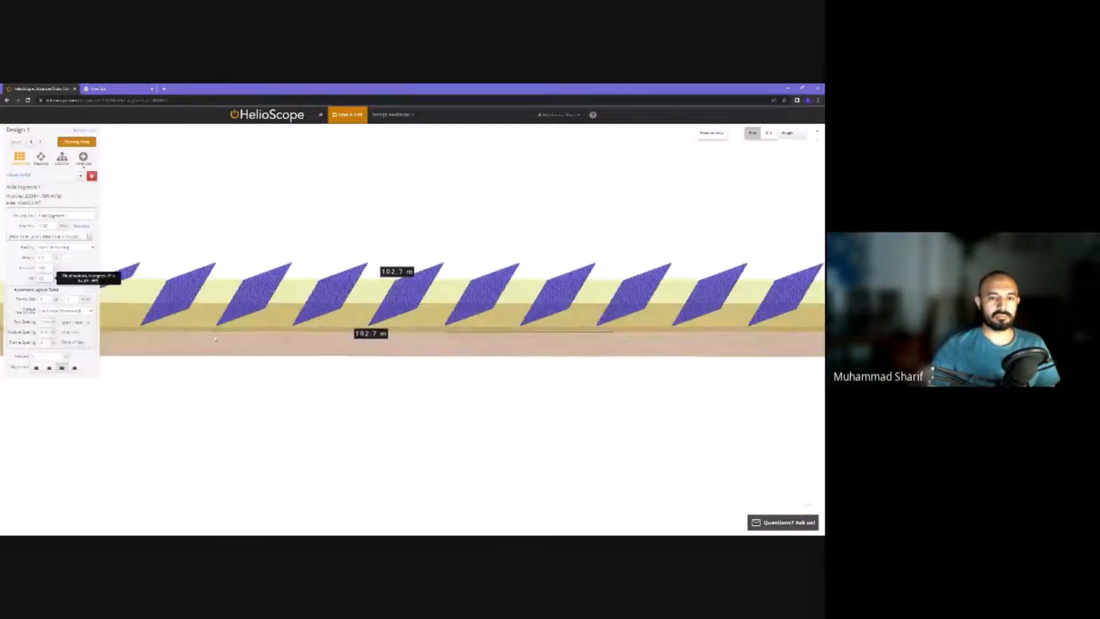
- Try module tilts of 1° and 10°, return the tilt to 20° and restore the overhead view
{"action": "double_click", "coordinate": [42, 279]}
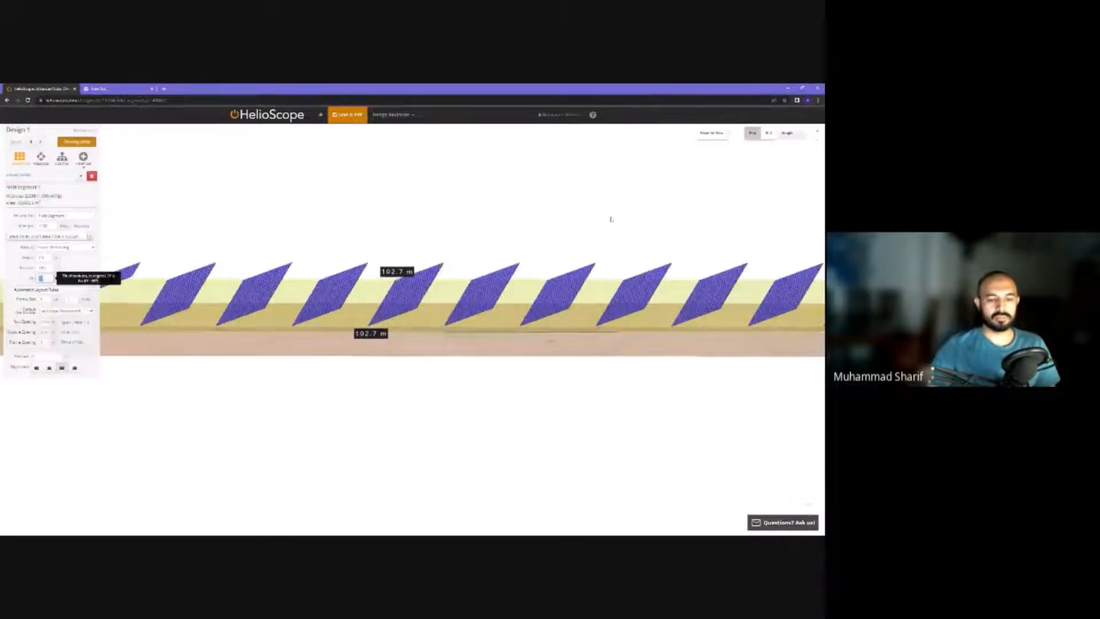
{"action": "type", "text": "1"}
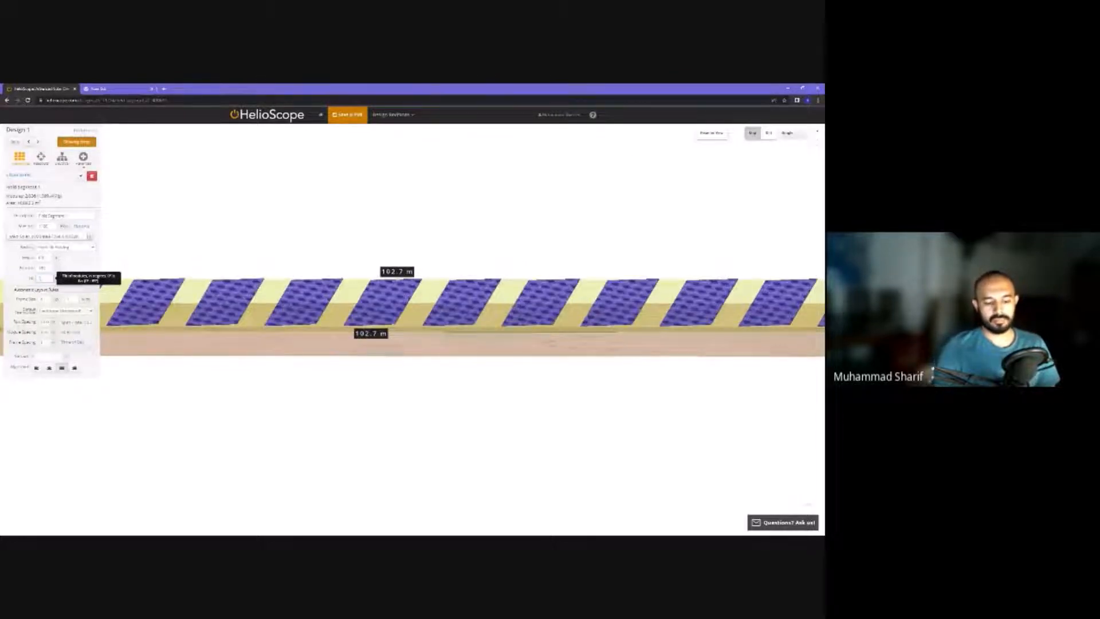
{"action": "key", "text": "BackSpace"}
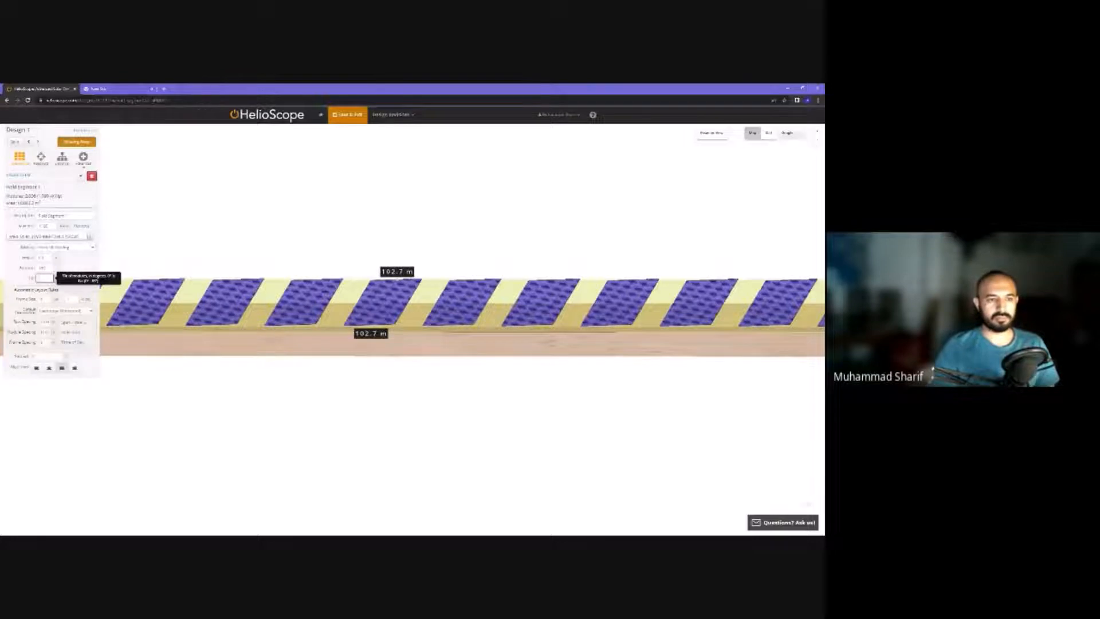
{"action": "type", "text": "10"}
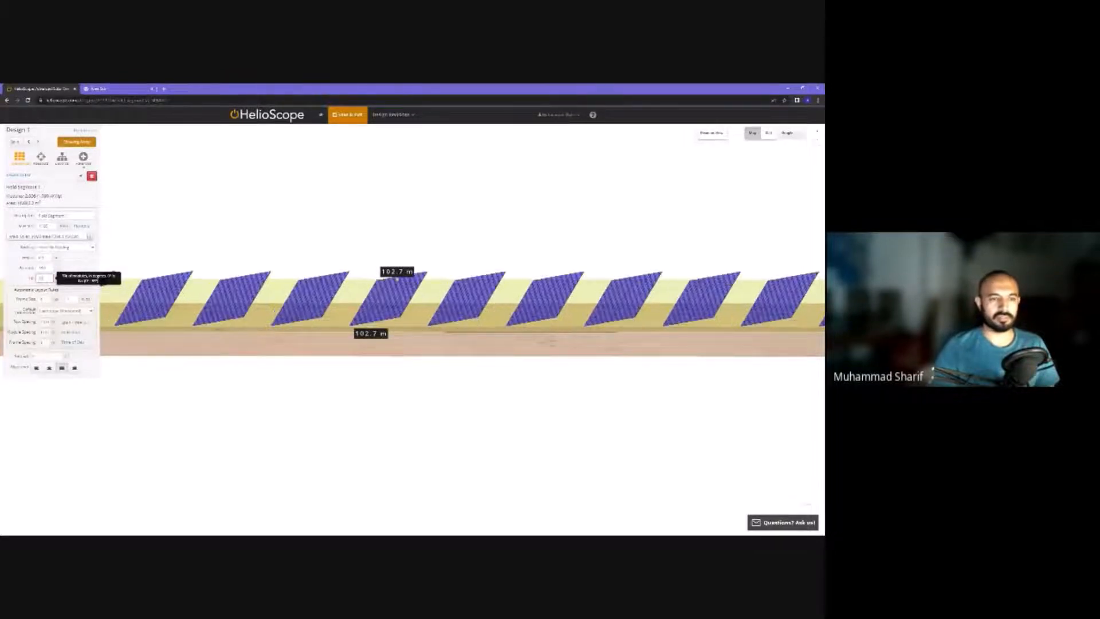
{"action": "key", "text": "BackSpace"}
{"action": "key", "text": "BackSpace"}
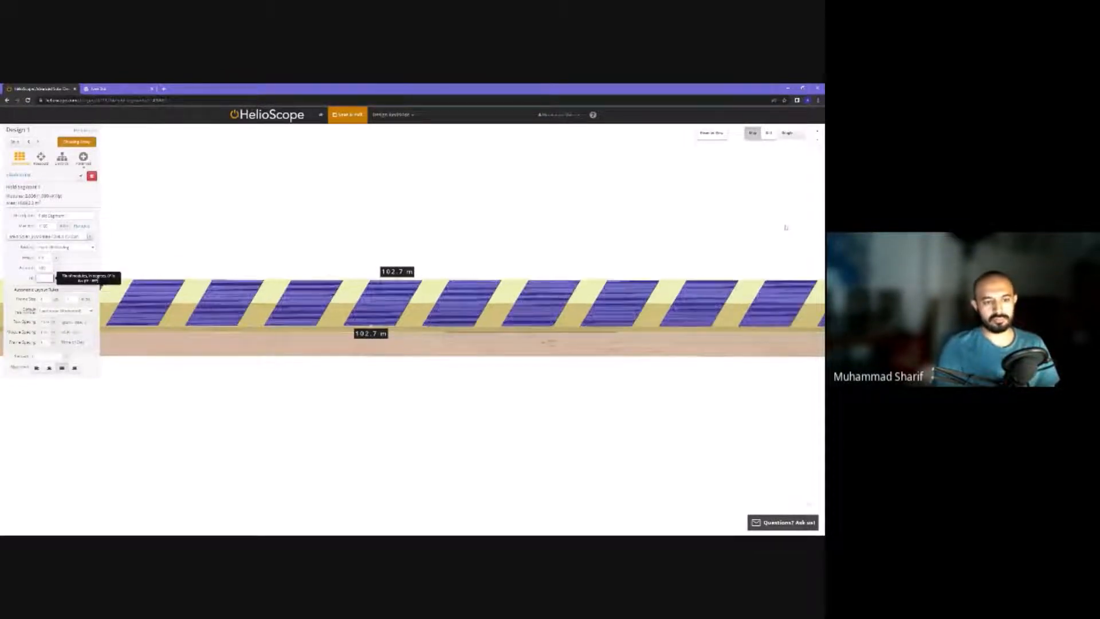
{"action": "type", "text": "20"}
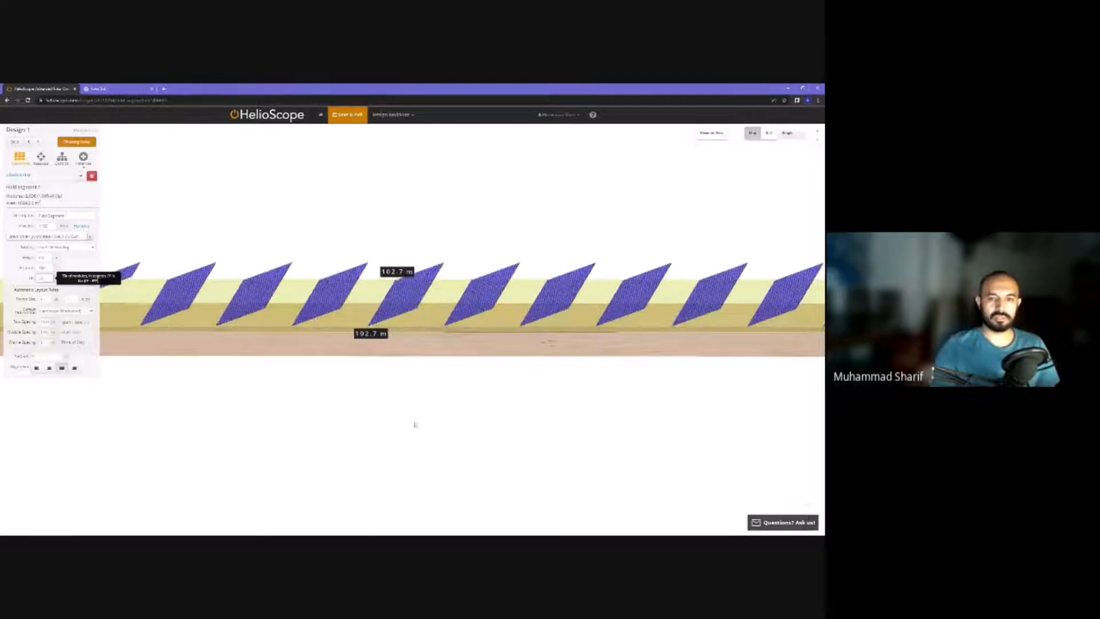
{"action": "left_click", "coordinate": [711, 132]}
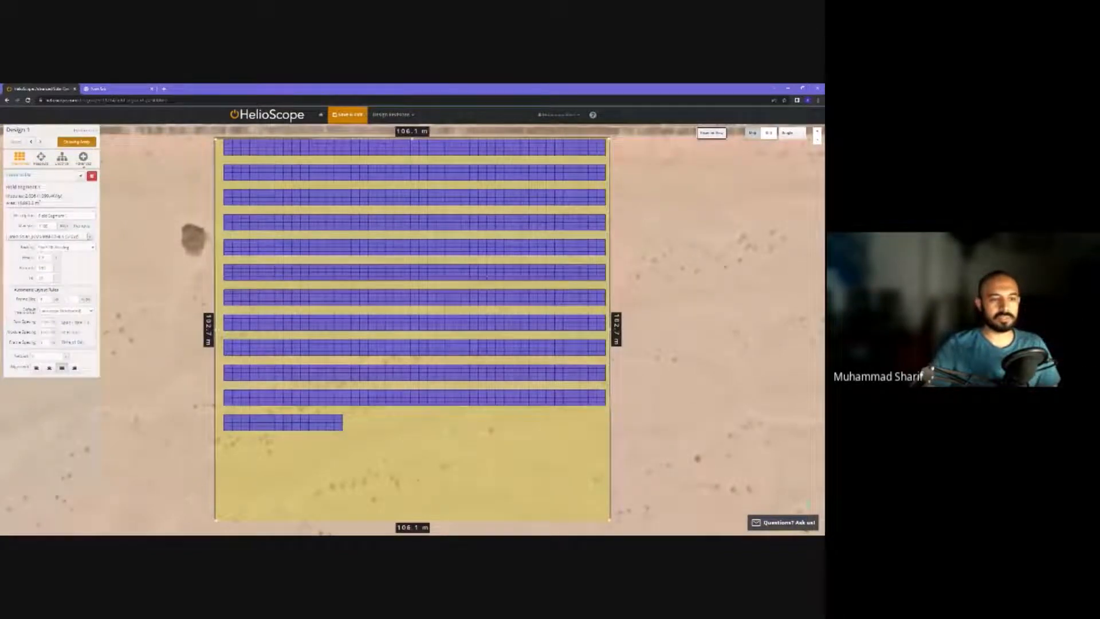
- Set the field segment's frame size to 2 modules up by 20 modules wide
{"action": "left_click_drag", "start_coordinate": [44, 299], "coordinate": [13, 312]}
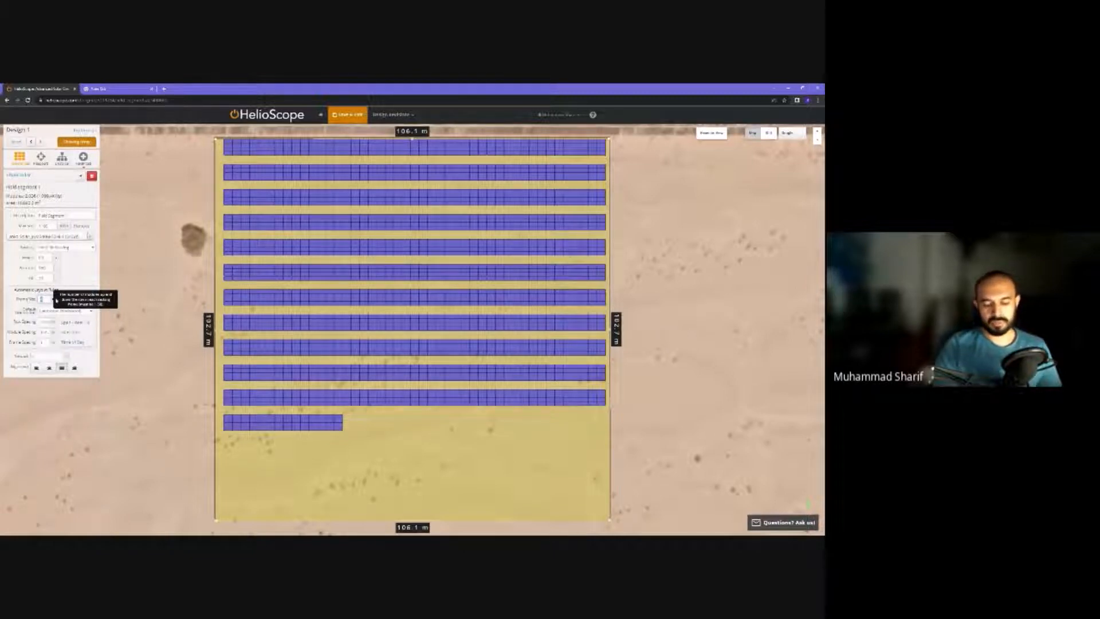
{"action": "type", "text": "2"}
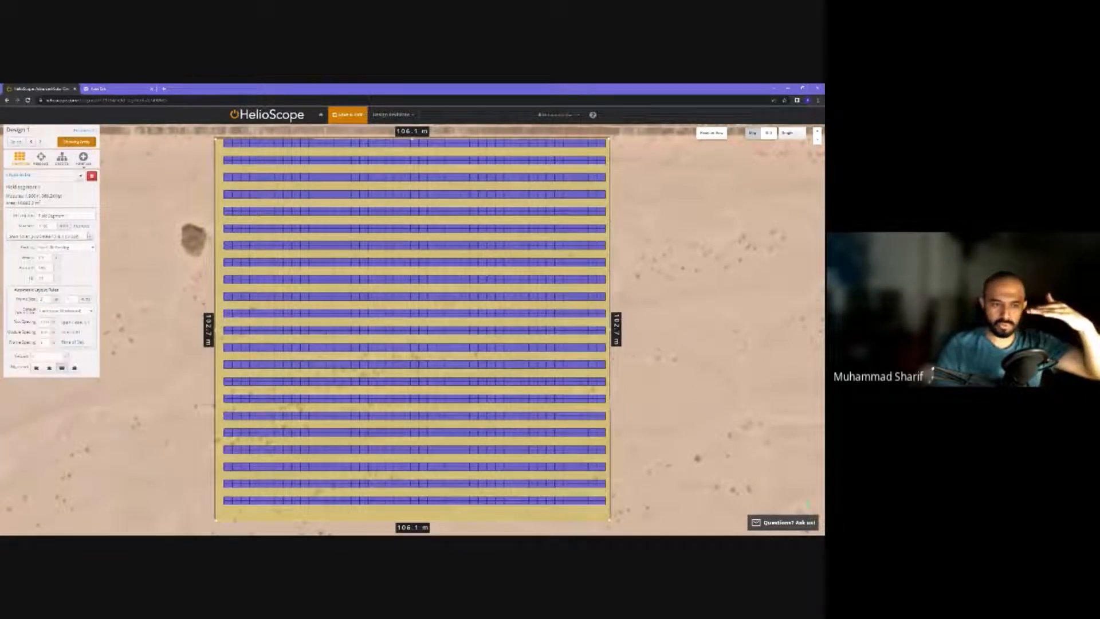
{"action": "key", "text": "Tab"}
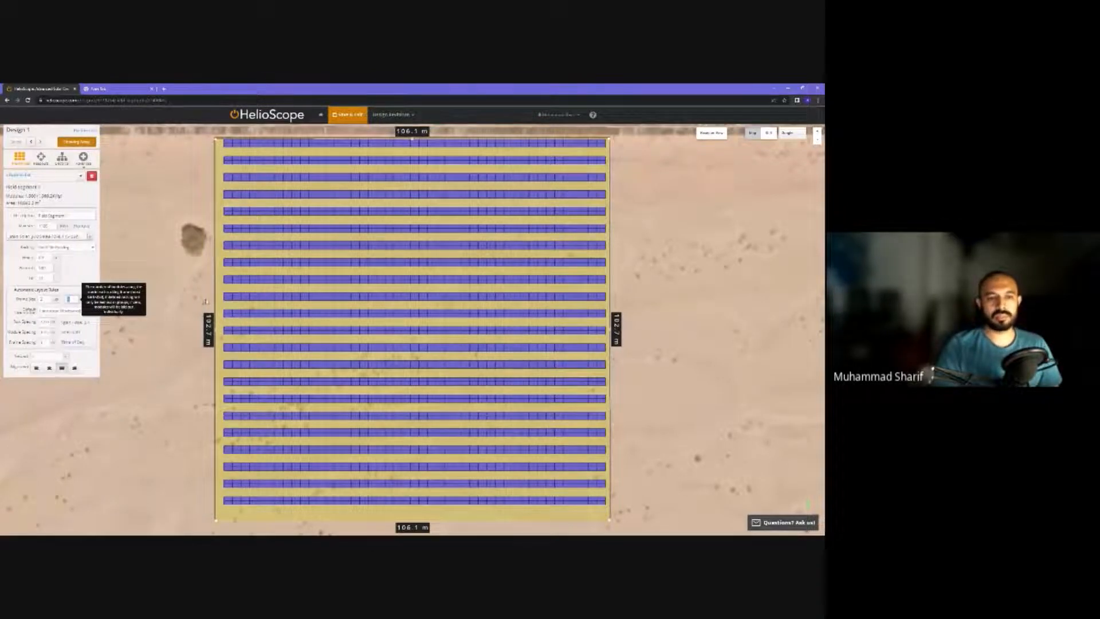
{"action": "type", "text": "20"}
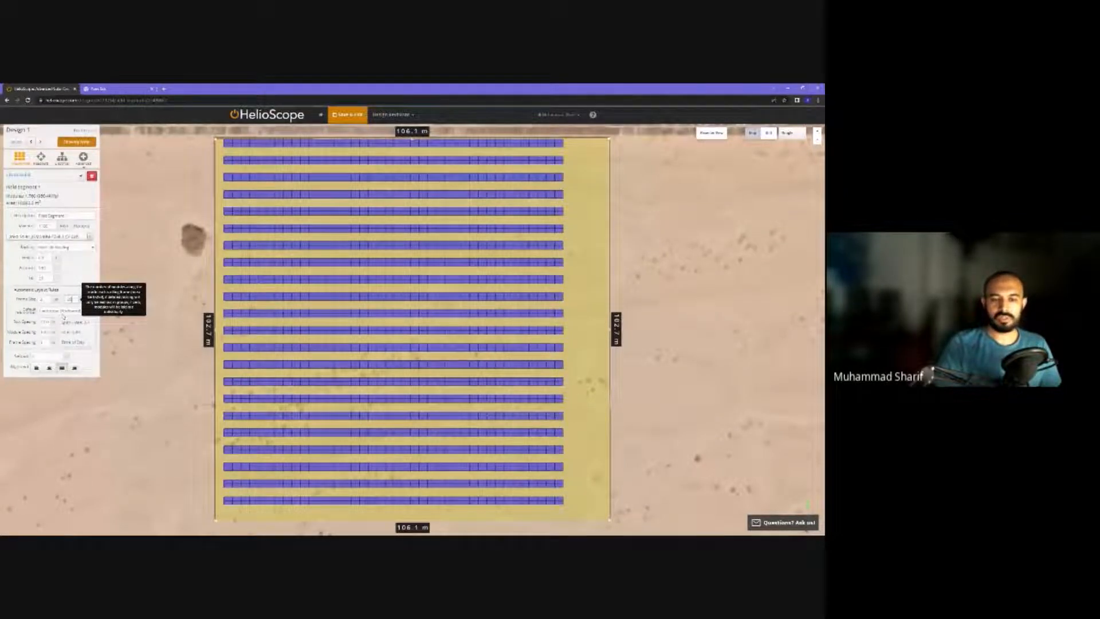
- Change the segment's default module orientation to vertical (portrait) and review the resulting rows
{"action": "scroll", "coordinate": [235, 348], "scroll_direction": "up", "scroll_amount": 5}
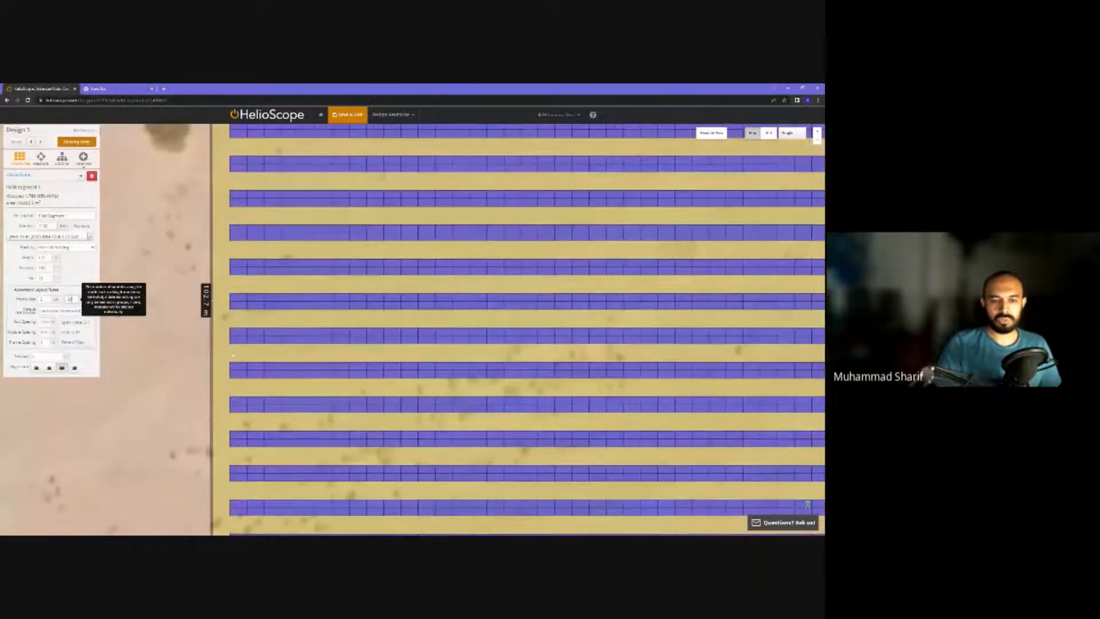
{"action": "scroll", "coordinate": [236, 348], "scroll_direction": "up", "scroll_amount": 1}
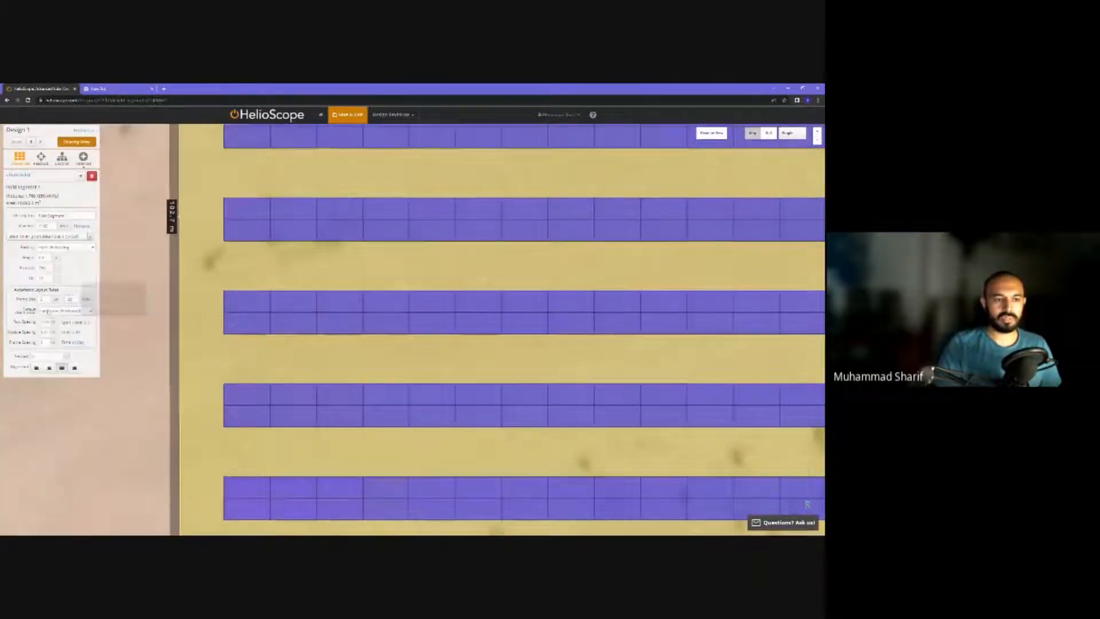
{"action": "left_click", "coordinate": [49, 318]}
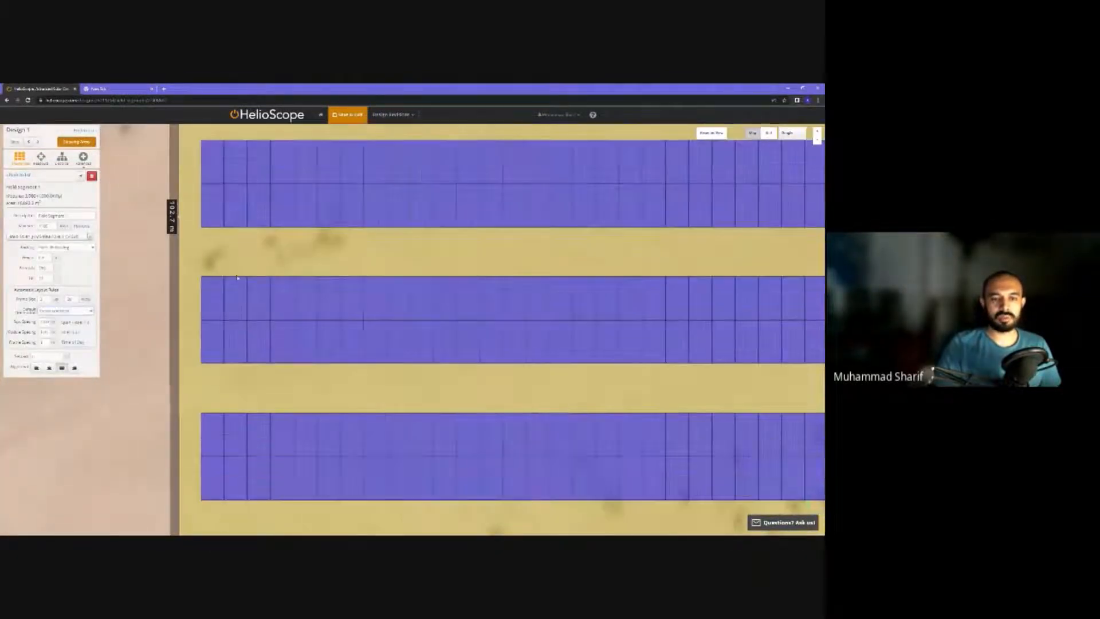
{"action": "scroll", "coordinate": [122, 389], "scroll_direction": "down", "scroll_amount": 2}
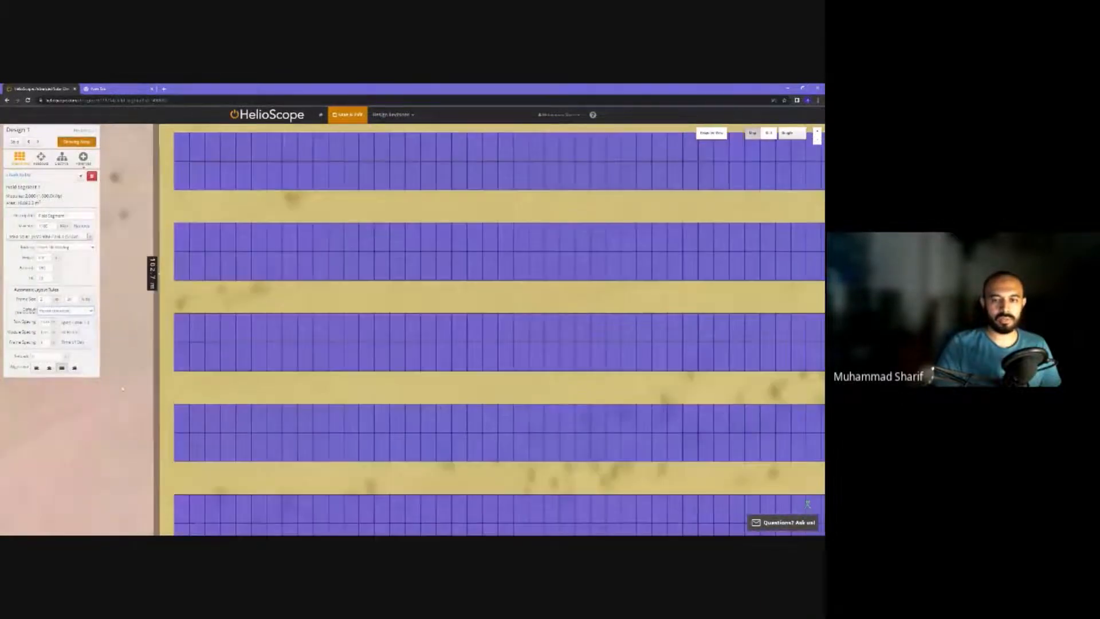
{"action": "scroll", "coordinate": [122, 389], "scroll_direction": "down", "scroll_amount": 4}
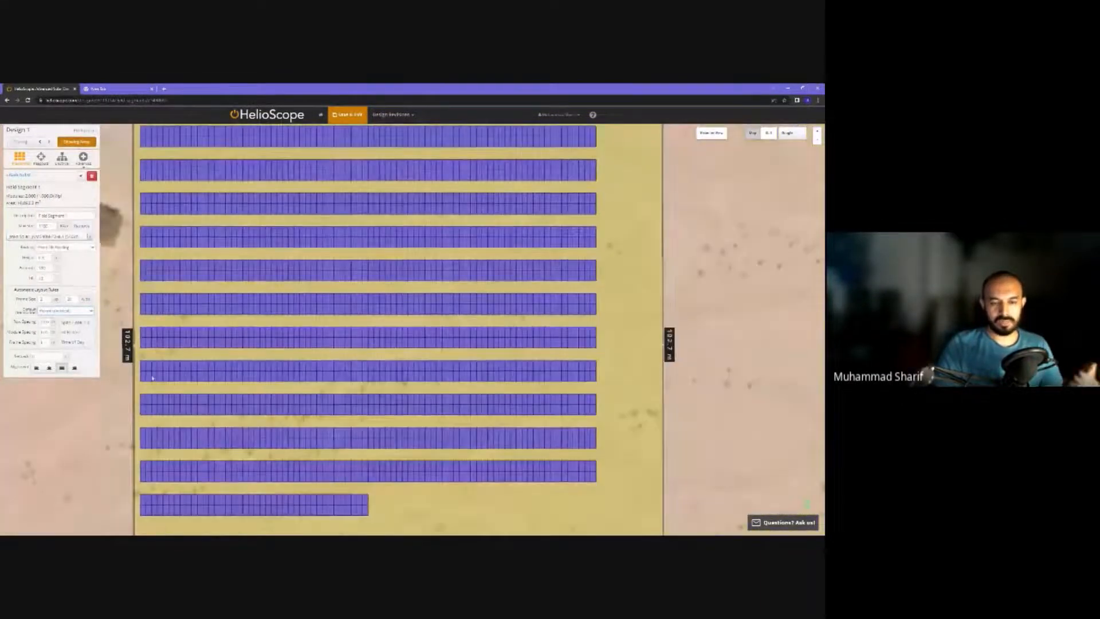
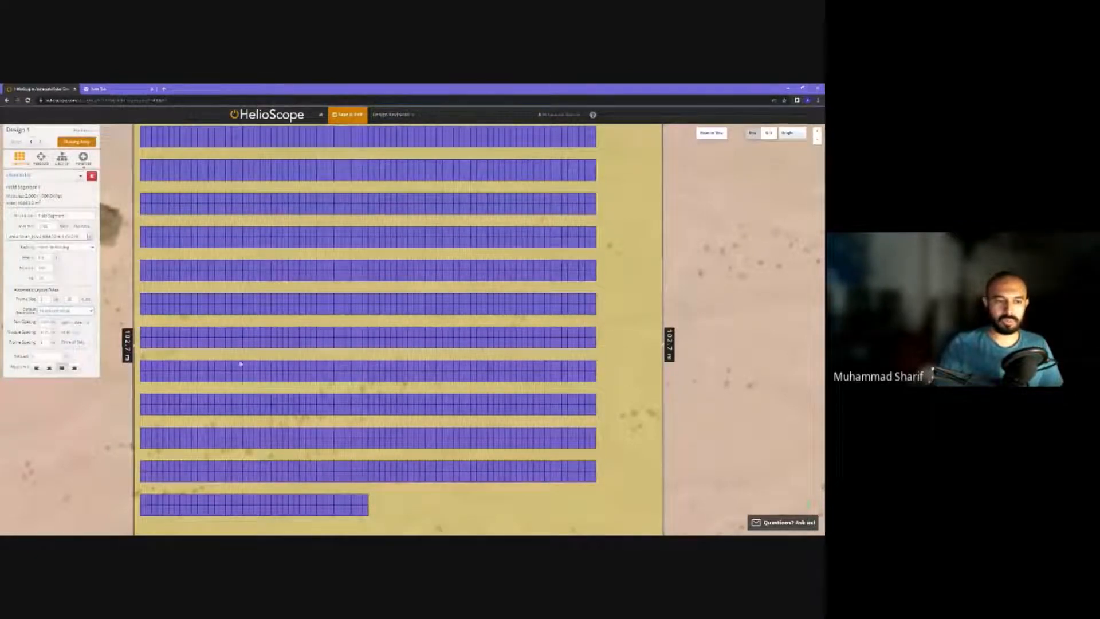
- Set the frame spacing to 1 m, inspect the gaps between frames and restore the overhead view
{"action": "double_click", "coordinate": [45, 343]}
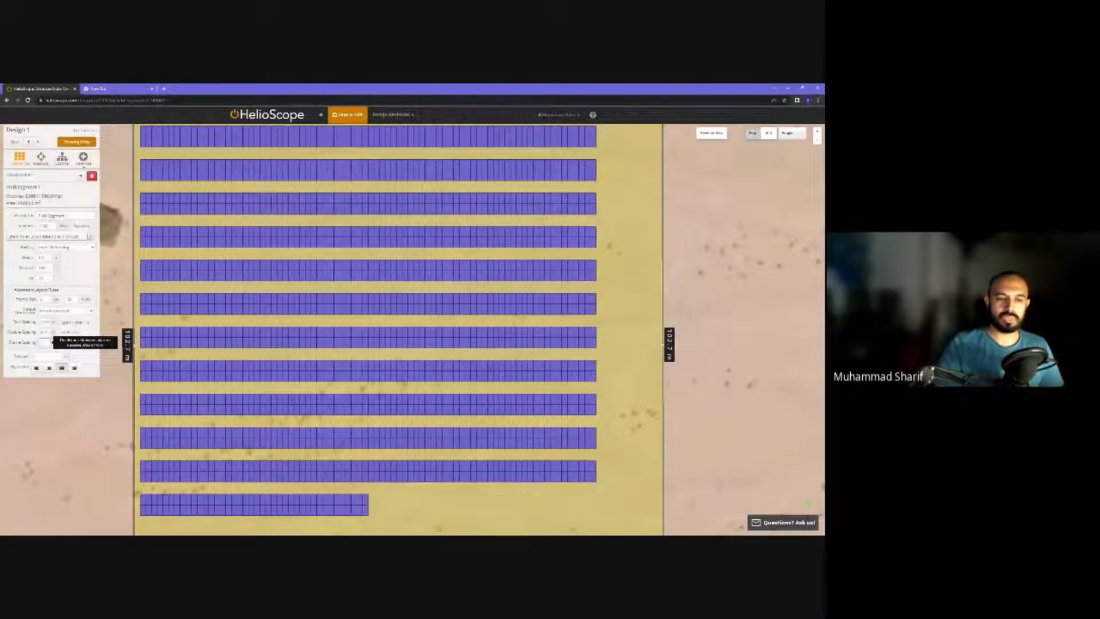
{"action": "type", "text": "1"}
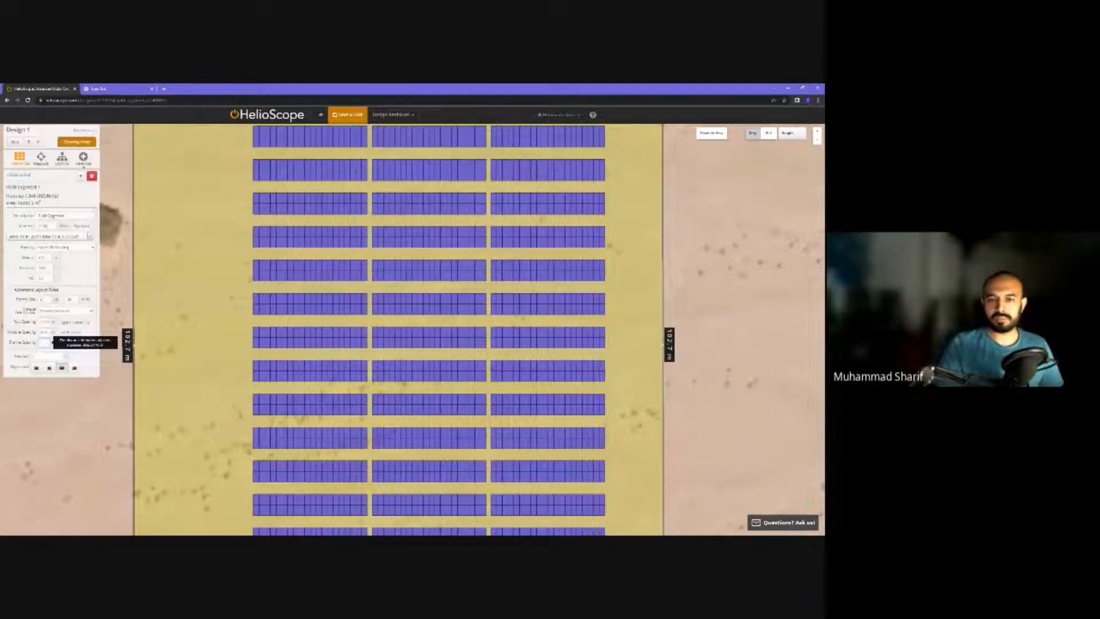
{"action": "scroll", "coordinate": [688, 375], "scroll_direction": "down", "scroll_amount": 1}
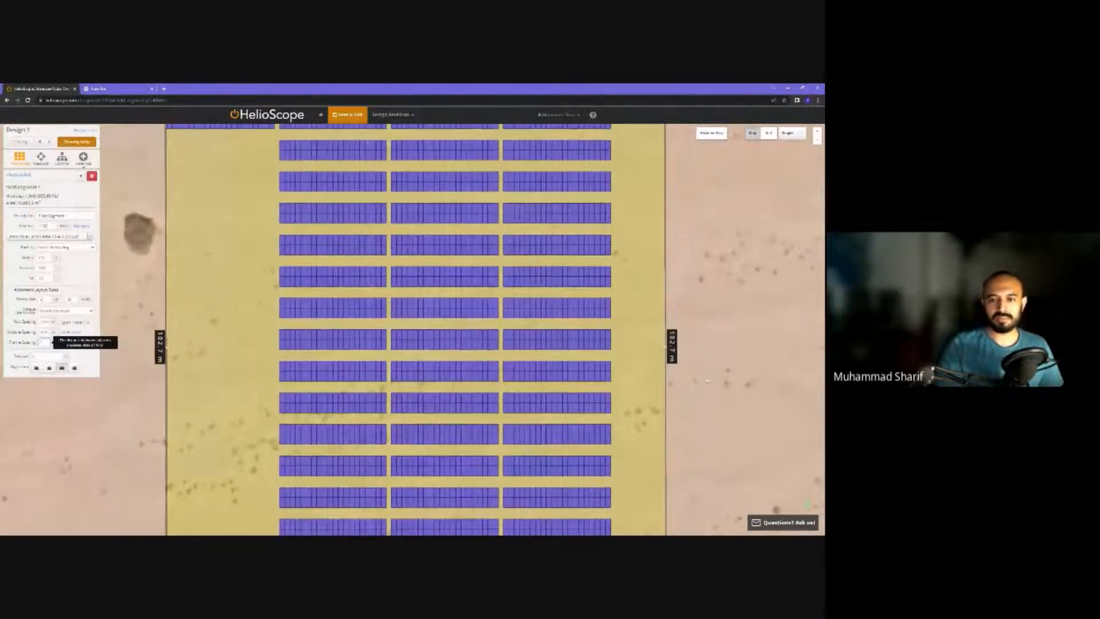
{"action": "left_click_drag", "start_coordinate": [687, 380], "coordinate": [617, 381]}
{"action": "scroll", "coordinate": [280, 367], "scroll_direction": "up", "scroll_amount": 1}
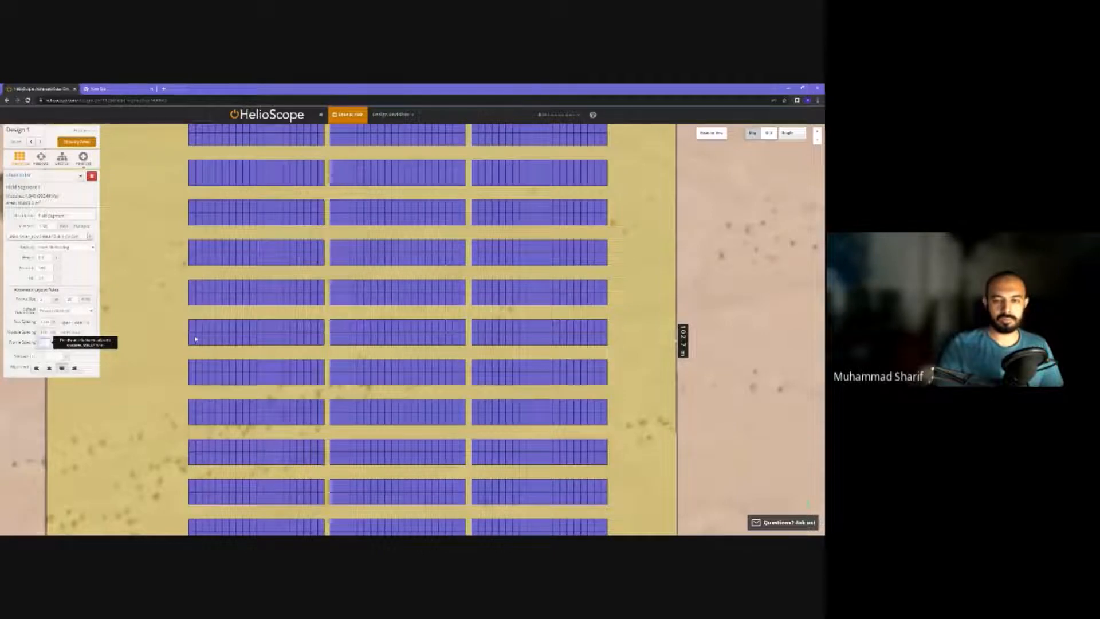
{"action": "left_click_drag", "start_coordinate": [195, 339], "coordinate": [747, 349]}
{"action": "scroll", "coordinate": [745, 348], "scroll_direction": "down", "scroll_amount": 2}
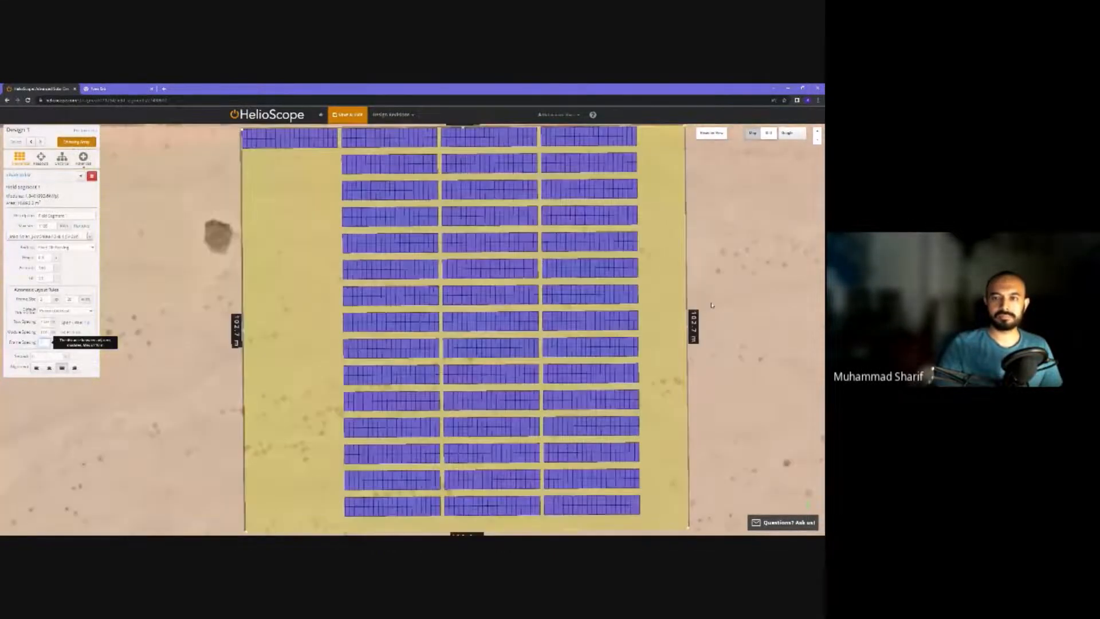
{"action": "scroll", "coordinate": [701, 245], "scroll_direction": "down", "scroll_amount": 1}
{"action": "left_click", "coordinate": [711, 133]}
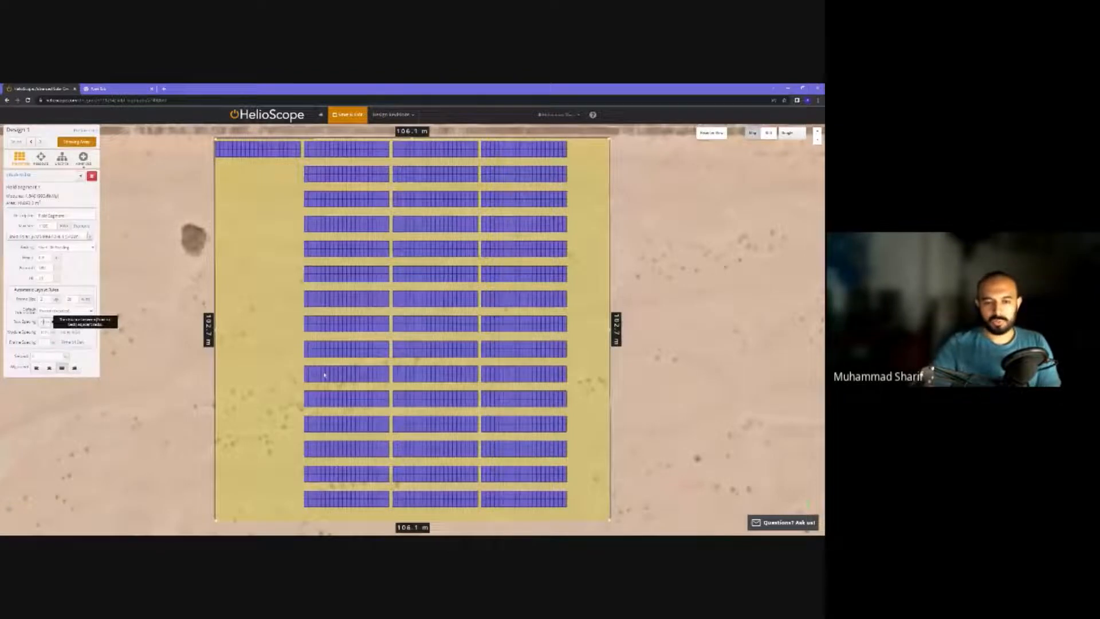
- Inspect the spacing between rows from above and from the side in 3D, and return to the overhead view
{"action": "scroll", "coordinate": [364, 409], "scroll_direction": "up", "scroll_amount": 2}
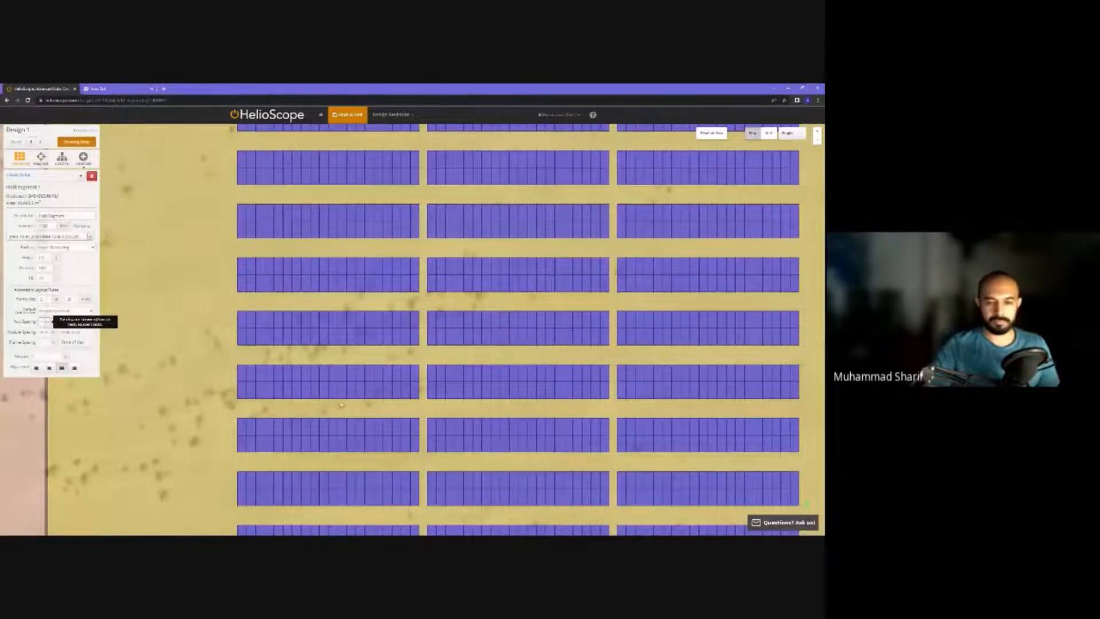
{"action": "left_click_drag", "start_coordinate": [351, 401], "coordinate": [215, 373]}
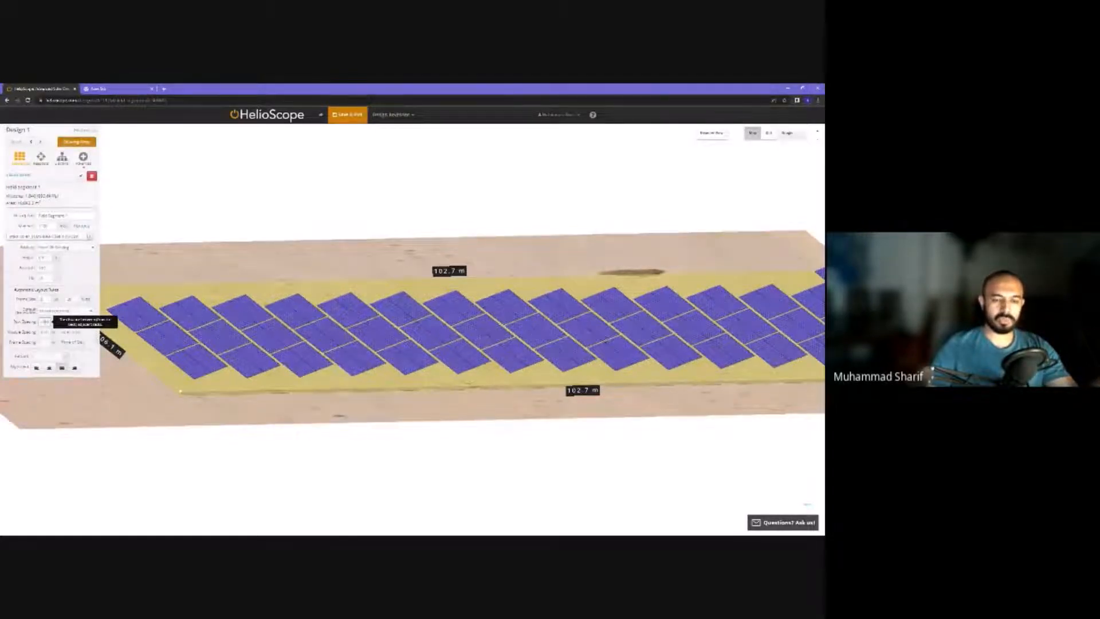
{"action": "left_click_drag", "start_coordinate": [267, 426], "coordinate": [289, 429]}
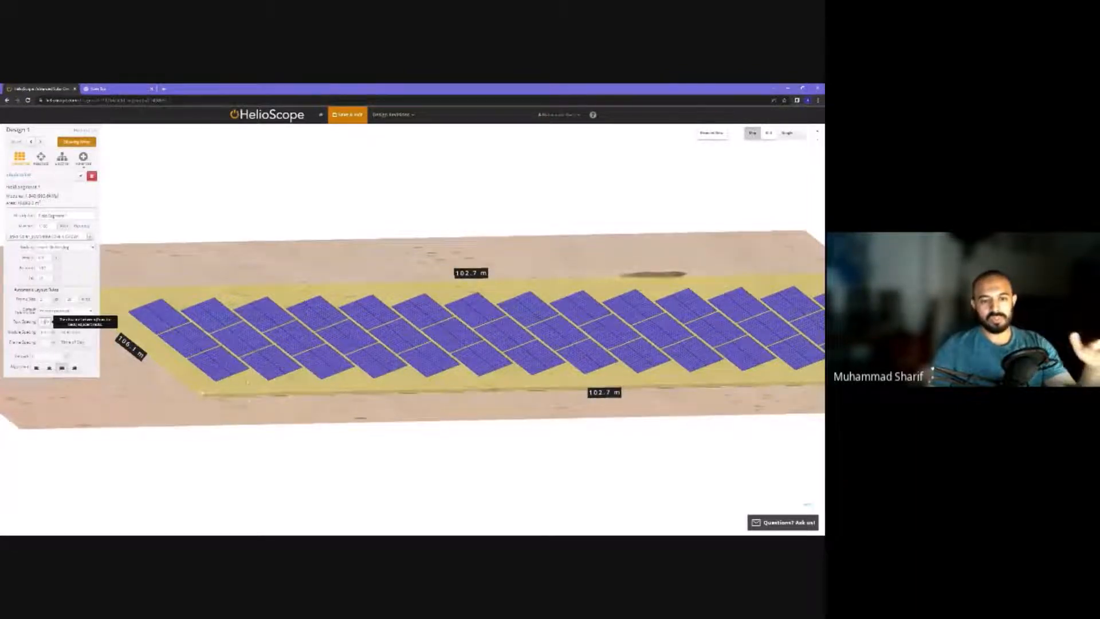
{"action": "left_click_drag", "start_coordinate": [221, 378], "coordinate": [251, 406]}
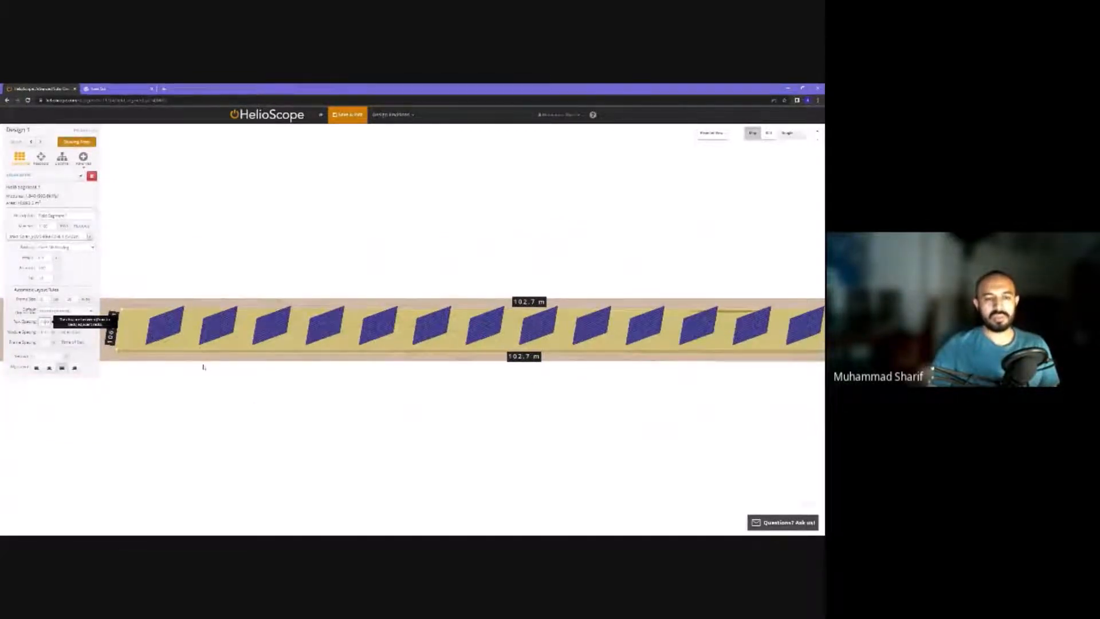
{"action": "left_click_drag", "start_coordinate": [207, 371], "coordinate": [230, 401]}
{"action": "left_click", "coordinate": [712, 133]}
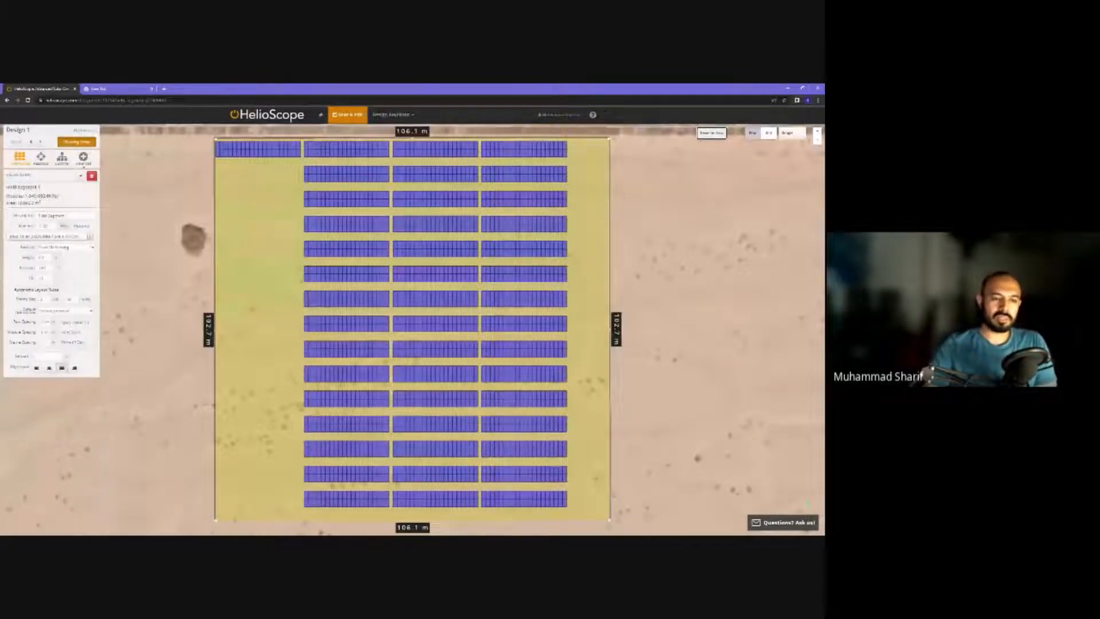
- Run the time-of-day analysis for the segment and apply its calculated row spacing
{"action": "left_click", "coordinate": [74, 342]}
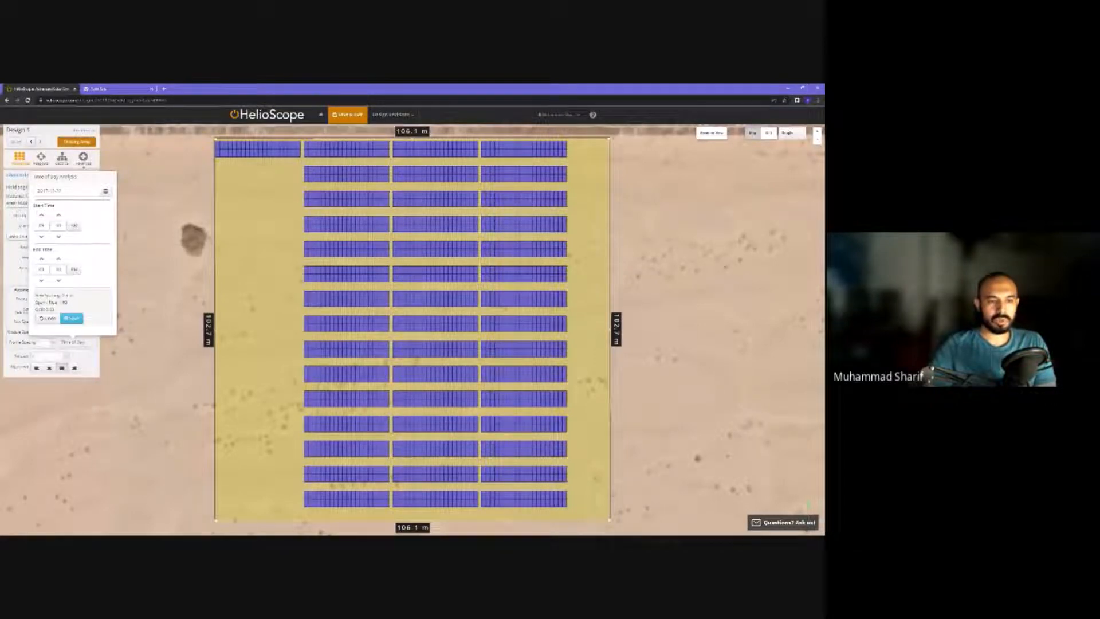
{"action": "left_click", "coordinate": [71, 318]}
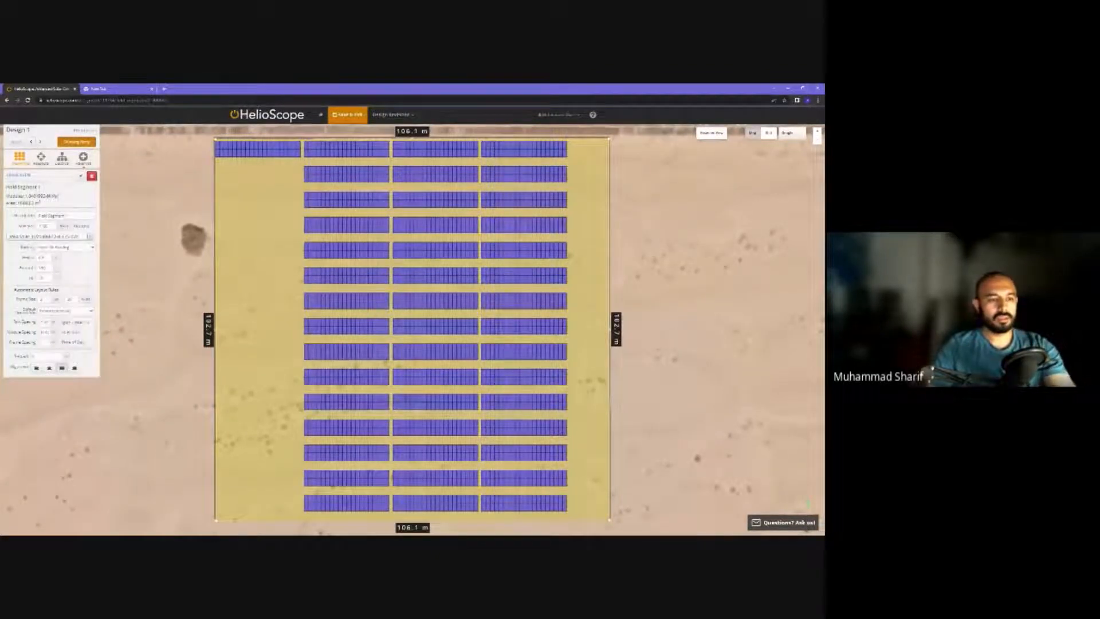
{"action": "left_click", "coordinate": [45, 356]}
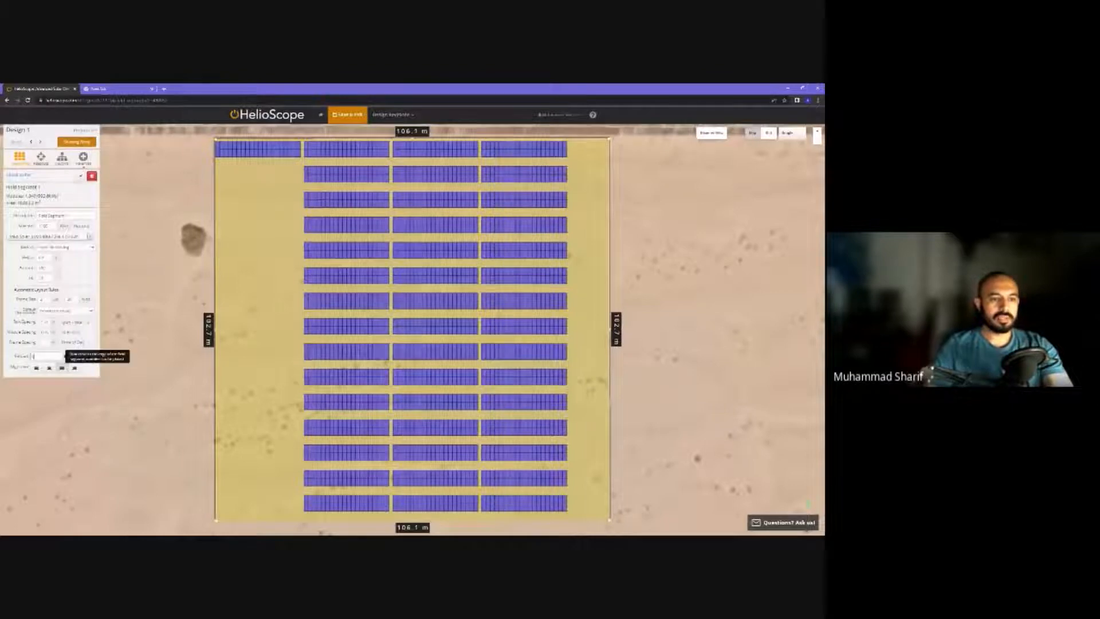
- Widen the module spacing within the frames and examine the gaps between adjacent modules
{"action": "double_click", "coordinate": [44, 332]}
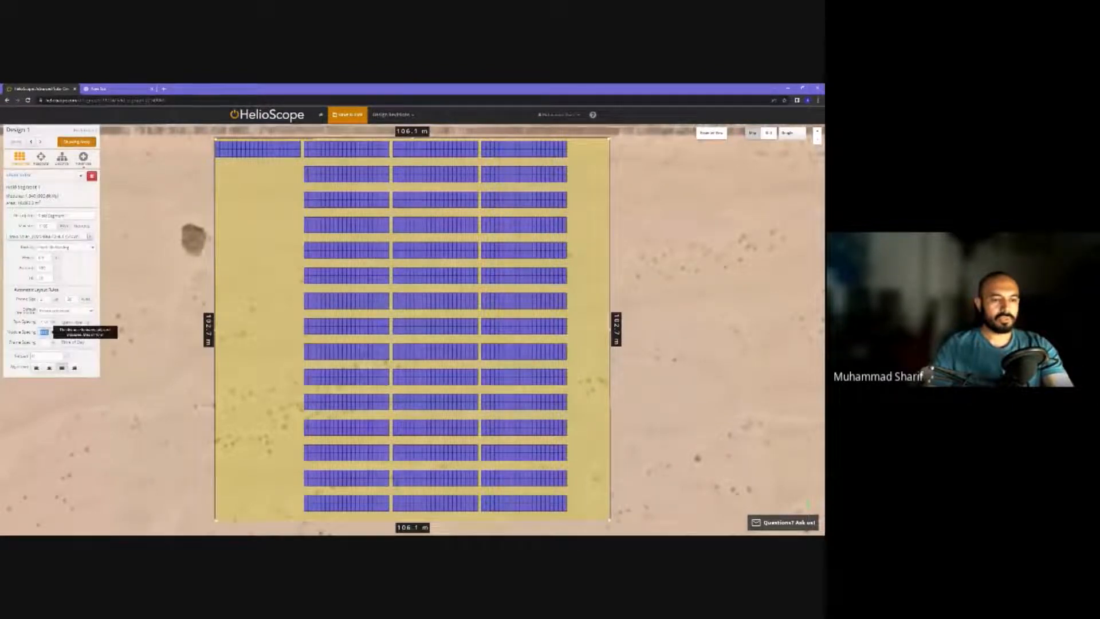
{"action": "scroll", "coordinate": [310, 416], "scroll_direction": "up", "scroll_amount": 8}
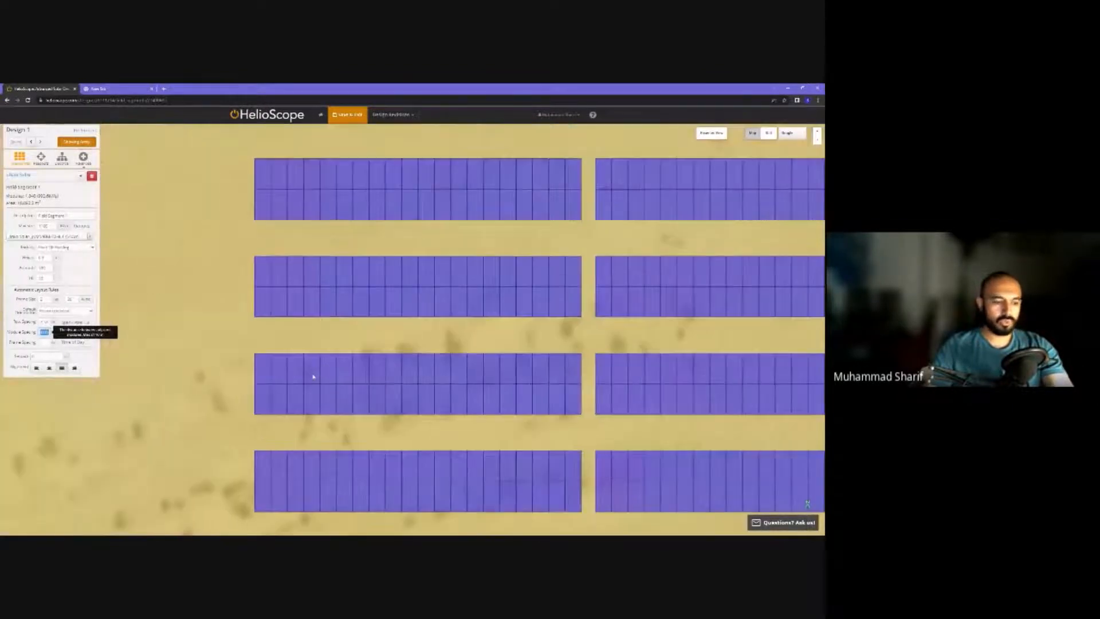
{"action": "scroll", "coordinate": [284, 406], "scroll_direction": "up", "scroll_amount": 4}
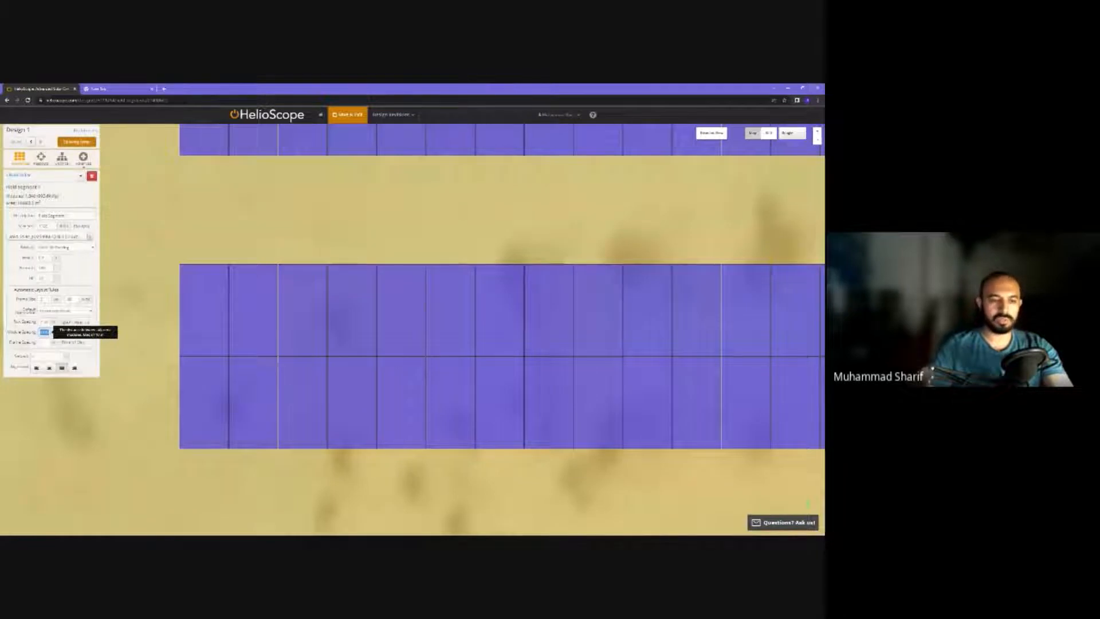
{"action": "type", "text": "0"}
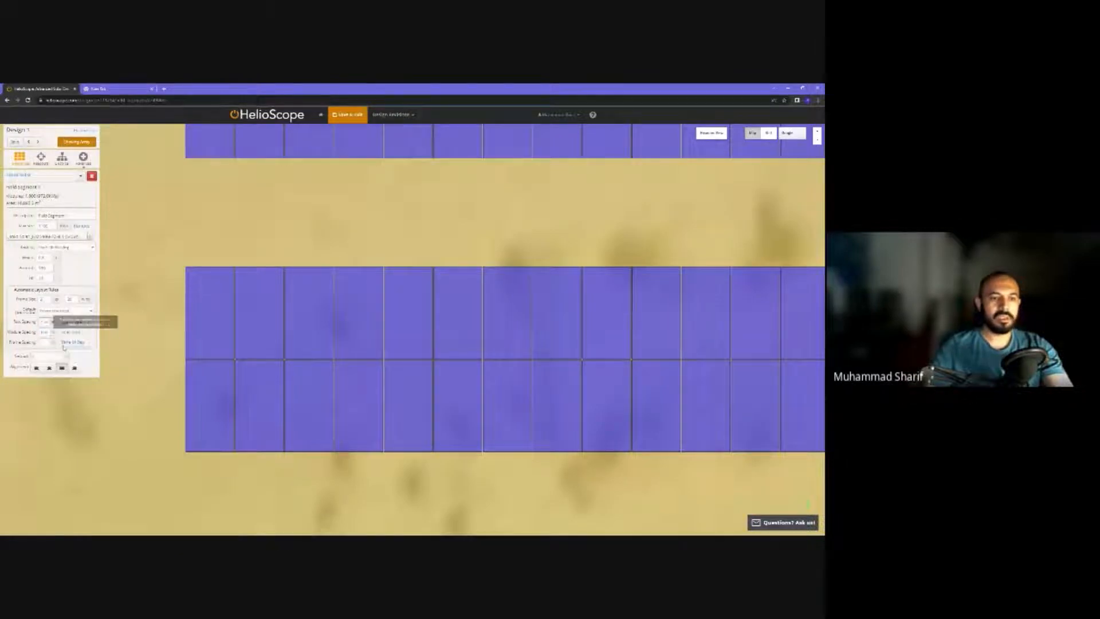
{"action": "scroll", "coordinate": [154, 409], "scroll_direction": "down", "scroll_amount": 5}
{"action": "scroll", "coordinate": [40, 442], "scroll_direction": "down", "scroll_amount": 5}
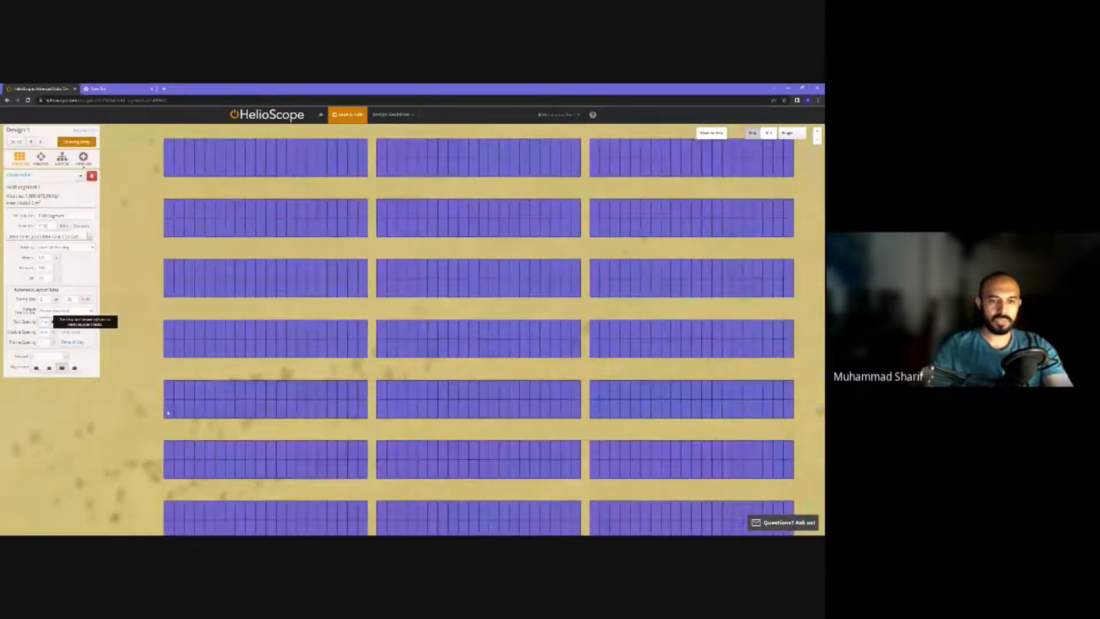
- Try a setback of 2 m, set it to 0.5 m and review the modules' distance from the segment's edges
{"action": "left_click_drag", "start_coordinate": [41, 441], "coordinate": [78, 429]}
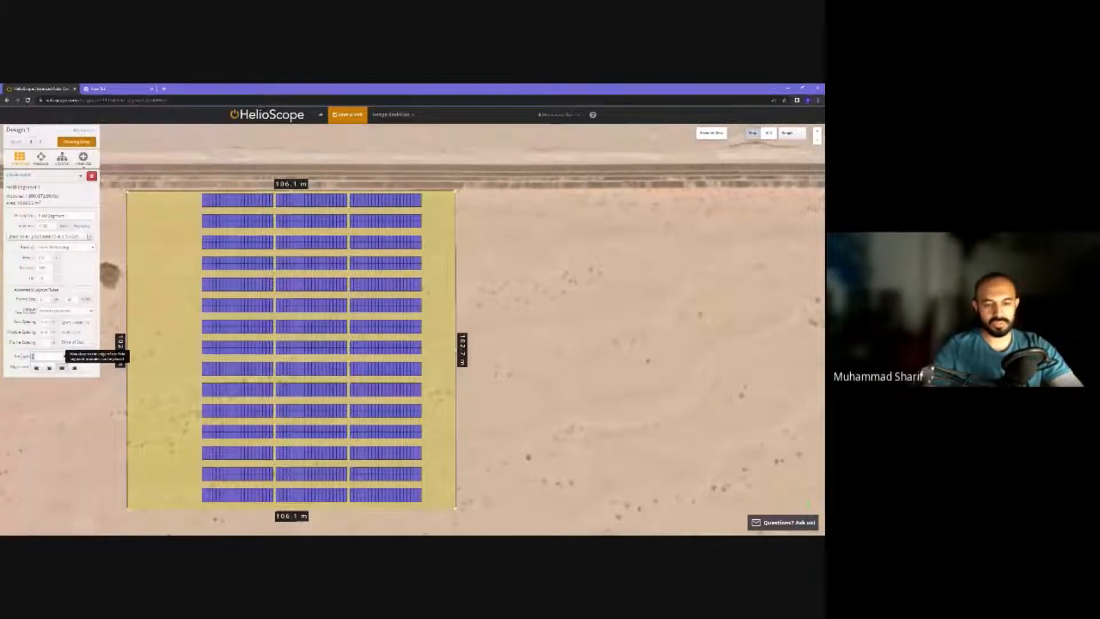
{"action": "type", "text": "2"}
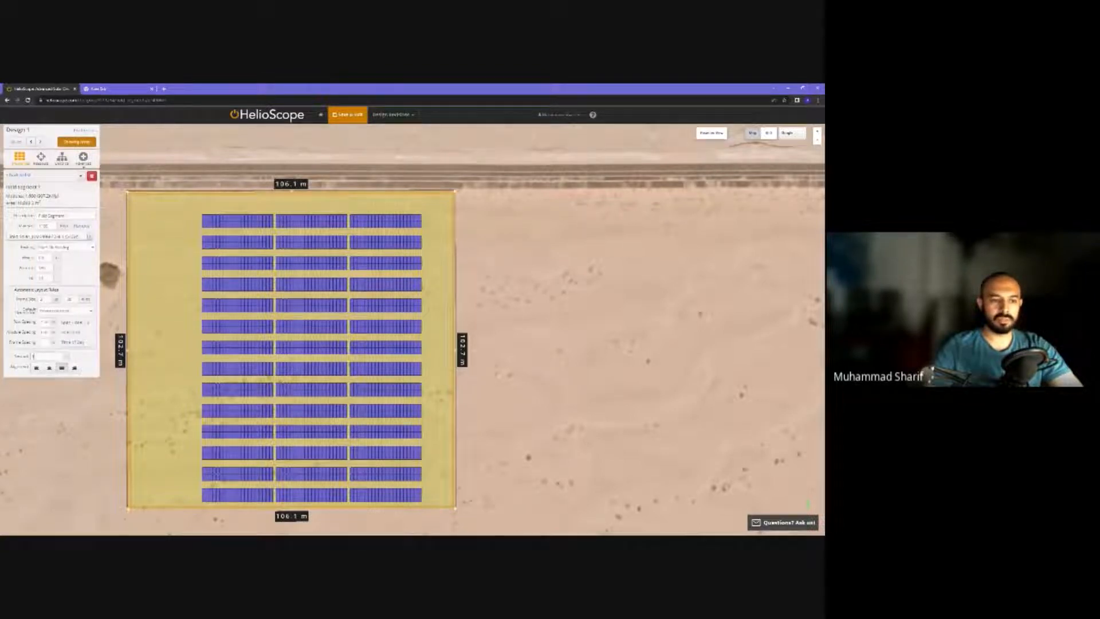
{"action": "double_click", "coordinate": [35, 356]}
{"action": "type", "text": "0.5"}
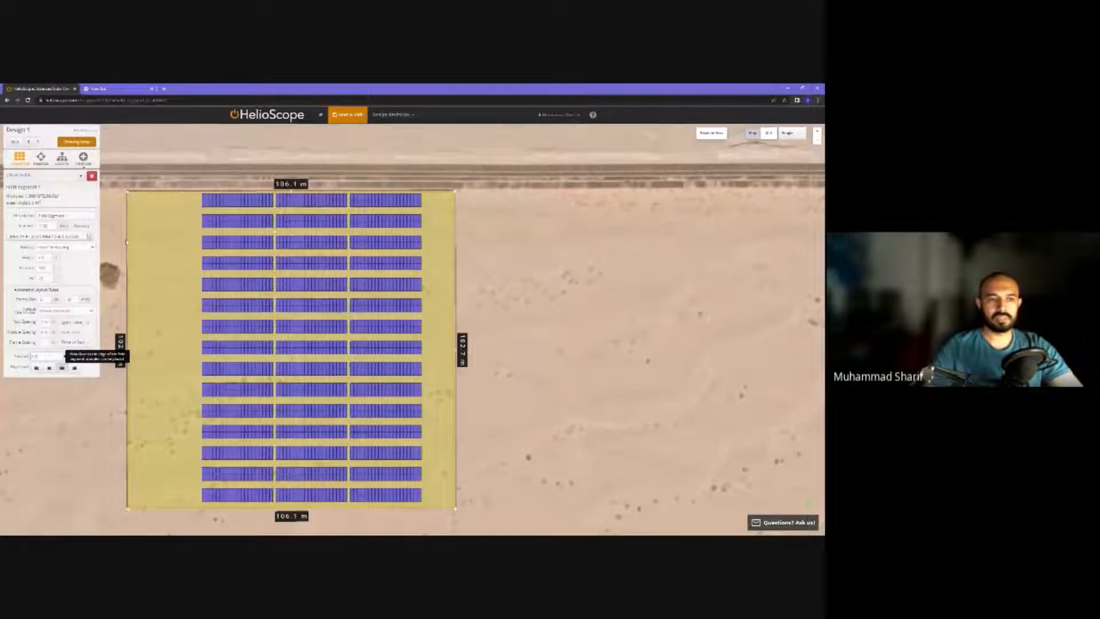
{"action": "double_click", "coordinate": [35, 356]}
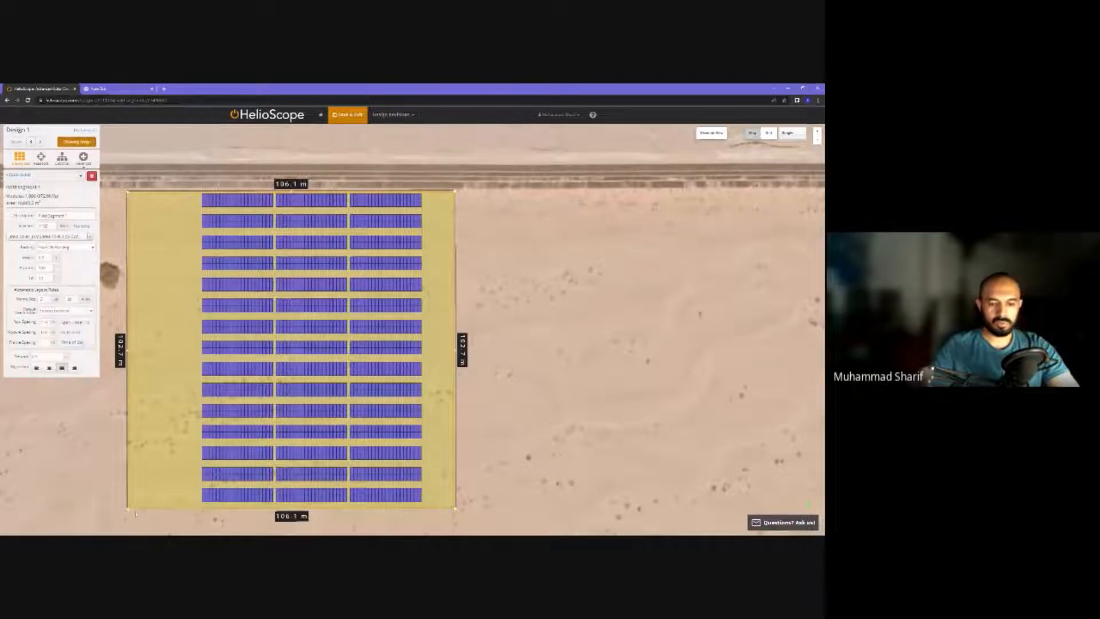
{"action": "scroll", "coordinate": [384, 500], "scroll_direction": "up", "scroll_amount": 1}
{"action": "scroll", "coordinate": [384, 500], "scroll_direction": "down", "scroll_amount": 2}
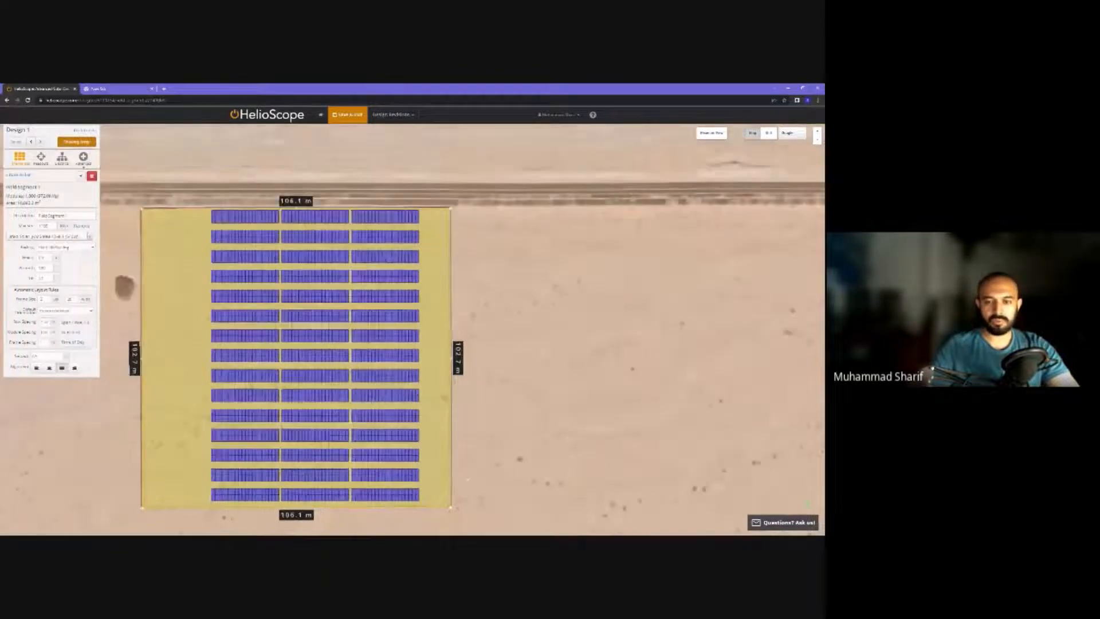
{"action": "left_click_drag", "start_coordinate": [352, 495], "coordinate": [361, 461]}
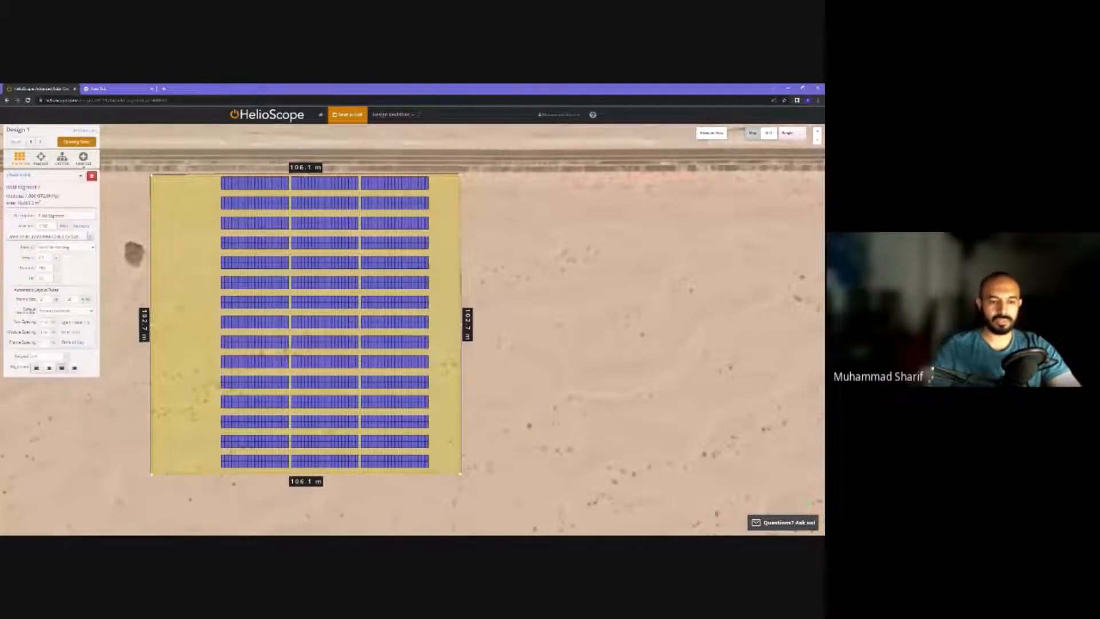
- Try each of the four module alignments for the field segment and settle on the centred one
{"action": "left_click", "coordinate": [36, 367]}
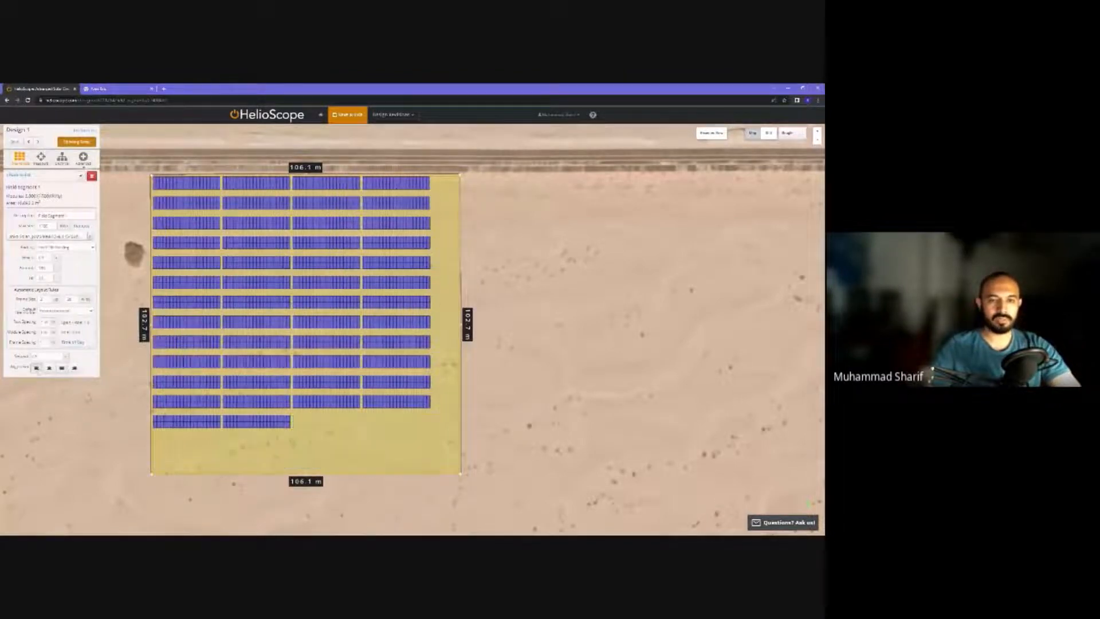
{"action": "left_click", "coordinate": [49, 368]}
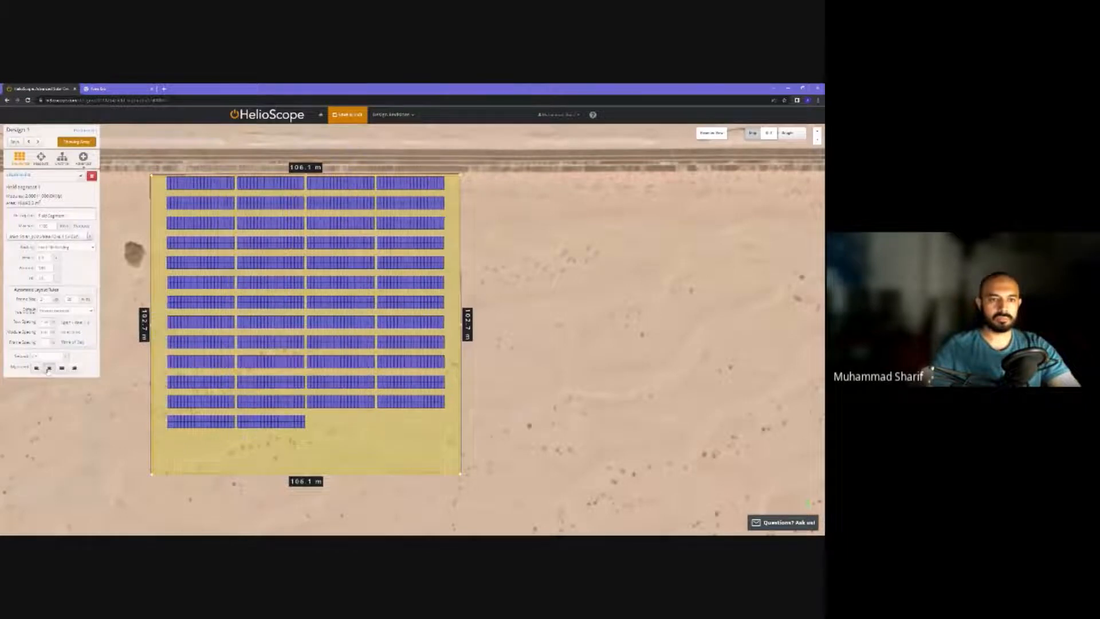
{"action": "left_click", "coordinate": [61, 368]}
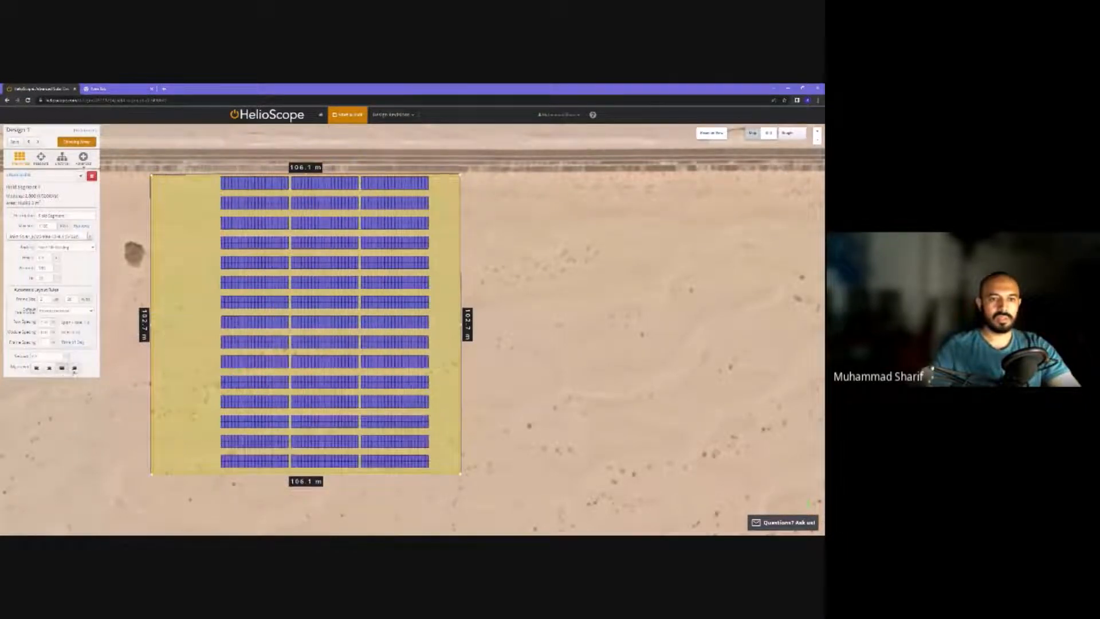
{"action": "left_click", "coordinate": [74, 369]}
{"action": "left_click", "coordinate": [61, 368]}
{"action": "left_click", "coordinate": [48, 368]}
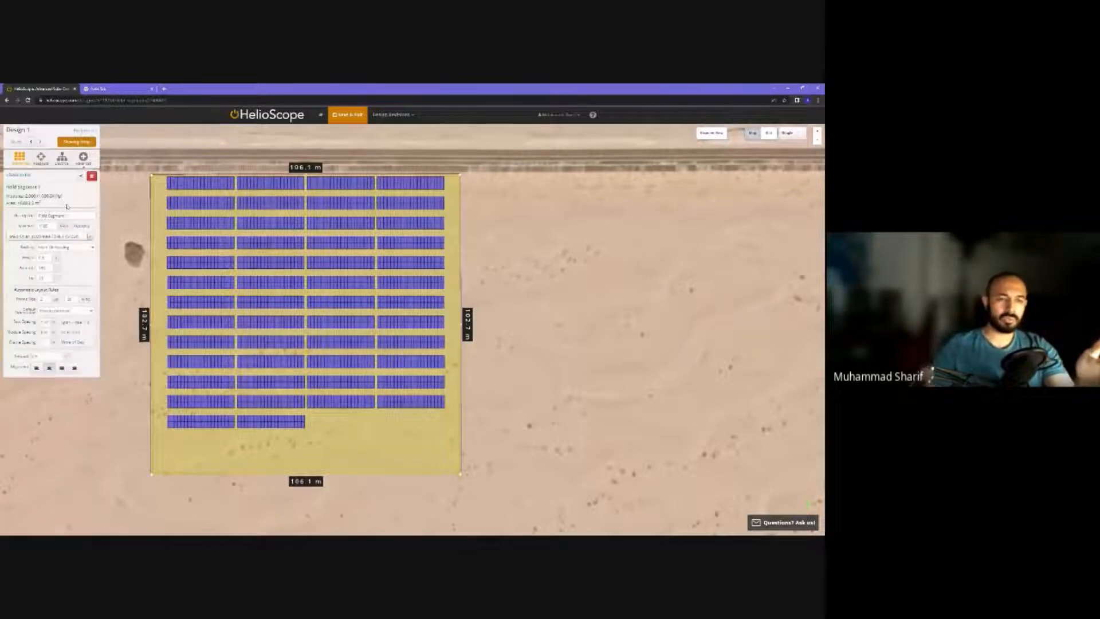
{"action": "double_click", "coordinate": [44, 196]}
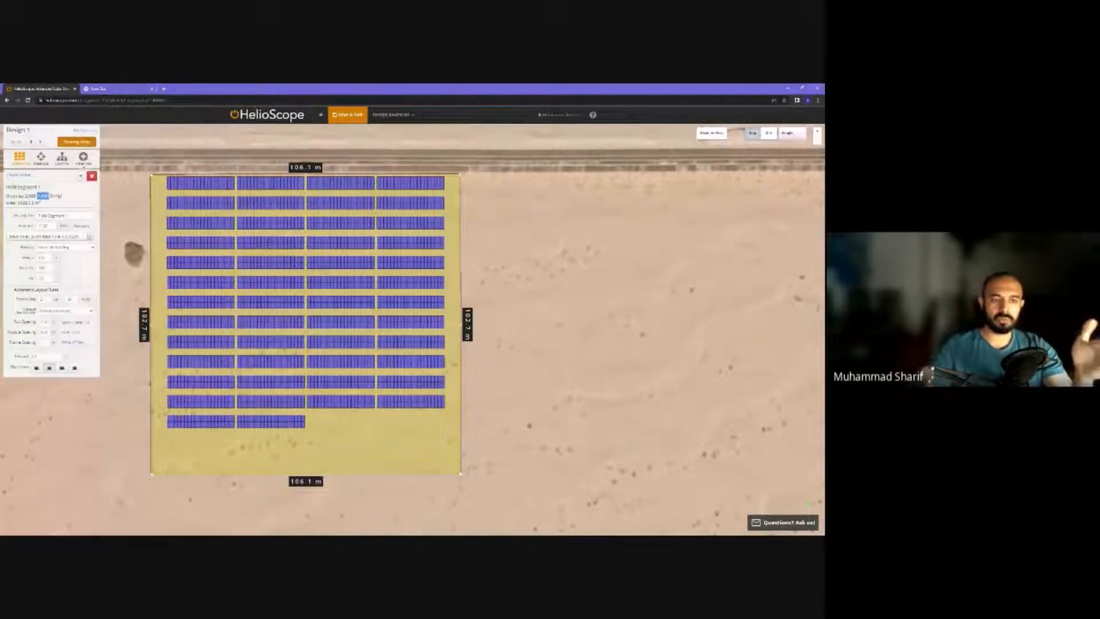
{"action": "left_click", "coordinate": [70, 190]}
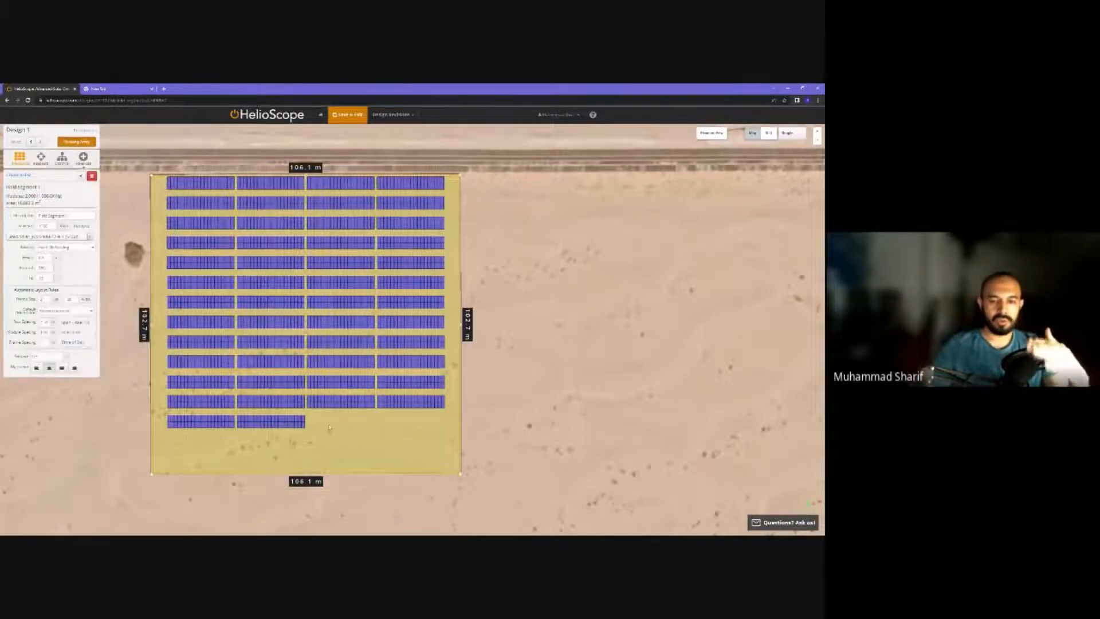
- Try the field segment without its maximum size limit and set the limit back to 1100 kWp
{"action": "scroll", "coordinate": [332, 426], "scroll_direction": "up", "scroll_amount": 1}
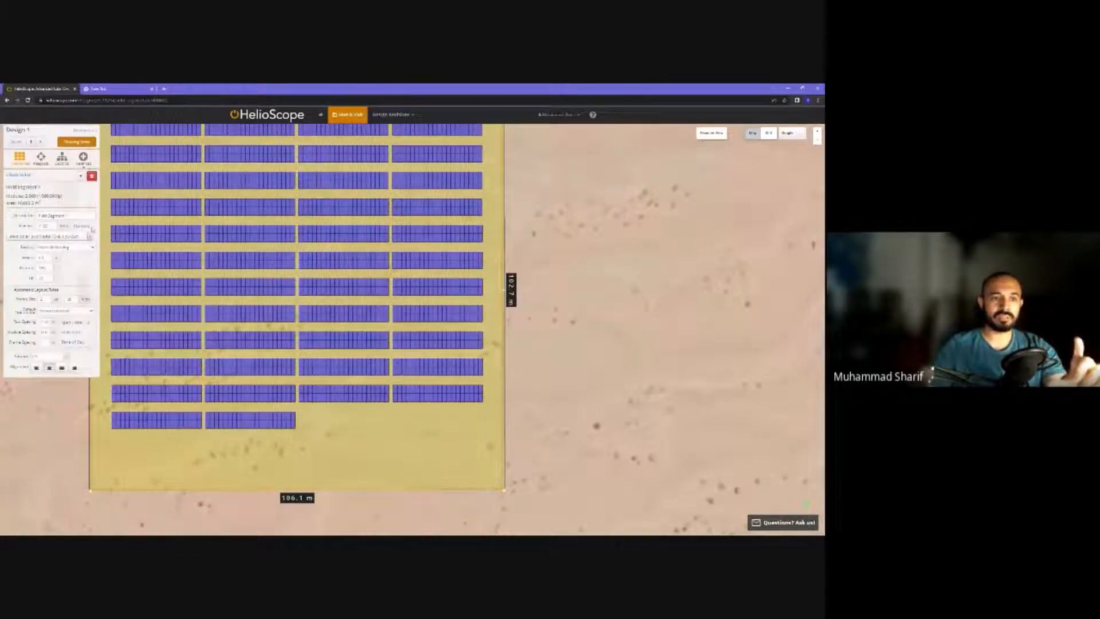
{"action": "mouse_move", "coordinate": [48, 225]}
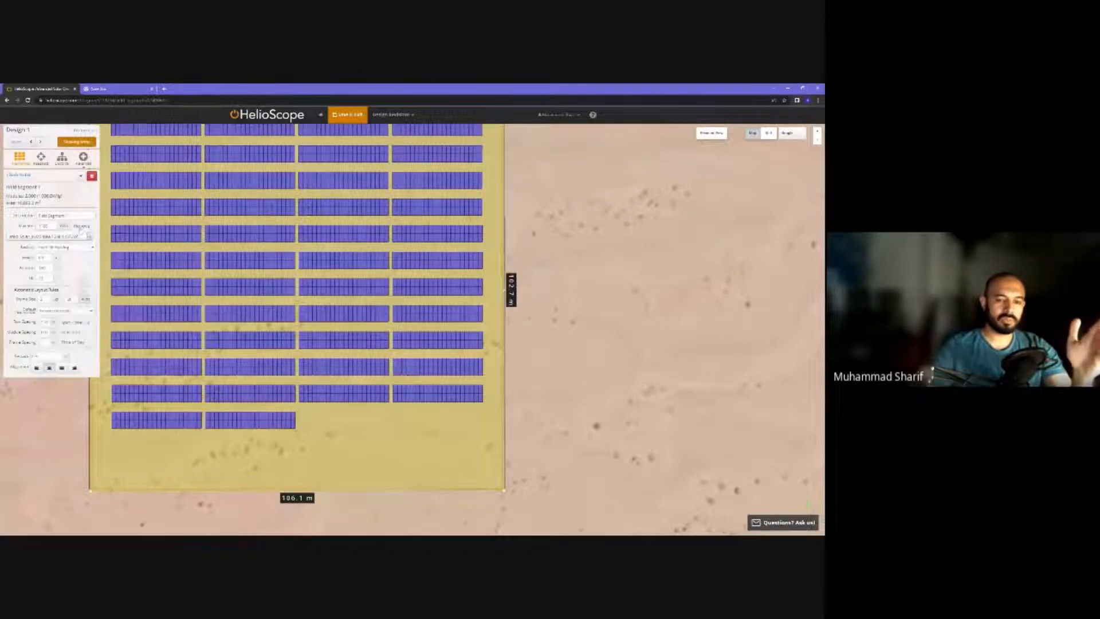
{"action": "left_click", "coordinate": [81, 227]}
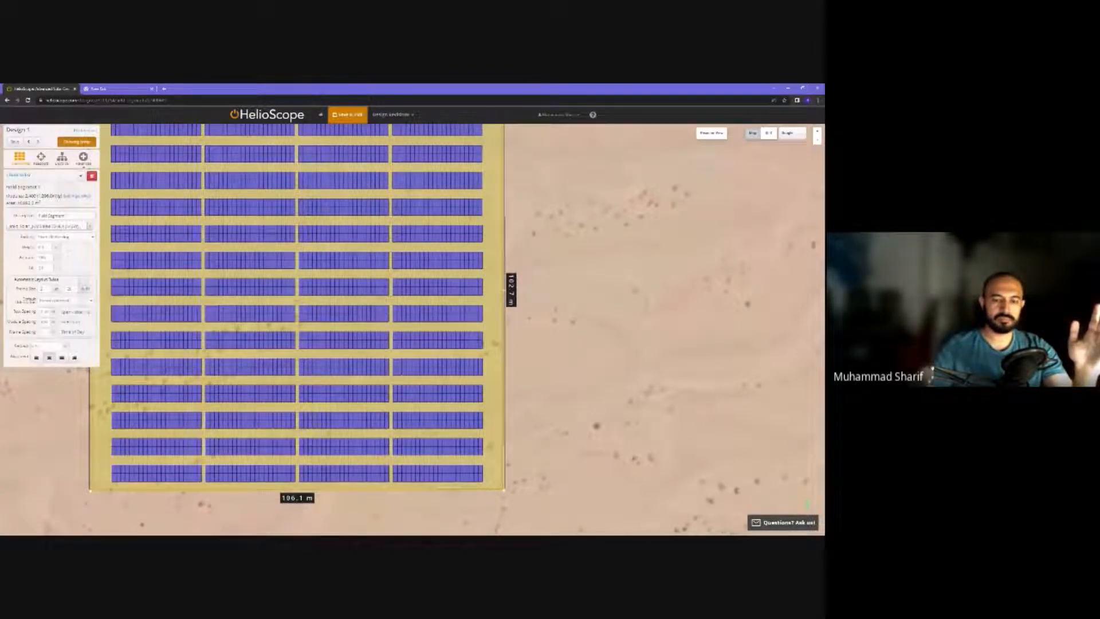
{"action": "left_click", "coordinate": [72, 197]}
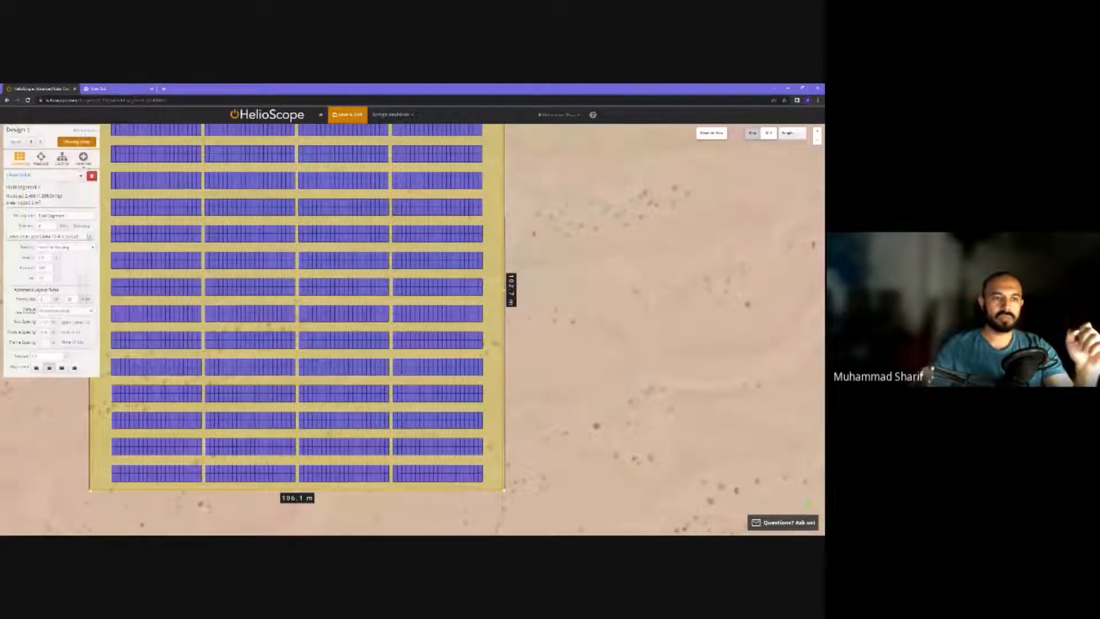
{"action": "left_click_drag", "start_coordinate": [47, 226], "coordinate": [25, 228]}
{"action": "type", "text": "1100"}
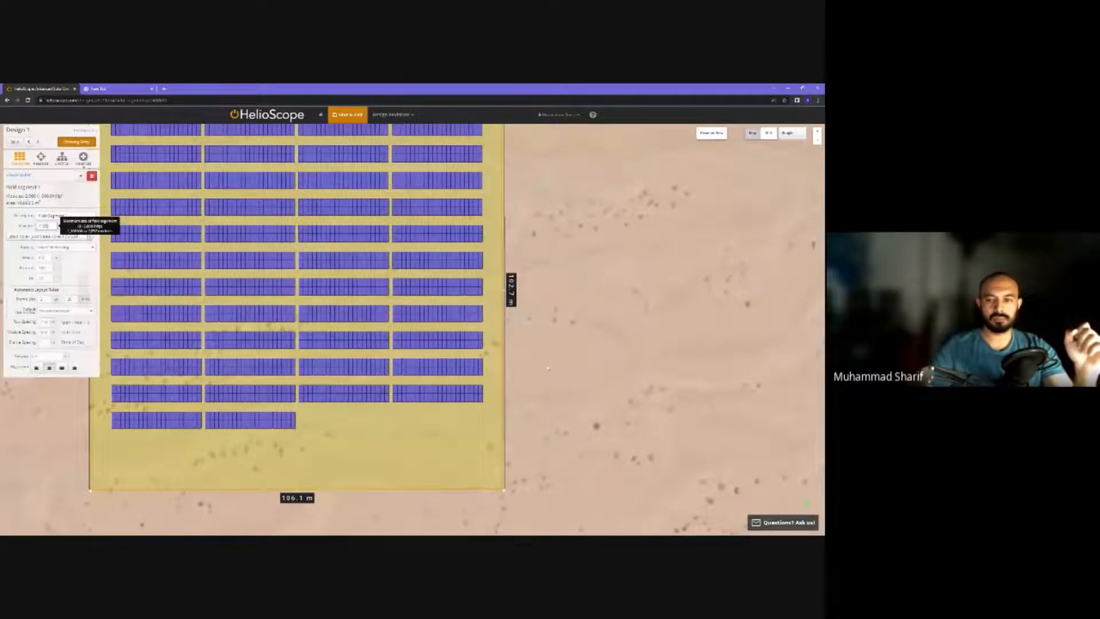
- Draw a trial four-sided field segment in the empty ground east of the first one, and delete it again
{"action": "scroll", "coordinate": [595, 288], "scroll_direction": "down", "scroll_amount": 2}
{"action": "left_click_drag", "start_coordinate": [595, 288], "coordinate": [559, 318]}
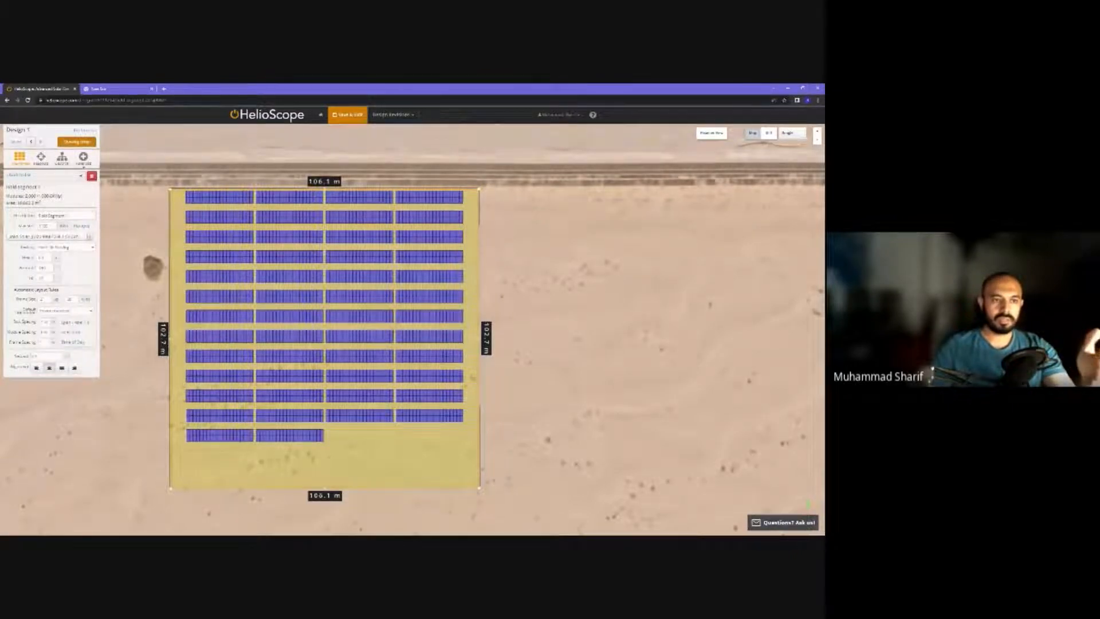
{"action": "left_click", "coordinate": [20, 175]}
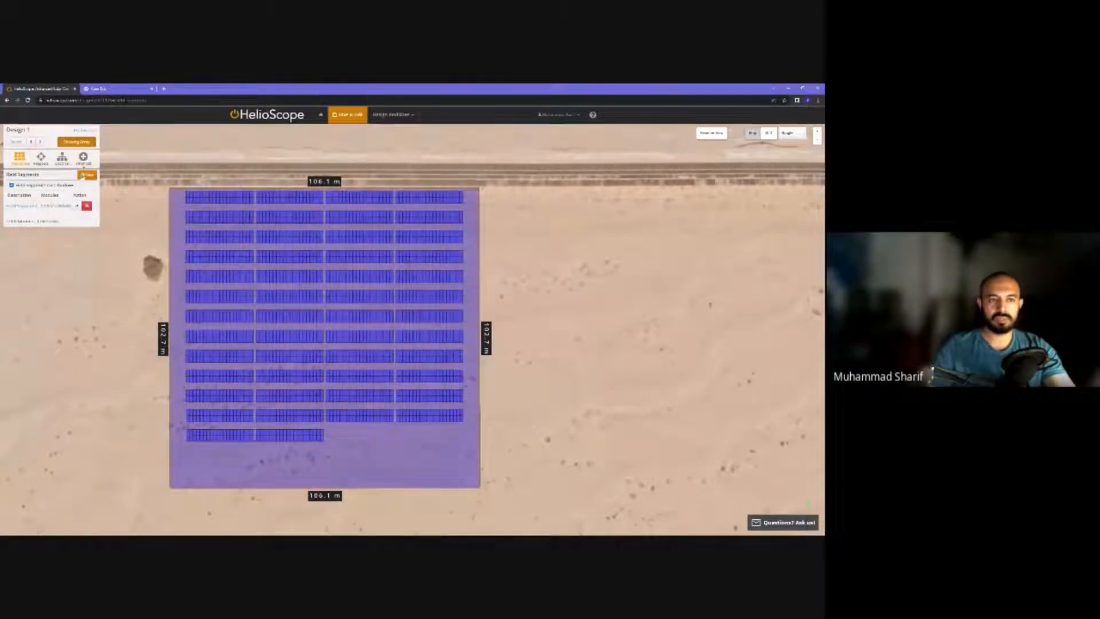
{"action": "left_click", "coordinate": [85, 175]}
{"action": "left_click", "coordinate": [527, 212]}
{"action": "left_click", "coordinate": [525, 413]}
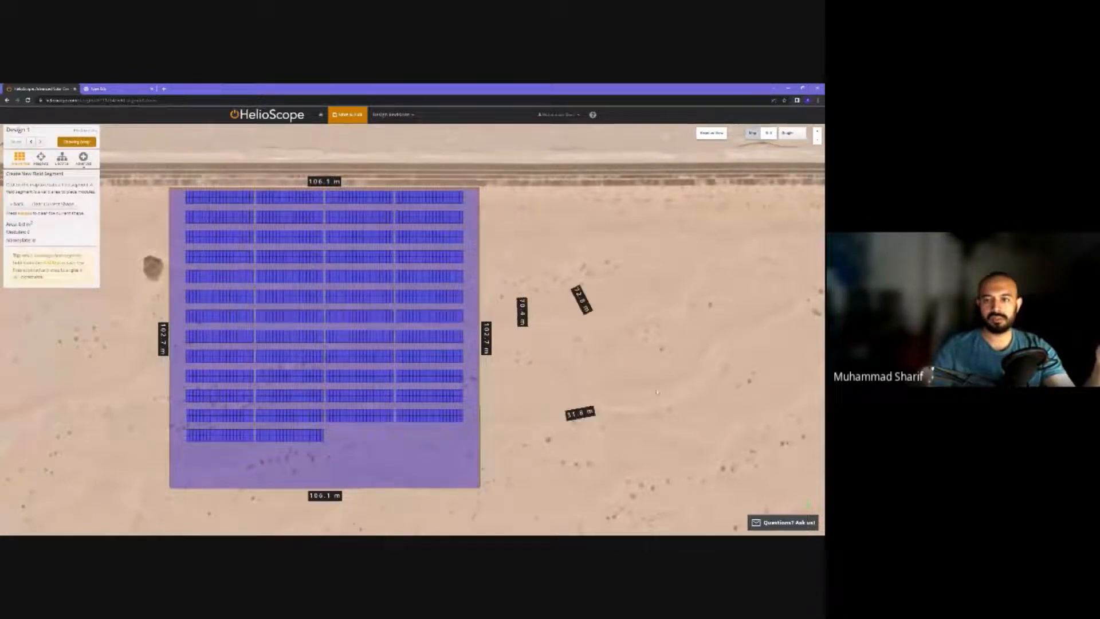
{"action": "left_click", "coordinate": [820, 402]}
{"action": "left_click", "coordinate": [770, 269]}
{"action": "left_click_drag", "start_coordinate": [743, 205], "coordinate": [728, 203]}
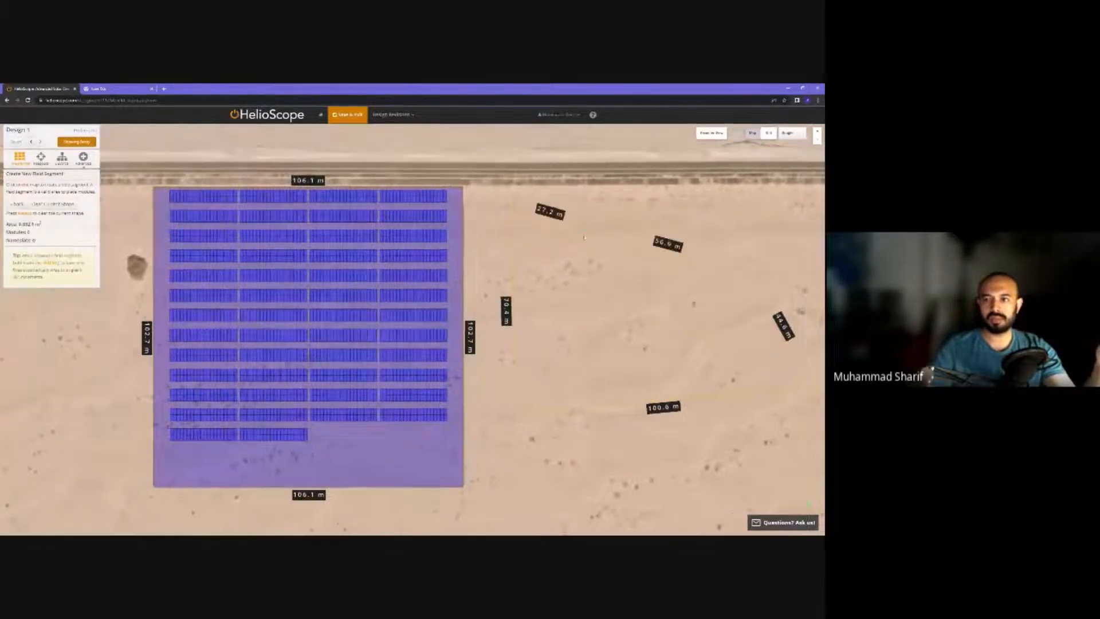
{"action": "left_click", "coordinate": [513, 211]}
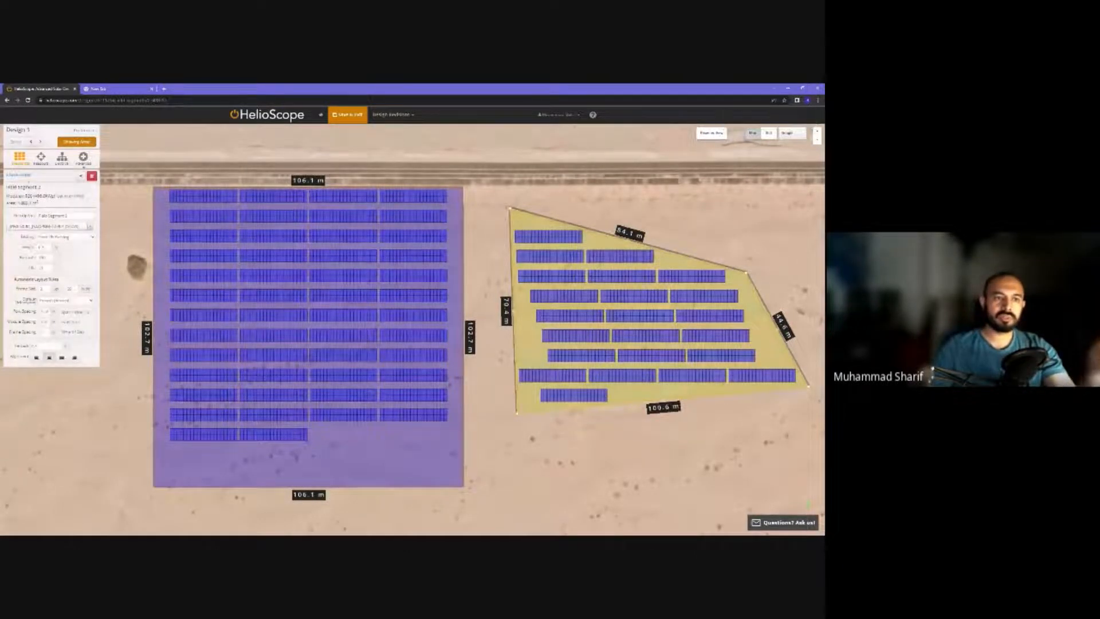
{"action": "left_click", "coordinate": [21, 175]}
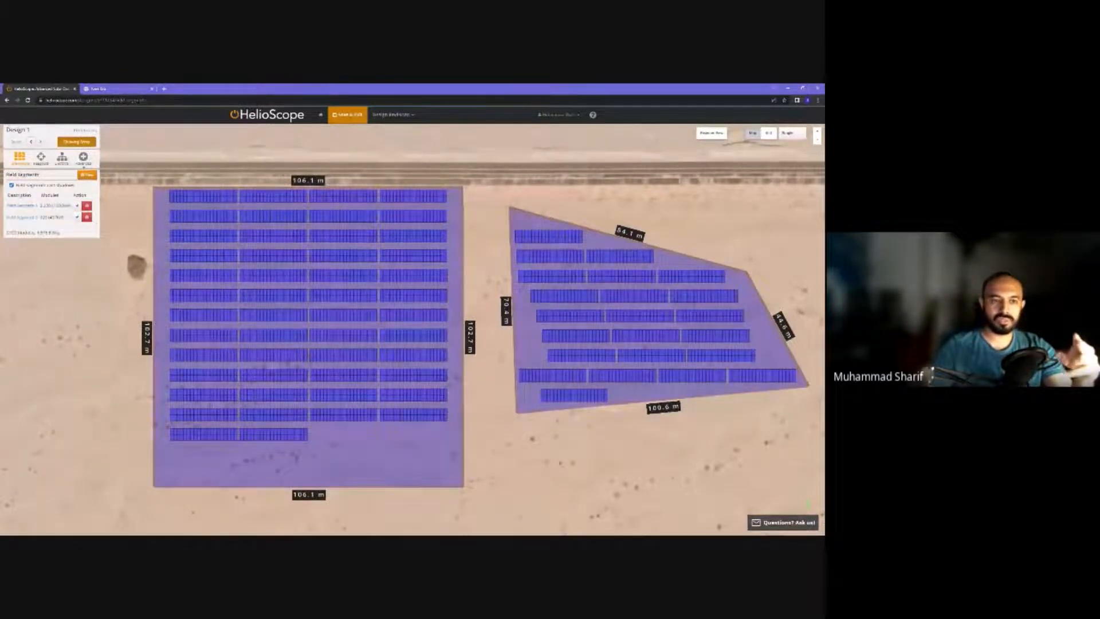
{"action": "left_click", "coordinate": [88, 217]}
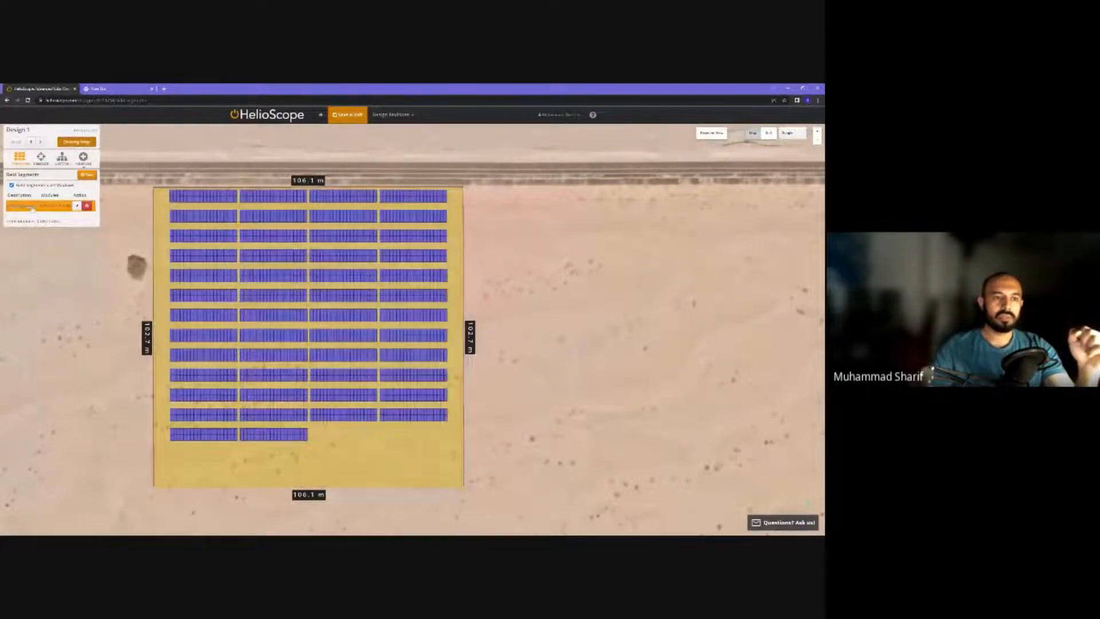
- Try moving the field segment to the east and place it back at about its original position
{"action": "right_click", "coordinate": [378, 440]}
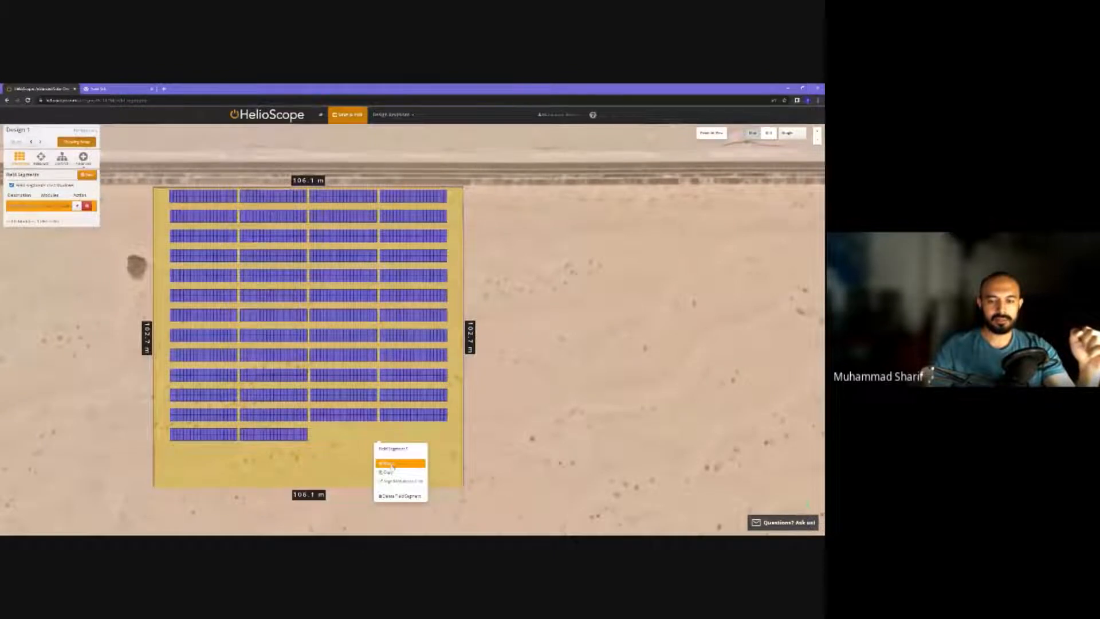
{"action": "left_click", "coordinate": [394, 463]}
{"action": "left_click_drag", "start_coordinate": [381, 451], "coordinate": [449, 459]}
{"action": "right_click", "coordinate": [449, 458]}
{"action": "left_click", "coordinate": [456, 482]}
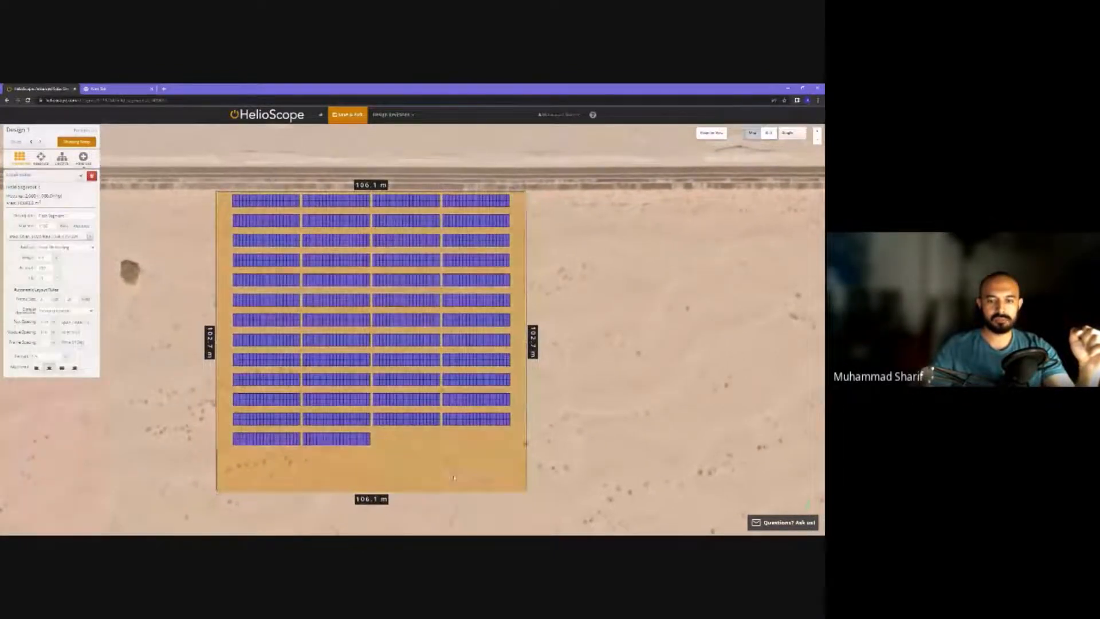
{"action": "left_click", "coordinate": [355, 445]}
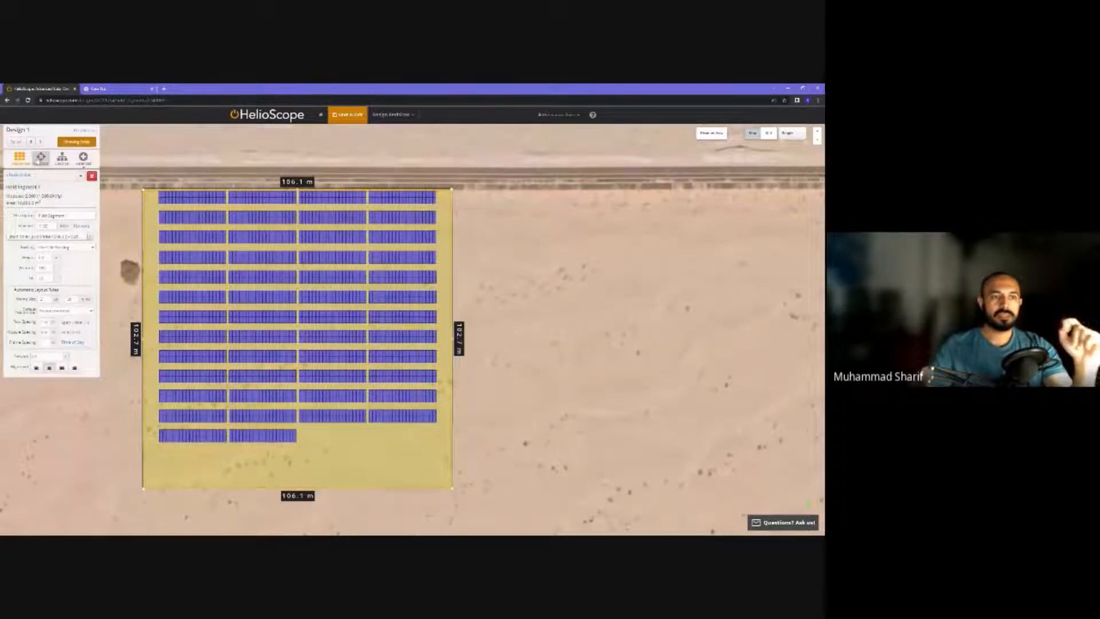
- Set the date of the keepouts' time-of-day shading rule to 22 December 2022 and apply it
{"action": "left_click", "coordinate": [41, 158]}
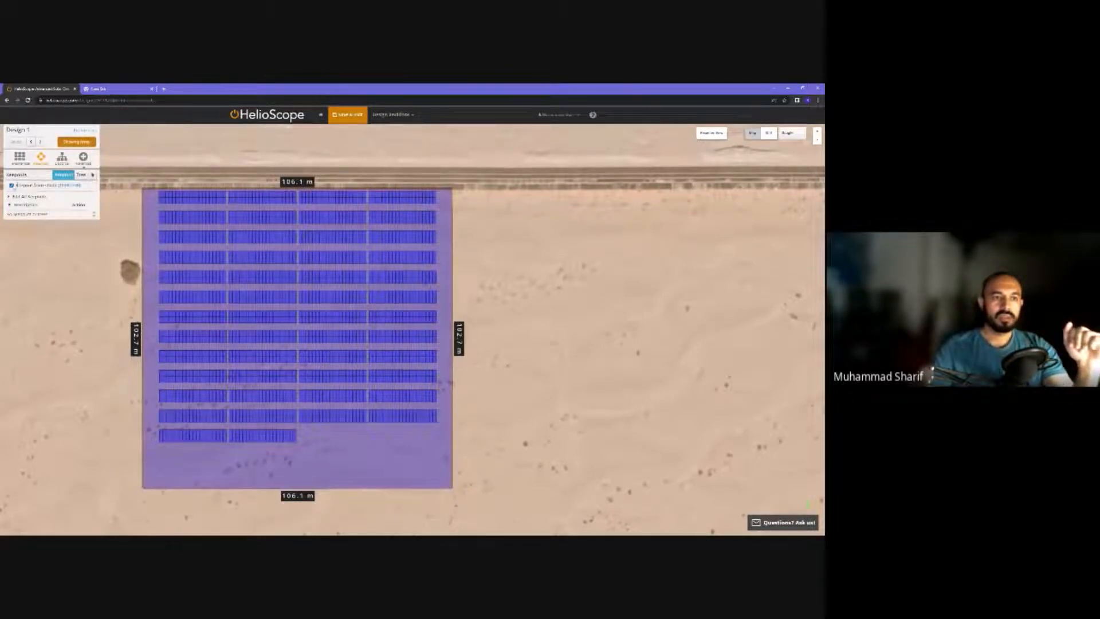
{"action": "left_click", "coordinate": [71, 185]}
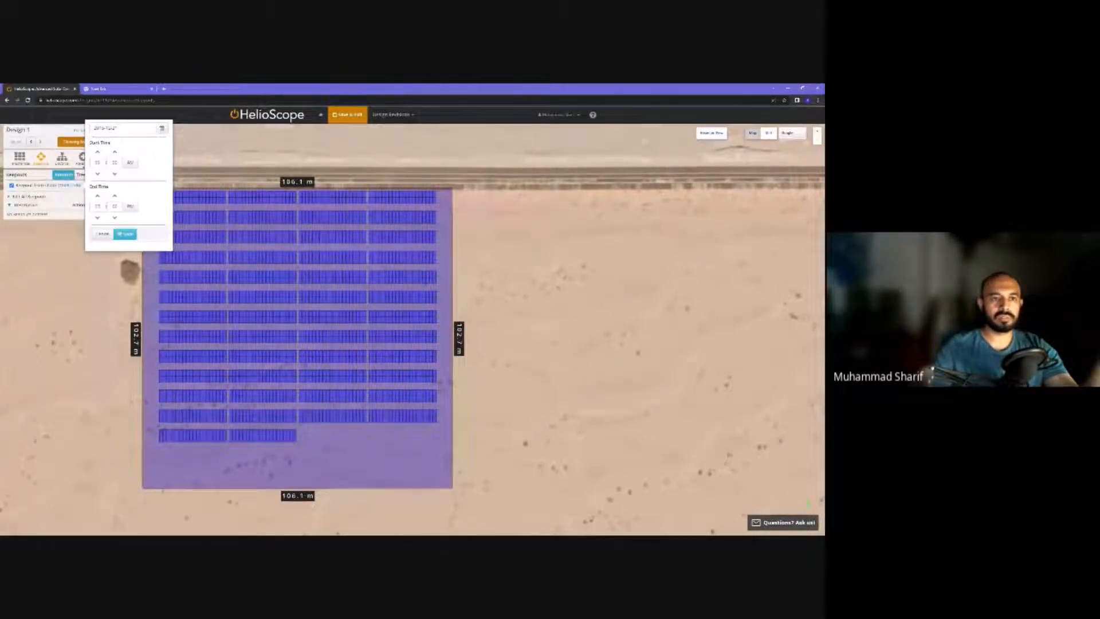
{"action": "left_click", "coordinate": [162, 129]}
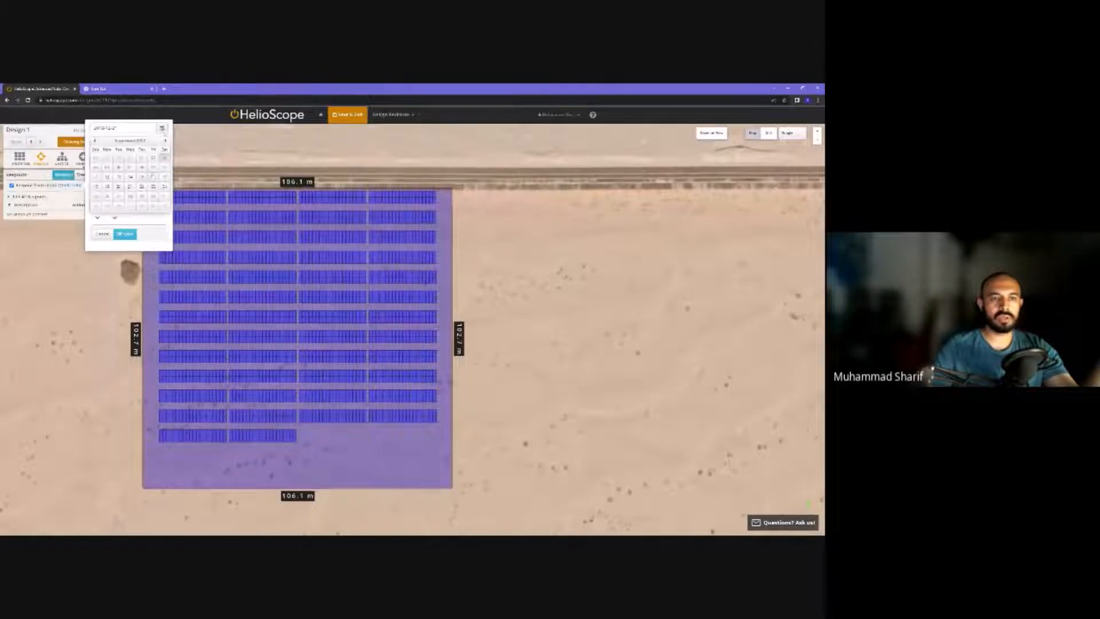
{"action": "left_click", "coordinate": [166, 141]}
{"action": "left_click", "coordinate": [165, 141]}
{"action": "left_click", "coordinate": [166, 141]}
{"action": "left_click", "coordinate": [166, 141]}
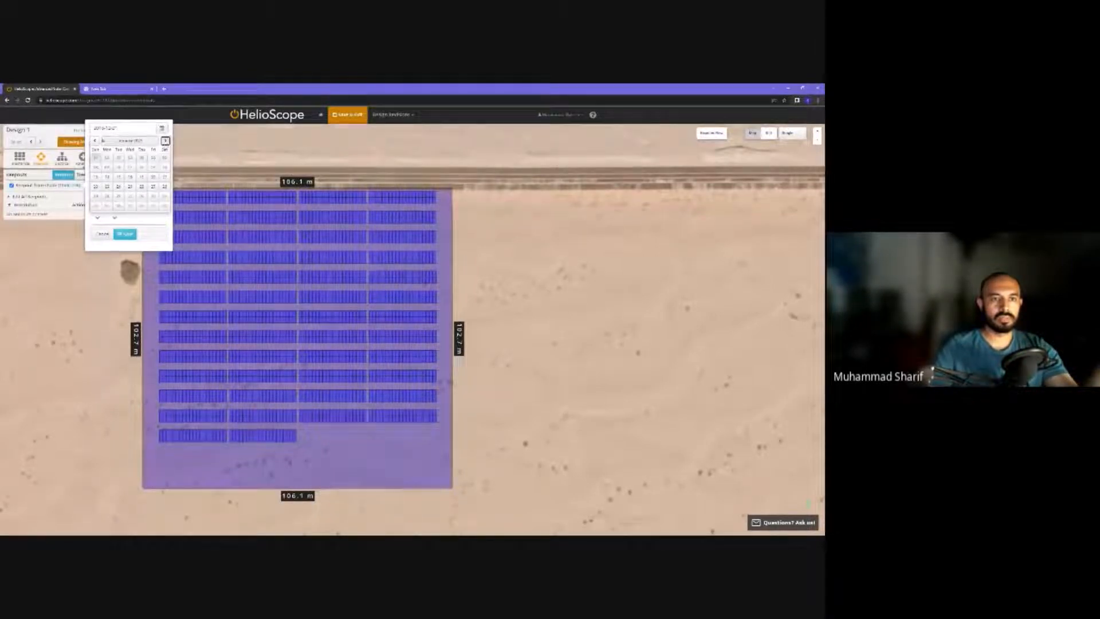
{"action": "left_click", "coordinate": [95, 141]}
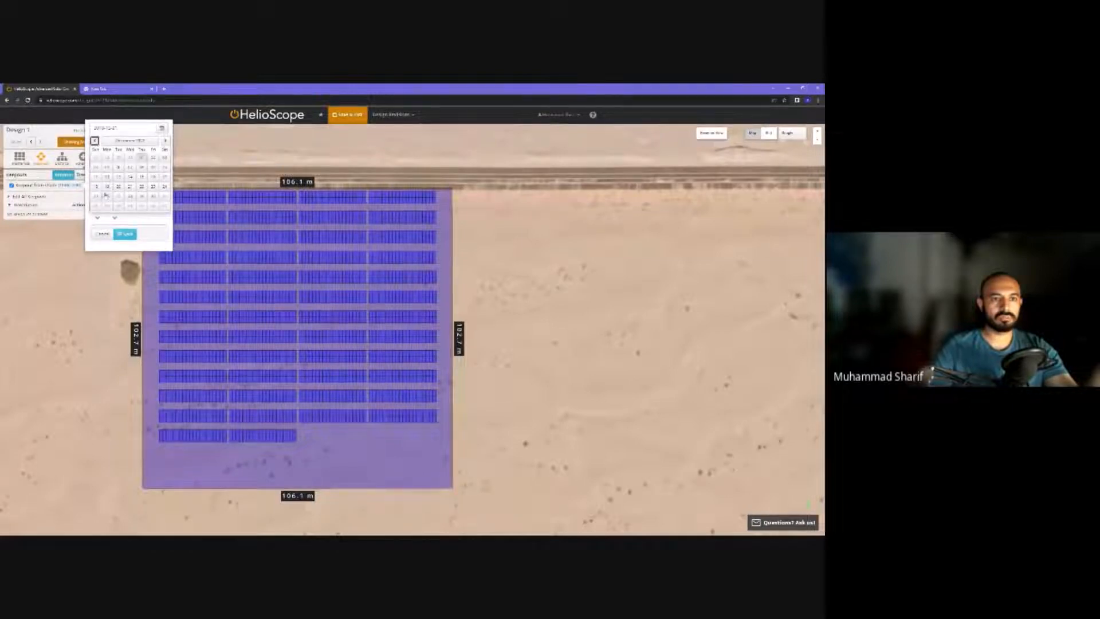
{"action": "left_click", "coordinate": [142, 187]}
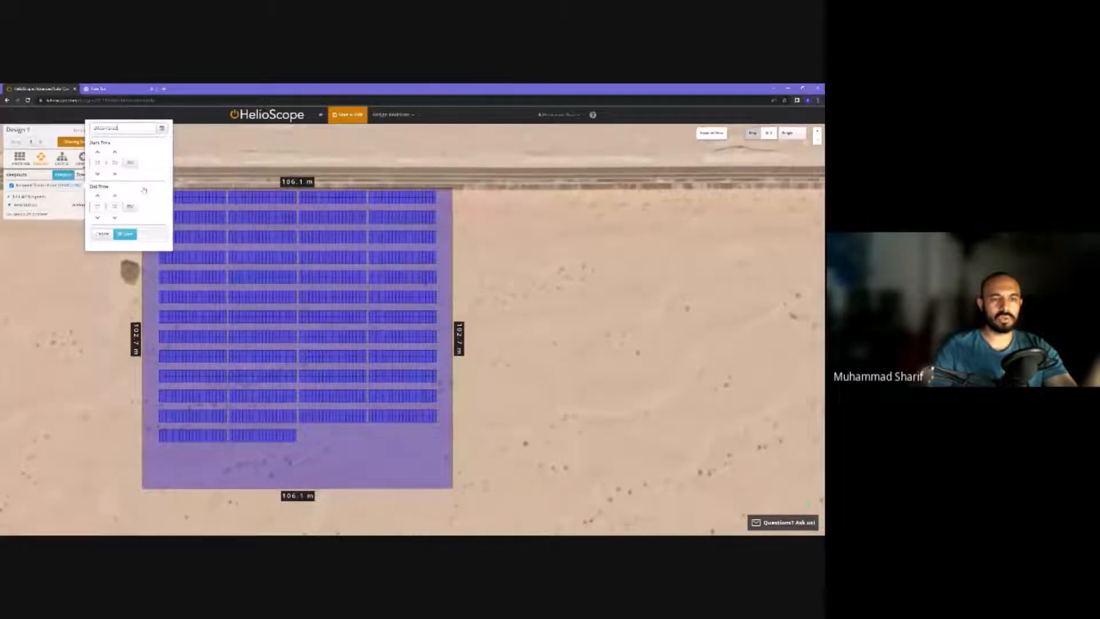
{"action": "left_click", "coordinate": [126, 234]}
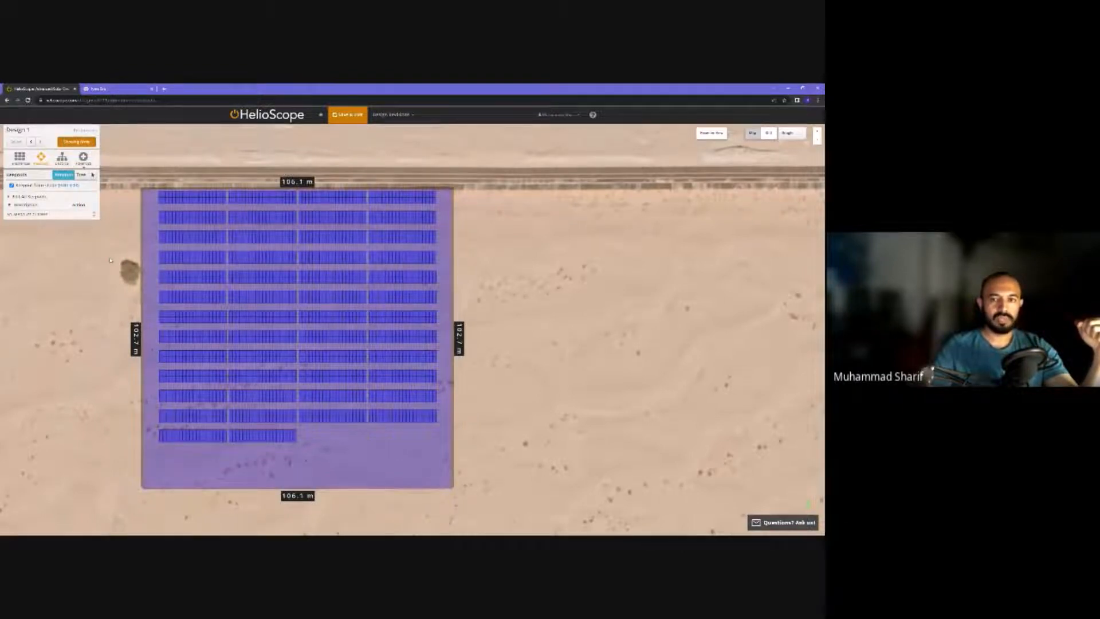
- Draw a rectangular keepout of about 6.2 m by 4.4 m just outside the field segment's northwest corner
{"action": "left_click_drag", "start_coordinate": [109, 257], "coordinate": [86, 338]}
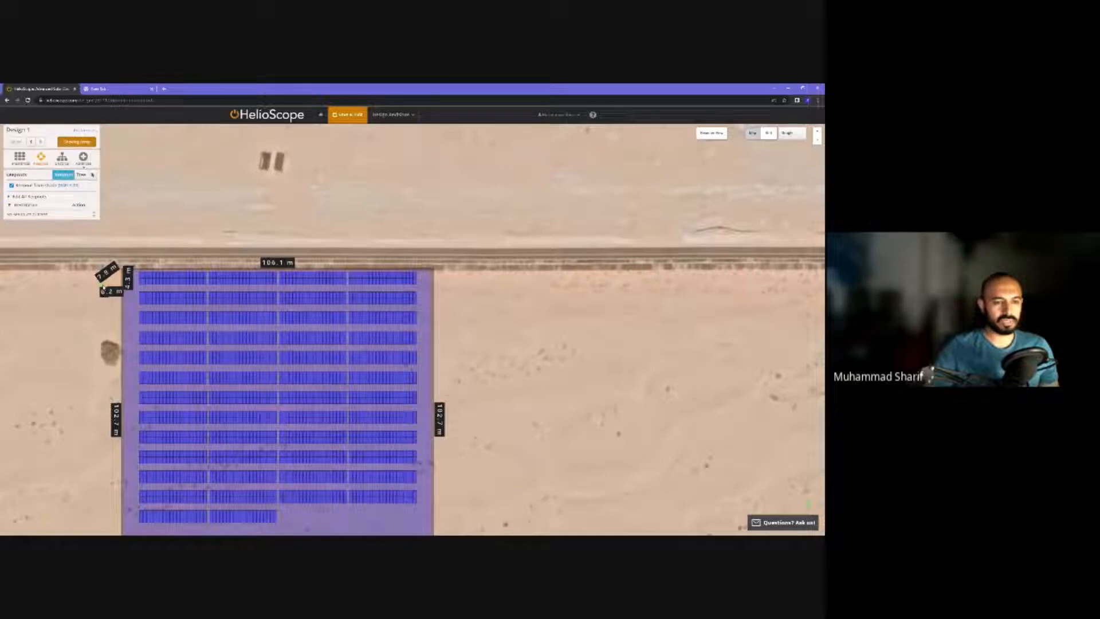
{"action": "left_click", "coordinate": [102, 286]}
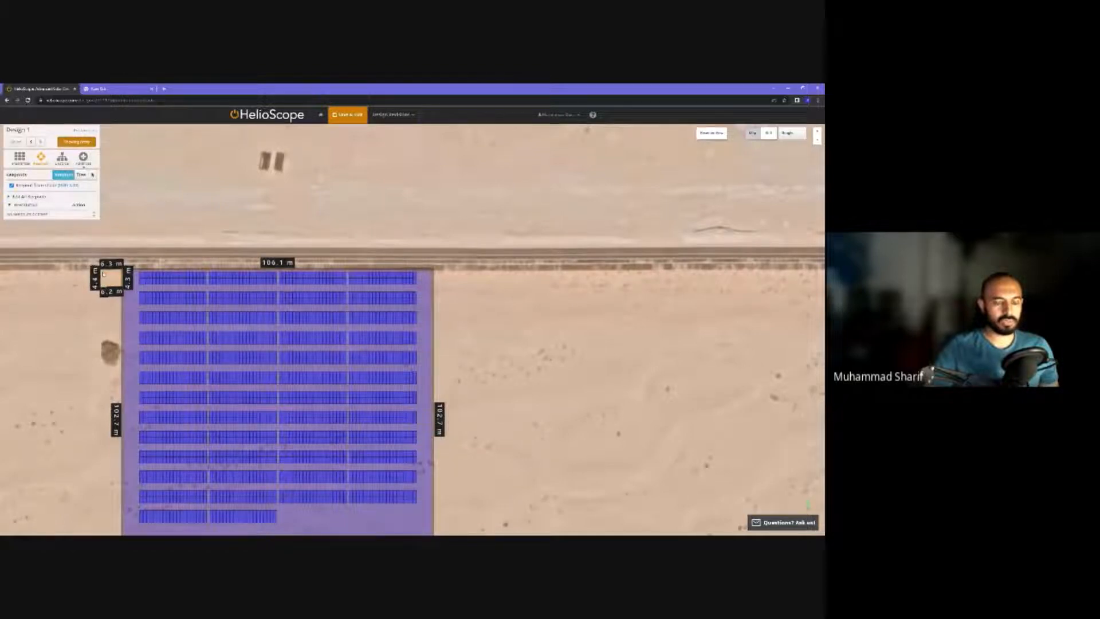
{"action": "left_click", "coordinate": [101, 271]}
{"action": "left_click", "coordinate": [121, 276]}
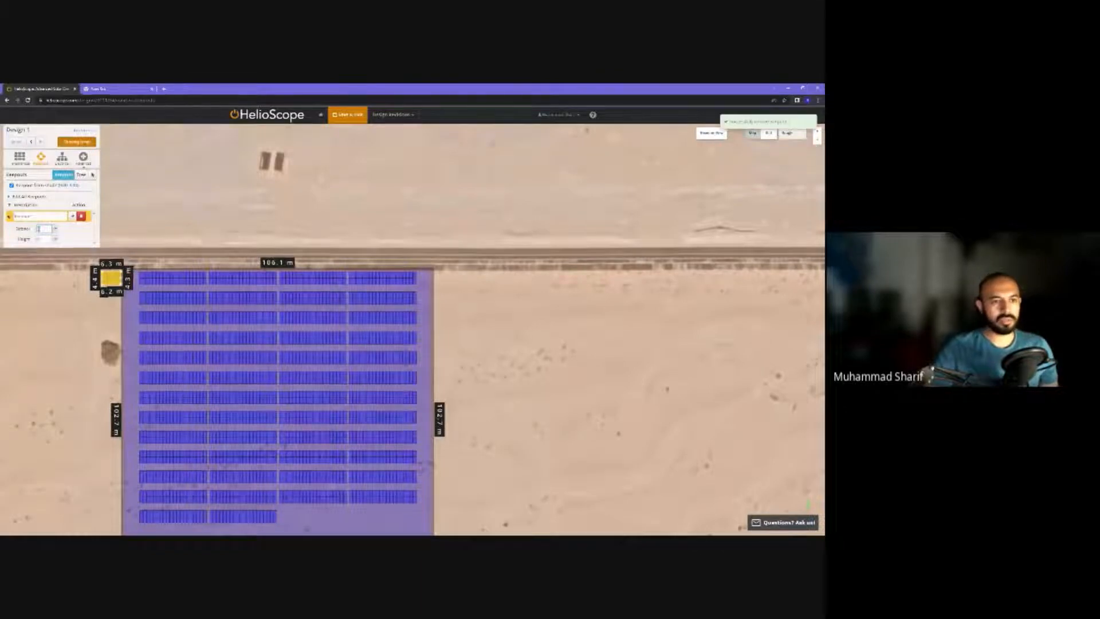
- Set the new keepout's height and inspect the keepout and its shadow from above and in 3D
{"action": "key", "text": "Tab"}
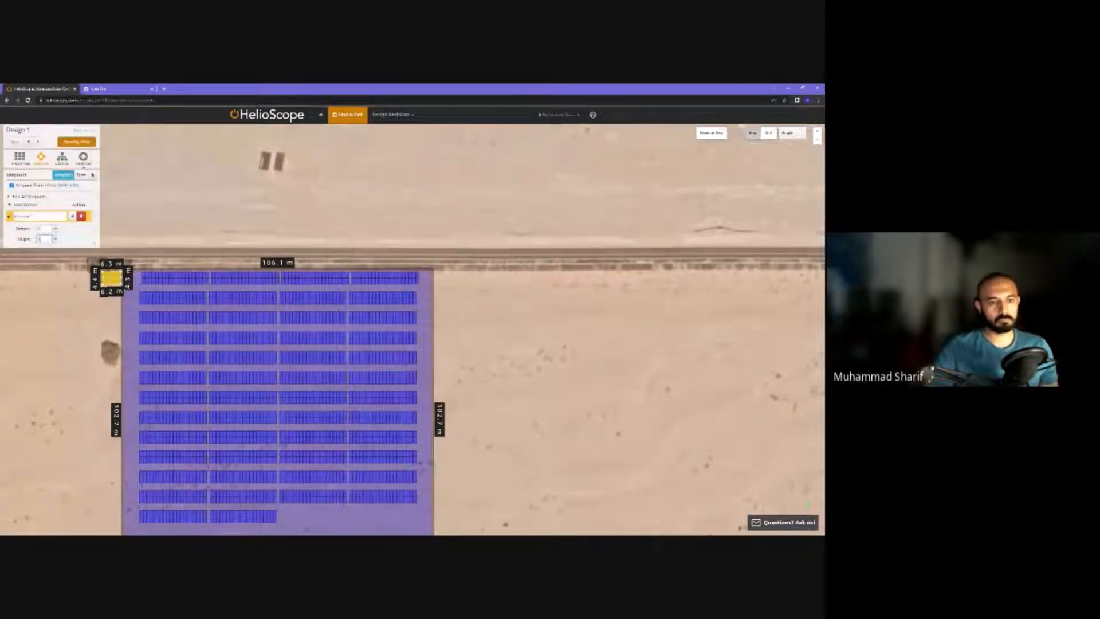
{"action": "scroll", "coordinate": [120, 278], "scroll_direction": "up", "scroll_amount": 5}
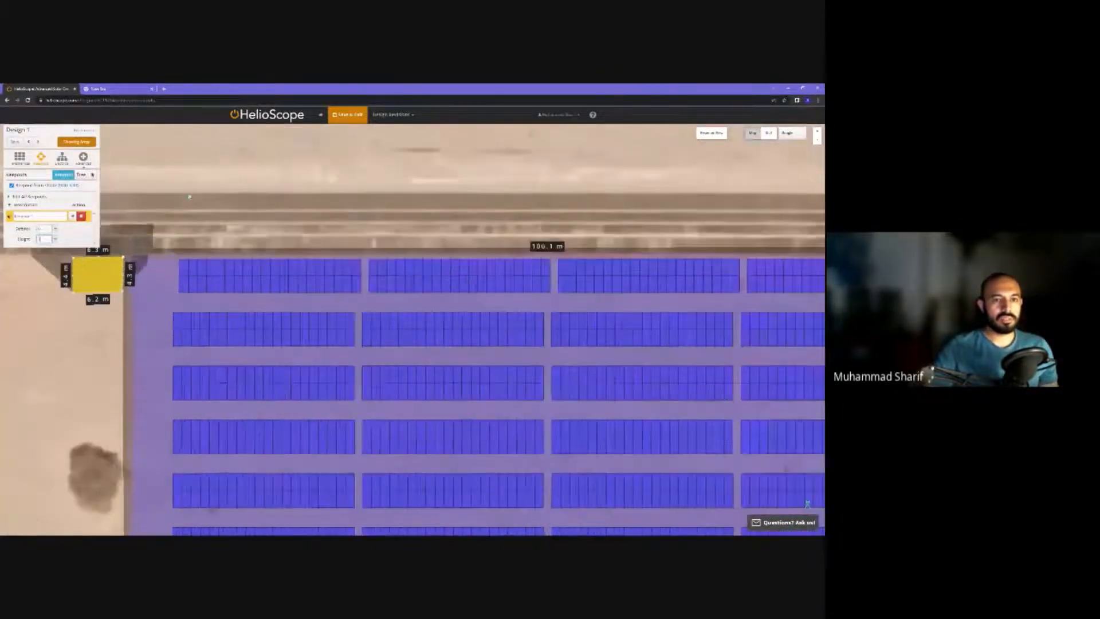
{"action": "left_click_drag", "start_coordinate": [194, 199], "coordinate": [279, 270]}
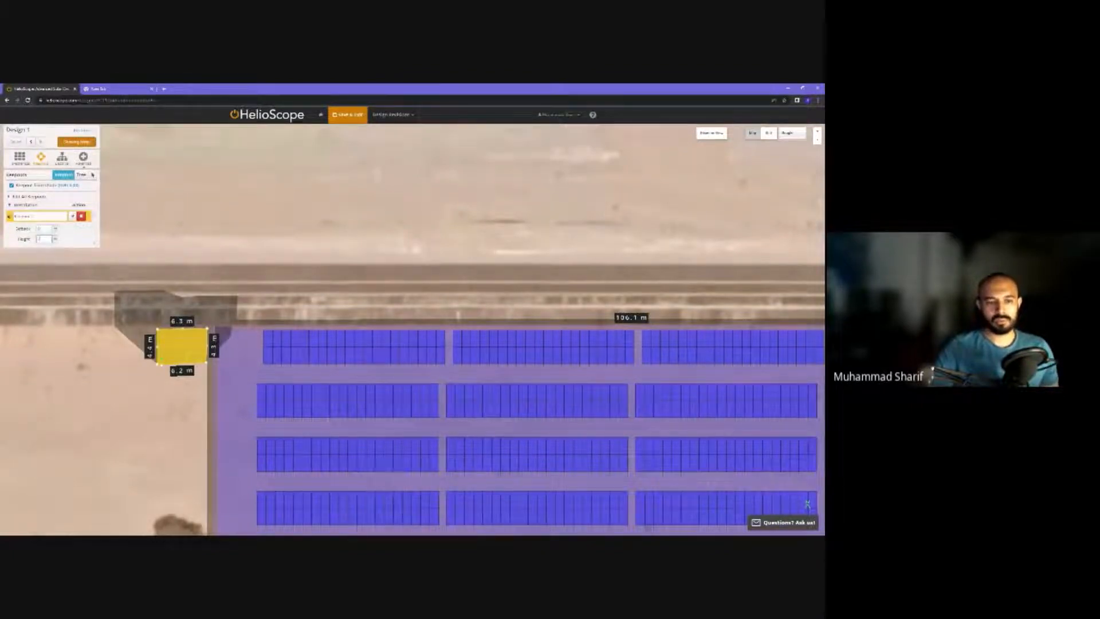
{"action": "left_click_drag", "start_coordinate": [156, 400], "coordinate": [203, 348]}
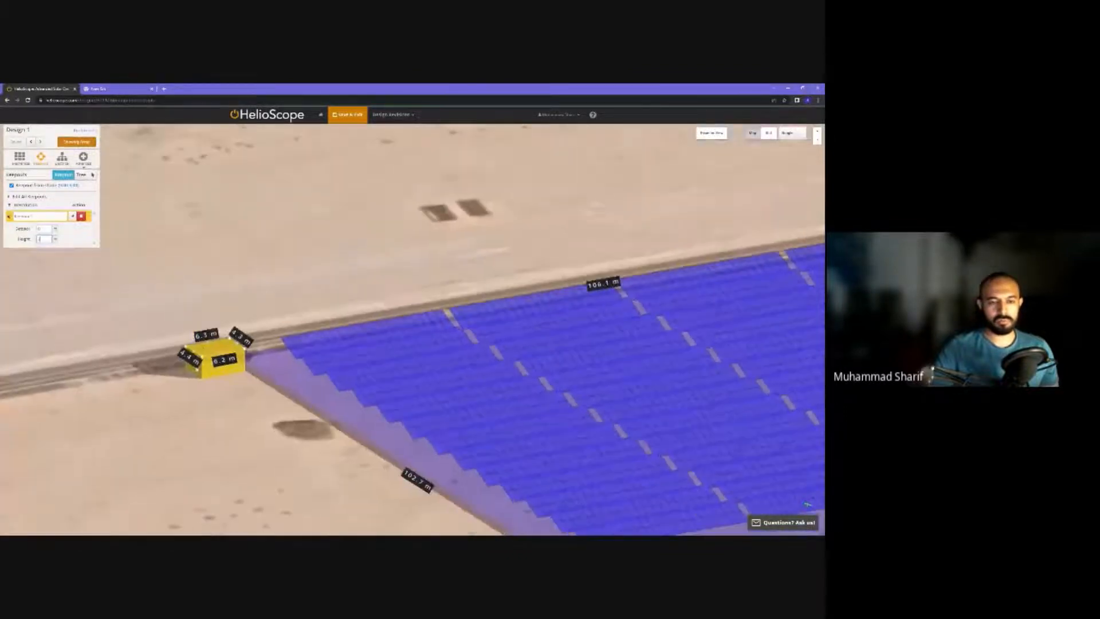
- Place a tree keepout on the dark patch just west of the field segment, deleting the first tree and placing it again
{"action": "scroll", "coordinate": [205, 379], "scroll_direction": "up", "scroll_amount": 4}
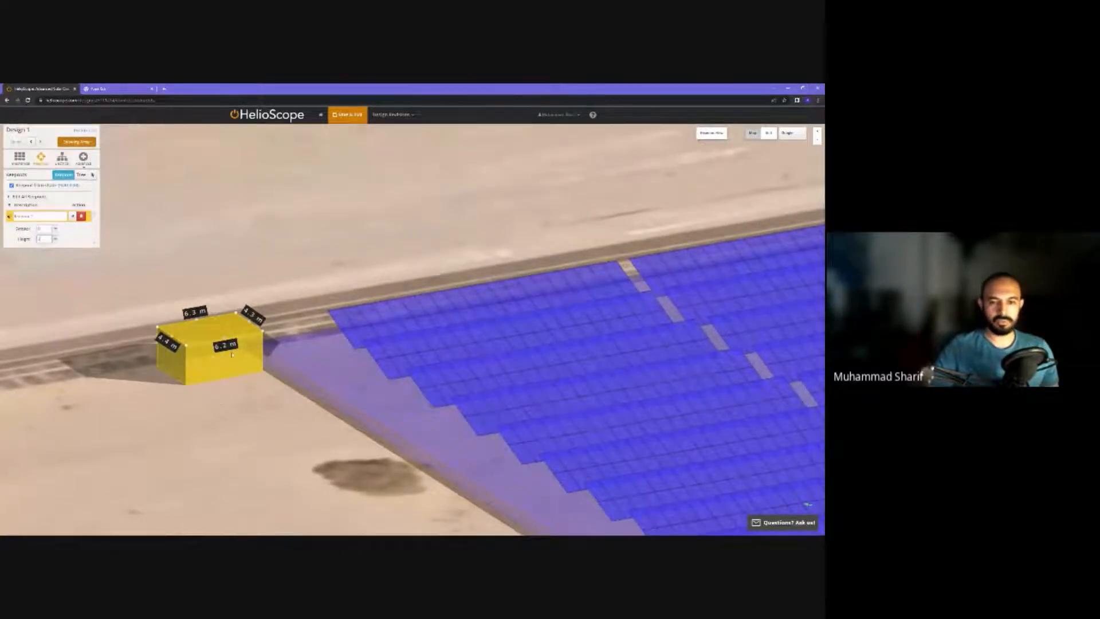
{"action": "left_click_drag", "start_coordinate": [221, 401], "coordinate": [186, 405]}
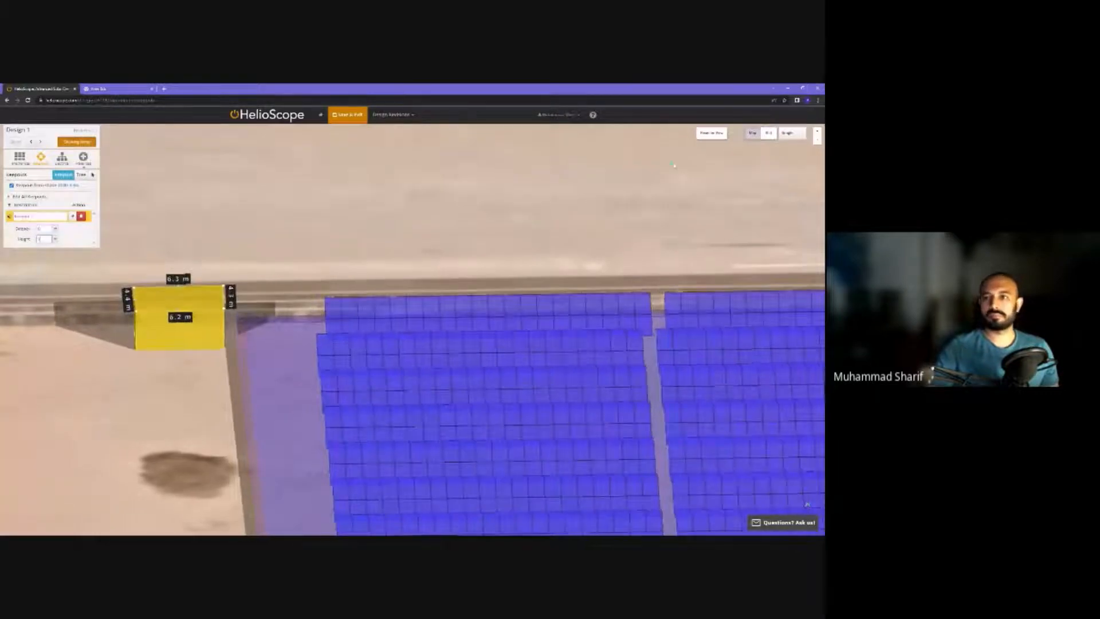
{"action": "left_click", "coordinate": [714, 133]}
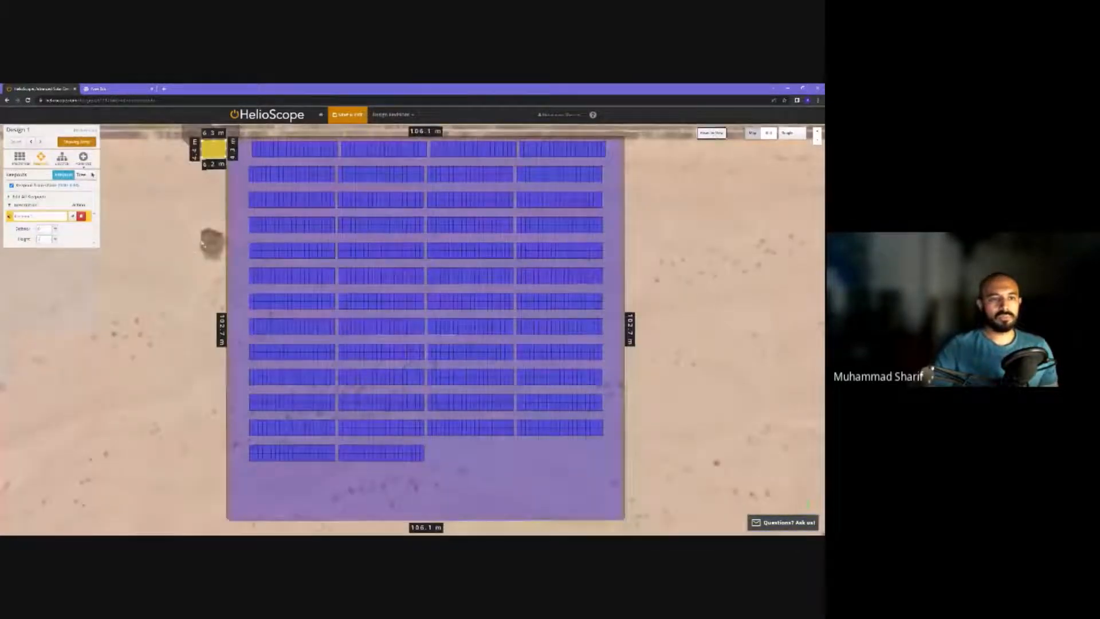
{"action": "left_click", "coordinate": [81, 175]}
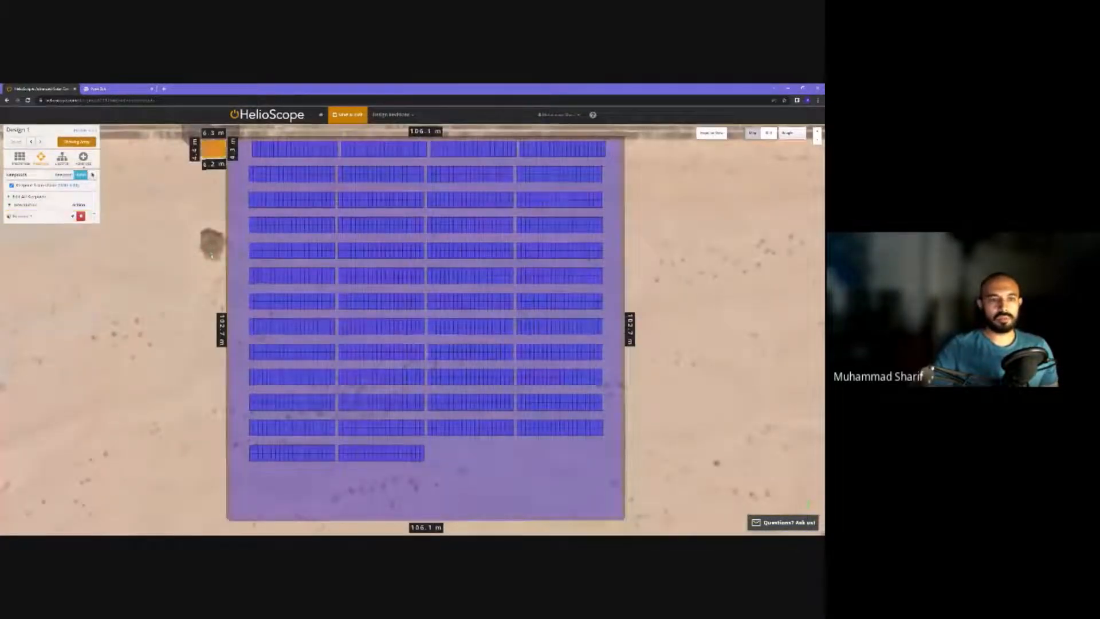
{"action": "scroll", "coordinate": [212, 242], "scroll_direction": "up", "scroll_amount": 3}
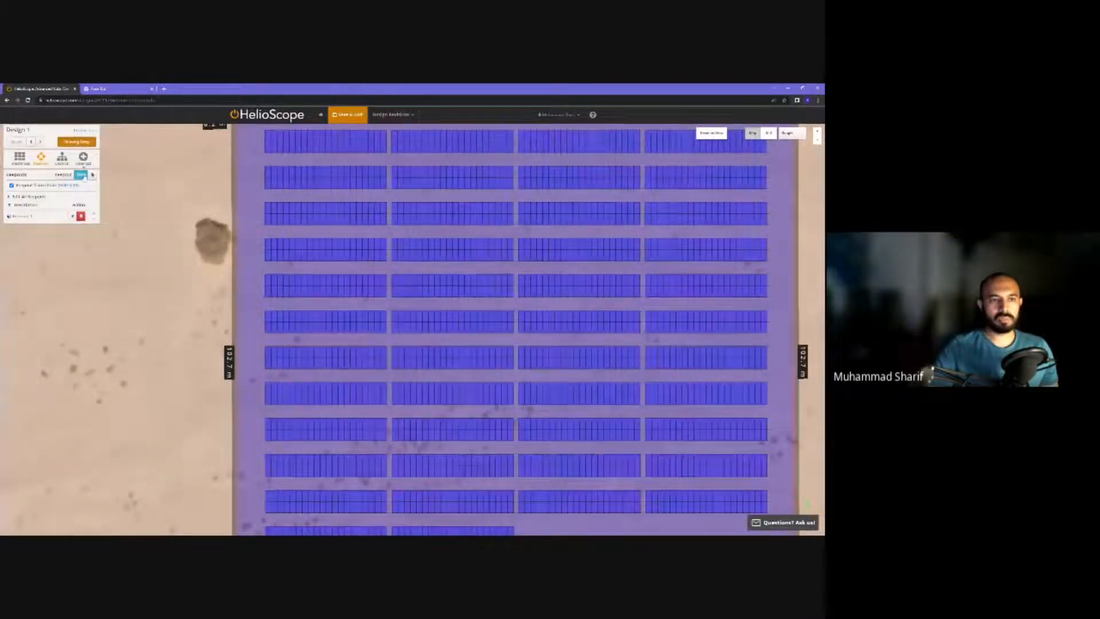
{"action": "left_click", "coordinate": [212, 242]}
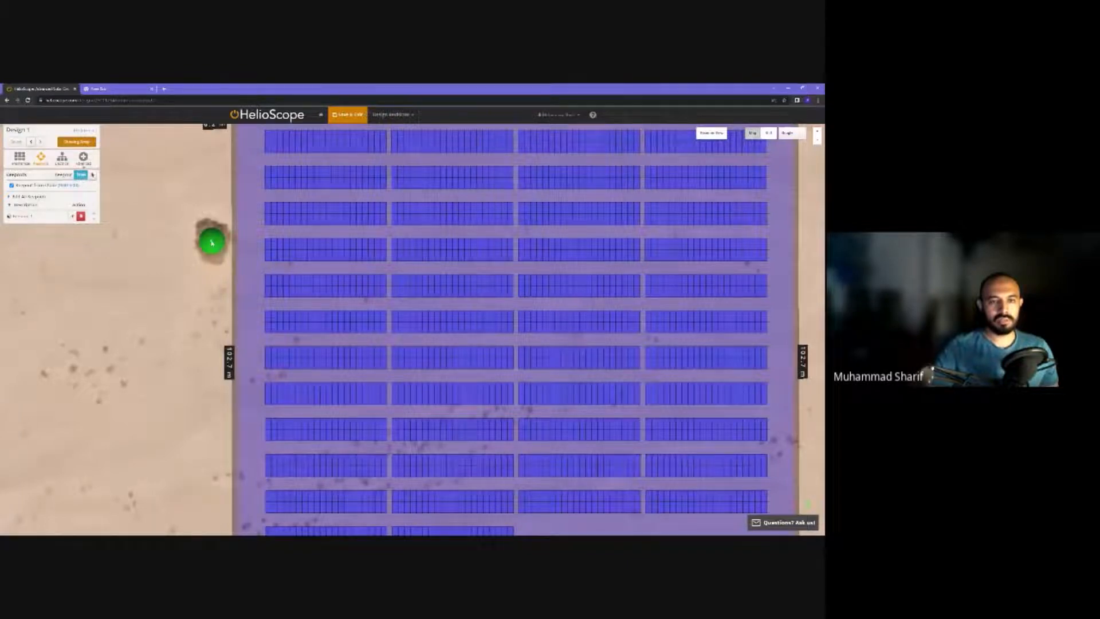
{"action": "left_click_drag", "start_coordinate": [212, 250], "coordinate": [215, 232]}
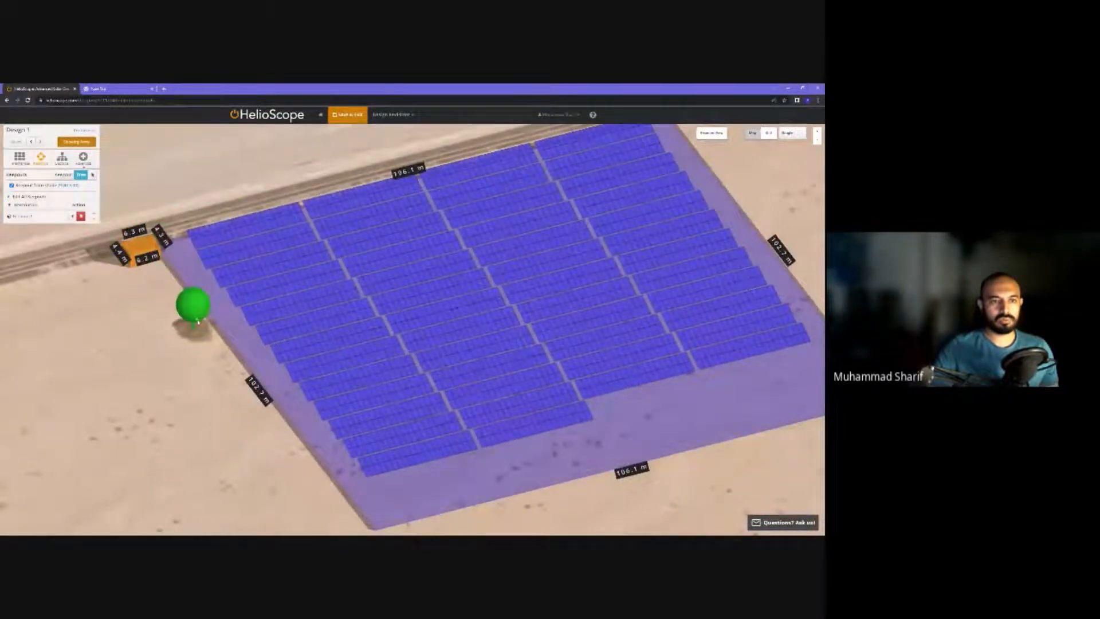
{"action": "left_click", "coordinate": [194, 314]}
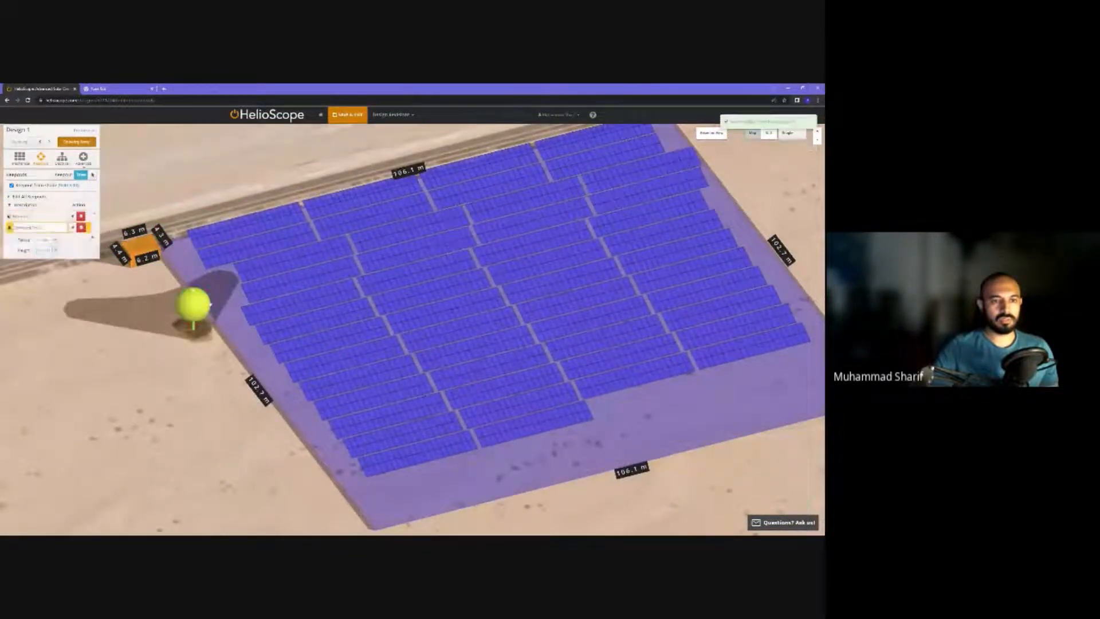
{"action": "left_click", "coordinate": [81, 227]}
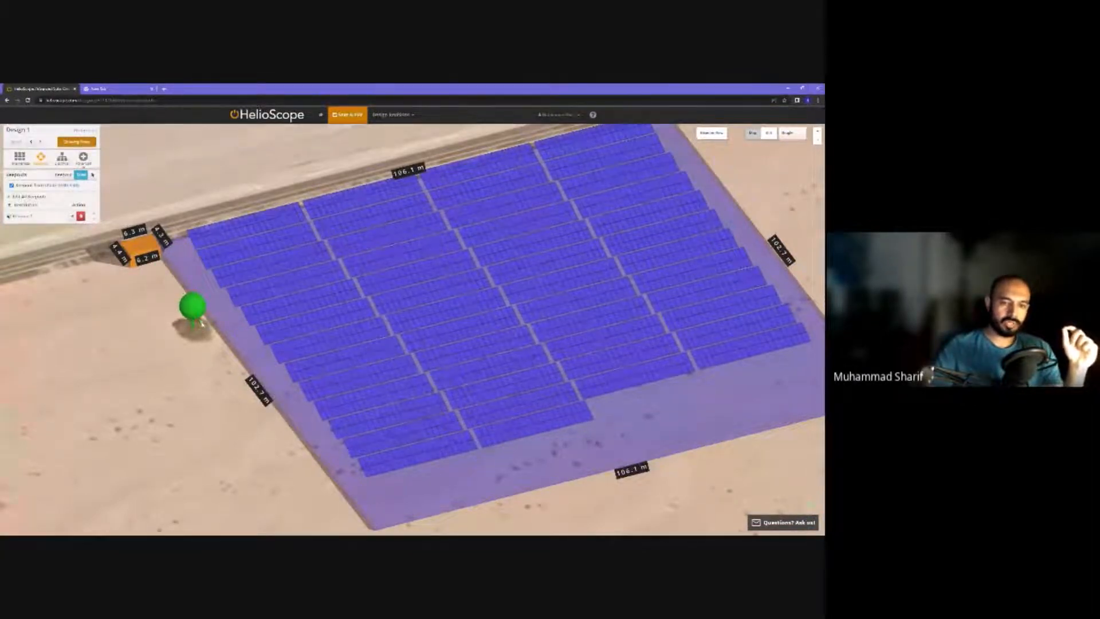
{"action": "left_click", "coordinate": [201, 325]}
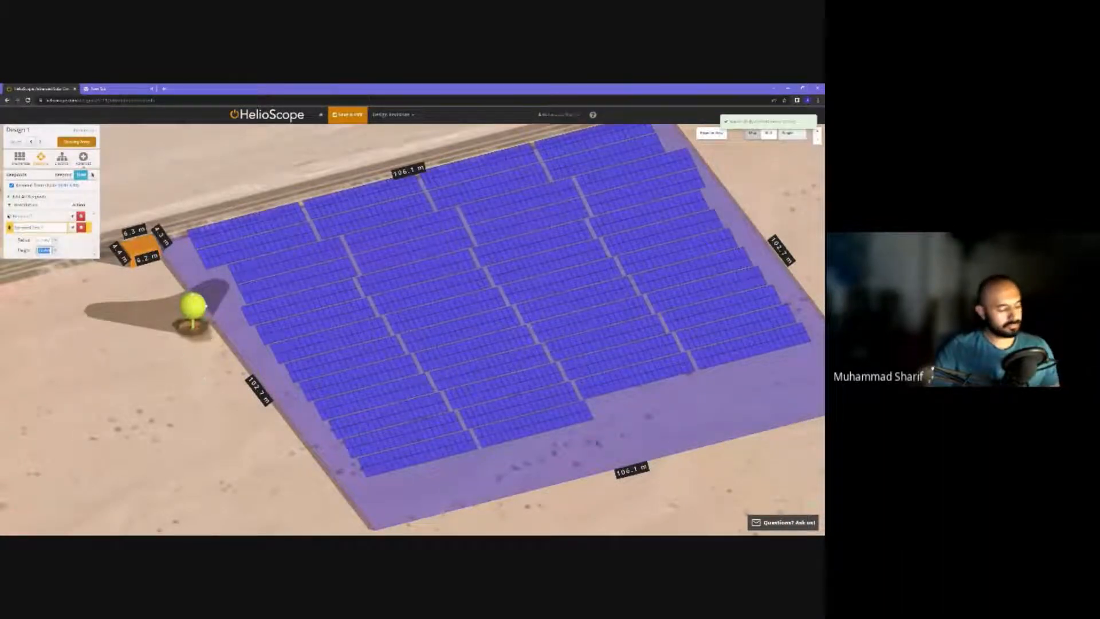
- Set the tree keepout's radius and height and inspect its shadow on the field segment in 3D and from above
{"action": "left_click_drag", "start_coordinate": [181, 354], "coordinate": [171, 394]}
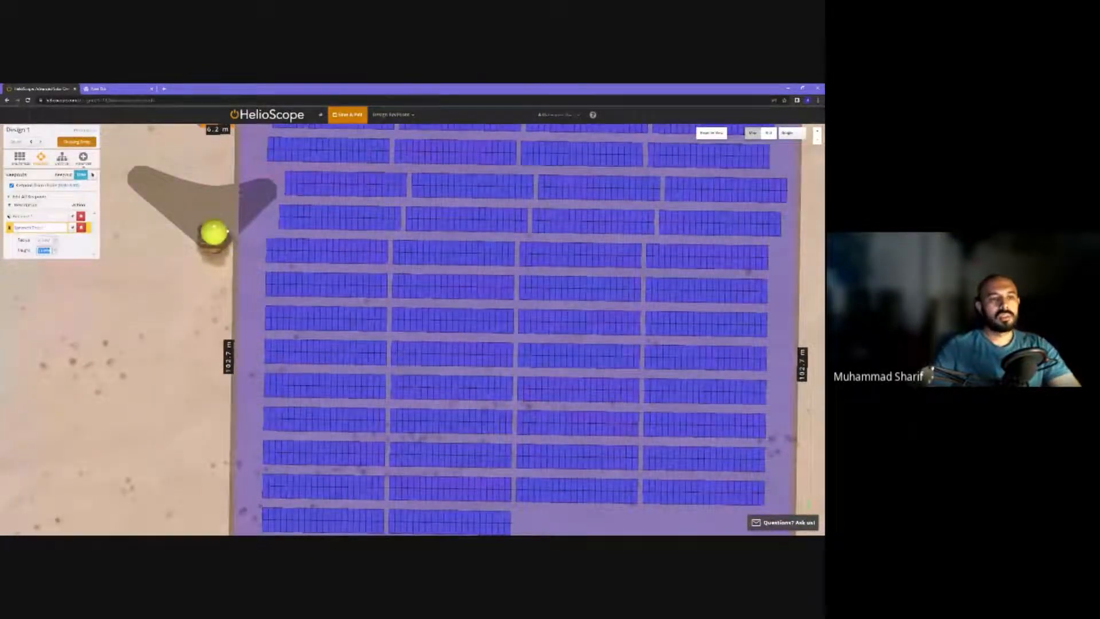
{"action": "key", "text": "shift+Tab"}
{"action": "key", "text": "Tab"}
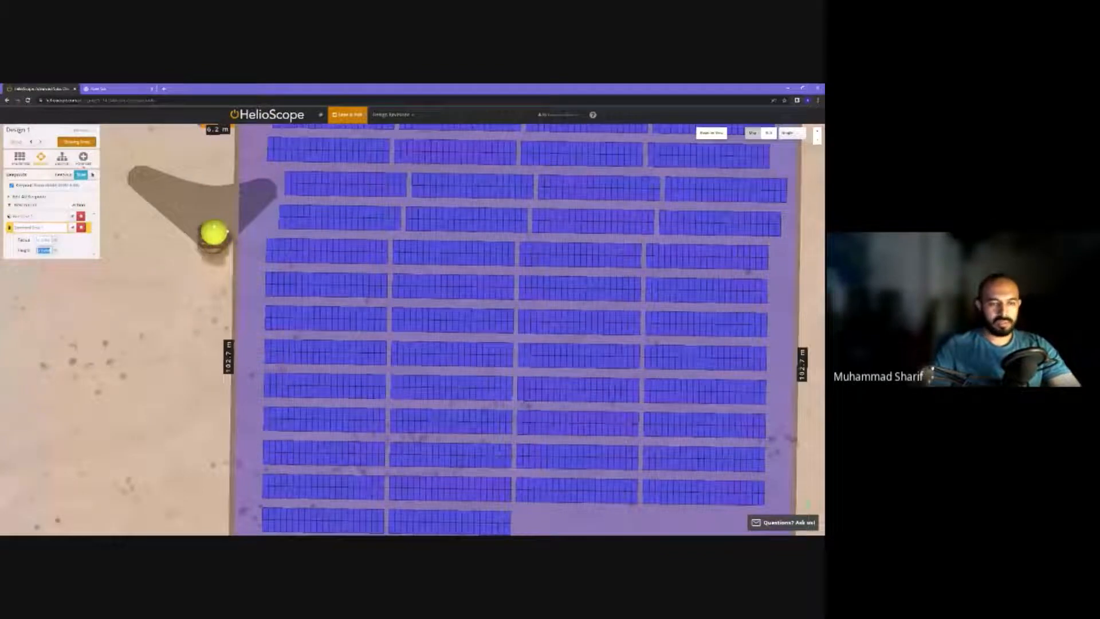
{"action": "key", "text": "shift+Tab"}
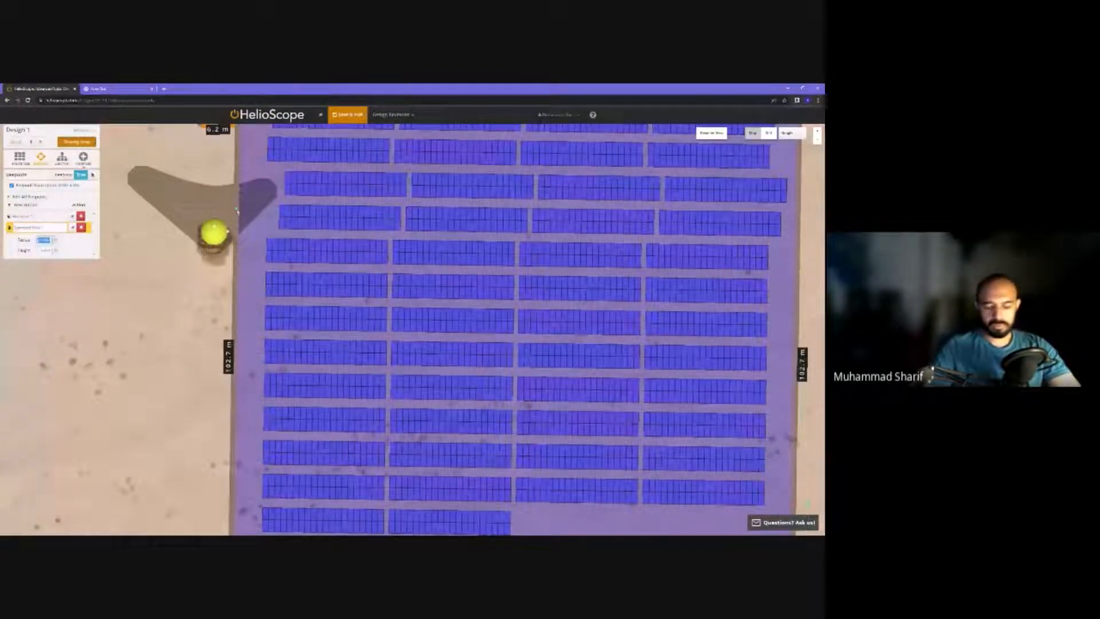
{"action": "type", "text": "1"}
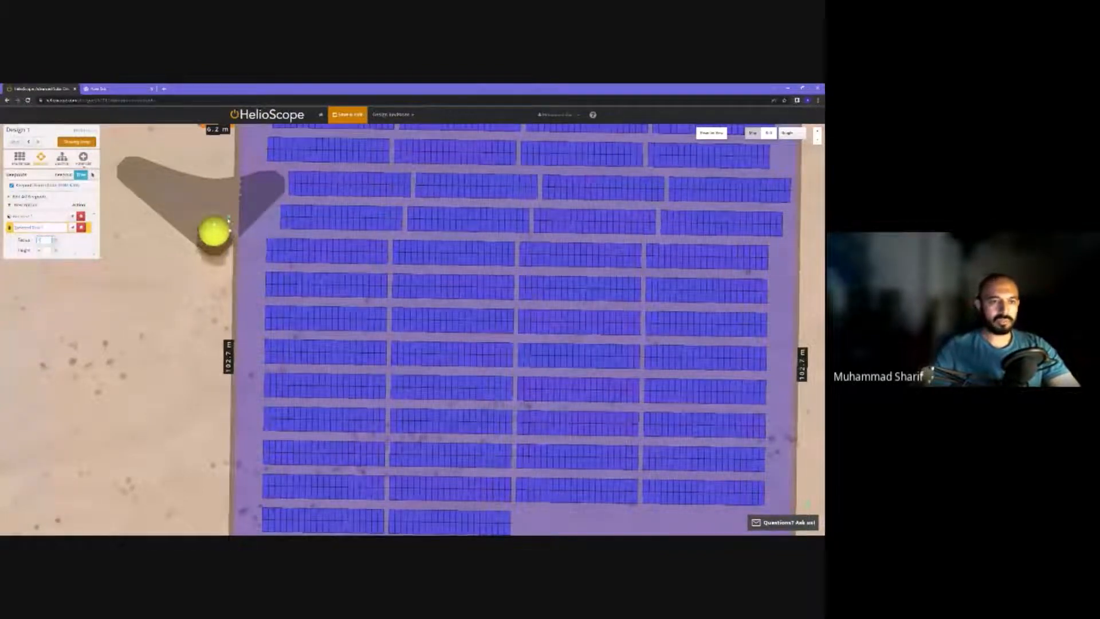
{"action": "key", "text": "Tab"}
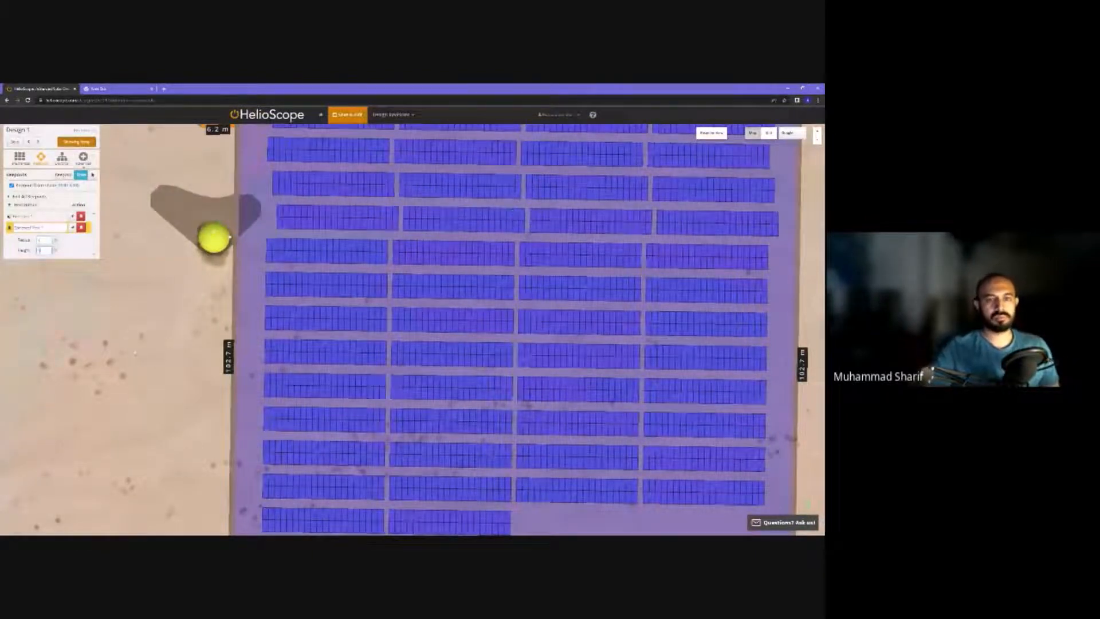
{"action": "left_click_drag", "start_coordinate": [117, 364], "coordinate": [255, 279]}
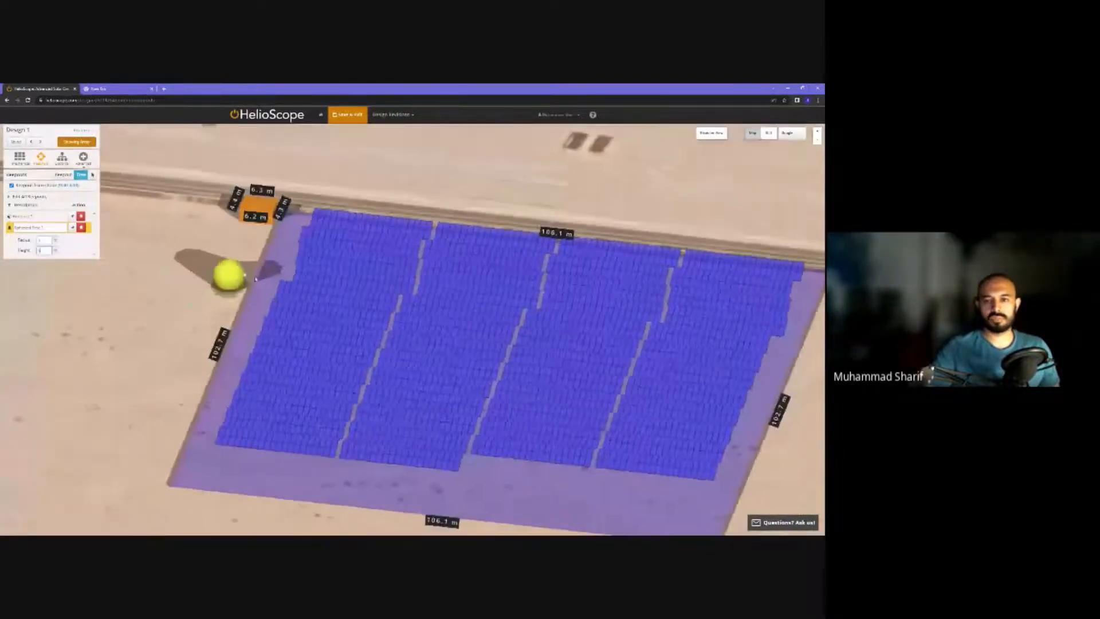
{"action": "left_click", "coordinate": [711, 133]}
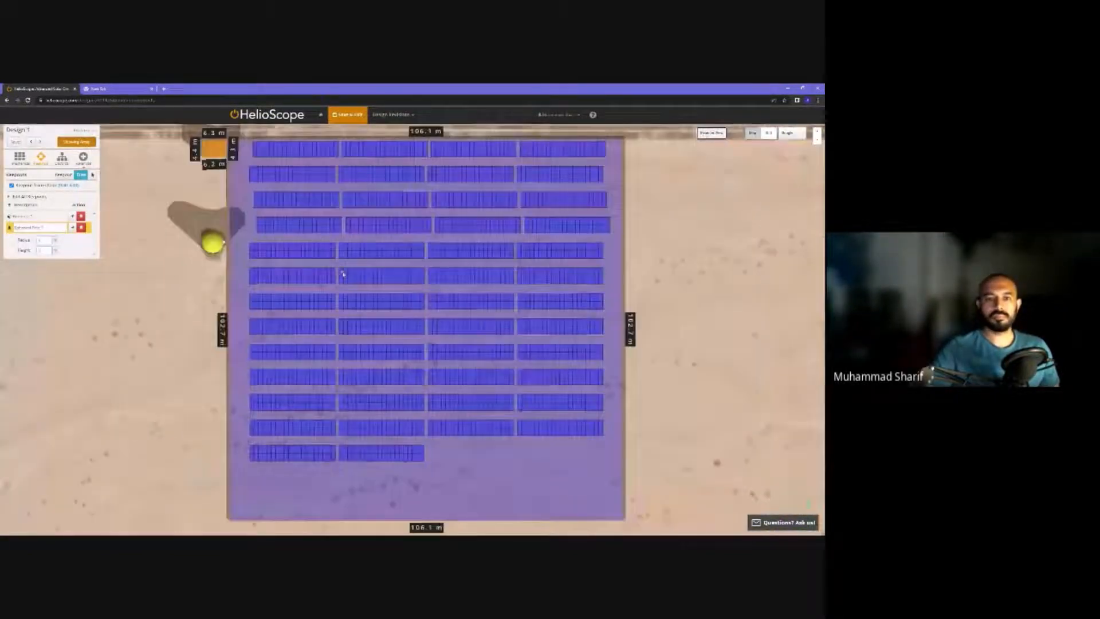
{"action": "scroll", "coordinate": [143, 273], "scroll_direction": "down", "scroll_amount": 3}
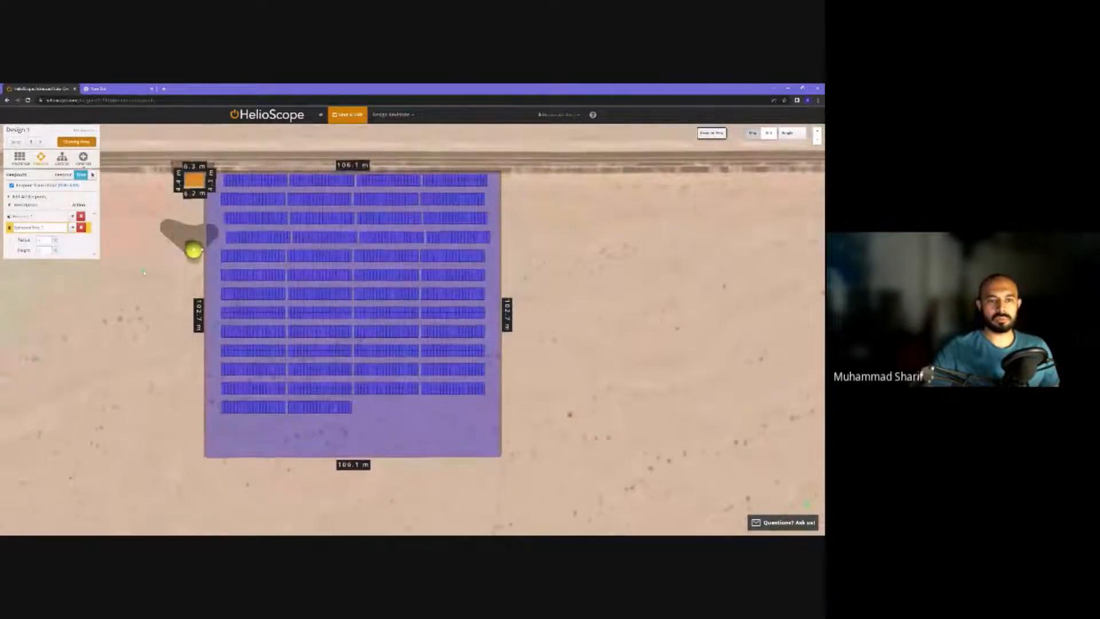
{"action": "scroll", "coordinate": [143, 273], "scroll_direction": "up", "scroll_amount": 2}
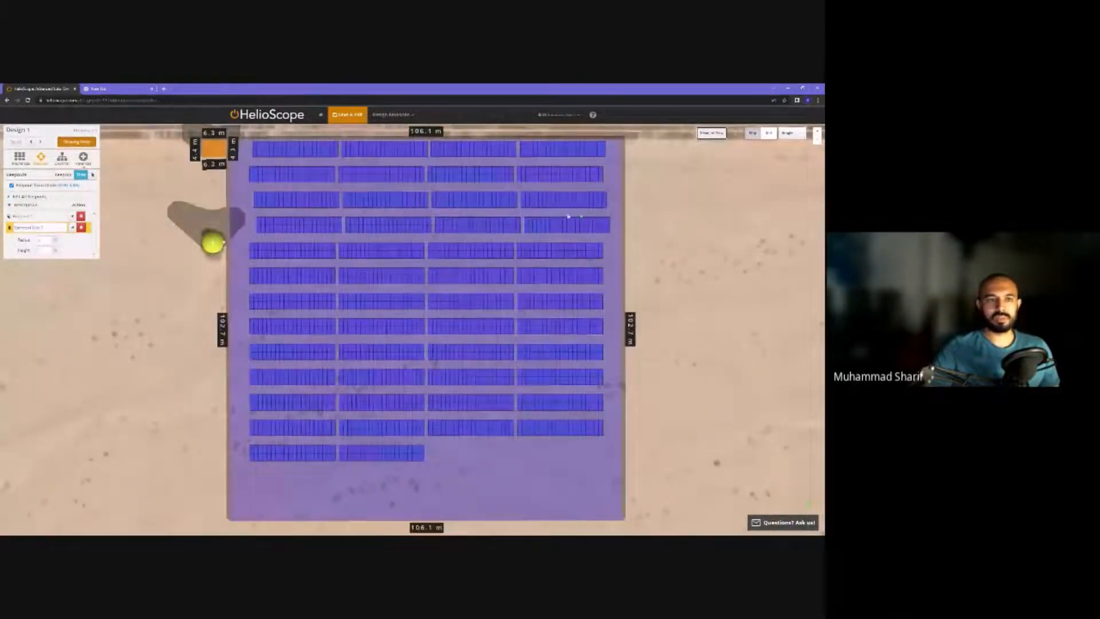
- Nudge the tree keepout slightly north and place a copy of it just outside the field segment's east edge
{"action": "left_click", "coordinate": [93, 175]}
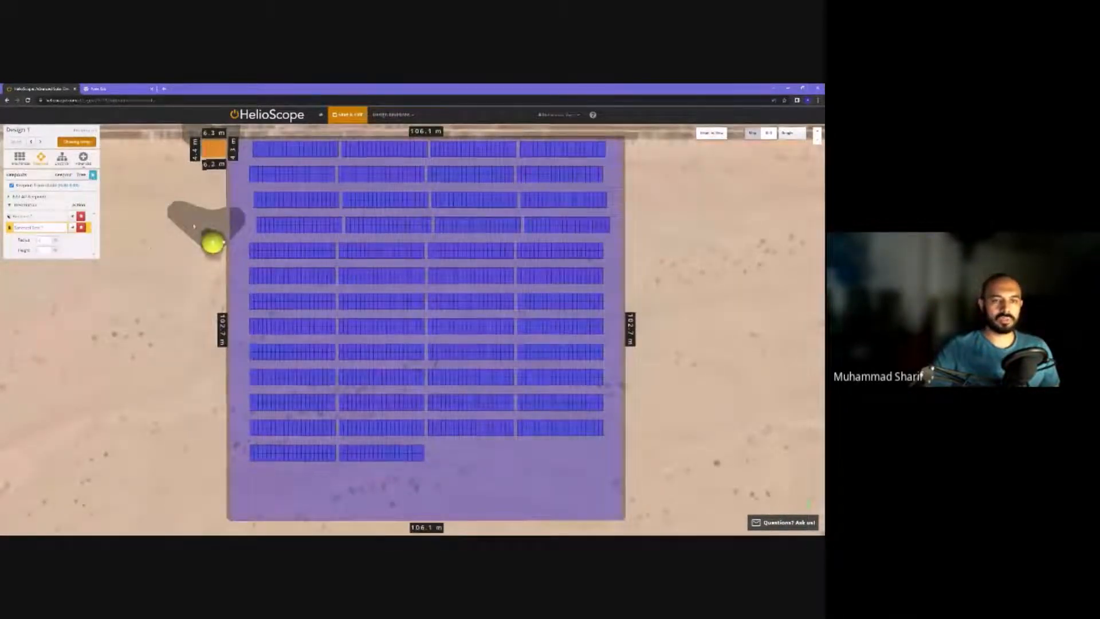
{"action": "left_click_drag", "start_coordinate": [150, 247], "coordinate": [117, 300]}
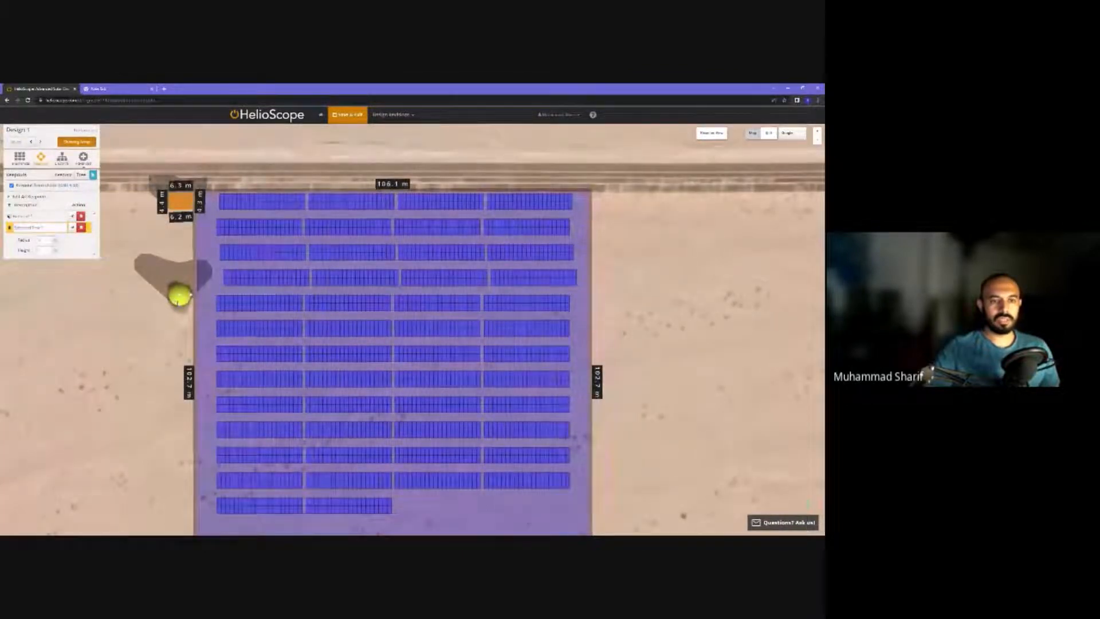
{"action": "mouse_move", "coordinate": [179, 296]}
{"action": "left_mouse_down"}
{"action": "mouse_move", "coordinate": [165, 303]}
{"action": "mouse_move", "coordinate": [180, 293]}
{"action": "left_mouse_up"}
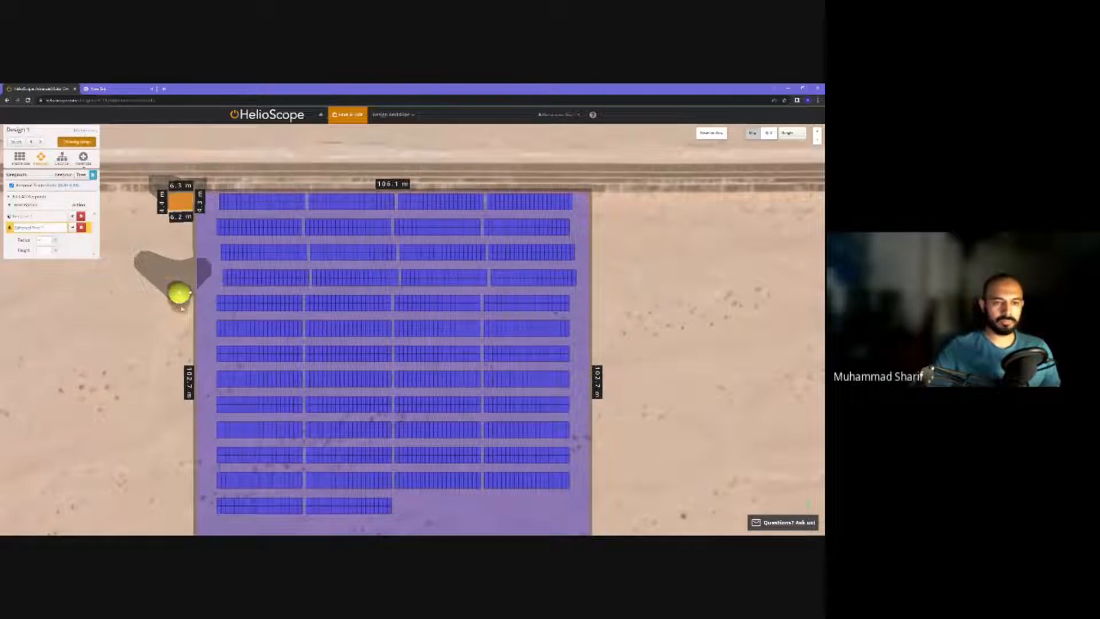
{"action": "left_click", "coordinate": [81, 175]}
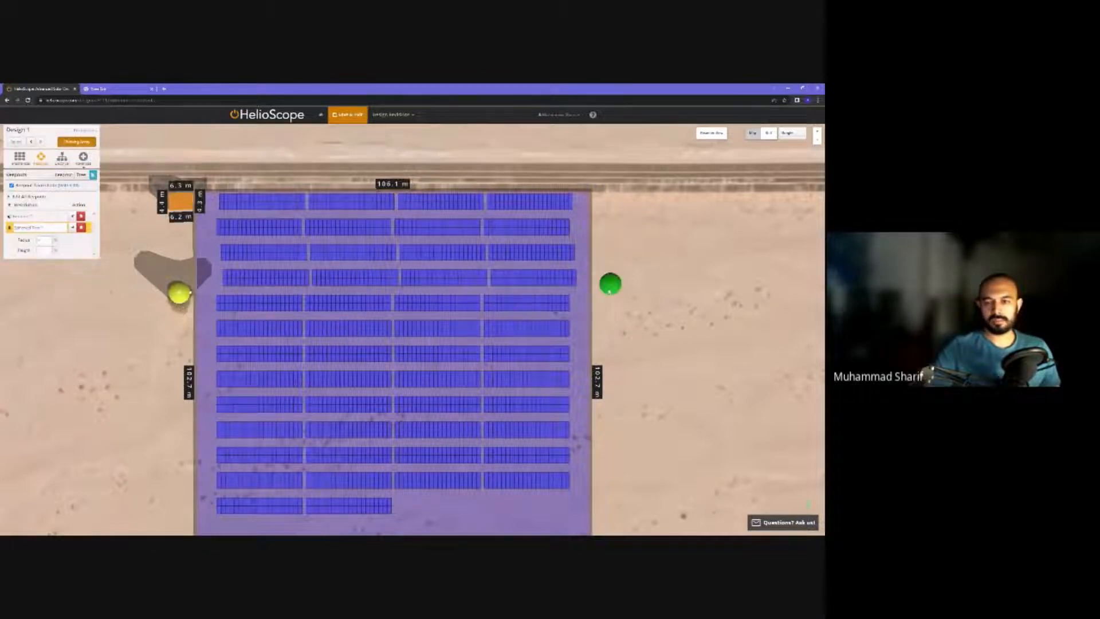
{"action": "left_click", "coordinate": [610, 288]}
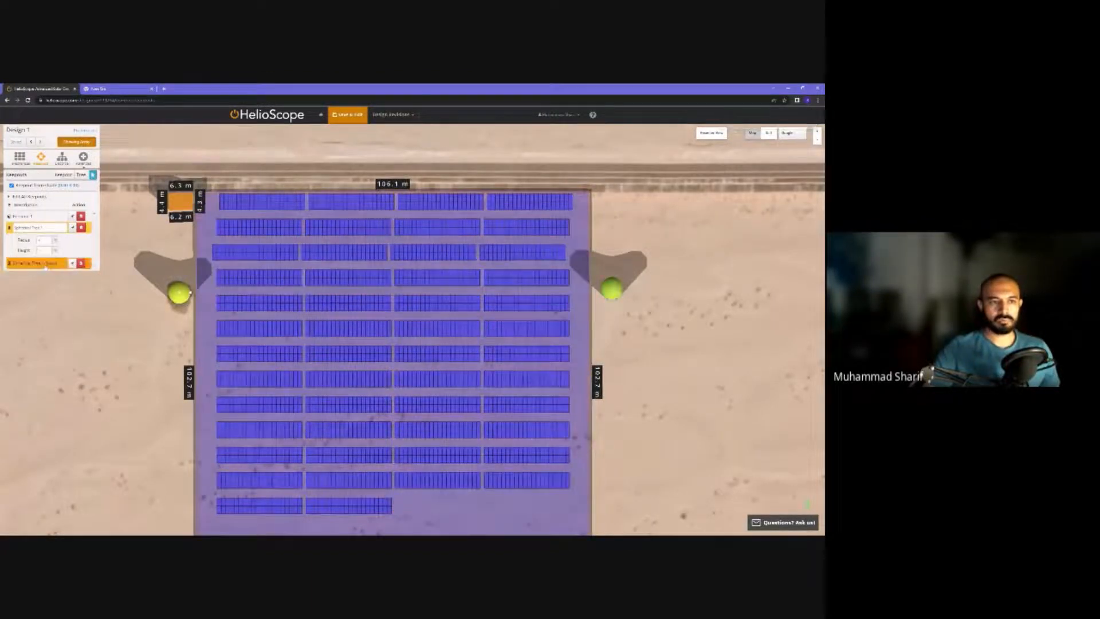
- Delete the original tree and move the copy to its place on the dark patch west of the field segment
{"action": "key", "text": "Delete"}
{"action": "left_click", "coordinate": [617, 290]}
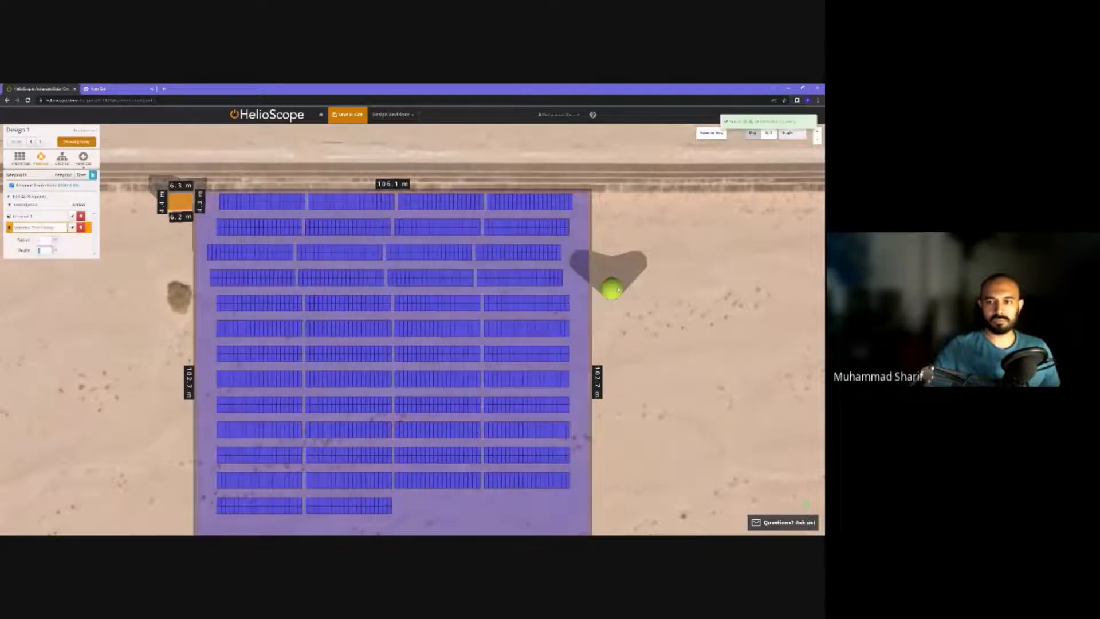
{"action": "left_click_drag", "start_coordinate": [618, 289], "coordinate": [185, 297]}
{"action": "left_click", "coordinate": [159, 368]}
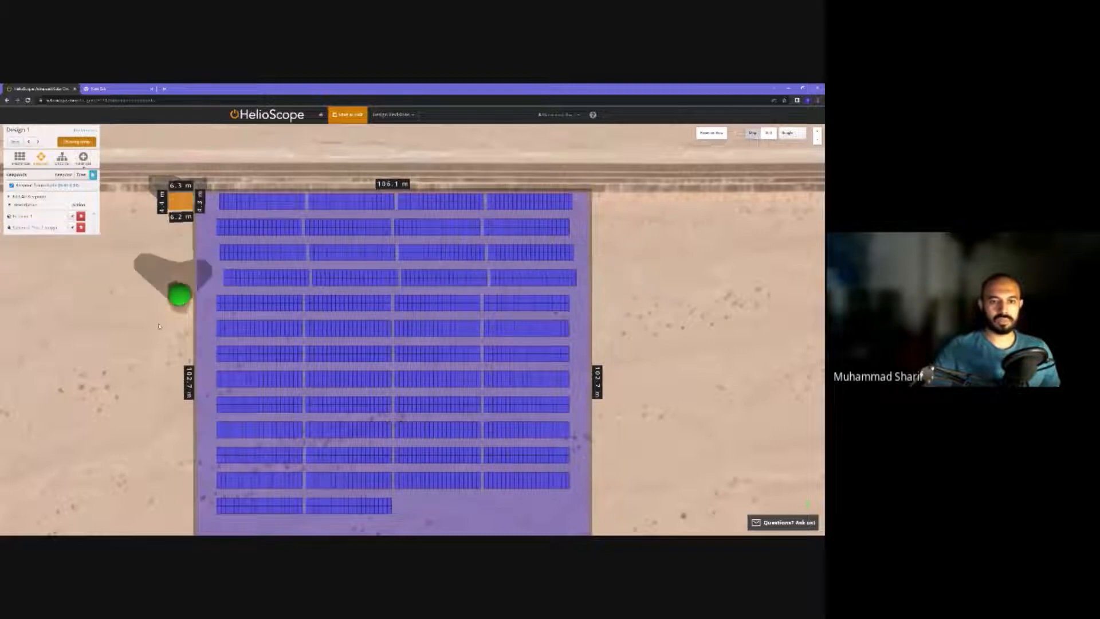
{"action": "left_click_drag", "start_coordinate": [160, 347], "coordinate": [95, 305]}
{"action": "scroll", "coordinate": [93, 306], "scroll_direction": "down", "scroll_amount": 1}
{"action": "left_click_drag", "start_coordinate": [62, 339], "coordinate": [79, 373]}
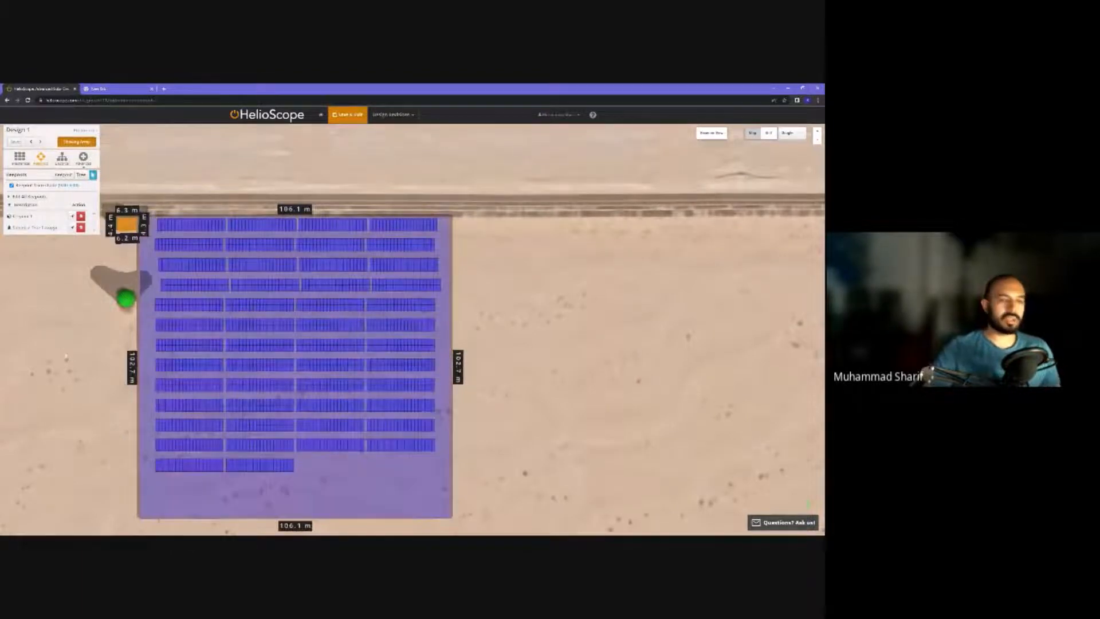
{"action": "mouse_move", "coordinate": [74, 359]}
{"action": "left_mouse_down"}
{"action": "mouse_move", "coordinate": [137, 317]}
{"action": "mouse_move", "coordinate": [109, 293]}
{"action": "mouse_move", "coordinate": [76, 348]}
{"action": "left_mouse_up"}
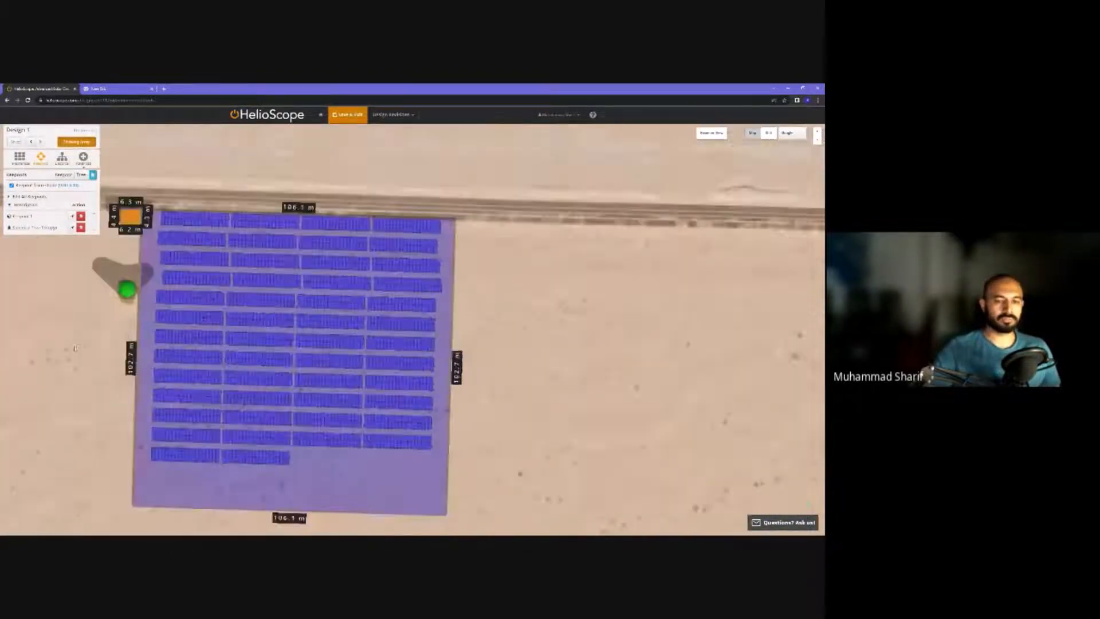
{"action": "left_click", "coordinate": [711, 133]}
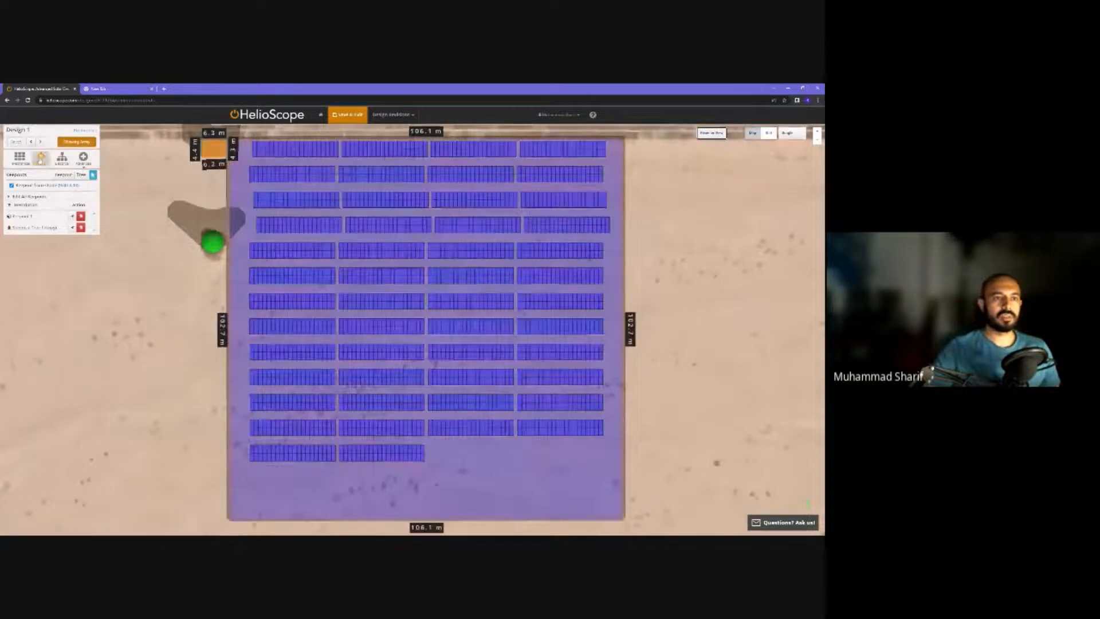
- Open the wiring settings of the design and examine the inverter placement and string routing across the module rows
{"action": "left_click", "coordinate": [62, 158]}
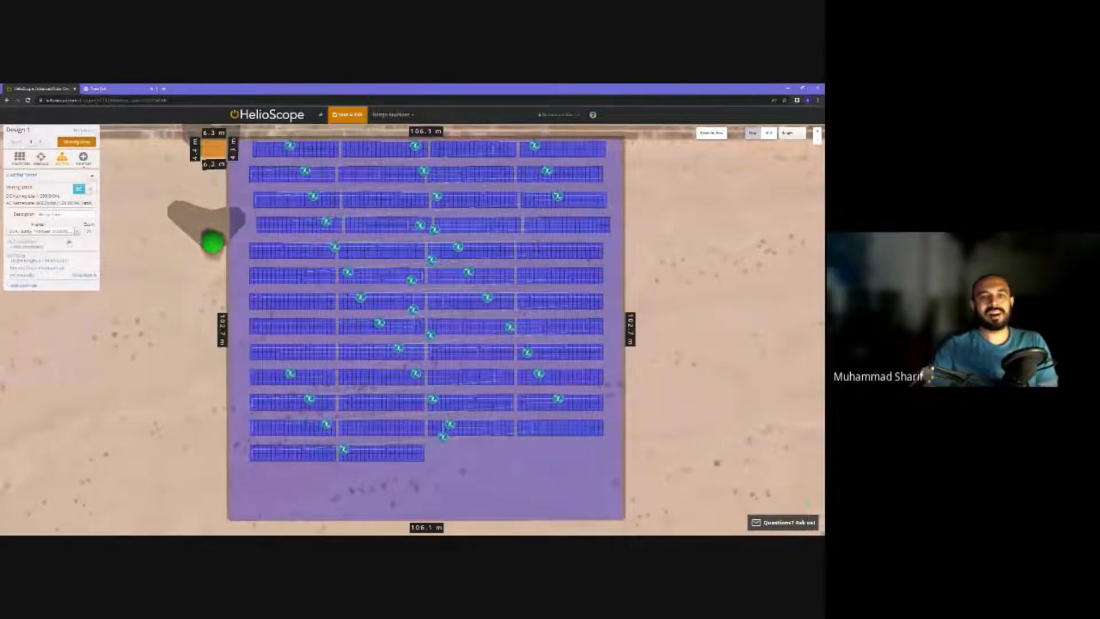
{"action": "left_click_drag", "start_coordinate": [120, 329], "coordinate": [52, 367]}
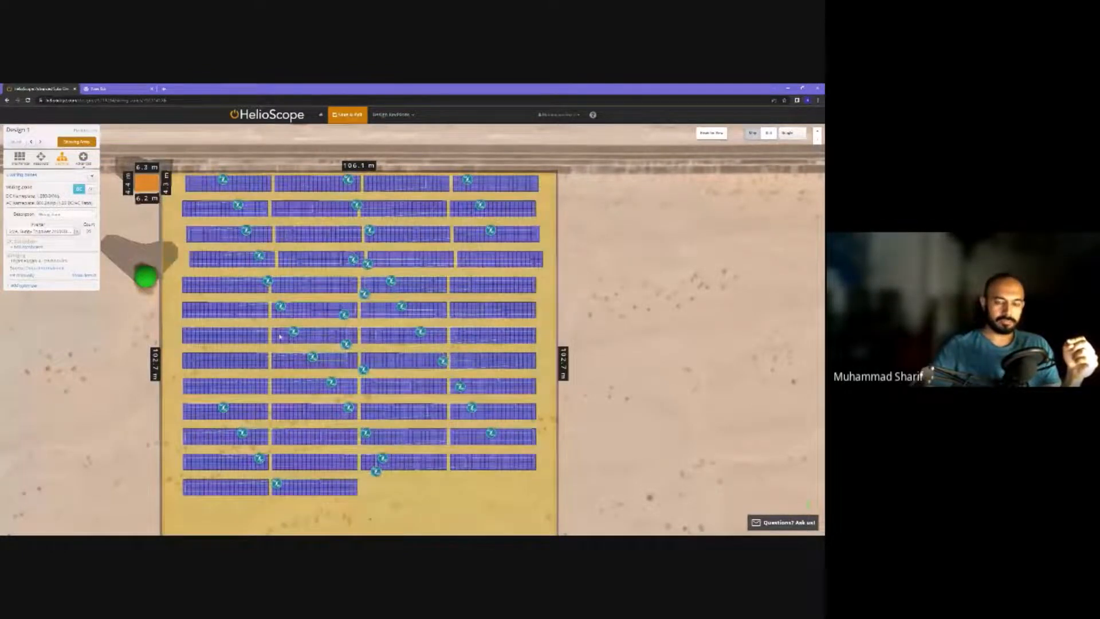
{"action": "scroll", "coordinate": [373, 341], "scroll_direction": "up", "scroll_amount": 2}
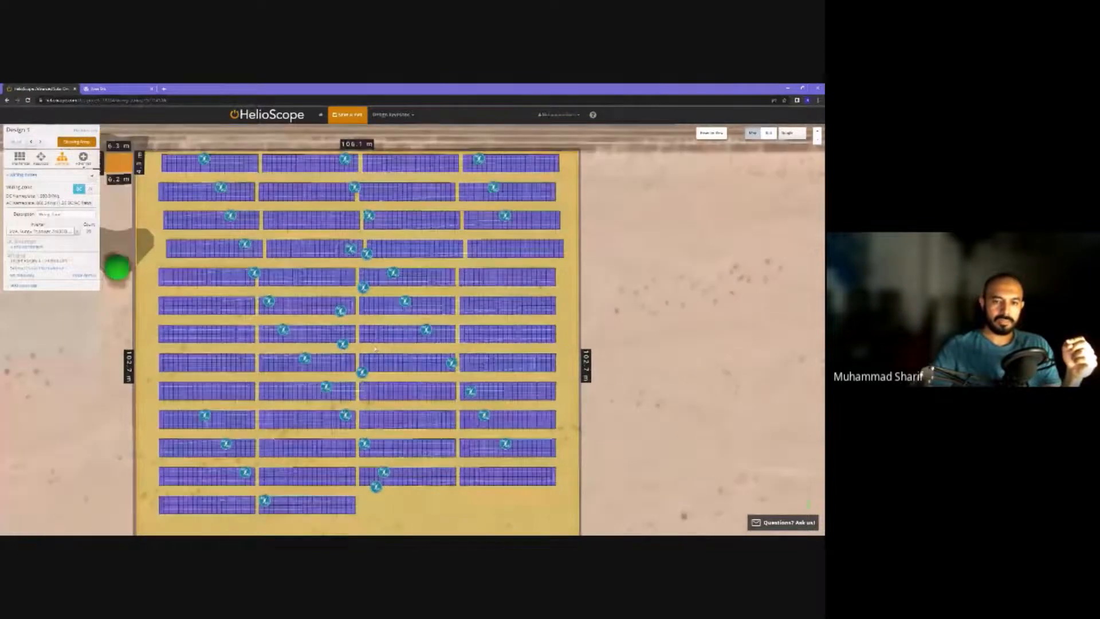
{"action": "scroll", "coordinate": [188, 275], "scroll_direction": "up", "scroll_amount": 3}
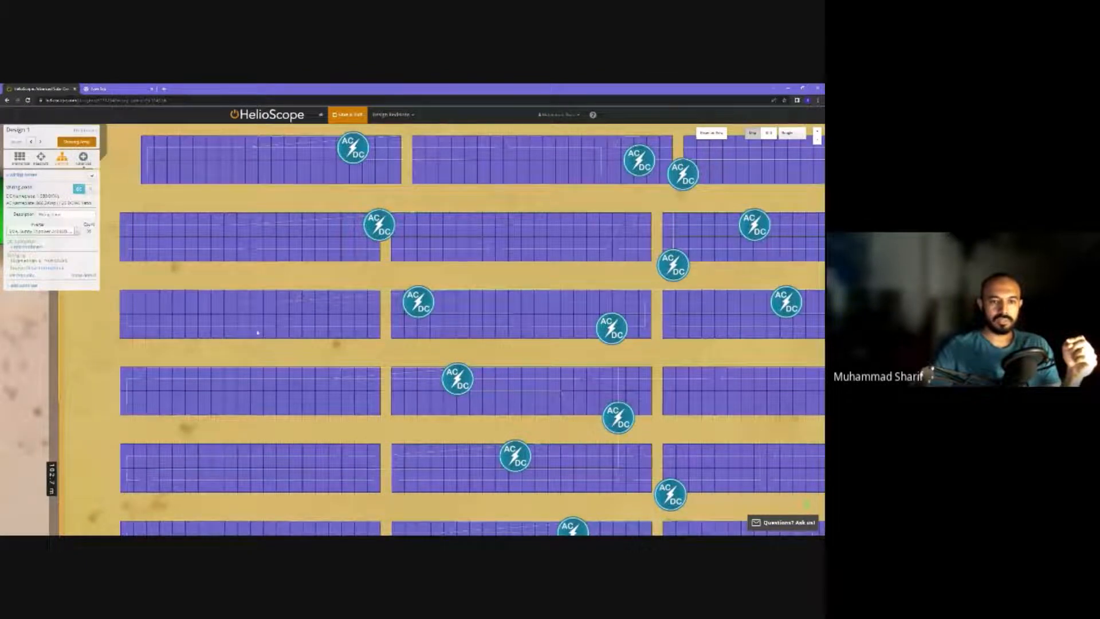
{"action": "scroll", "coordinate": [258, 333], "scroll_direction": "down", "scroll_amount": 2}
{"action": "scroll", "coordinate": [266, 331], "scroll_direction": "down", "scroll_amount": 2}
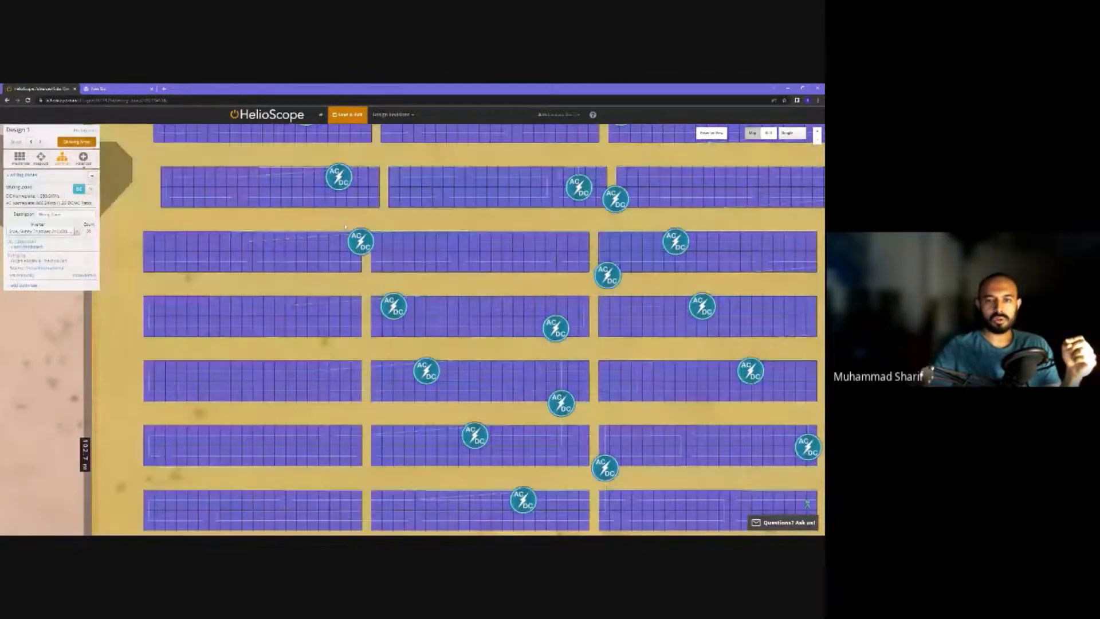
{"action": "scroll", "coordinate": [462, 240], "scroll_direction": "down", "scroll_amount": 3}
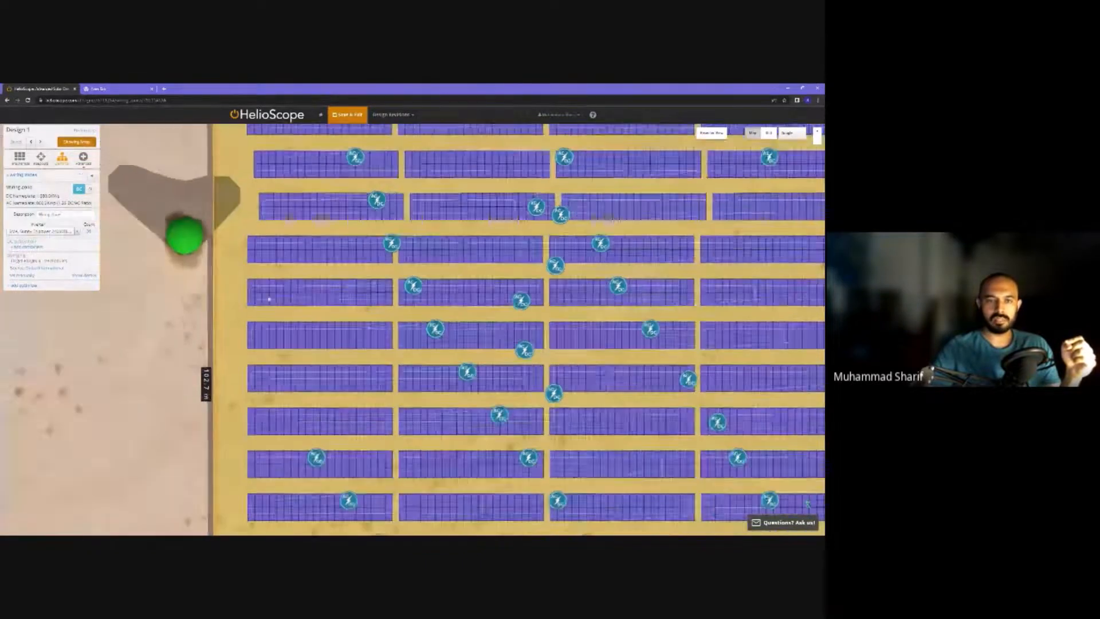
- Move the two westernmost inverters of the northernmost module row out to the north edge of the field segment
{"action": "scroll", "coordinate": [269, 307], "scroll_direction": "down", "scroll_amount": 2}
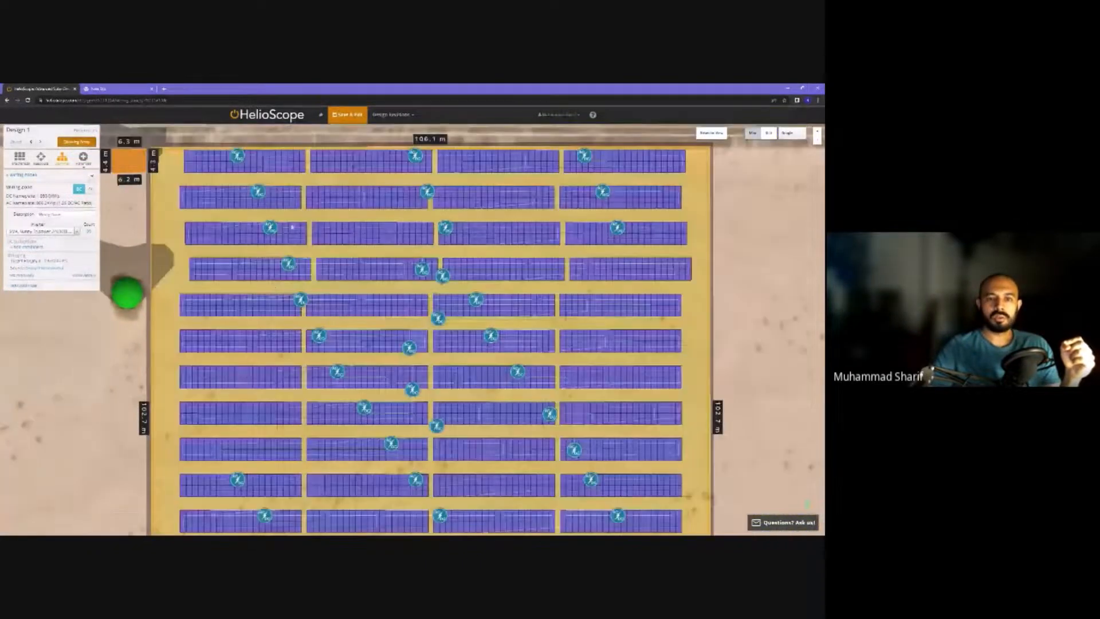
{"action": "mouse_move", "coordinate": [269, 227]}
{"action": "left_mouse_down"}
{"action": "mouse_move", "coordinate": [280, 214]}
{"action": "mouse_move", "coordinate": [270, 227]}
{"action": "left_mouse_up"}
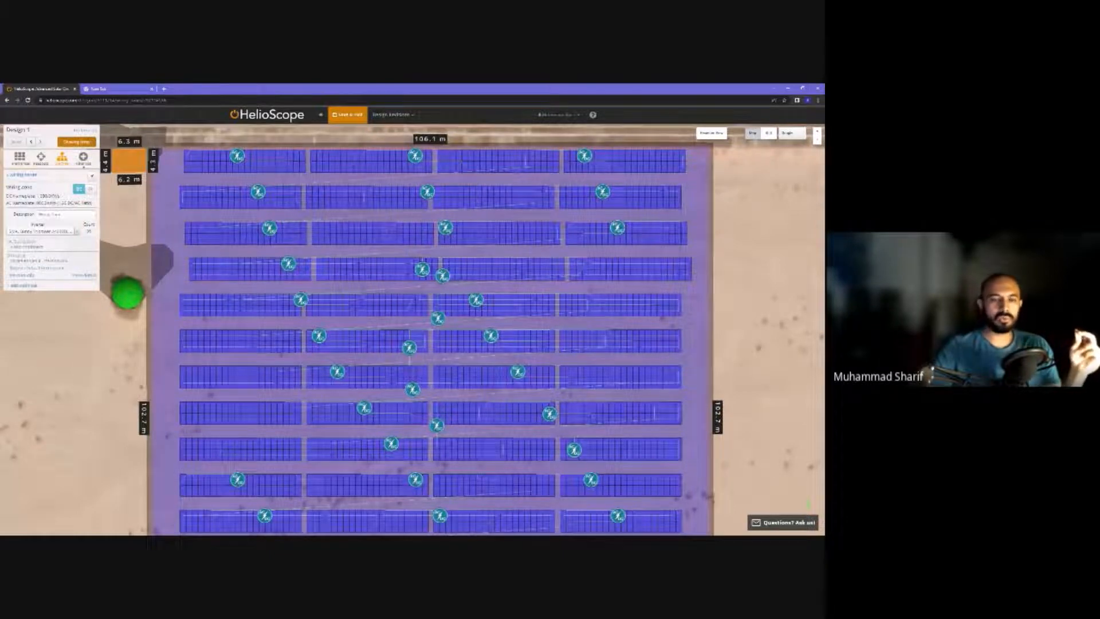
{"action": "scroll", "coordinate": [281, 244], "scroll_direction": "down", "scroll_amount": 2}
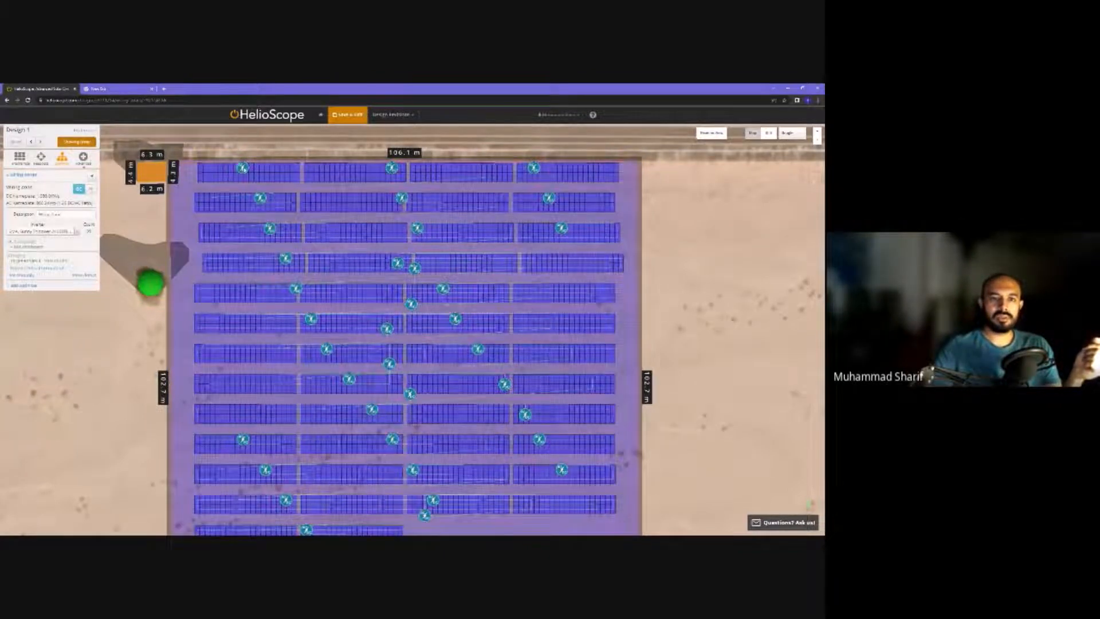
{"action": "left_click_drag", "start_coordinate": [244, 169], "coordinate": [260, 151]}
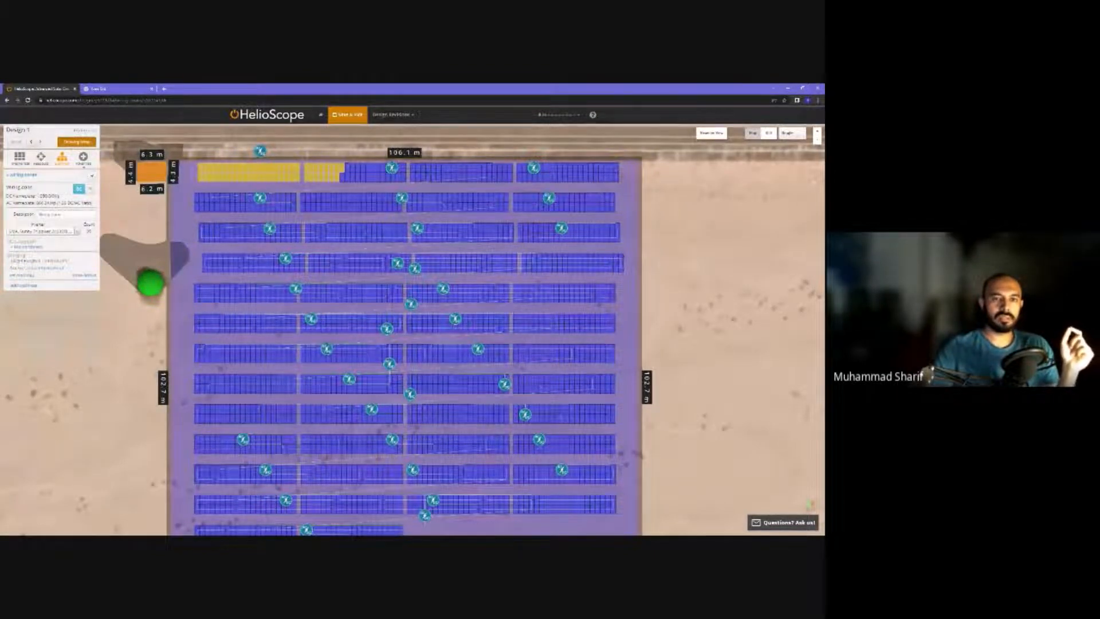
{"action": "left_click_drag", "start_coordinate": [260, 151], "coordinate": [254, 155]}
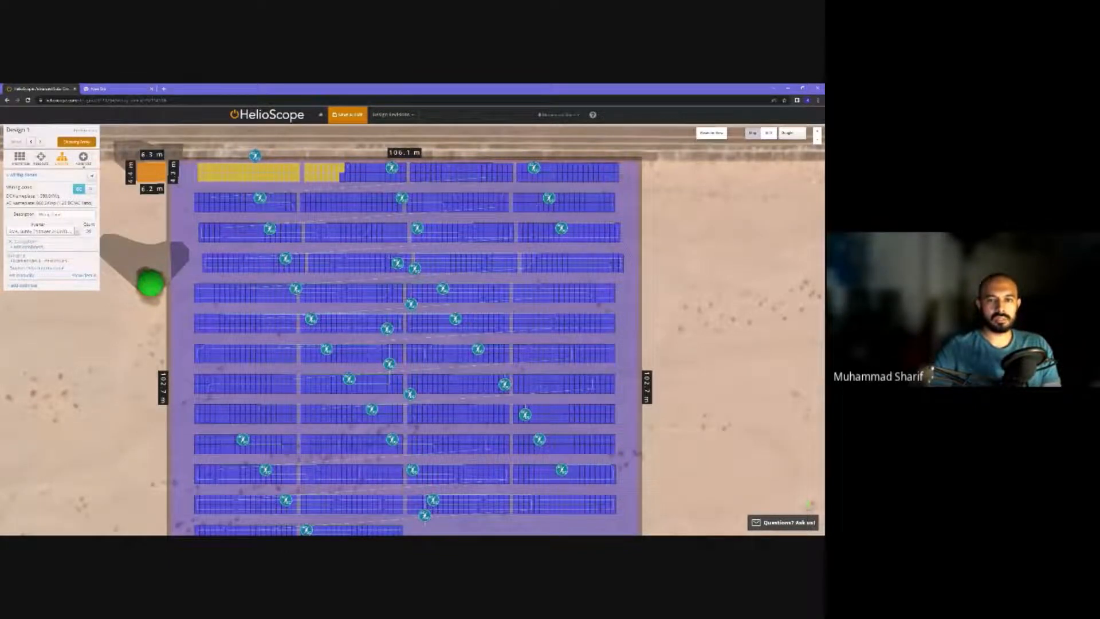
{"action": "left_click_drag", "start_coordinate": [255, 155], "coordinate": [256, 159]}
{"action": "left_click_drag", "start_coordinate": [392, 168], "coordinate": [430, 154]}
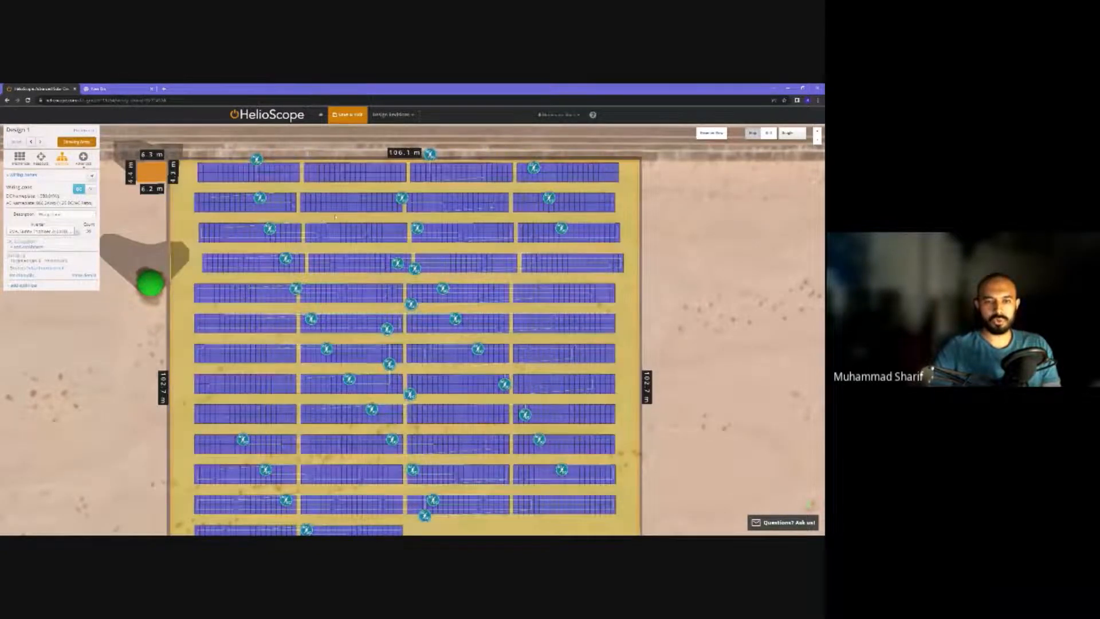
- Examine the string routing across the rows, view the list of wiring zones and reopen the existing wiring zone
{"action": "scroll", "coordinate": [201, 196], "scroll_direction": "up", "scroll_amount": 1}
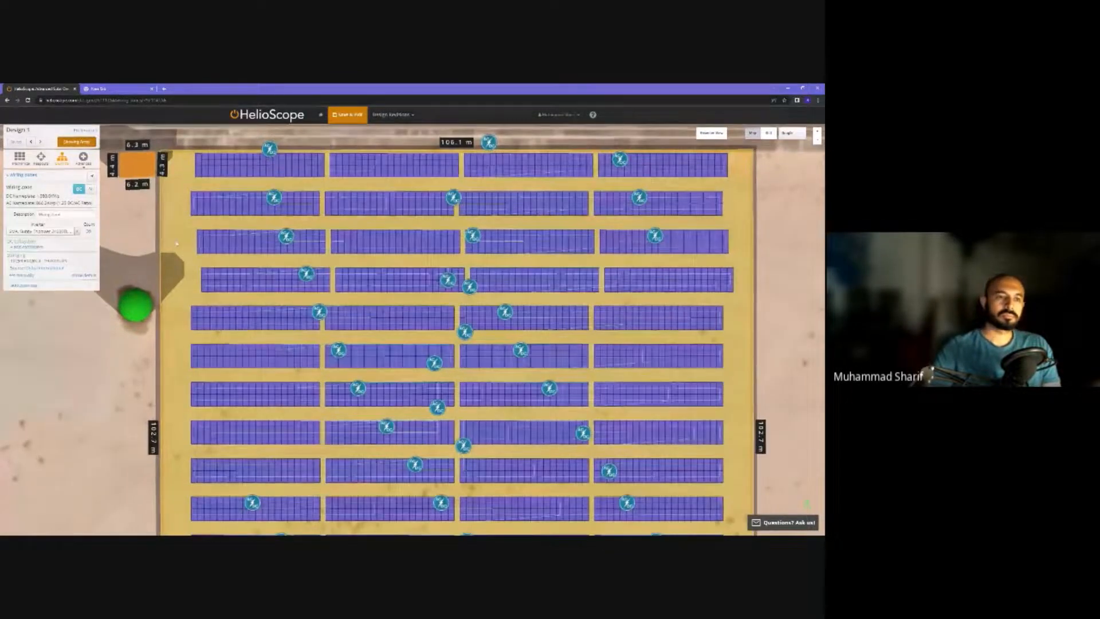
{"action": "left_click", "coordinate": [177, 243]}
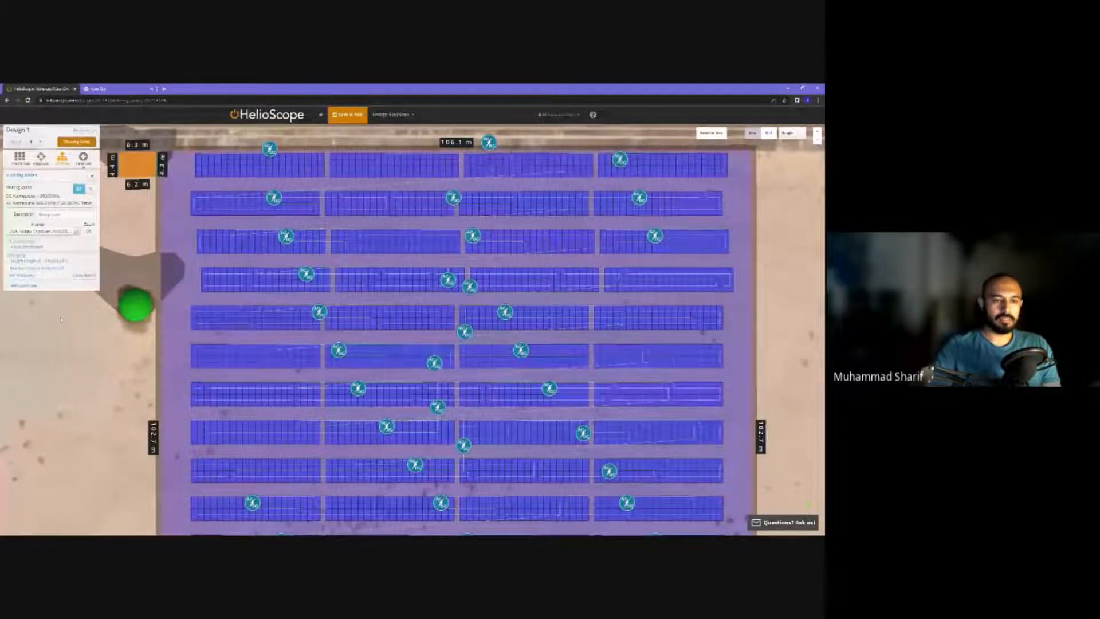
{"action": "scroll", "coordinate": [79, 346], "scroll_direction": "down", "scroll_amount": 1}
{"action": "scroll", "coordinate": [78, 346], "scroll_direction": "down", "scroll_amount": 1}
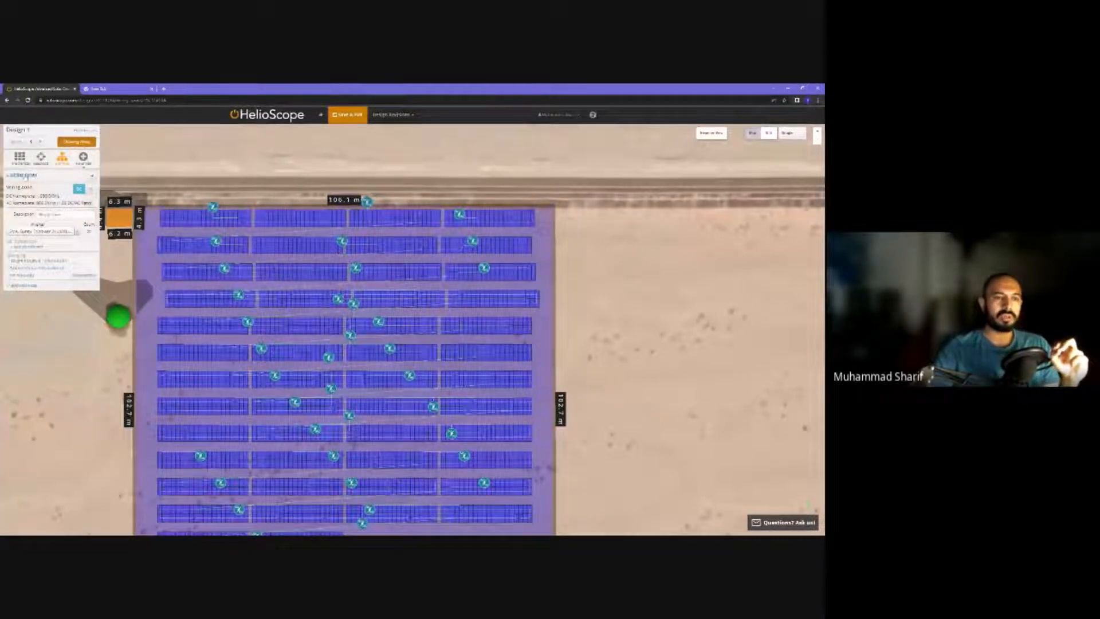
{"action": "left_click", "coordinate": [25, 176]}
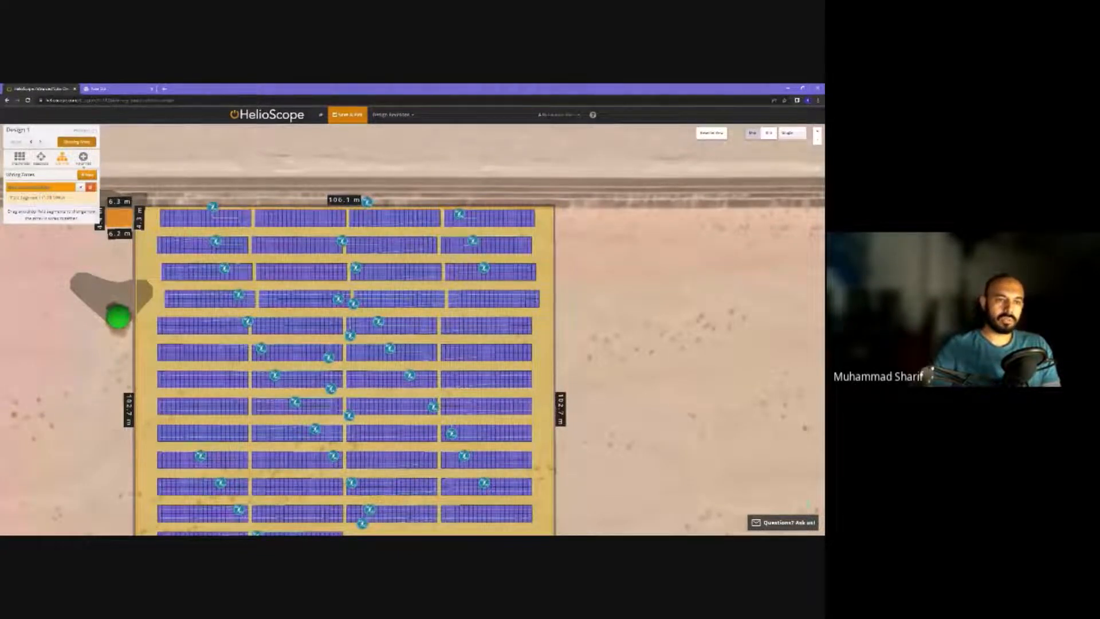
{"action": "left_click", "coordinate": [39, 187]}
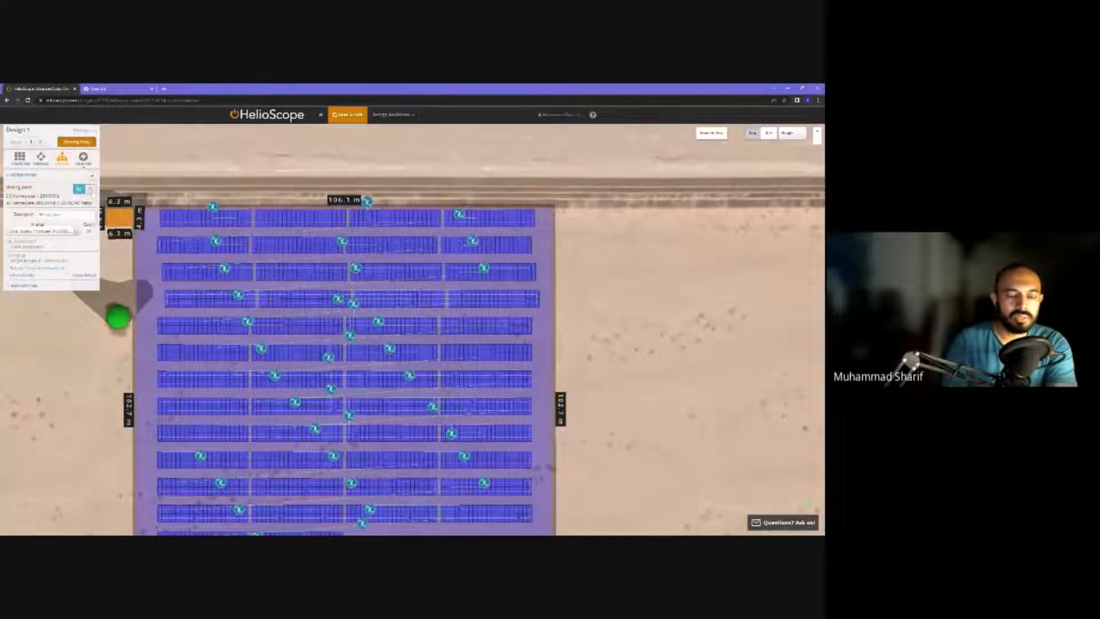
- Search for Huawei inverters and assign a Huawei model as the wiring zone's inverter
{"action": "left_click", "coordinate": [29, 214]}
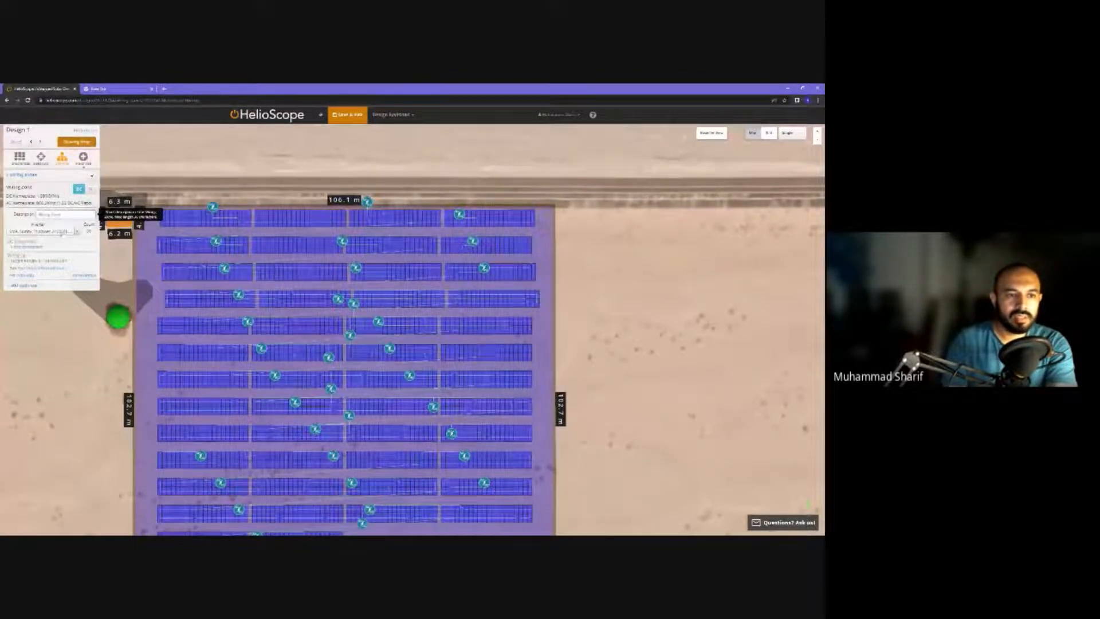
{"action": "left_click", "coordinate": [43, 231]}
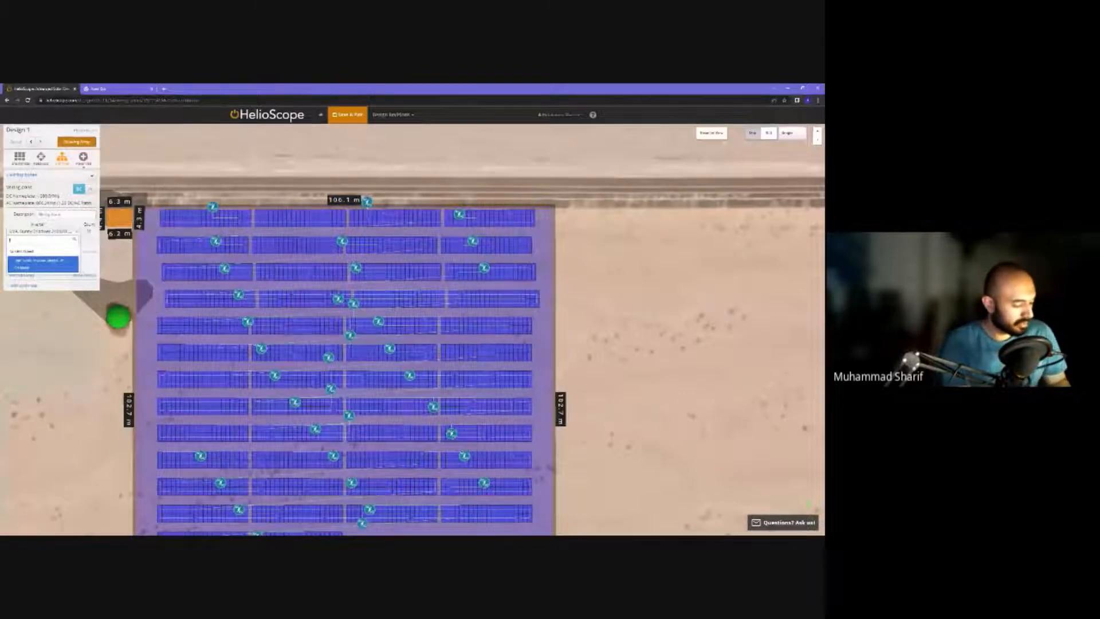
{"action": "type", "text": "huawei"}
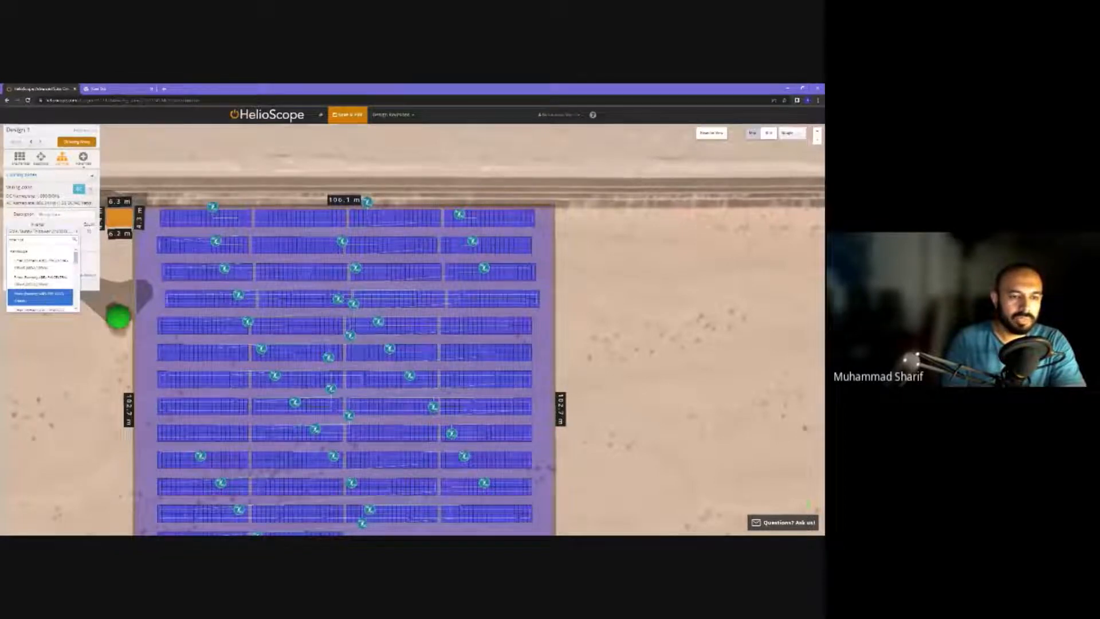
{"action": "left_click", "coordinate": [42, 300]}
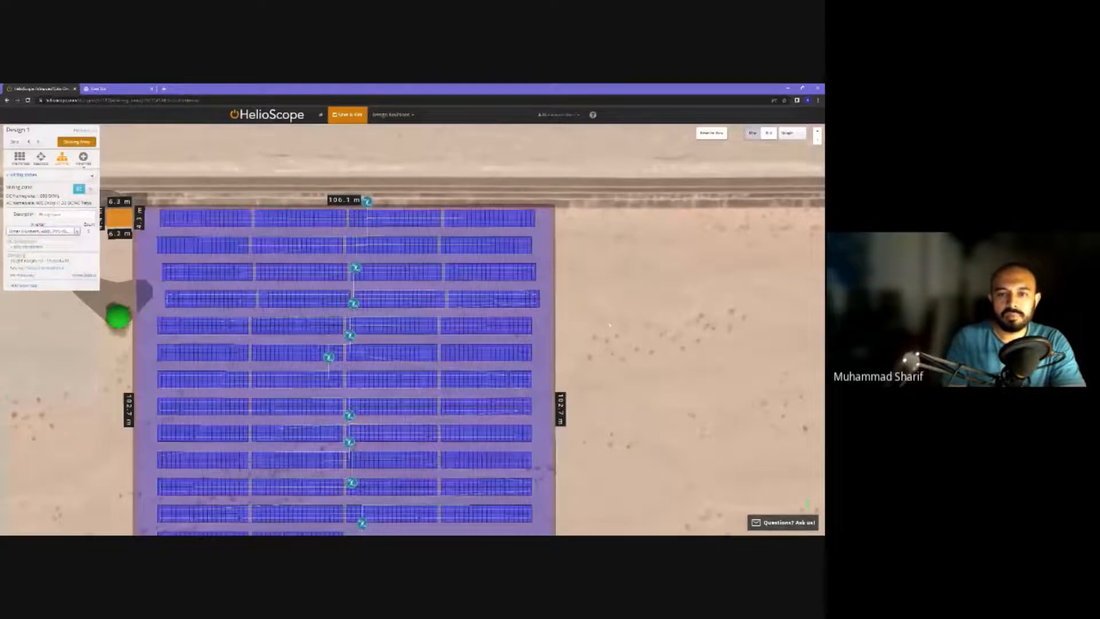
- Line up the remaining inverters along the central north-south aisle, placing them in the gaps between module rows
{"action": "left_click_drag", "start_coordinate": [314, 309], "coordinate": [290, 254]}
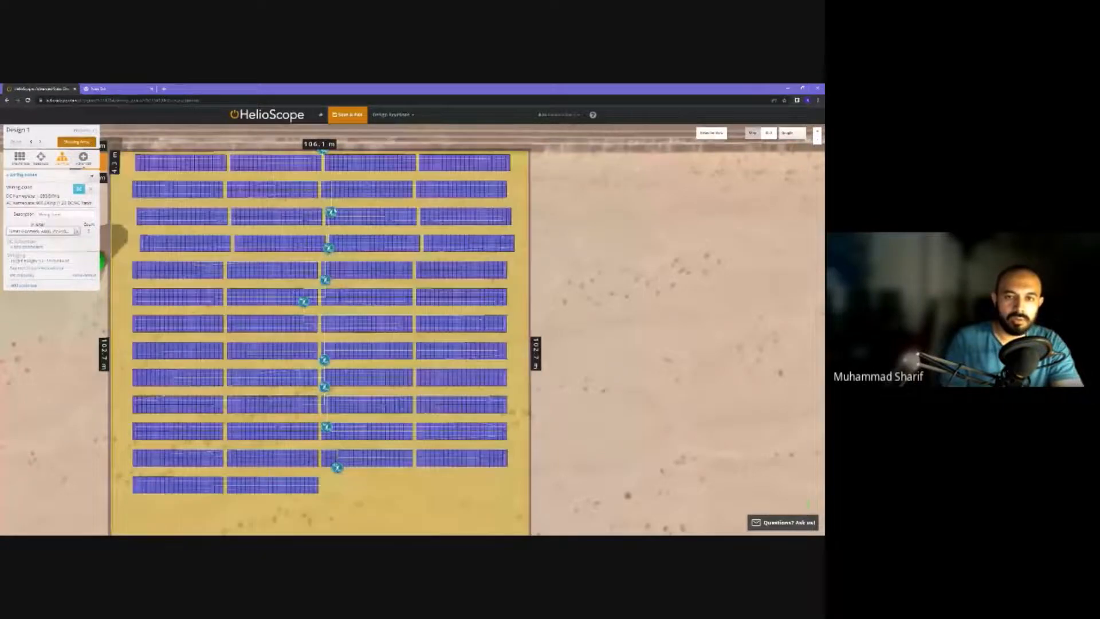
{"action": "left_click_drag", "start_coordinate": [330, 213], "coordinate": [323, 202]}
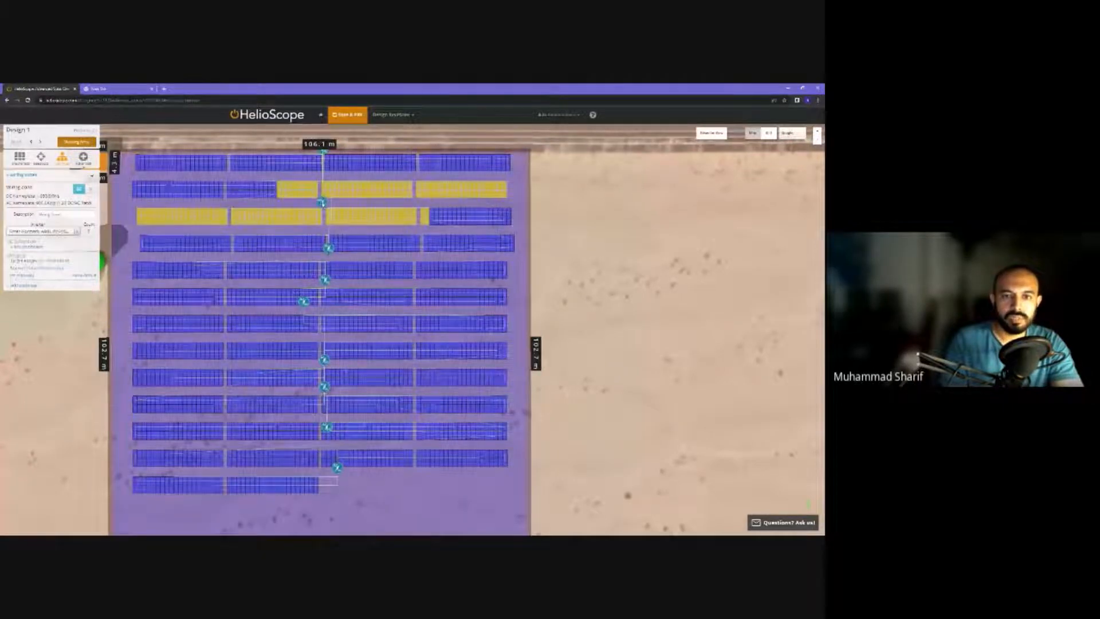
{"action": "left_click_drag", "start_coordinate": [329, 248], "coordinate": [323, 342]}
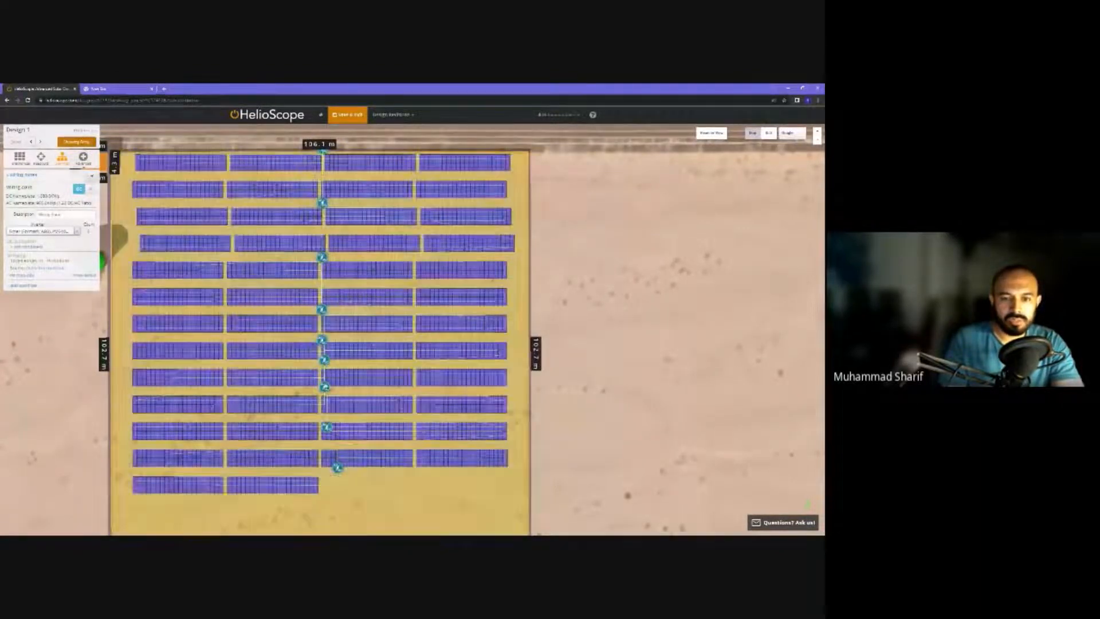
{"action": "left_click_drag", "start_coordinate": [324, 390], "coordinate": [323, 365]}
{"action": "left_click_drag", "start_coordinate": [326, 427], "coordinate": [325, 418]}
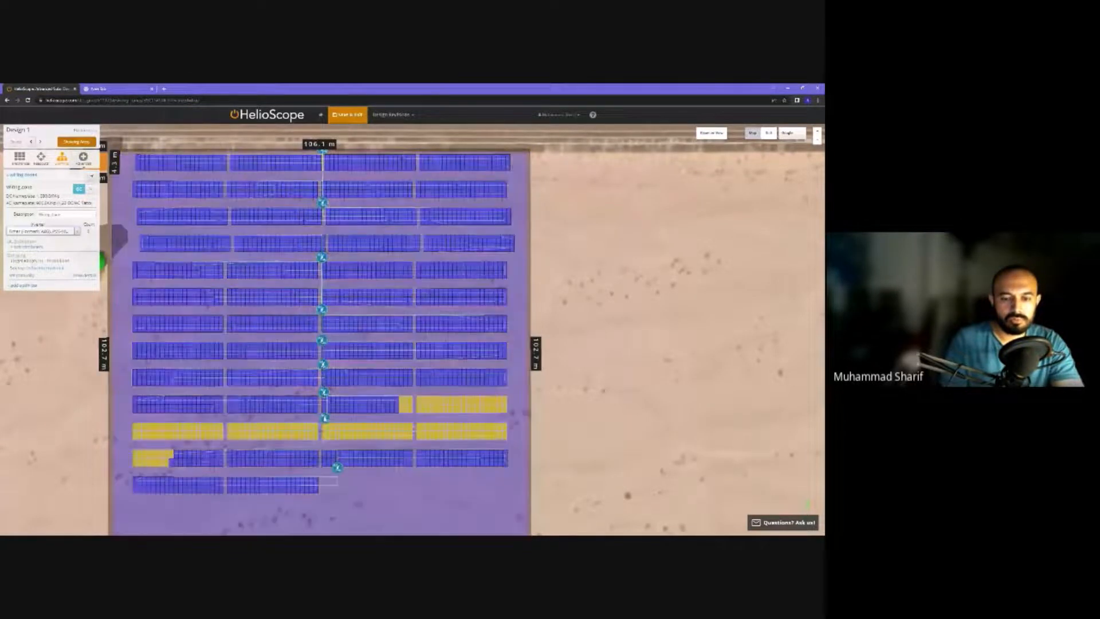
{"action": "left_click_drag", "start_coordinate": [338, 468], "coordinate": [324, 444]}
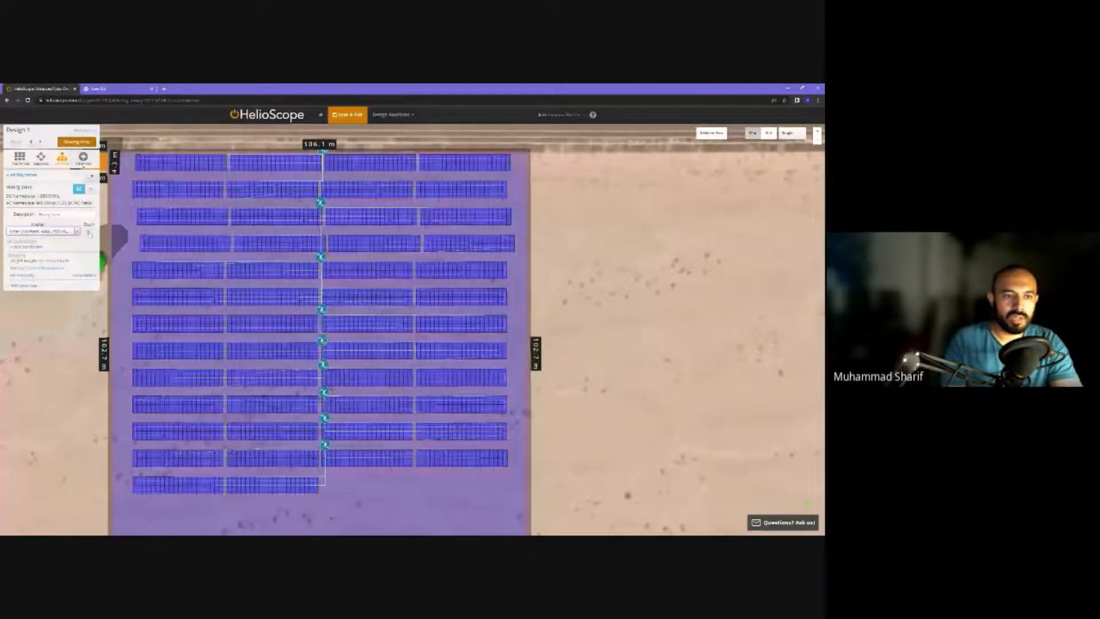
- Take the wiring zone's inverter count off automatic and show the detailed stringing settings
{"action": "left_click", "coordinate": [89, 232]}
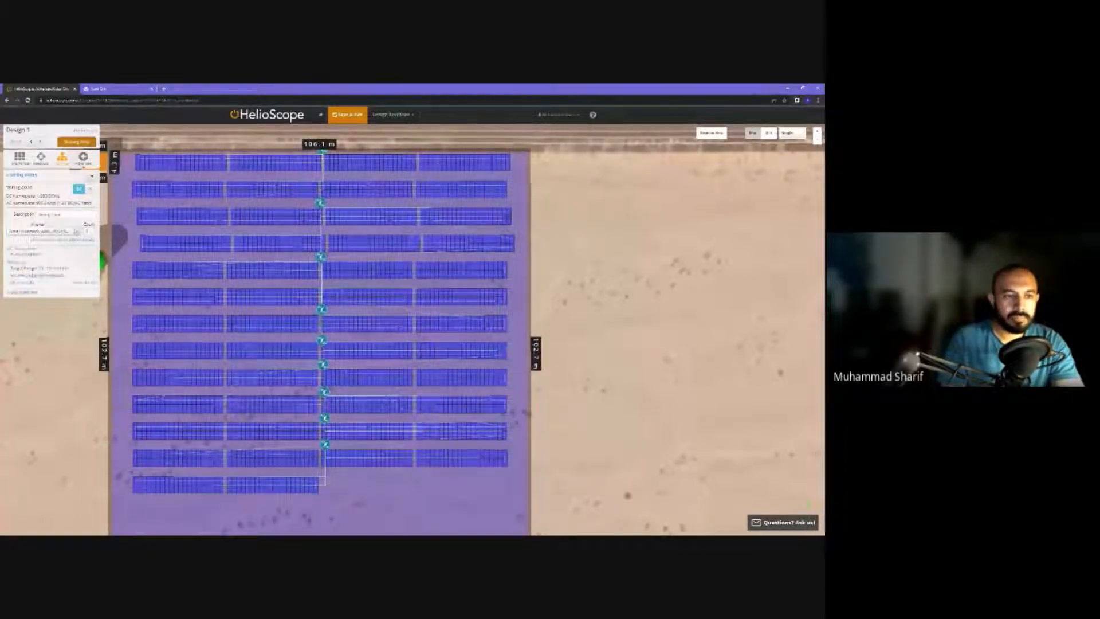
{"action": "left_click_drag", "start_coordinate": [10, 268], "coordinate": [64, 269]}
{"action": "left_click", "coordinate": [63, 269]}
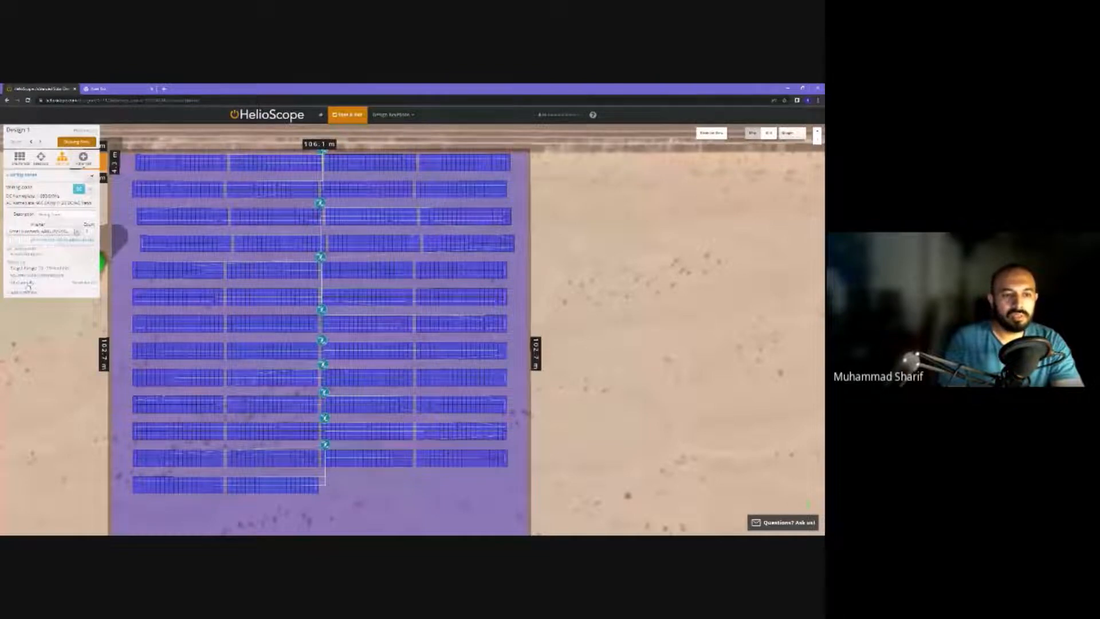
{"action": "left_click", "coordinate": [84, 282]}
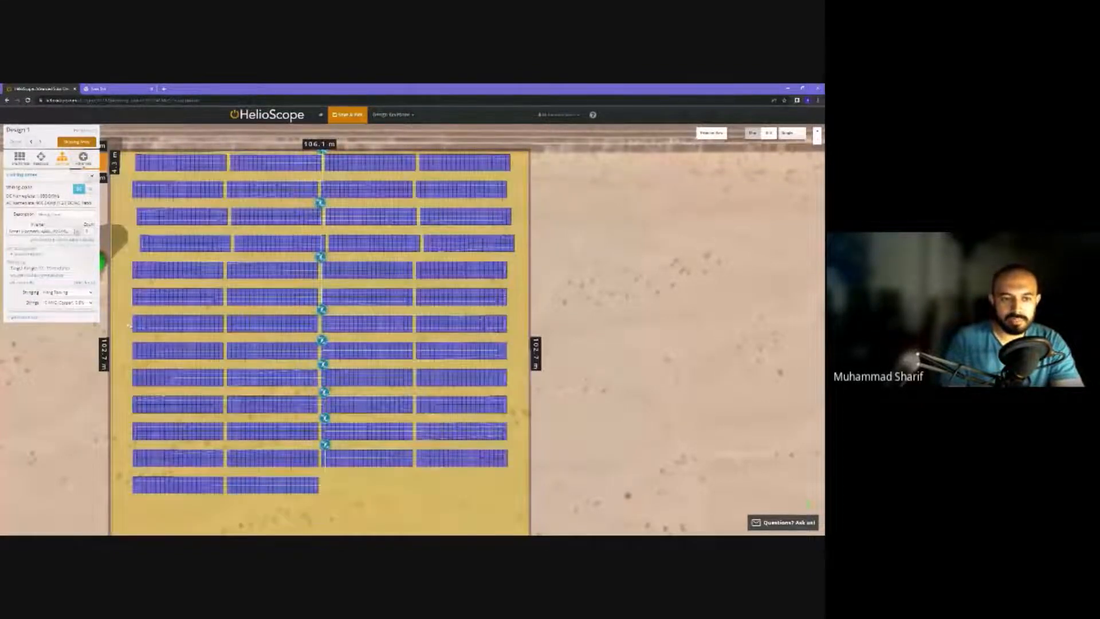
- Try Up and Down Racking as the stringing strategy and compare its string routing with Along Racking
{"action": "scroll", "coordinate": [144, 309], "scroll_direction": "up", "scroll_amount": 5}
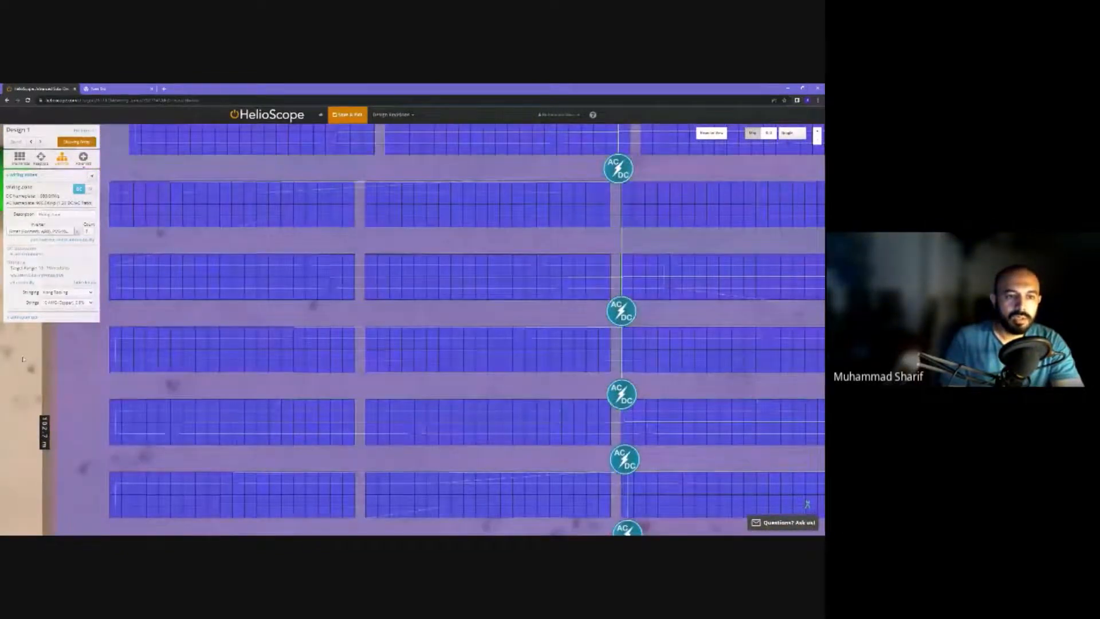
{"action": "left_click_drag", "start_coordinate": [199, 260], "coordinate": [232, 308]}
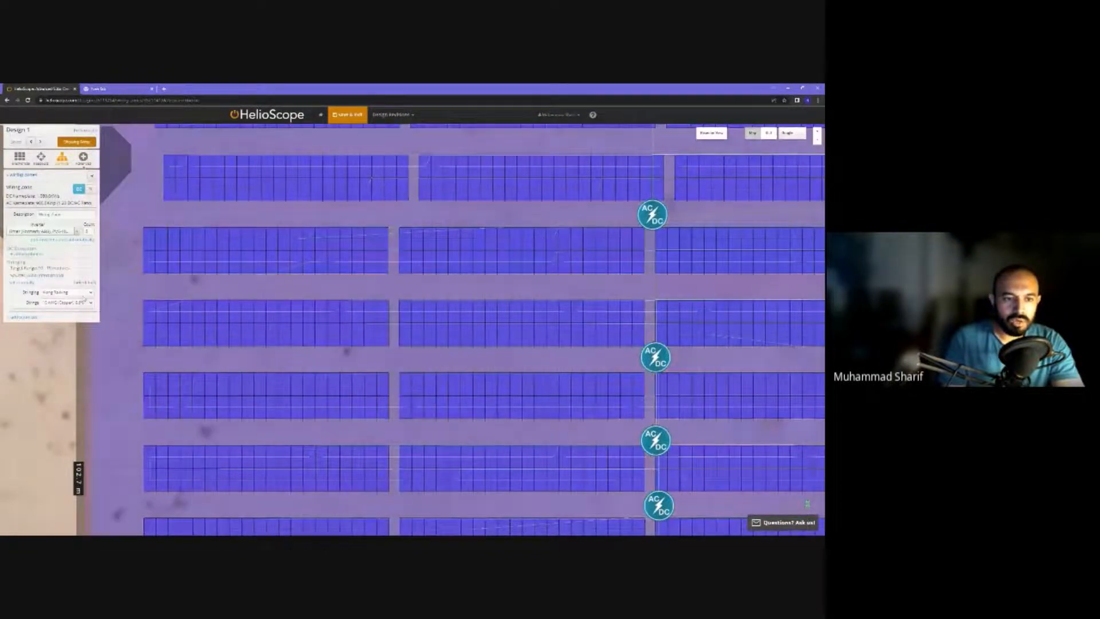
{"action": "left_click", "coordinate": [85, 293]}
{"action": "left_click", "coordinate": [81, 304]}
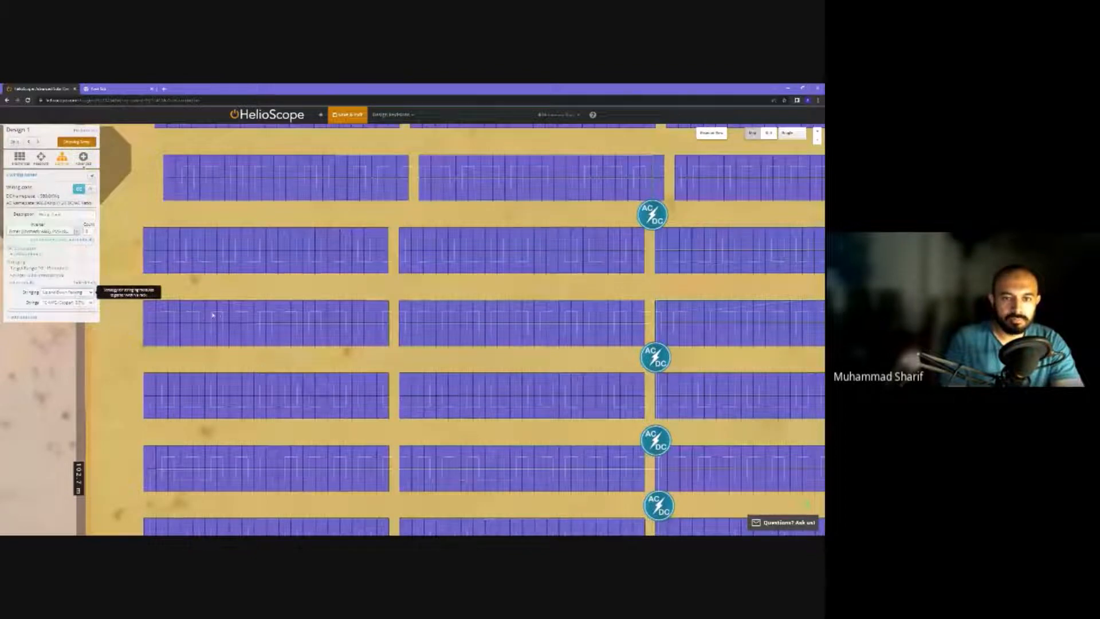
{"action": "scroll", "coordinate": [185, 311], "scroll_direction": "down", "scroll_amount": 4}
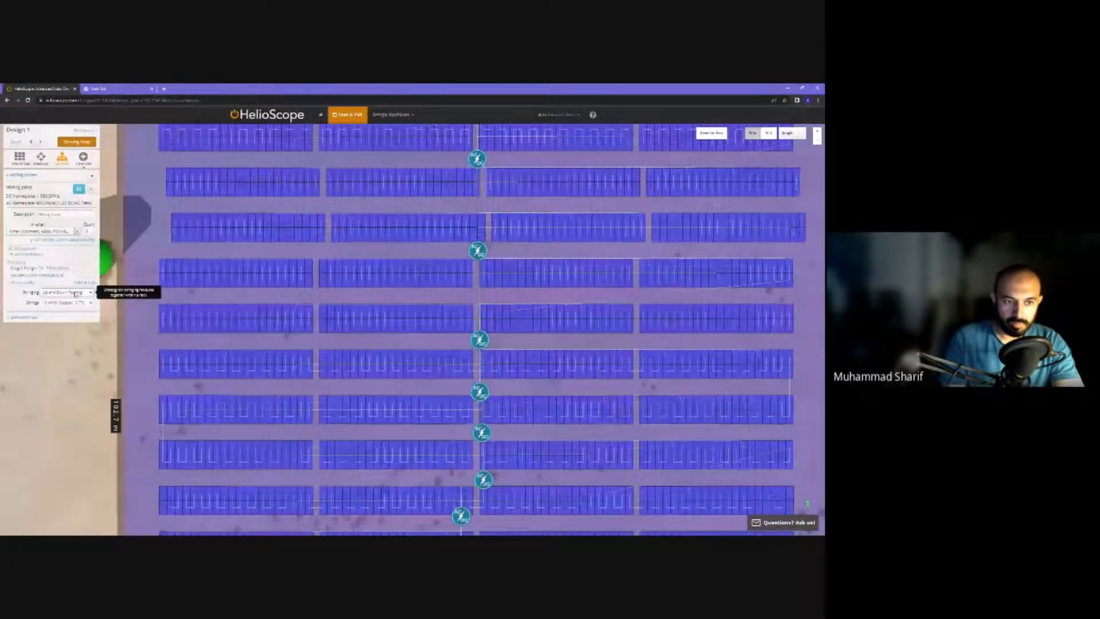
{"action": "left_click", "coordinate": [63, 299]}
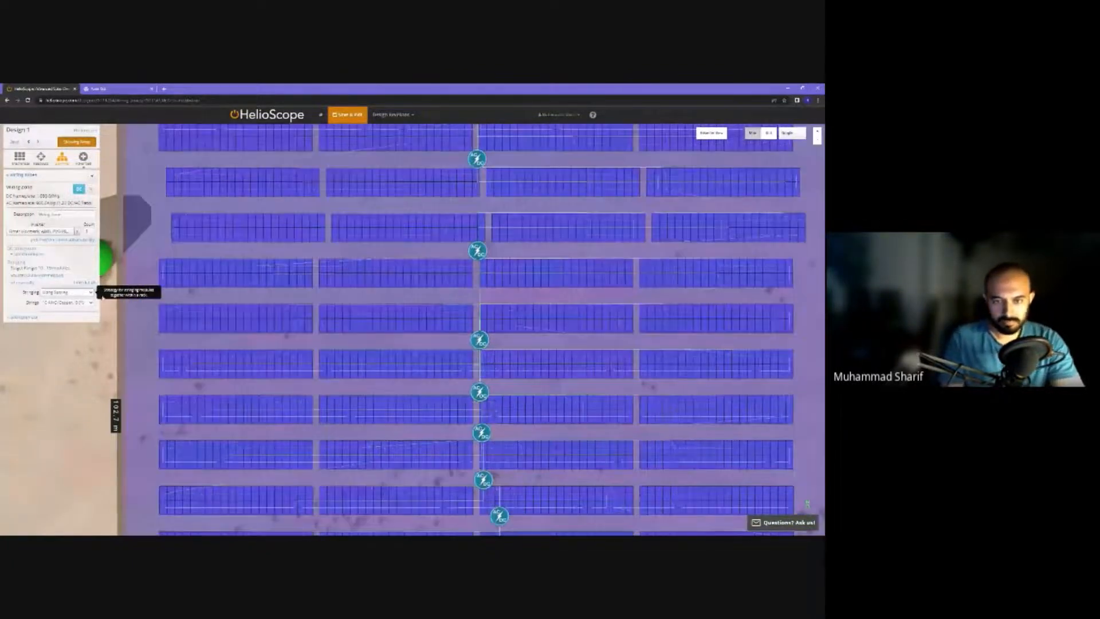
- Set the stringing strategy to Up and Down Racking and hide the detailed stringing settings
{"action": "left_click", "coordinate": [75, 293]}
{"action": "left_click", "coordinate": [78, 308]}
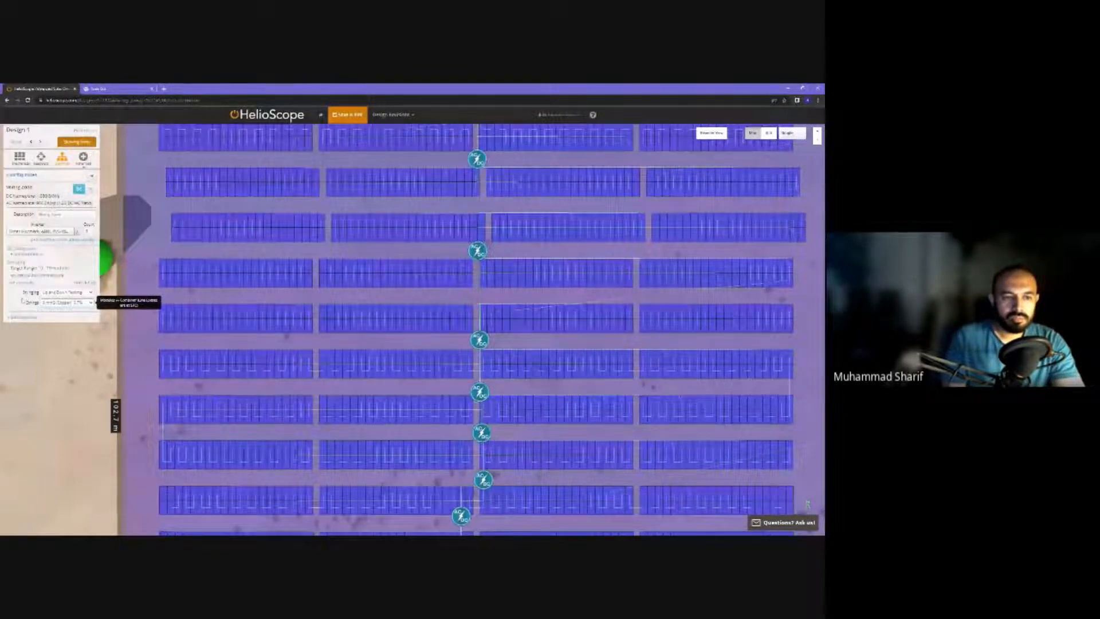
{"action": "left_click", "coordinate": [85, 282]}
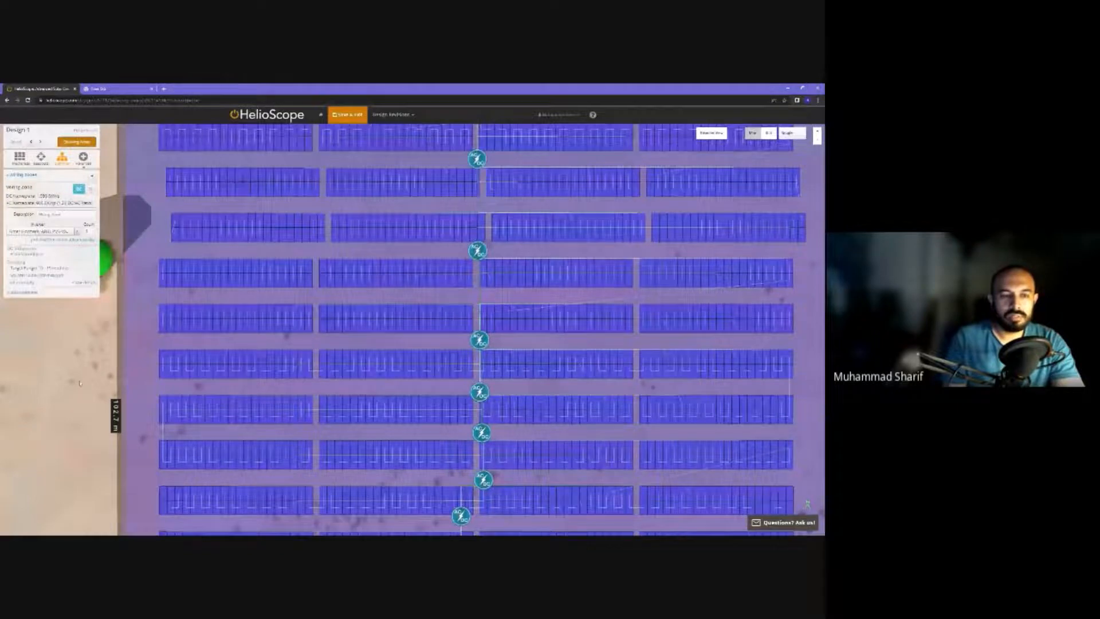
{"action": "scroll", "coordinate": [81, 383], "scroll_direction": "down", "scroll_amount": 4}
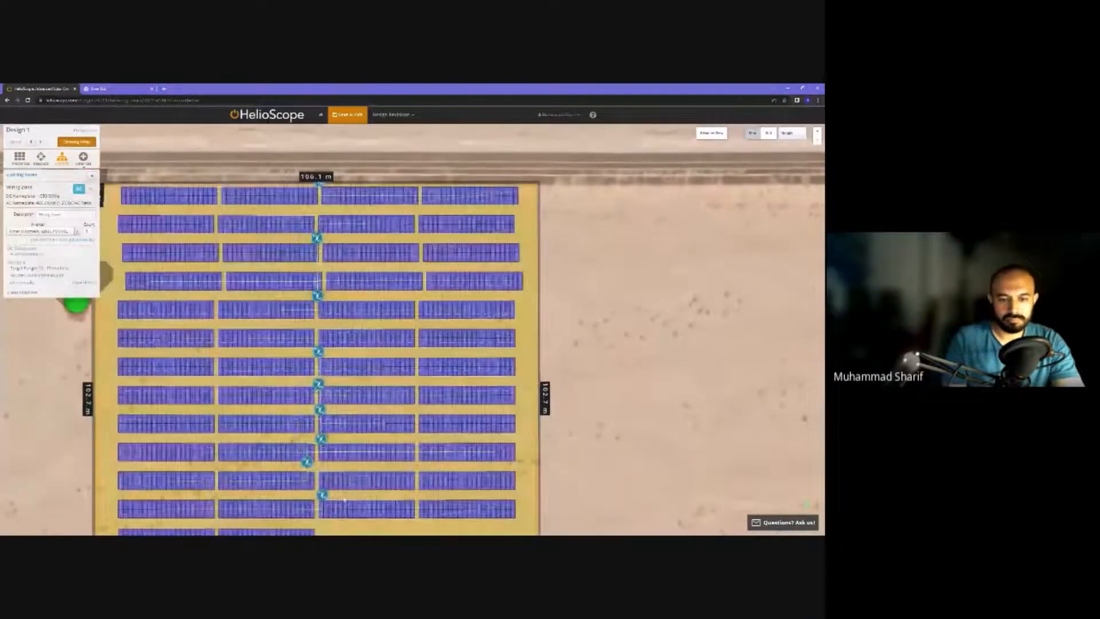
- Align the out-of-line inverter with the central inverter column and add an AC configuration to the wiring zone
{"action": "left_click_drag", "start_coordinate": [307, 462], "coordinate": [321, 467]}
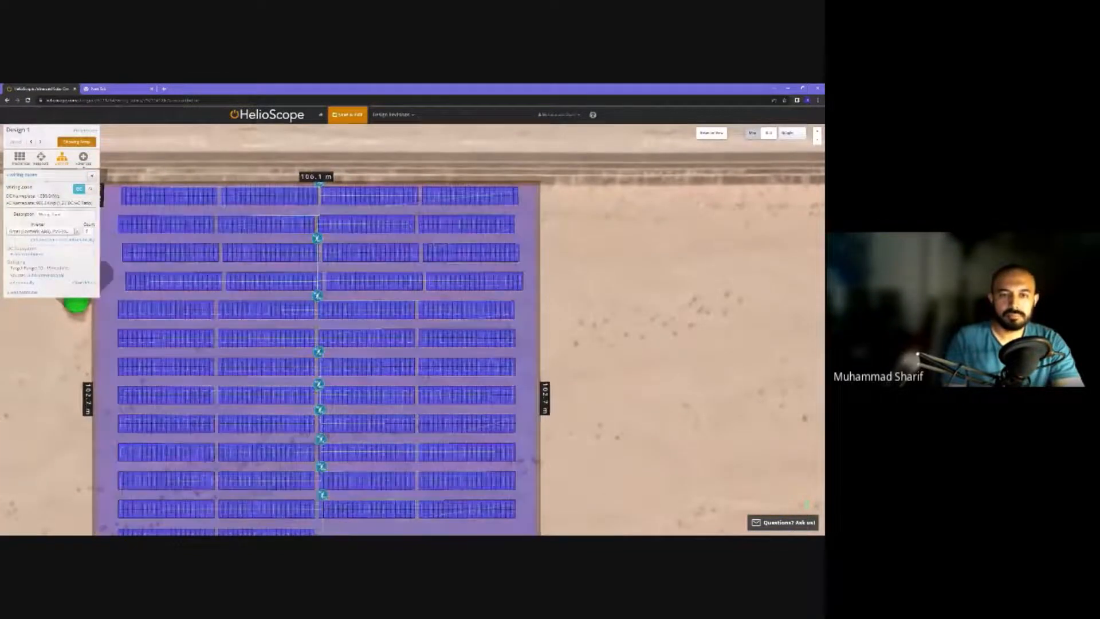
{"action": "left_click", "coordinate": [90, 189]}
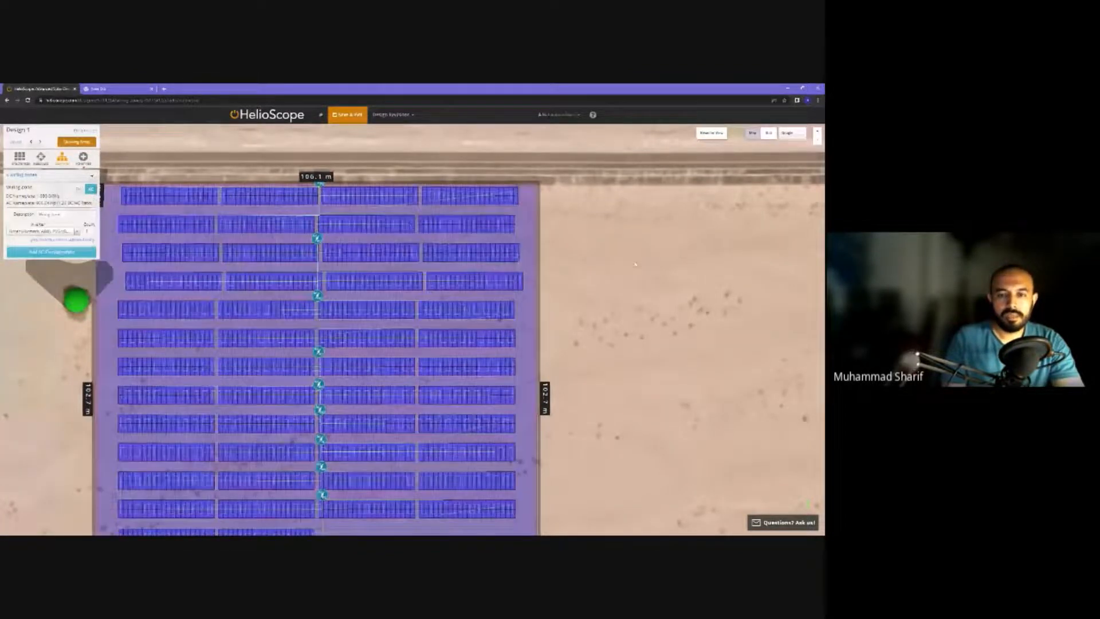
{"action": "left_click_drag", "start_coordinate": [549, 317], "coordinate": [566, 294]}
{"action": "scroll", "coordinate": [566, 293], "scroll_direction": "up", "scroll_amount": 1}
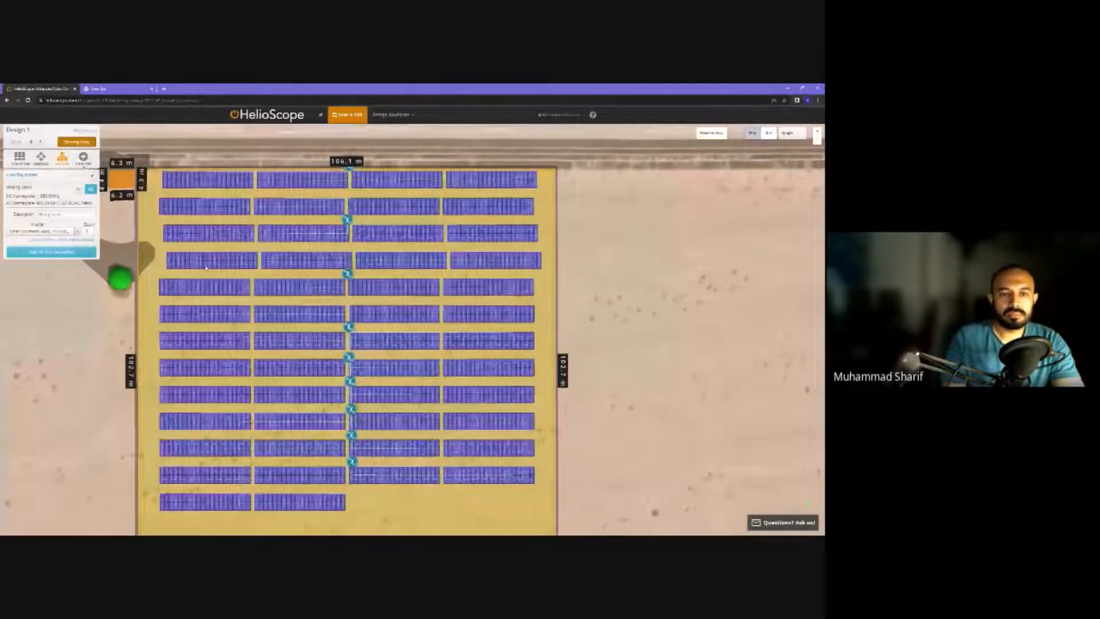
{"action": "left_click_drag", "start_coordinate": [126, 243], "coordinate": [126, 235]}
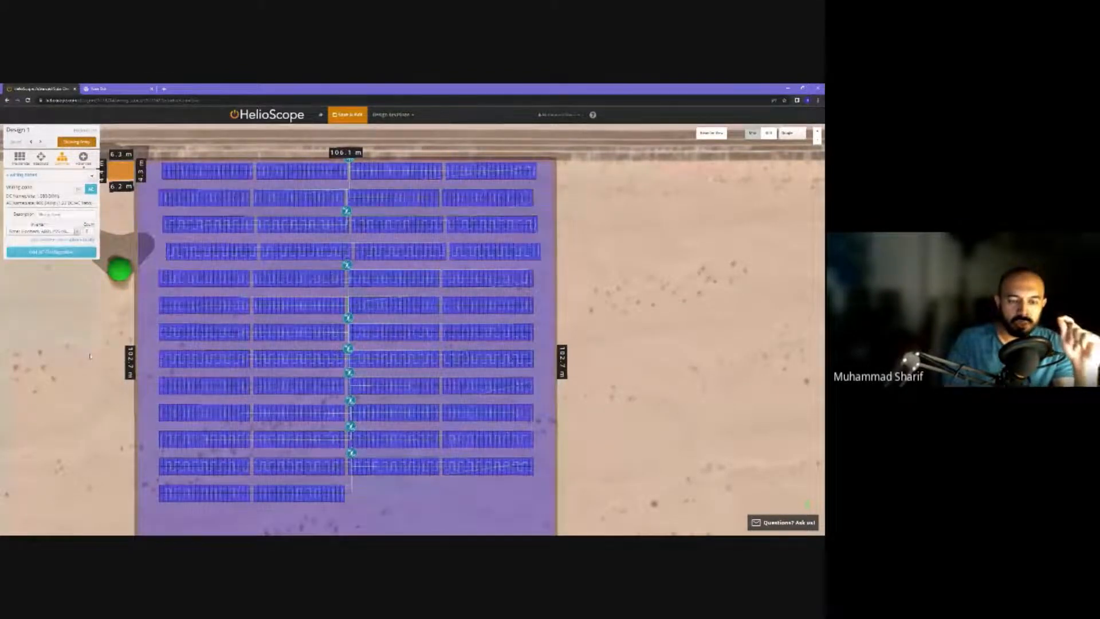
{"action": "left_click_drag", "start_coordinate": [90, 356], "coordinate": [94, 376]}
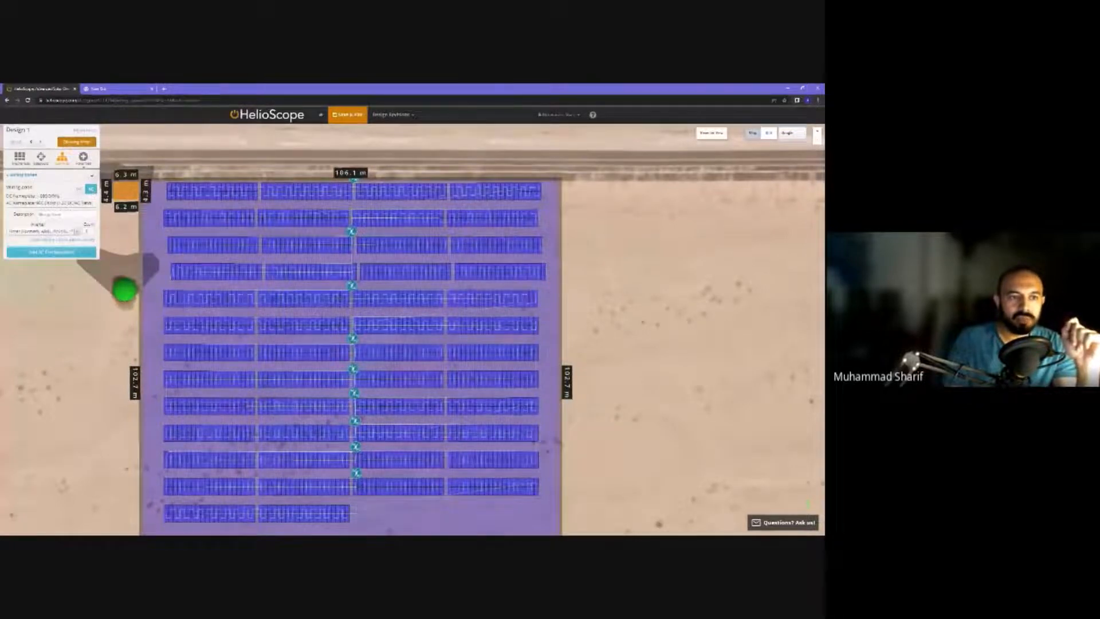
{"action": "left_click", "coordinate": [58, 253]}
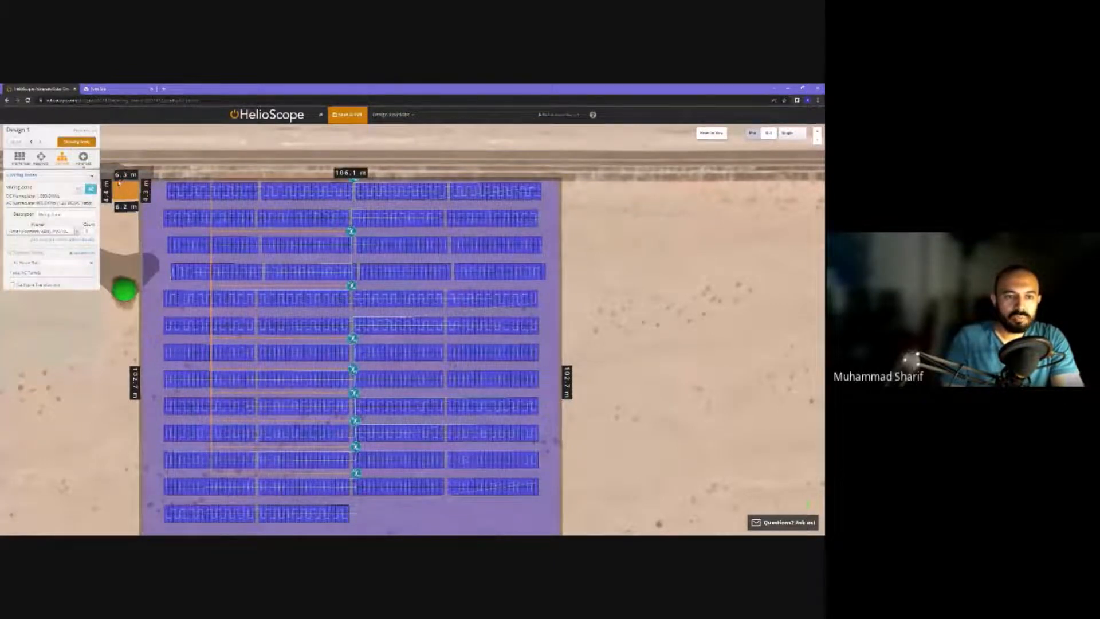
- Move the interconnect to the road edge, well outside the array and beyond the small orange block
{"action": "left_click_drag", "start_coordinate": [109, 205], "coordinate": [223, 271]}
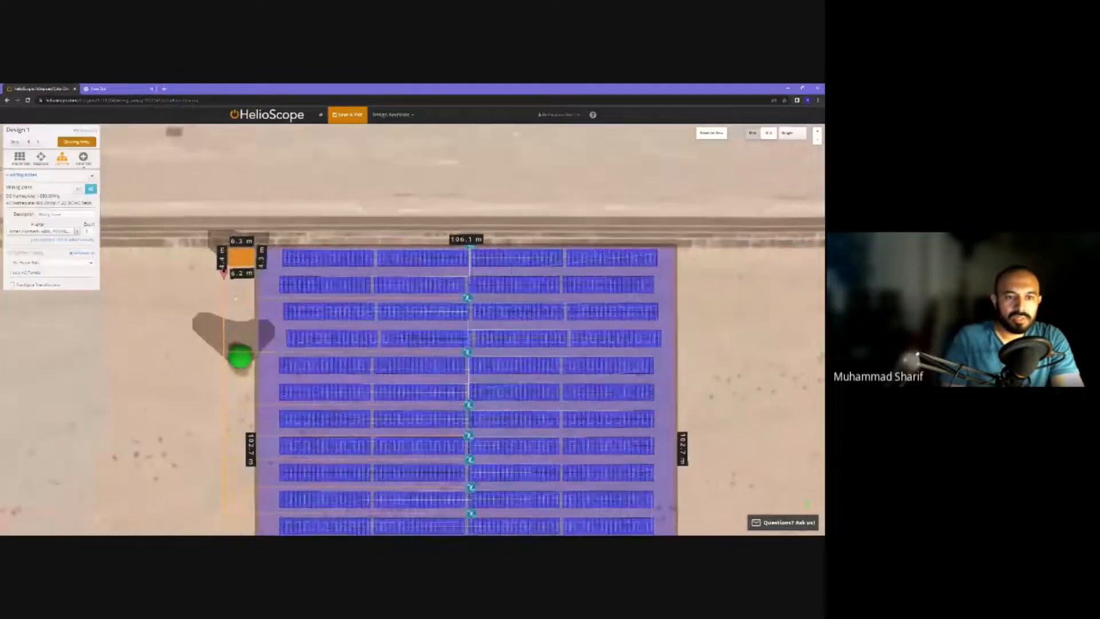
{"action": "left_click_drag", "start_coordinate": [113, 253], "coordinate": [157, 242]}
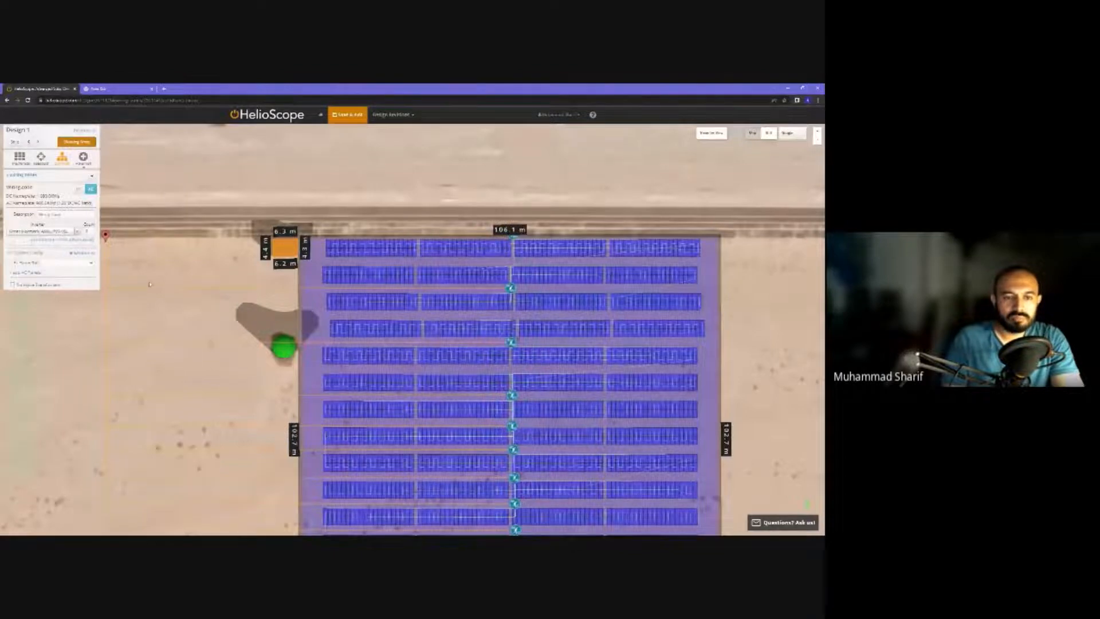
{"action": "left_click_drag", "start_coordinate": [149, 284], "coordinate": [153, 272]}
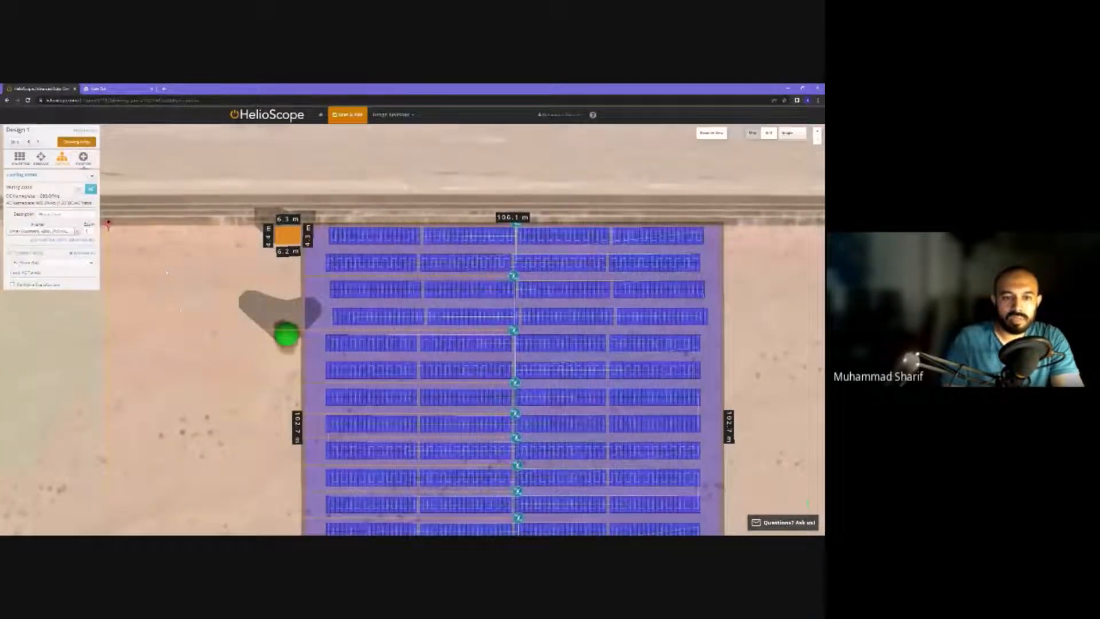
{"action": "left_click_drag", "start_coordinate": [169, 319], "coordinate": [152, 258]}
{"action": "scroll", "coordinate": [152, 258], "scroll_direction": "down", "scroll_amount": 2}
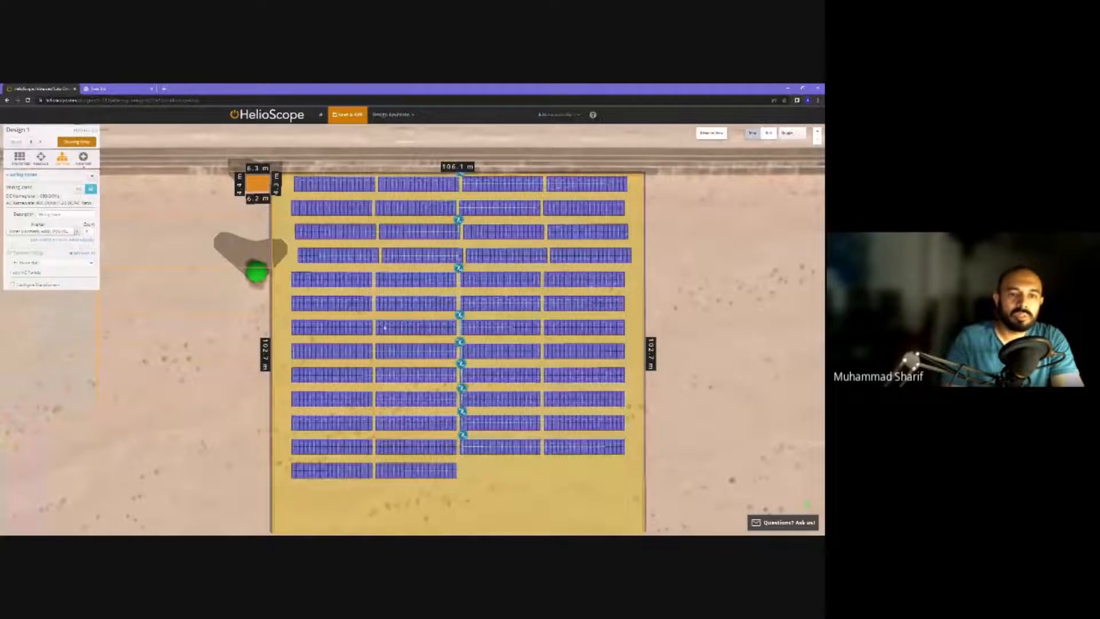
{"action": "left_click_drag", "start_coordinate": [223, 297], "coordinate": [235, 319]}
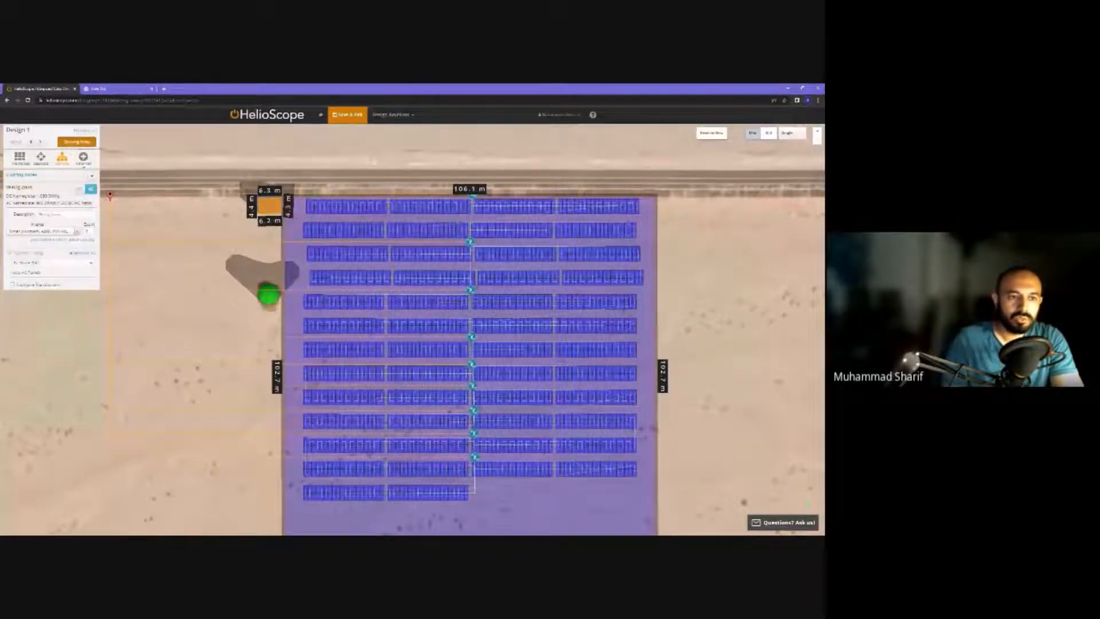
- Add AC panels to the wiring zone and place them inside the small orange block beside the array
{"action": "left_click", "coordinate": [24, 274]}
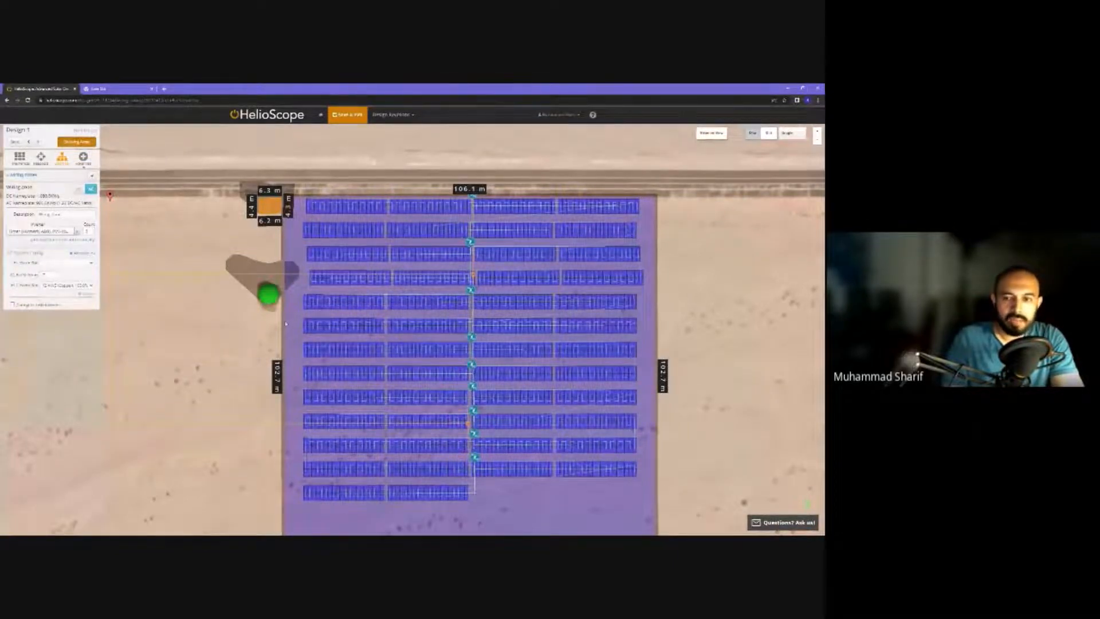
{"action": "scroll", "coordinate": [538, 309], "scroll_direction": "up", "scroll_amount": 3}
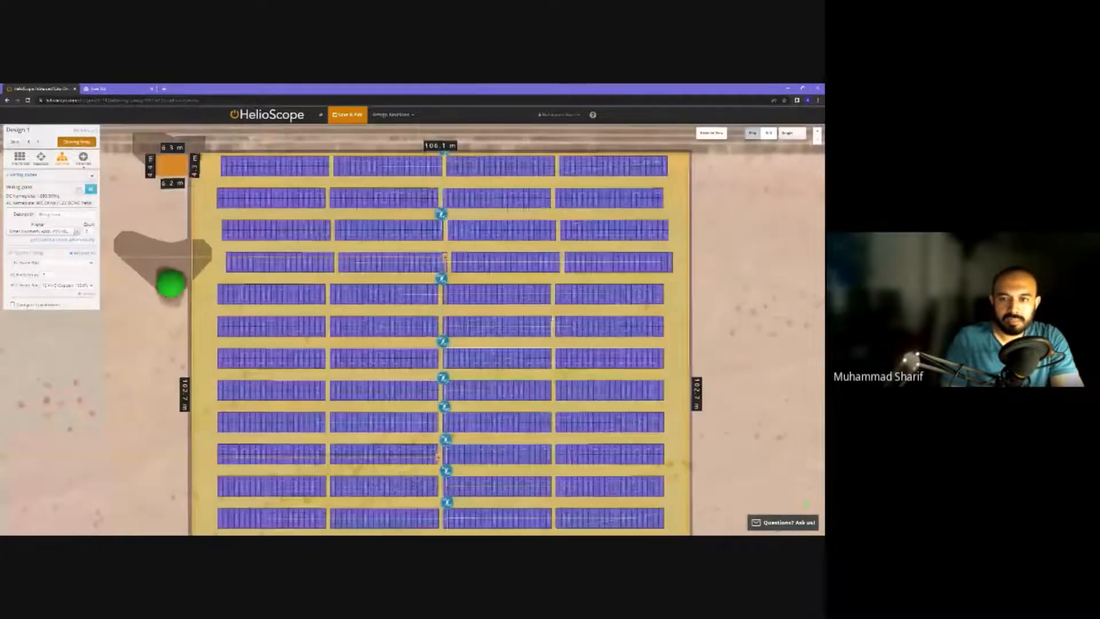
{"action": "scroll", "coordinate": [444, 257], "scroll_direction": "up", "scroll_amount": 3}
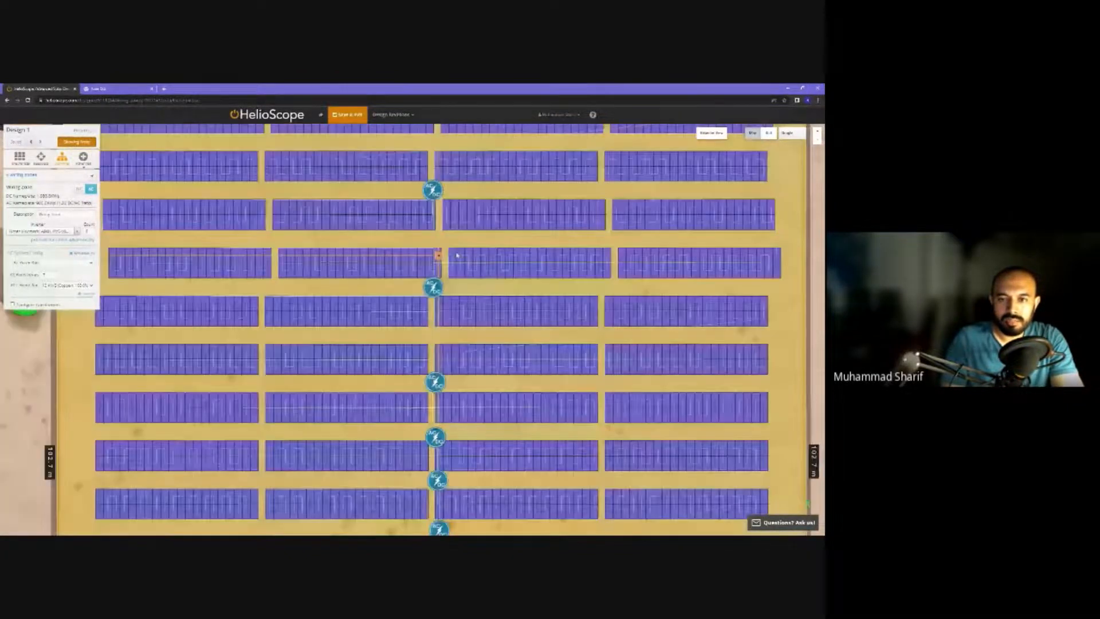
{"action": "scroll", "coordinate": [437, 259], "scroll_direction": "down", "scroll_amount": 2}
{"action": "scroll", "coordinate": [455, 370], "scroll_direction": "down", "scroll_amount": 2}
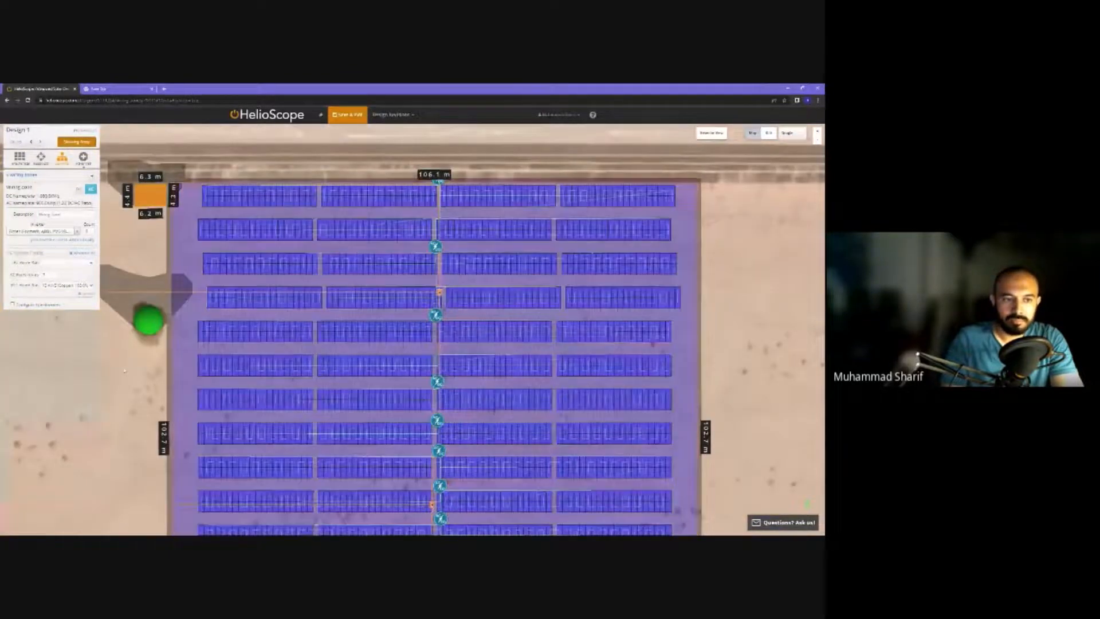
{"action": "left_click_drag", "start_coordinate": [124, 371], "coordinate": [139, 383]}
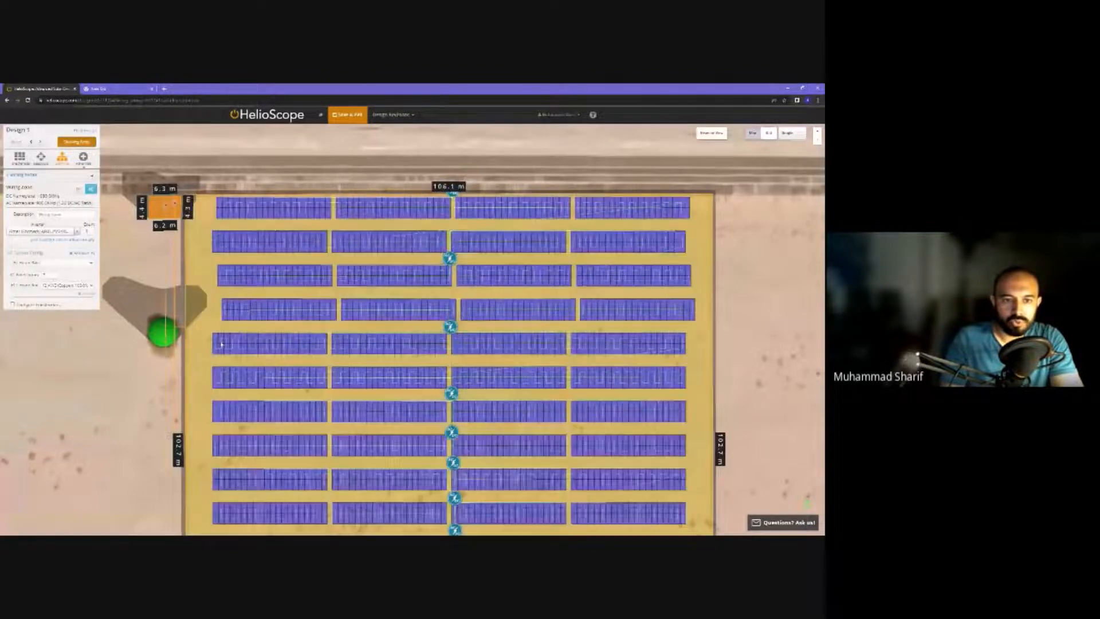
{"action": "left_click_drag", "start_coordinate": [76, 452], "coordinate": [68, 370]}
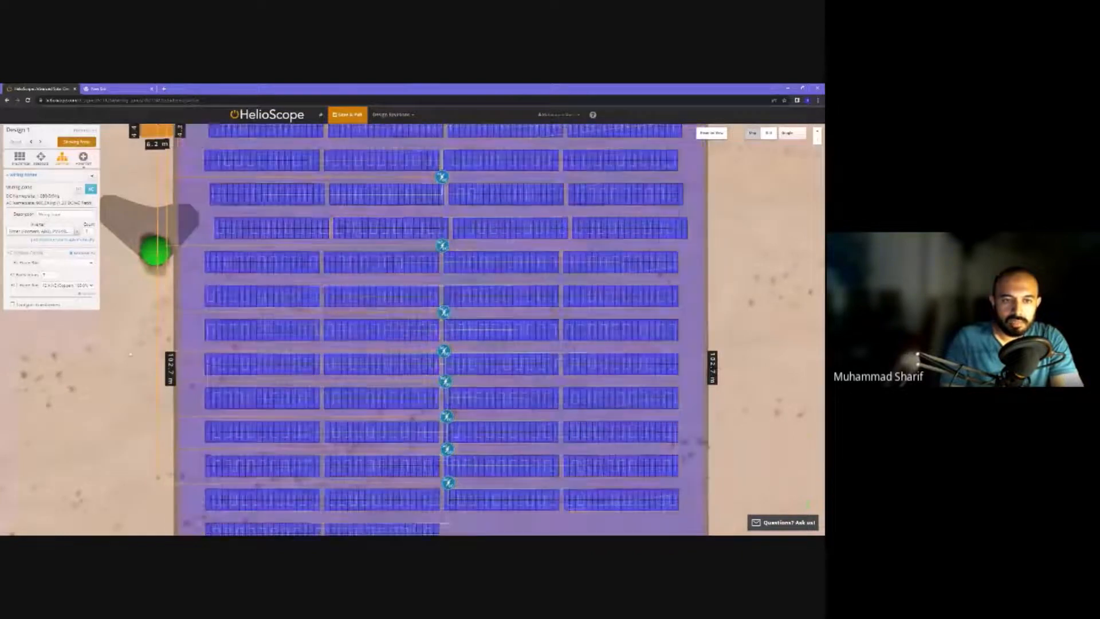
{"action": "left_click_drag", "start_coordinate": [186, 451], "coordinate": [177, 515]}
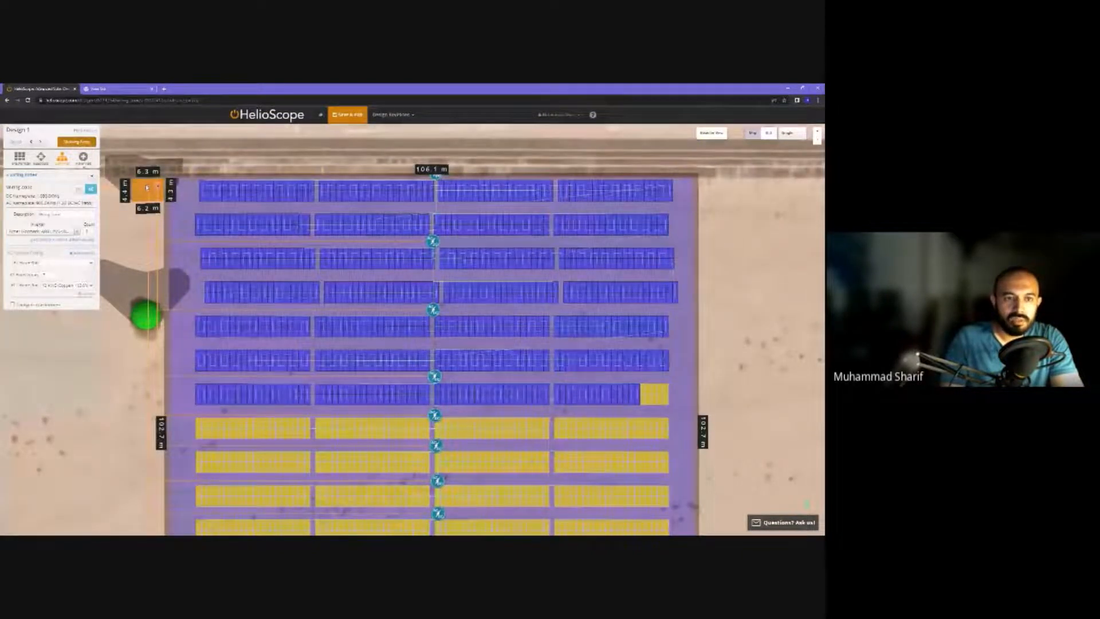
- Set the AC panel input count to 5 in the AC system configuration
{"action": "scroll", "coordinate": [140, 210], "scroll_direction": "down", "scroll_amount": 2}
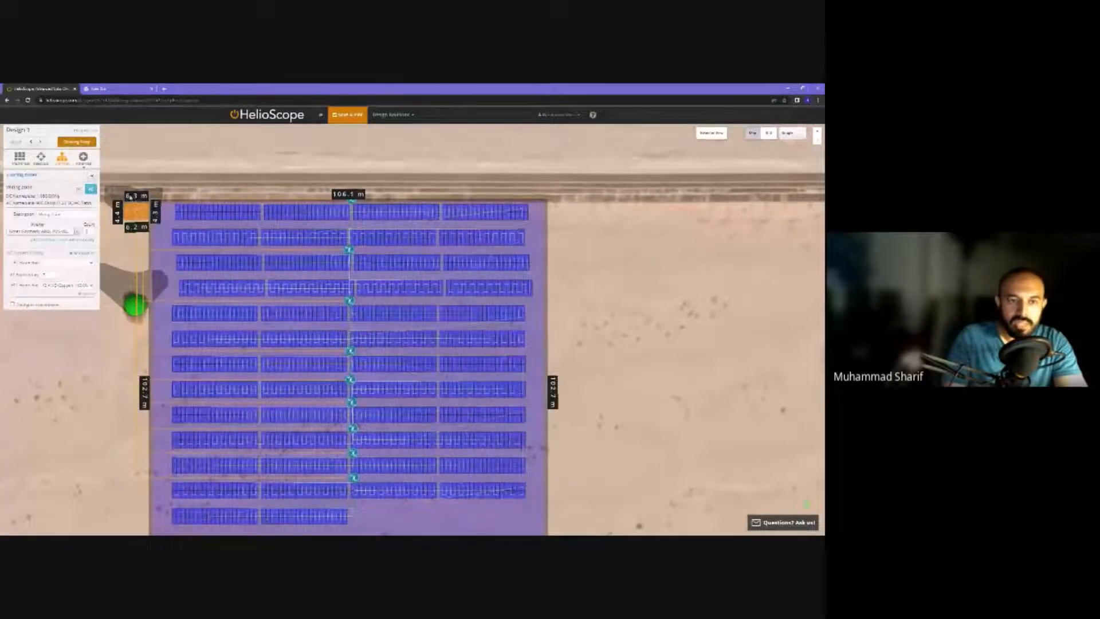
{"action": "left_click_drag", "start_coordinate": [118, 205], "coordinate": [138, 270]}
{"action": "scroll", "coordinate": [139, 269], "scroll_direction": "up", "scroll_amount": 3}
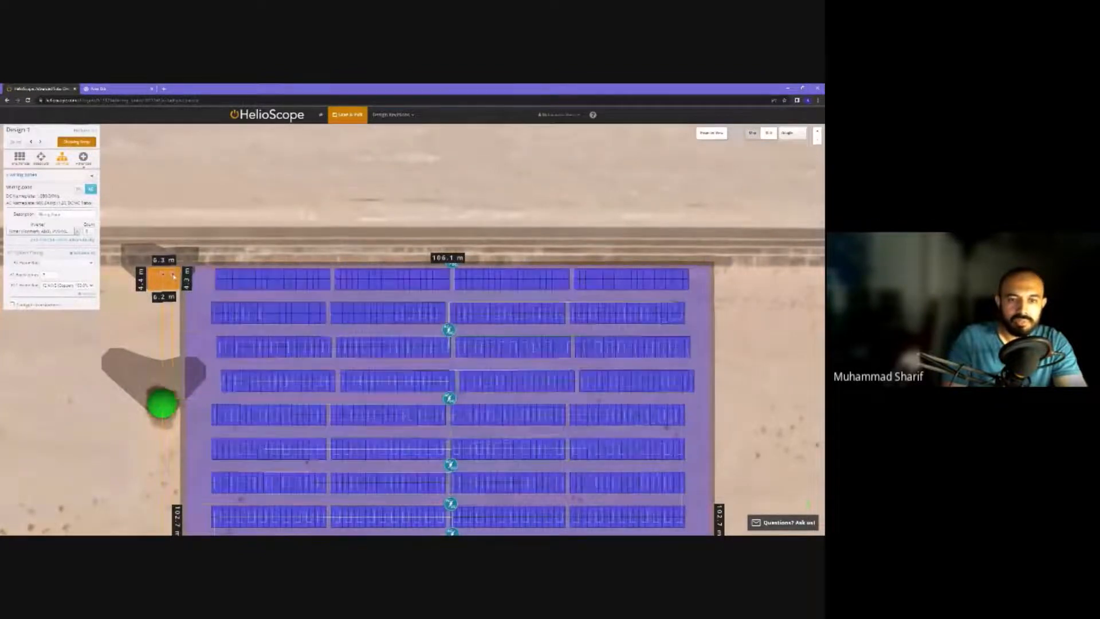
{"action": "left_click_drag", "start_coordinate": [174, 277], "coordinate": [165, 266]}
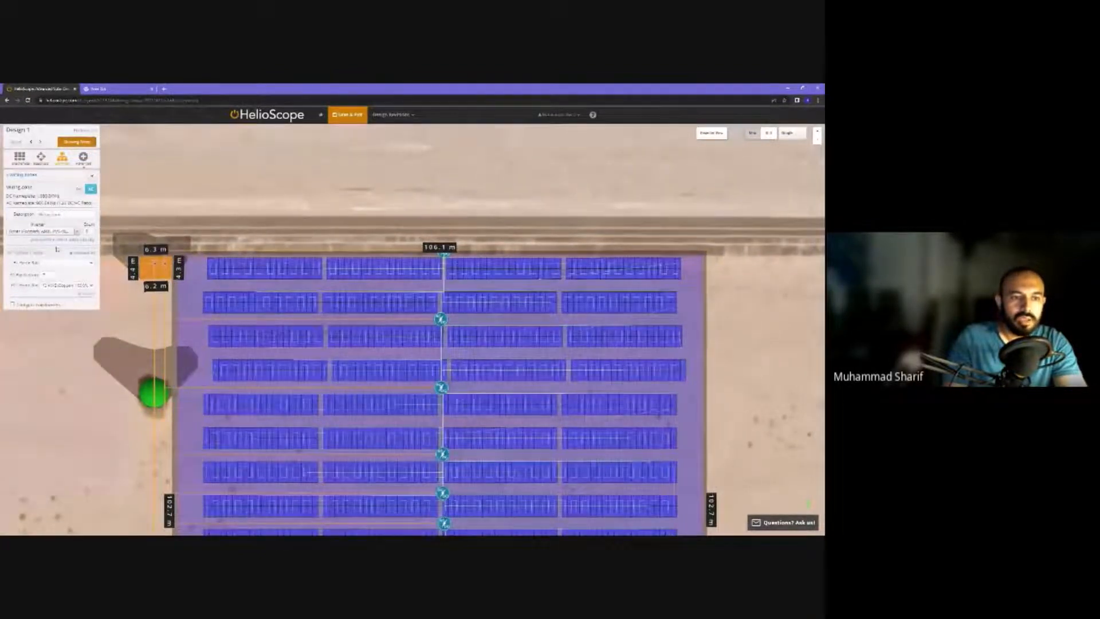
{"action": "left_click_drag", "start_coordinate": [49, 275], "coordinate": [33, 277]}
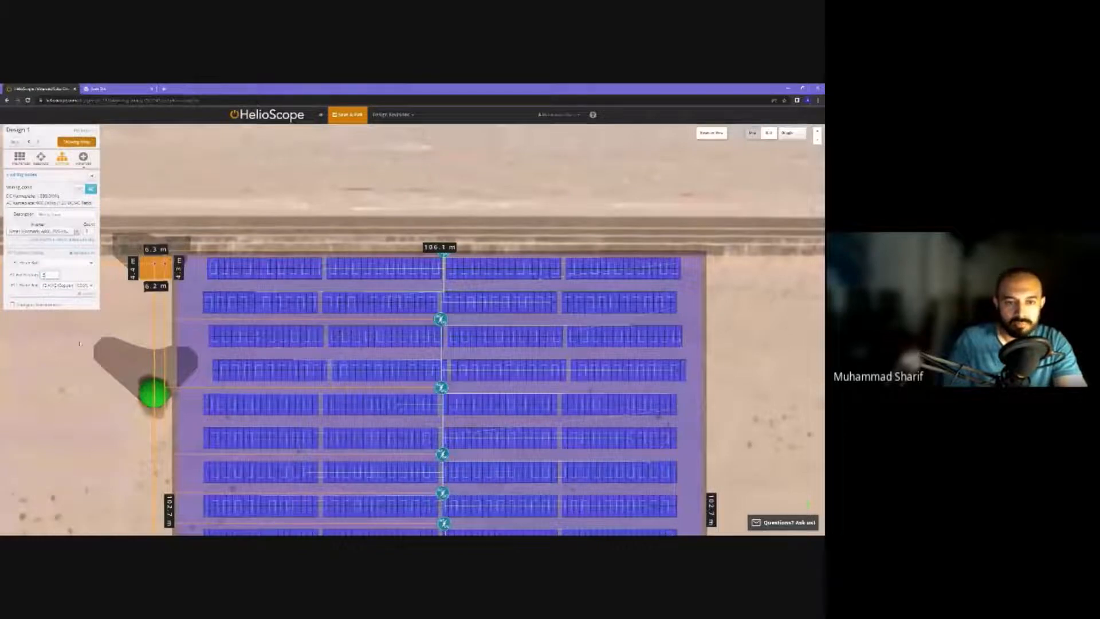
{"action": "scroll", "coordinate": [126, 292], "scroll_direction": "down", "scroll_amount": 2}
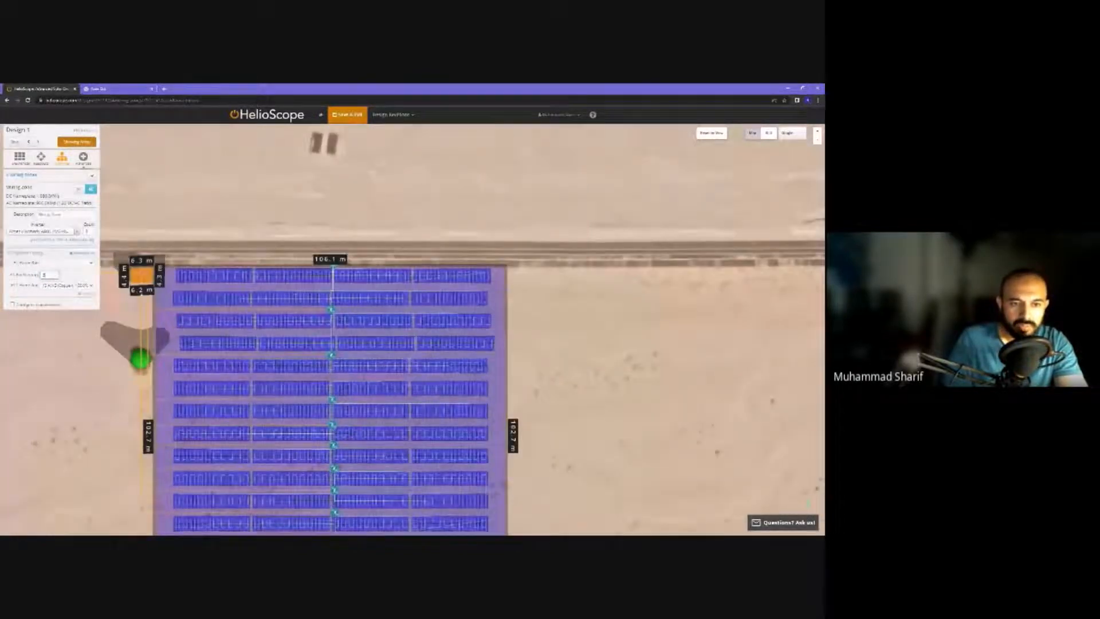
{"action": "left_click_drag", "start_coordinate": [49, 275], "coordinate": [138, 275]}
{"action": "type", "text": "5"}
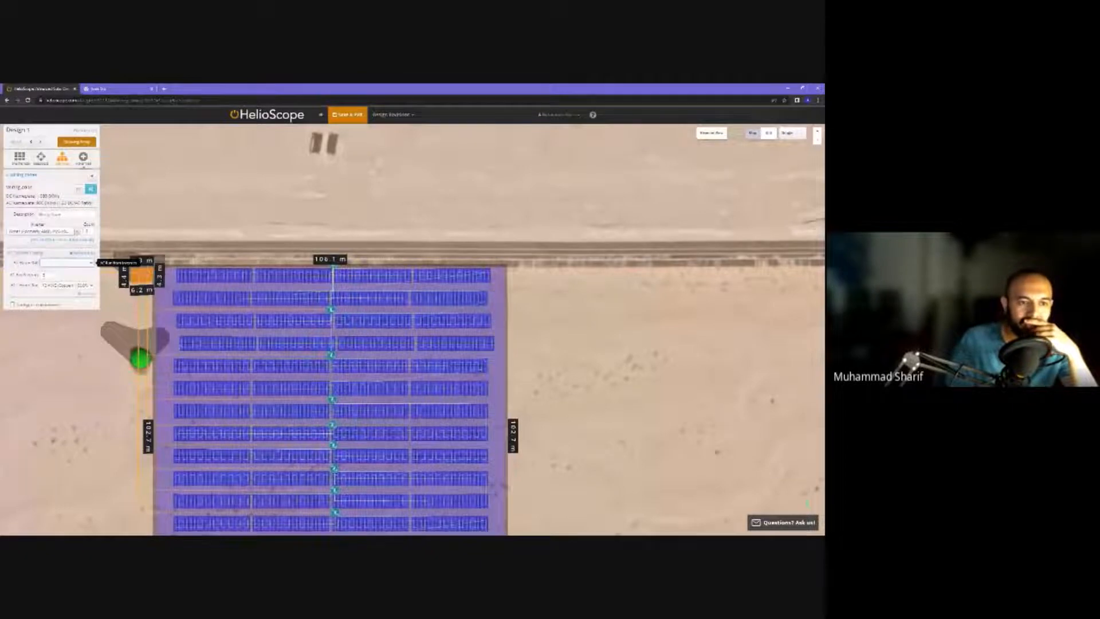
- Select copper conductors for the inverter-to-AC-panel wiring and for the wiring from the AC panels to the interconnect
{"action": "left_click", "coordinate": [66, 263]}
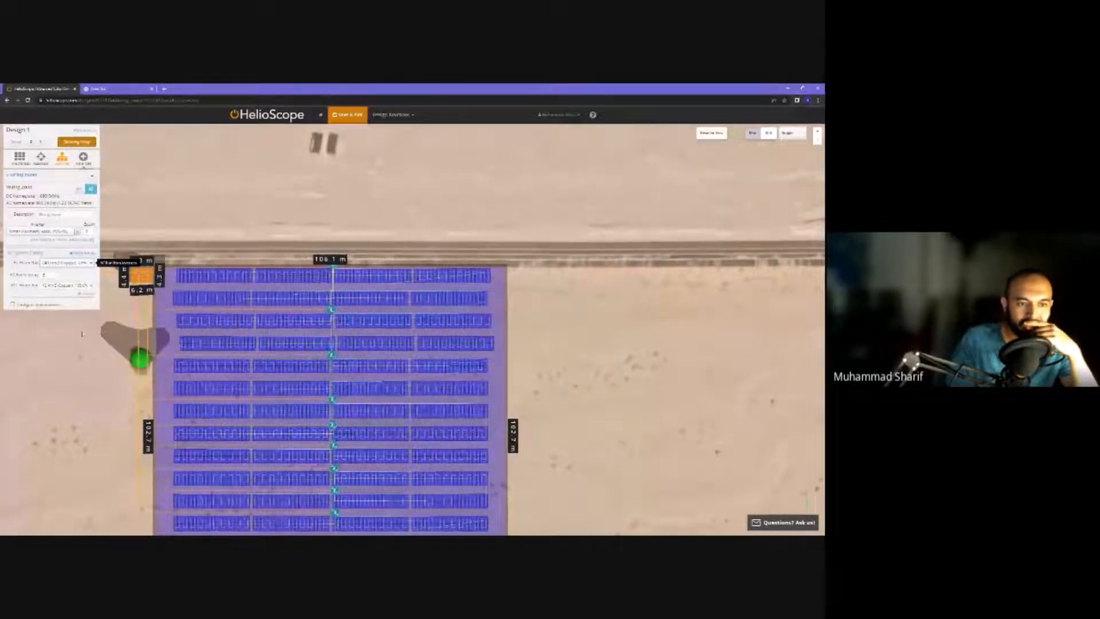
{"action": "left_click_drag", "start_coordinate": [69, 319], "coordinate": [87, 346]}
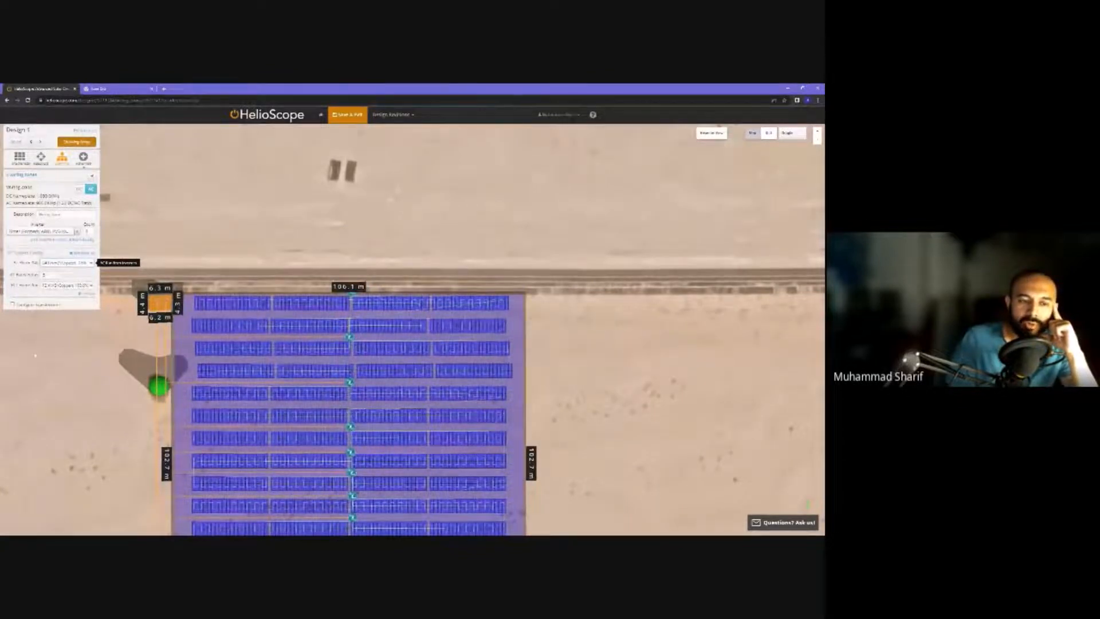
{"action": "left_click_drag", "start_coordinate": [34, 355], "coordinate": [143, 394]}
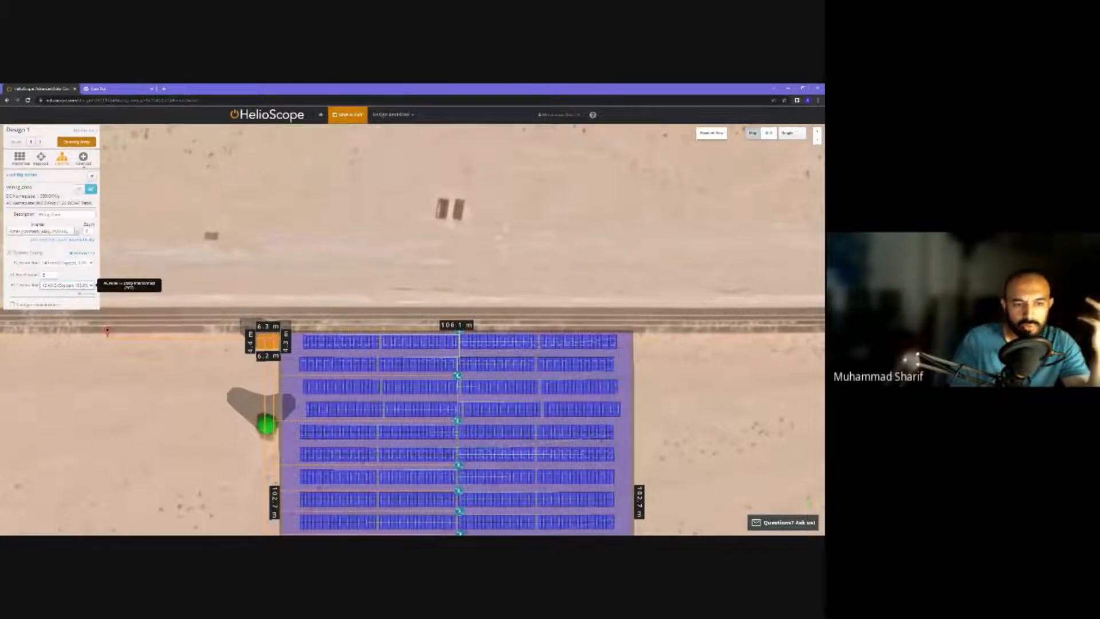
{"action": "left_click", "coordinate": [125, 356]}
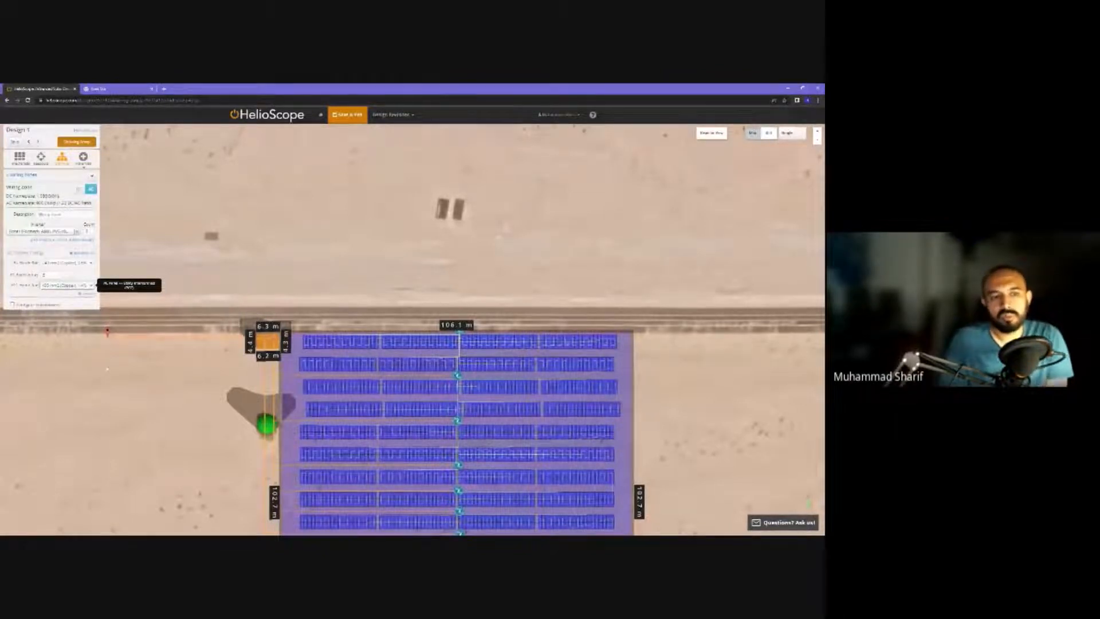
- Enable transformer configuration for the wiring zone and choose the transformer's primary-side option
{"action": "left_click_drag", "start_coordinate": [160, 365], "coordinate": [94, 323]}
{"action": "scroll", "coordinate": [94, 322], "scroll_direction": "down", "scroll_amount": 1}
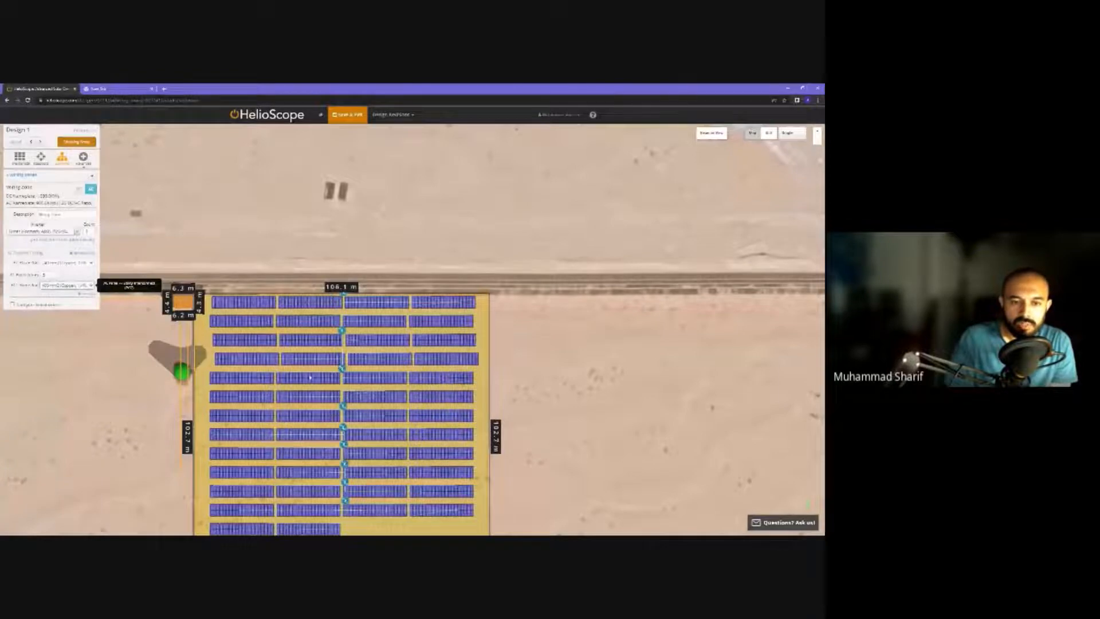
{"action": "left_click_drag", "start_coordinate": [182, 302], "coordinate": [250, 354]}
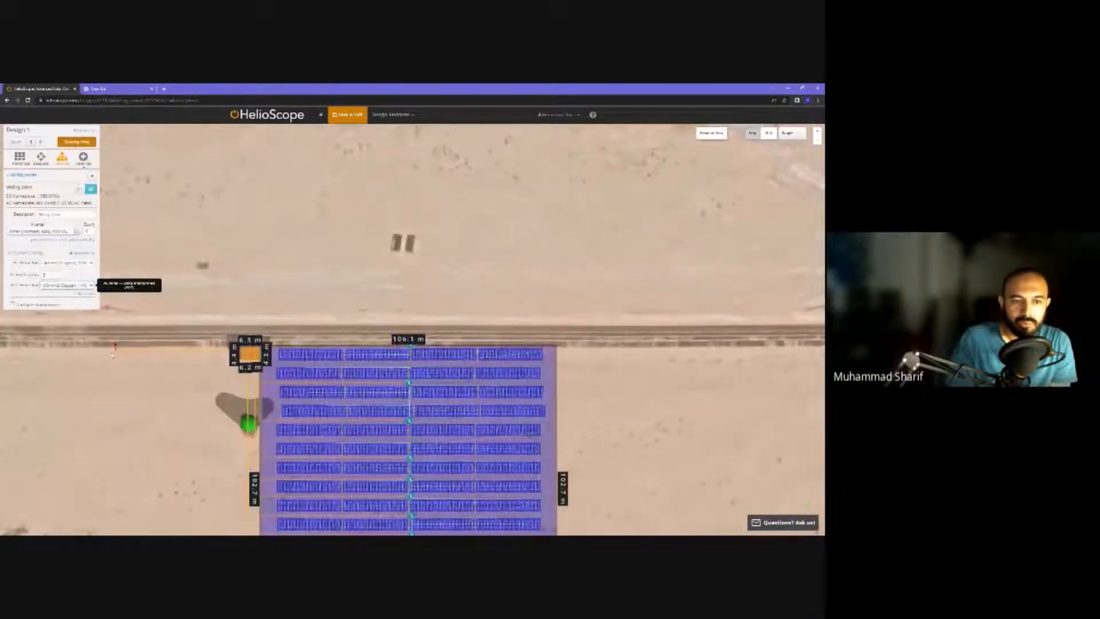
{"action": "mouse_move", "coordinate": [113, 356]}
{"action": "left_mouse_down"}
{"action": "mouse_move", "coordinate": [123, 358]}
{"action": "mouse_move", "coordinate": [109, 342]}
{"action": "left_mouse_up"}
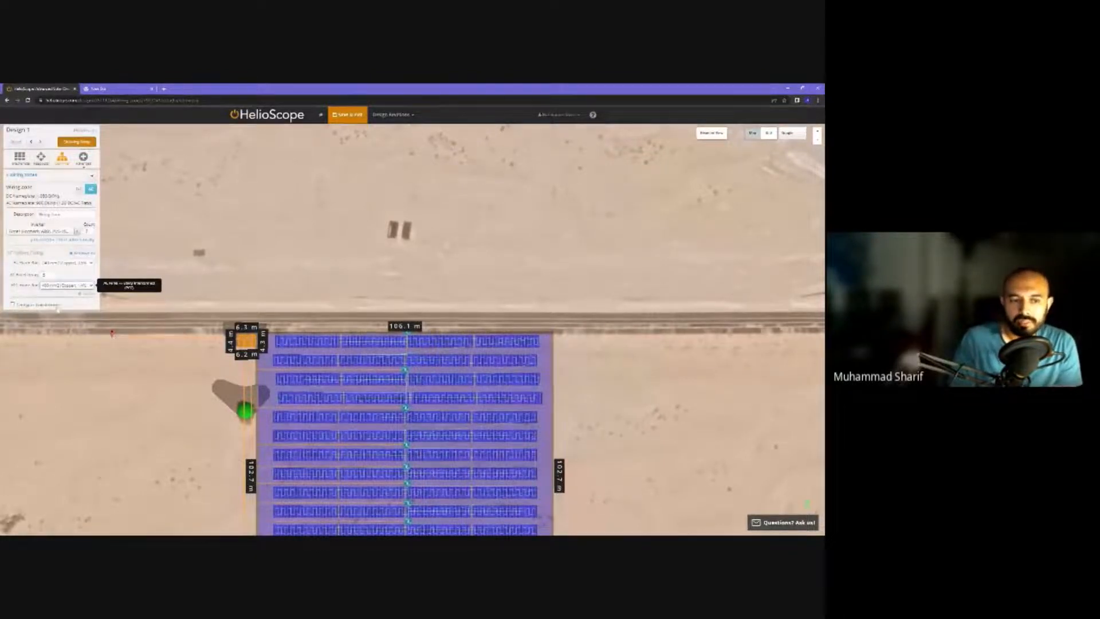
{"action": "left_click", "coordinate": [49, 306]}
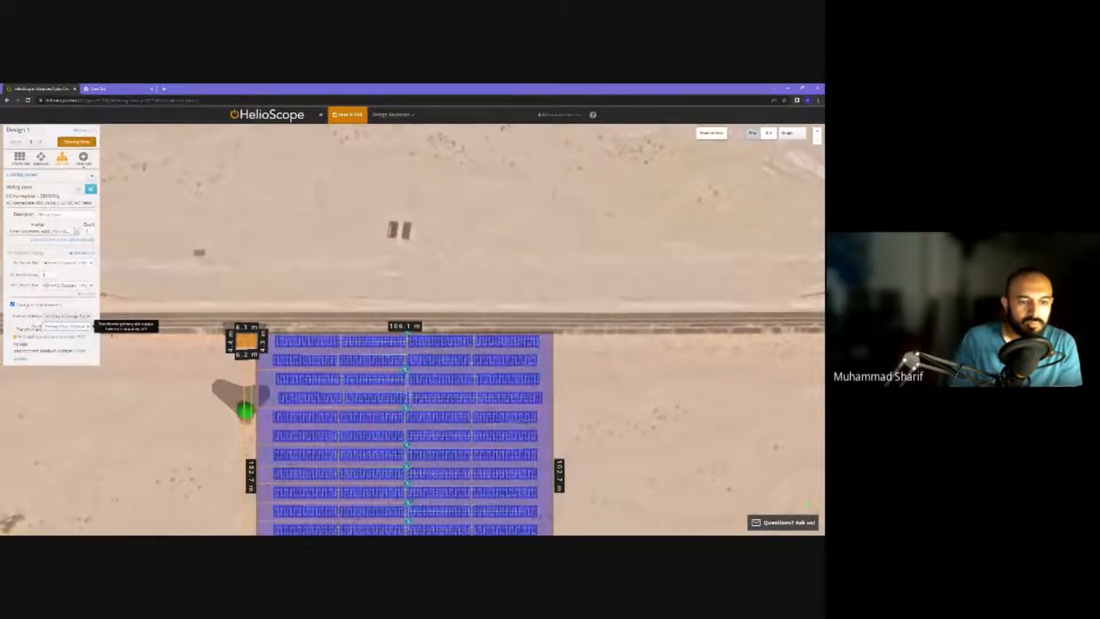
{"action": "left_click", "coordinate": [90, 374]}
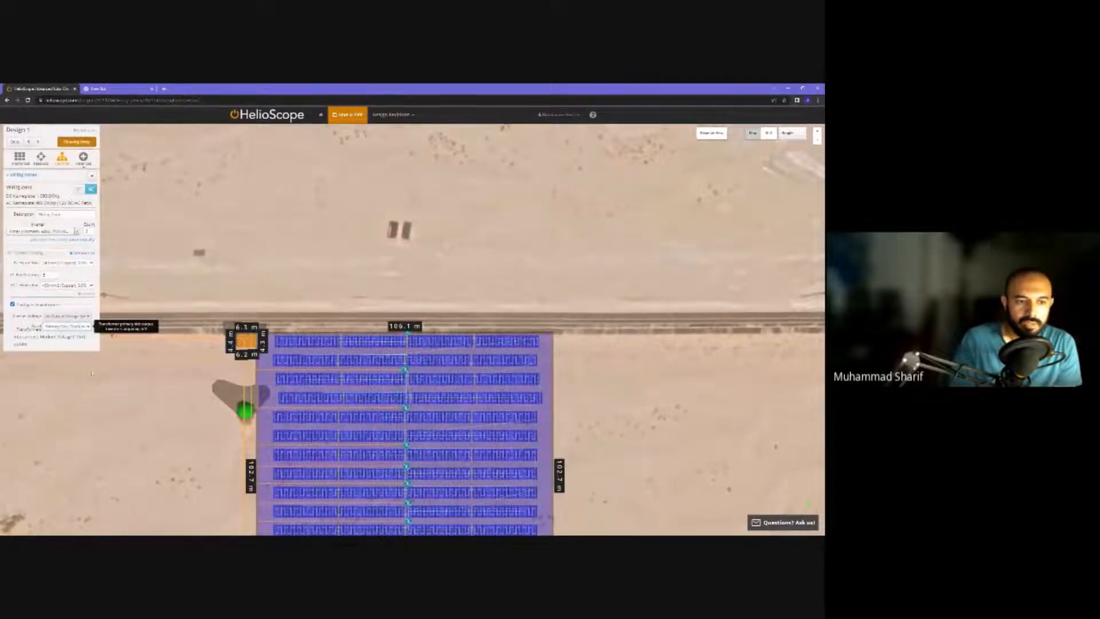
{"action": "left_click_drag", "start_coordinate": [147, 408], "coordinate": [147, 370]}
{"action": "scroll", "coordinate": [100, 405], "scroll_direction": "down", "scroll_amount": 2}
{"action": "scroll", "coordinate": [147, 377], "scroll_direction": "down", "scroll_amount": 1}
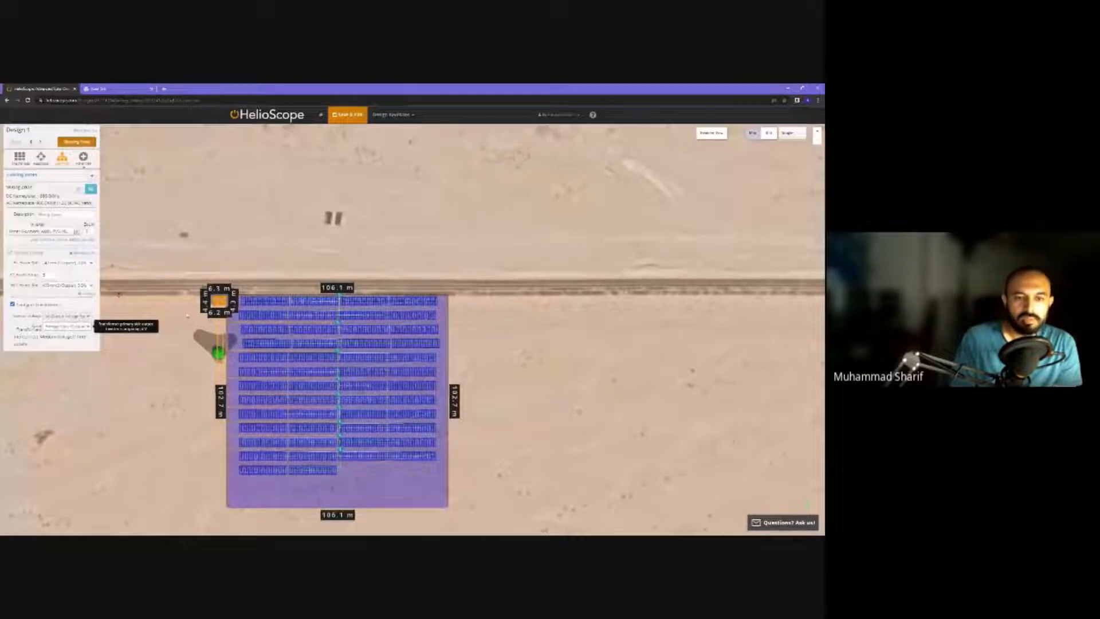
{"action": "left_click_drag", "start_coordinate": [184, 239], "coordinate": [190, 247]}
{"action": "scroll", "coordinate": [197, 263], "scroll_direction": "down", "scroll_amount": 1}
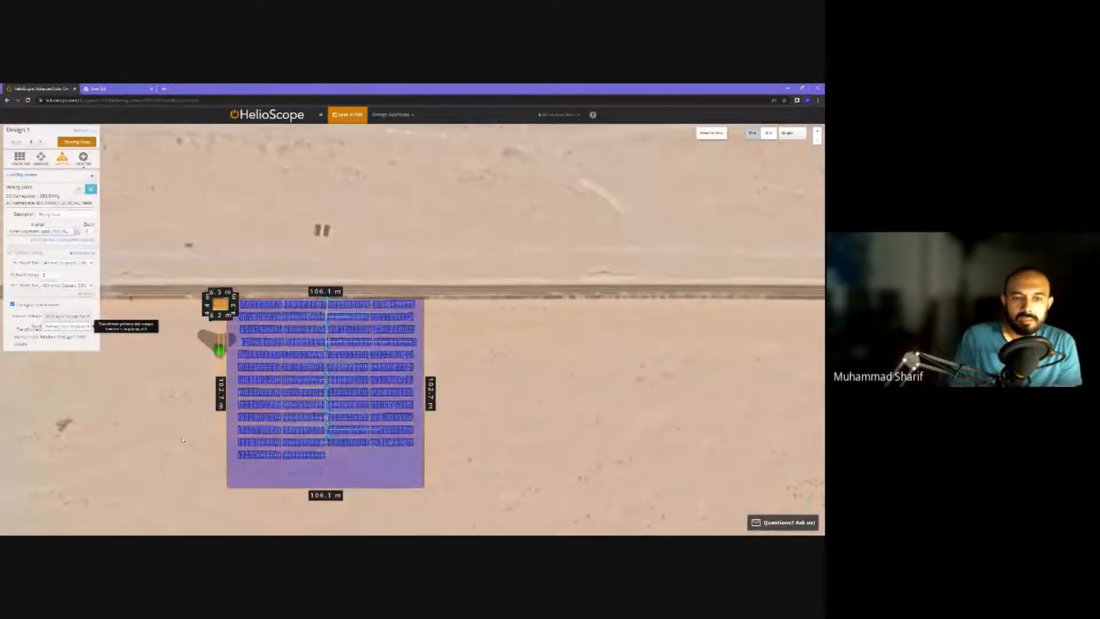
- Calculate the array's module shading with the default weather dataset, leaving the option to ignore row-to-row shading disabled
{"action": "left_click_drag", "start_coordinate": [183, 442], "coordinate": [185, 428]}
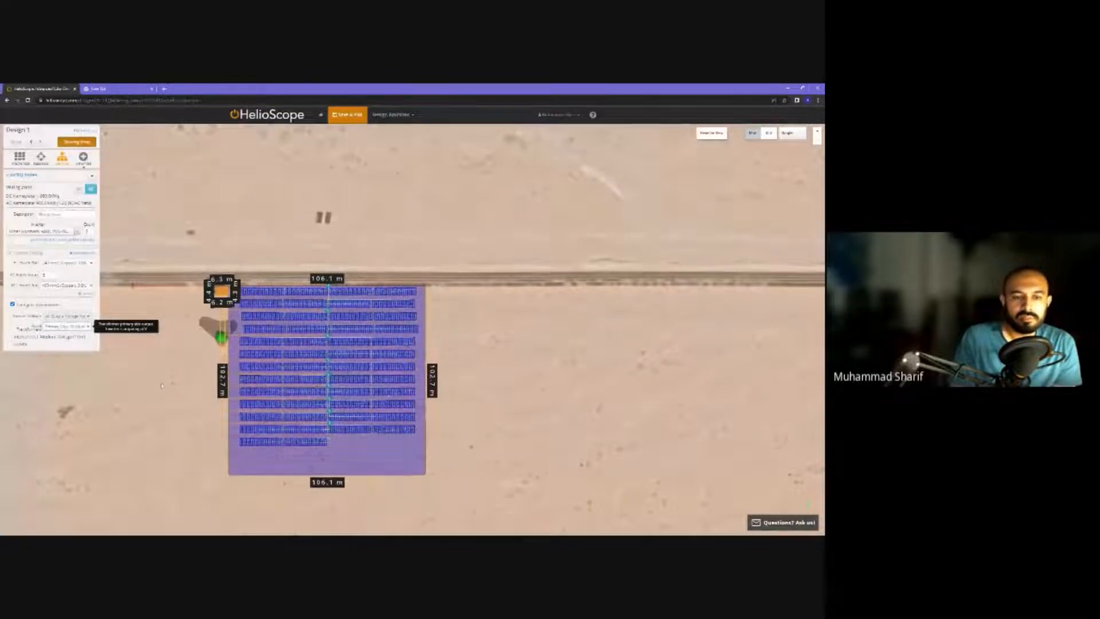
{"action": "scroll", "coordinate": [250, 363], "scroll_direction": "up", "scroll_amount": 1}
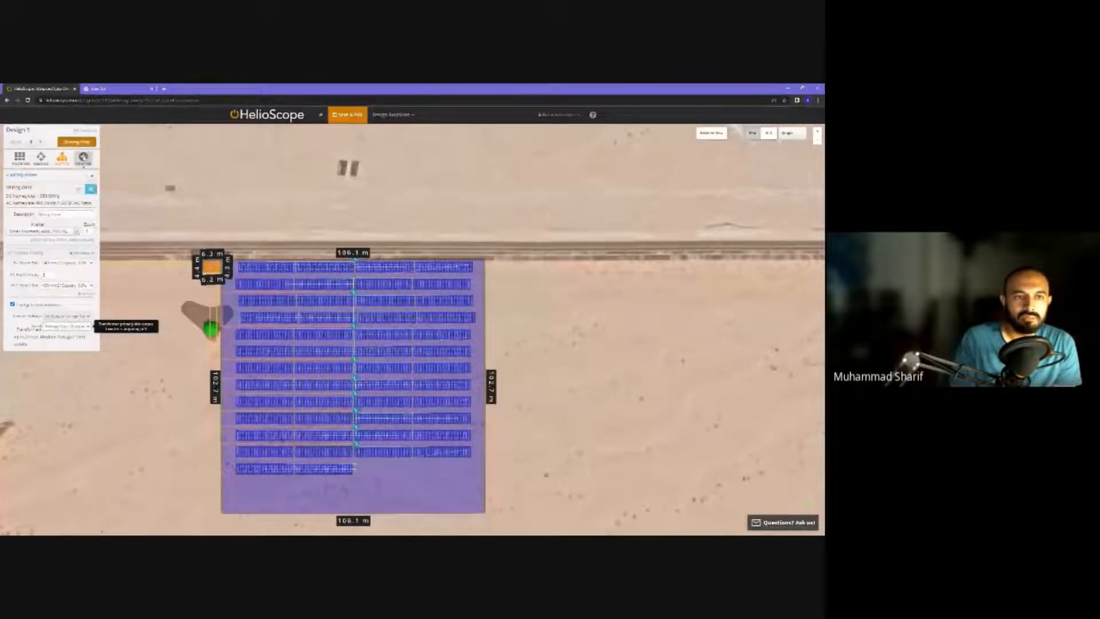
{"action": "left_click", "coordinate": [84, 157]}
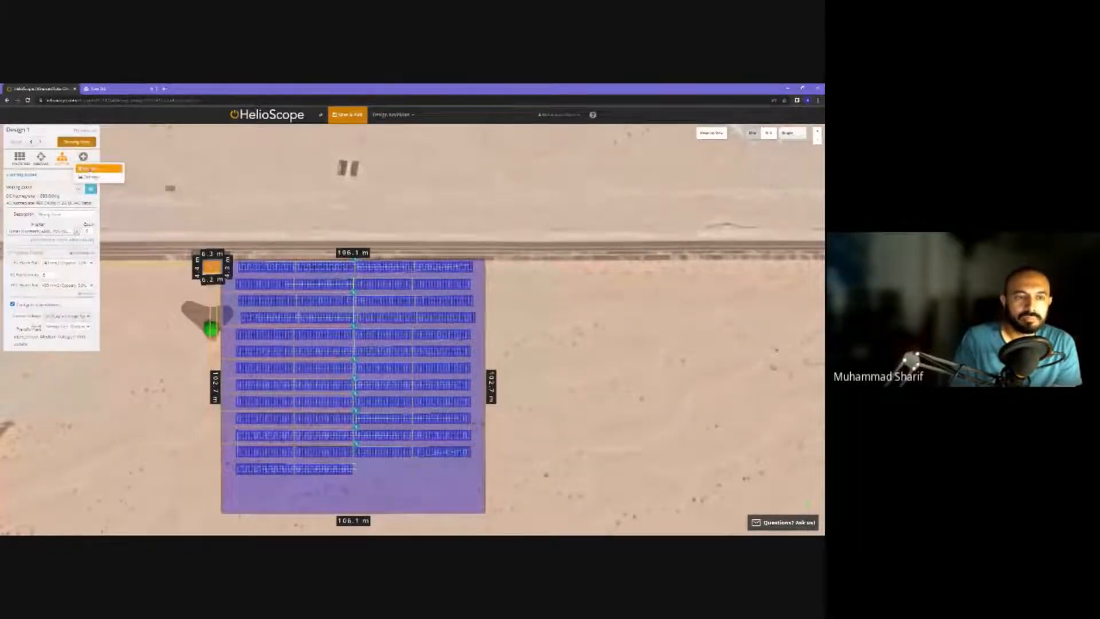
{"action": "left_click", "coordinate": [97, 176]}
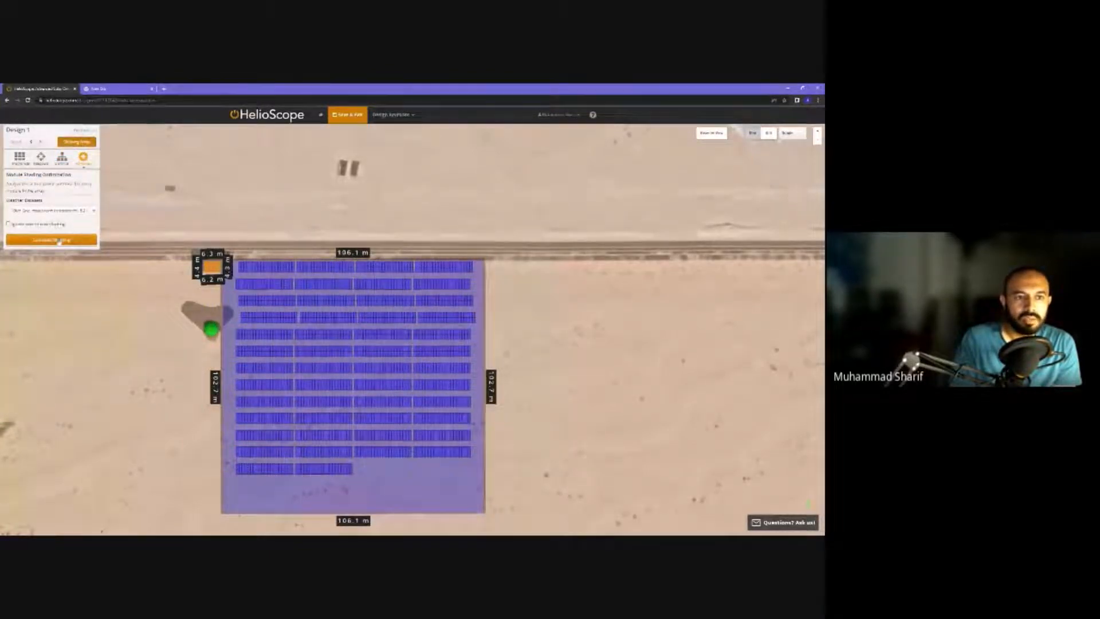
{"action": "left_click", "coordinate": [59, 242]}
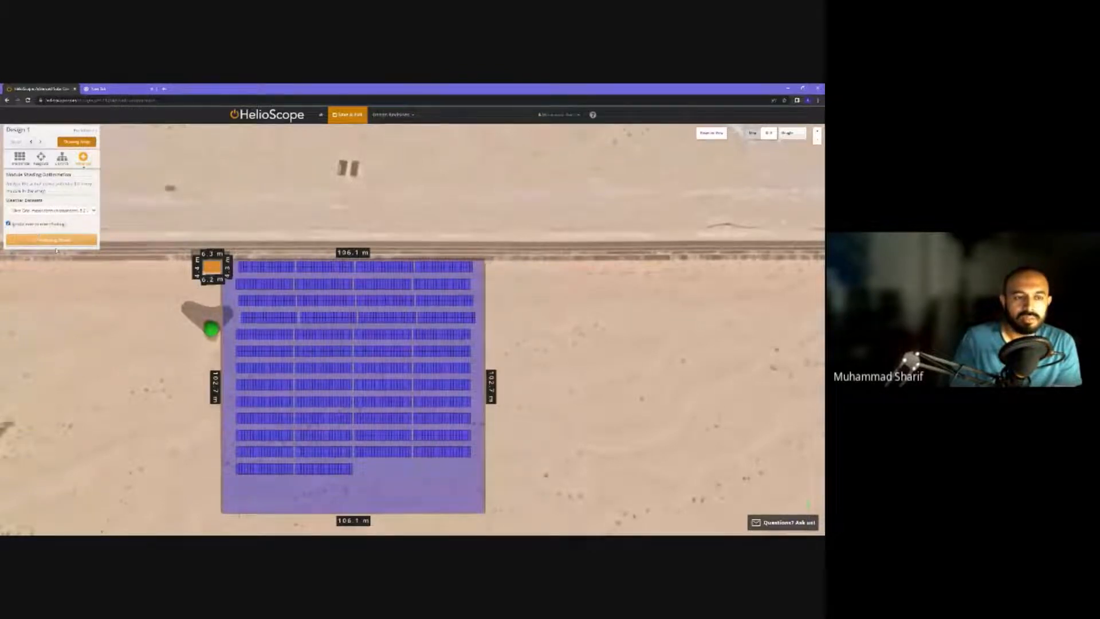
{"action": "left_click_drag", "start_coordinate": [54, 224], "coordinate": [11, 225]}
{"action": "left_click", "coordinate": [8, 224]}
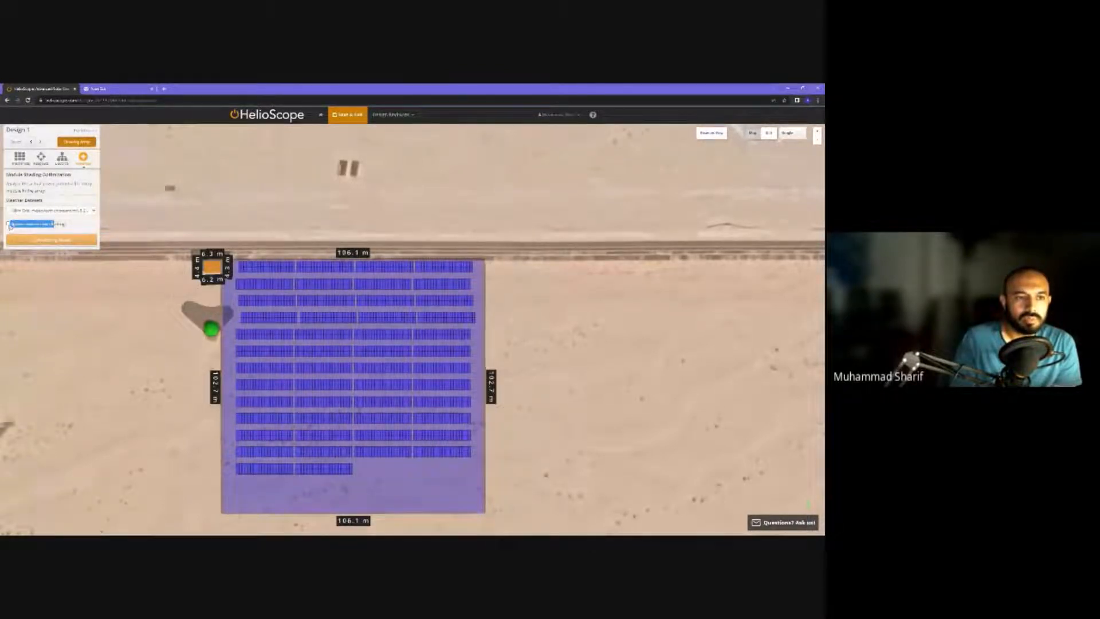
{"action": "left_click", "coordinate": [77, 223]}
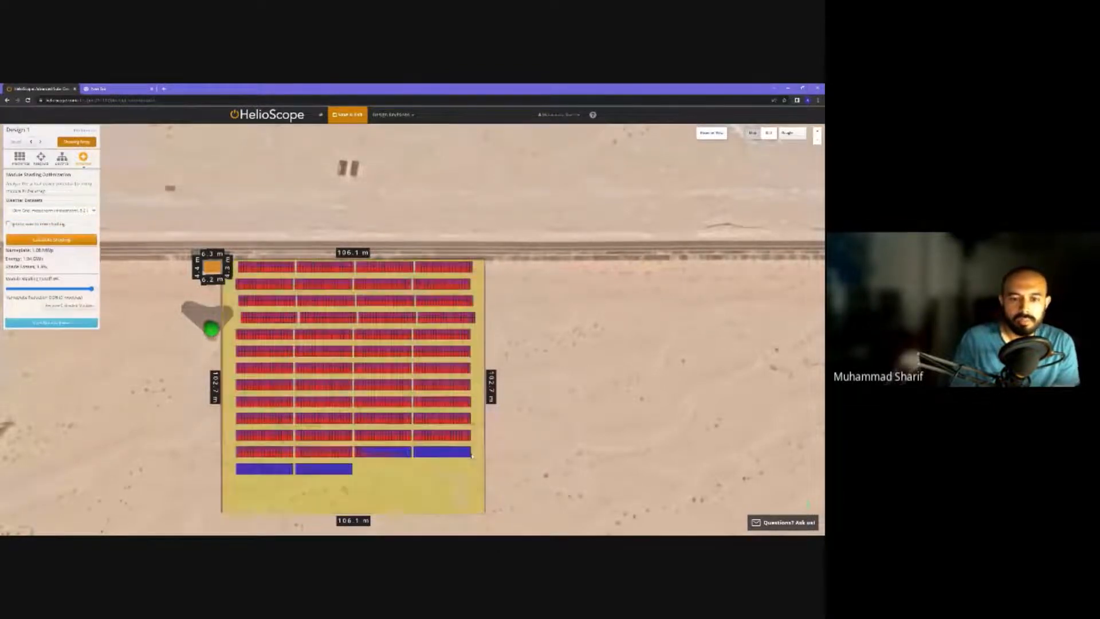
- Vary the module shading cutoff down and back to its maximum to compare which modules would be removed
{"action": "left_click_drag", "start_coordinate": [548, 481], "coordinate": [515, 460]}
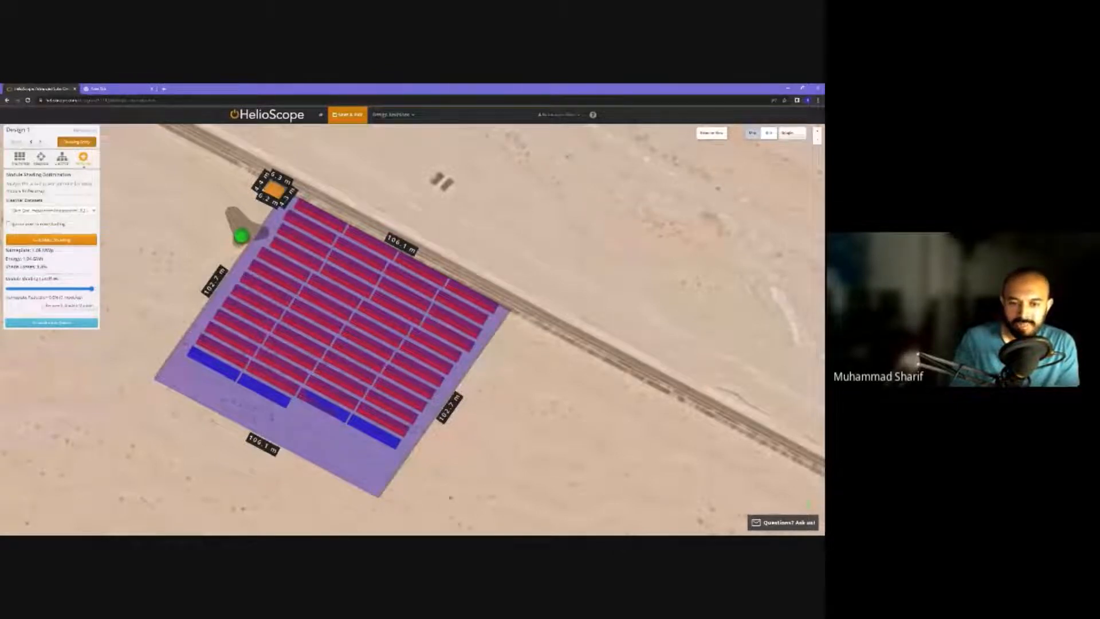
{"action": "left_click", "coordinate": [303, 284]}
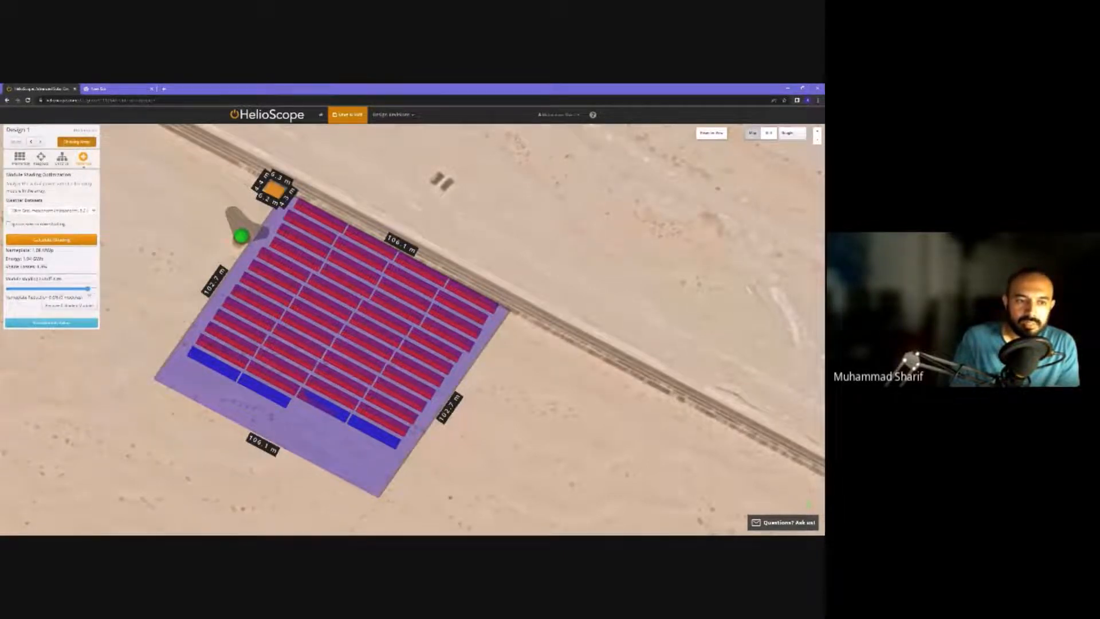
{"action": "left_click_drag", "start_coordinate": [92, 291], "coordinate": [23, 289]}
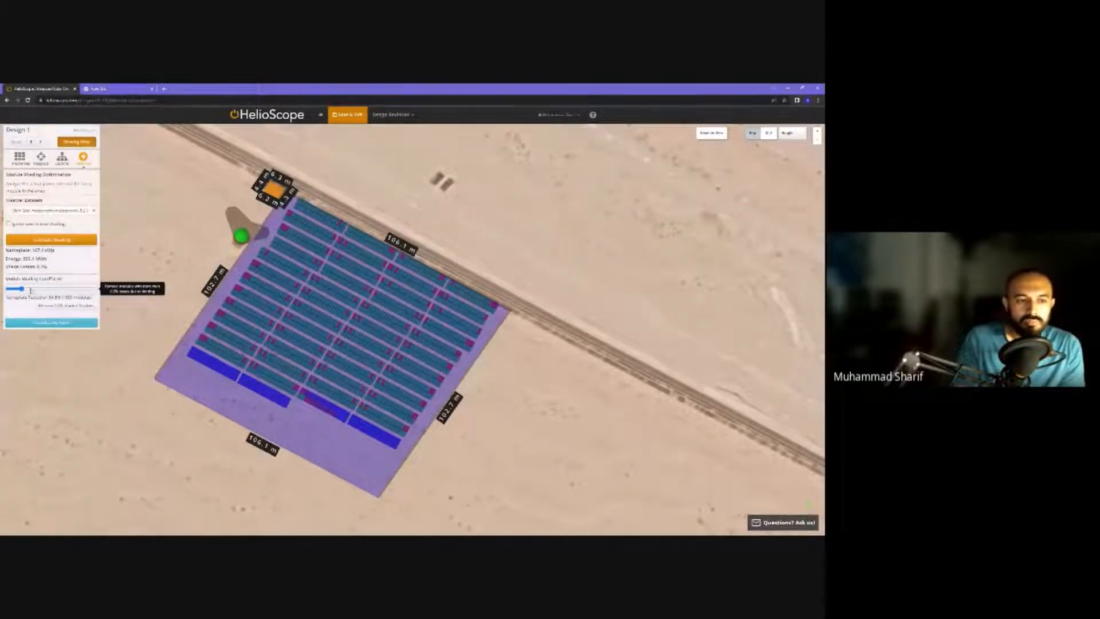
{"action": "mouse_move", "coordinate": [31, 290]}
{"action": "left_mouse_down"}
{"action": "mouse_move", "coordinate": [88, 287]}
{"action": "mouse_move", "coordinate": [78, 288]}
{"action": "left_mouse_up"}
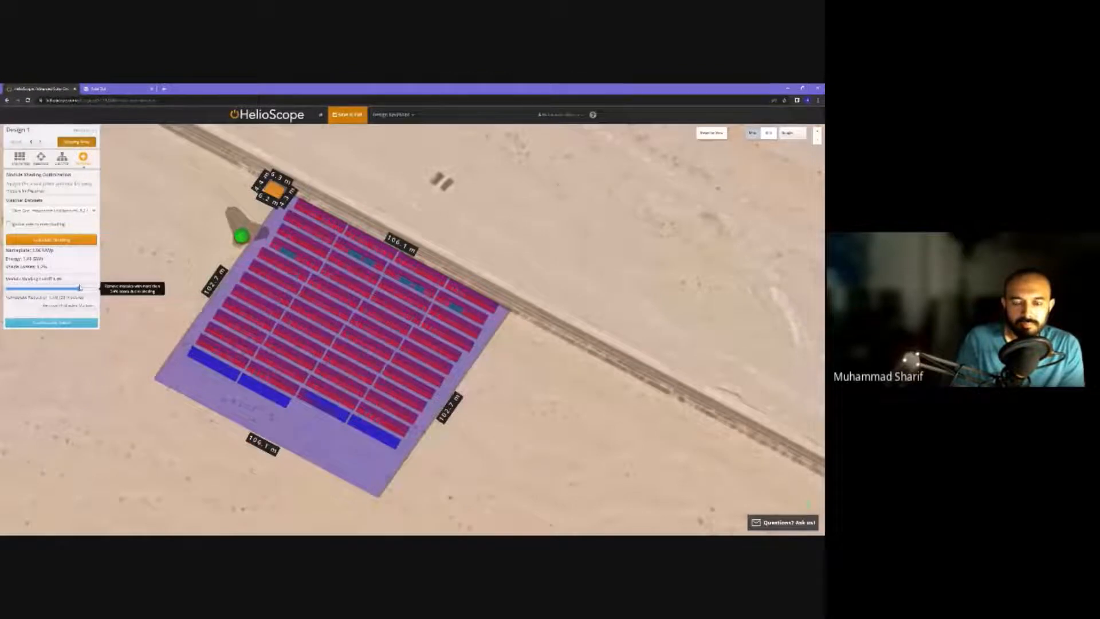
{"action": "left_click_drag", "start_coordinate": [79, 289], "coordinate": [92, 288]}
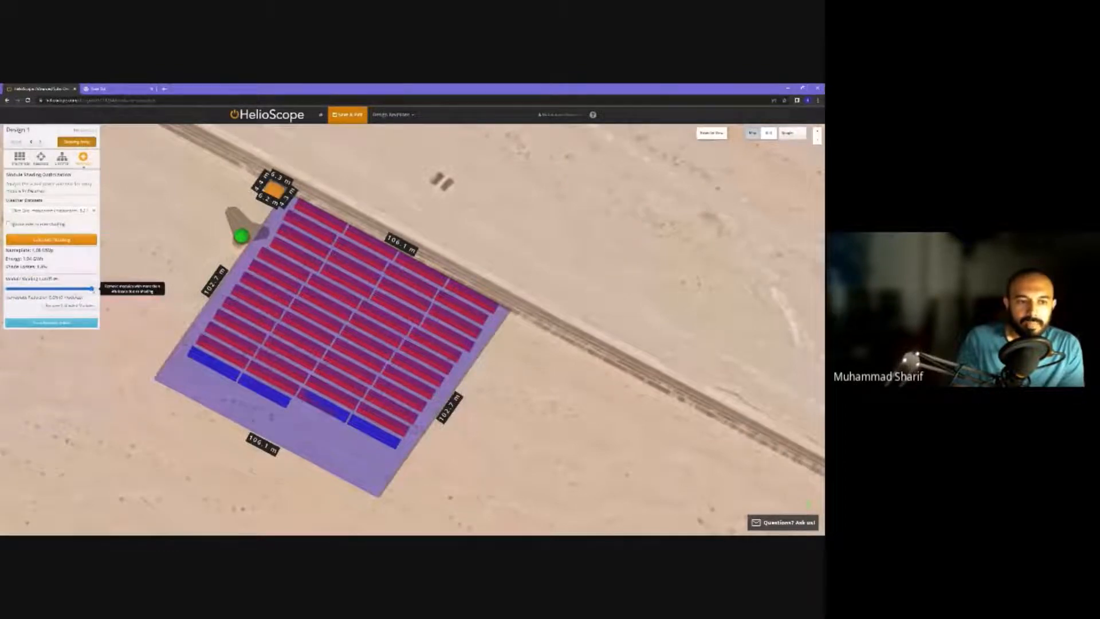
- Try removing the modules above a slightly lower shading cutoff from the array, and undo the removal
{"action": "left_click_drag", "start_coordinate": [92, 289], "coordinate": [80, 291]}
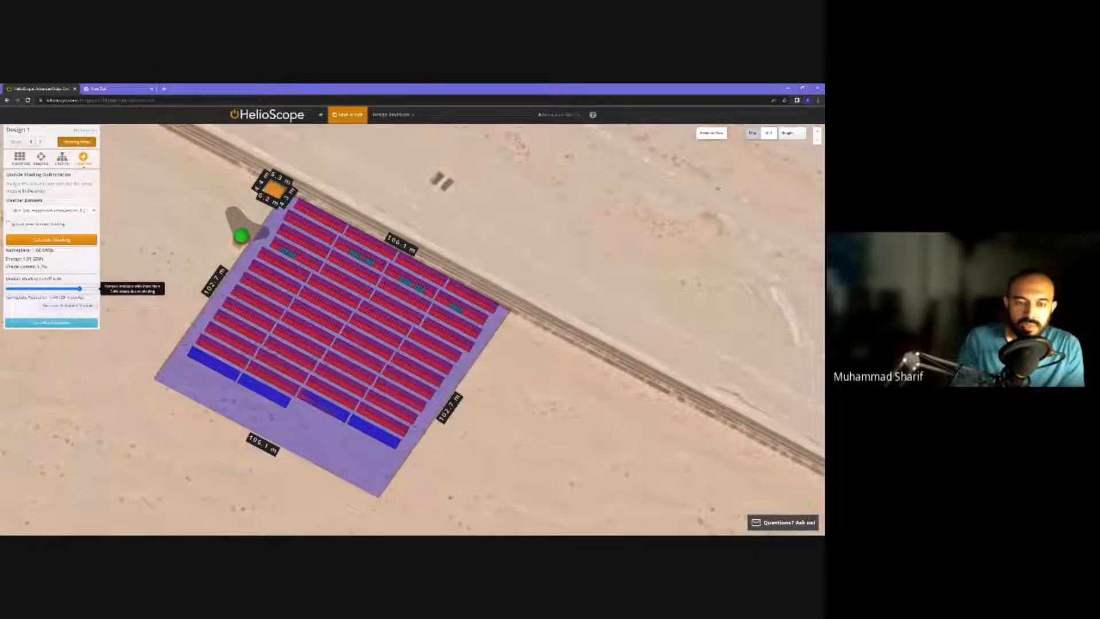
{"action": "left_click", "coordinate": [68, 305]}
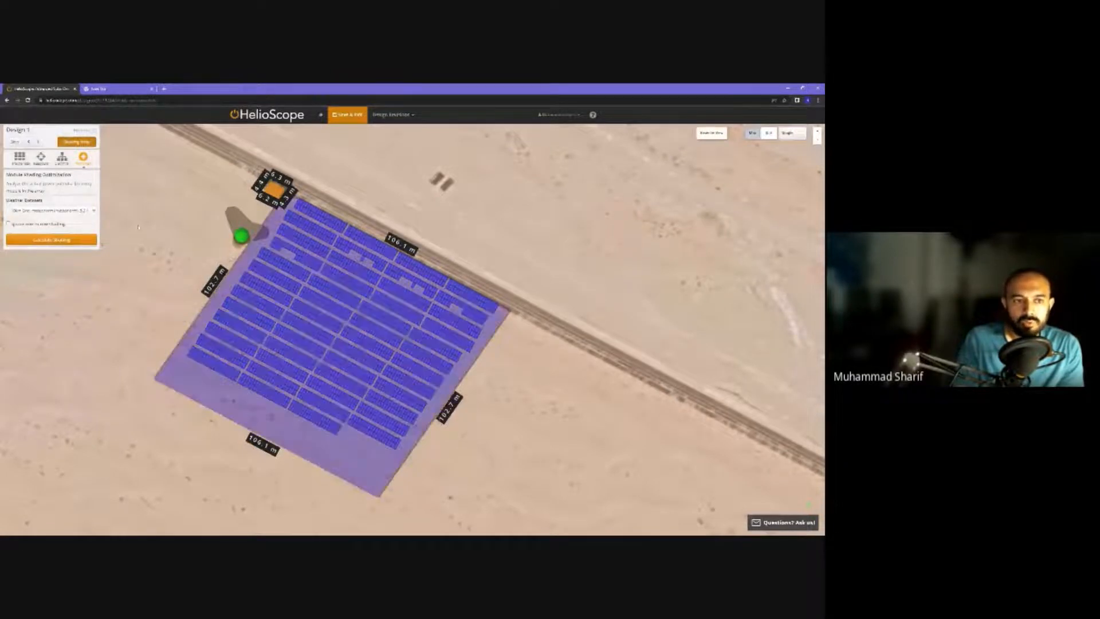
{"action": "left_click", "coordinate": [26, 142]}
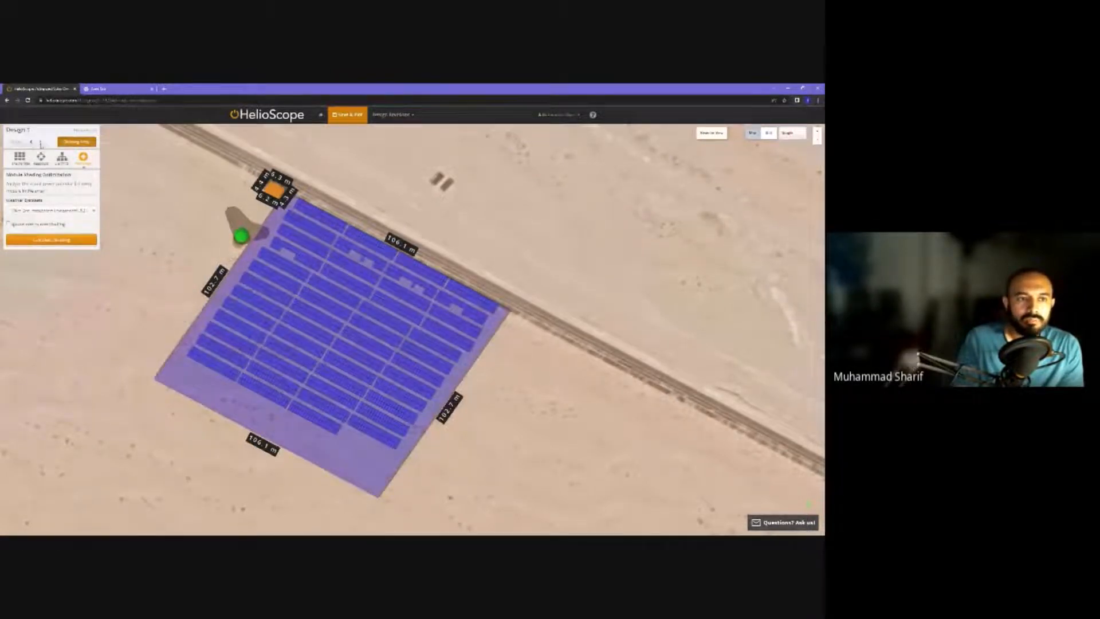
{"action": "left_click", "coordinate": [30, 142]}
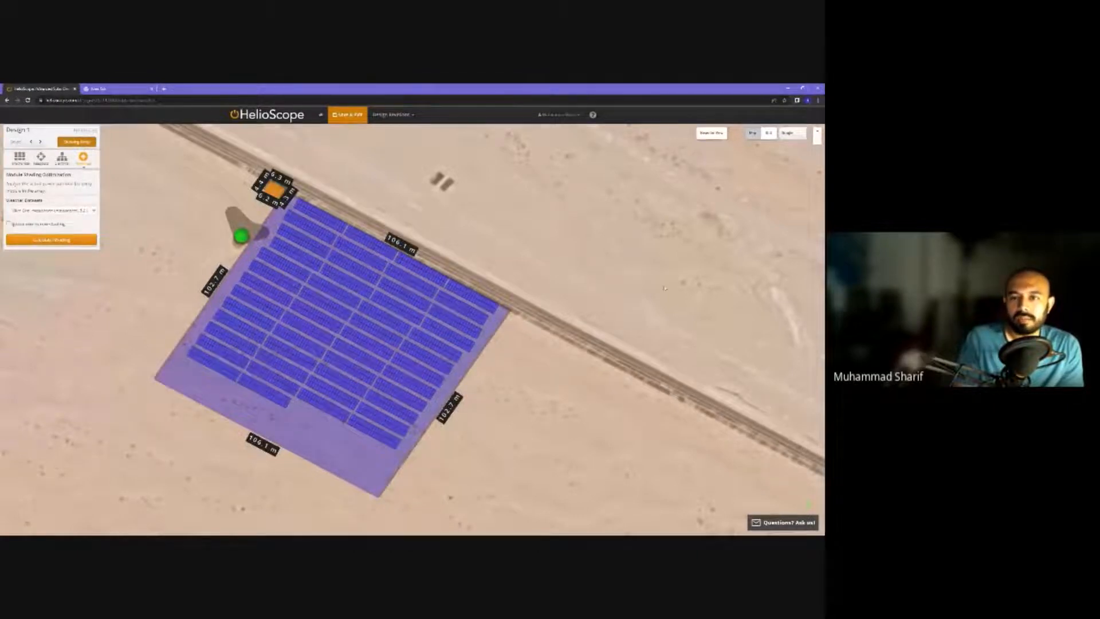
- Inspect the single-line diagram preview and return to the map layout fitted to the array
{"action": "left_click", "coordinate": [769, 133]}
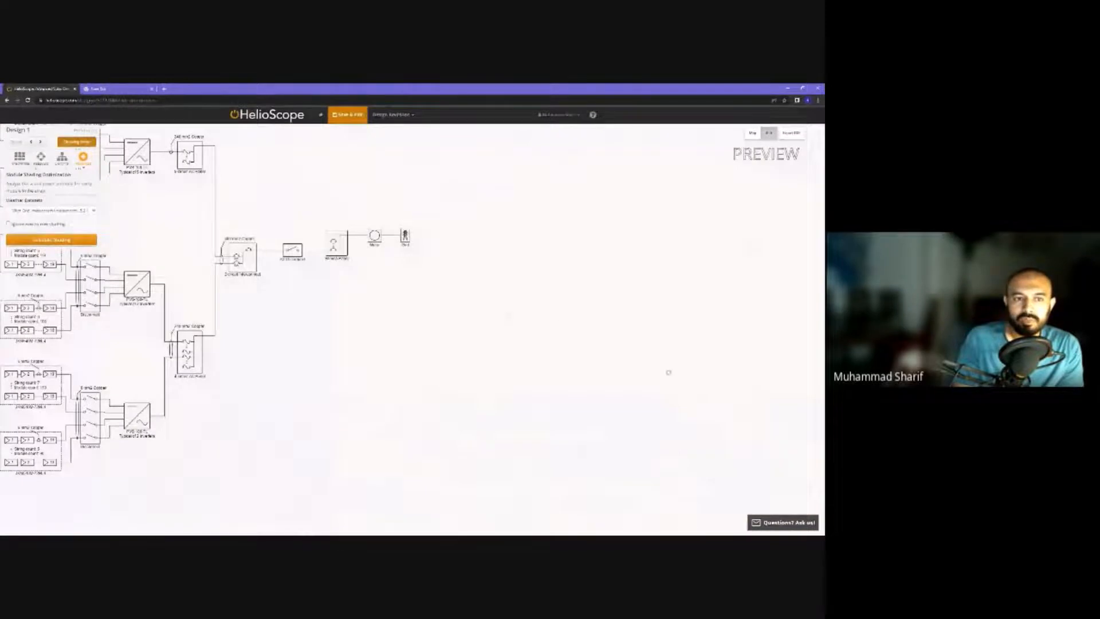
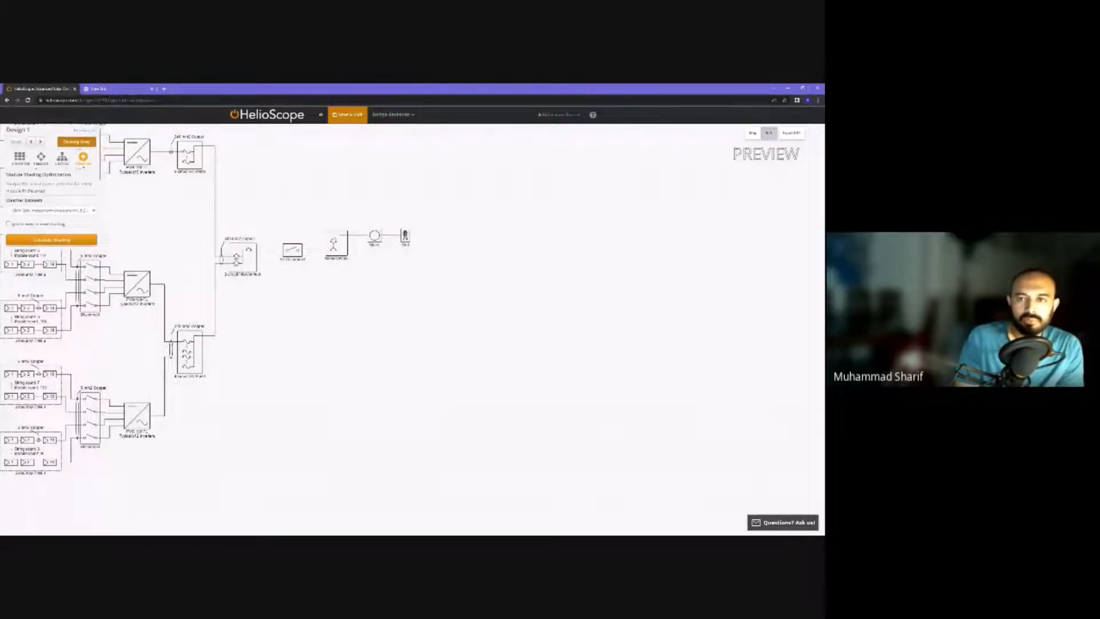
{"action": "left_click", "coordinate": [752, 133]}
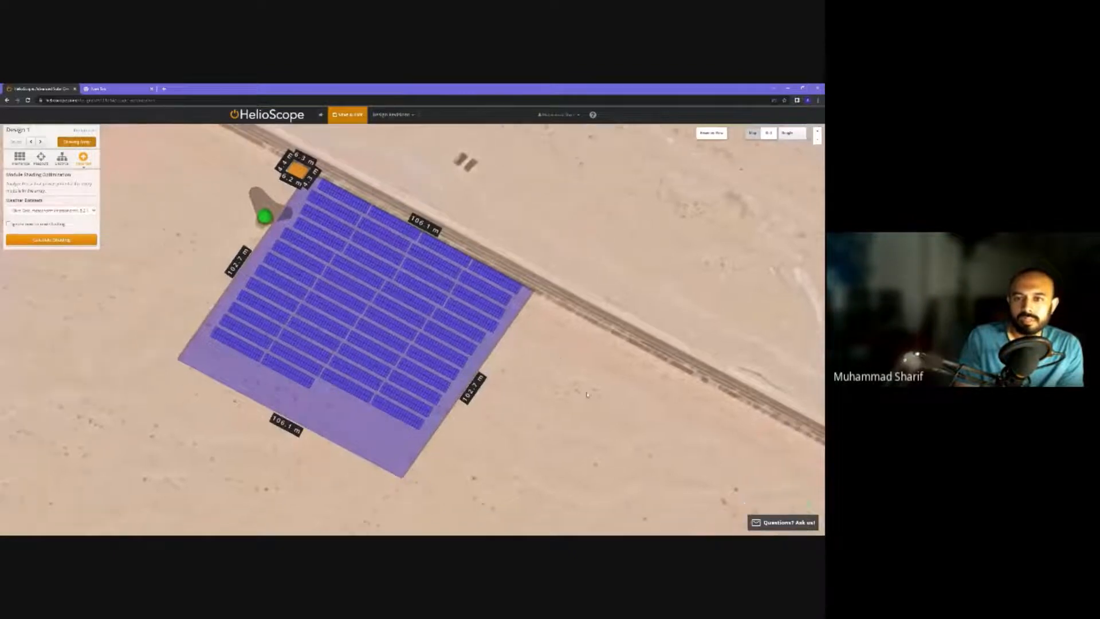
{"action": "left_click", "coordinate": [708, 134]}
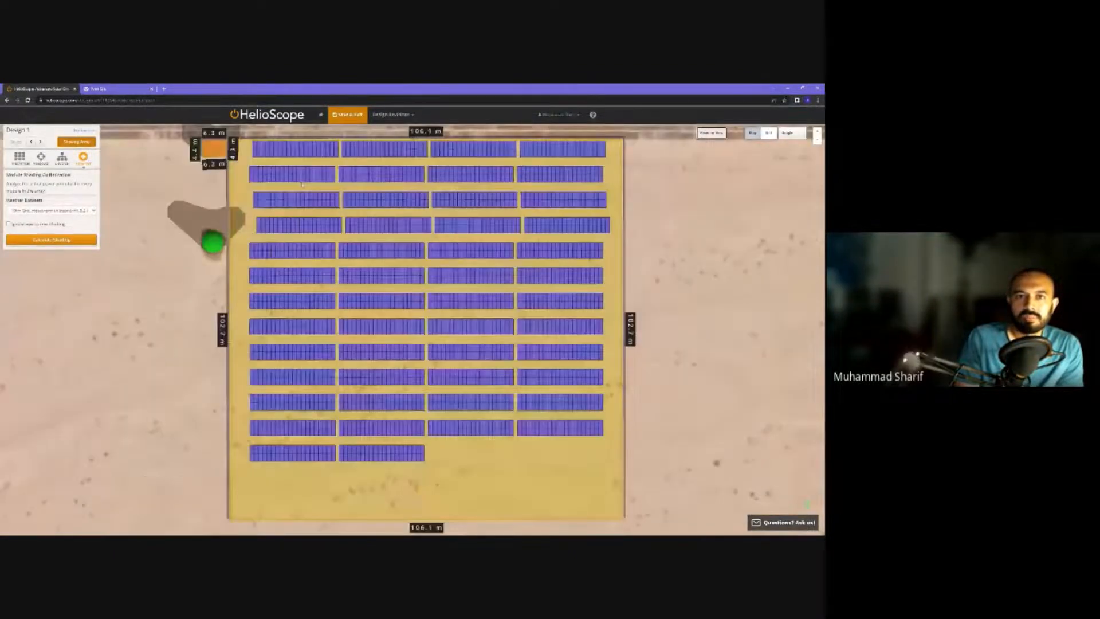
- Save and exit the design, and simulate Design 1 with Condition Set 1 from the project's reports
{"action": "left_click", "coordinate": [358, 115]}
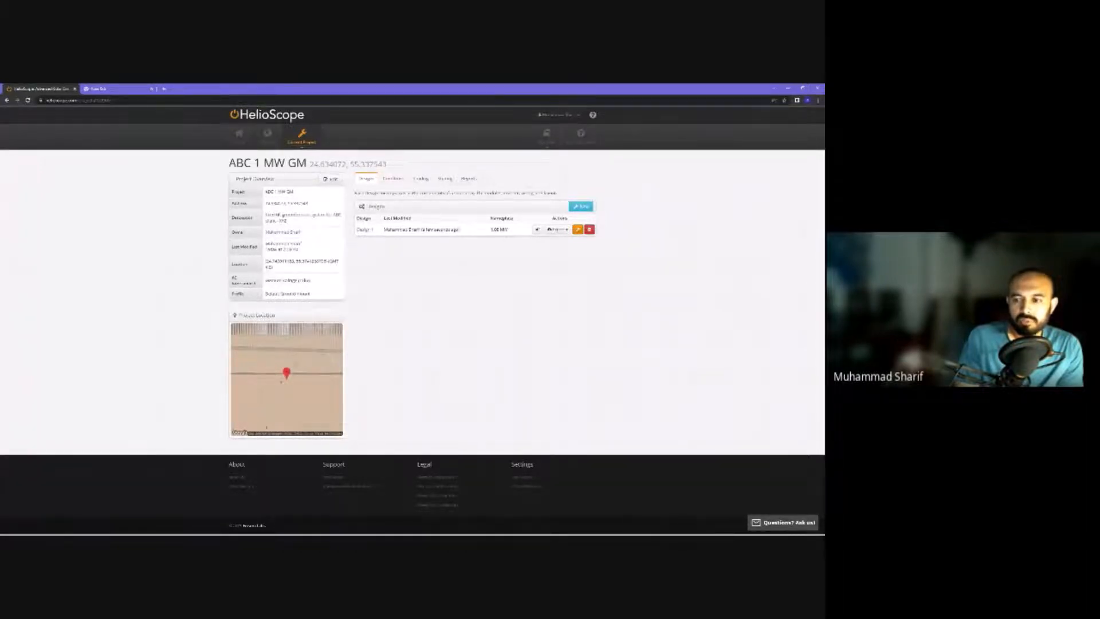
{"action": "left_click", "coordinate": [469, 178]}
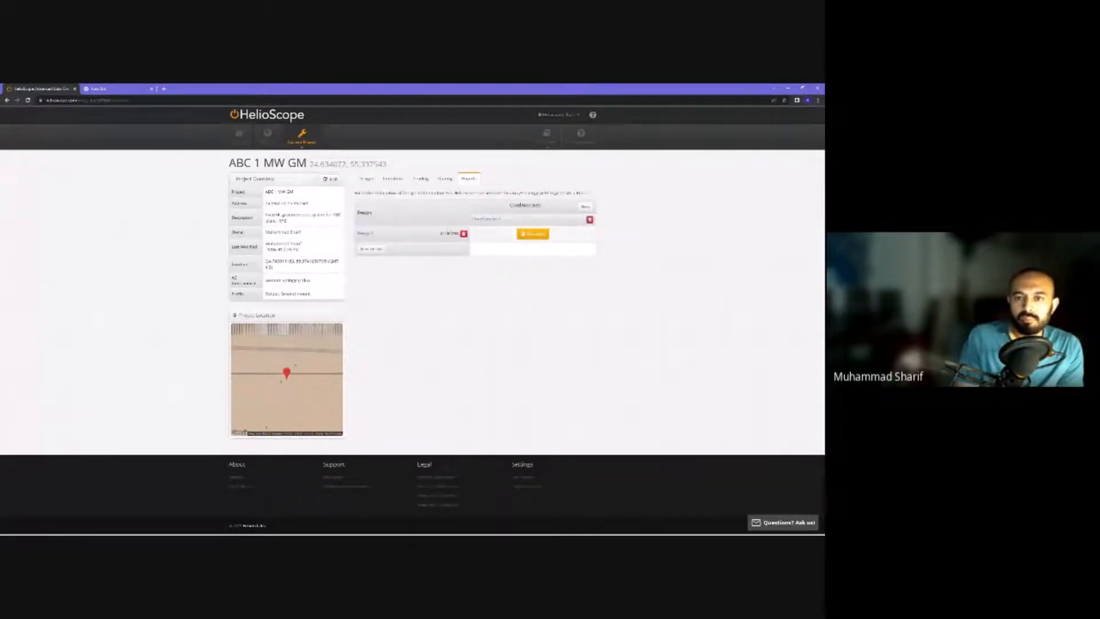
{"action": "left_click", "coordinate": [533, 234]}
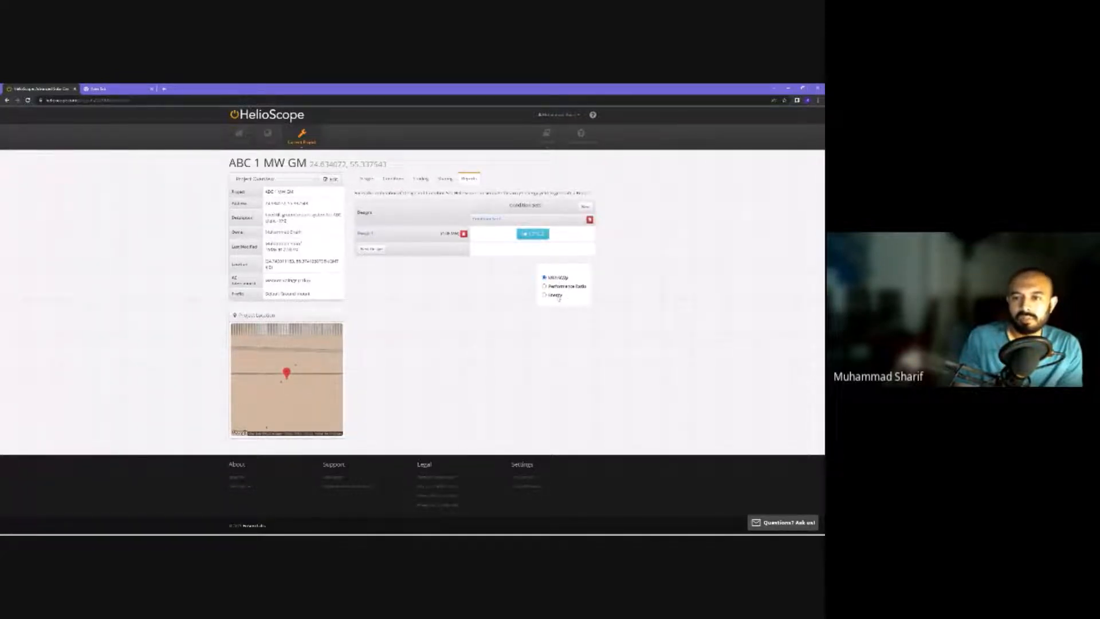
- Open Design 1's production report and expand the monthly production data to examine the monthly and annual figures
{"action": "left_click", "coordinate": [538, 233]}
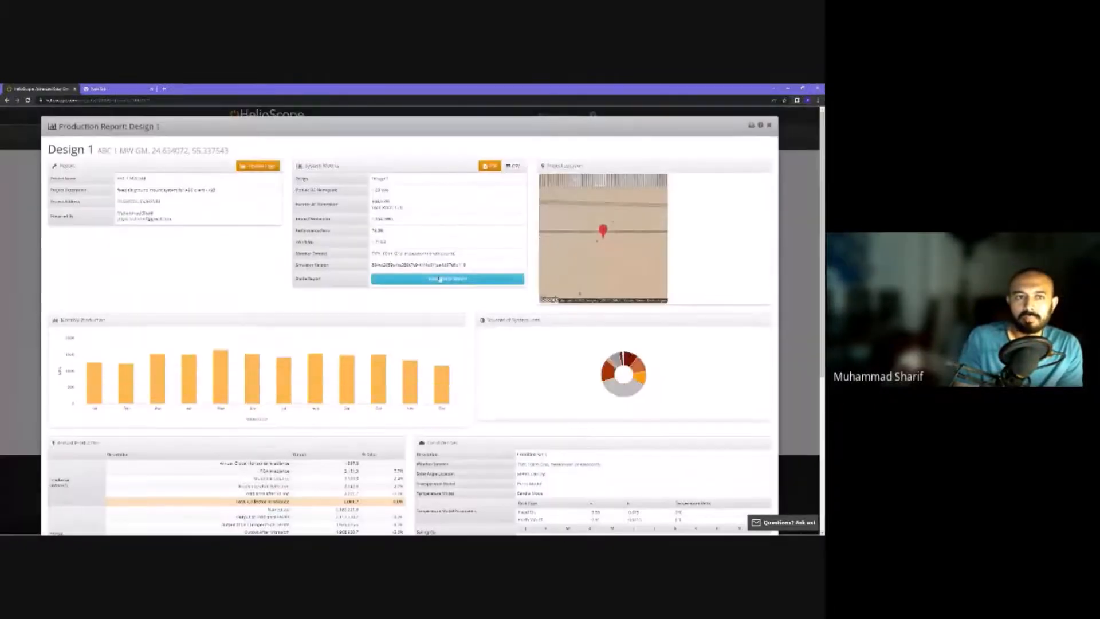
{"action": "mouse_move", "coordinate": [322, 342]}
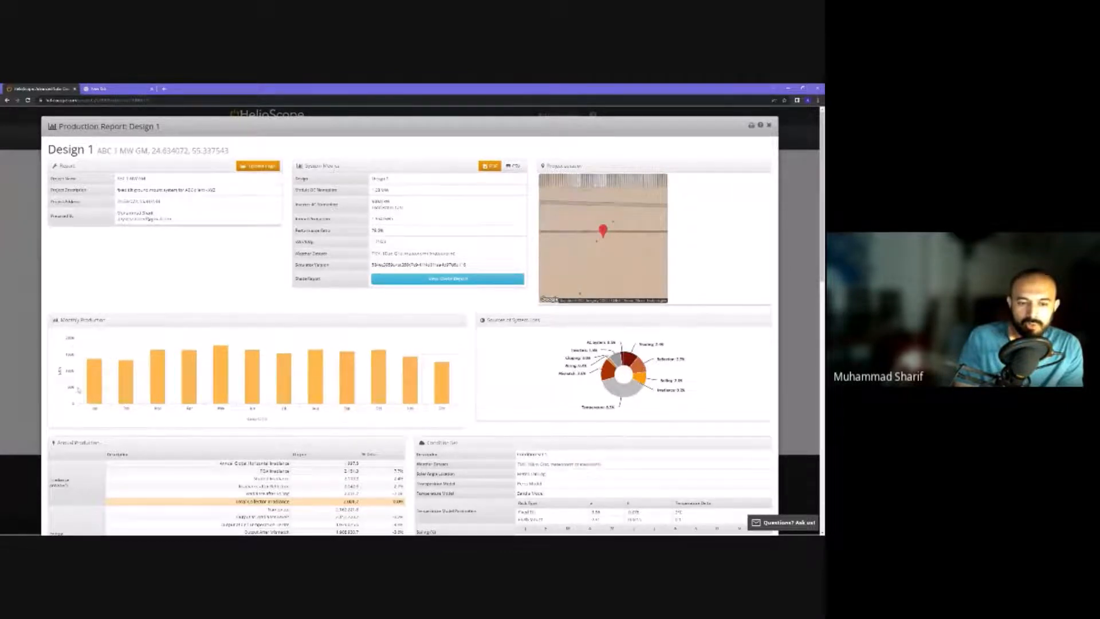
{"action": "scroll", "coordinate": [263, 383], "scroll_direction": "down", "scroll_amount": 3}
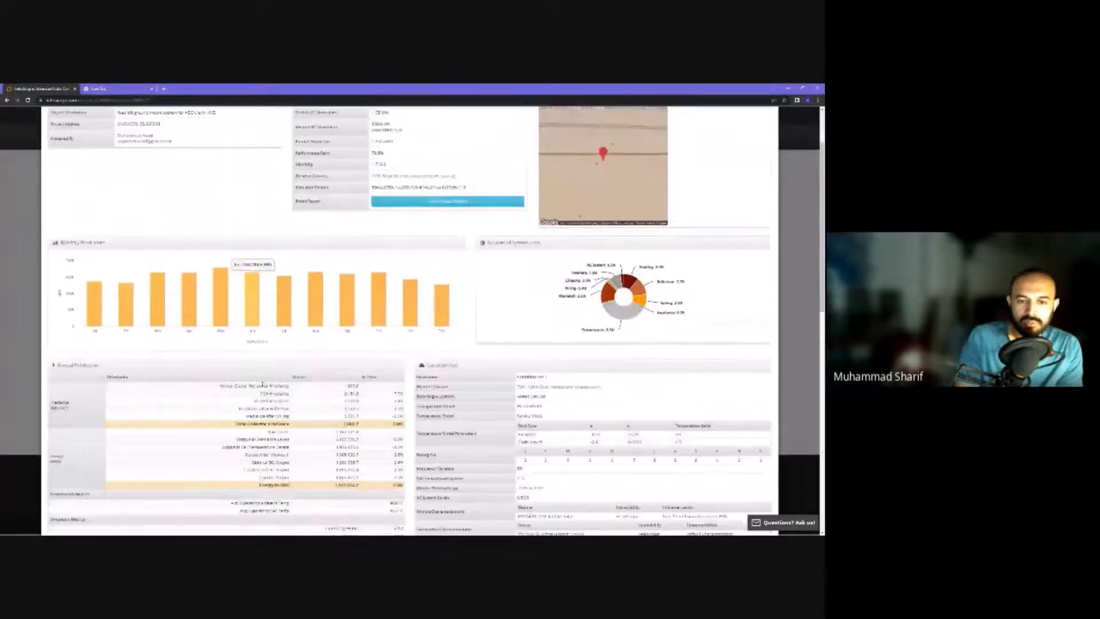
{"action": "left_click", "coordinate": [258, 322]}
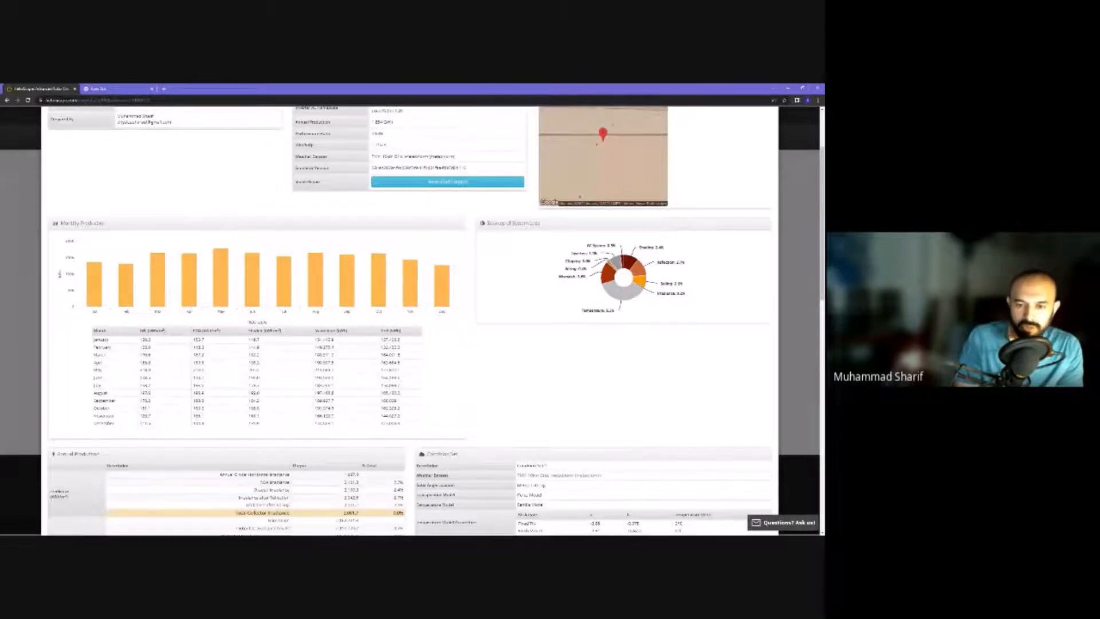
{"action": "scroll", "coordinate": [394, 344], "scroll_direction": "down", "scroll_amount": 2}
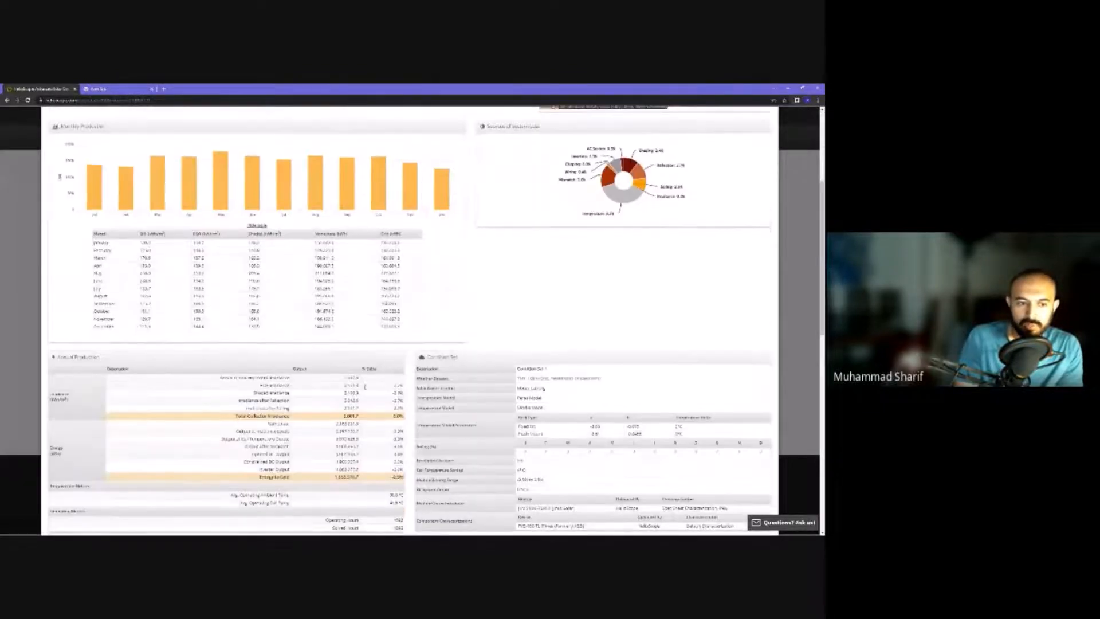
{"action": "scroll", "coordinate": [394, 344], "scroll_direction": "down", "scroll_amount": 2}
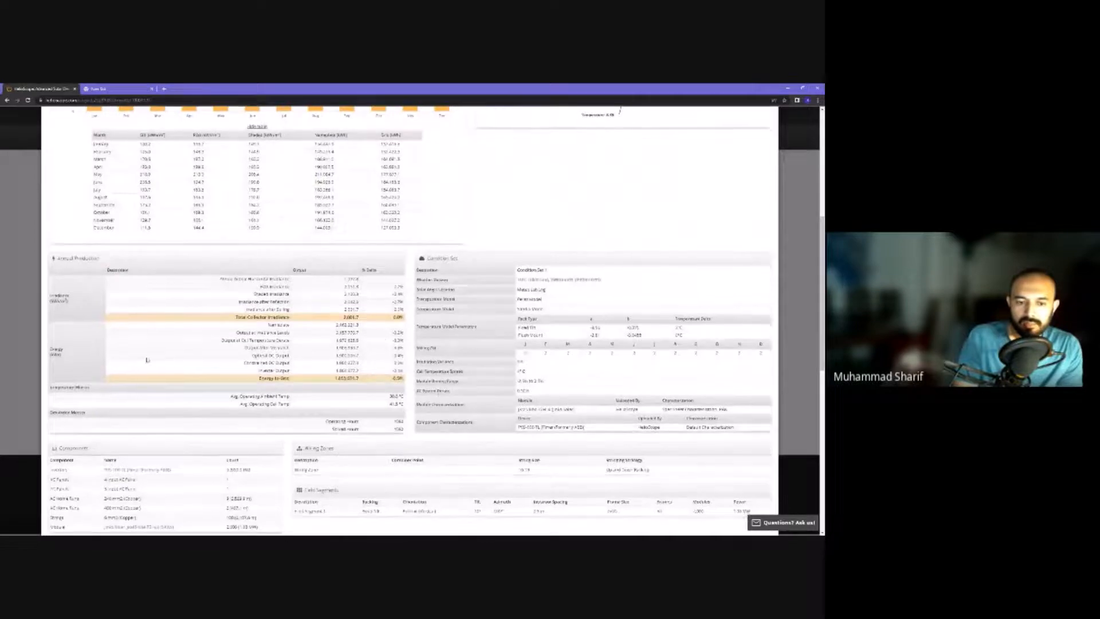
- Examine the production report's components, wiring zones, field segments and detailed layout sections
{"action": "scroll", "coordinate": [119, 368], "scroll_direction": "down", "scroll_amount": 4}
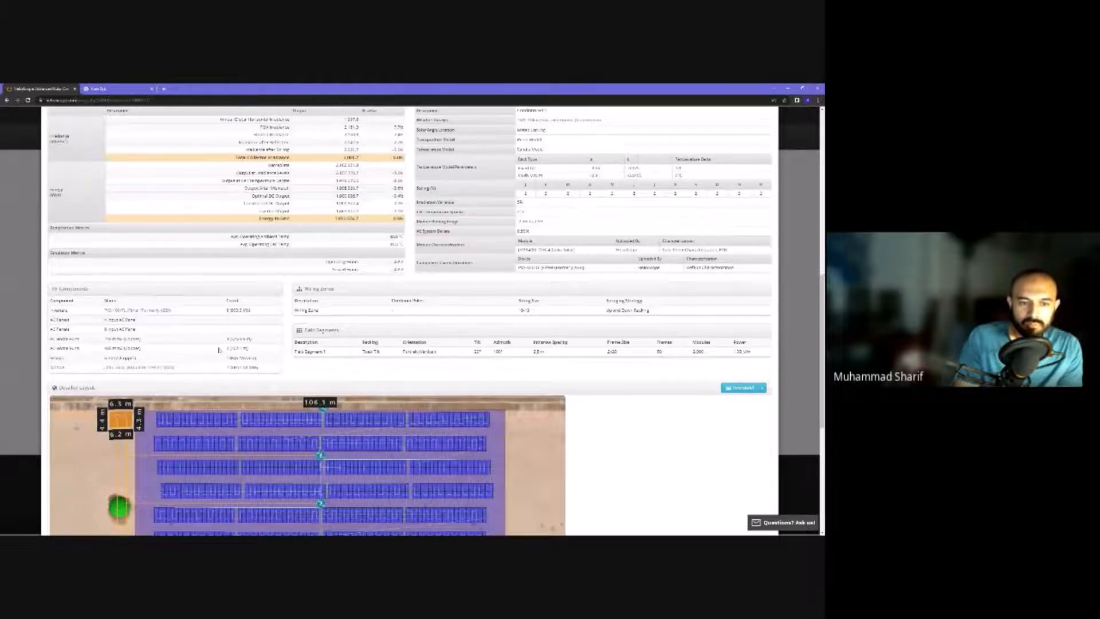
{"action": "scroll", "coordinate": [219, 349], "scroll_direction": "down", "scroll_amount": 5}
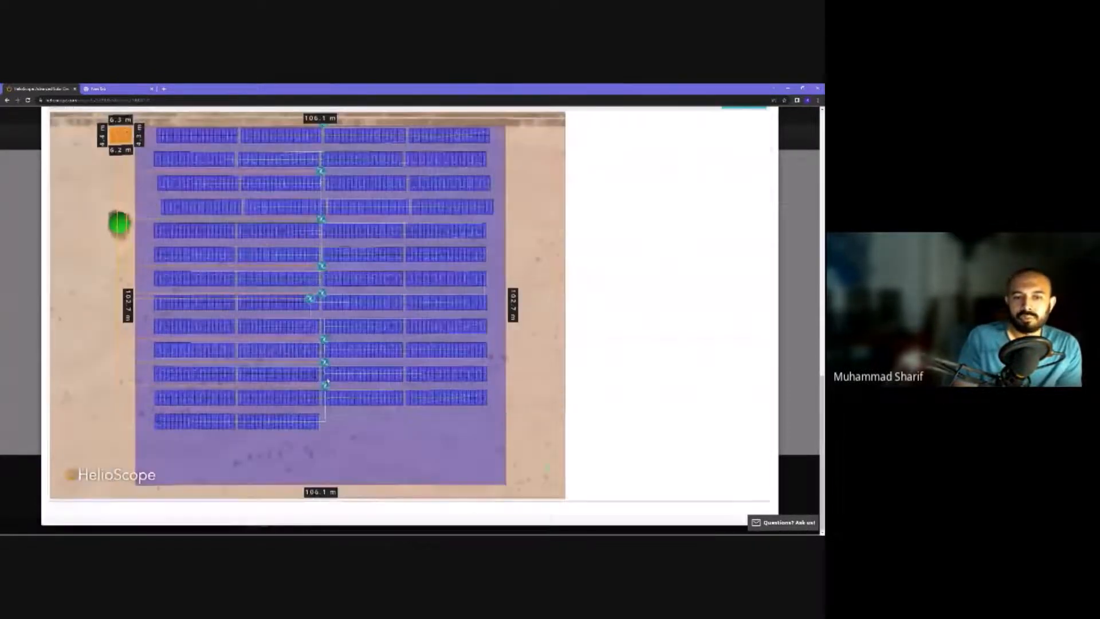
{"action": "scroll", "coordinate": [328, 383], "scroll_direction": "up", "scroll_amount": 4}
{"action": "scroll", "coordinate": [401, 344], "scroll_direction": "up", "scroll_amount": 3}
{"action": "scroll", "coordinate": [477, 339], "scroll_direction": "down", "scroll_amount": 4}
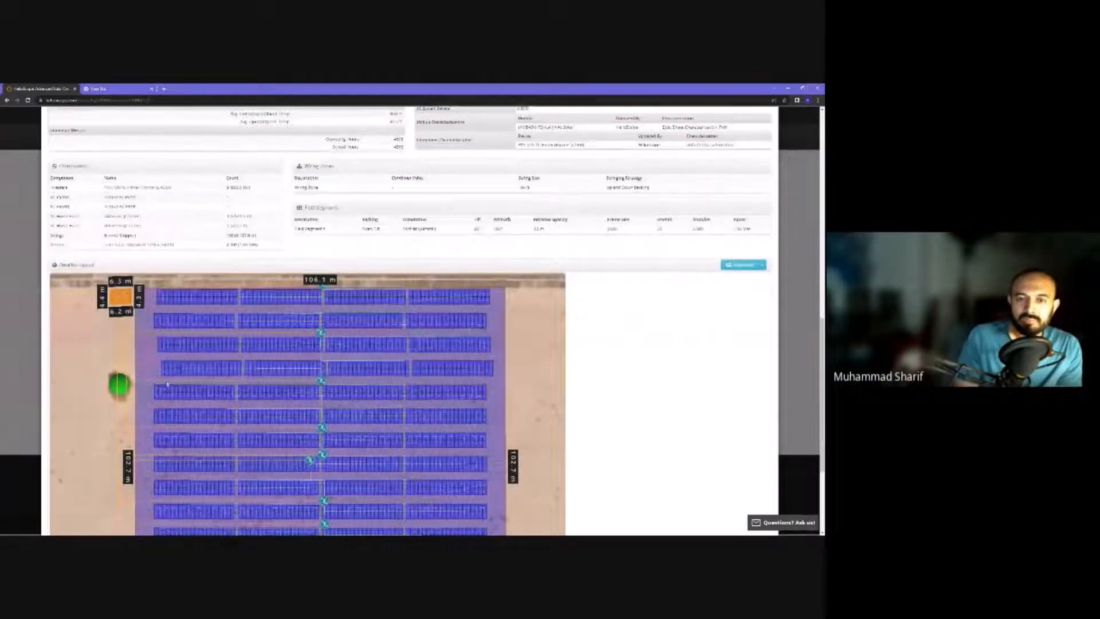
{"action": "scroll", "coordinate": [305, 381], "scroll_direction": "down", "scroll_amount": 1}
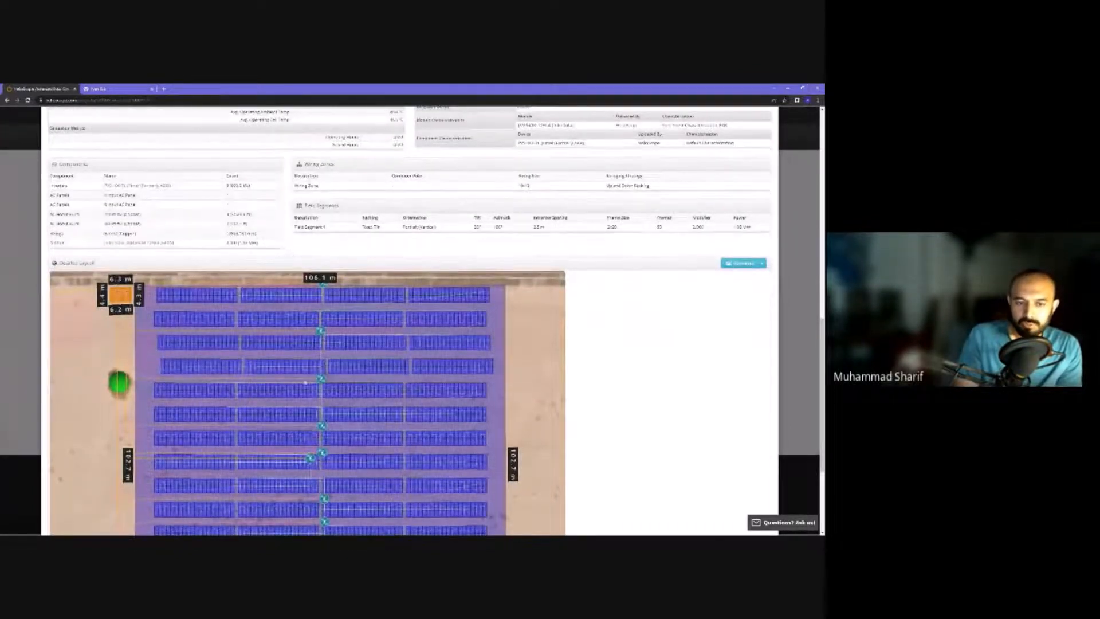
{"action": "scroll", "coordinate": [304, 382], "scroll_direction": "down", "scroll_amount": 2}
{"action": "scroll", "coordinate": [309, 387], "scroll_direction": "up", "scroll_amount": 3}
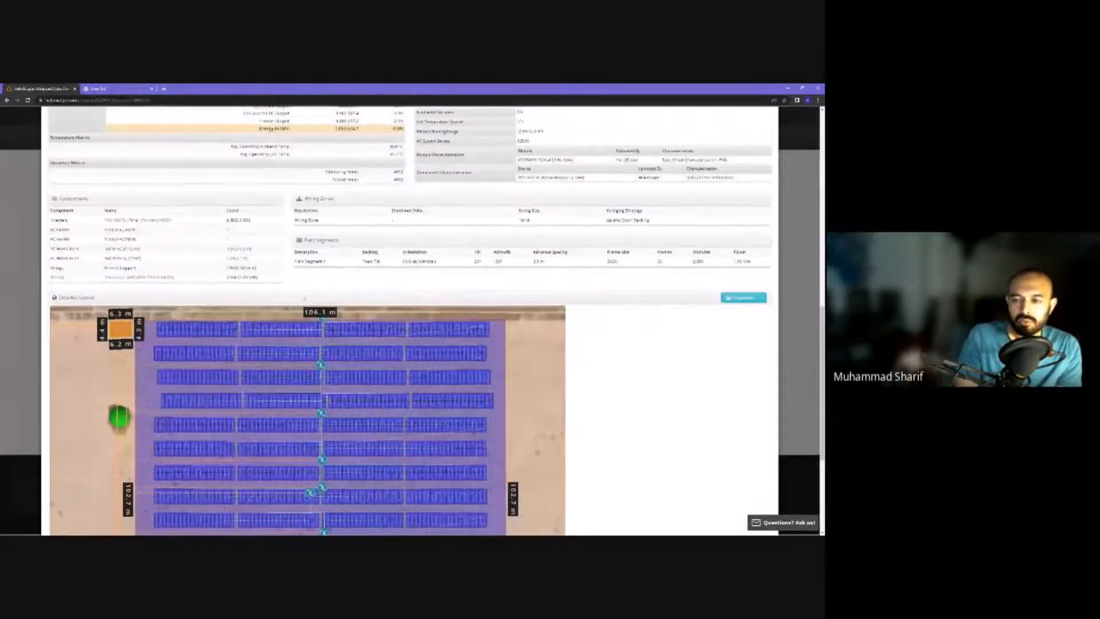
{"action": "scroll", "coordinate": [372, 269], "scroll_direction": "up", "scroll_amount": 2}
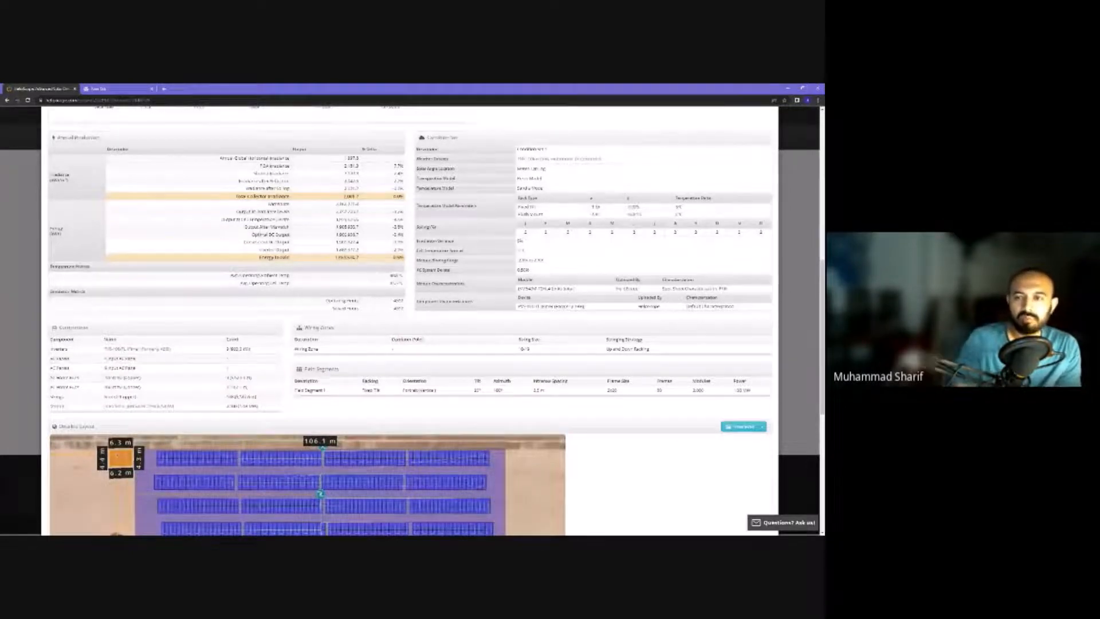
- Open the shading report from Design 1's production report and examine its heatmap, shading tables and monthly production chart
{"action": "scroll", "coordinate": [520, 309], "scroll_direction": "up", "scroll_amount": 8}
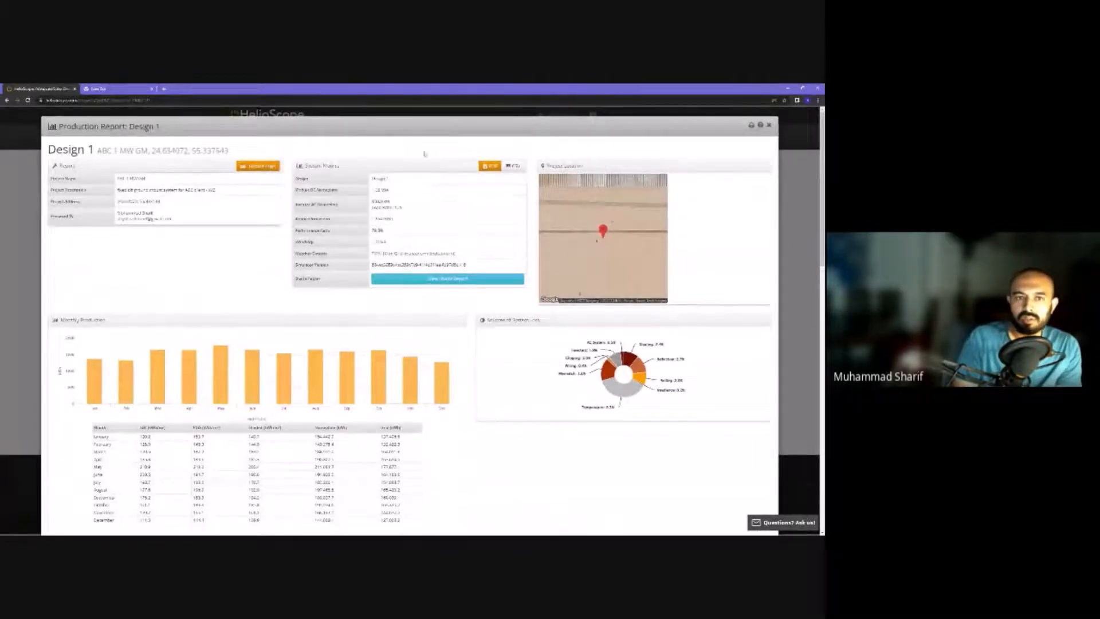
{"action": "scroll", "coordinate": [424, 153], "scroll_direction": "down", "scroll_amount": 5}
{"action": "scroll", "coordinate": [375, 261], "scroll_direction": "up", "scroll_amount": 4}
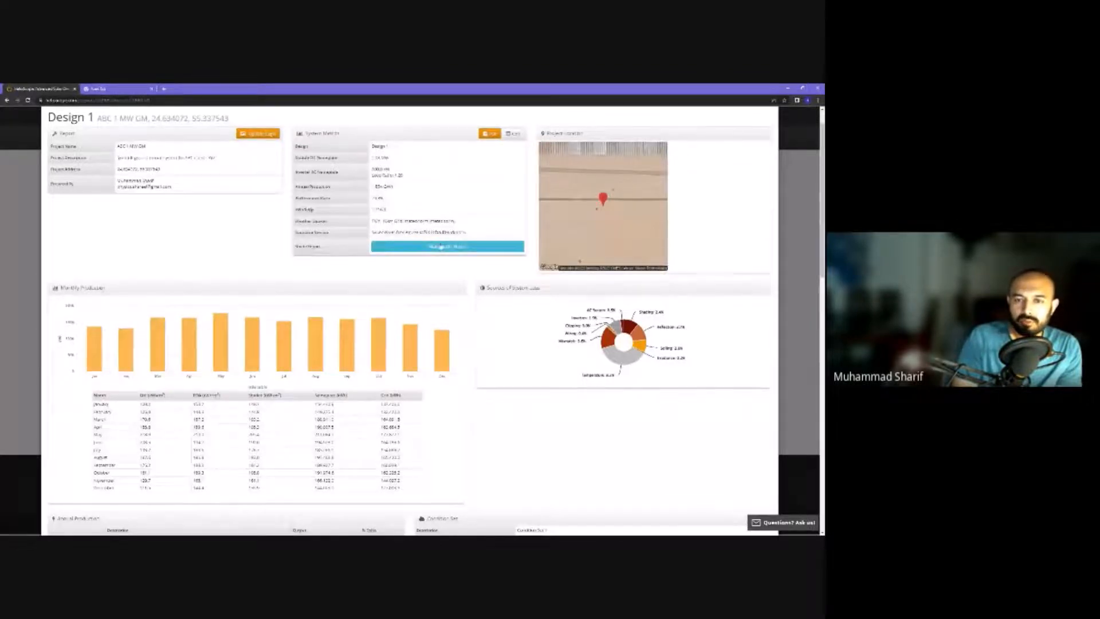
{"action": "left_click", "coordinate": [441, 247]}
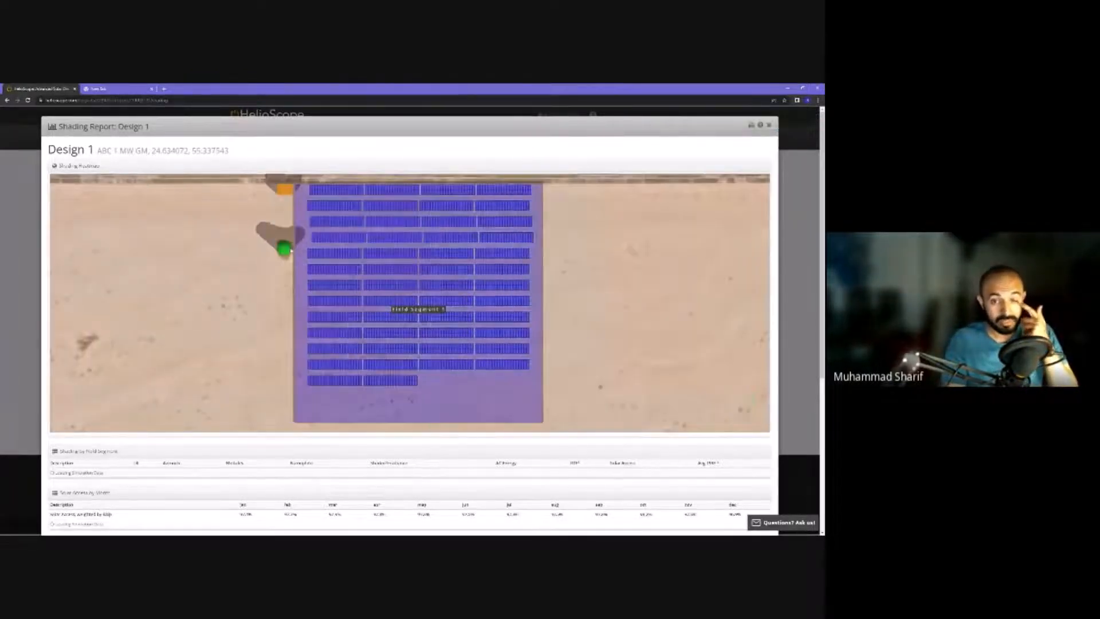
{"action": "scroll", "coordinate": [361, 288], "scroll_direction": "down", "scroll_amount": 3}
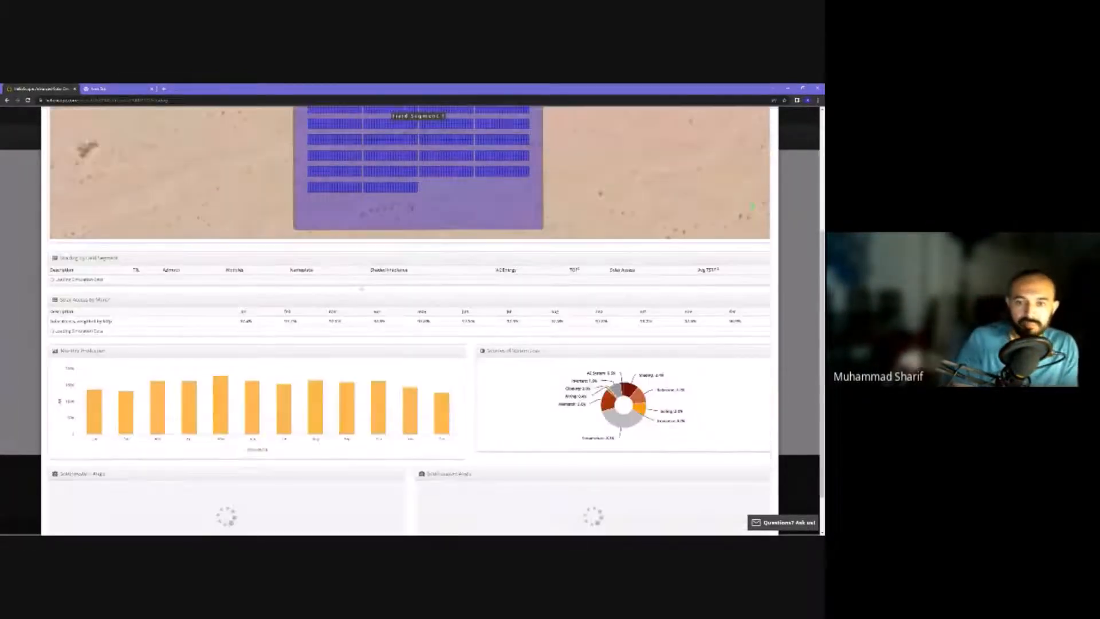
{"action": "scroll", "coordinate": [362, 288], "scroll_direction": "down", "scroll_amount": 1}
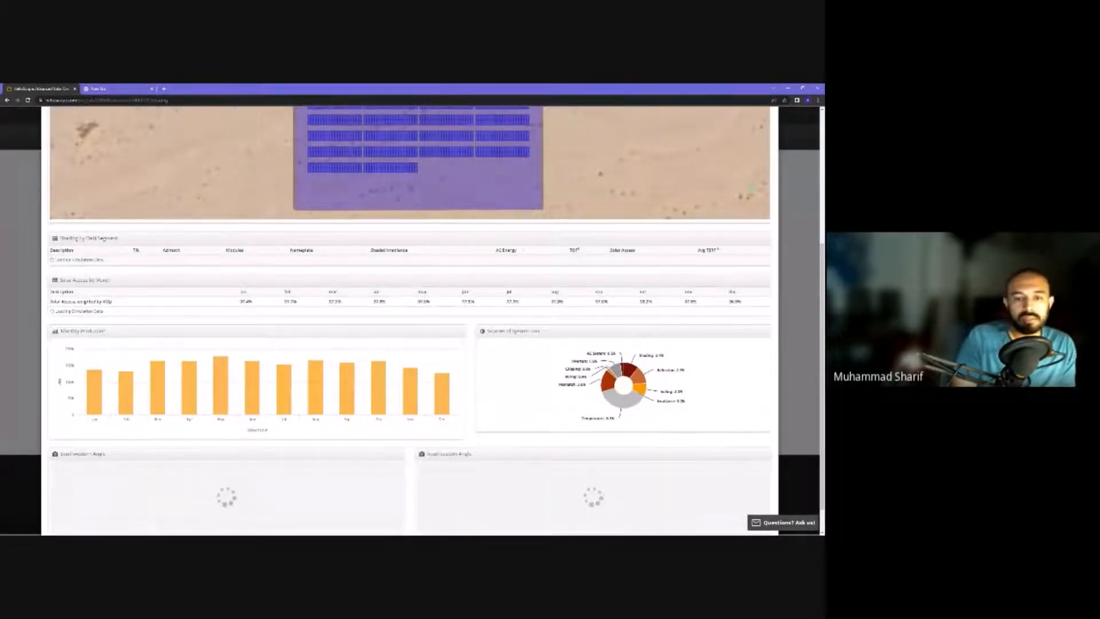
{"action": "mouse_move", "coordinate": [227, 368]}
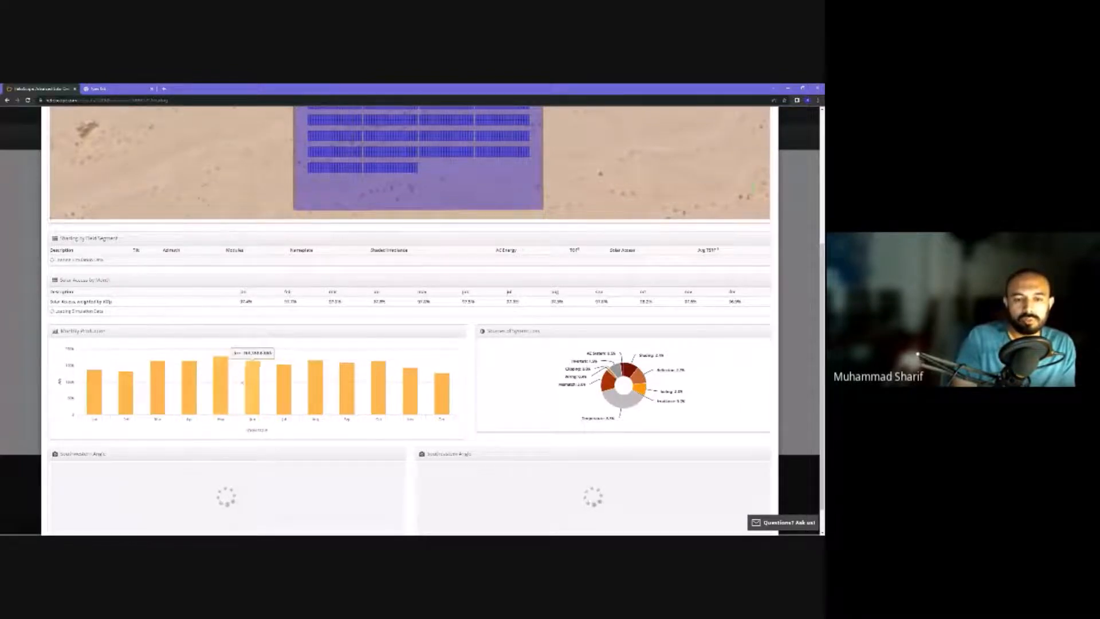
{"action": "scroll", "coordinate": [221, 393], "scroll_direction": "down", "scroll_amount": 1}
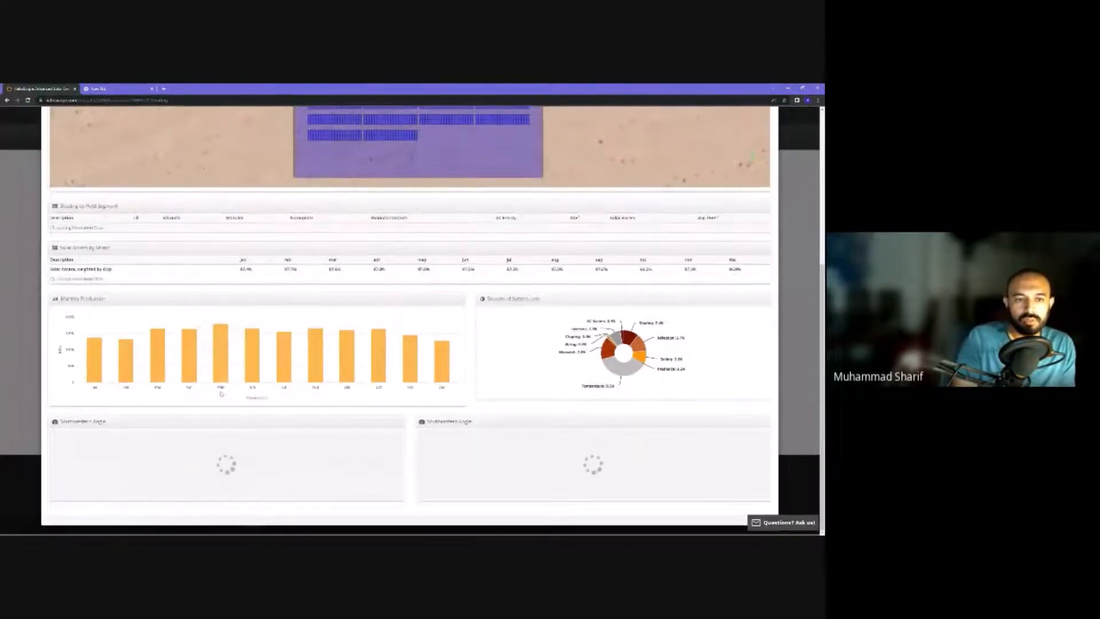
- Expand the shading report's monthly production data and examine the monthly figures and the angled array views
{"action": "left_click", "coordinate": [257, 399]}
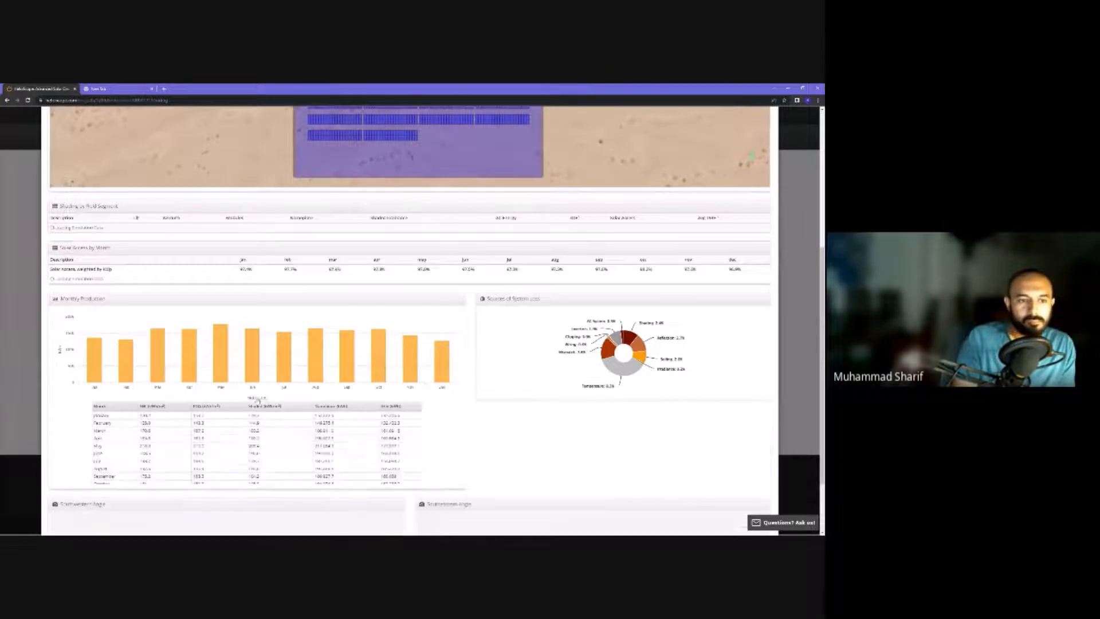
{"action": "scroll", "coordinate": [256, 404], "scroll_direction": "down", "scroll_amount": 3}
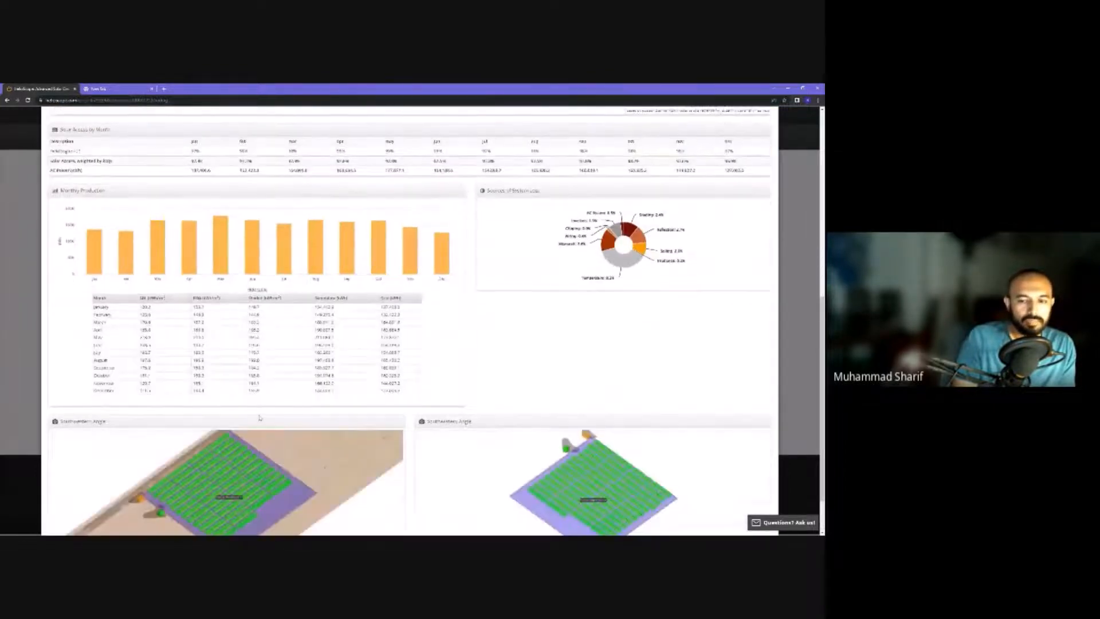
{"action": "scroll", "coordinate": [256, 407], "scroll_direction": "down", "scroll_amount": 1}
{"action": "scroll", "coordinate": [386, 276], "scroll_direction": "up", "scroll_amount": 12}
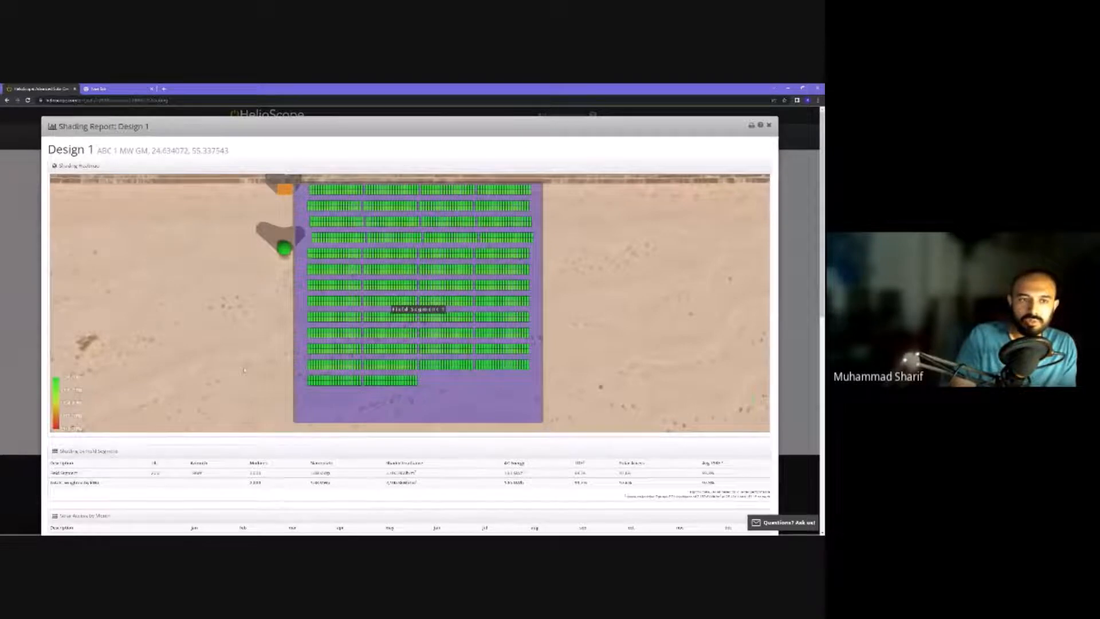
- Review the shading by field segment and solar access by month tables, and close the shading report
{"action": "scroll", "coordinate": [245, 370], "scroll_direction": "down", "scroll_amount": 3}
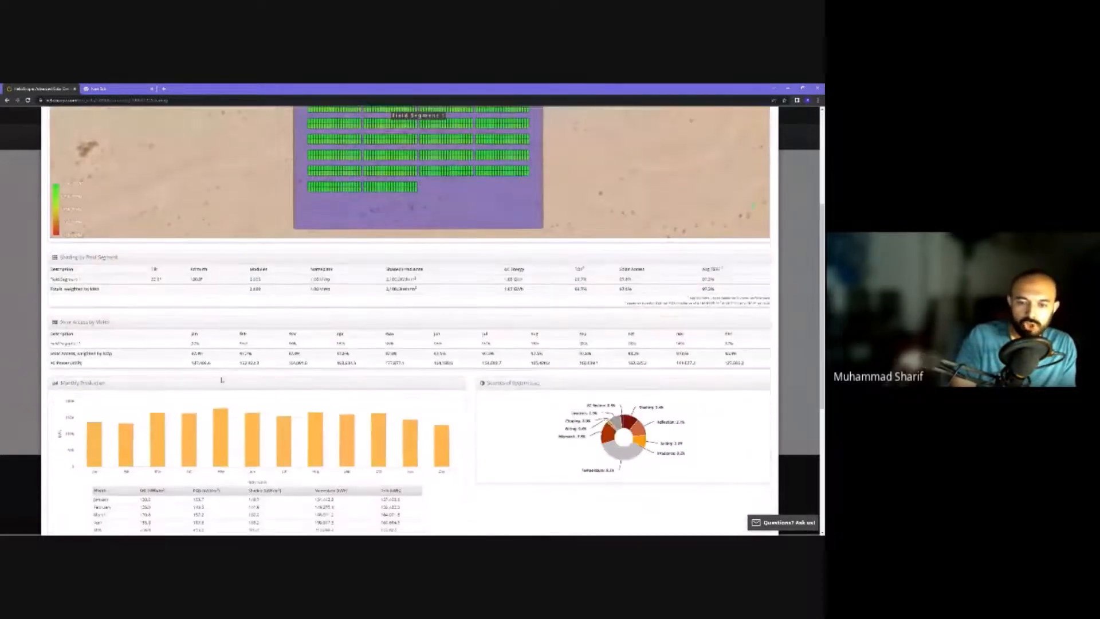
{"action": "scroll", "coordinate": [225, 382], "scroll_direction": "down", "scroll_amount": 4}
{"action": "scroll", "coordinate": [622, 367], "scroll_direction": "up", "scroll_amount": 3}
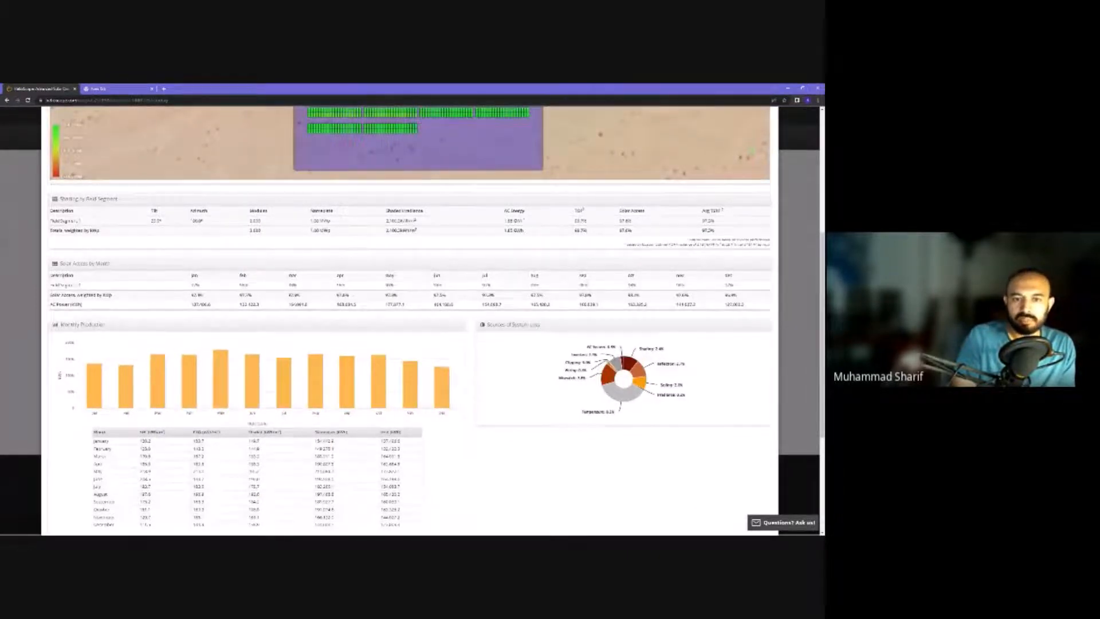
{"action": "scroll", "coordinate": [716, 342], "scroll_direction": "up", "scroll_amount": 5}
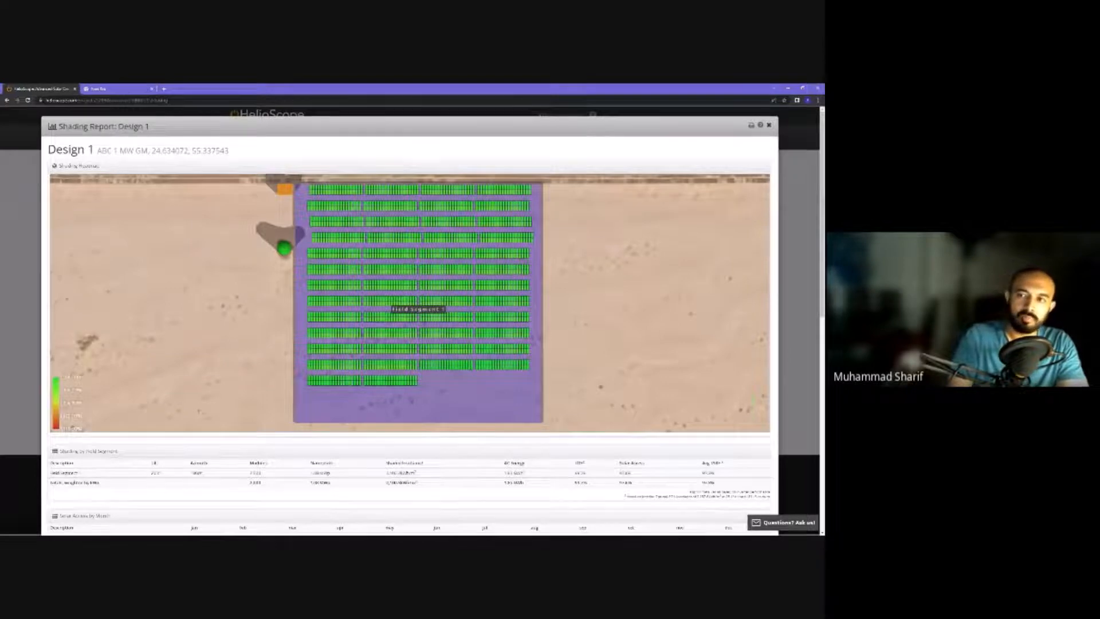
{"action": "left_click", "coordinate": [769, 125]}
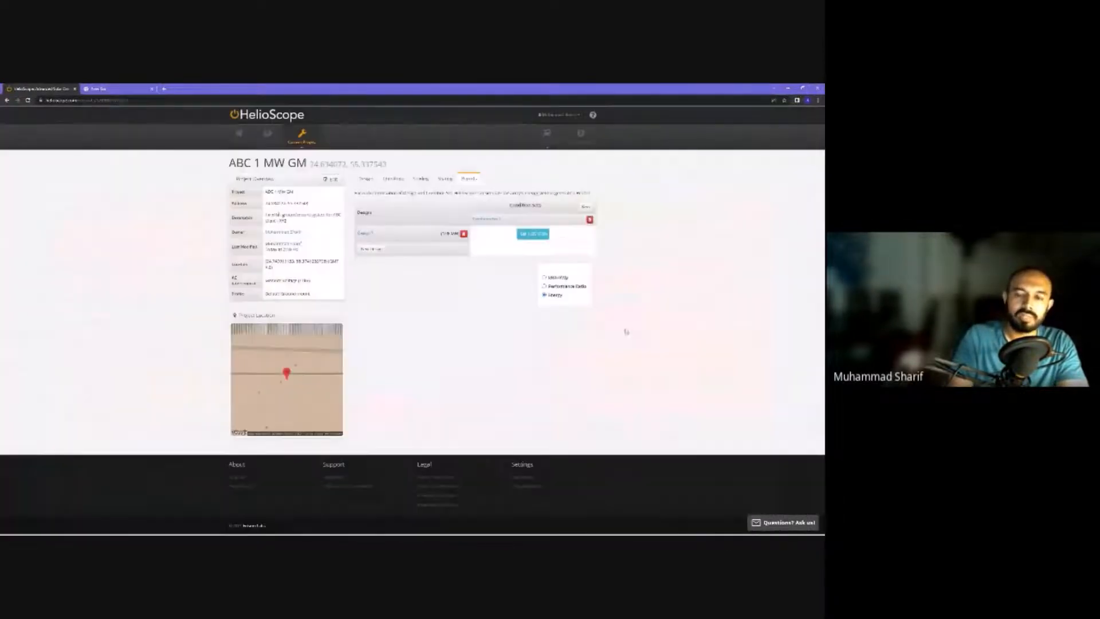
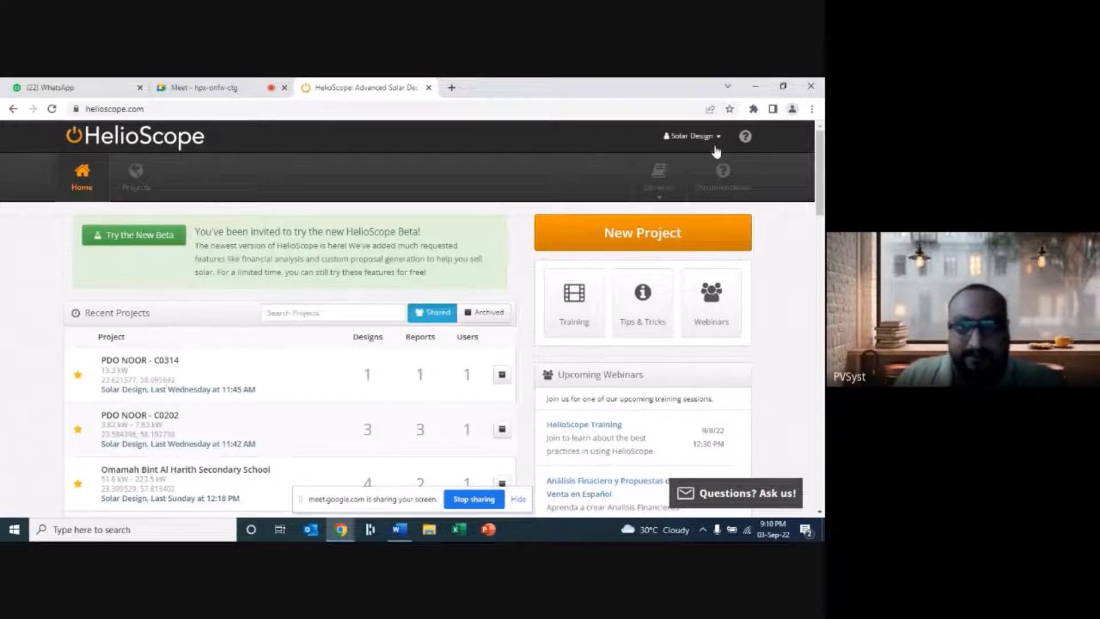
- Log out of the account and open the free 30-day trial sign-up page to examine its form fields and subscription features
{"action": "left_click", "coordinate": [621, 183]}
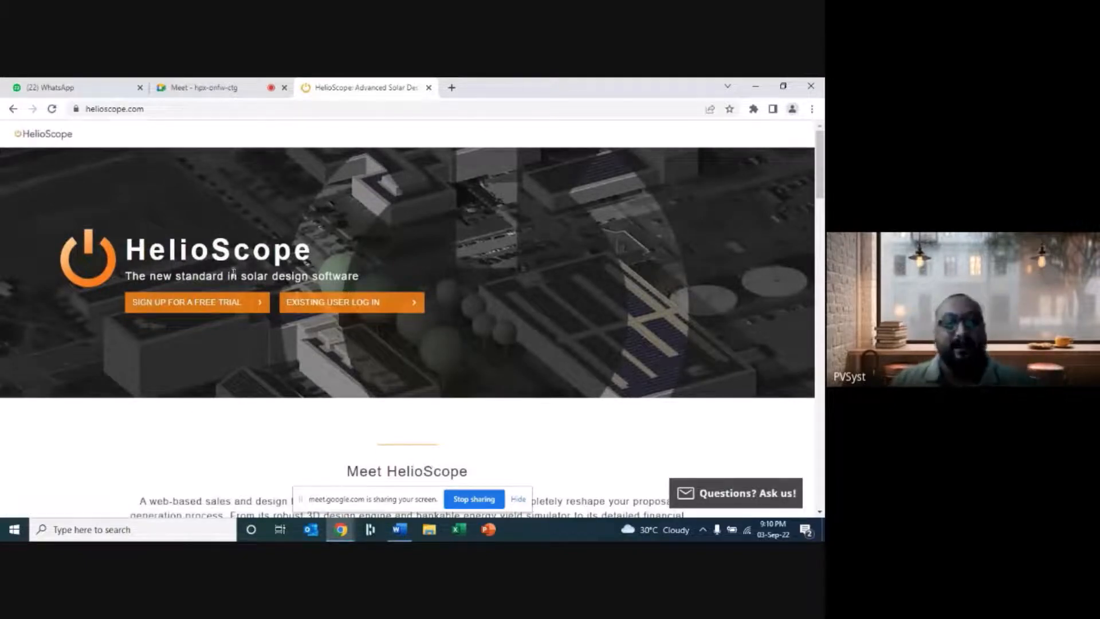
{"action": "left_click", "coordinate": [198, 309]}
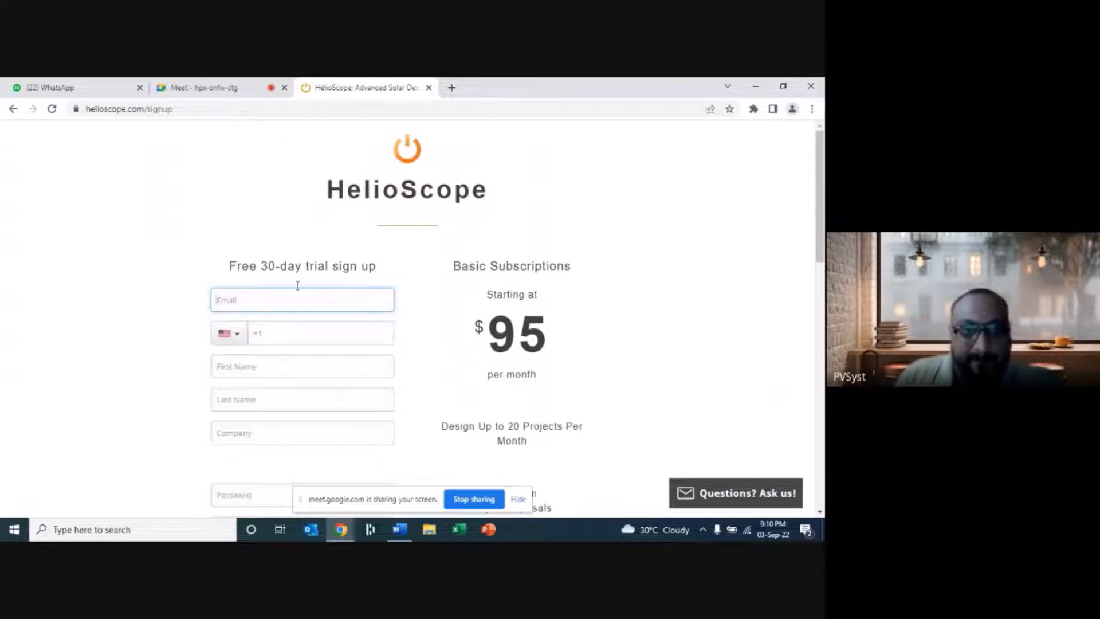
{"action": "scroll", "coordinate": [405, 279], "scroll_direction": "down", "scroll_amount": 2}
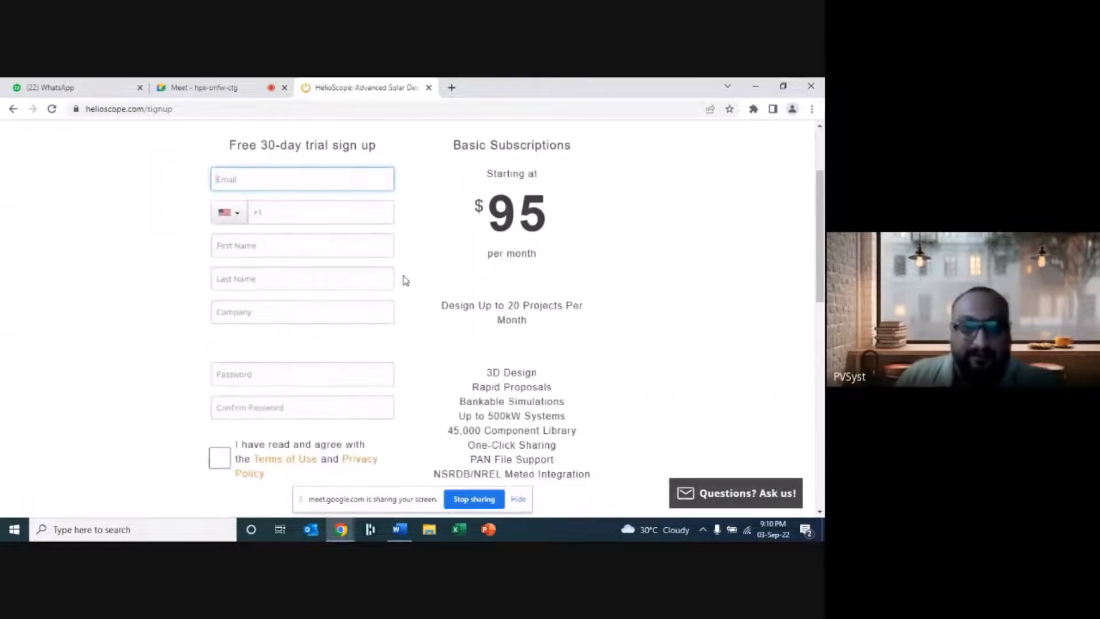
{"action": "scroll", "coordinate": [405, 284], "scroll_direction": "down", "scroll_amount": 3}
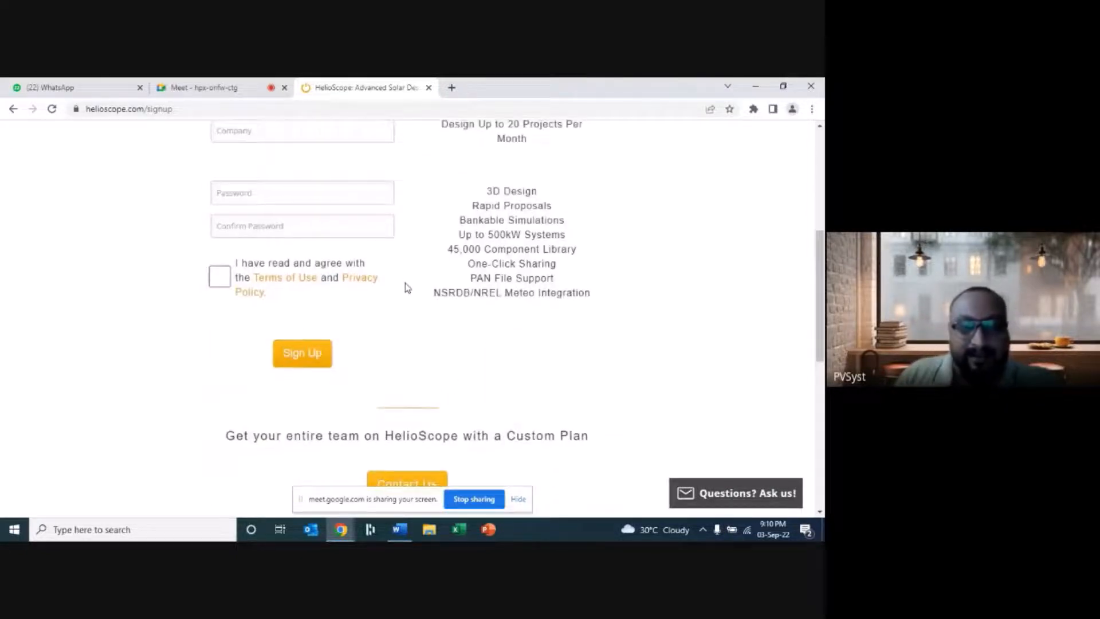
{"action": "scroll", "coordinate": [393, 300], "scroll_direction": "up", "scroll_amount": 5}
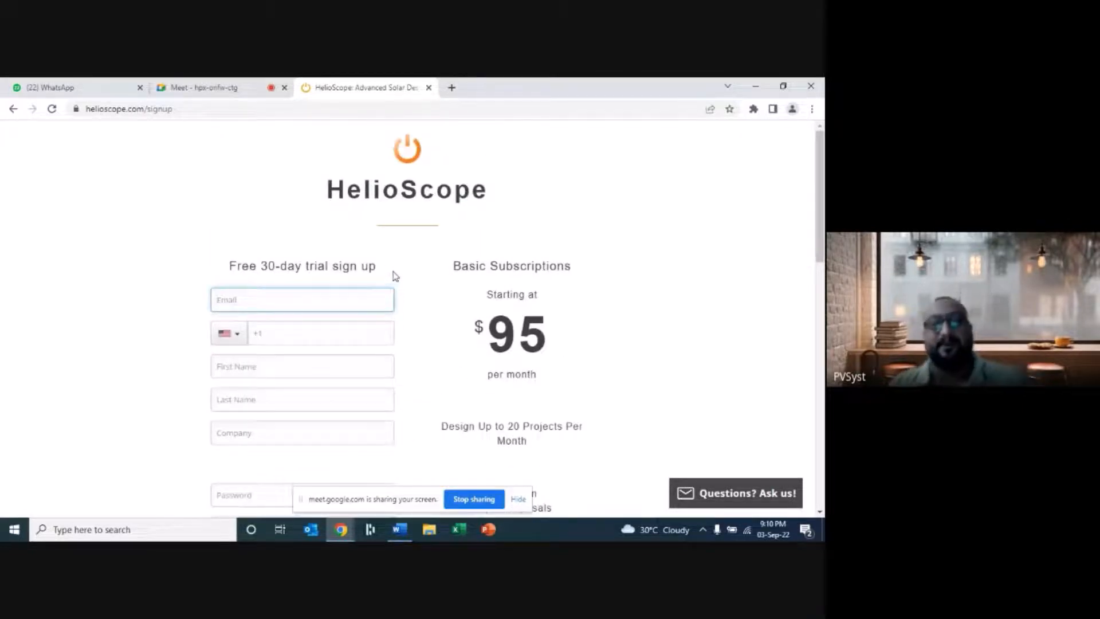
{"action": "scroll", "coordinate": [410, 271], "scroll_direction": "down", "scroll_amount": 1}
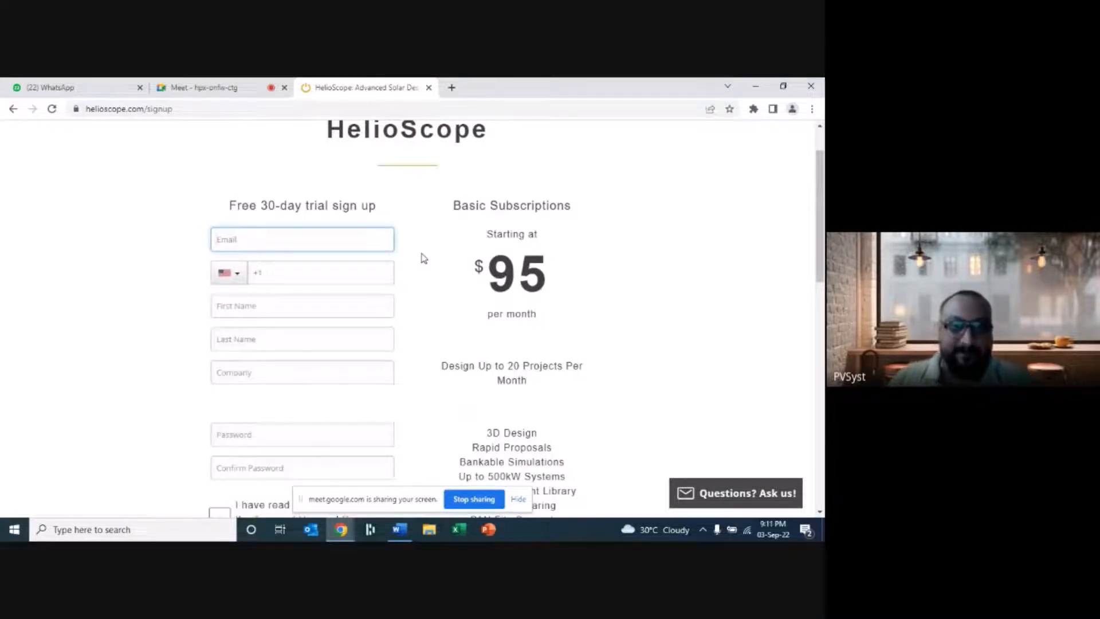
{"action": "scroll", "coordinate": [425, 257], "scroll_direction": "down", "scroll_amount": 1}
{"action": "scroll", "coordinate": [425, 258], "scroll_direction": "down", "scroll_amount": 1}
{"action": "scroll", "coordinate": [421, 261], "scroll_direction": "up", "scroll_amount": 3}
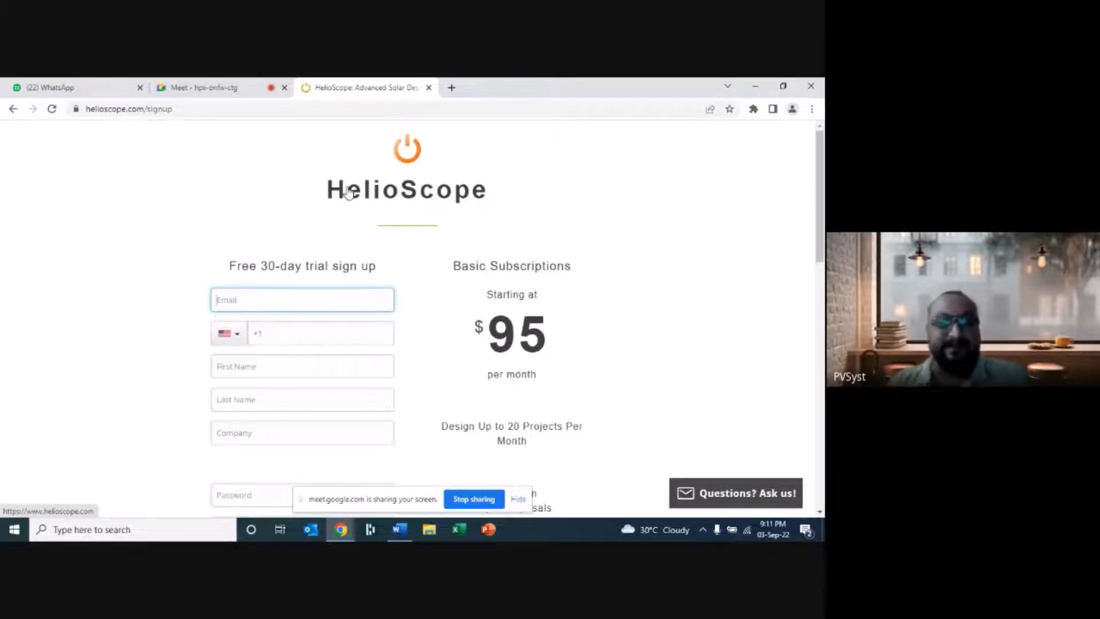
- Search the web for pvsyst in a new browser tab, and open the PVsyst website with all cookies accepted
{"action": "left_click", "coordinate": [451, 87]}
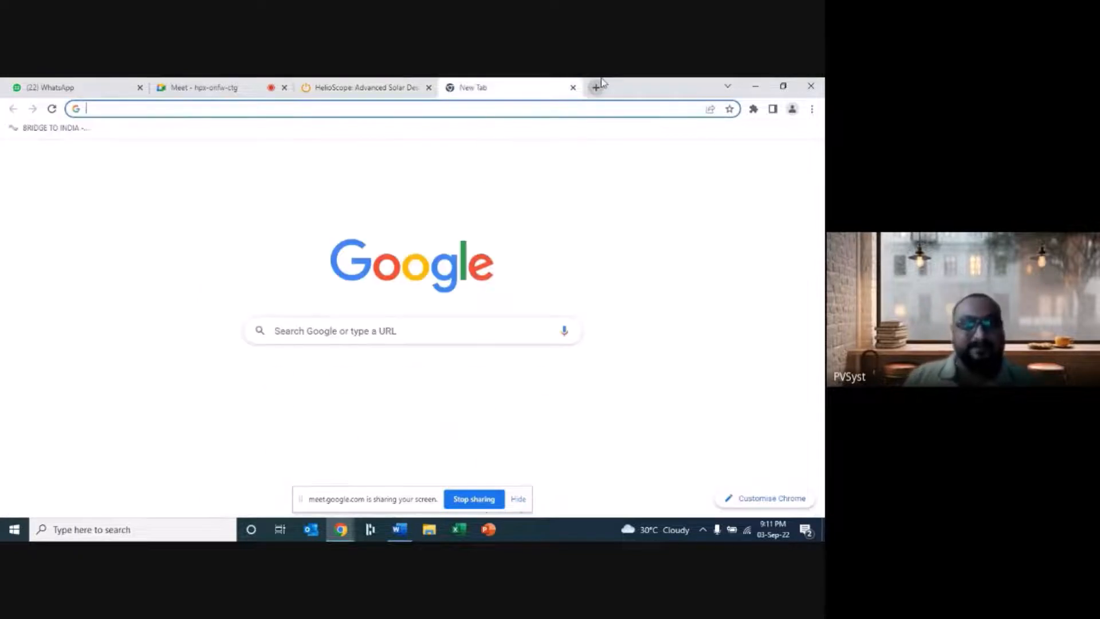
{"action": "left_click", "coordinate": [485, 108]}
{"action": "type", "text": "pvsyst"}
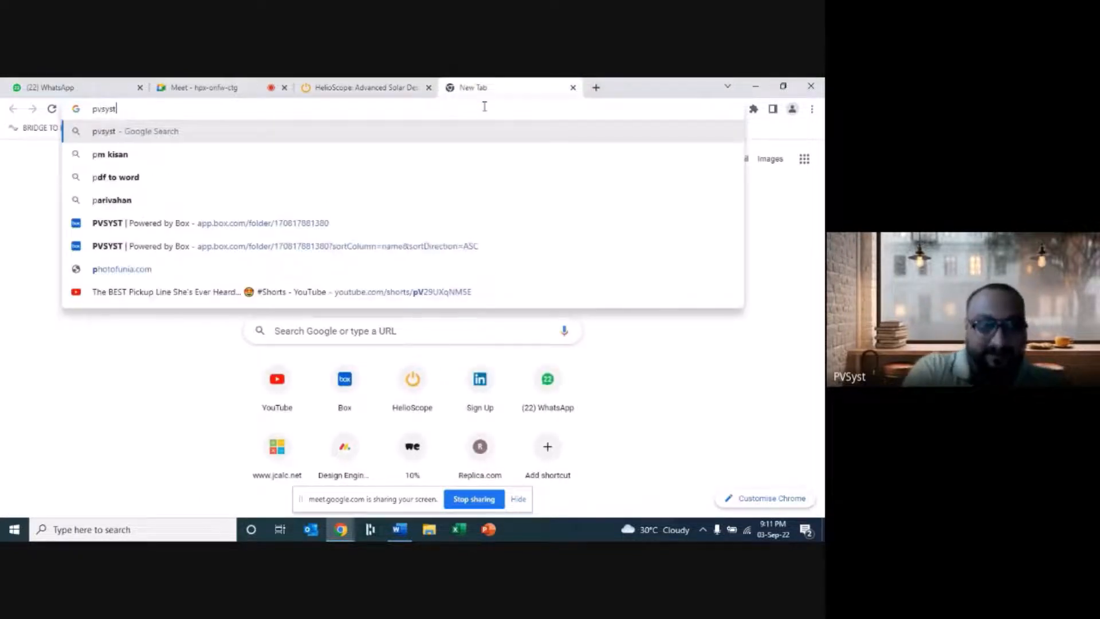
{"action": "key", "text": "Return"}
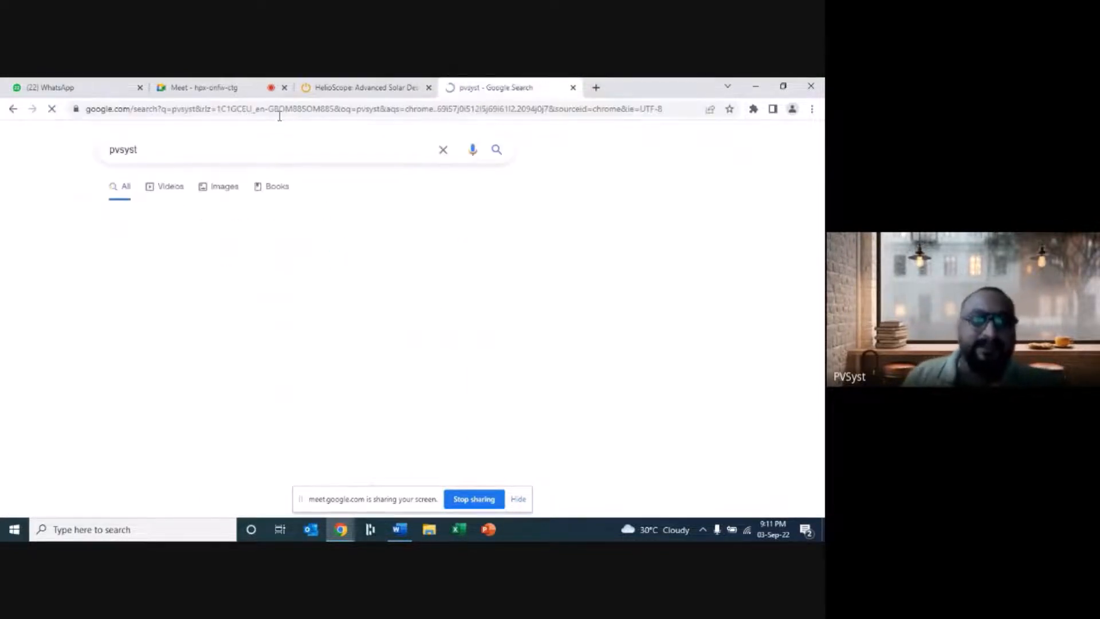
{"action": "left_click", "coordinate": [208, 257]}
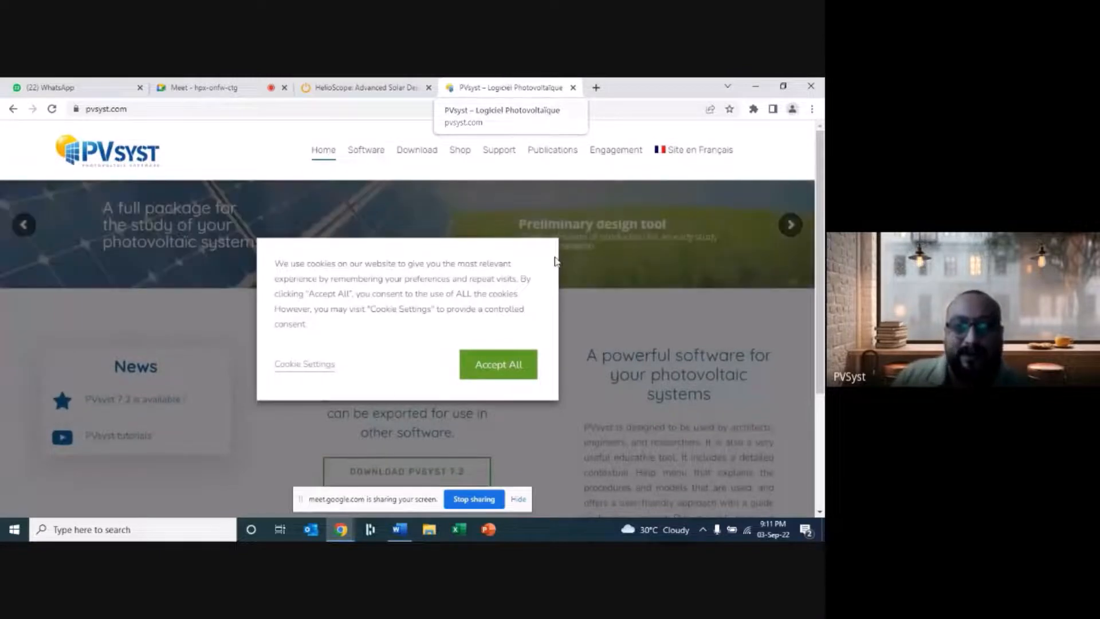
{"action": "left_click", "coordinate": [498, 368]}
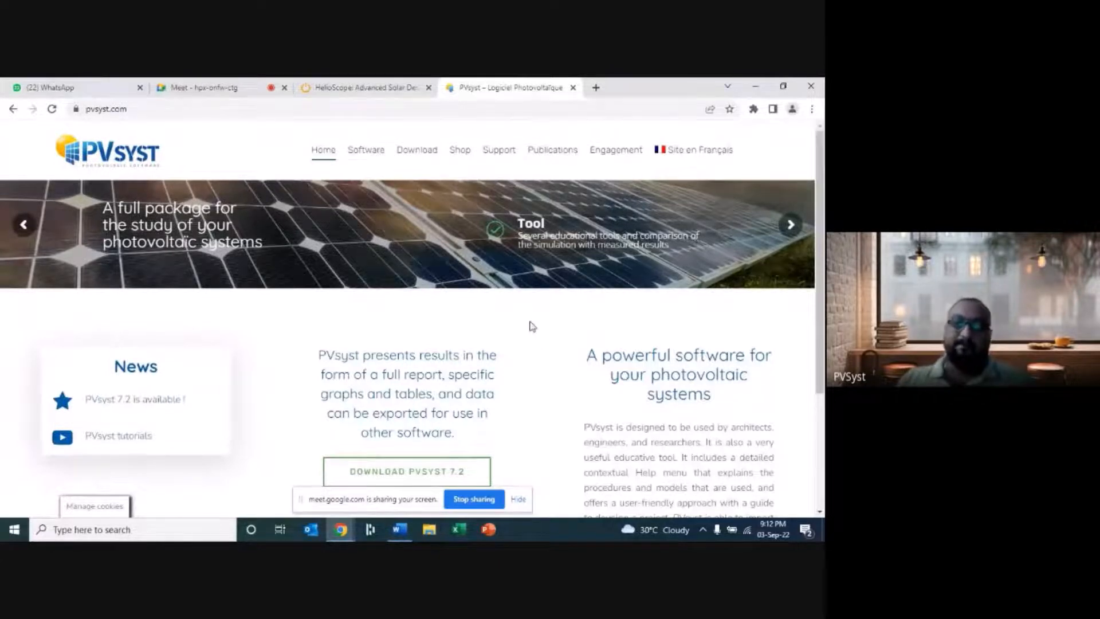
- Download the PVsyst 7.2 installer from the website's download page
{"action": "scroll", "coordinate": [536, 324], "scroll_direction": "down", "scroll_amount": 2}
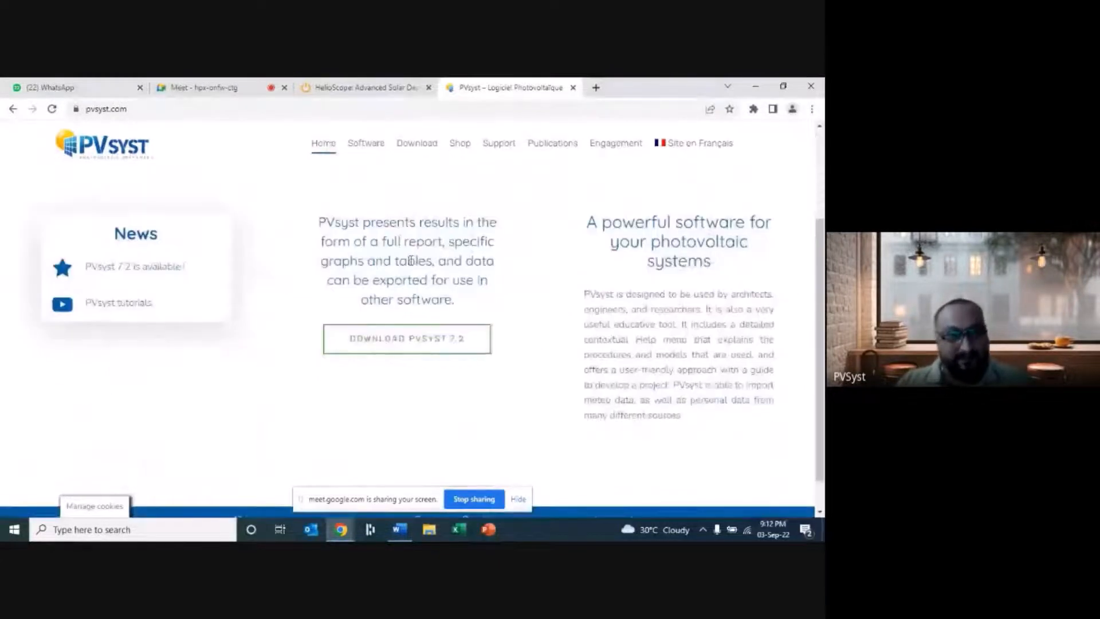
{"action": "left_click", "coordinate": [423, 151]}
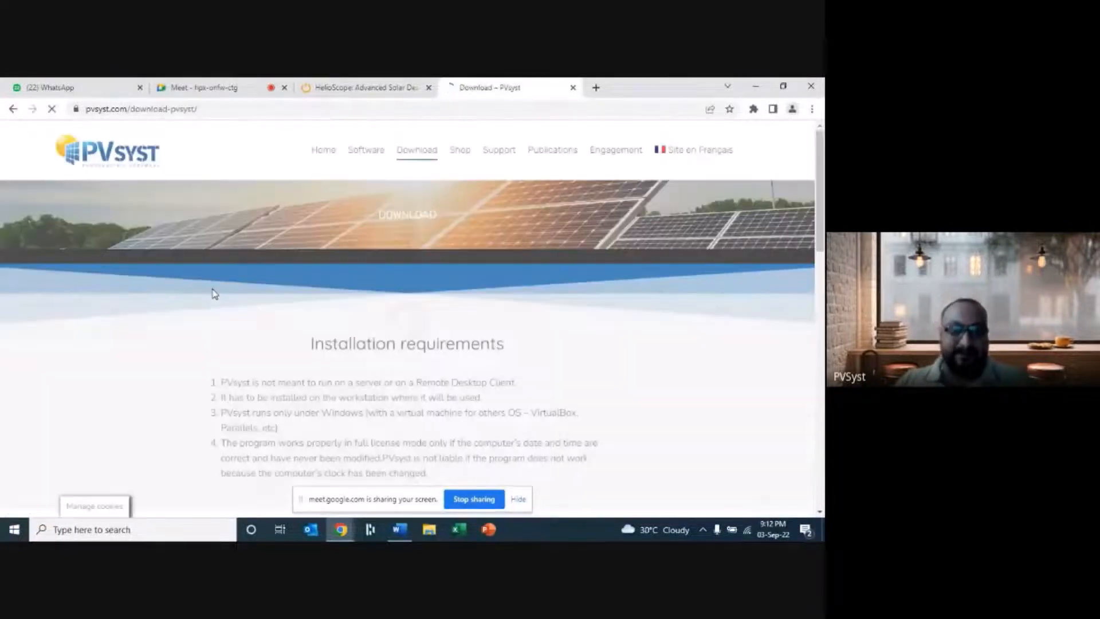
{"action": "scroll", "coordinate": [213, 297], "scroll_direction": "down", "scroll_amount": 10}
{"action": "scroll", "coordinate": [321, 263], "scroll_direction": "up", "scroll_amount": 2}
{"action": "left_click", "coordinate": [464, 309]}
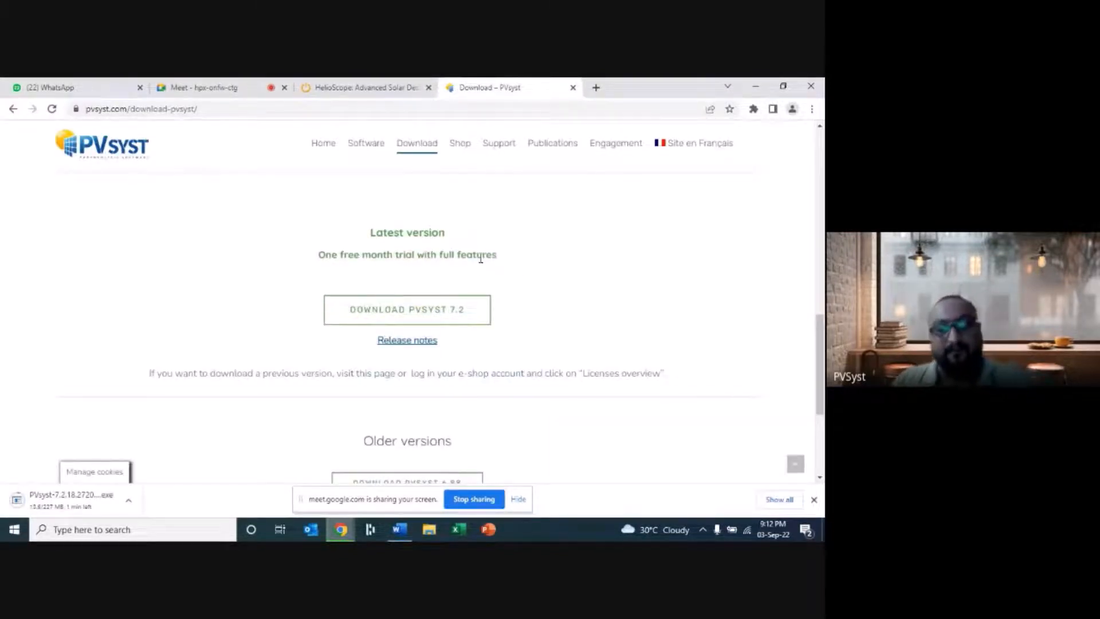
- Examine the download page's older versions, required computer configuration and installation requirements
{"action": "scroll", "coordinate": [551, 267], "scroll_direction": "down", "scroll_amount": 3}
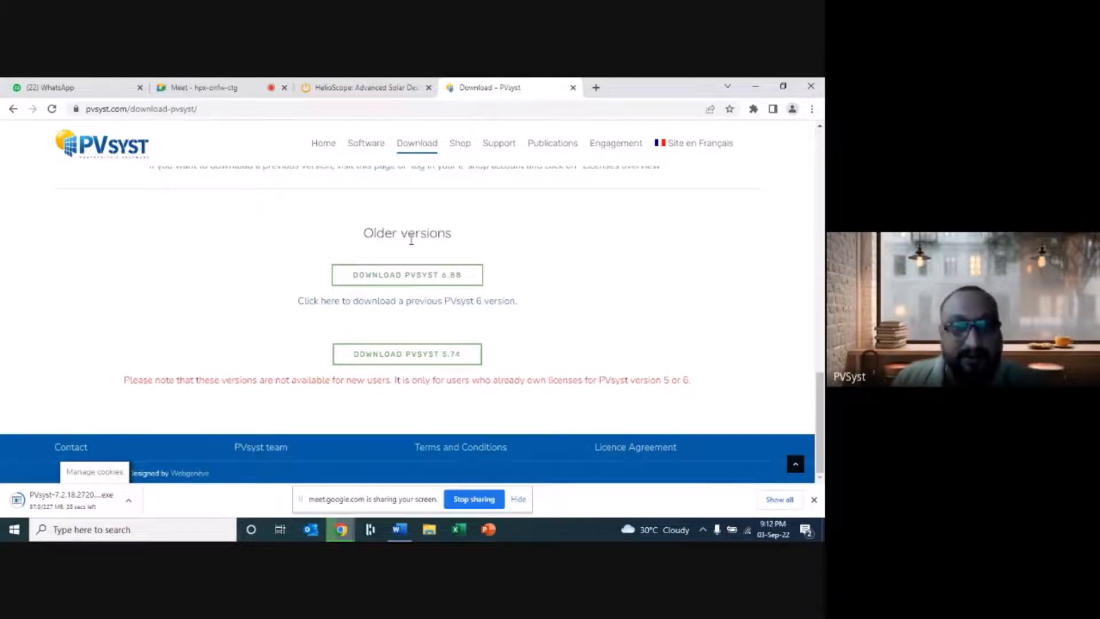
{"action": "scroll", "coordinate": [578, 277], "scroll_direction": "up", "scroll_amount": 6}
{"action": "scroll", "coordinate": [578, 277], "scroll_direction": "up", "scroll_amount": 3}
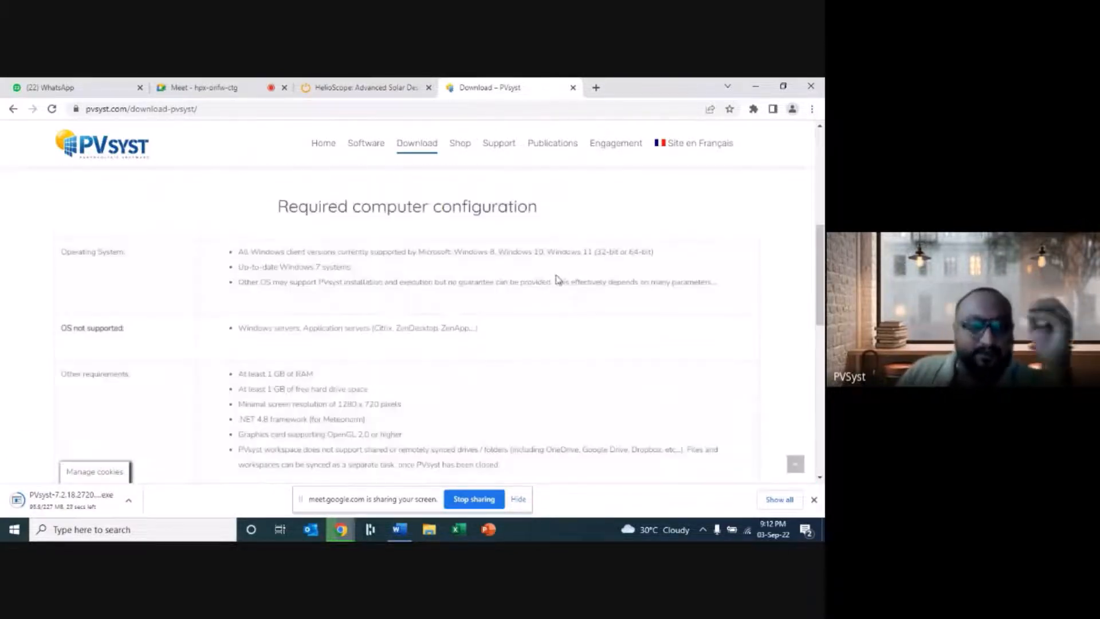
{"action": "scroll", "coordinate": [512, 300], "scroll_direction": "up", "scroll_amount": 6}
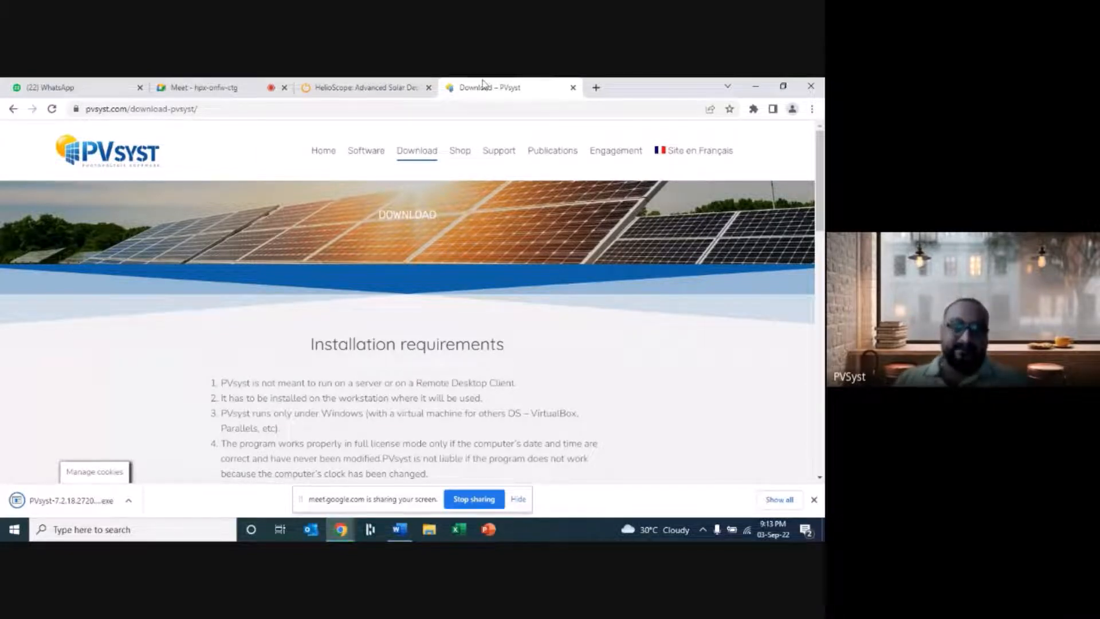
- Return to the HelioScope trial sign-up page and look through the form, terms agreement and subscription features
{"action": "left_click", "coordinate": [367, 86]}
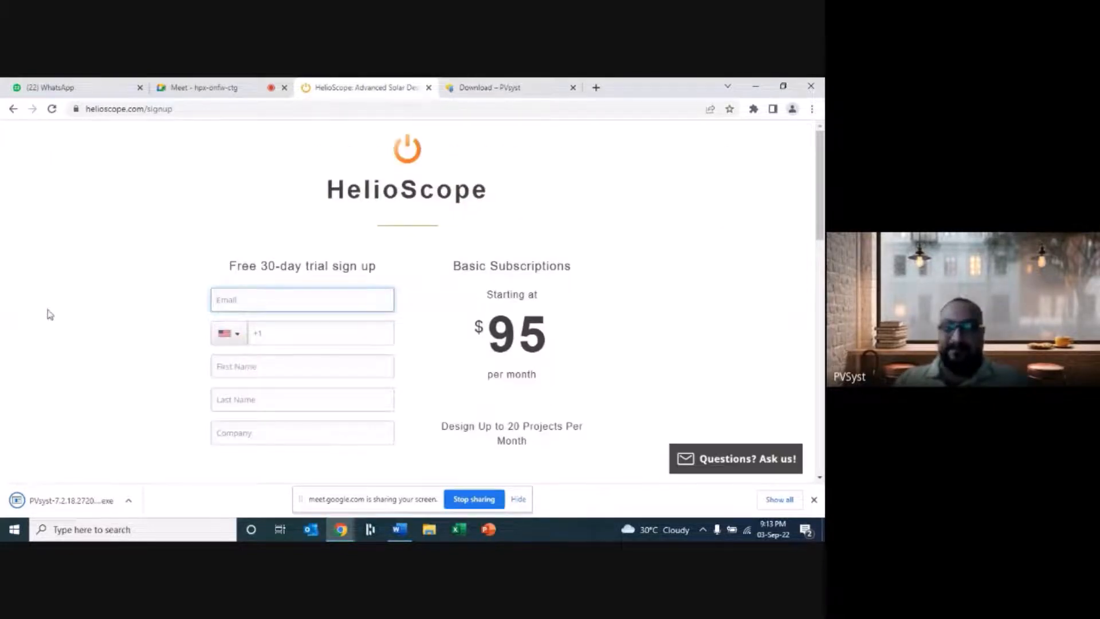
{"action": "scroll", "coordinate": [355, 361], "scroll_direction": "down", "scroll_amount": 10}
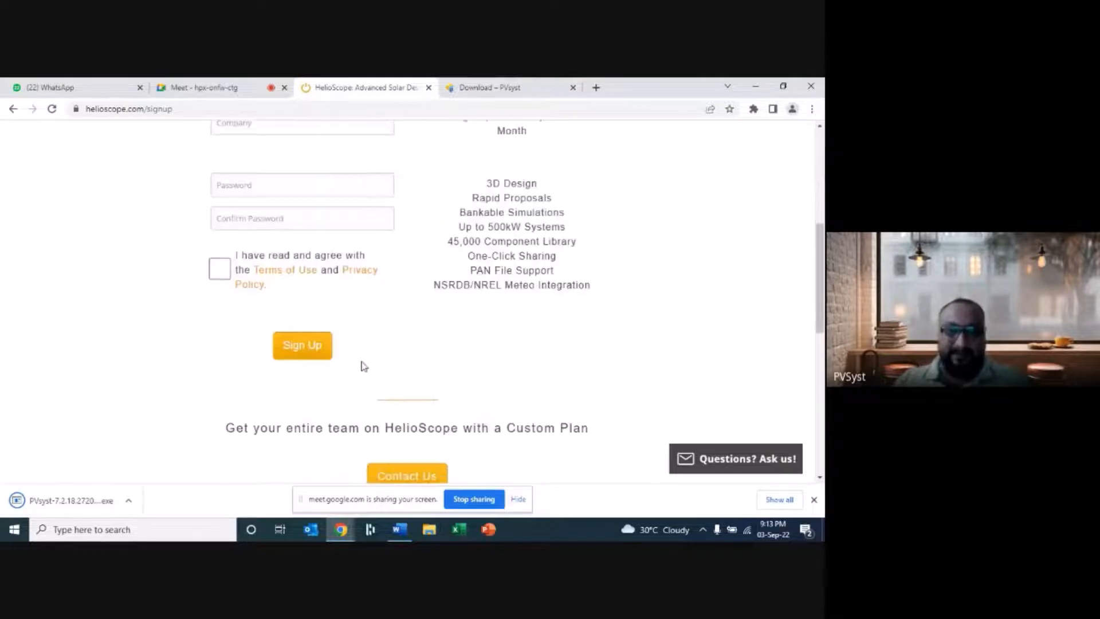
- Go back to the HelioScope home page, open the existing-user sign-in form, and stop sharing the screen
{"action": "scroll", "coordinate": [321, 344], "scroll_direction": "up", "scroll_amount": 10}
{"action": "left_click", "coordinate": [140, 110]}
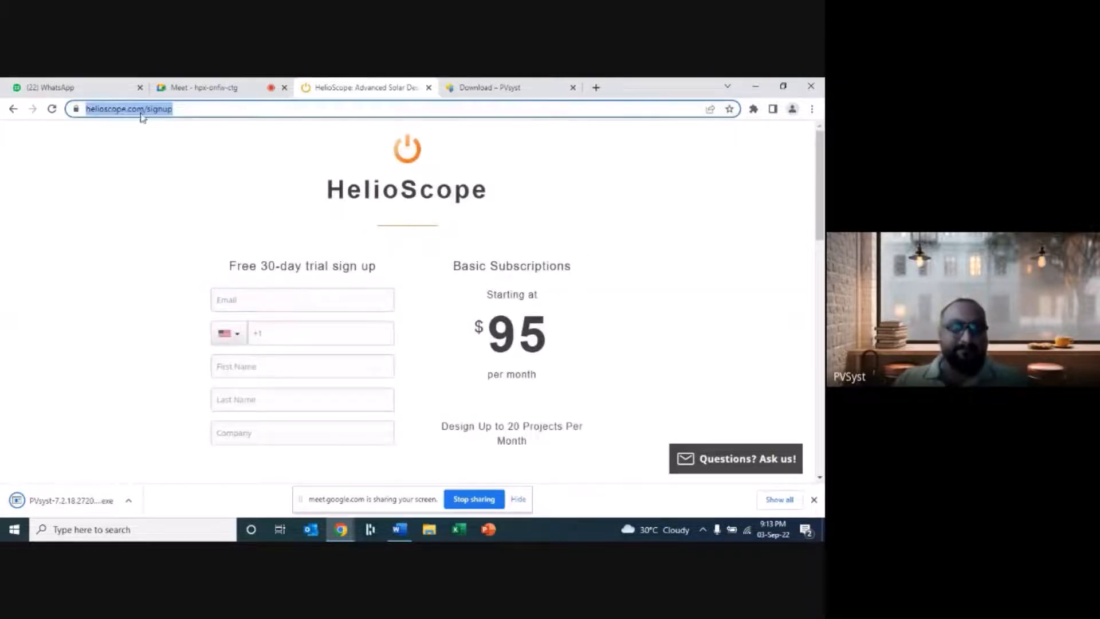
{"action": "left_click", "coordinate": [418, 156]}
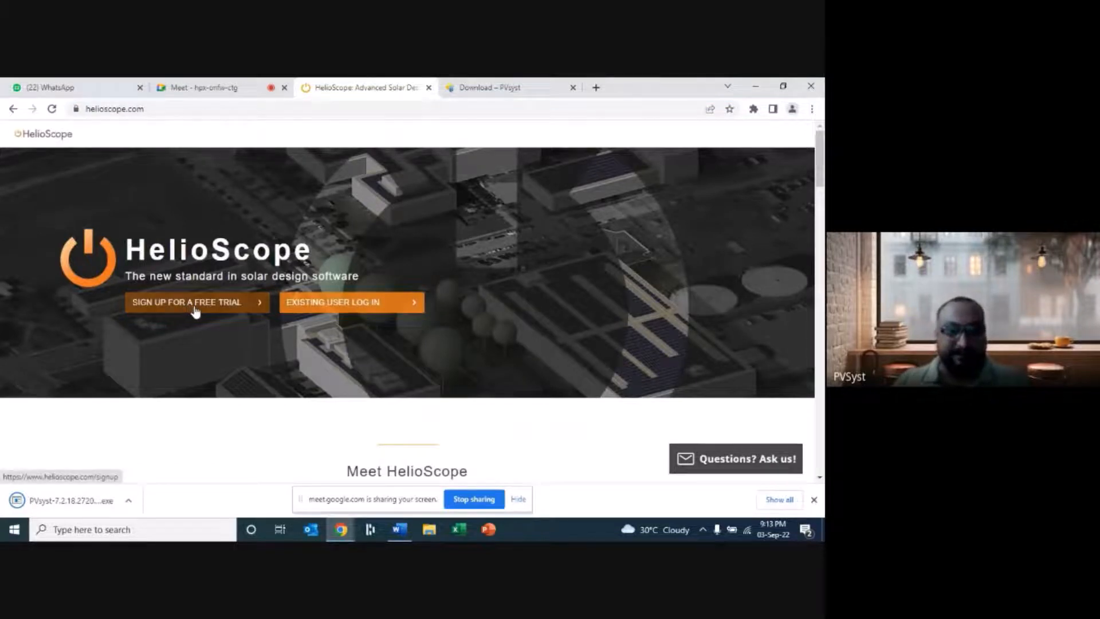
{"action": "left_click", "coordinate": [332, 307]}
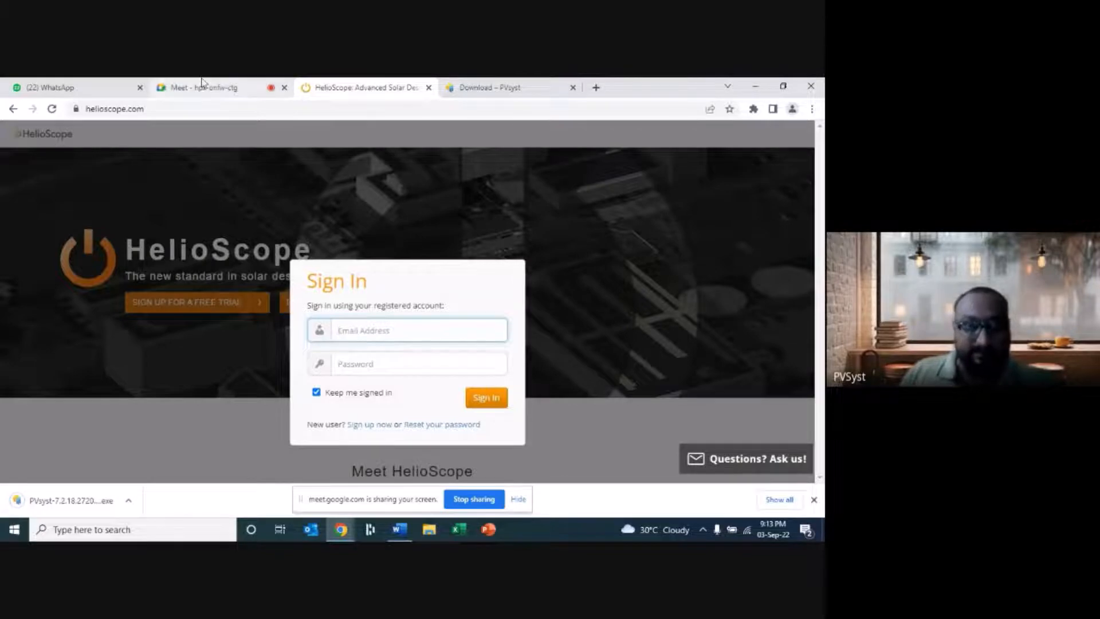
{"action": "left_click", "coordinate": [466, 500]}
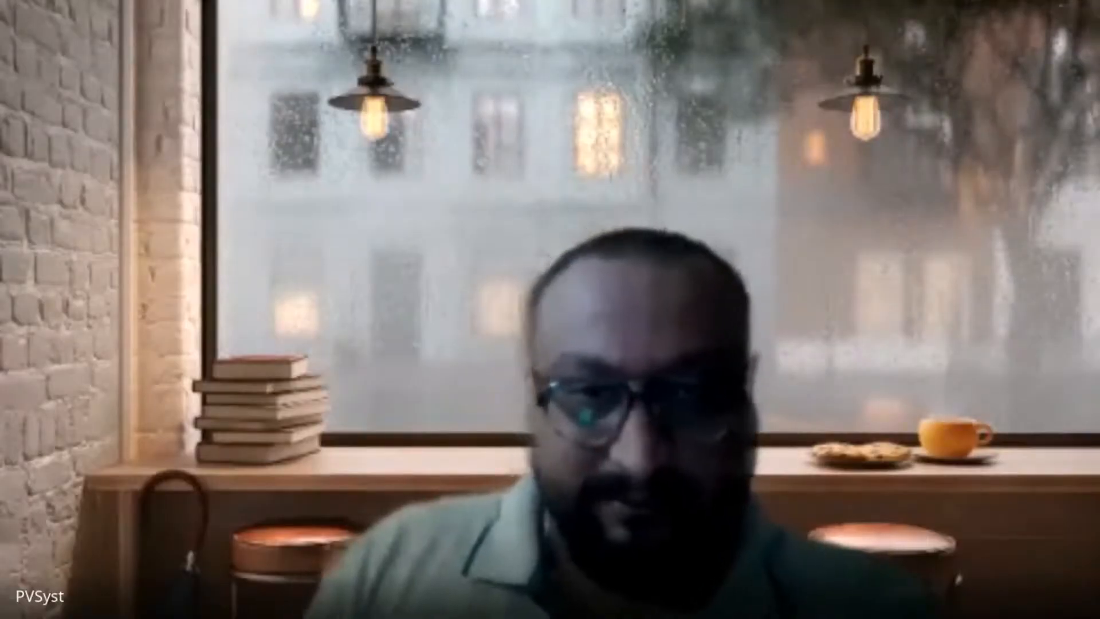
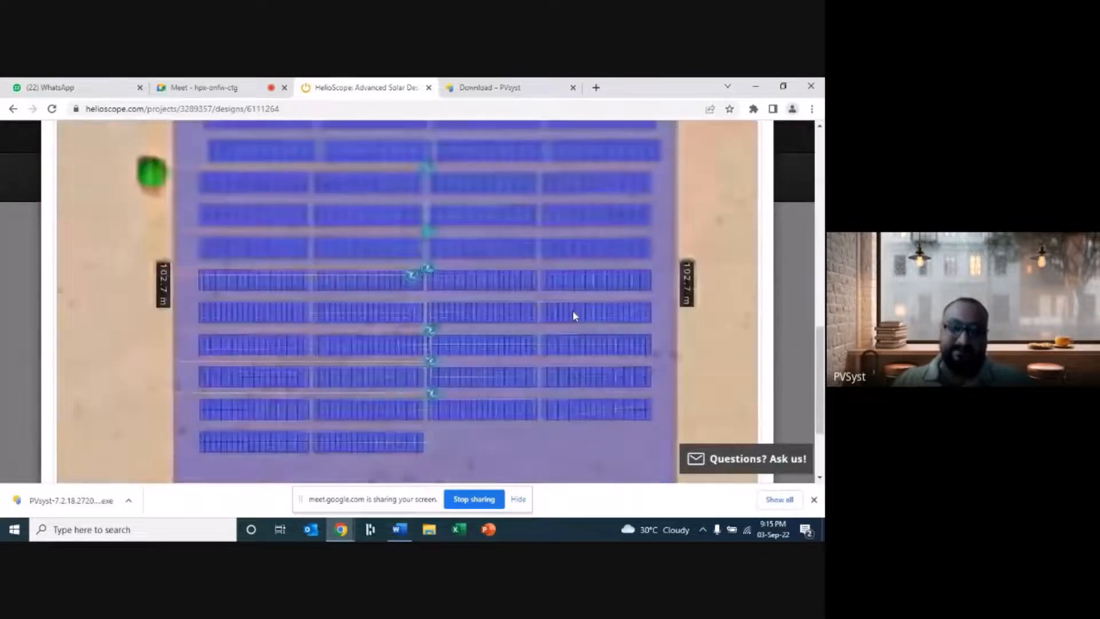
- Return to the start of Design 1's report, switch to PVsyst 7.2 on the desktop, and ignore the offered patch
{"action": "scroll", "coordinate": [573, 312], "scroll_direction": "up", "scroll_amount": 12}
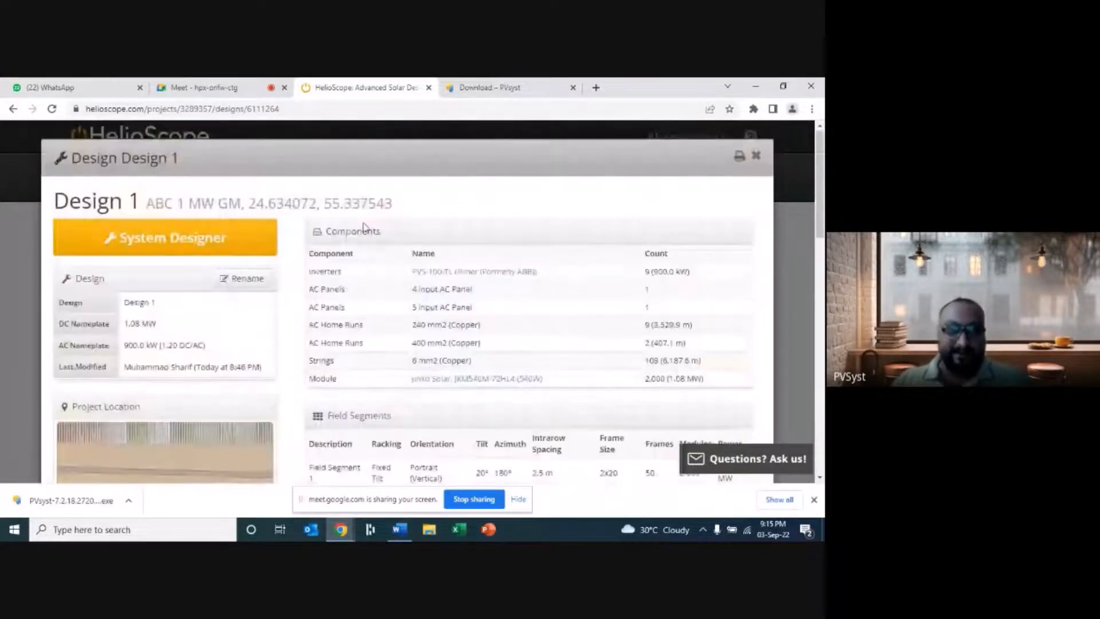
{"action": "left_click", "coordinate": [823, 530]}
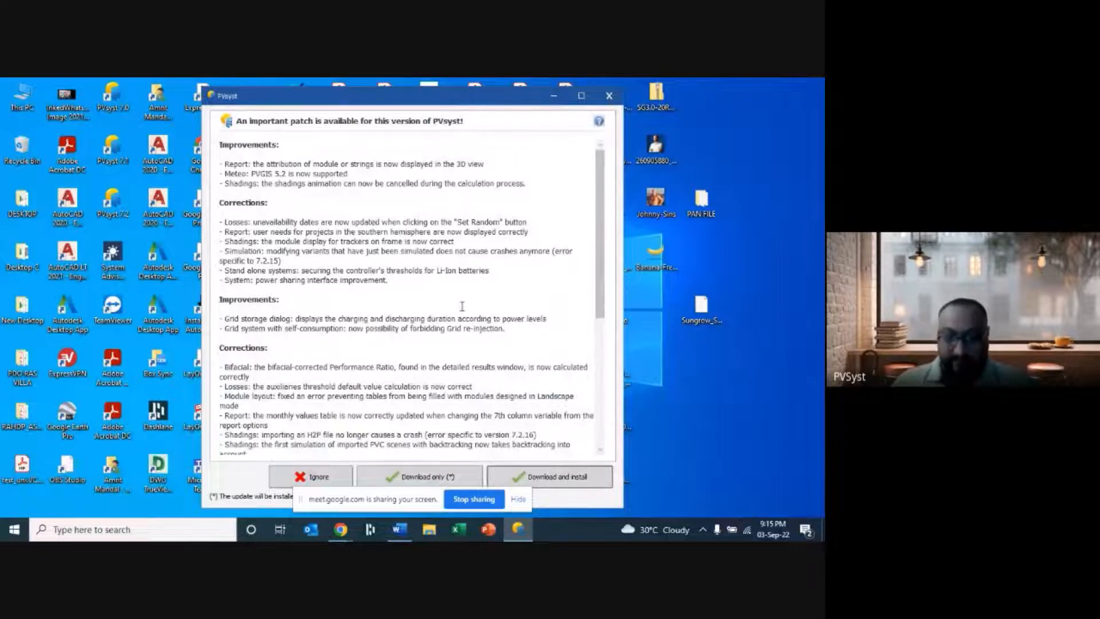
{"action": "left_click", "coordinate": [318, 478]}
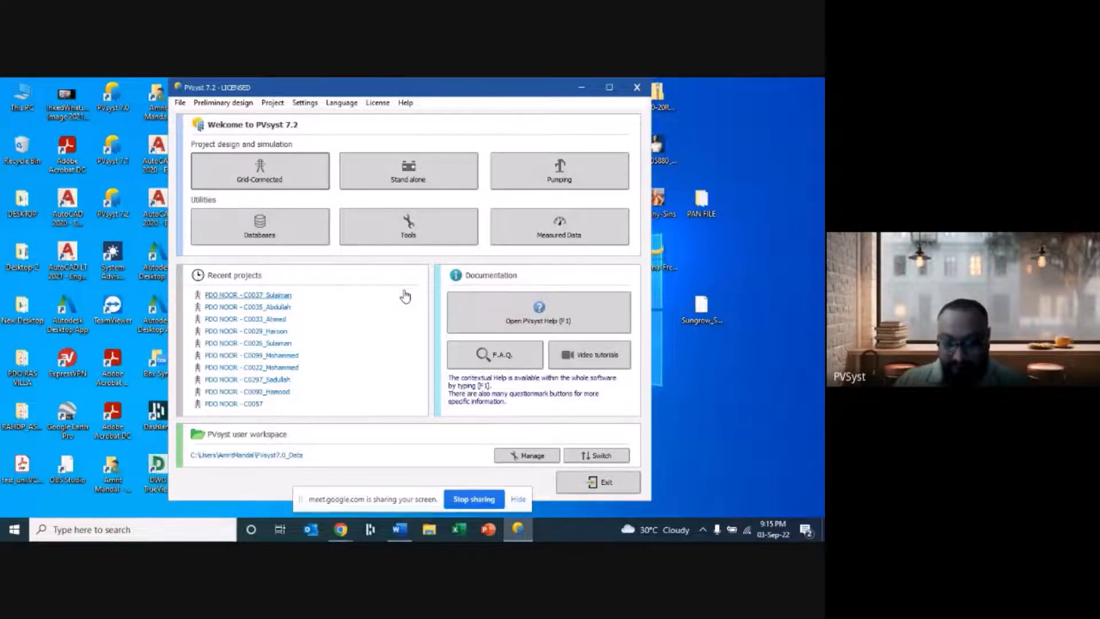
- Open the grid-connected project design window, dismiss the inverter file errors, and exit back to the welcome window
{"action": "left_click", "coordinate": [269, 176]}
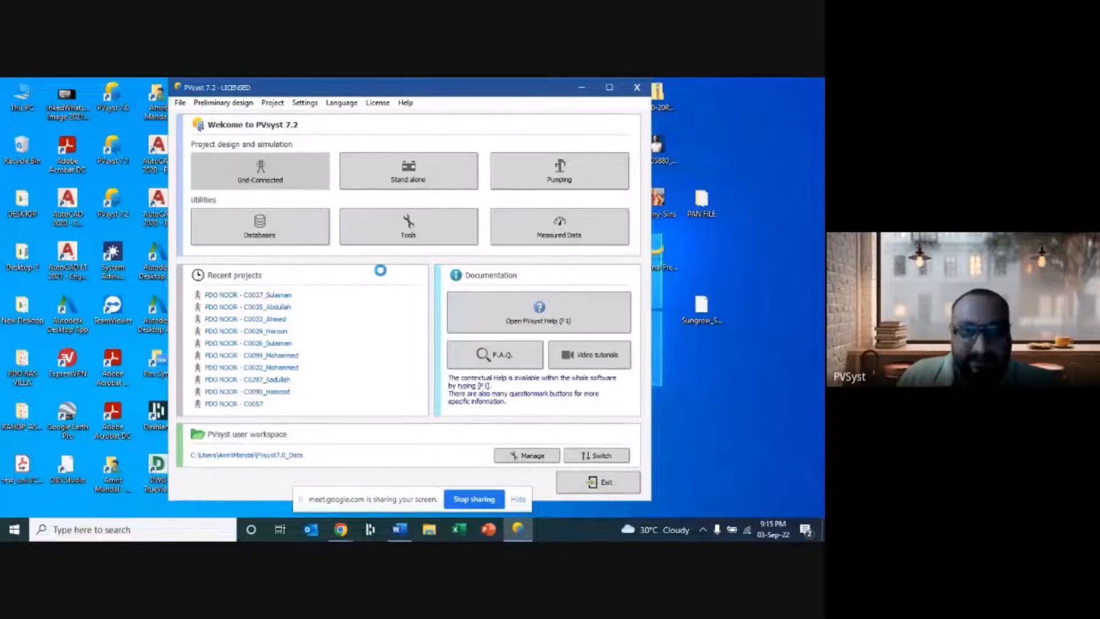
{"action": "left_click", "coordinate": [492, 375]}
{"action": "left_click", "coordinate": [489, 364]}
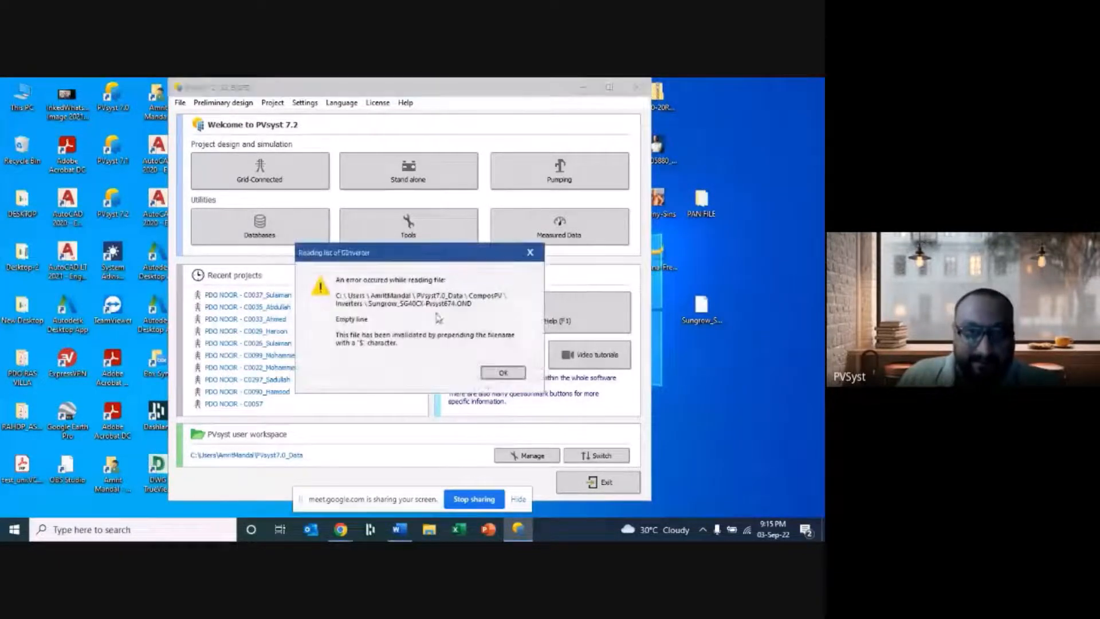
{"action": "left_click", "coordinate": [496, 368]}
{"action": "left_click", "coordinate": [497, 366]}
{"action": "left_click", "coordinate": [499, 363]}
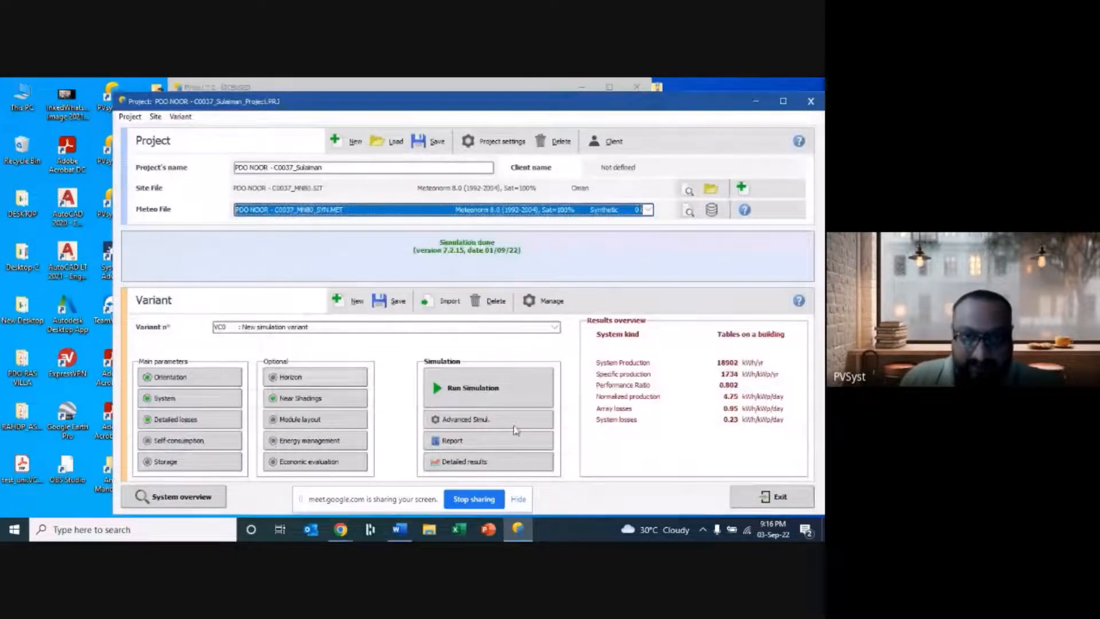
{"action": "left_click", "coordinate": [771, 496]}
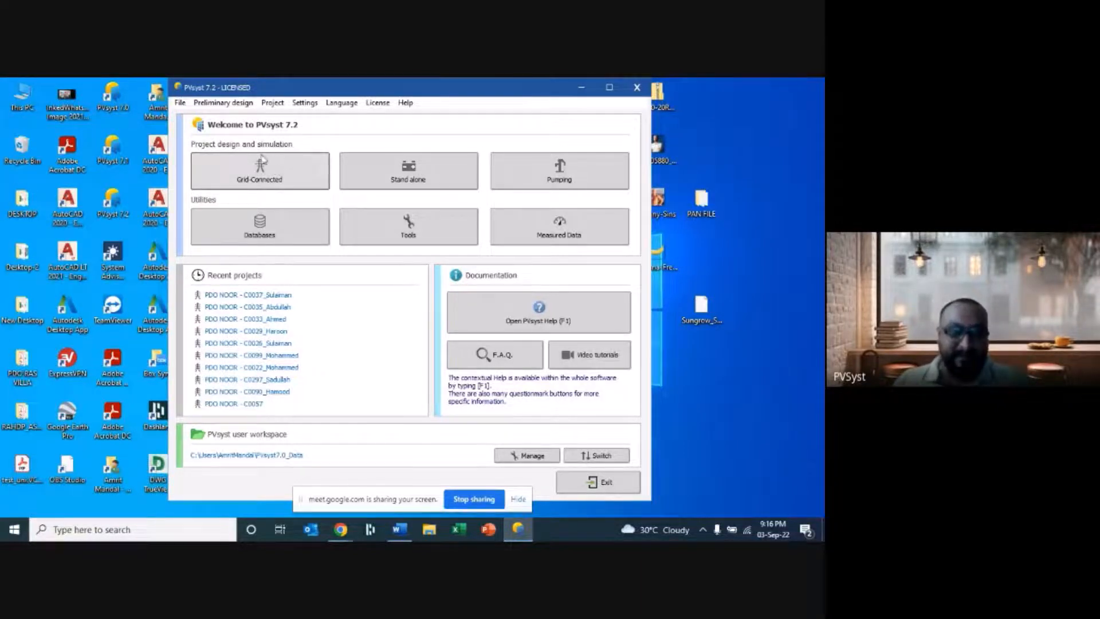
- Open the PV modules database and look through the available Longi Solar modules
{"action": "left_click", "coordinate": [273, 234]}
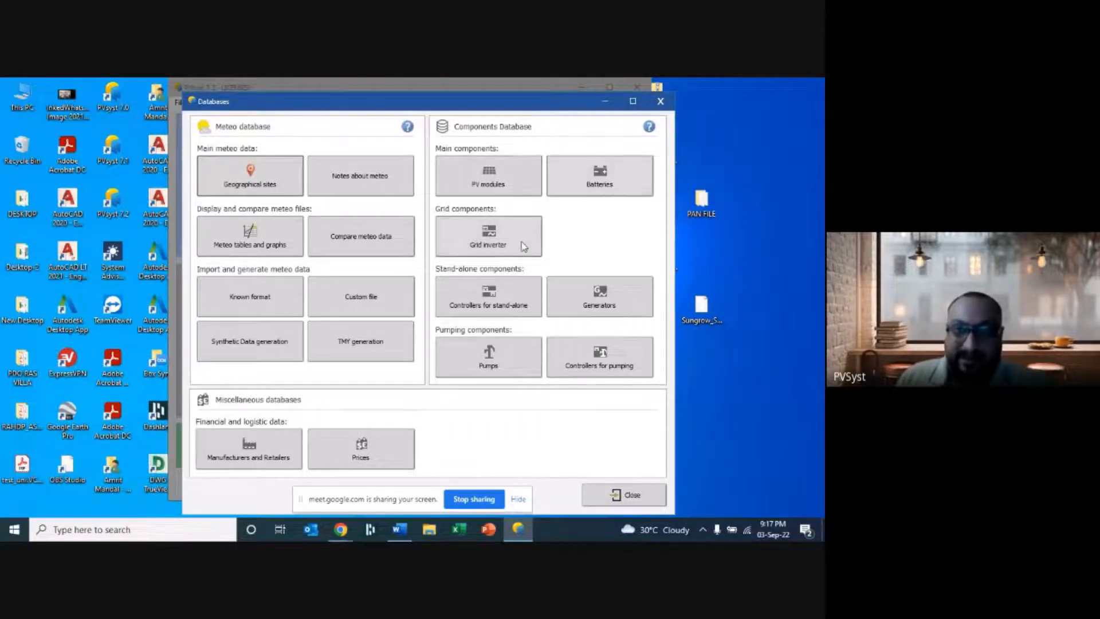
{"action": "left_click", "coordinate": [495, 177]}
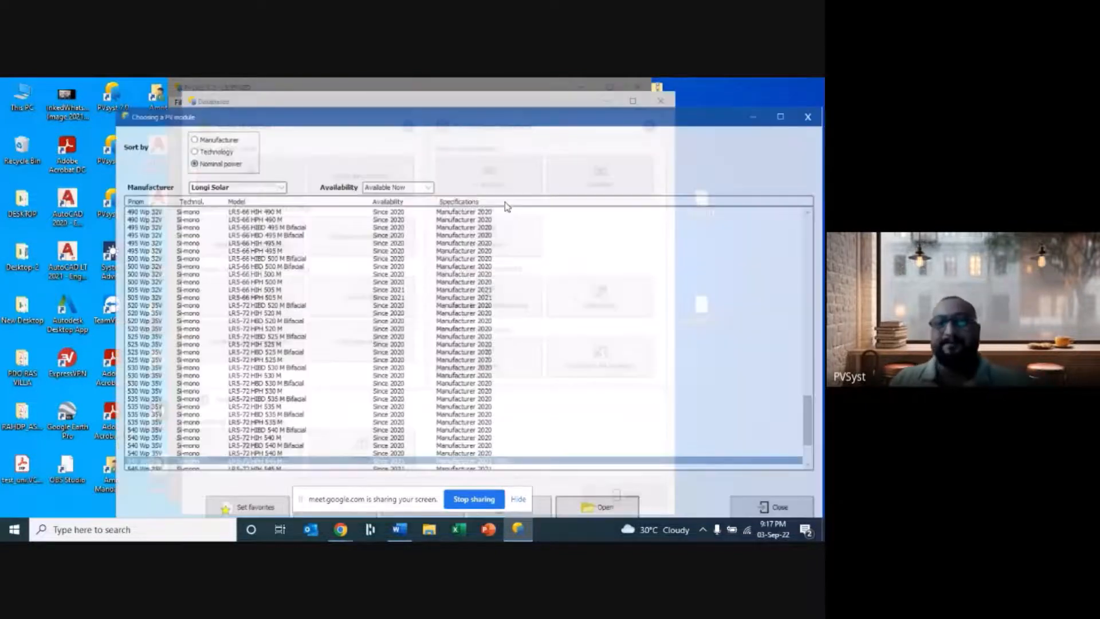
{"action": "scroll", "coordinate": [269, 321], "scroll_direction": "down", "scroll_amount": 3}
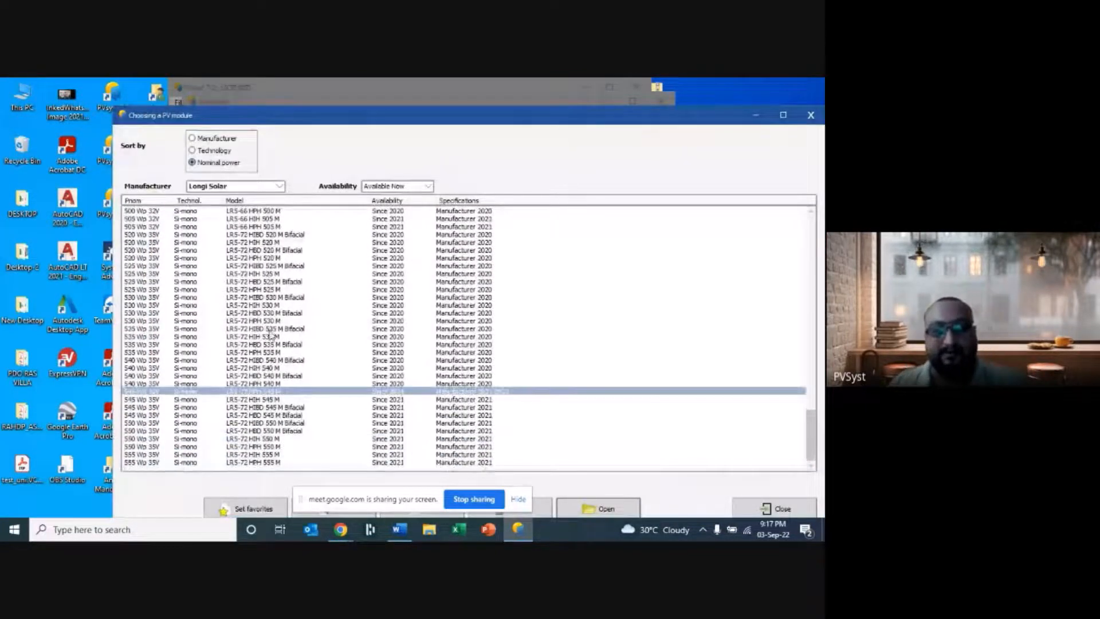
{"action": "scroll", "coordinate": [224, 301], "scroll_direction": "up", "scroll_amount": 2}
{"action": "scroll", "coordinate": [224, 301], "scroll_direction": "up", "scroll_amount": 3}
- Browse the PV module manufacturers and list the modules of Vikram Solar
{"action": "left_click", "coordinate": [279, 186]}
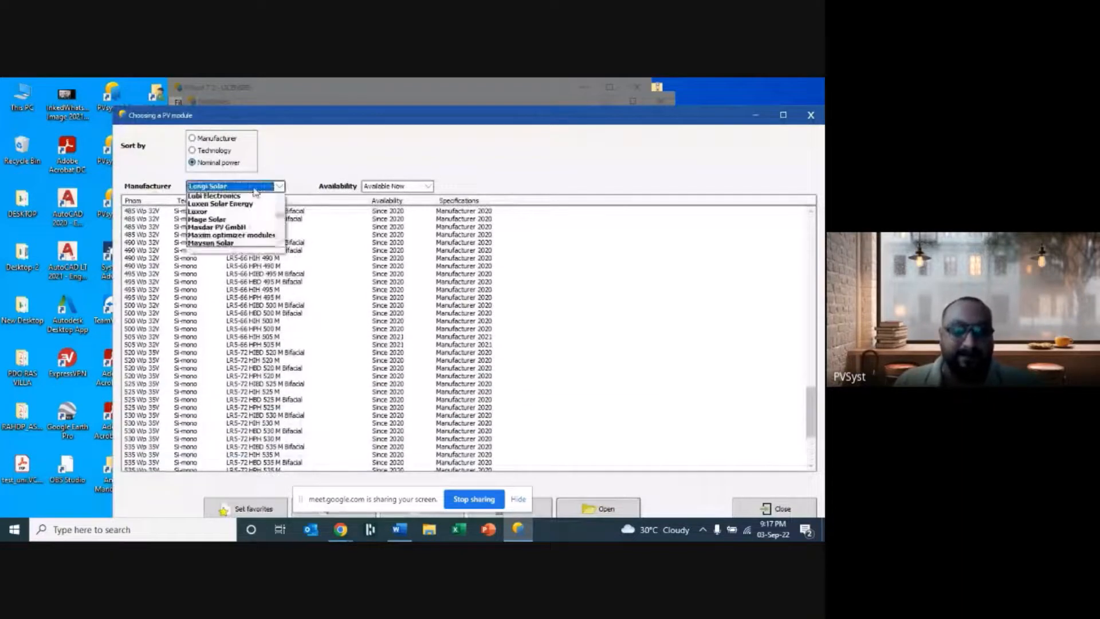
{"action": "left_click_drag", "start_coordinate": [282, 229], "coordinate": [279, 249]}
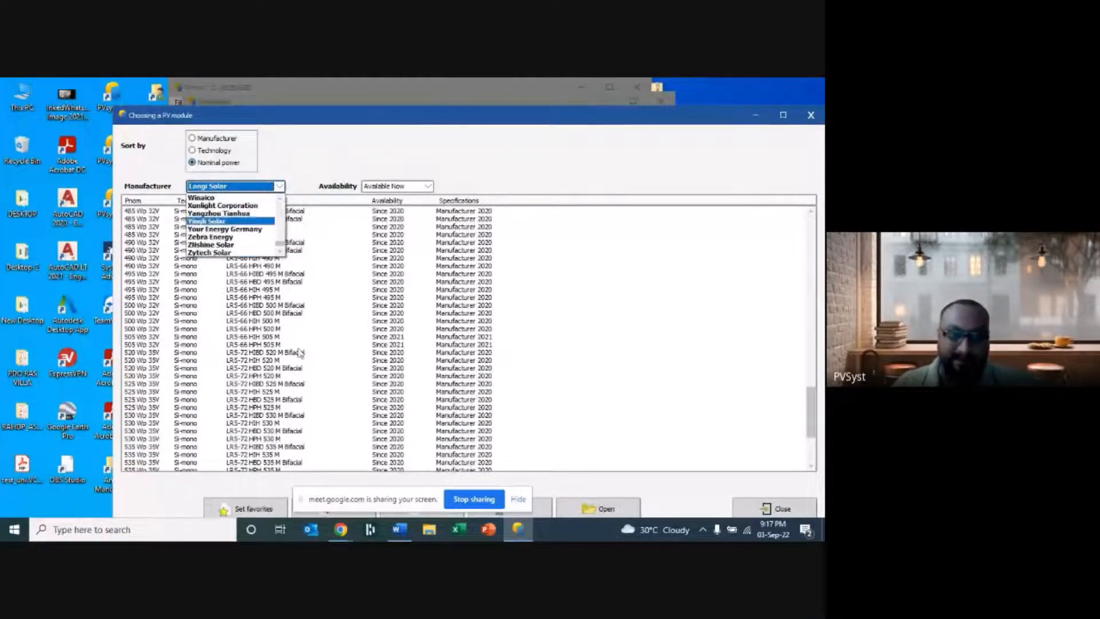
{"action": "left_click", "coordinate": [281, 187]}
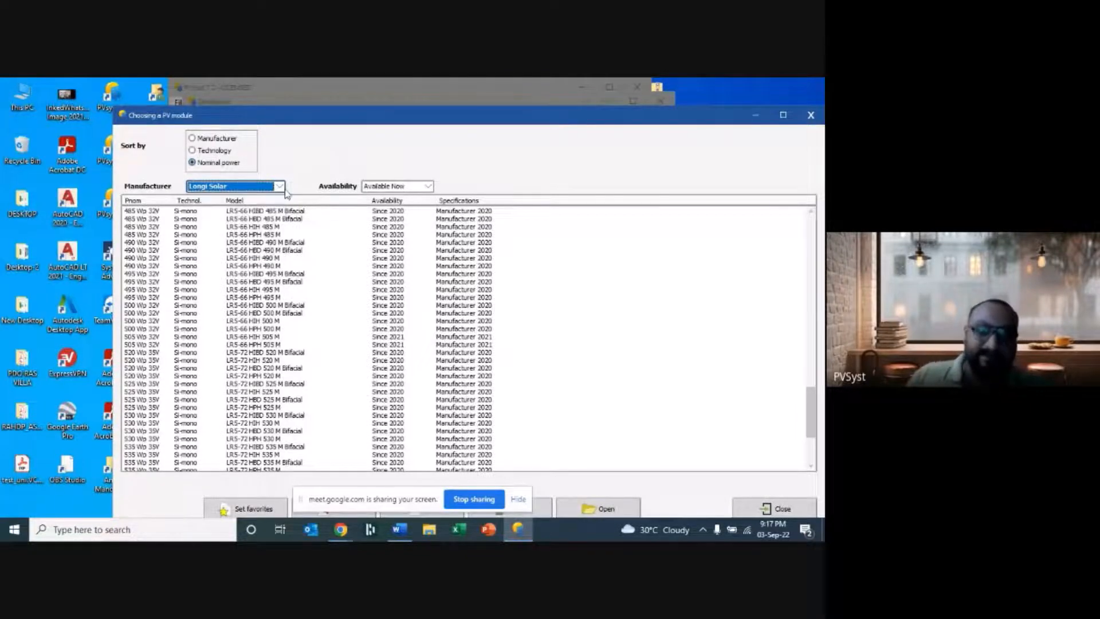
{"action": "left_click", "coordinate": [279, 186]}
{"action": "left_click_drag", "start_coordinate": [279, 228], "coordinate": [279, 224]}
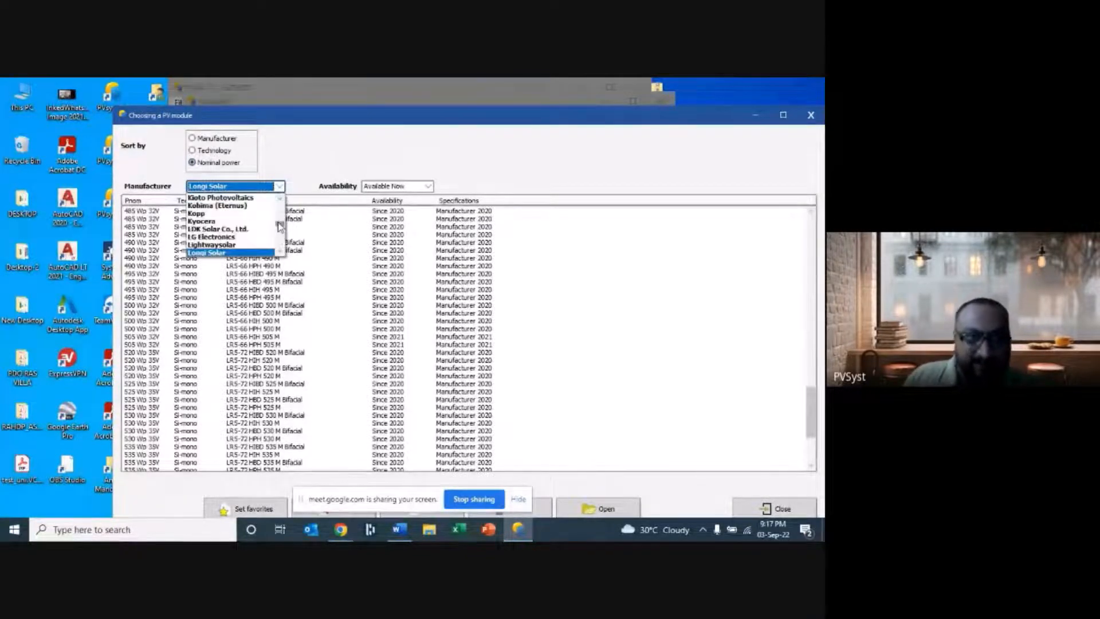
{"action": "scroll", "coordinate": [217, 240], "scroll_direction": "down", "scroll_amount": 2}
{"action": "key", "text": "v"}
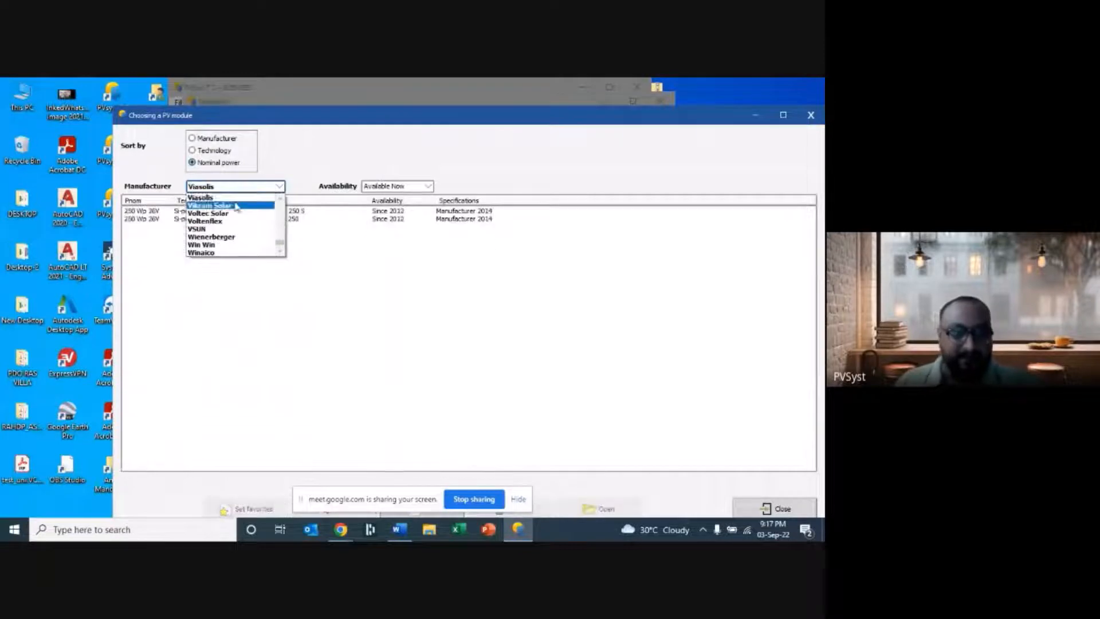
{"action": "left_click", "coordinate": [210, 205]}
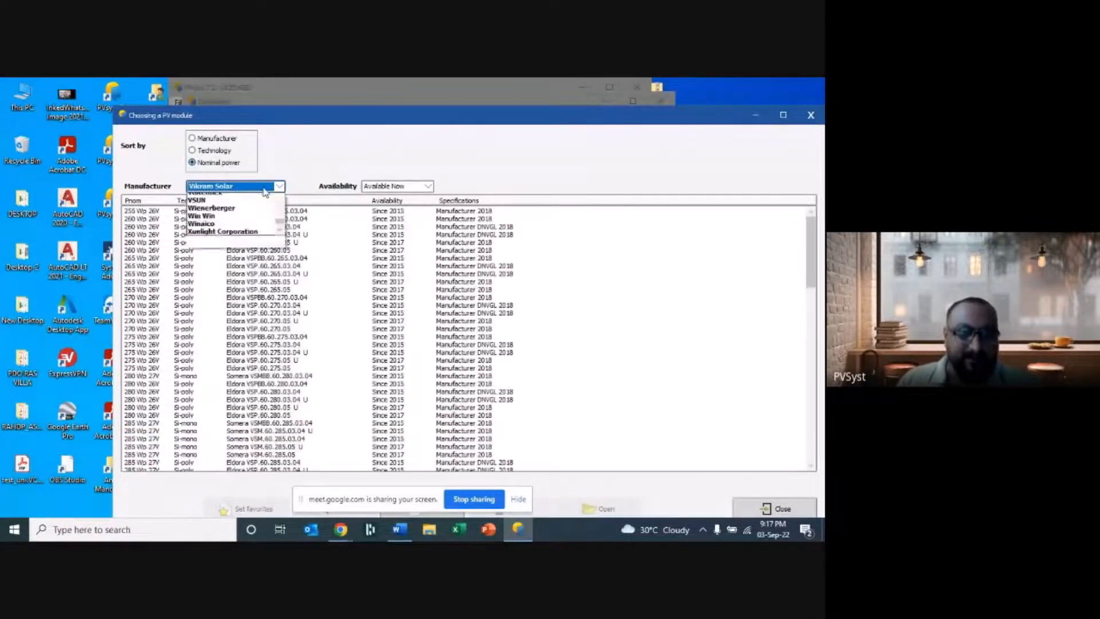
- Look through the manufacturers starting with W and T, and list the modules of Tata Power Solar System
{"action": "key", "text": "w"}
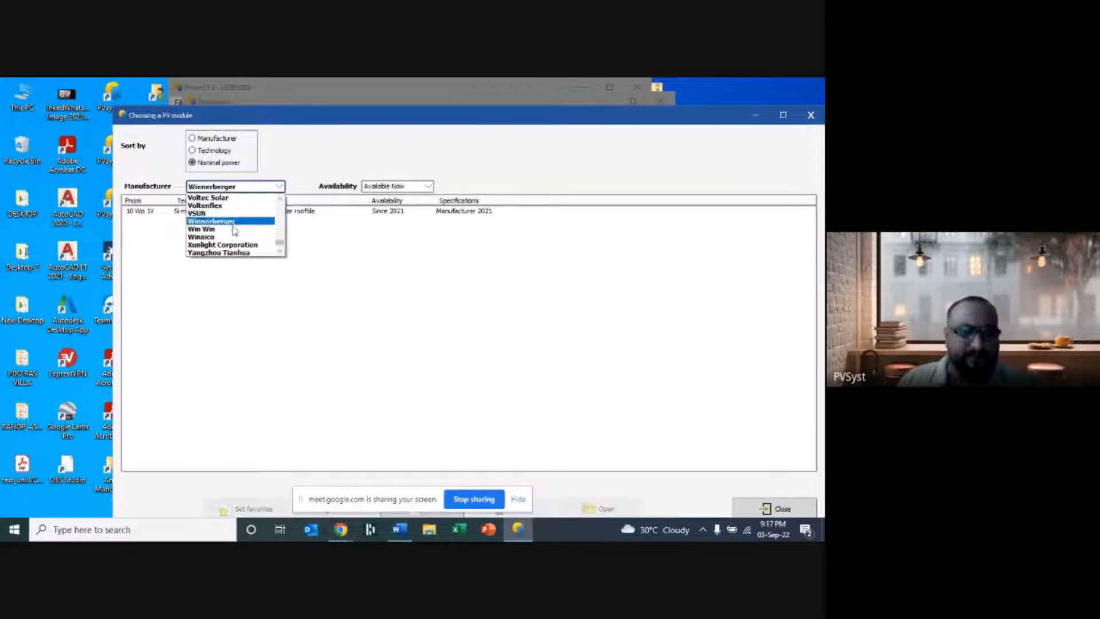
{"action": "key", "text": "t"}
{"action": "scroll", "coordinate": [230, 216], "scroll_direction": "down", "scroll_amount": 1}
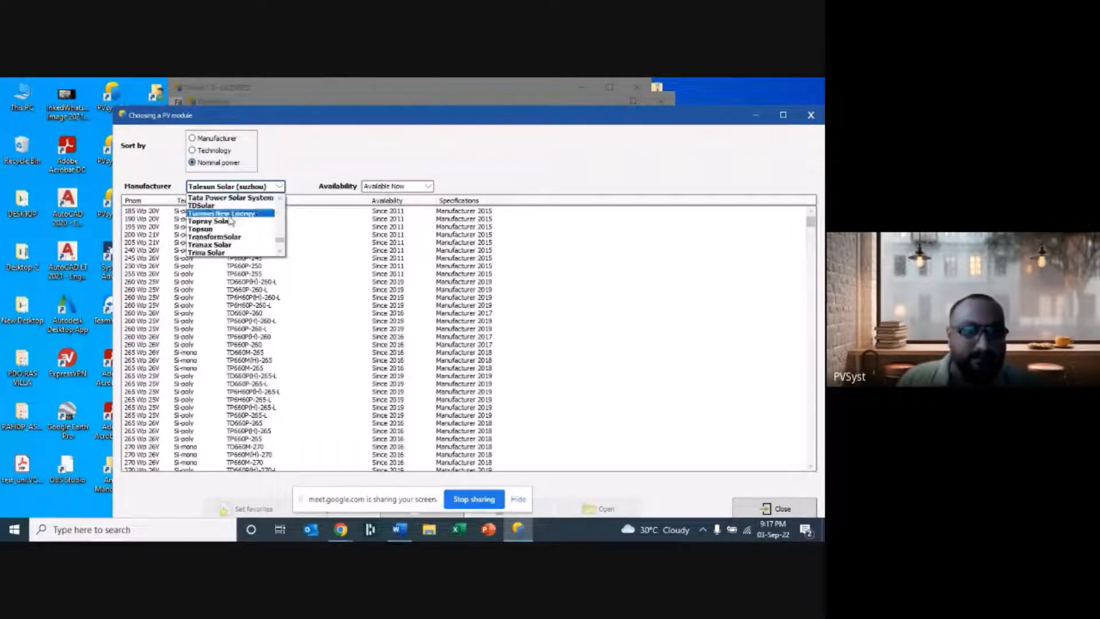
{"action": "scroll", "coordinate": [231, 230], "scroll_direction": "down", "scroll_amount": 2}
{"action": "scroll", "coordinate": [235, 234], "scroll_direction": "up", "scroll_amount": 3}
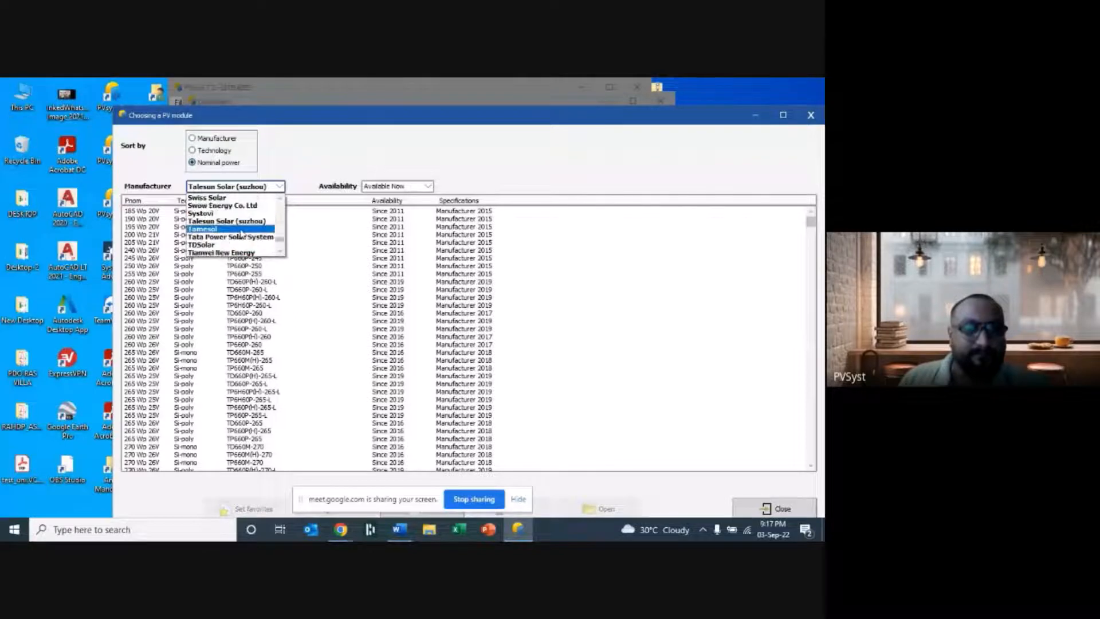
{"action": "left_click", "coordinate": [244, 236]}
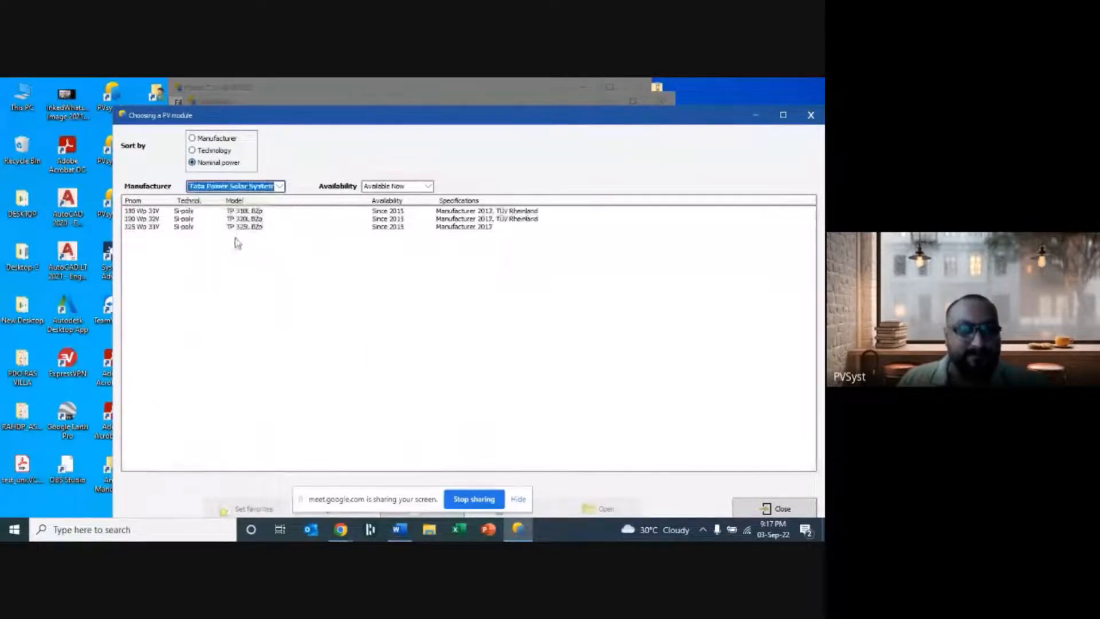
- Check the manufacturers listed near Tata Power Solar System, and close the PV module list and the Databases window
{"action": "left_click", "coordinate": [275, 186]}
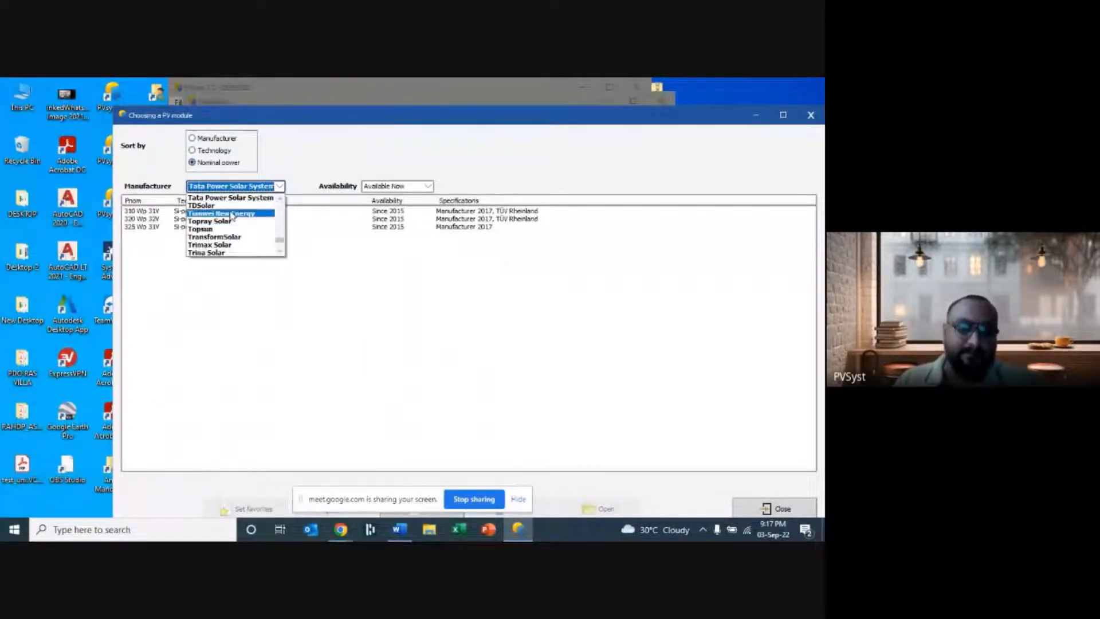
{"action": "scroll", "coordinate": [233, 219], "scroll_direction": "up", "scroll_amount": 2}
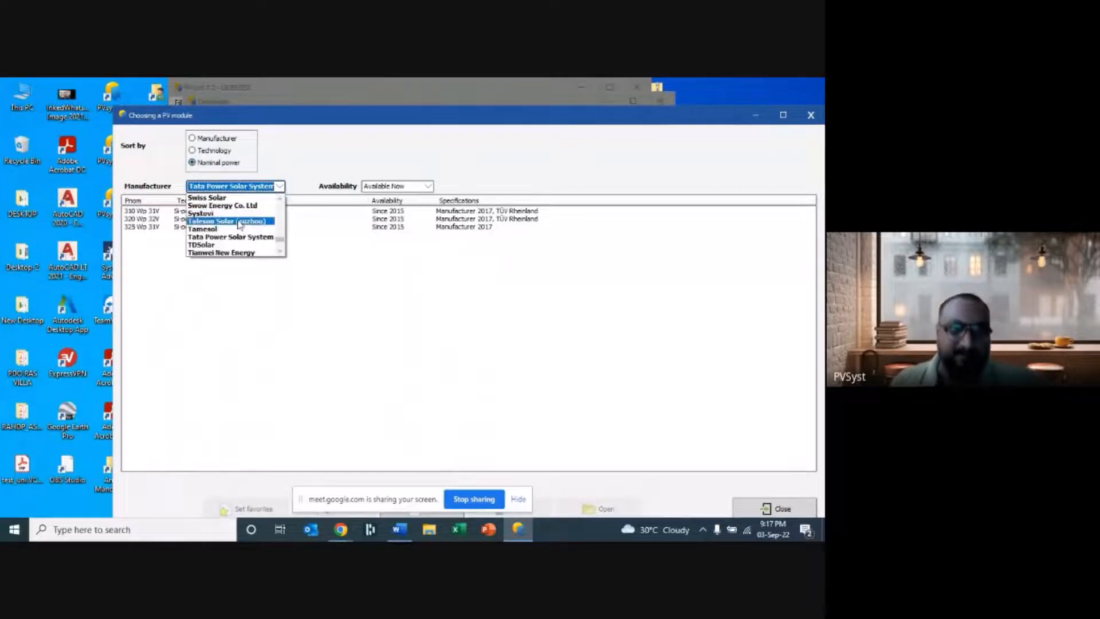
{"action": "left_click", "coordinate": [380, 271]}
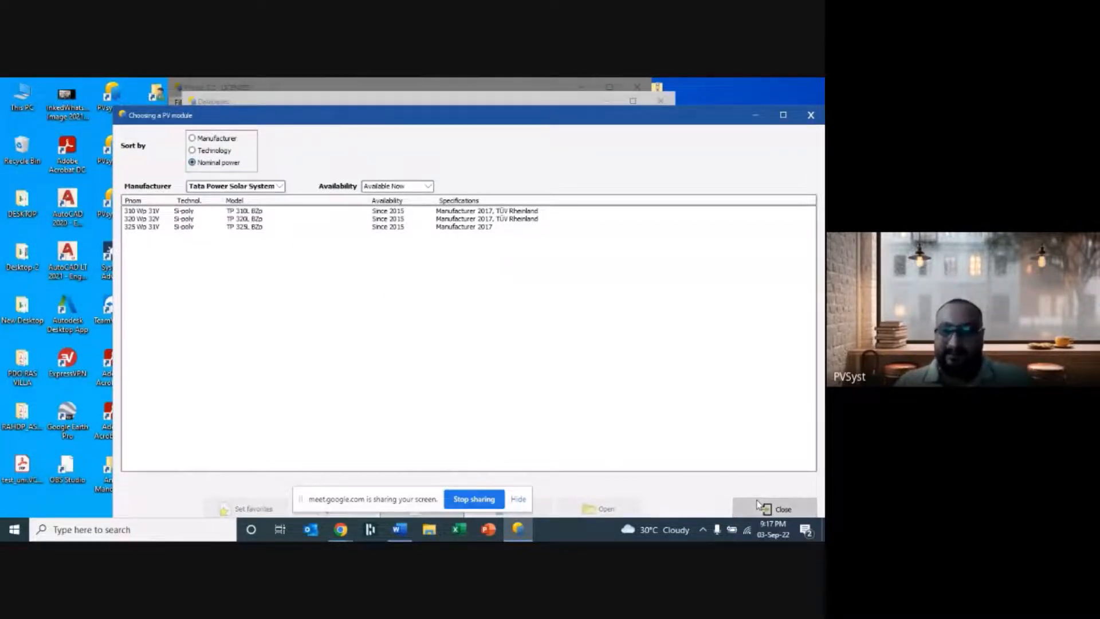
{"action": "left_click", "coordinate": [761, 505]}
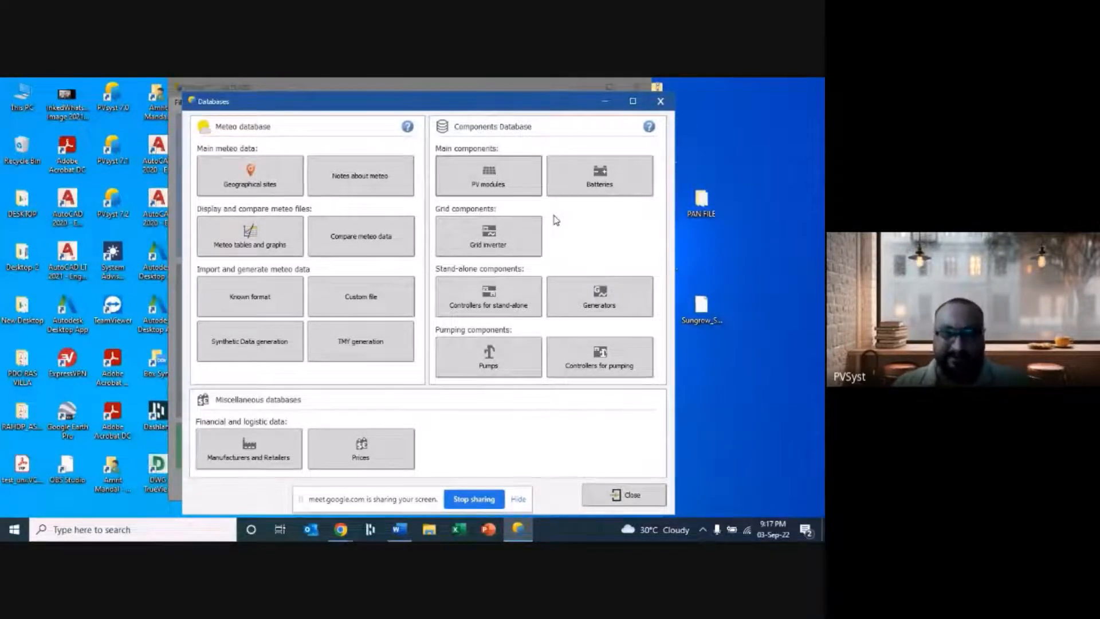
{"action": "left_click", "coordinate": [628, 495]}
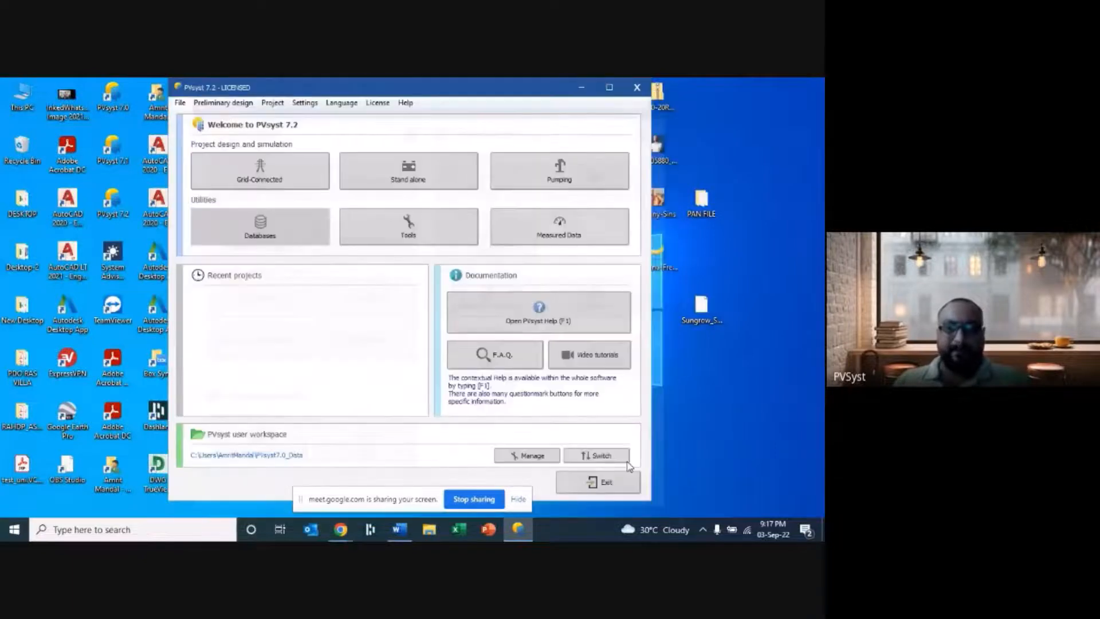
- Create a new grid-connected project, select its default name, and switch to Design 1's report in HelioScope
{"action": "left_click", "coordinate": [244, 164]}
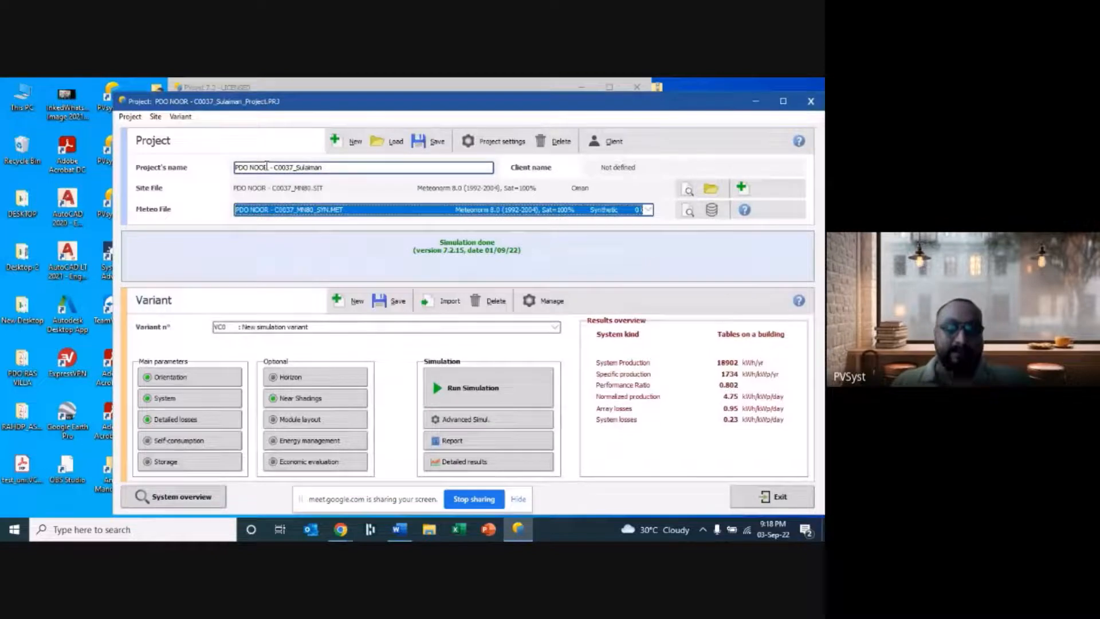
{"action": "left_click", "coordinate": [346, 142]}
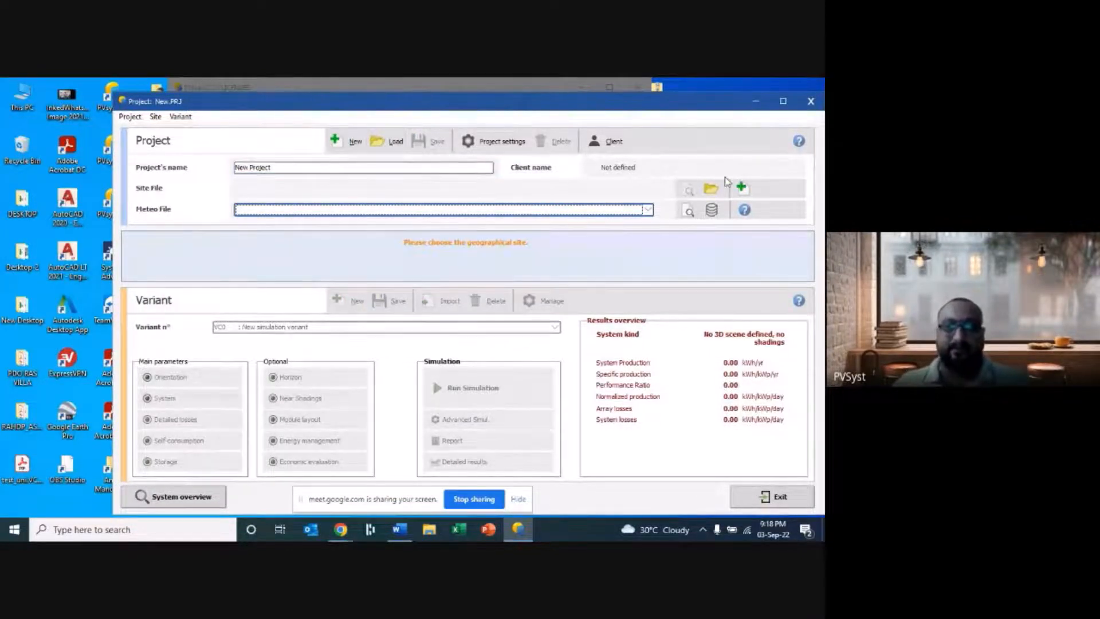
{"action": "left_click", "coordinate": [282, 164]}
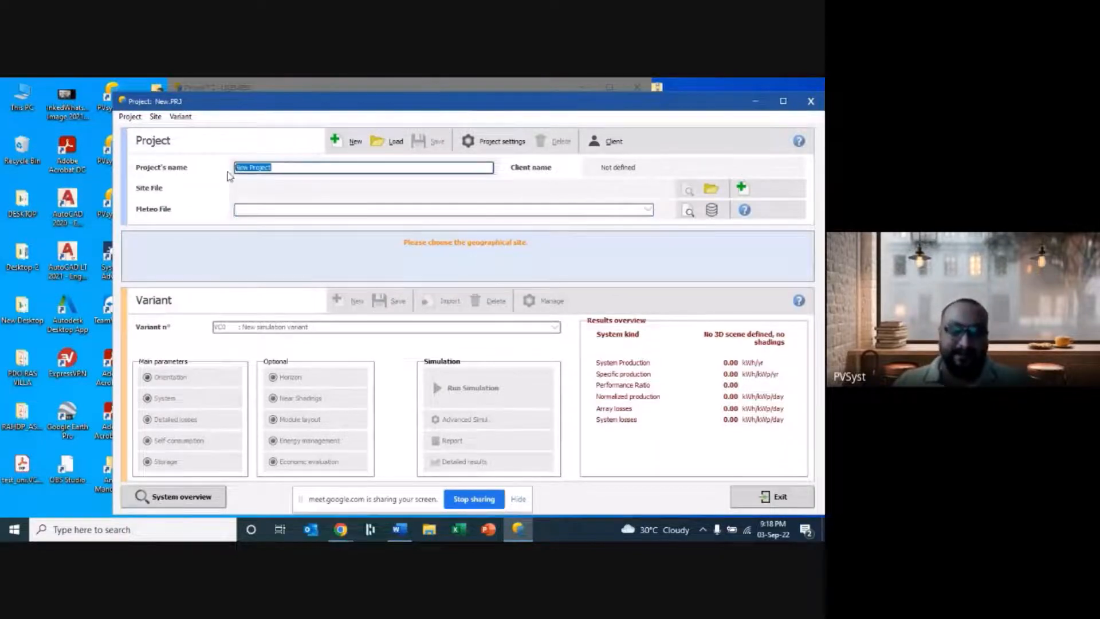
{"action": "left_click", "coordinate": [341, 529]}
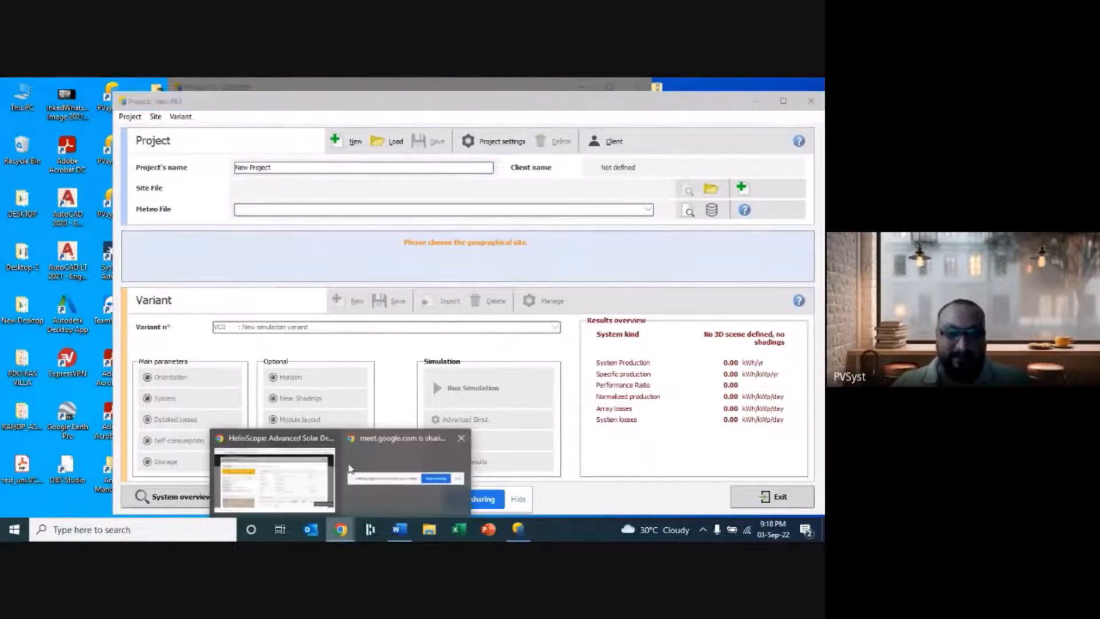
{"action": "left_click", "coordinate": [304, 476]}
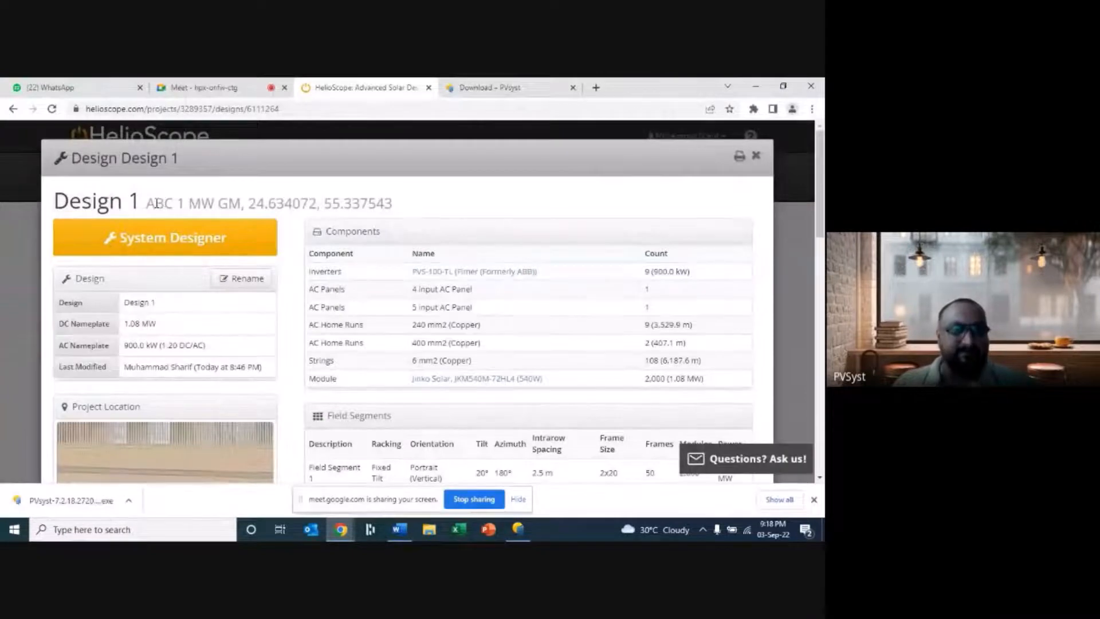
- Copy the project name ABC 1 MW GM from HelioScope and name the PVsyst project ABC 1 MW GM_Project
{"action": "left_click_drag", "start_coordinate": [151, 203], "coordinate": [241, 203]}
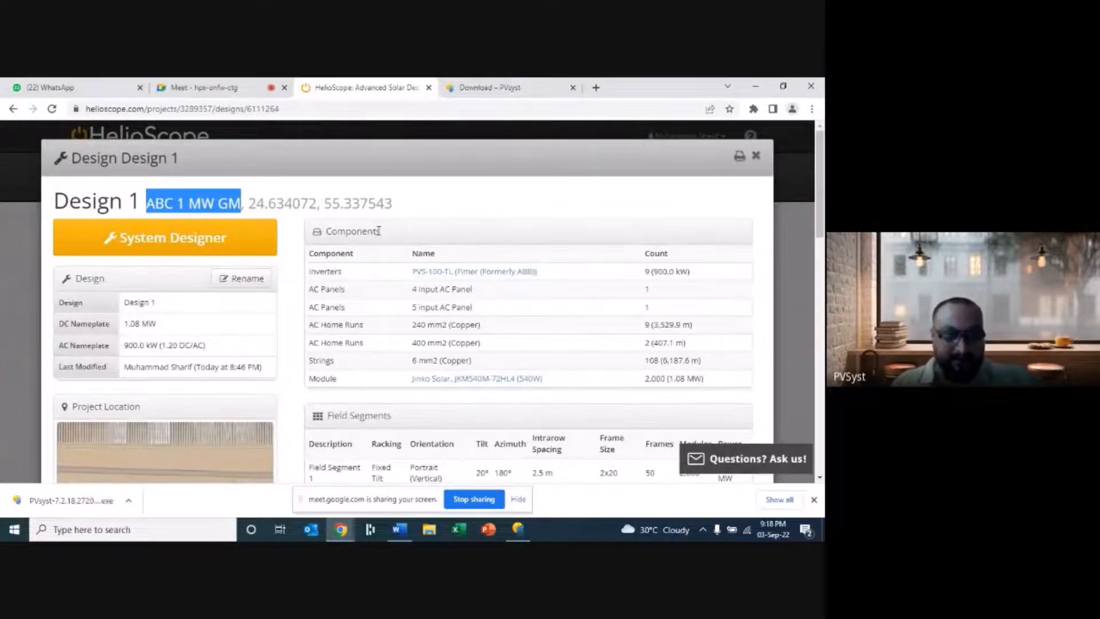
{"action": "left_click", "coordinate": [518, 528]}
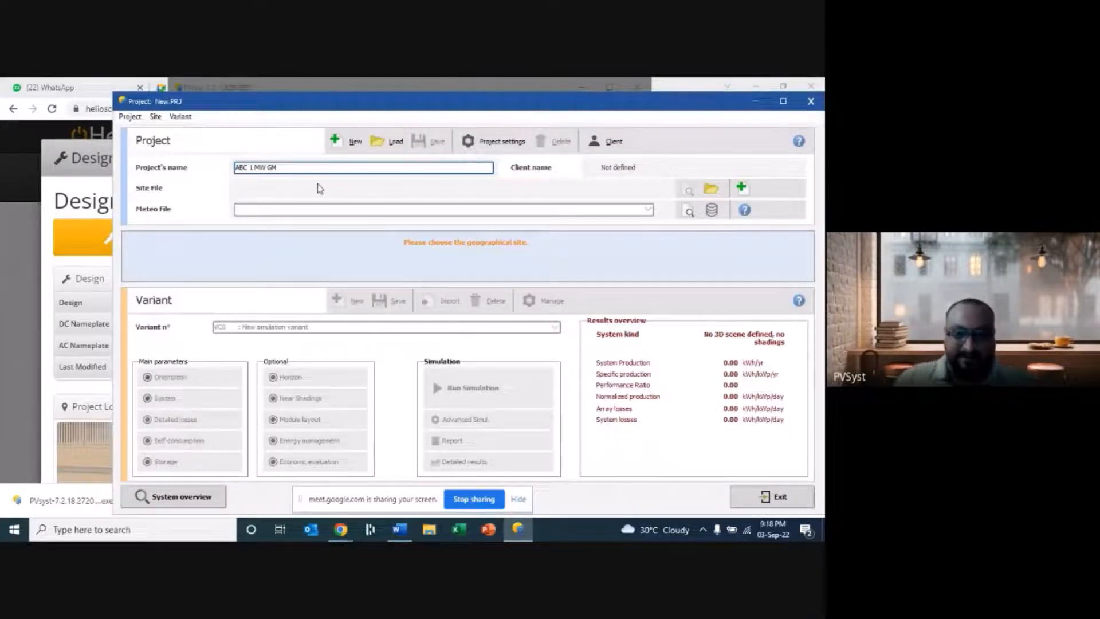
{"action": "type", "text": "_Project"}
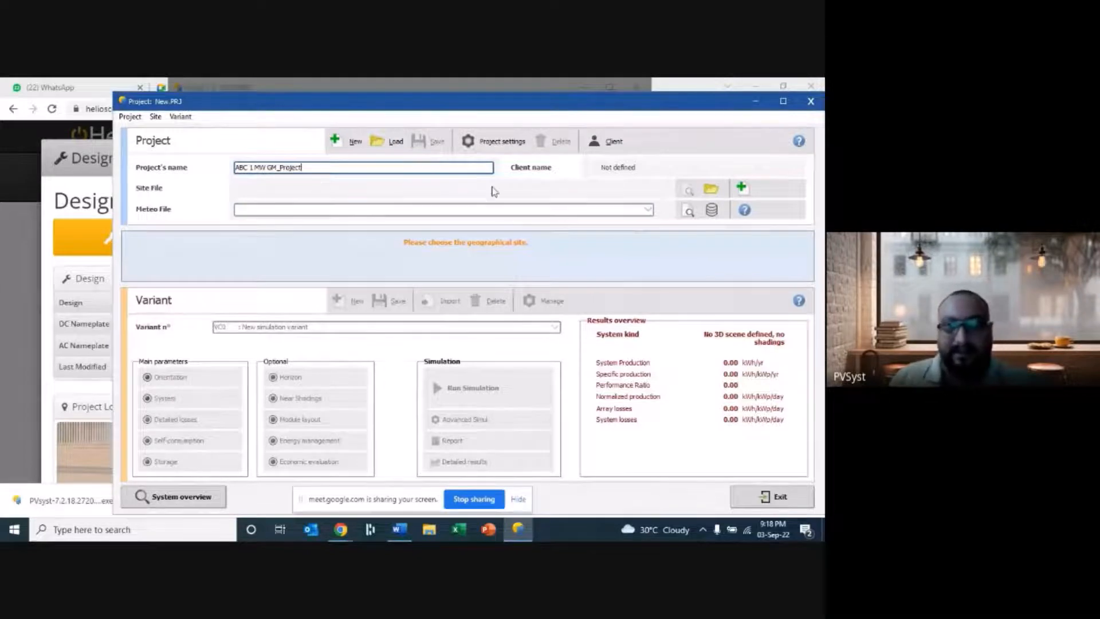
- In the project settings' design conditions, set the lower temperature for the absolute voltage limit to 10 °C
{"action": "left_click", "coordinate": [486, 141]}
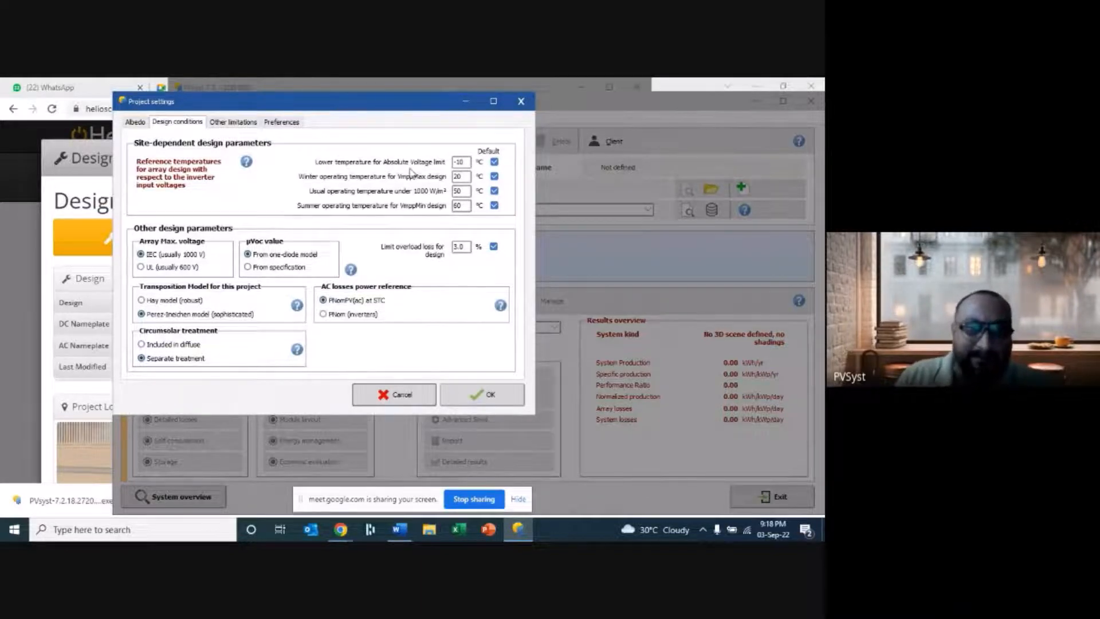
{"action": "left_click", "coordinate": [459, 162]}
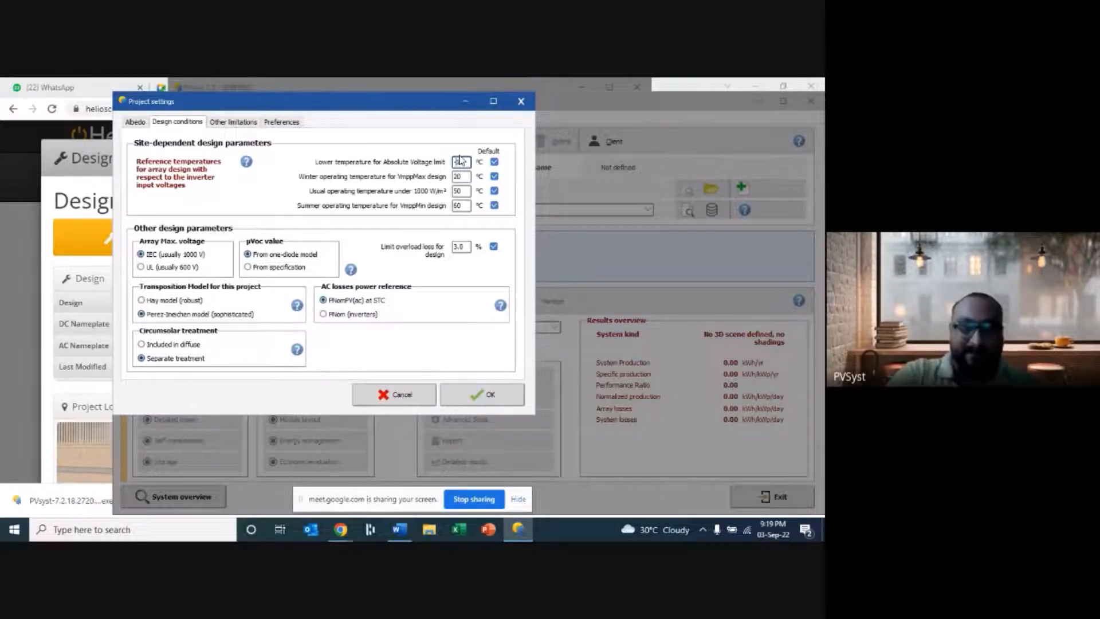
{"action": "left_click", "coordinate": [462, 161]}
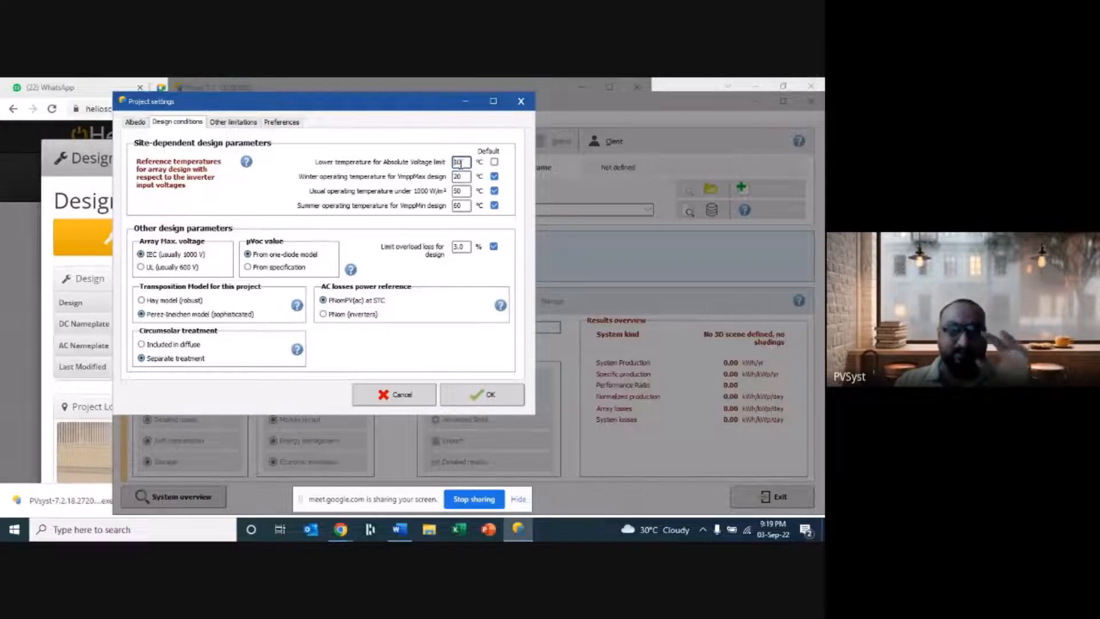
{"action": "left_click", "coordinate": [482, 394]}
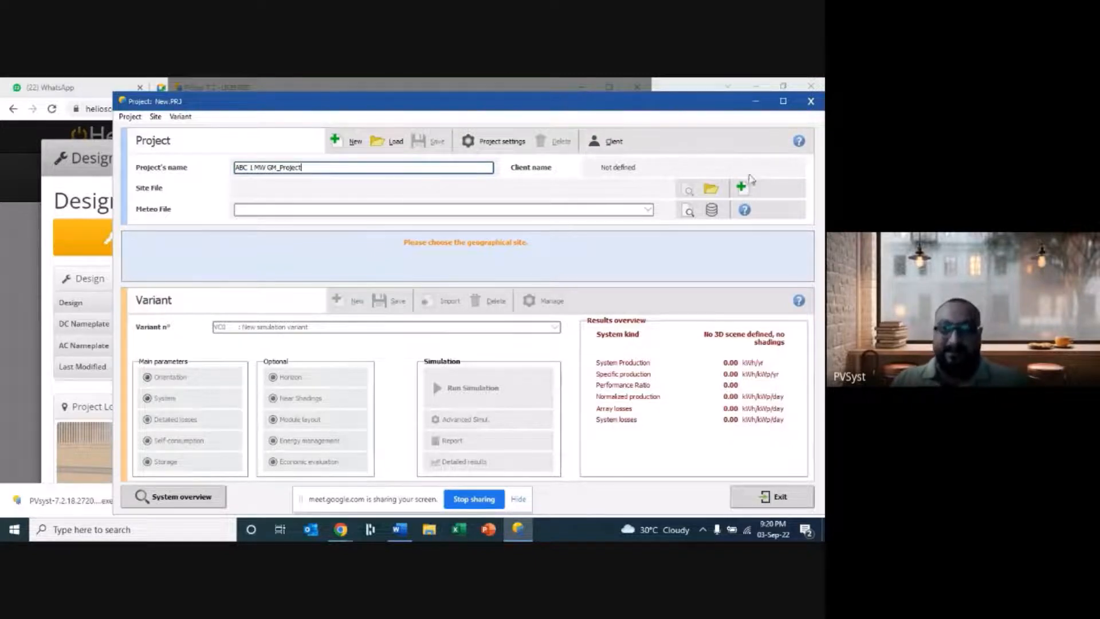
- Create a new site, locating it on the interactive map with the HelioScope coordinates 24.634072, 55.337543, and accept the point
{"action": "left_click", "coordinate": [741, 188]}
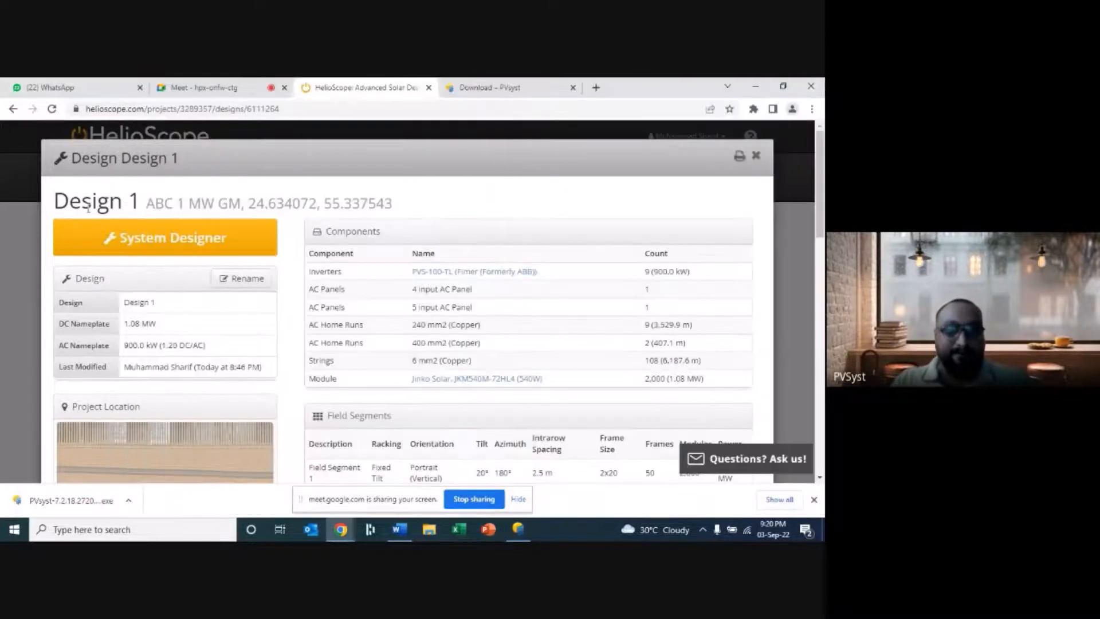
{"action": "key", "text": "alt+Tab"}
{"action": "left_click_drag", "start_coordinate": [248, 203], "coordinate": [396, 206]}
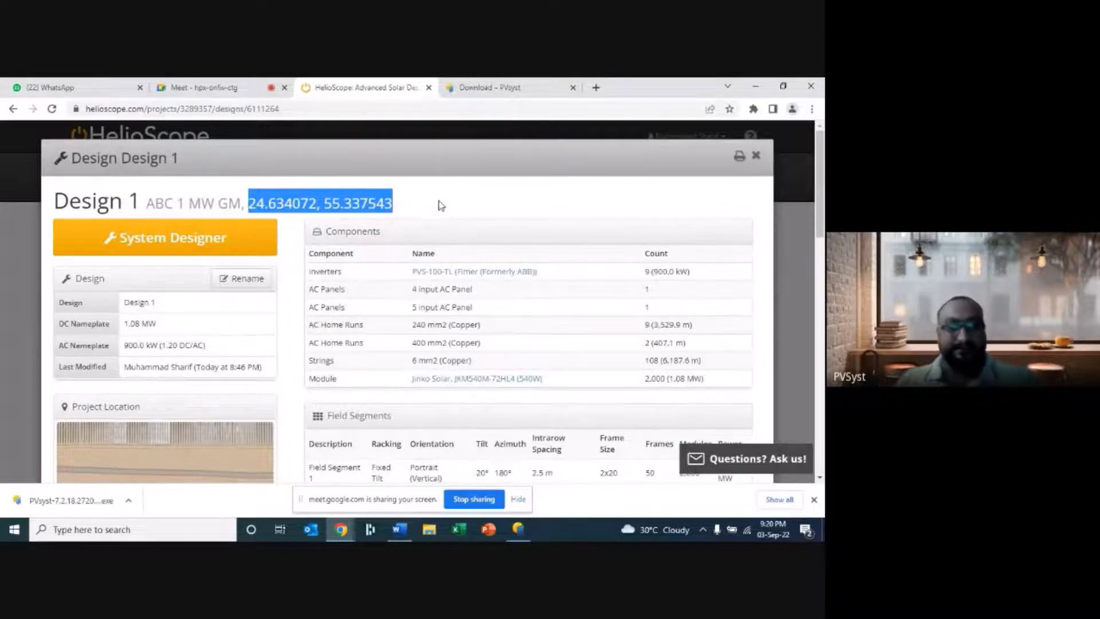
{"action": "left_click", "coordinate": [518, 533]}
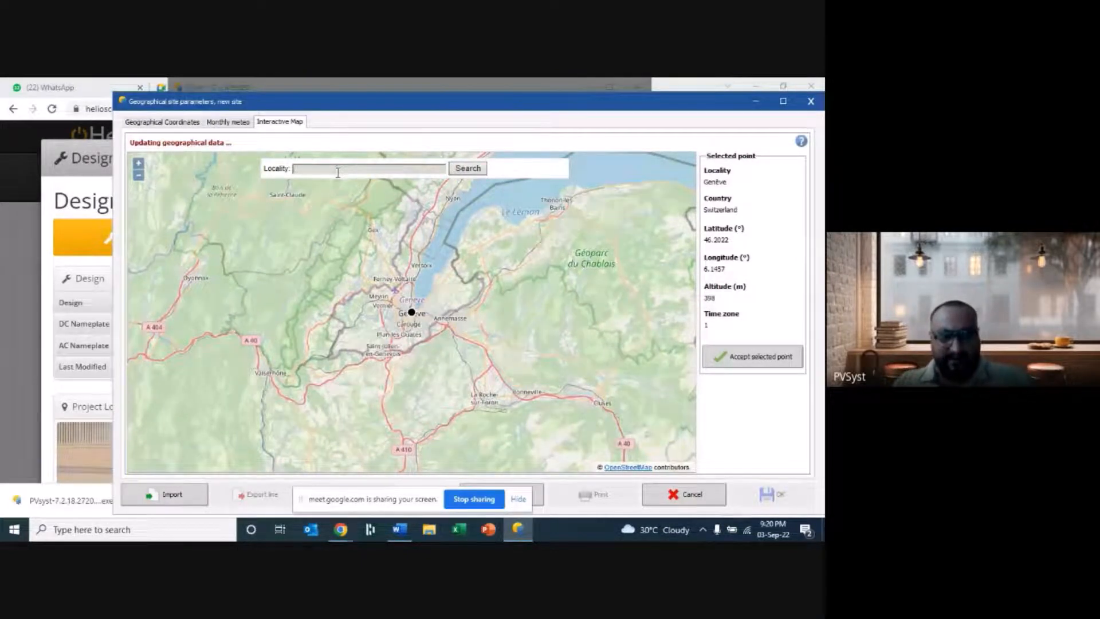
{"action": "type", "text": "24.634072, 55.337643"}
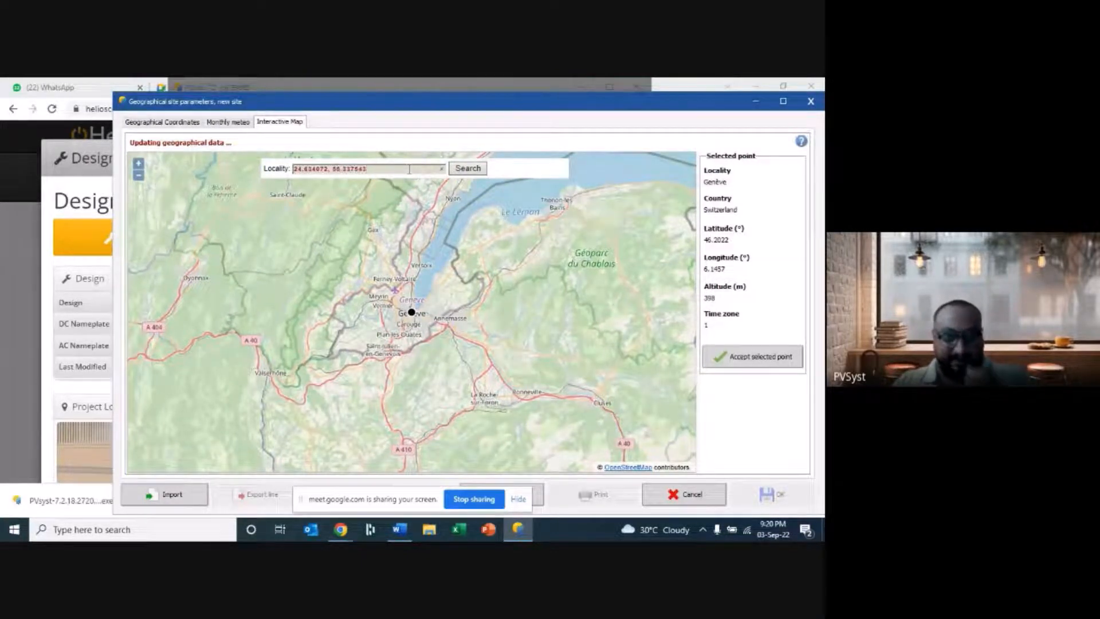
{"action": "left_click", "coordinate": [469, 168]}
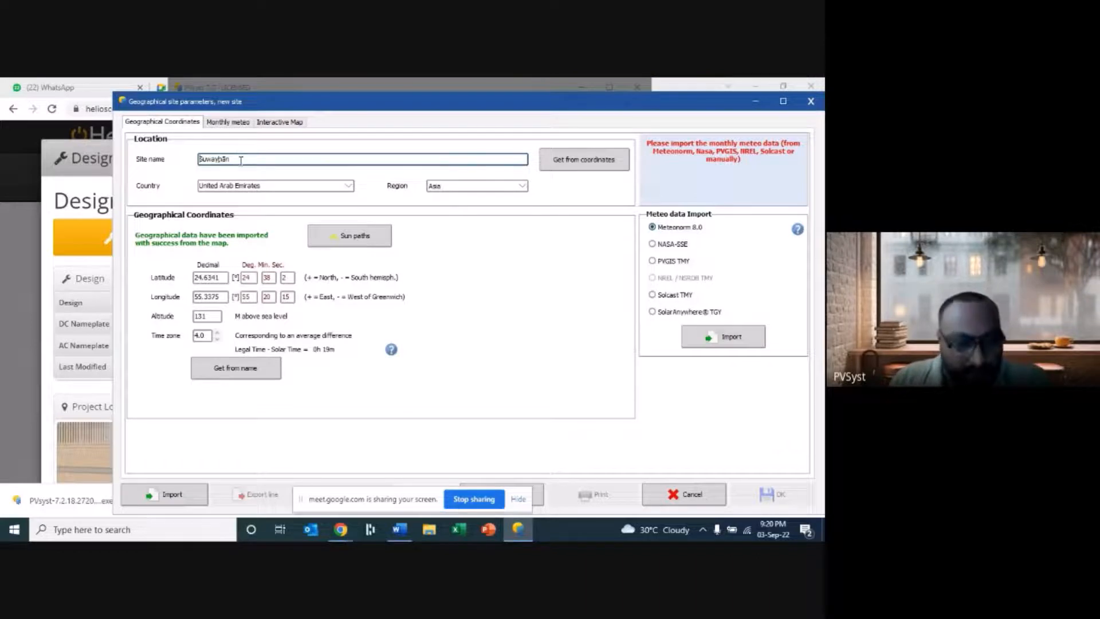
- Name the site Dubai_1MW_GM and import its monthly meteo data from Meteonorm 8.0
{"action": "double_click", "coordinate": [235, 160]}
{"action": "key", "text": "BackSpace"}
{"action": "type", "text": "Dubai_1MW_GM"}
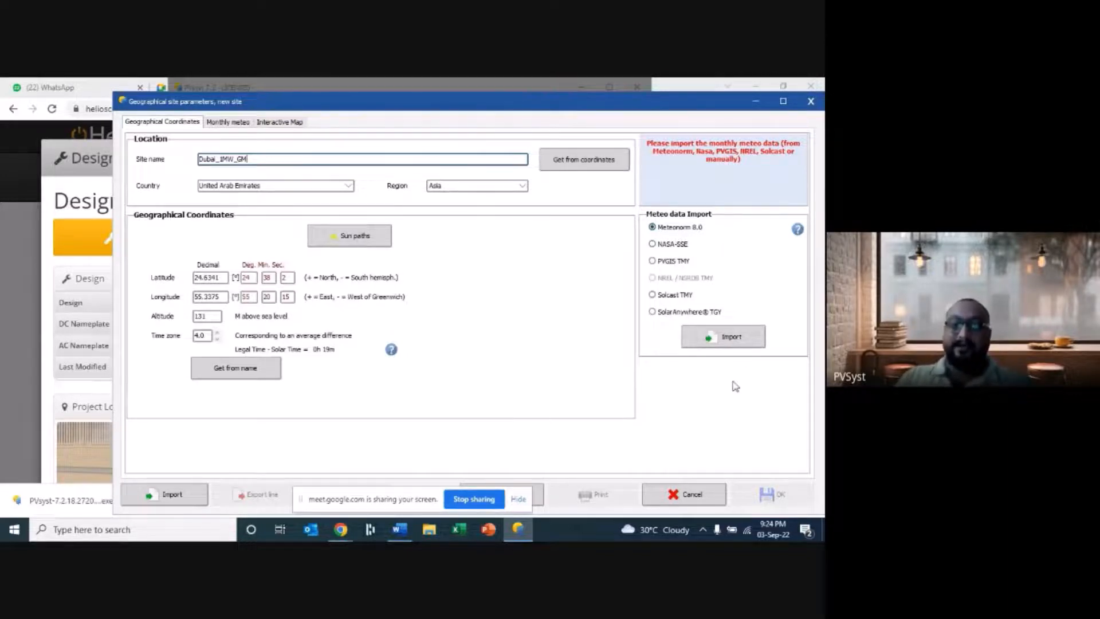
{"action": "left_click", "coordinate": [729, 336]}
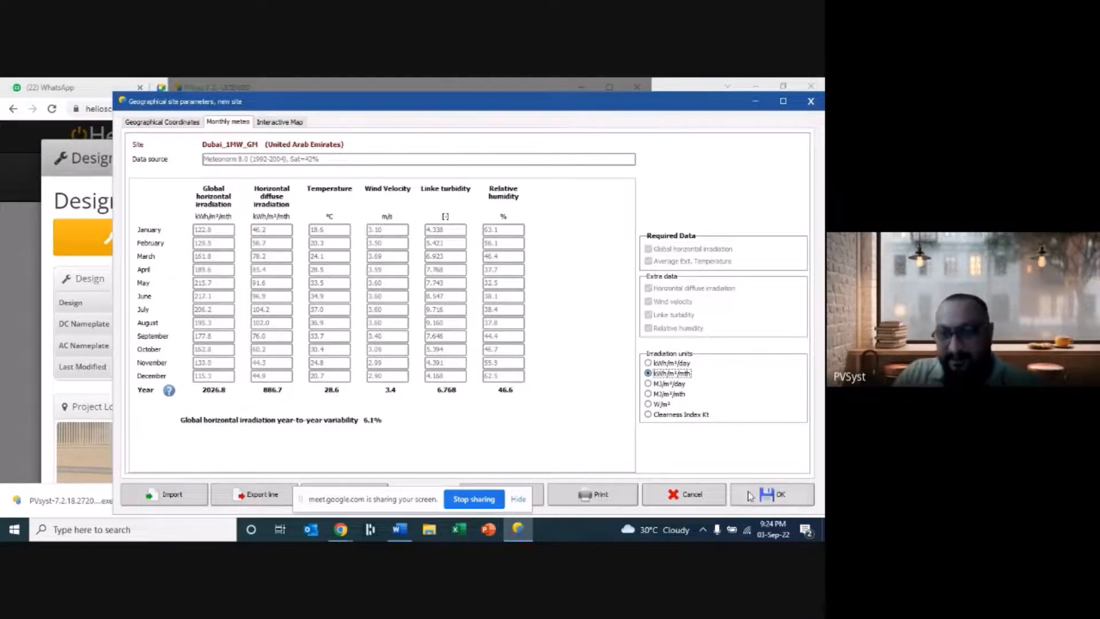
- Save the site file as Dubai_1MW_GM_MN80 and the synthetic hourly meteo file as Dubai_1MW_GM_MN80_SYN
{"action": "left_click", "coordinate": [778, 496]}
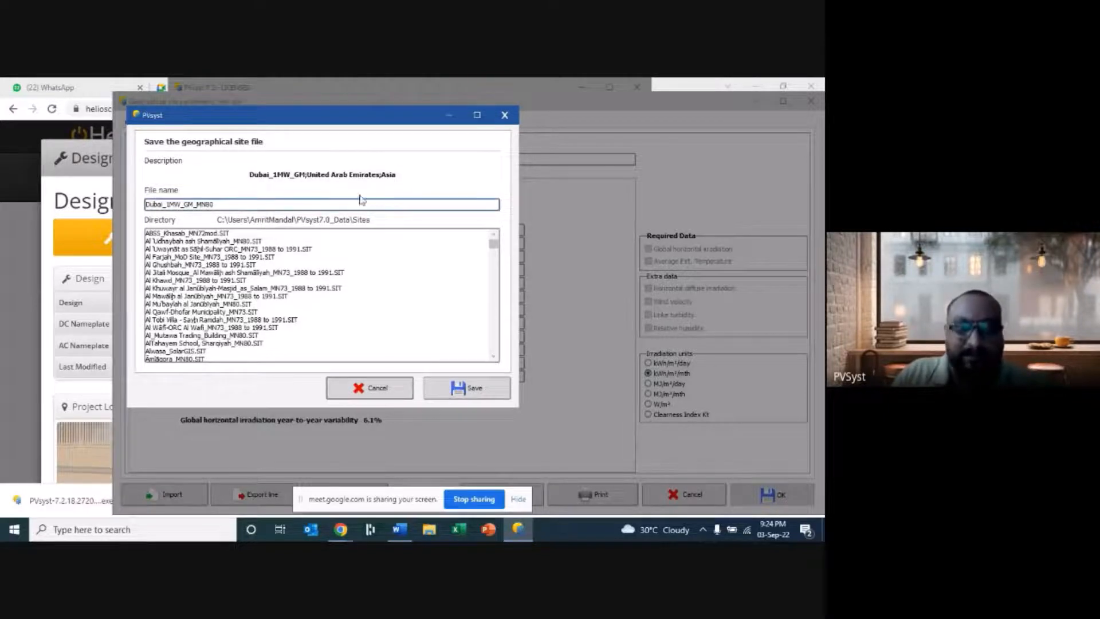
{"action": "left_click", "coordinate": [466, 387]}
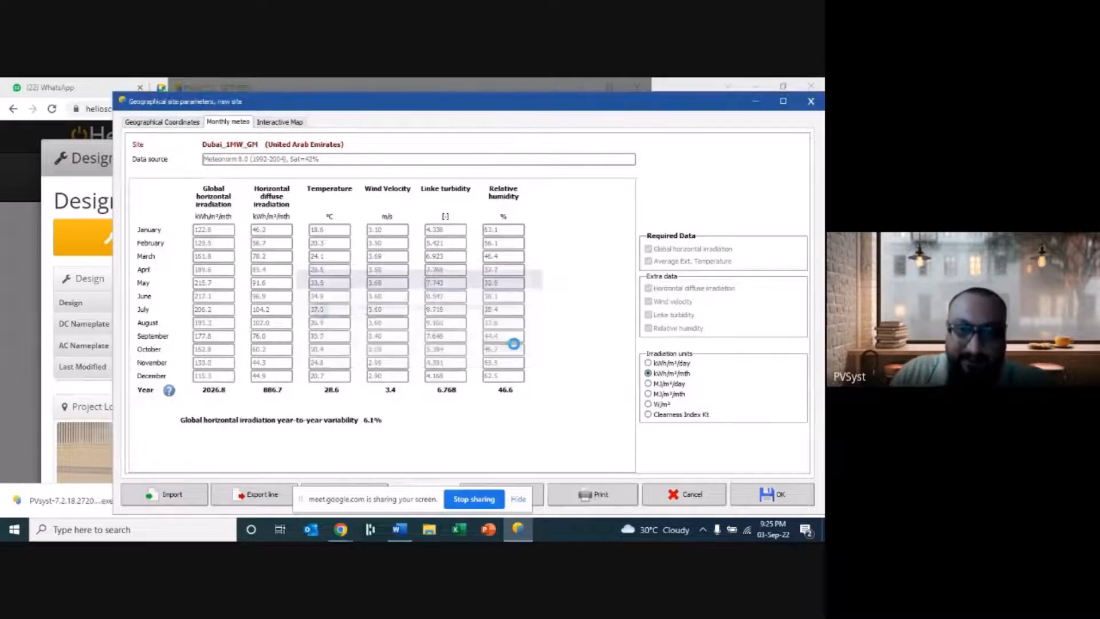
{"action": "left_click", "coordinate": [507, 347]}
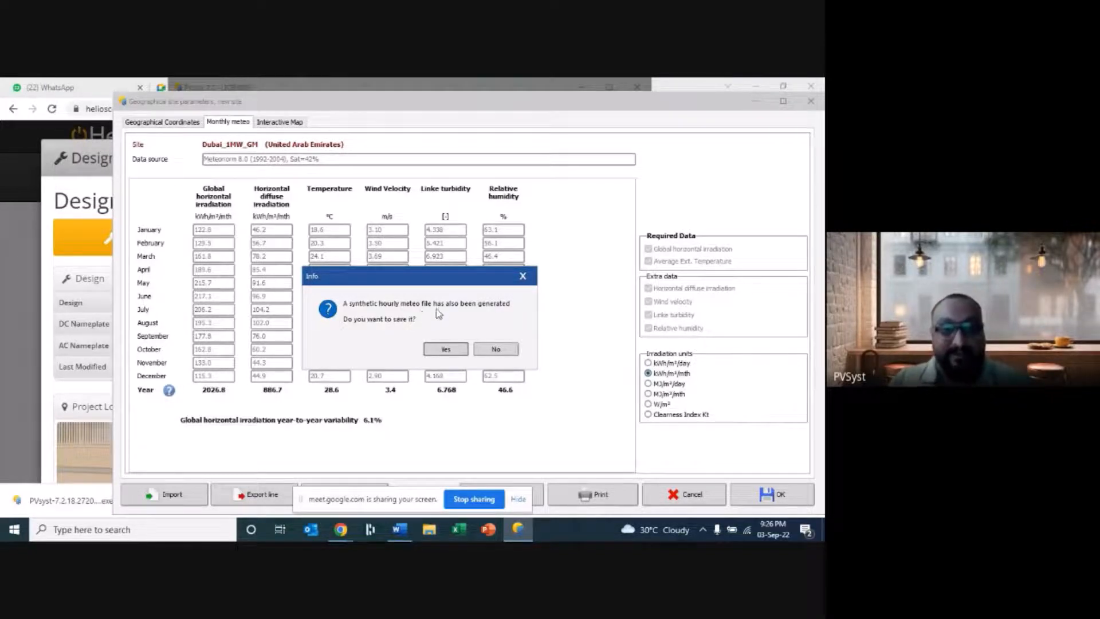
{"action": "left_click", "coordinate": [445, 351]}
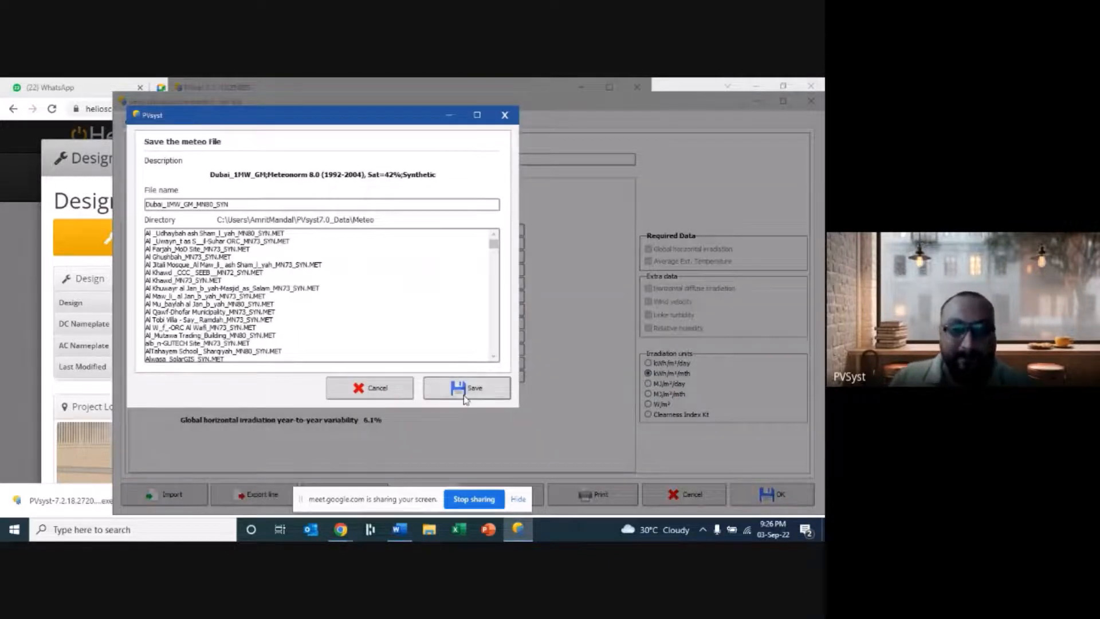
{"action": "left_click", "coordinate": [461, 386]}
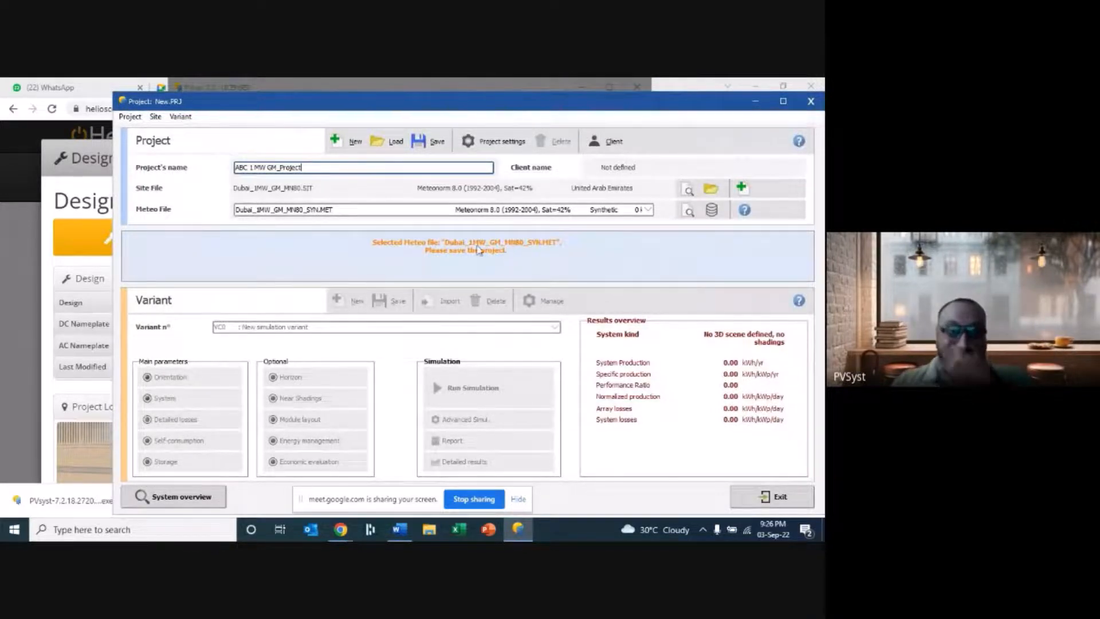
- Save the project as ABC 1 MW GM_Project_Project and open the variant's orientation settings
{"action": "left_click", "coordinate": [427, 144]}
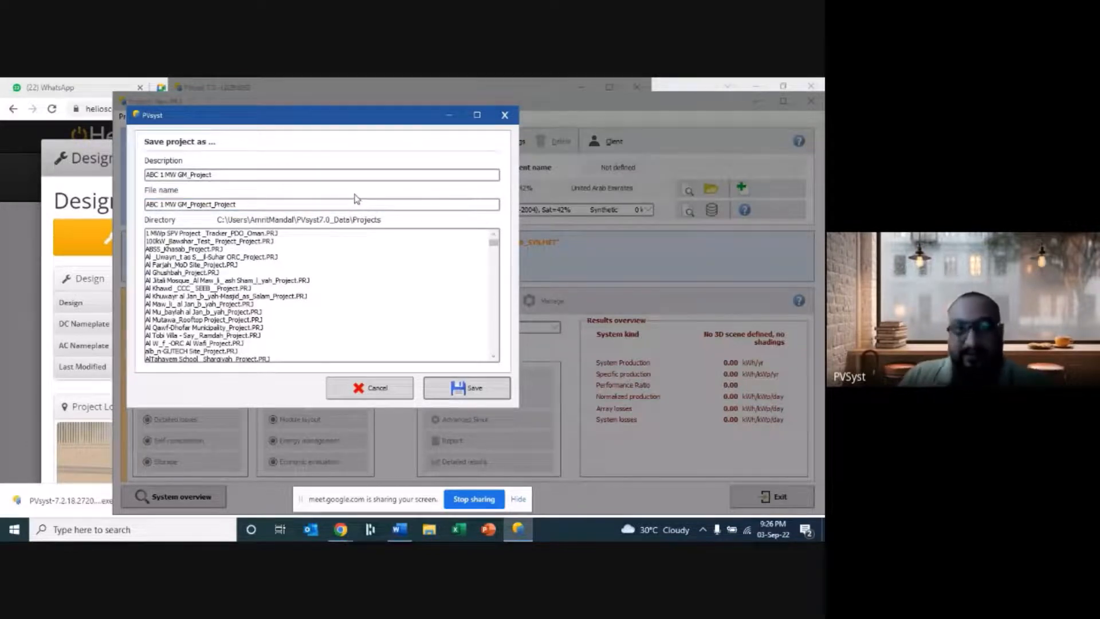
{"action": "left_click", "coordinate": [477, 388]}
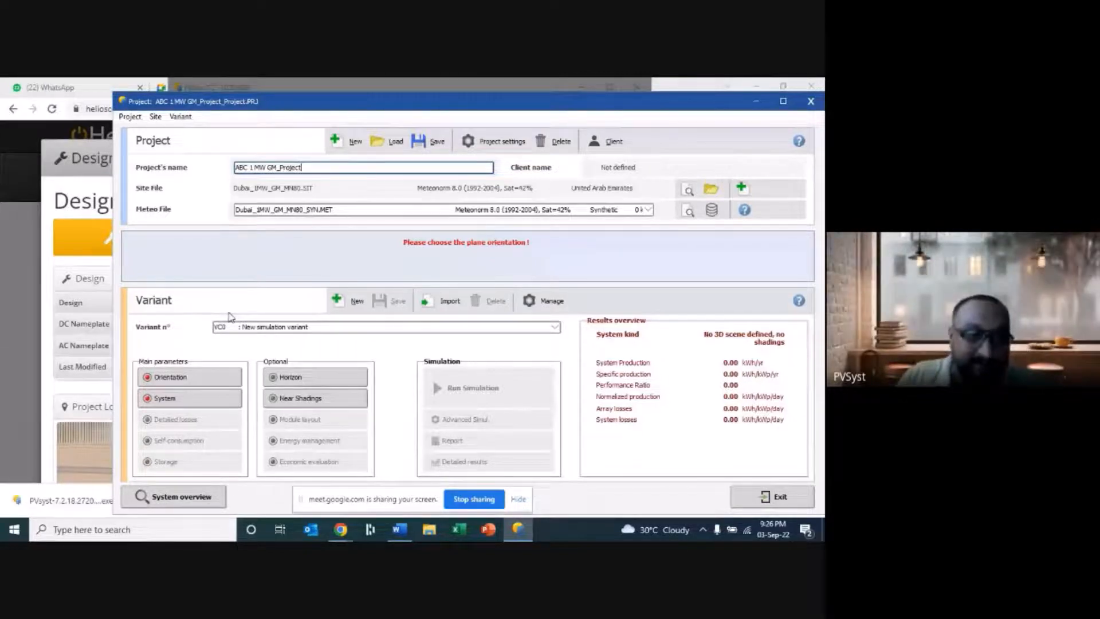
{"action": "left_click", "coordinate": [183, 376]}
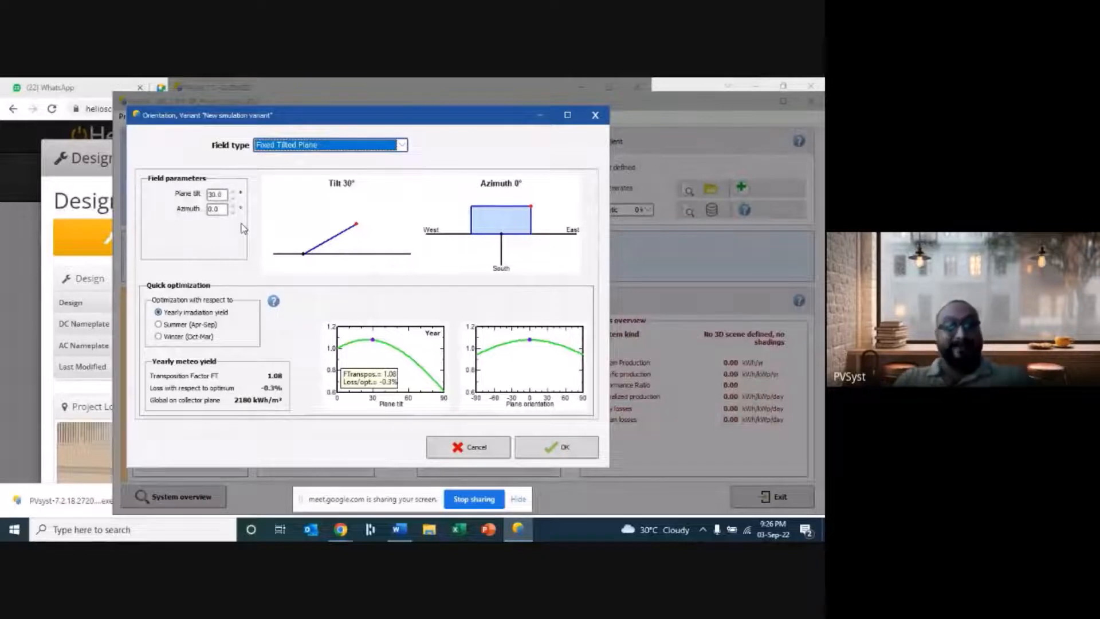
{"action": "left_click", "coordinate": [488, 529]}
{"action": "right_click", "coordinate": [459, 529]}
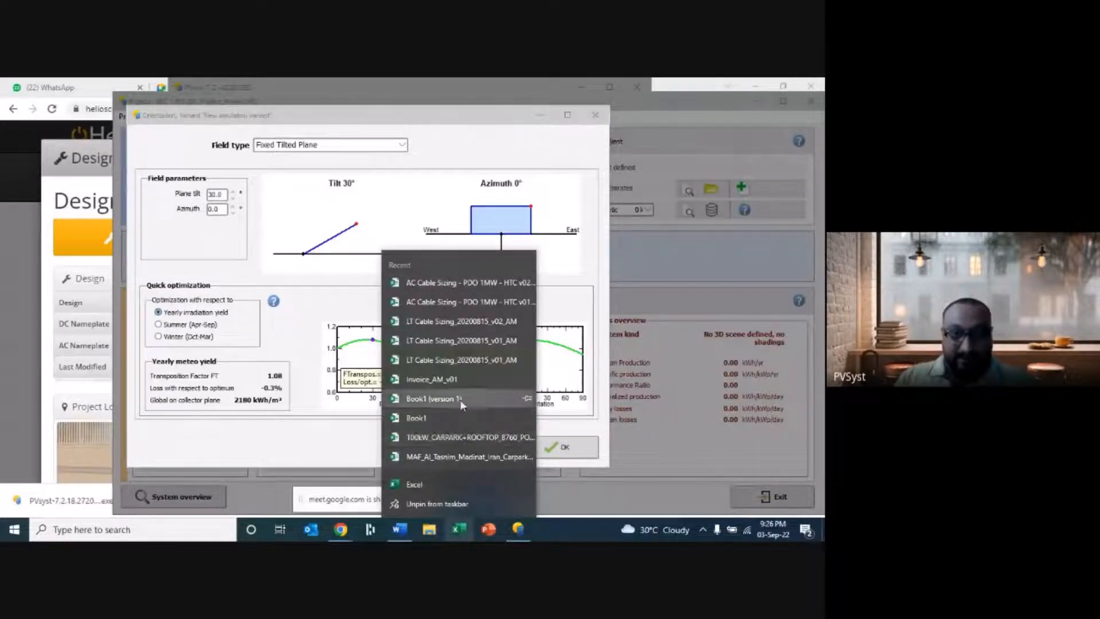
{"action": "left_click", "coordinate": [353, 393]}
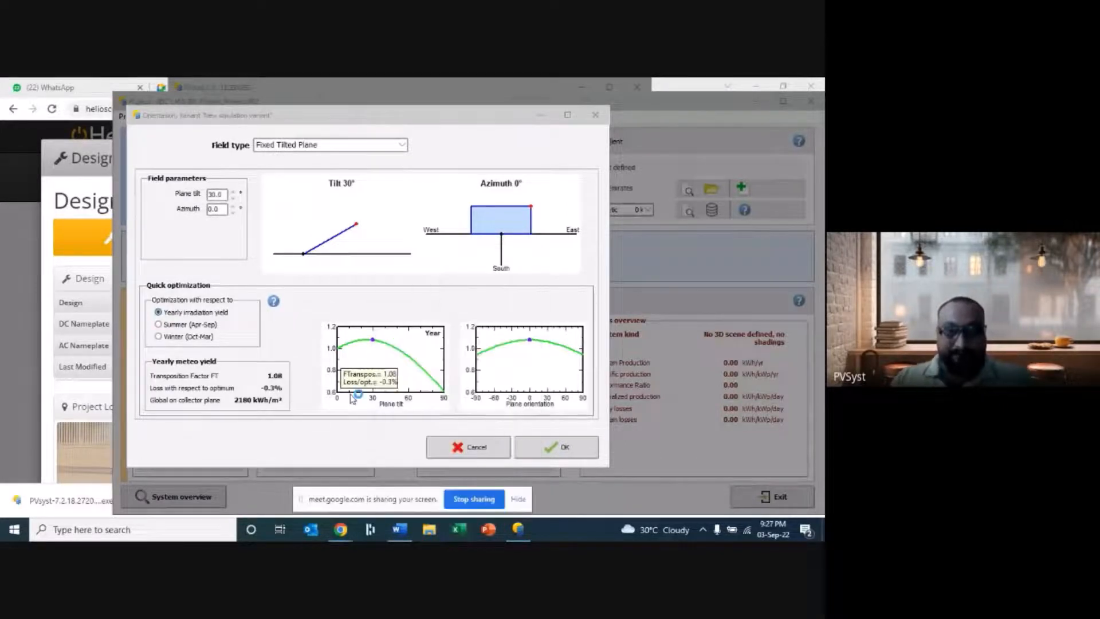
{"action": "left_click", "coordinate": [339, 297]}
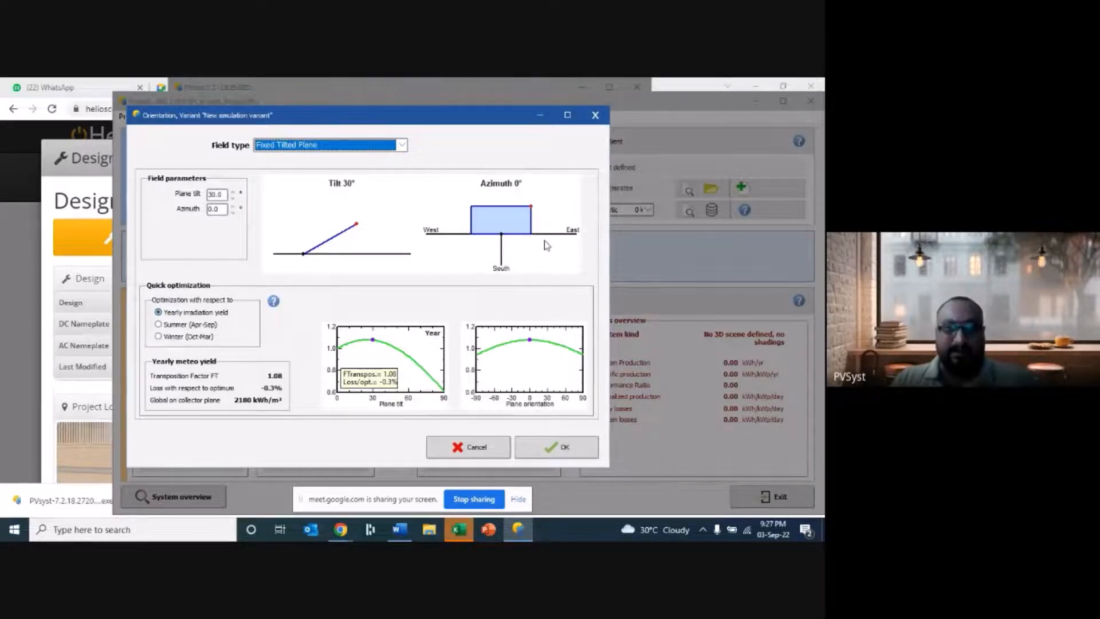
- Maximize the Orientation window, try an azimuth of 180° for the fixed tilted plane, and set it back to 0°
{"action": "left_click", "coordinate": [567, 114]}
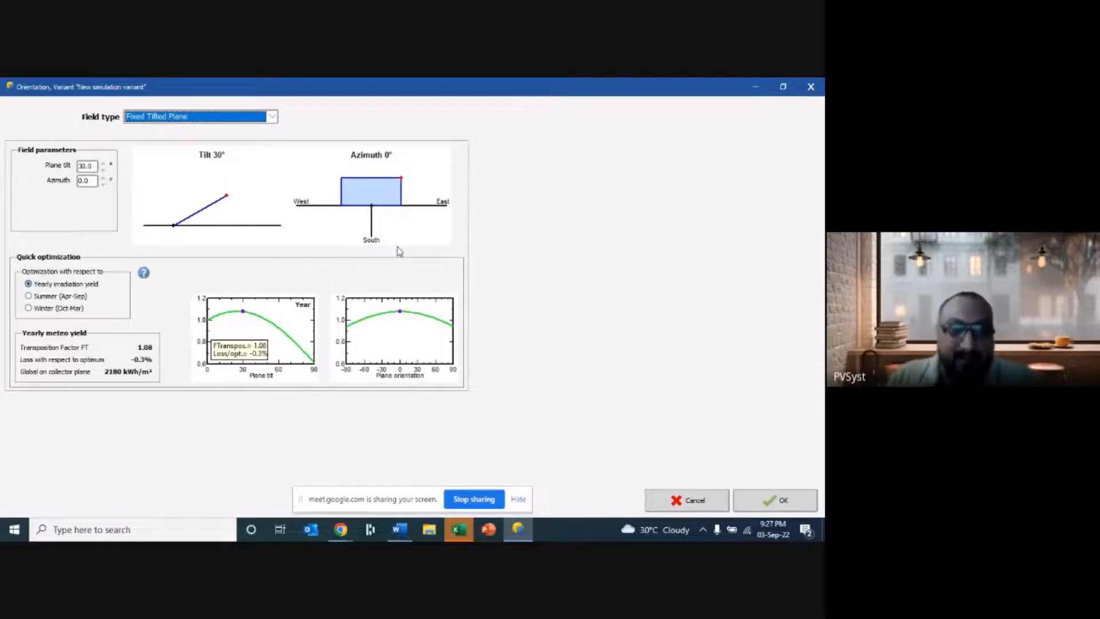
{"action": "left_click", "coordinate": [88, 182]}
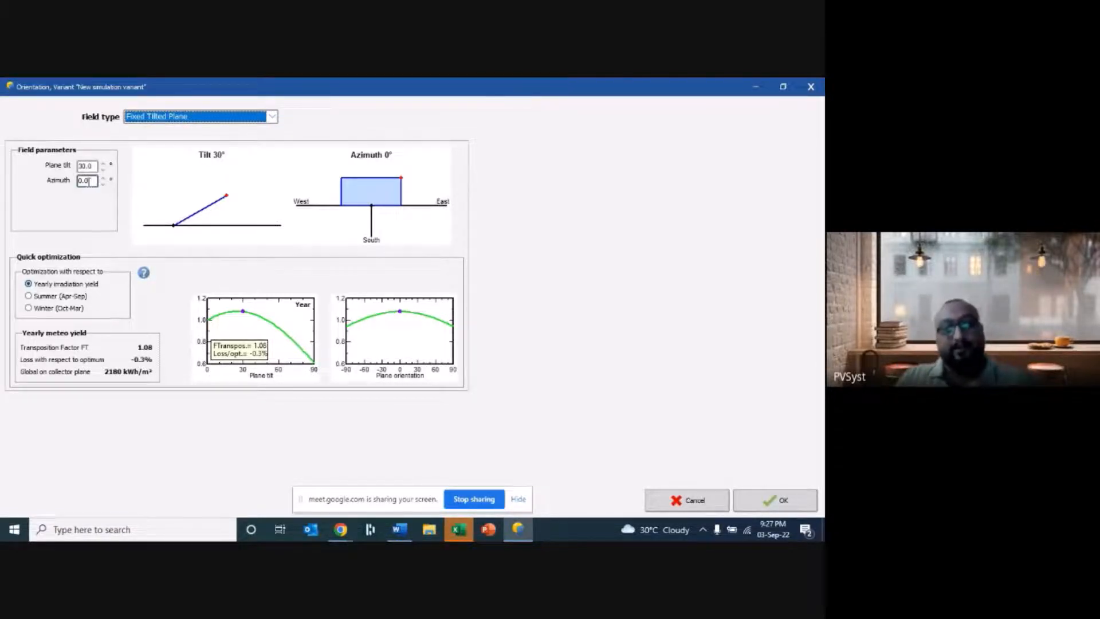
{"action": "left_click", "coordinate": [82, 166]}
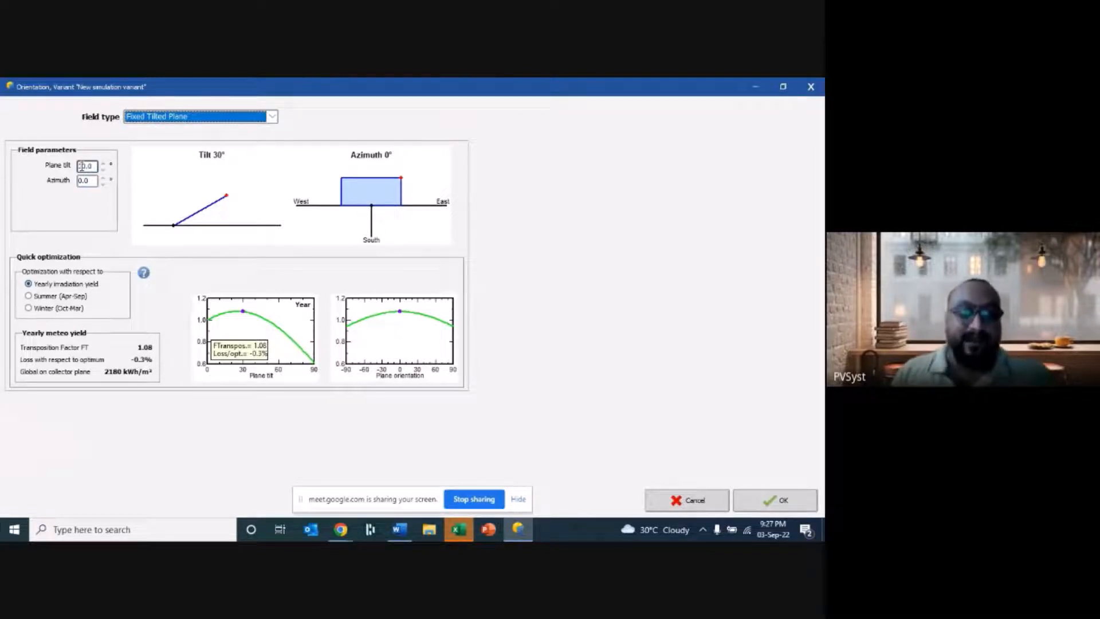
{"action": "left_click", "coordinate": [90, 181]}
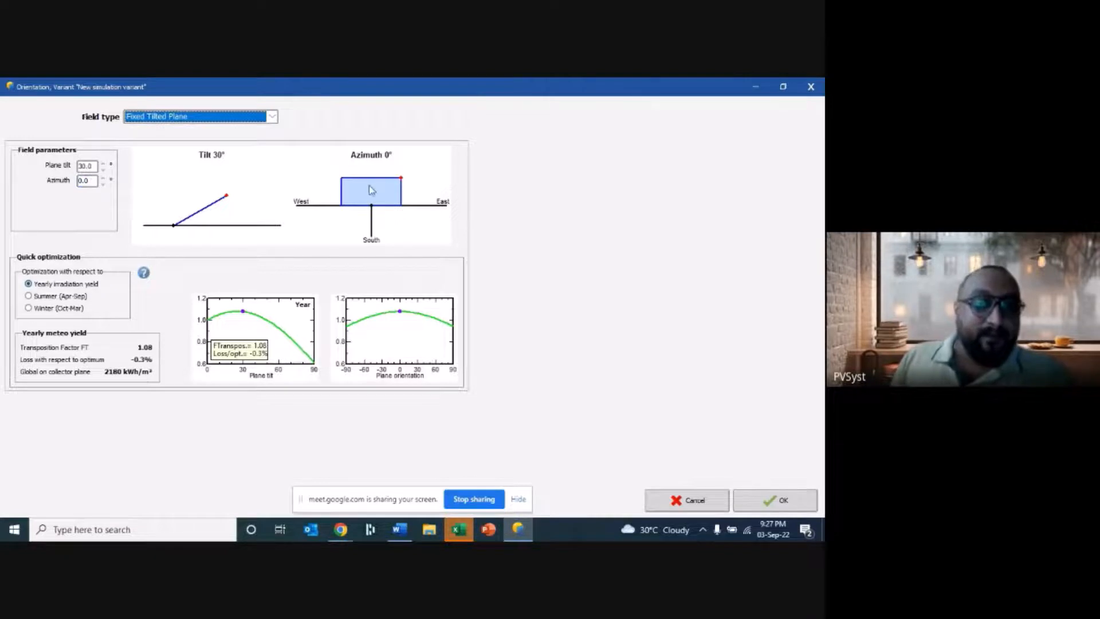
{"action": "left_click", "coordinate": [95, 182]}
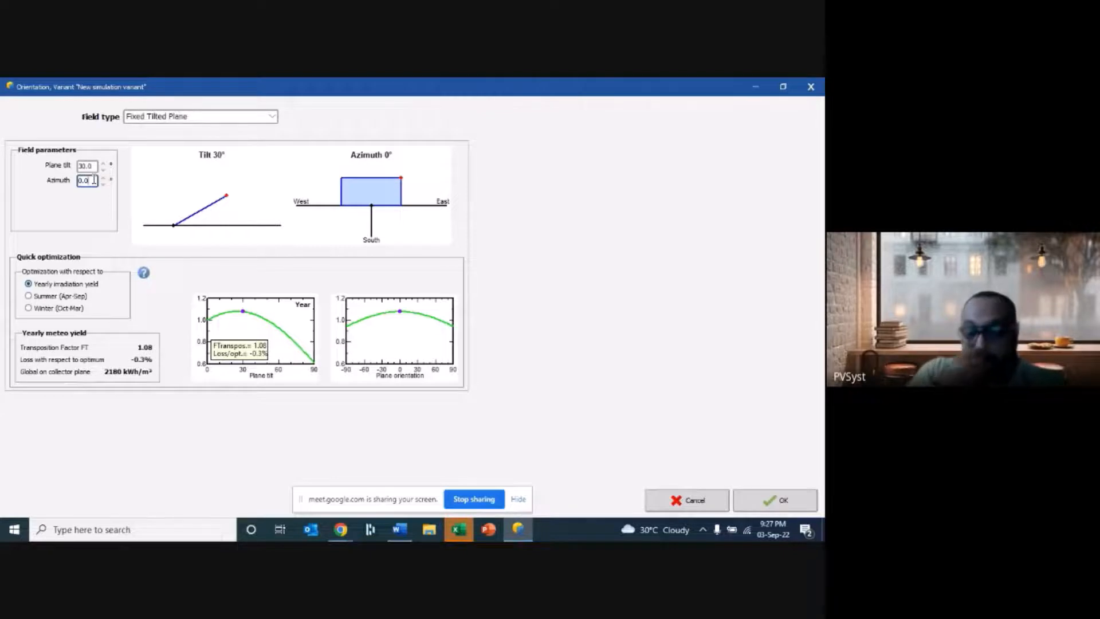
{"action": "key", "text": "BackSpace"}
{"action": "key", "text": "BackSpace"}
{"action": "key", "text": "BackSpace"}
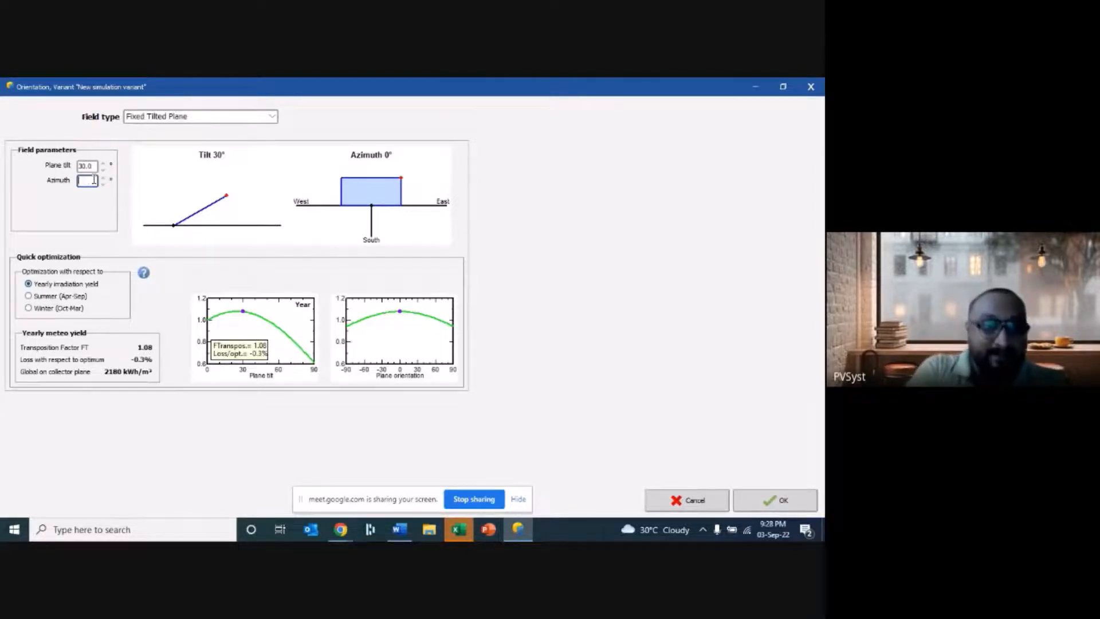
{"action": "type", "text": "180"}
{"action": "key", "text": "Return"}
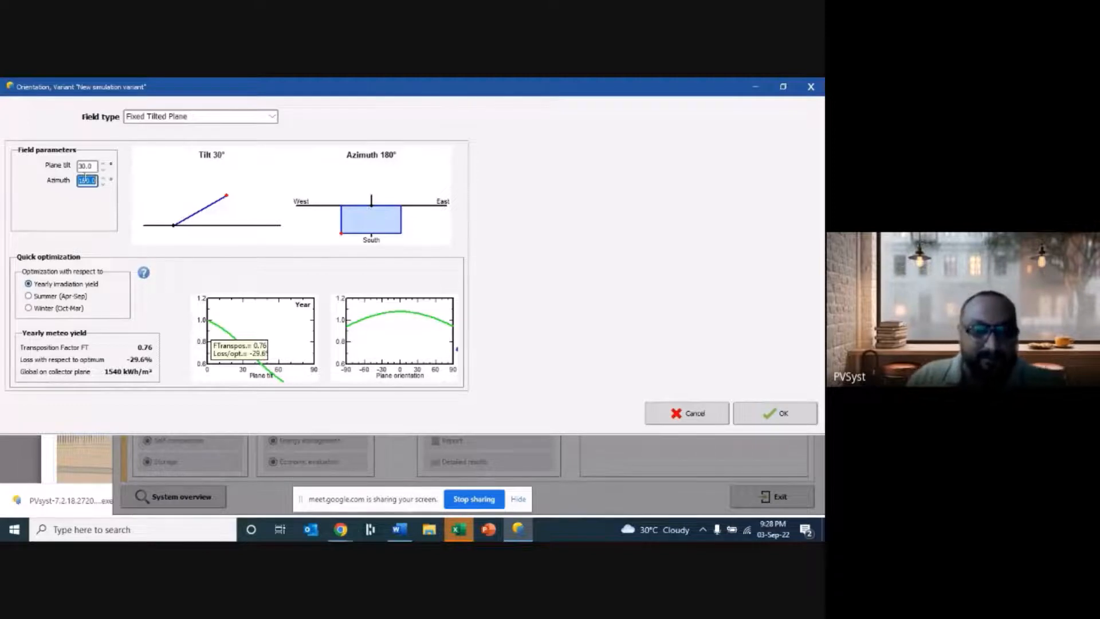
{"action": "type", "text": "0"}
{"action": "key", "text": "Return"}
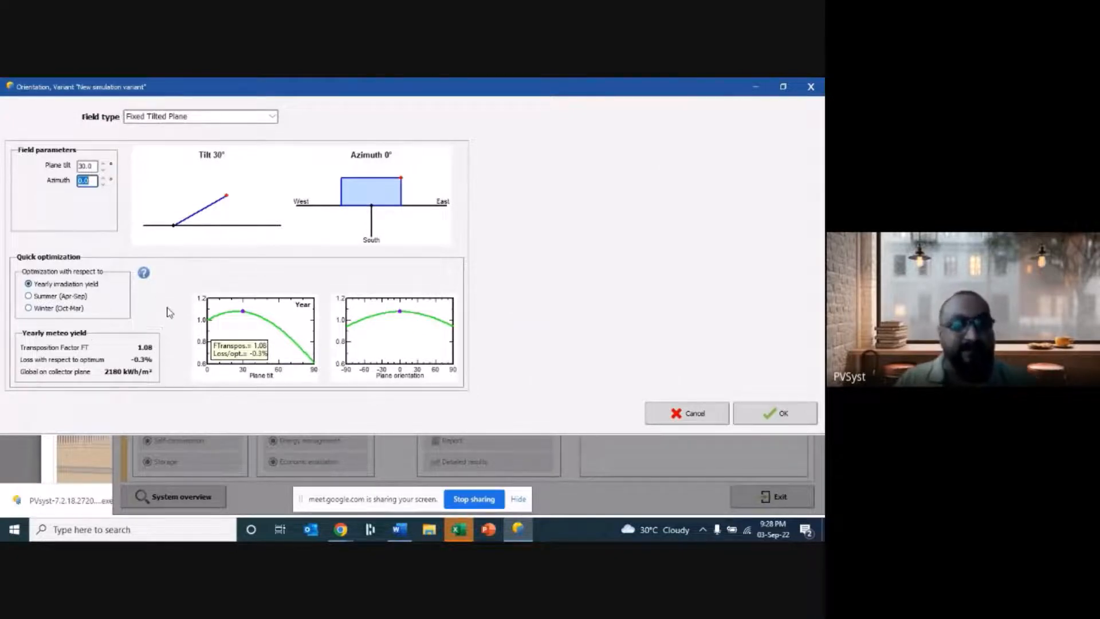
- Review the available field types, including the one-axis and two-axis tracking options, and keep Fixed Tilted Plane
{"action": "left_click", "coordinate": [190, 119]}
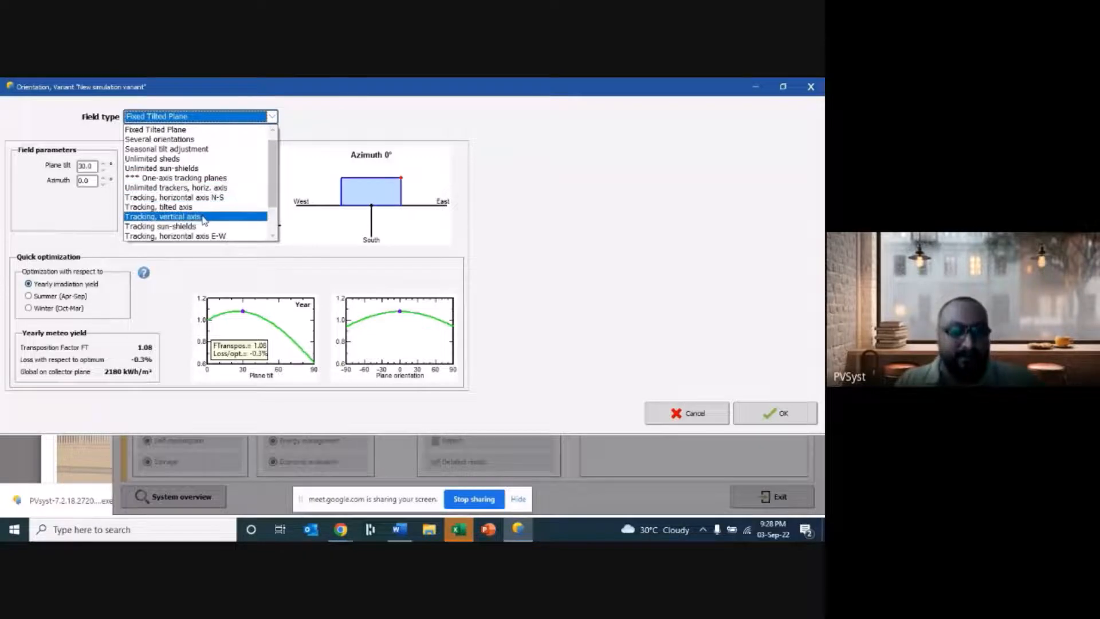
{"action": "scroll", "coordinate": [204, 220], "scroll_direction": "down", "scroll_amount": 2}
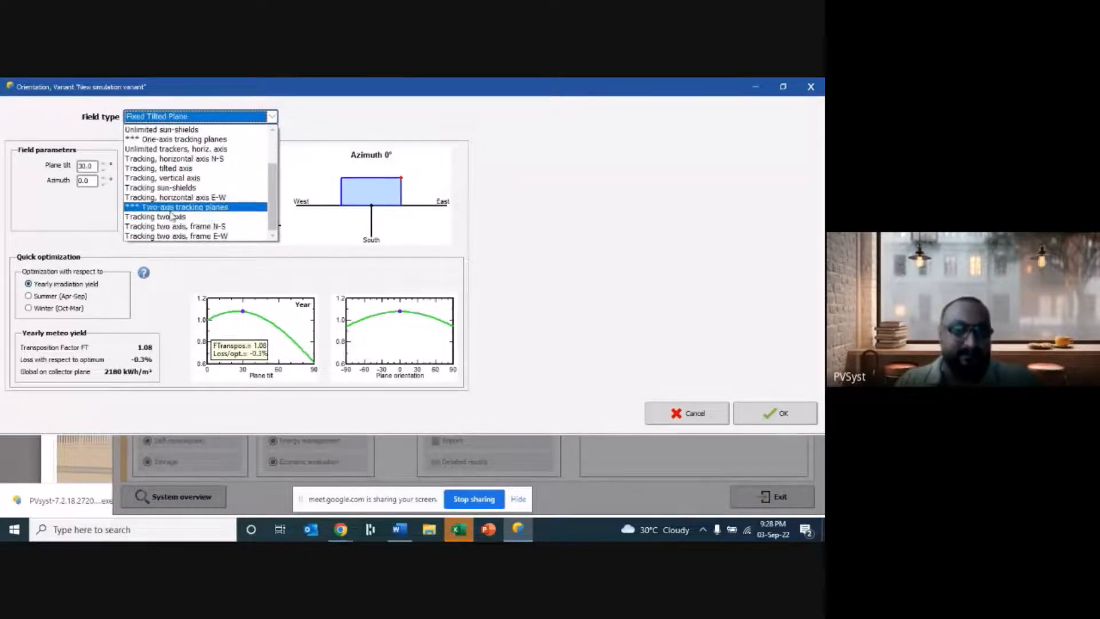
{"action": "scroll", "coordinate": [208, 169], "scroll_direction": "up", "scroll_amount": 1}
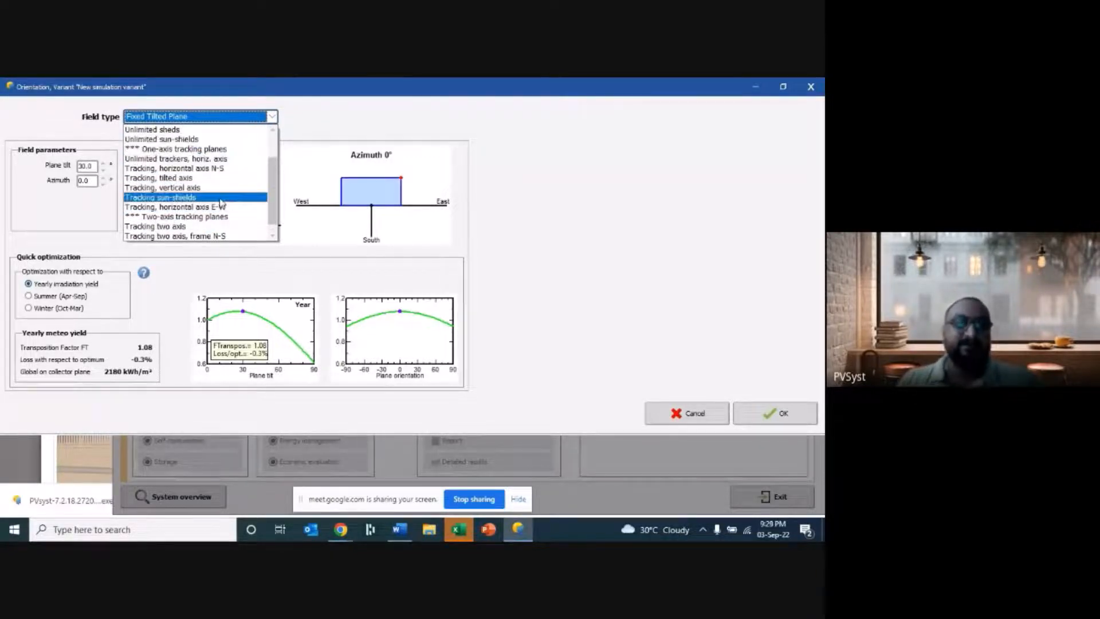
{"action": "left_click", "coordinate": [73, 215]}
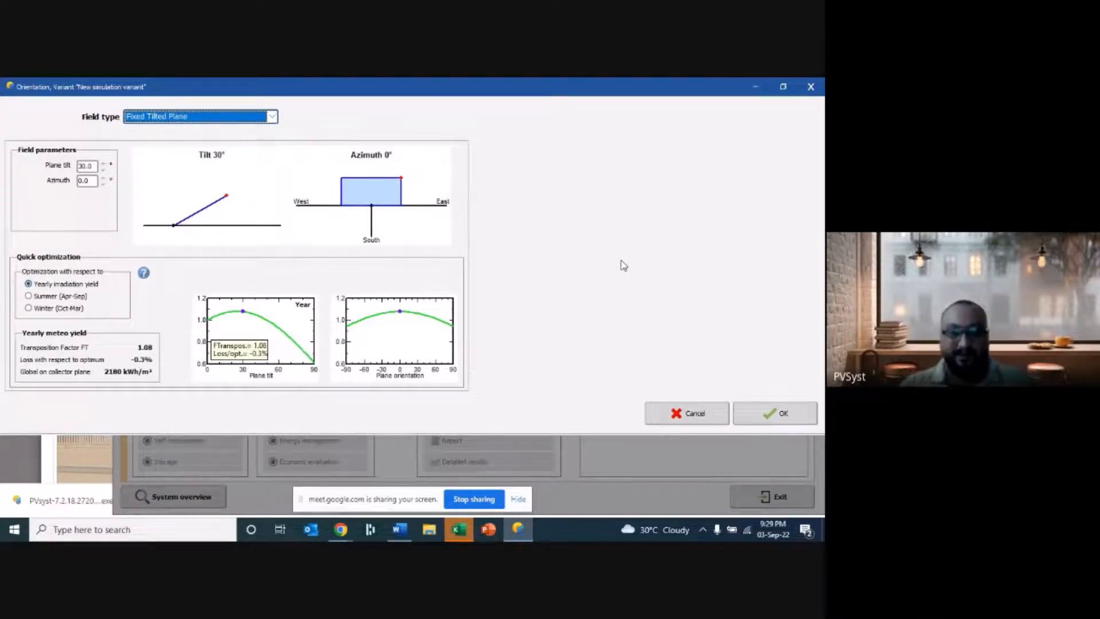
{"action": "left_click", "coordinate": [461, 533]}
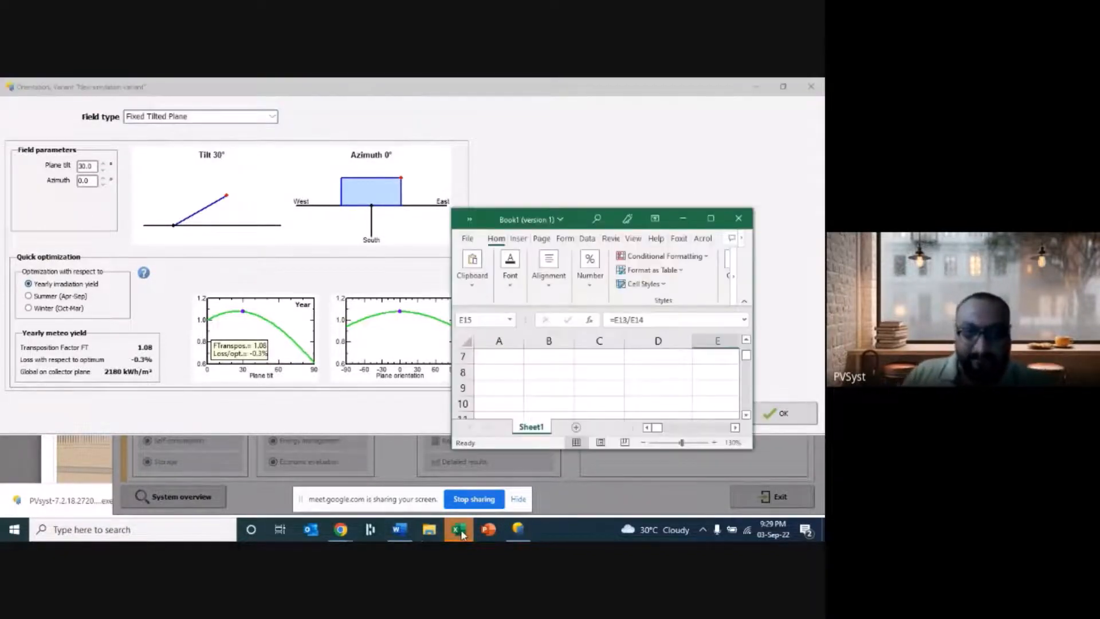
{"action": "left_click", "coordinate": [711, 218]}
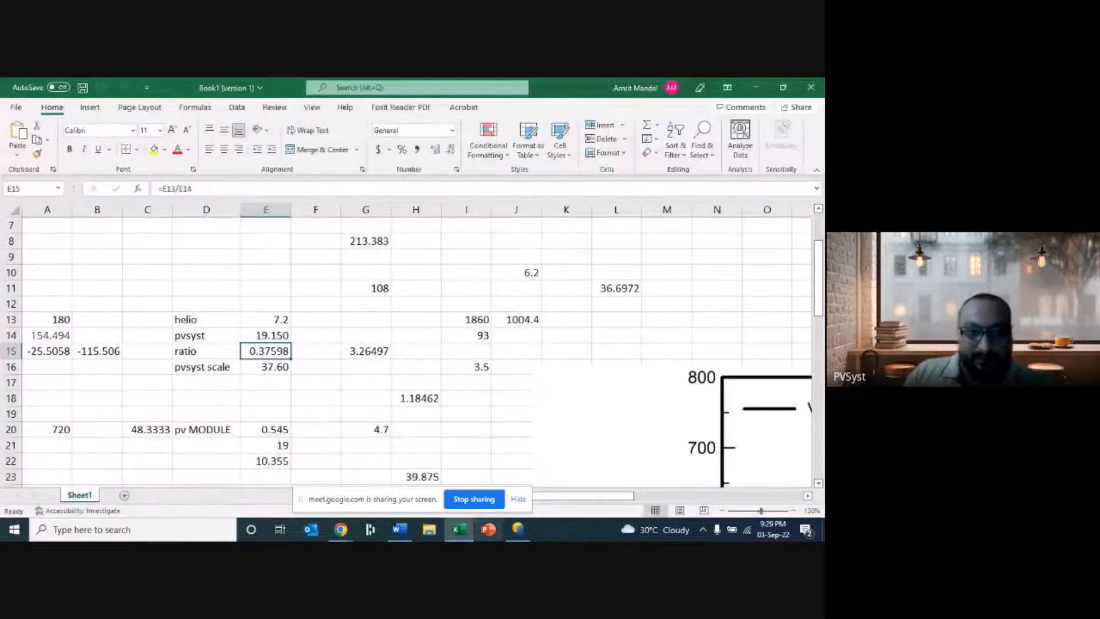
{"action": "left_click", "coordinate": [458, 529]}
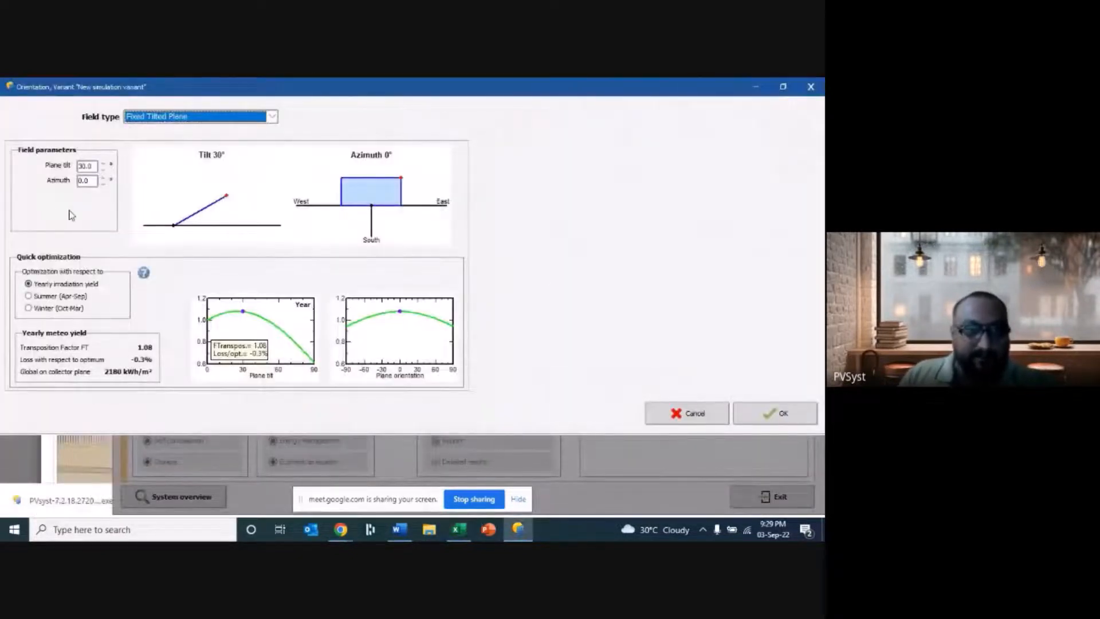
- Switch to the HelioScope design in Chrome and check the tilt and azimuth of Field Segment 1
{"action": "left_click", "coordinate": [337, 536]}
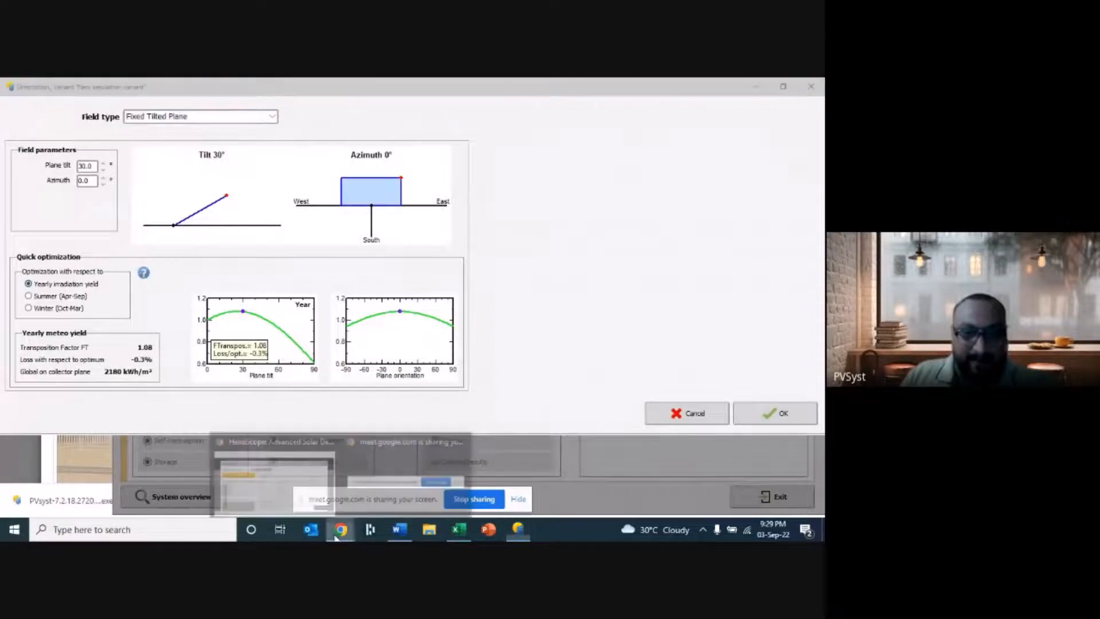
{"action": "left_click", "coordinate": [289, 477]}
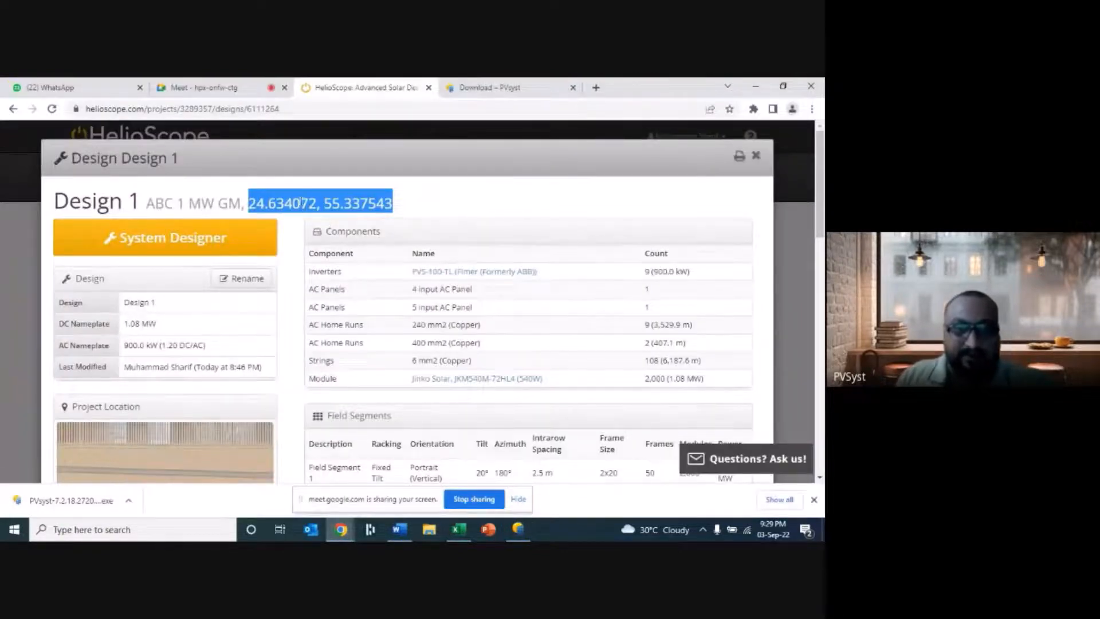
{"action": "scroll", "coordinate": [624, 361], "scroll_direction": "down", "scroll_amount": 3}
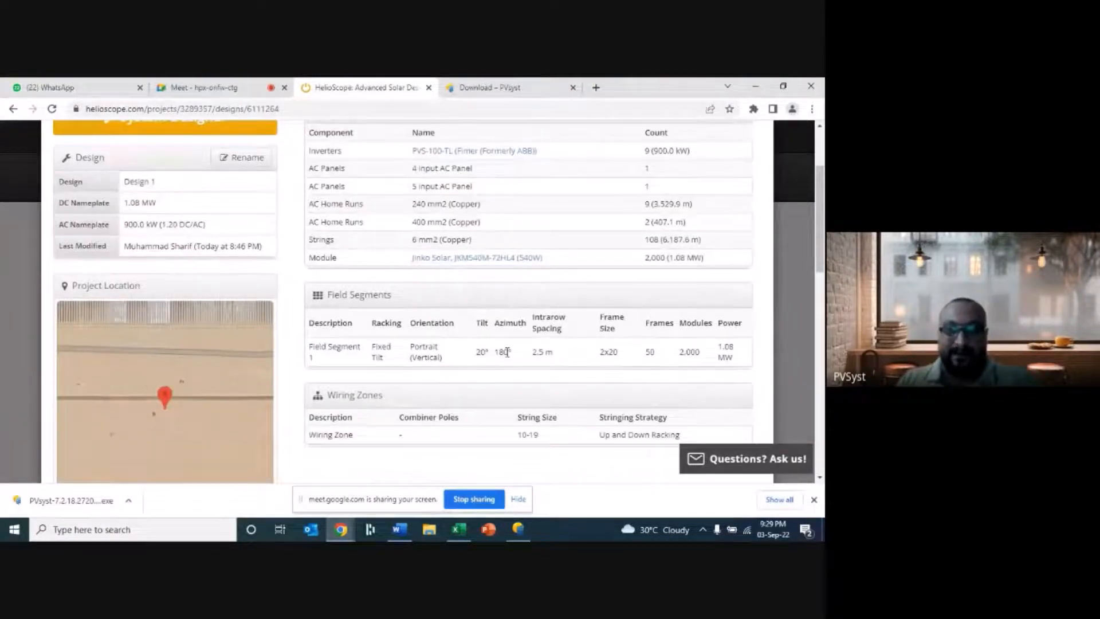
{"action": "mouse_move", "coordinate": [477, 351]}
{"action": "left_mouse_down"}
{"action": "mouse_move", "coordinate": [485, 327]}
{"action": "mouse_move", "coordinate": [518, 356]}
{"action": "mouse_move", "coordinate": [486, 354]}
{"action": "left_mouse_up"}
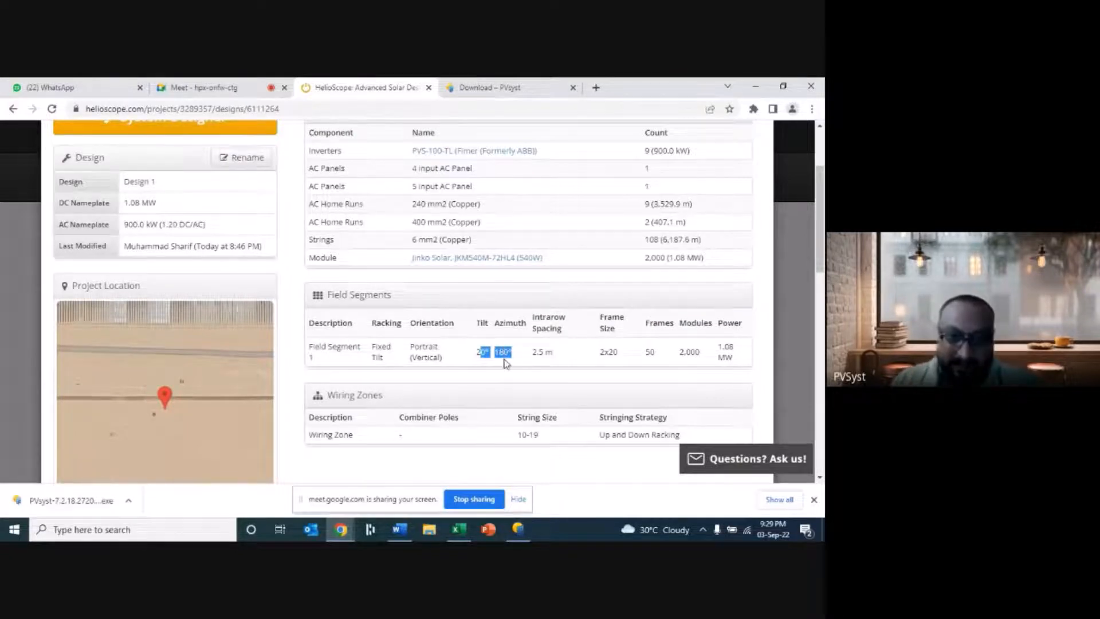
- Return to PVsyst, set the fixed plane's tilt to 20°, and accept the orientation
{"action": "left_click", "coordinate": [518, 529]}
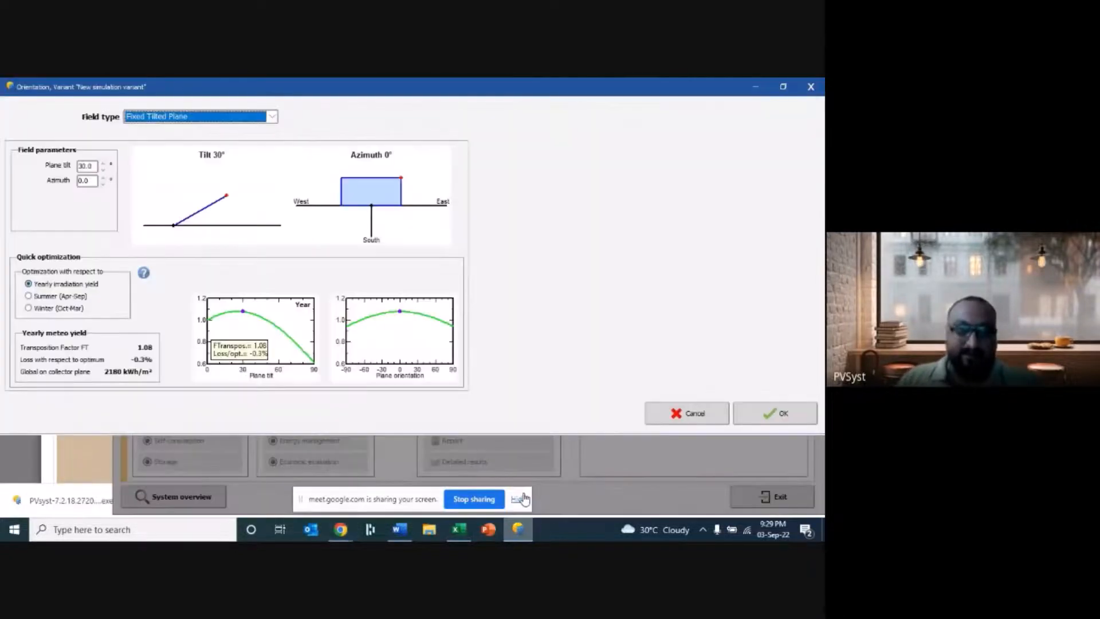
{"action": "left_click", "coordinate": [95, 181]}
{"action": "left_click_drag", "start_coordinate": [93, 166], "coordinate": [60, 177]}
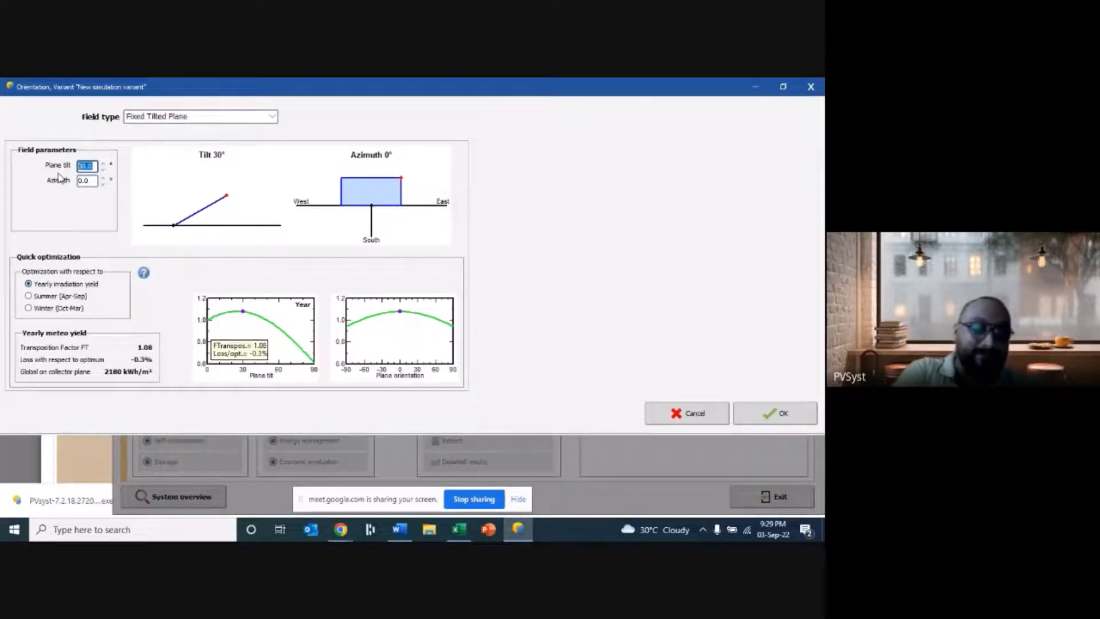
{"action": "type", "text": "20"}
{"action": "key", "text": "Return"}
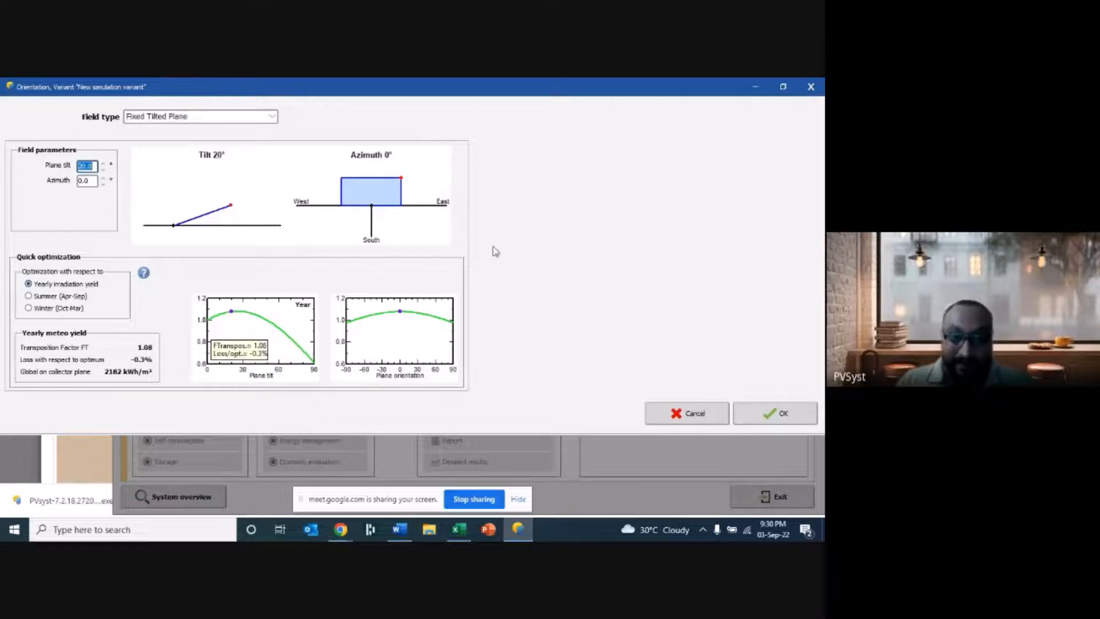
{"action": "left_click", "coordinate": [782, 416]}
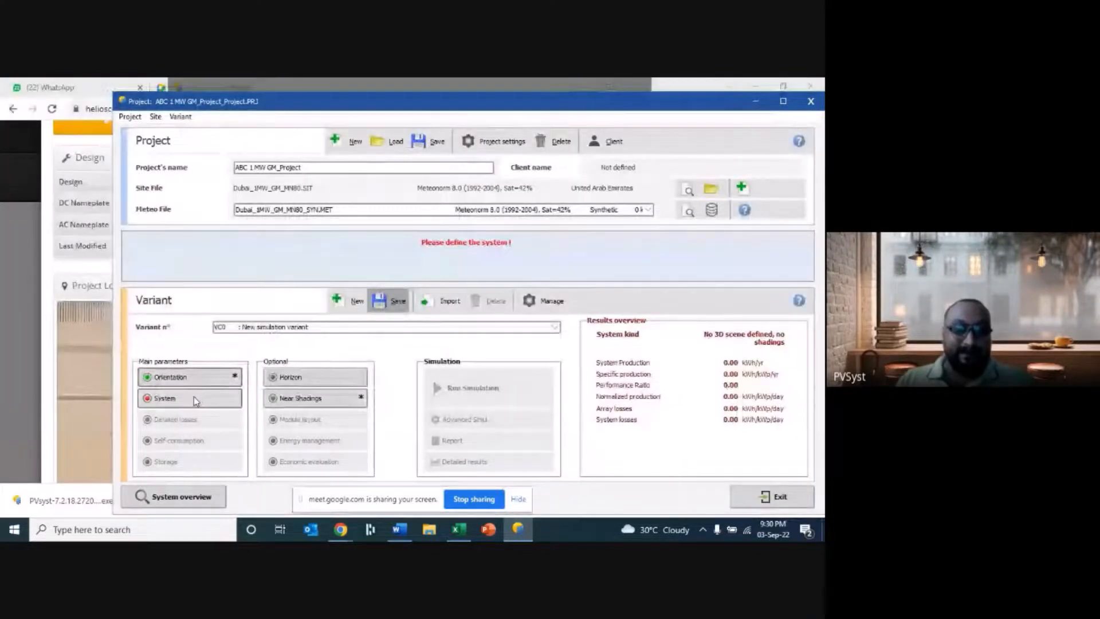
- Open the variant's system definition, check the module model in the HelioScope component list, and return to PVsyst
{"action": "left_click", "coordinate": [193, 405]}
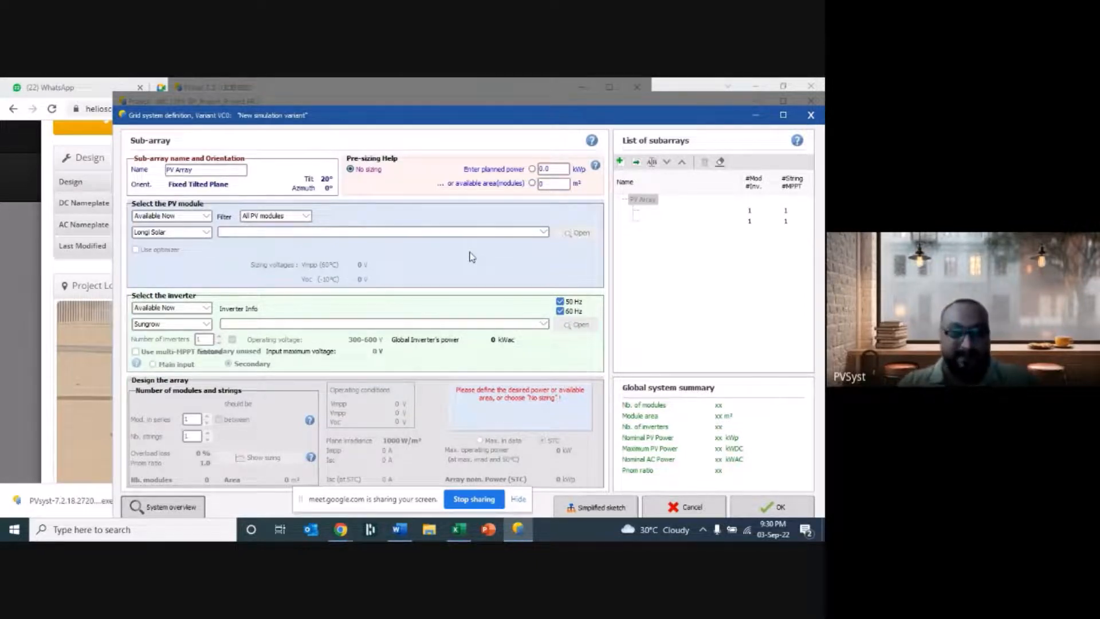
{"action": "left_click", "coordinate": [103, 269]}
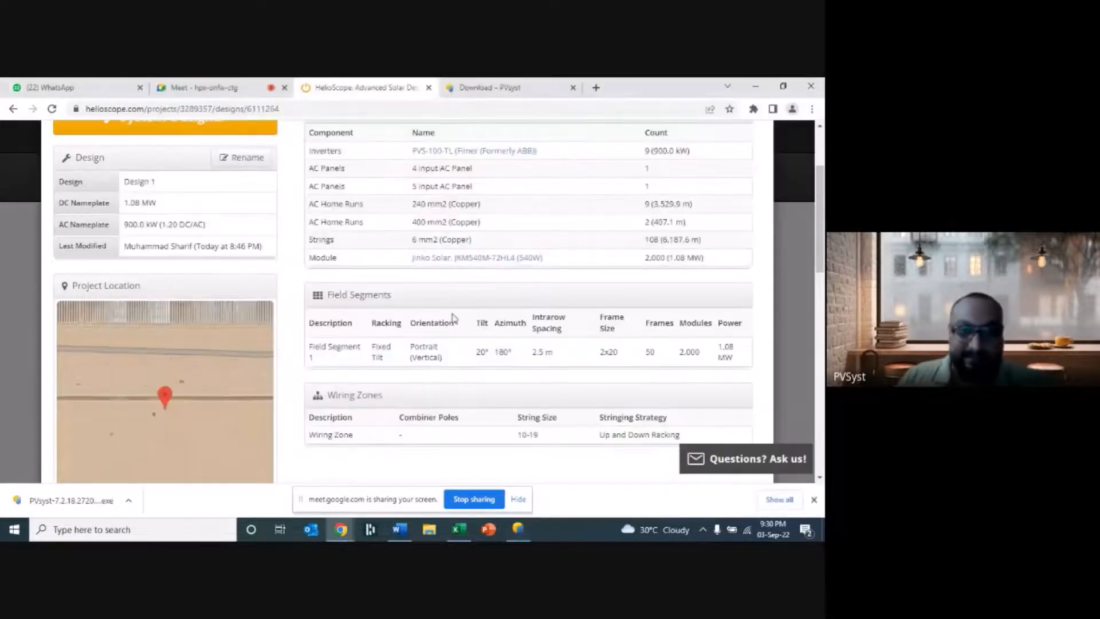
{"action": "scroll", "coordinate": [533, 363], "scroll_direction": "up", "scroll_amount": 2}
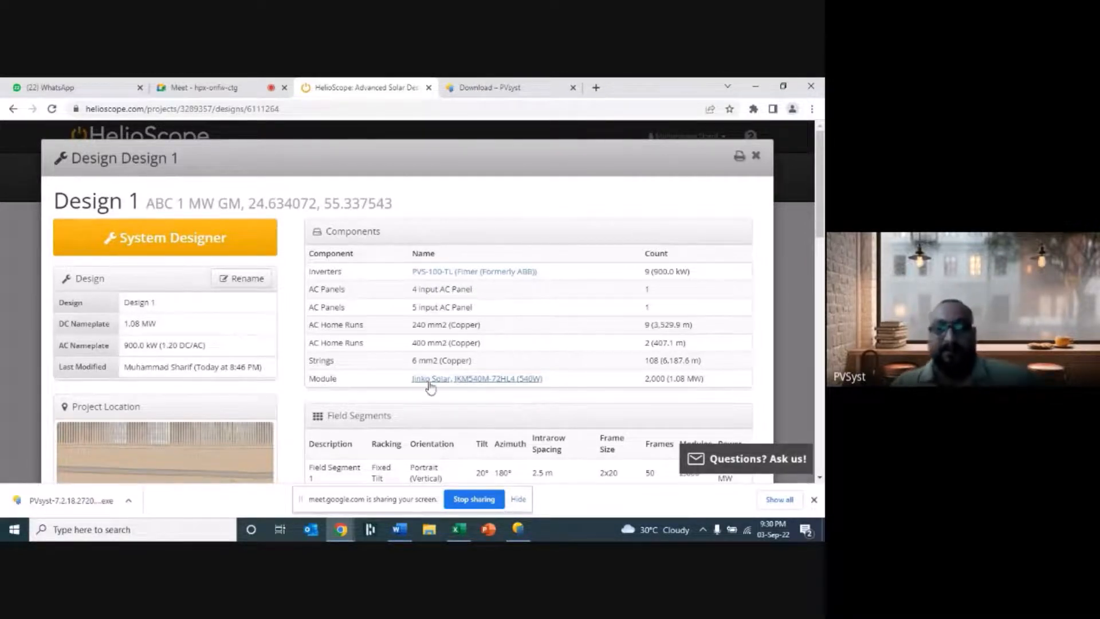
{"action": "left_click", "coordinate": [518, 528]}
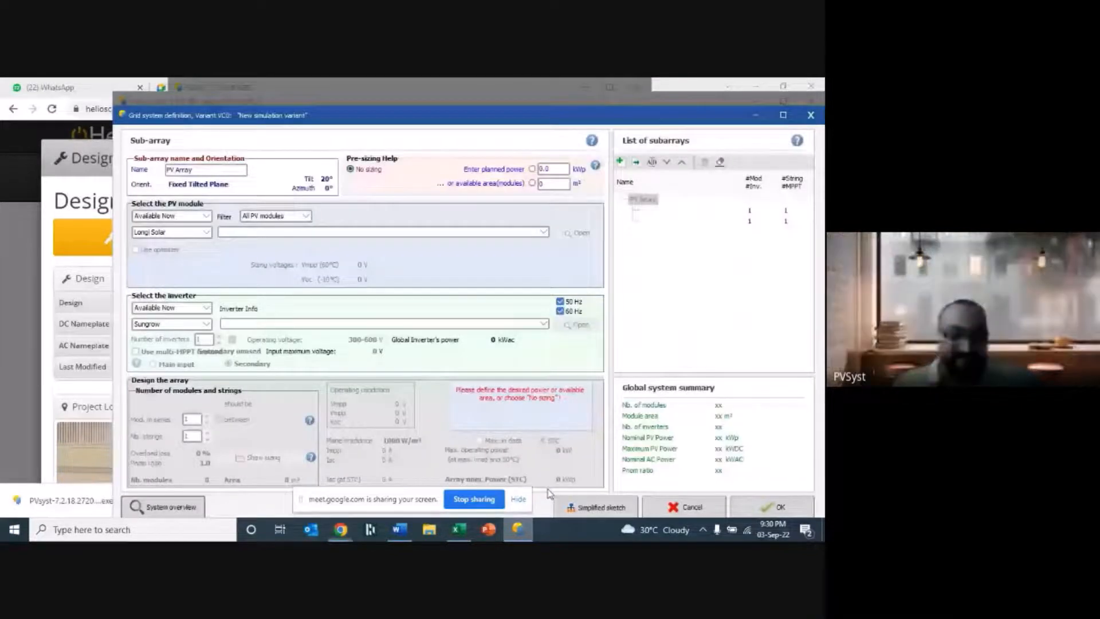
- Choose Jinkosolar as the PV module manufacturer and select the 540 Wp module JKM-540M-72HL4-TV
{"action": "left_click", "coordinate": [172, 232]}
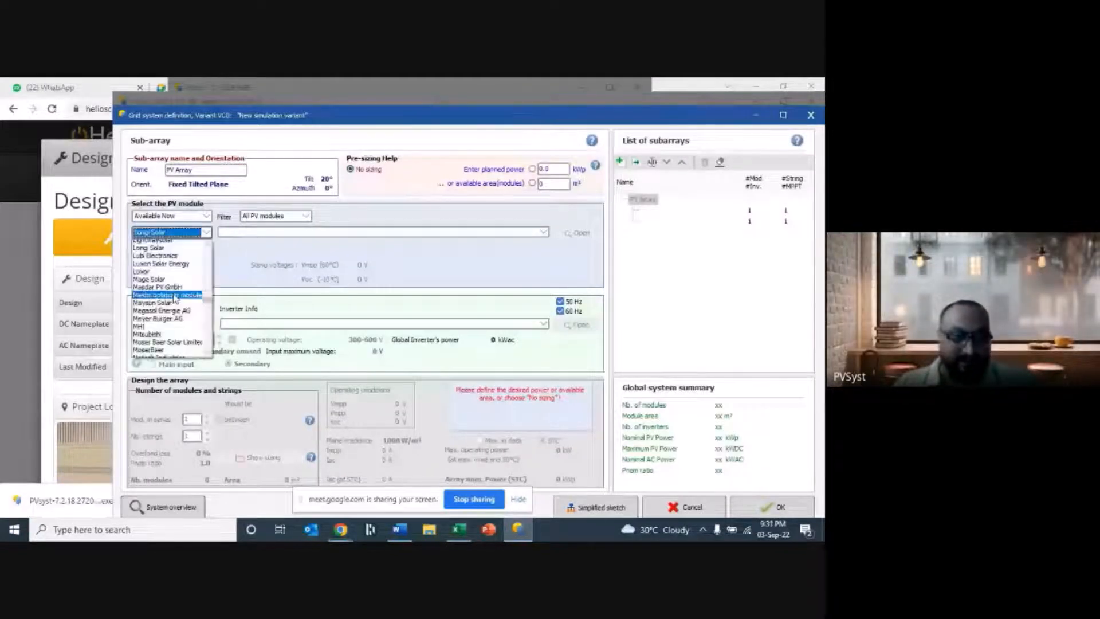
{"action": "scroll", "coordinate": [172, 279], "scroll_direction": "up", "scroll_amount": 3}
{"action": "scroll", "coordinate": [172, 279], "scroll_direction": "up", "scroll_amount": 3}
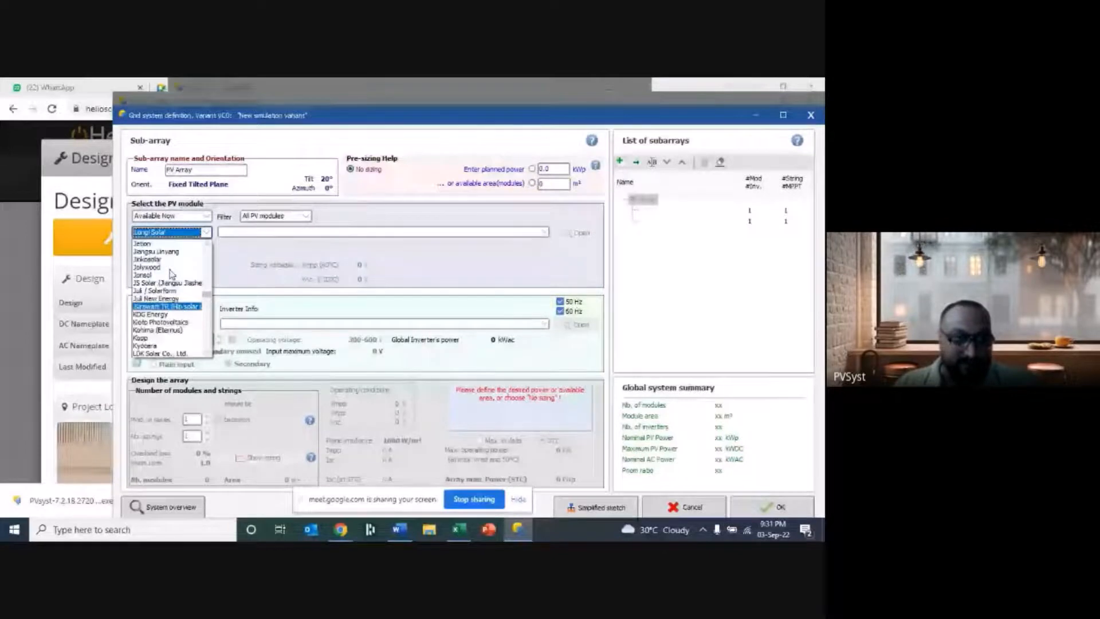
{"action": "left_click", "coordinate": [164, 260]}
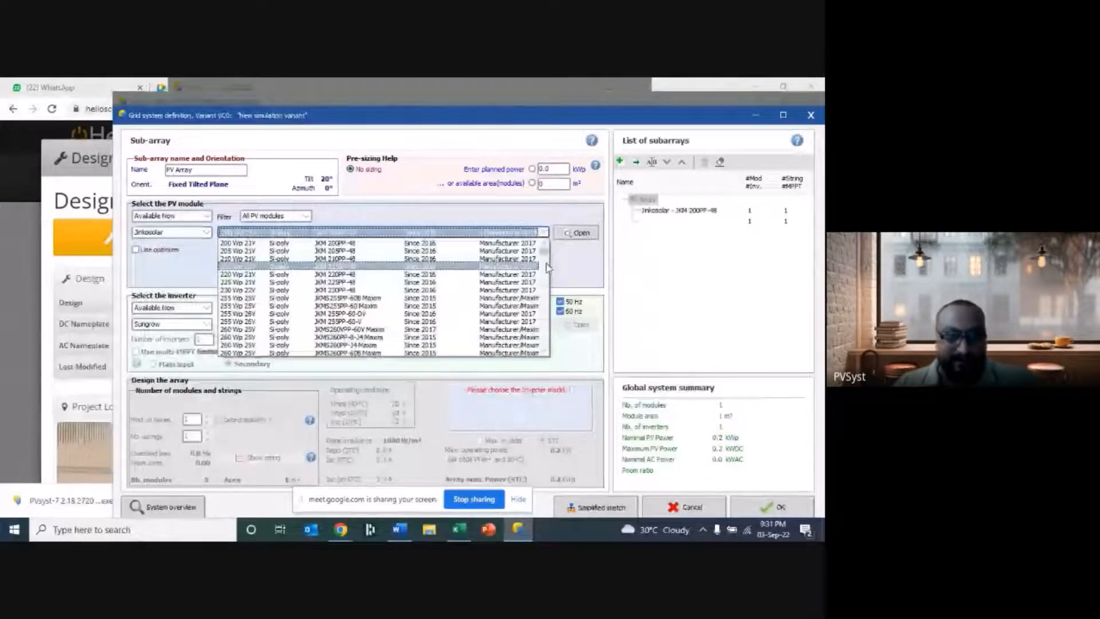
{"action": "left_click_drag", "start_coordinate": [544, 253], "coordinate": [544, 340]}
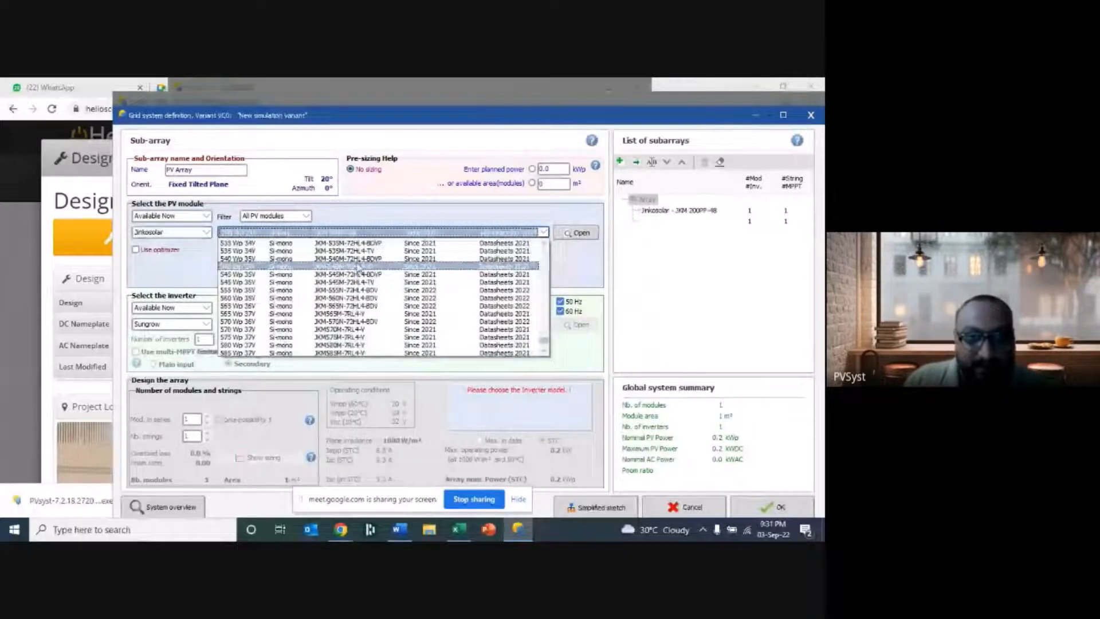
{"action": "scroll", "coordinate": [384, 276], "scroll_direction": "up", "scroll_amount": 2}
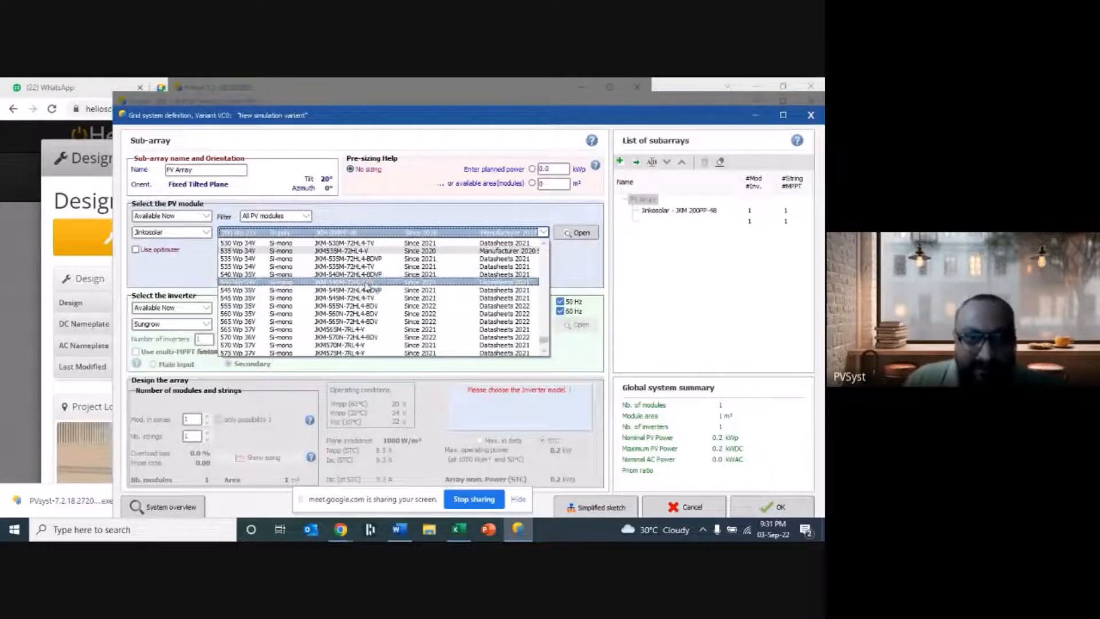
{"action": "left_click", "coordinate": [372, 284]}
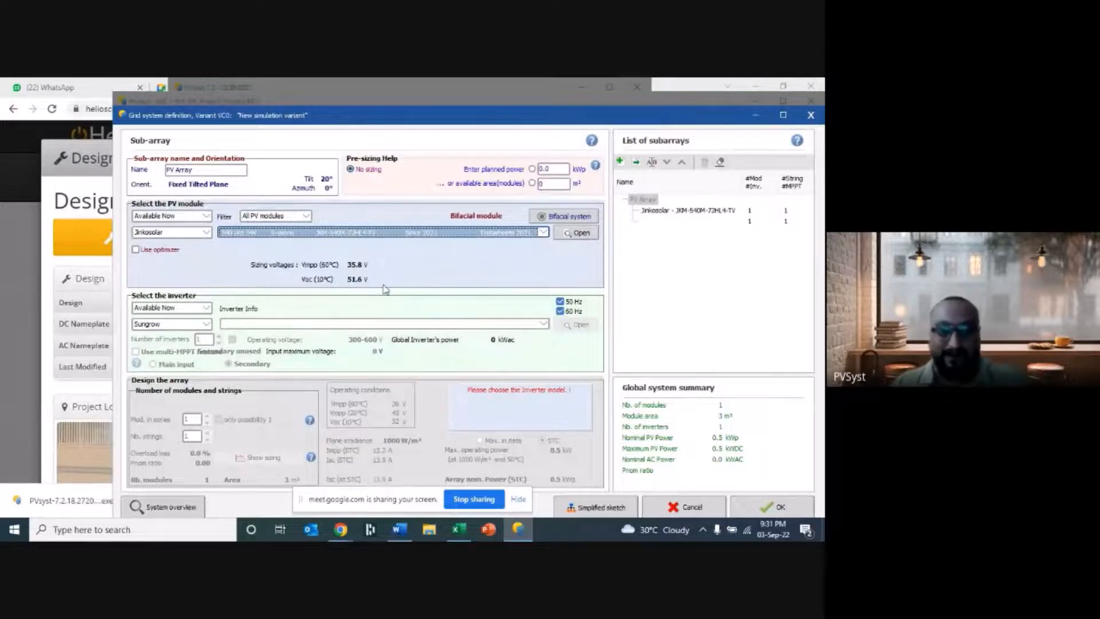
- Look through the other Jinkosolar modules around 540 Wp and reselect JKM-540M-72HL4-TV
{"action": "left_click", "coordinate": [486, 232]}
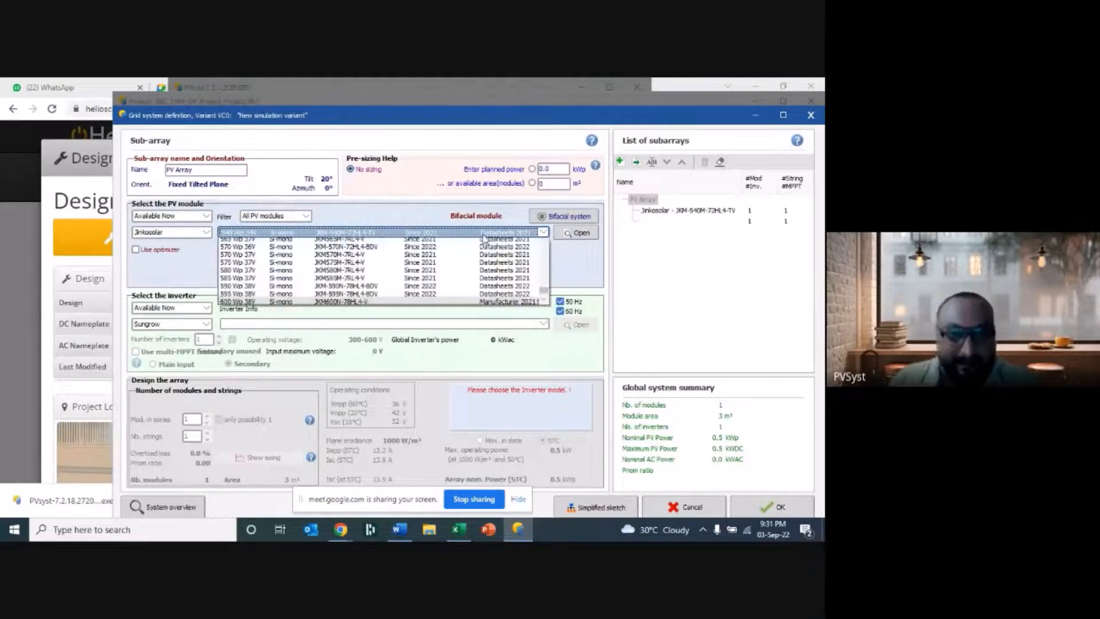
{"action": "scroll", "coordinate": [453, 303], "scroll_direction": "up", "scroll_amount": 3}
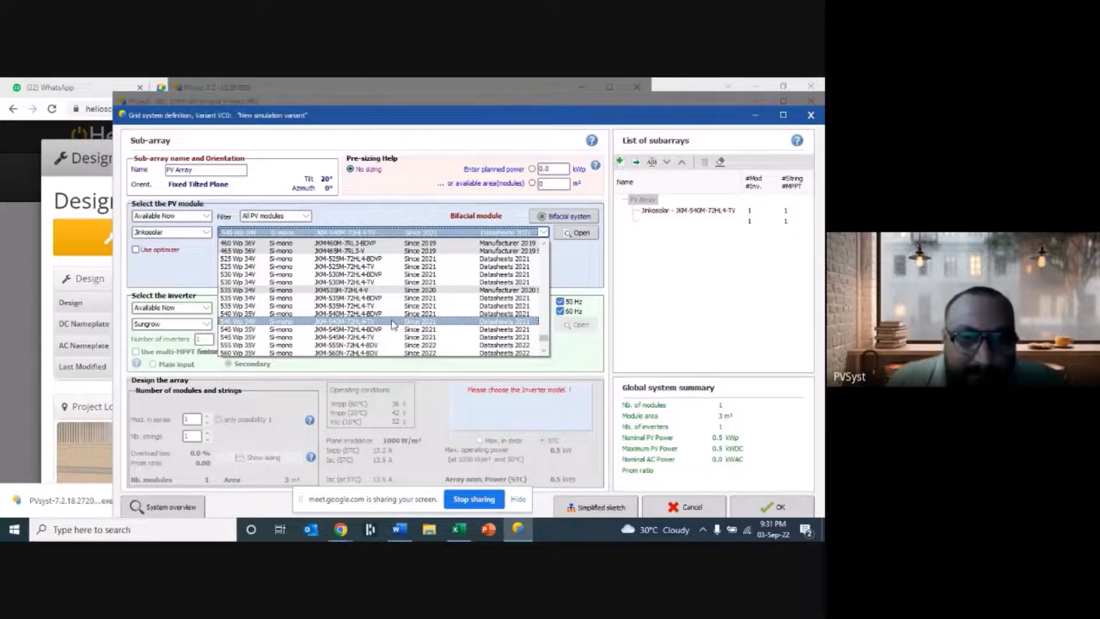
{"action": "left_click", "coordinate": [393, 323]}
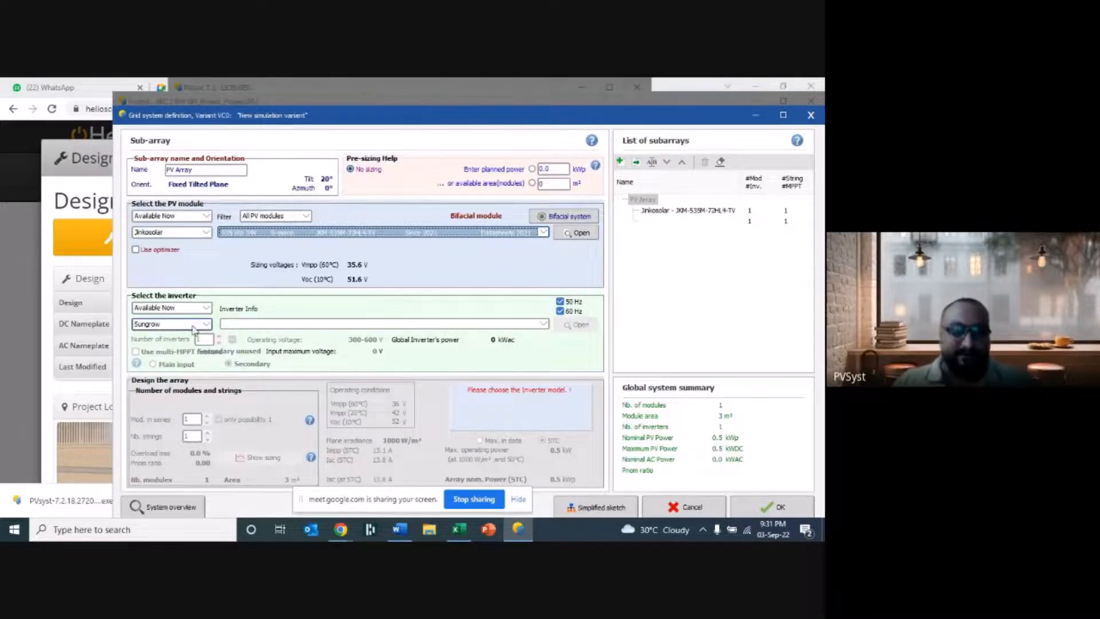
{"action": "left_click", "coordinate": [275, 232]}
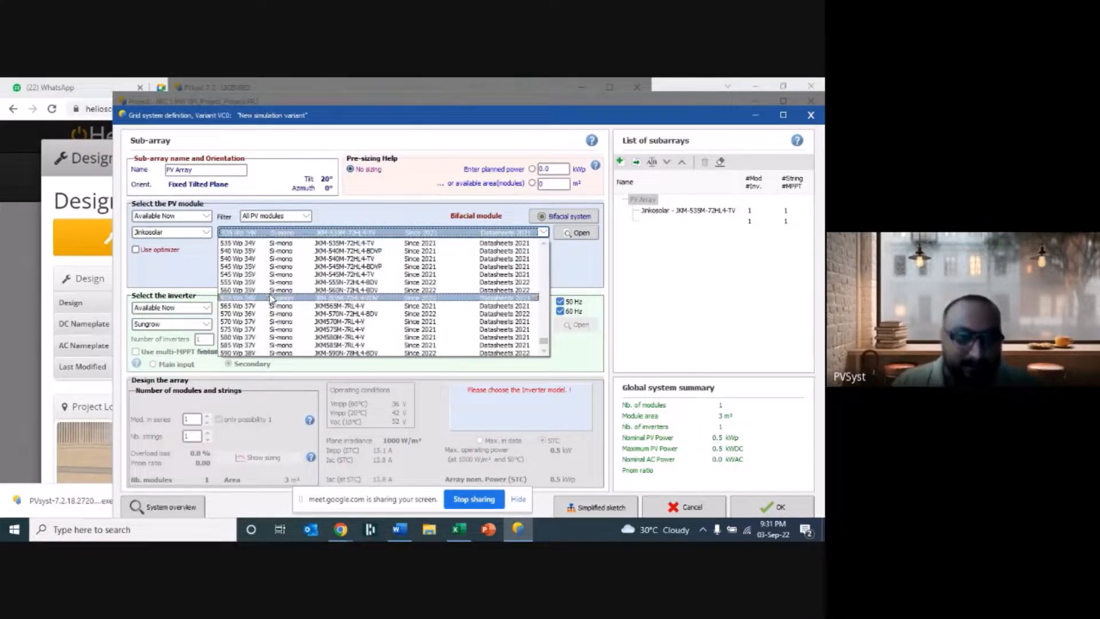
{"action": "left_click", "coordinate": [270, 258]}
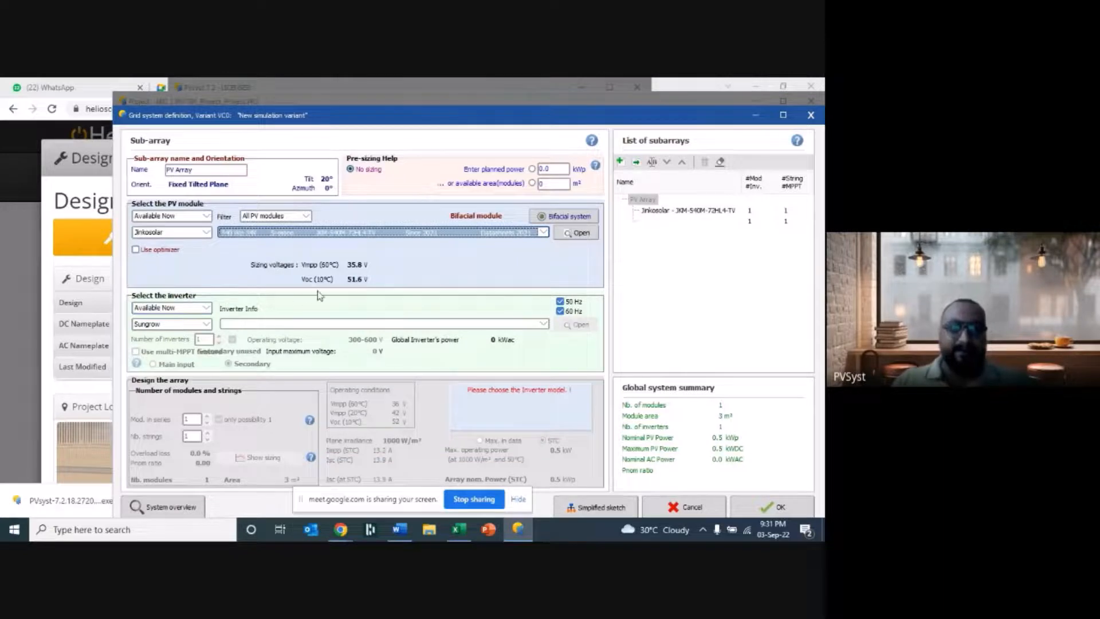
- Choose FIMER as the inverter manufacturer and select the 100 kW PVS-100-TL, checking the model against the HelioScope component list
{"action": "left_click", "coordinate": [204, 325]}
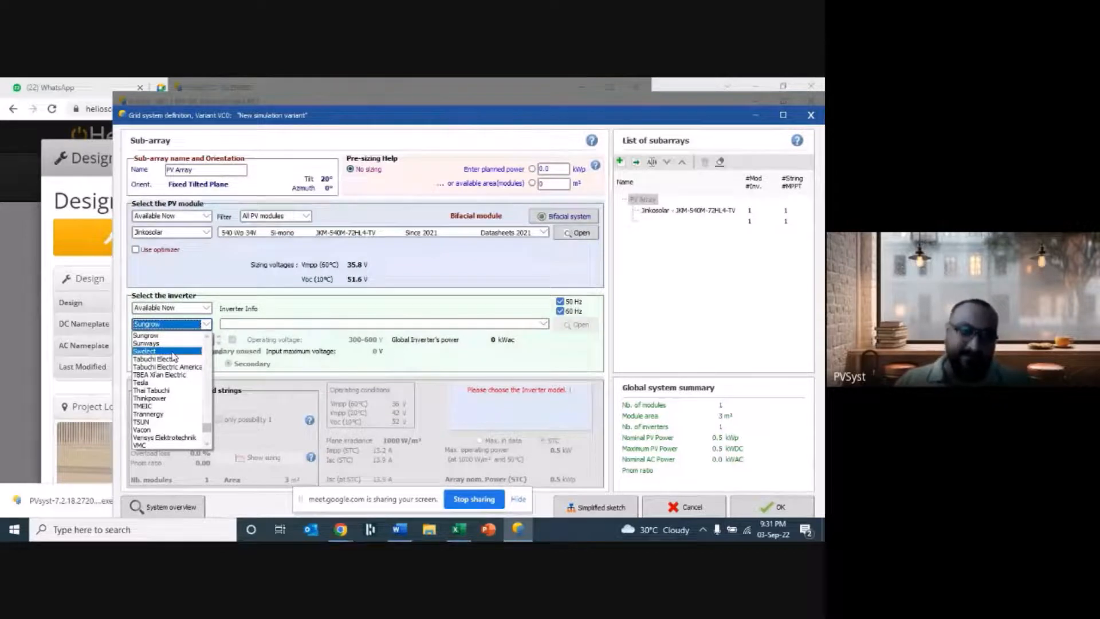
{"action": "key", "text": "f"}
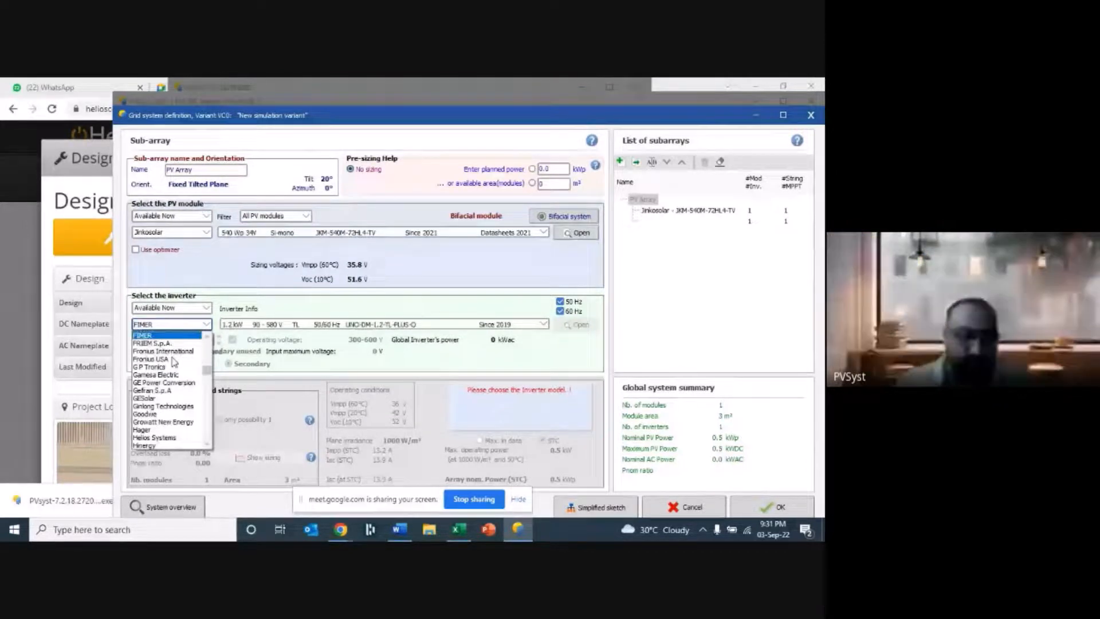
{"action": "left_click", "coordinate": [267, 325]}
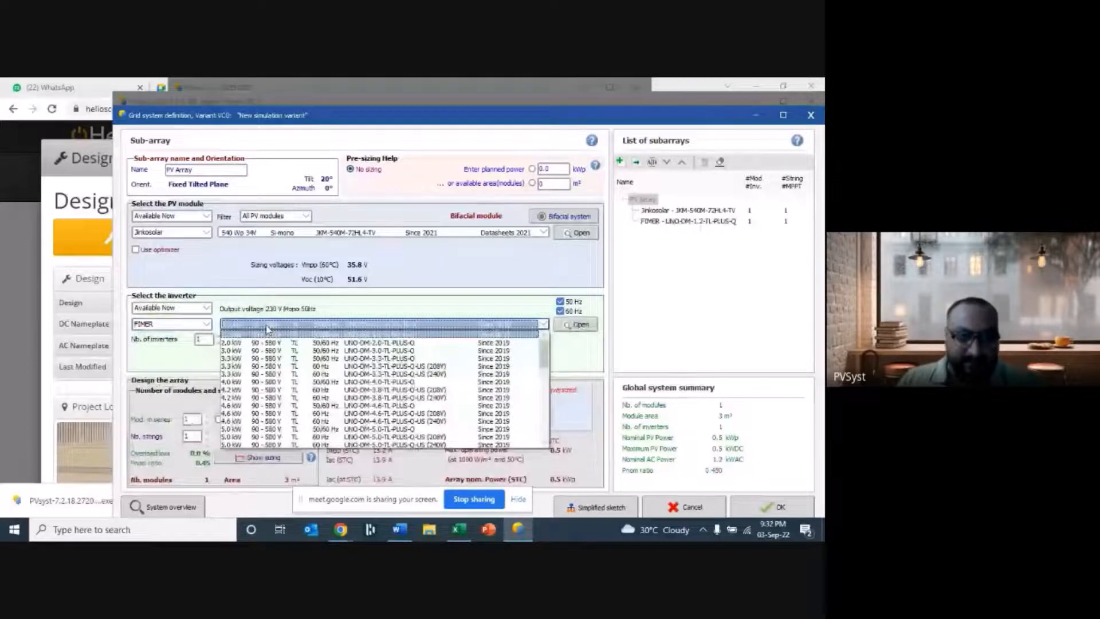
{"action": "scroll", "coordinate": [351, 413], "scroll_direction": "down", "scroll_amount": 10}
{"action": "scroll", "coordinate": [351, 414], "scroll_direction": "down", "scroll_amount": 2}
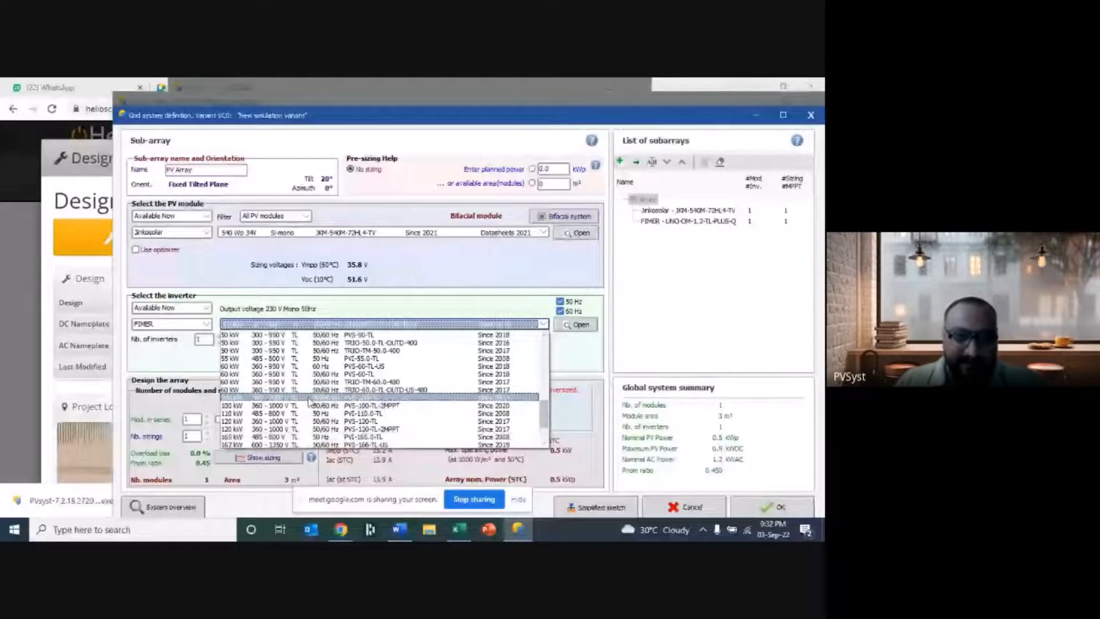
{"action": "left_click", "coordinate": [80, 335]}
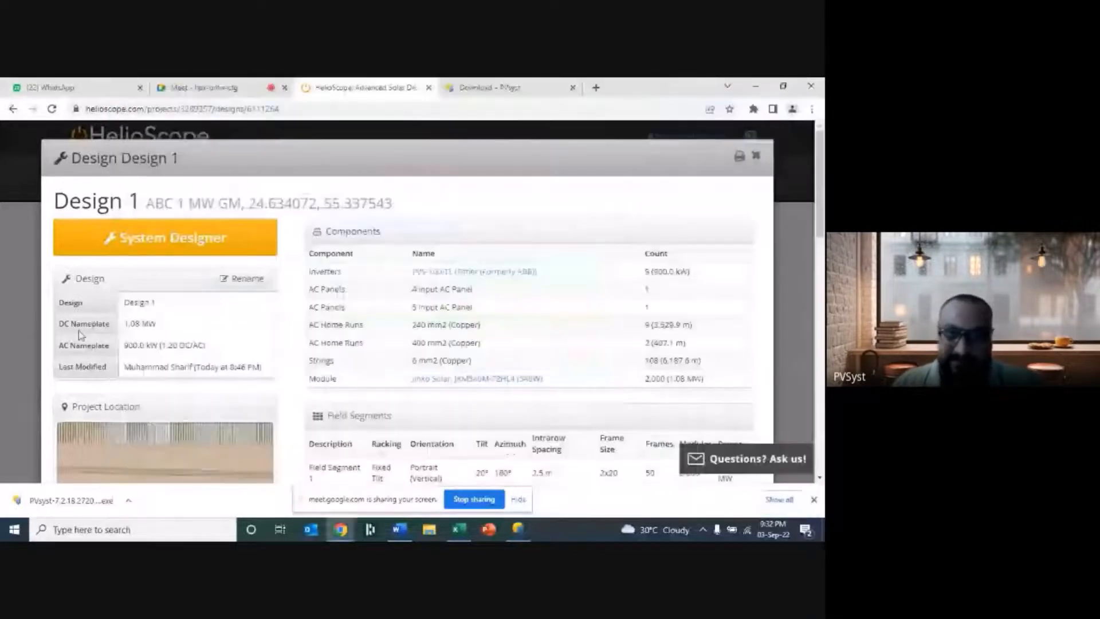
{"action": "left_click", "coordinate": [522, 532]}
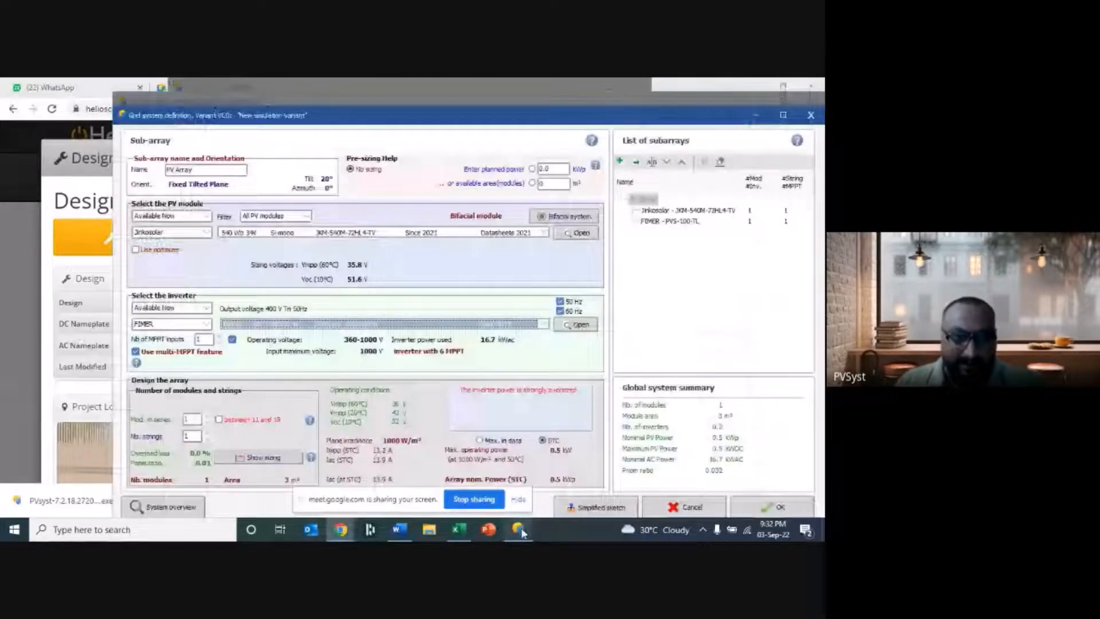
- Open the selected inverter's definition, check its model name and main parameters, and close it without changes
{"action": "left_click", "coordinate": [580, 324]}
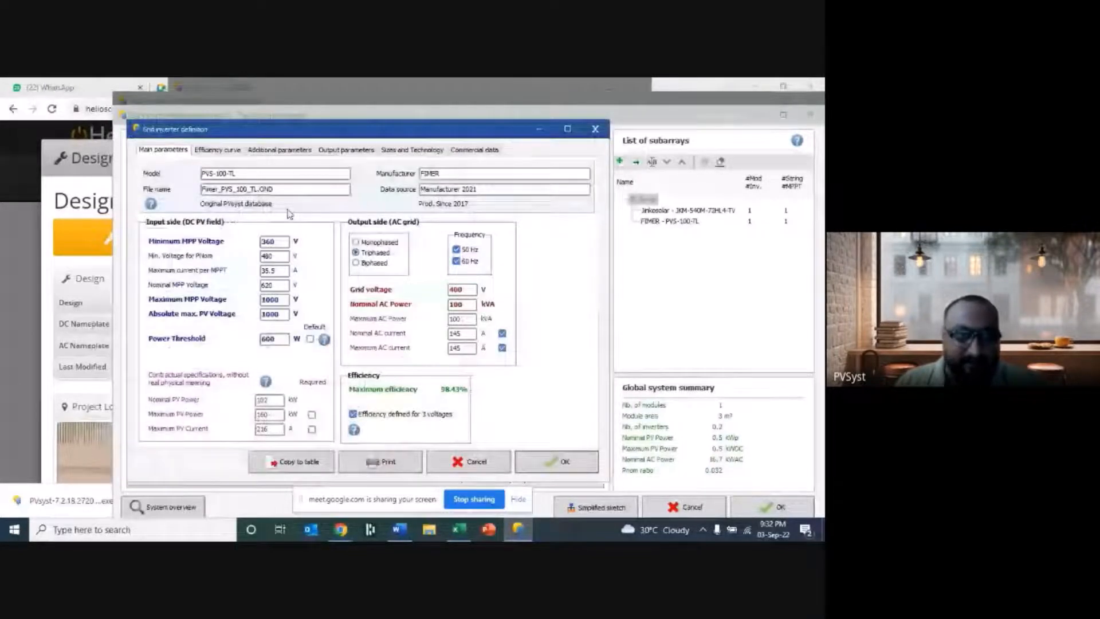
{"action": "left_click_drag", "start_coordinate": [203, 174], "coordinate": [243, 176]}
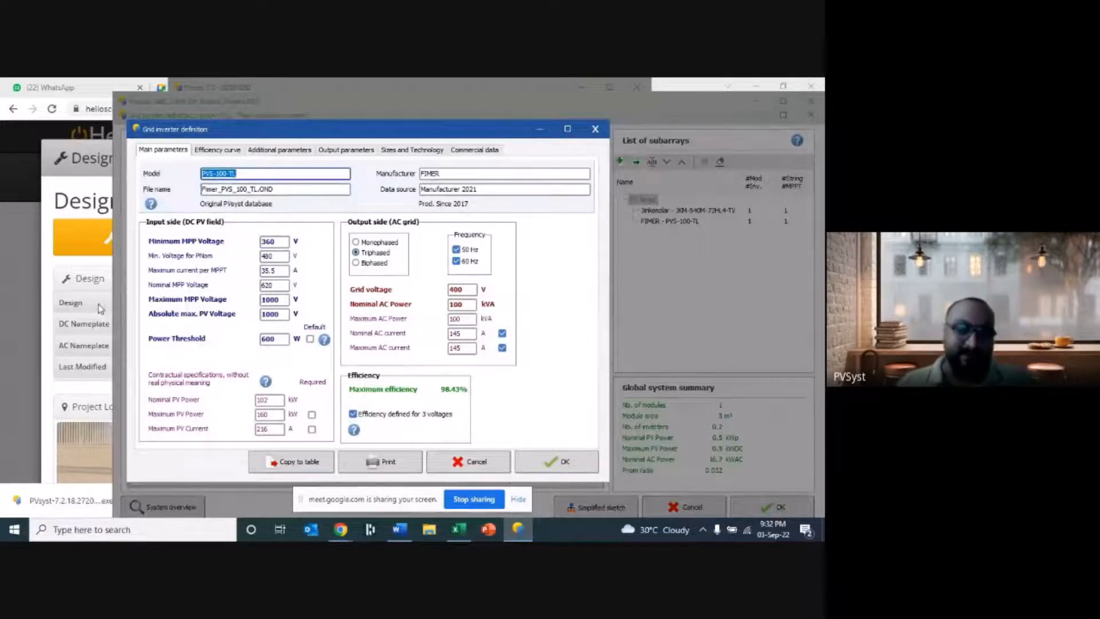
{"action": "left_click", "coordinate": [476, 463]}
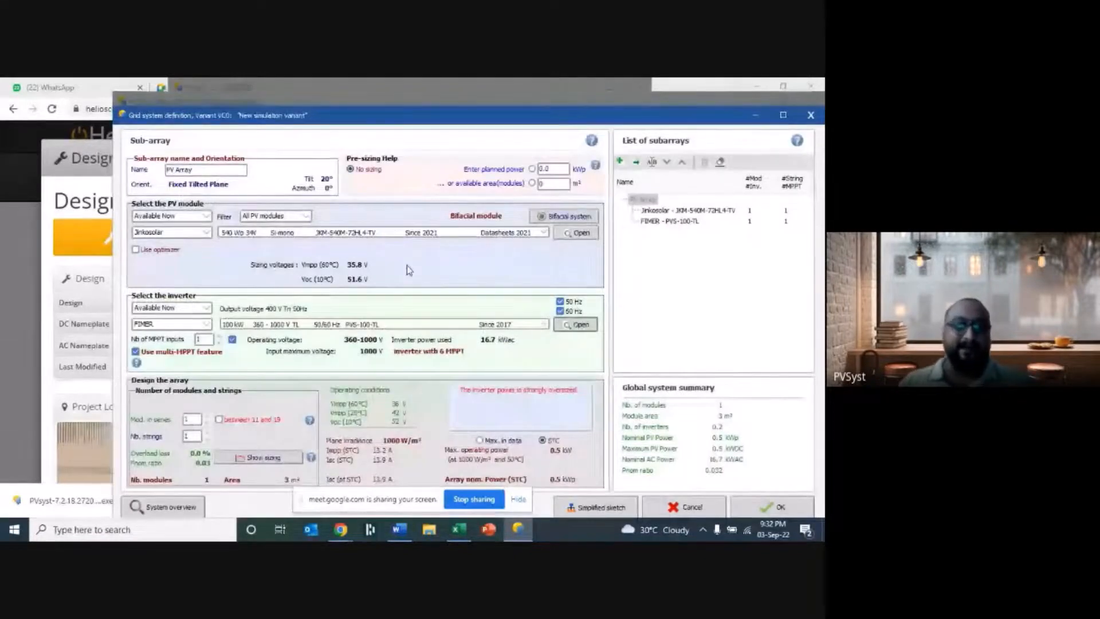
- Check the module count in the HelioScope component list, and set the sub-array's planned power to 1080 kWp in PVsyst
{"action": "key", "text": "alt+Tab"}
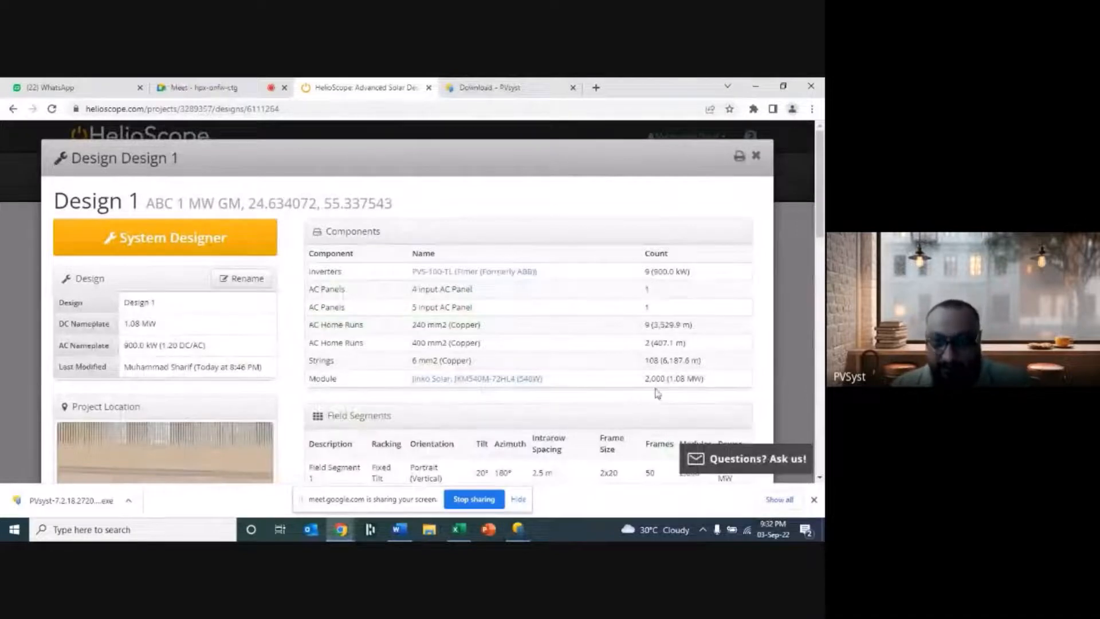
{"action": "left_click_drag", "start_coordinate": [665, 381], "coordinate": [638, 383]}
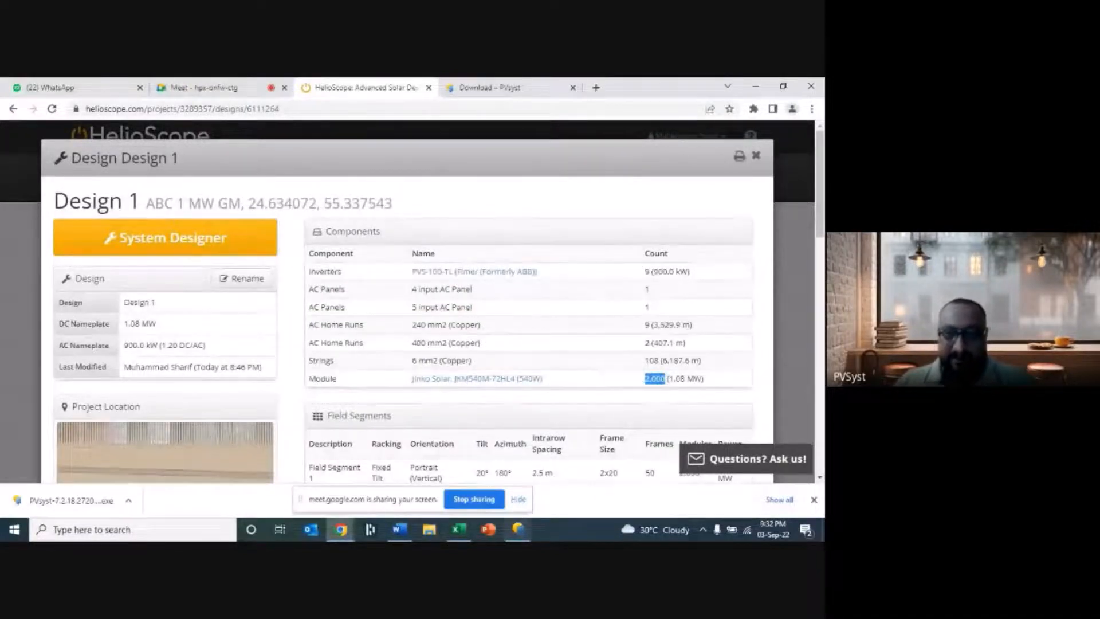
{"action": "left_click", "coordinate": [522, 532]}
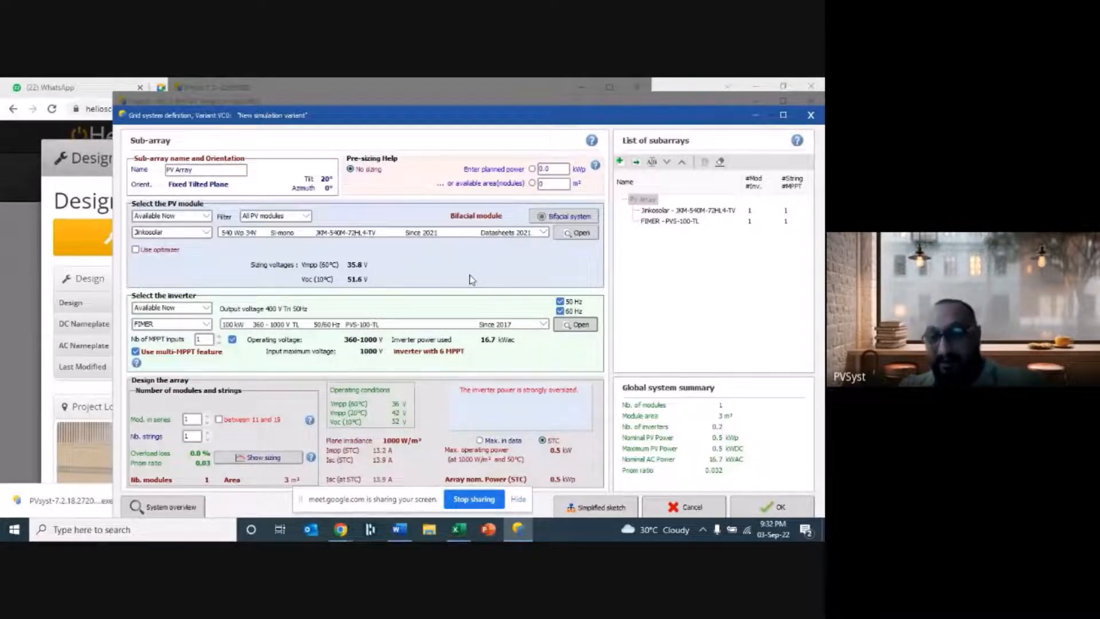
{"action": "left_click", "coordinate": [558, 169]}
{"action": "double_click", "coordinate": [559, 169]}
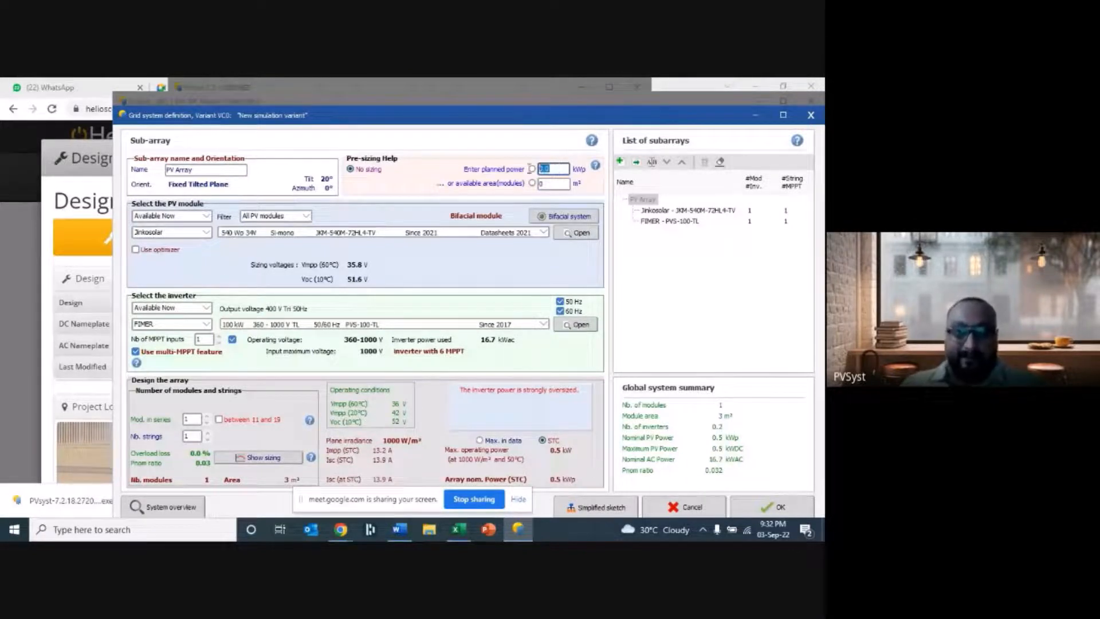
{"action": "type", "text": "1000"}
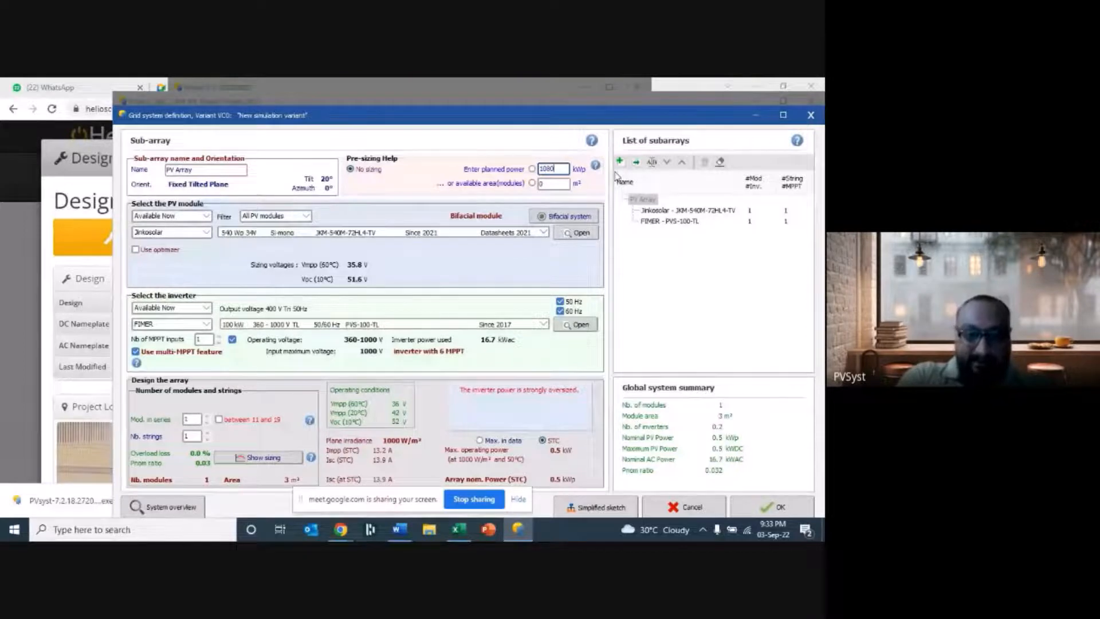
{"action": "key", "text": "Return"}
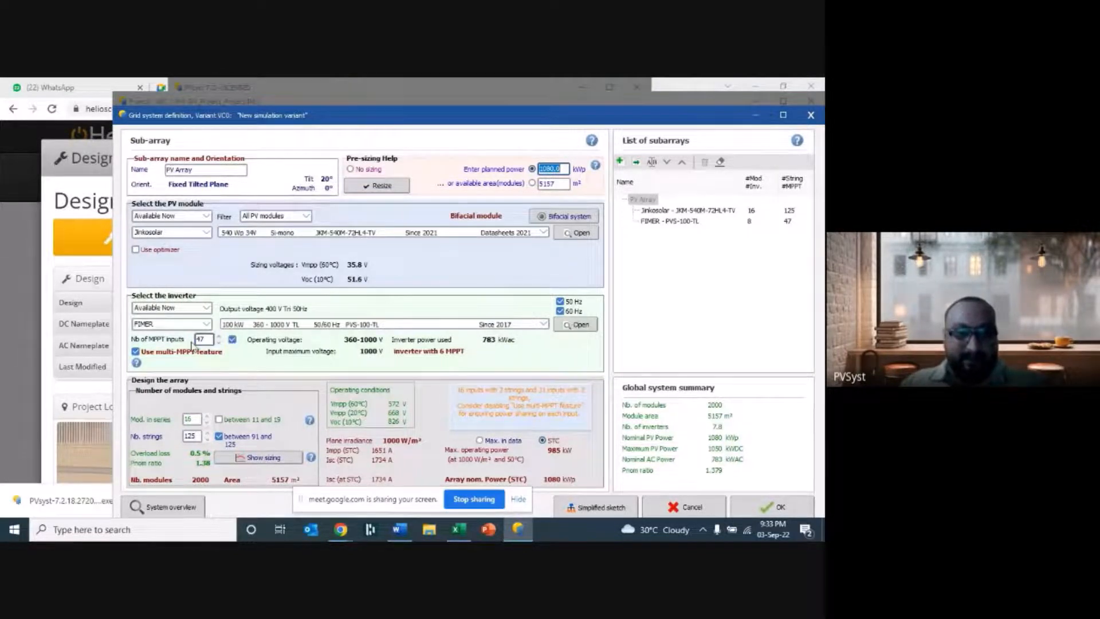
- Set the sub-array to 9 inverters without the multi-MPPT feature, and review the system overview
{"action": "left_click", "coordinate": [137, 352]}
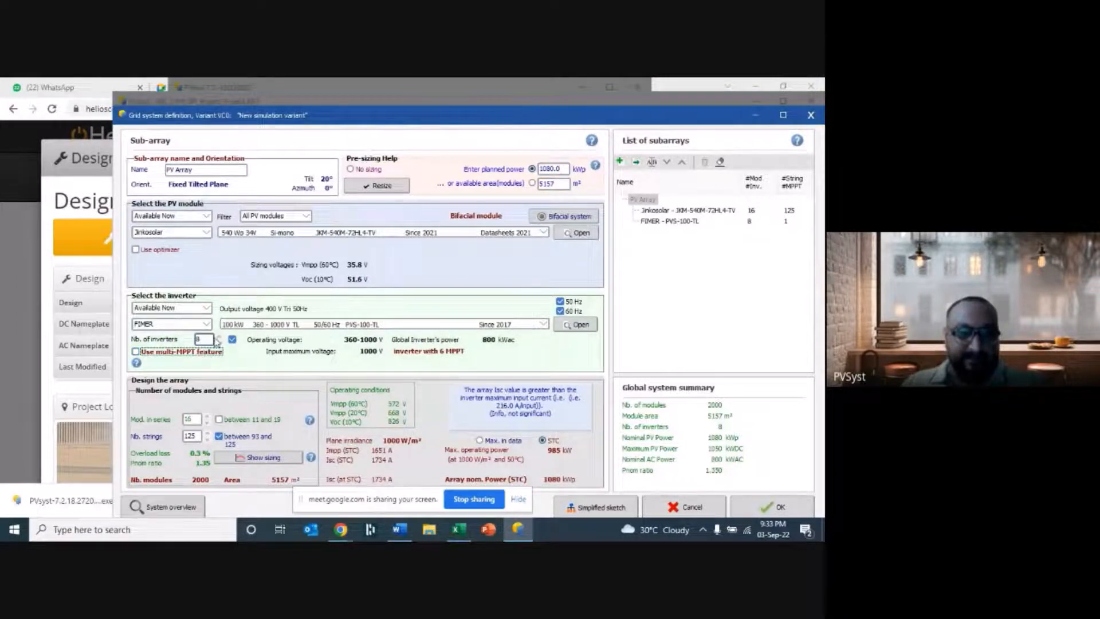
{"action": "left_click", "coordinate": [219, 338]}
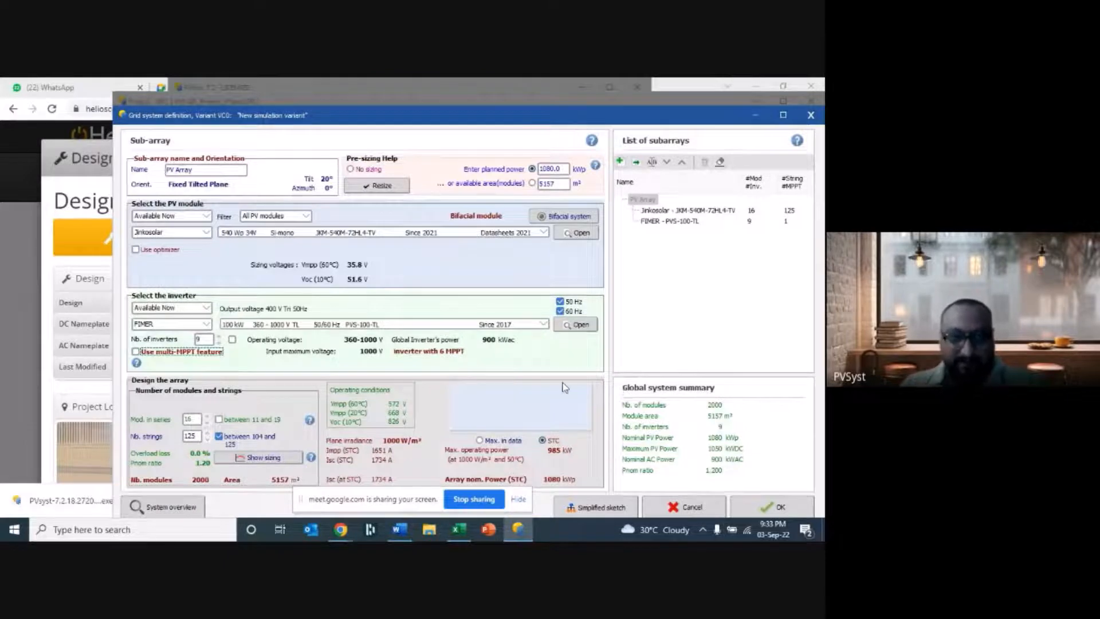
{"action": "left_click", "coordinate": [170, 507]}
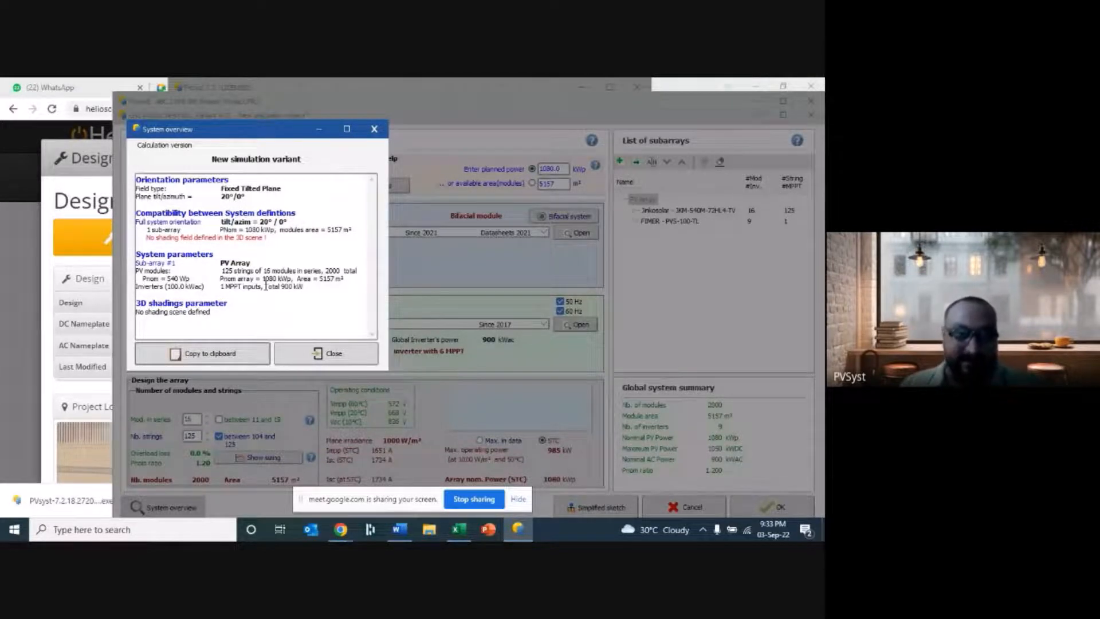
{"action": "left_click", "coordinate": [342, 355]}
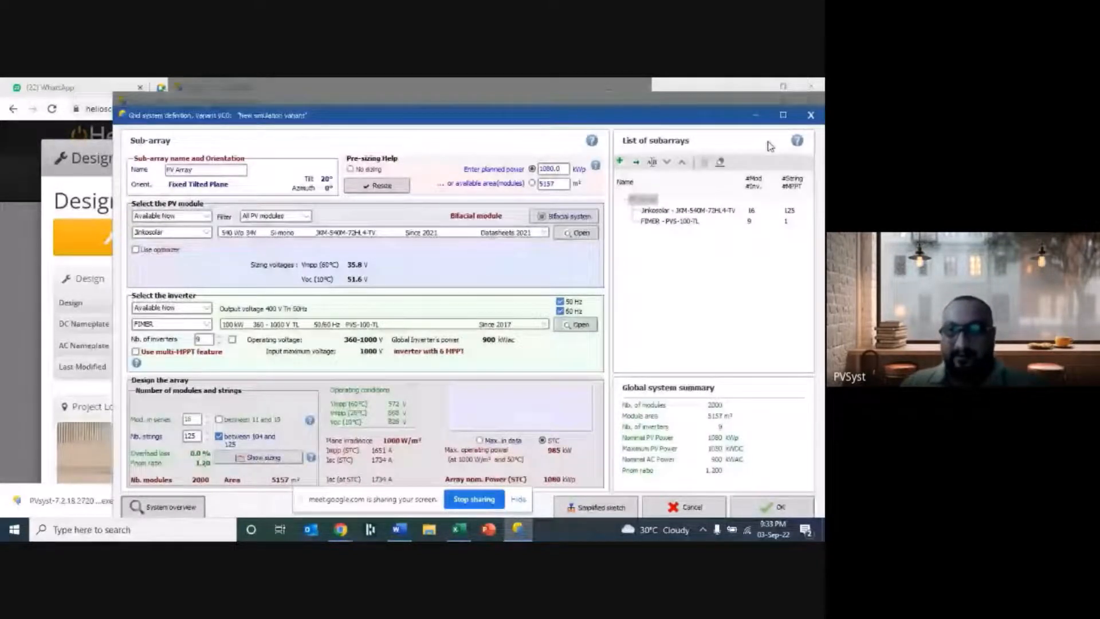
- Add a second sub-array in the enlarged system definition, look at its module choices, and delete that sub-array again
{"action": "left_click", "coordinate": [783, 114]}
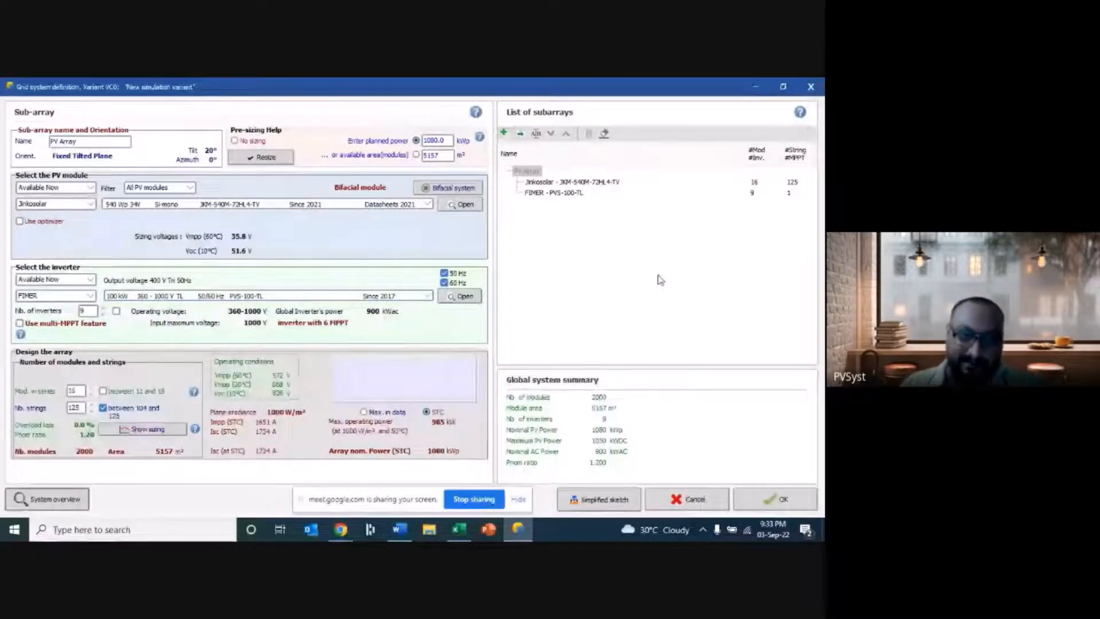
{"action": "left_click", "coordinate": [504, 133]}
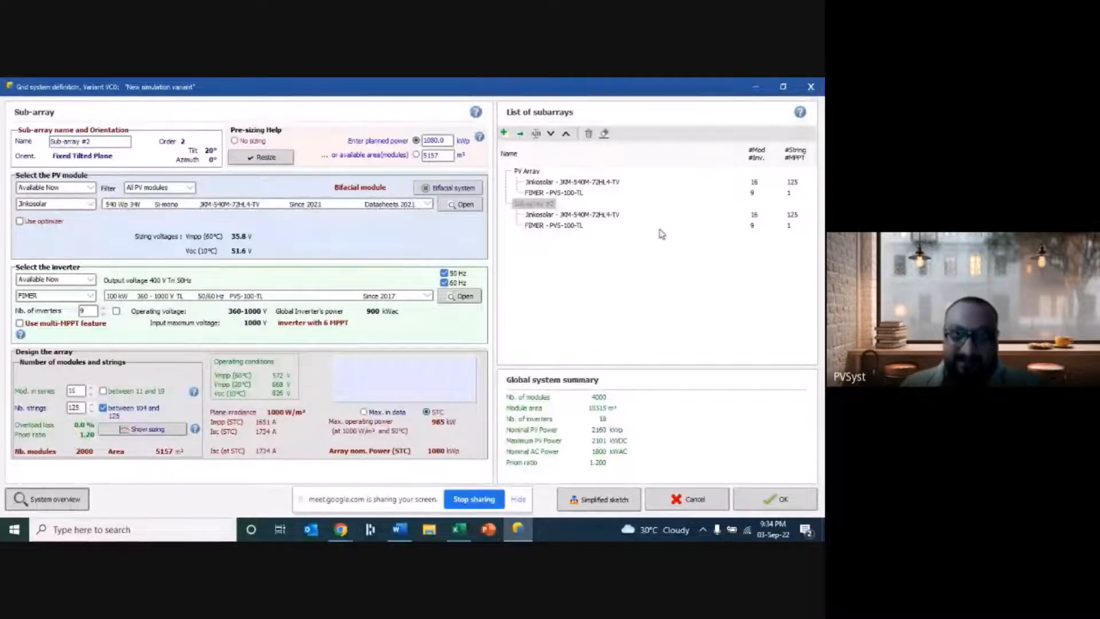
{"action": "left_click", "coordinate": [162, 206]}
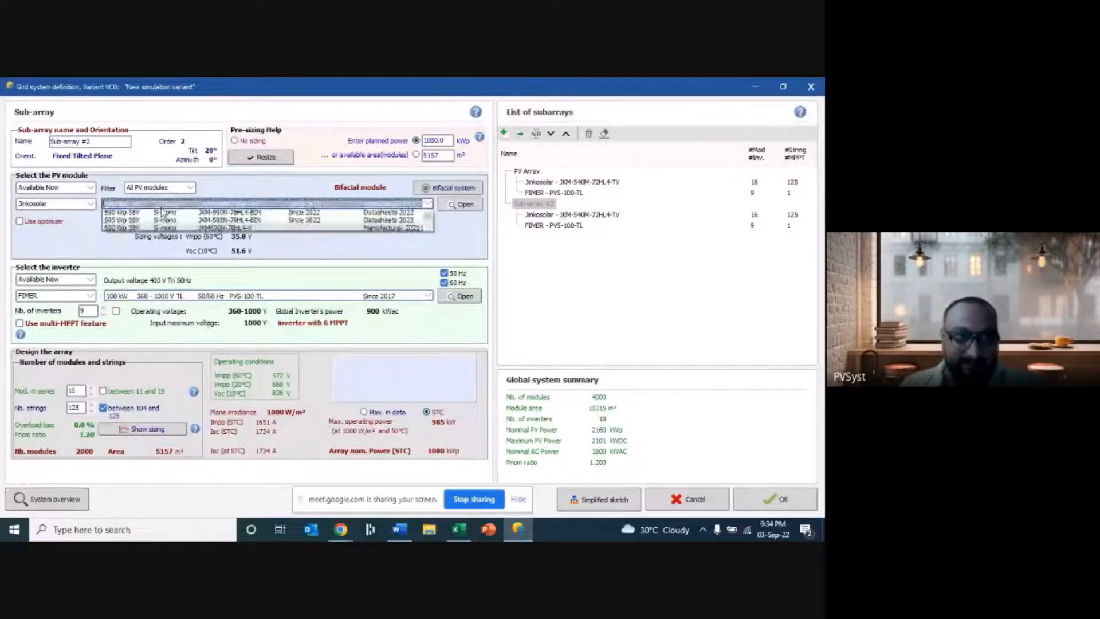
{"action": "left_click", "coordinate": [162, 206]}
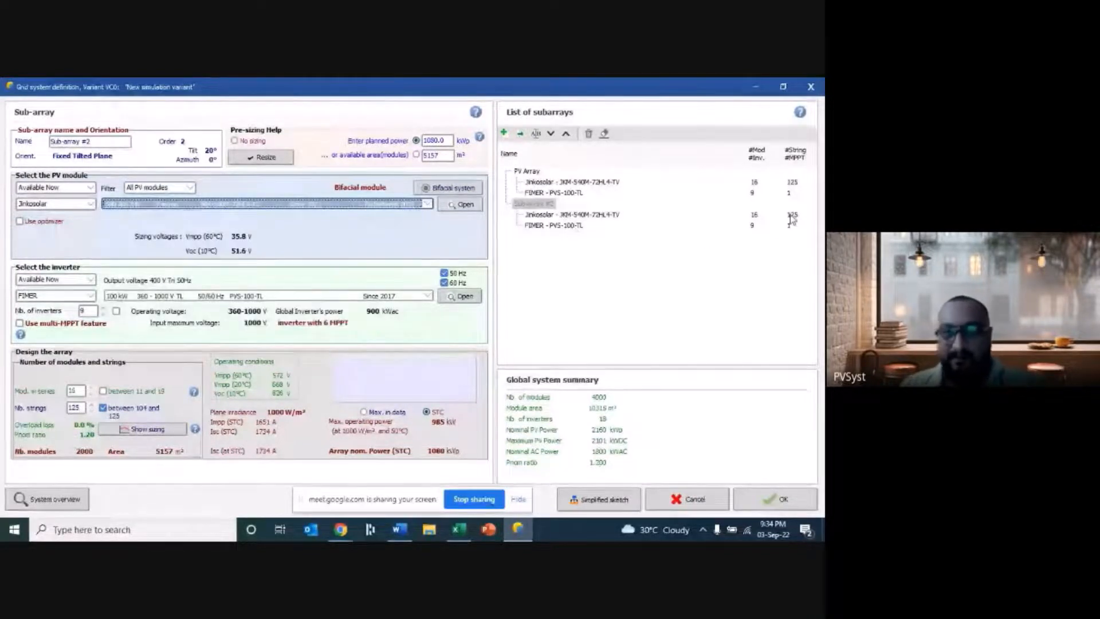
{"action": "left_click", "coordinate": [534, 205]}
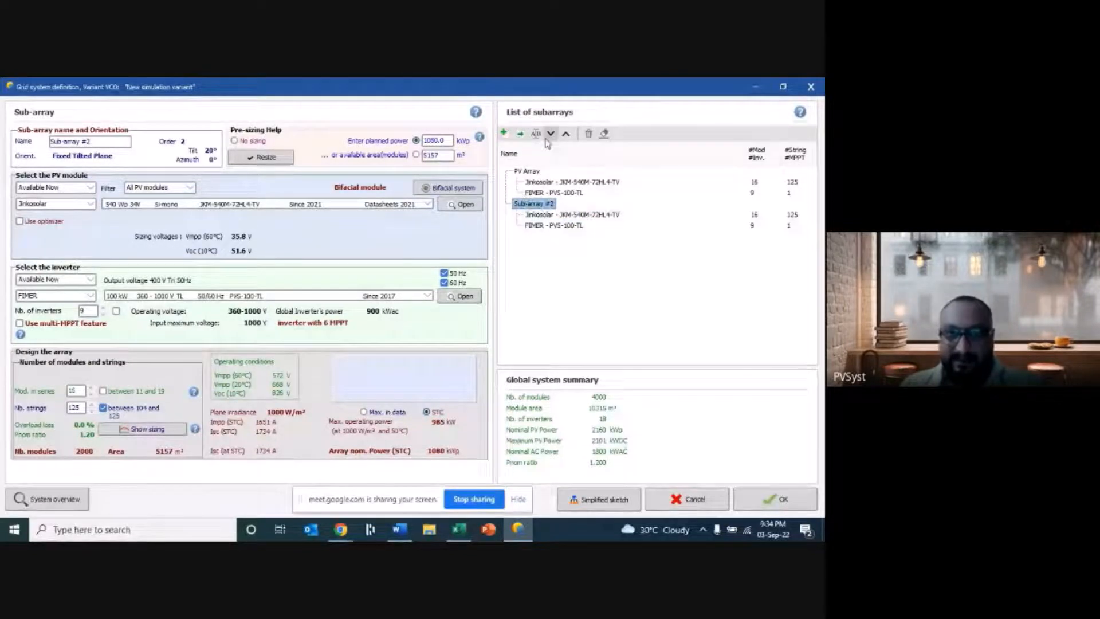
{"action": "left_click", "coordinate": [589, 135]}
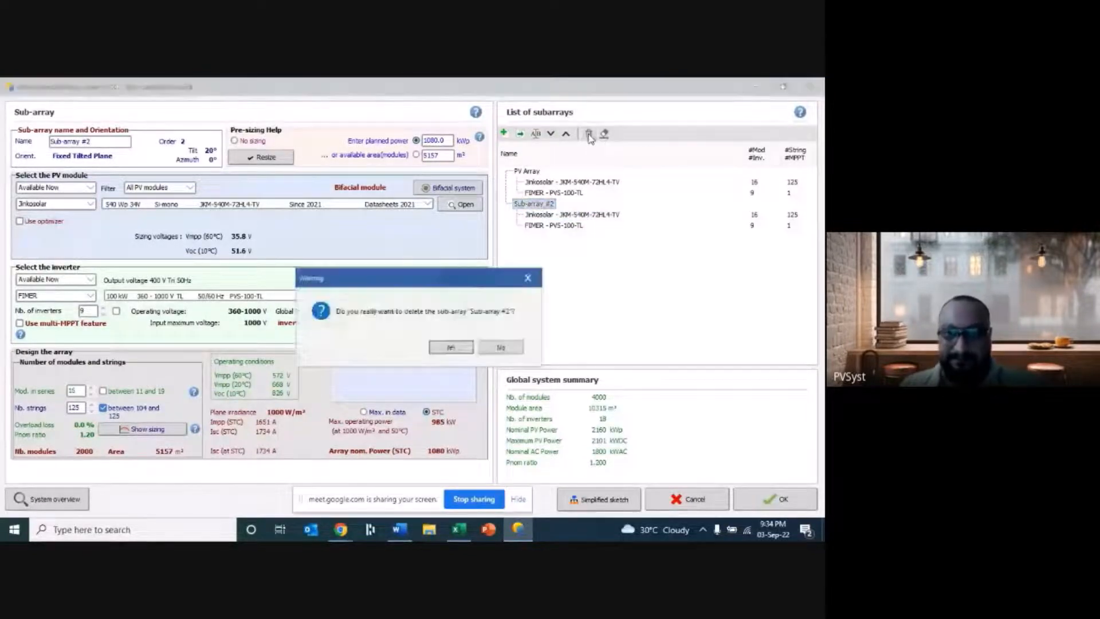
{"action": "left_click", "coordinate": [451, 347]}
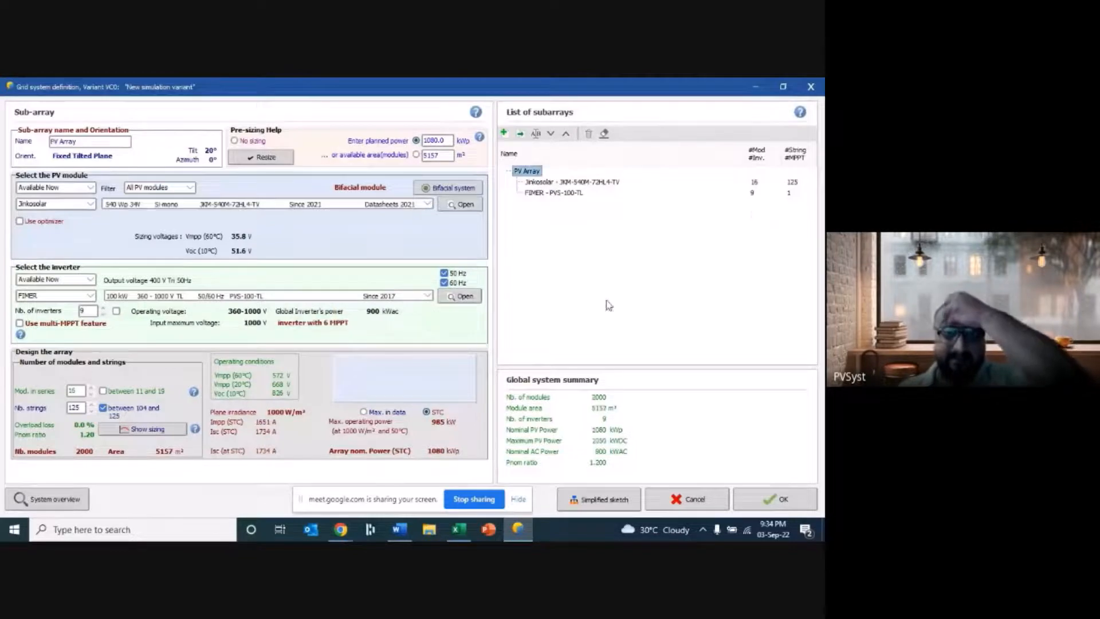
- Accept the system definition, and set the detailed losses' thermal default to "Free" mounted modules with air circulation
{"action": "left_click", "coordinate": [772, 500]}
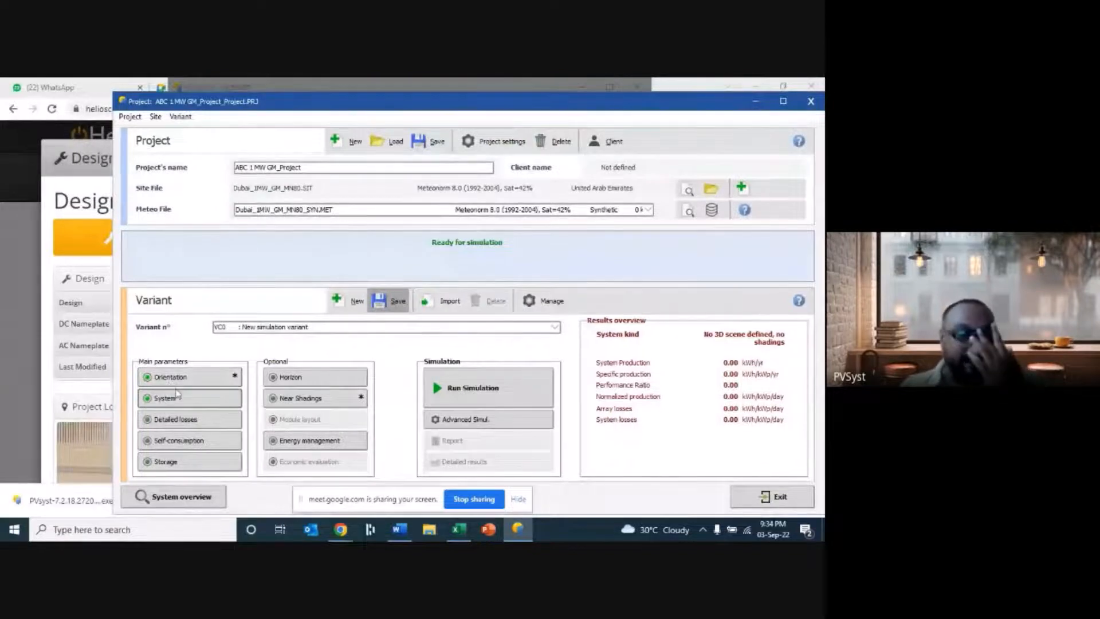
{"action": "left_click", "coordinate": [190, 423]}
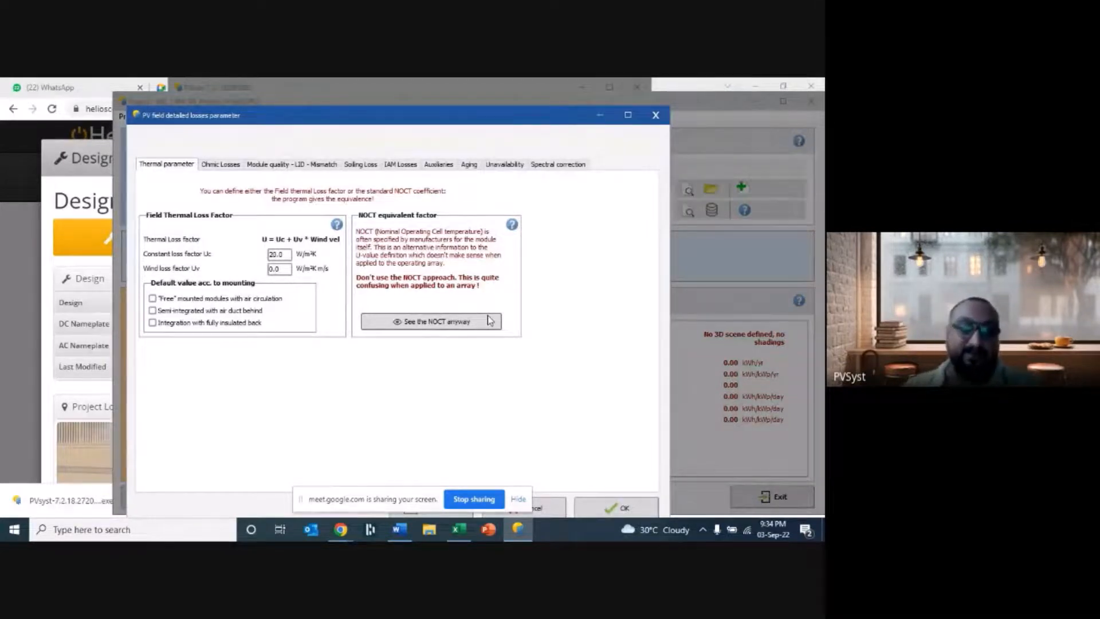
{"action": "left_click", "coordinate": [240, 298]}
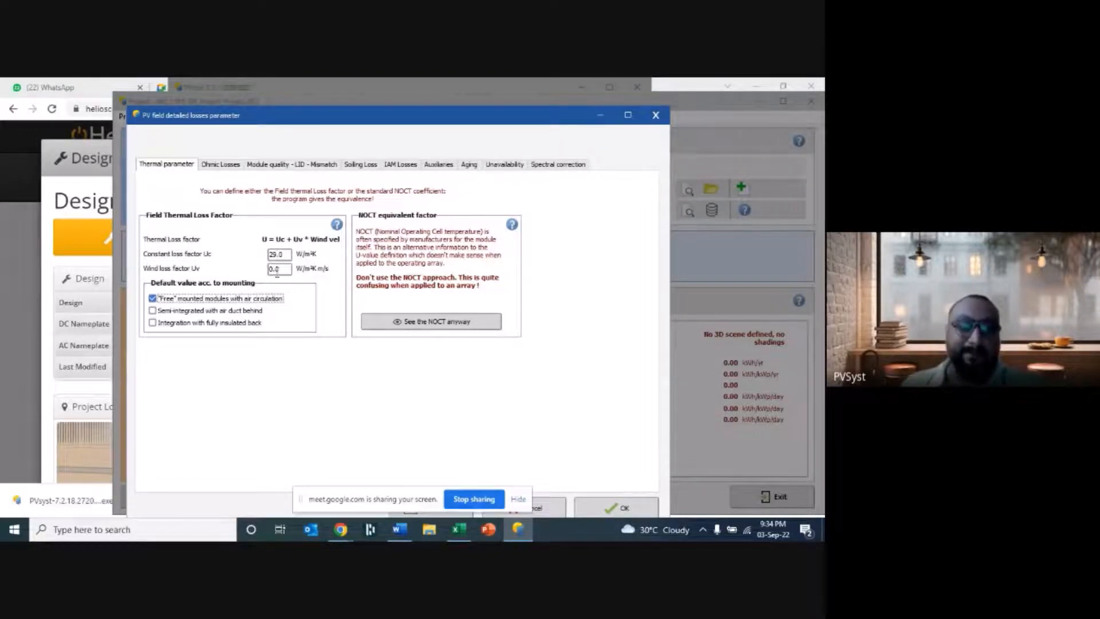
- Try the semi-integrated and fully insulated mounting defaults for the thermal loss factor, and reselect the "Free" mounted option
{"action": "left_click", "coordinate": [279, 253]}
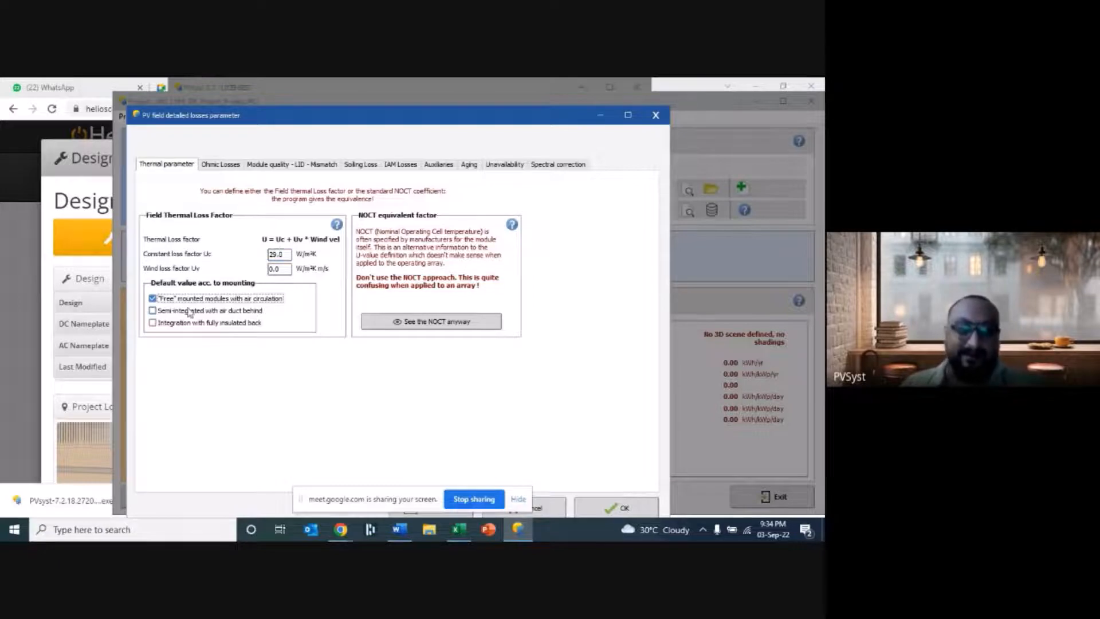
{"action": "left_click", "coordinate": [169, 312]}
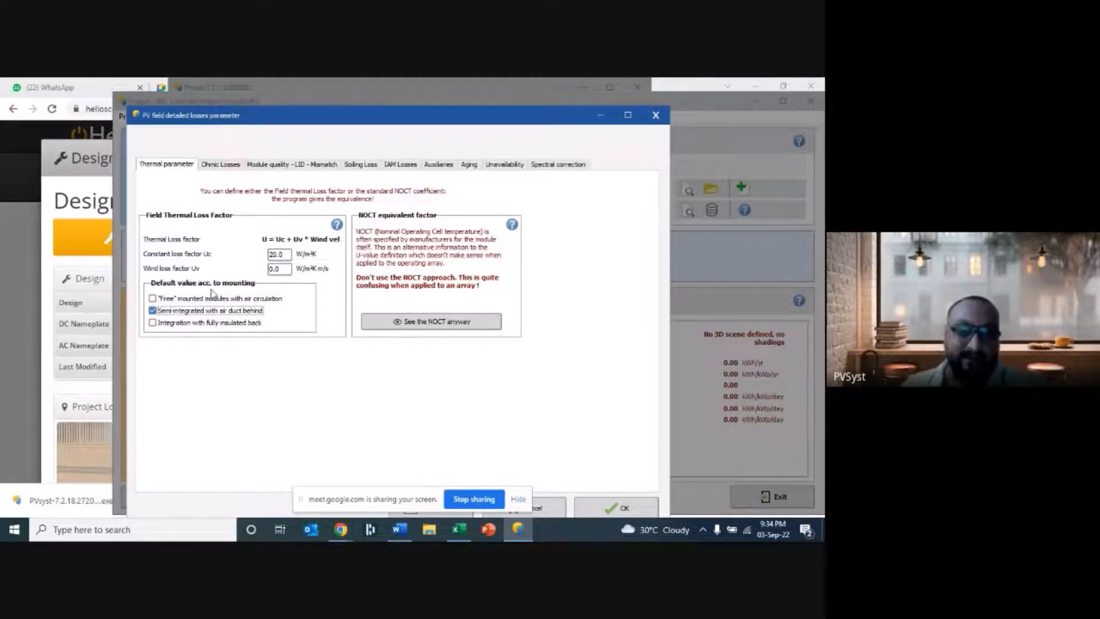
{"action": "left_click", "coordinate": [153, 325]}
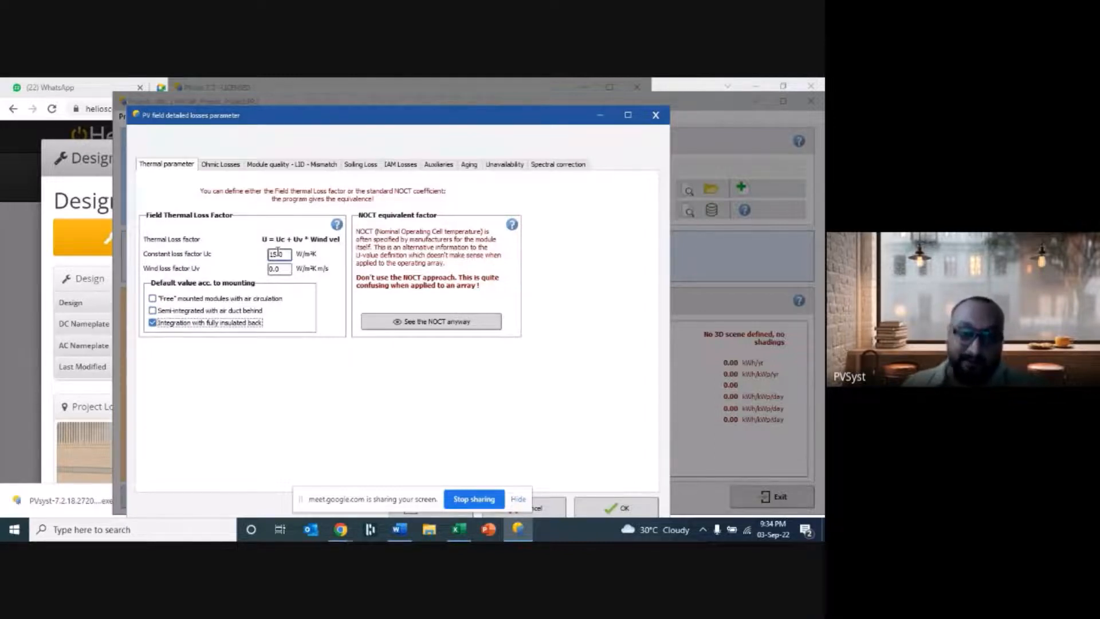
{"action": "left_click", "coordinate": [161, 300]}
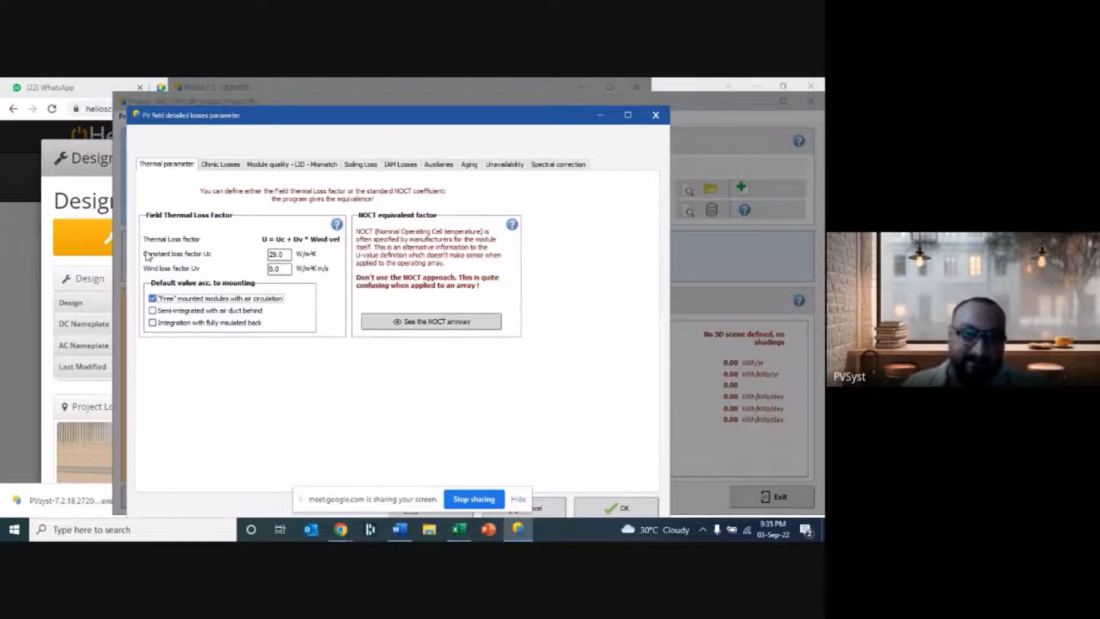
- Open the help on the field thermal loss factor and read through the array thermal losses article
{"action": "left_click", "coordinate": [337, 225]}
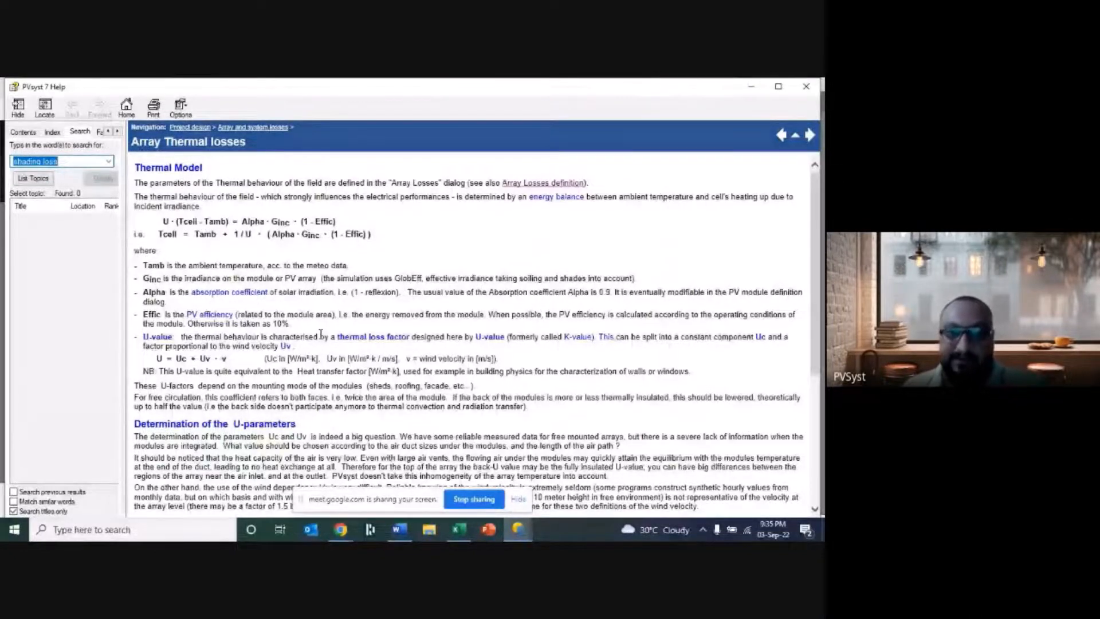
{"action": "scroll", "coordinate": [472, 401], "scroll_direction": "down", "scroll_amount": 5}
{"action": "scroll", "coordinate": [471, 401], "scroll_direction": "up", "scroll_amount": 5}
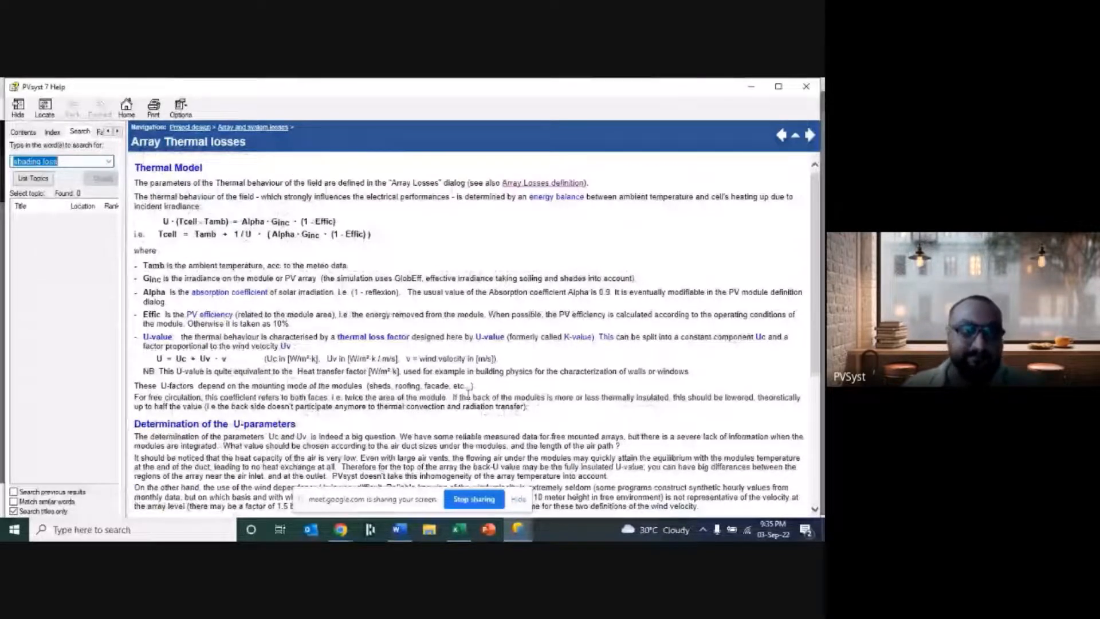
- Close the thermal losses help and go to the ohmic losses settings
{"action": "left_click", "coordinate": [806, 86]}
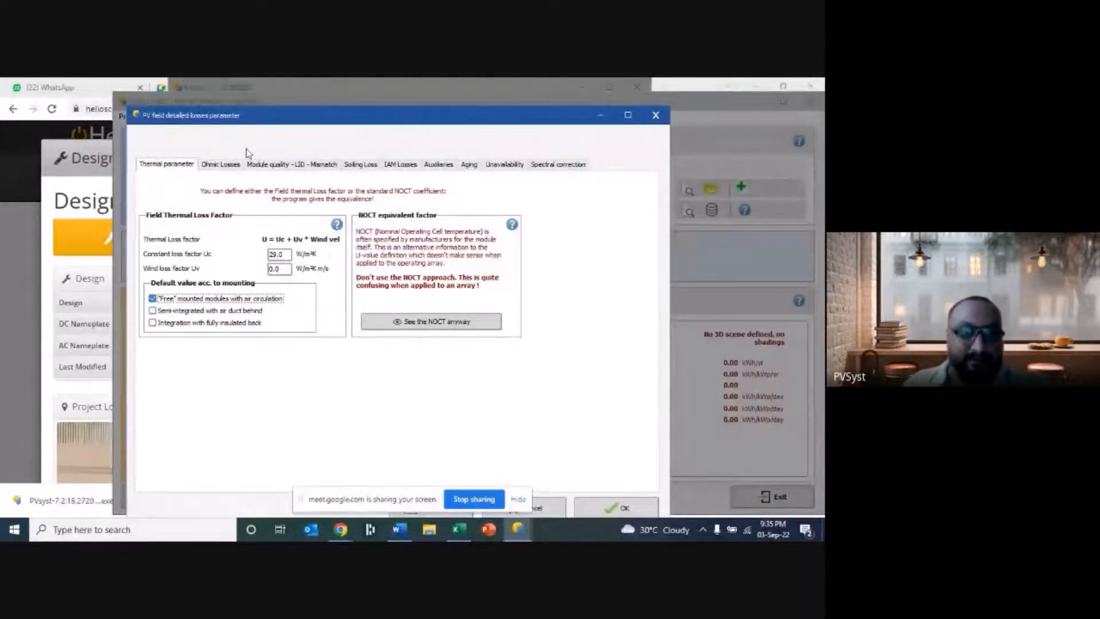
{"action": "left_click", "coordinate": [219, 166]}
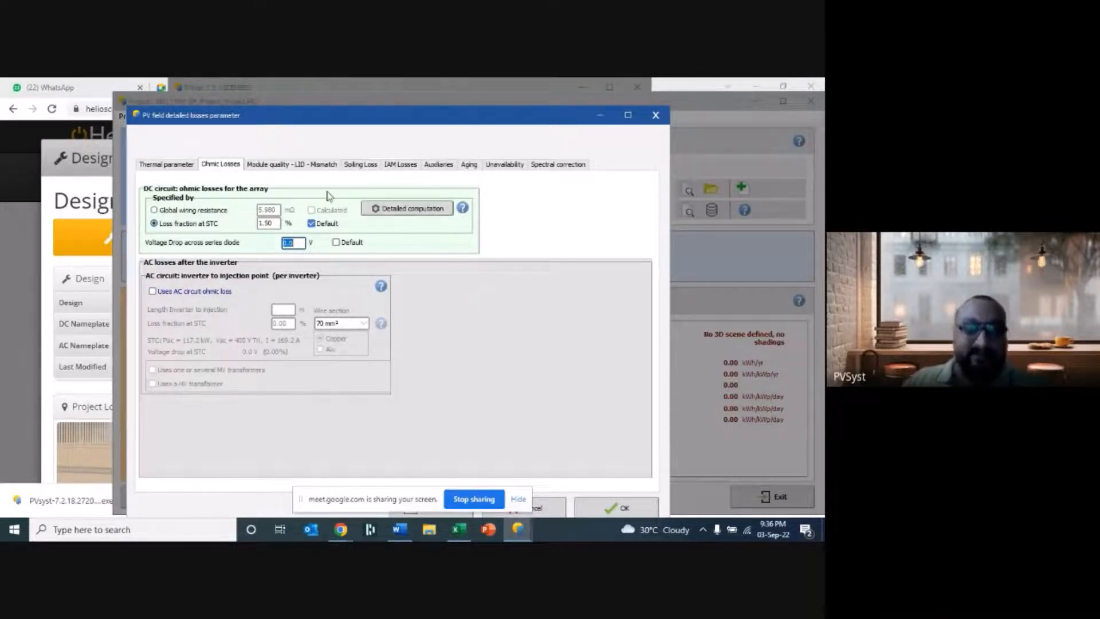
- Try the detailed wiring computation with a 6 mm² section and 30 m average length for the string module connections, and cancel it
{"action": "left_click", "coordinate": [400, 209]}
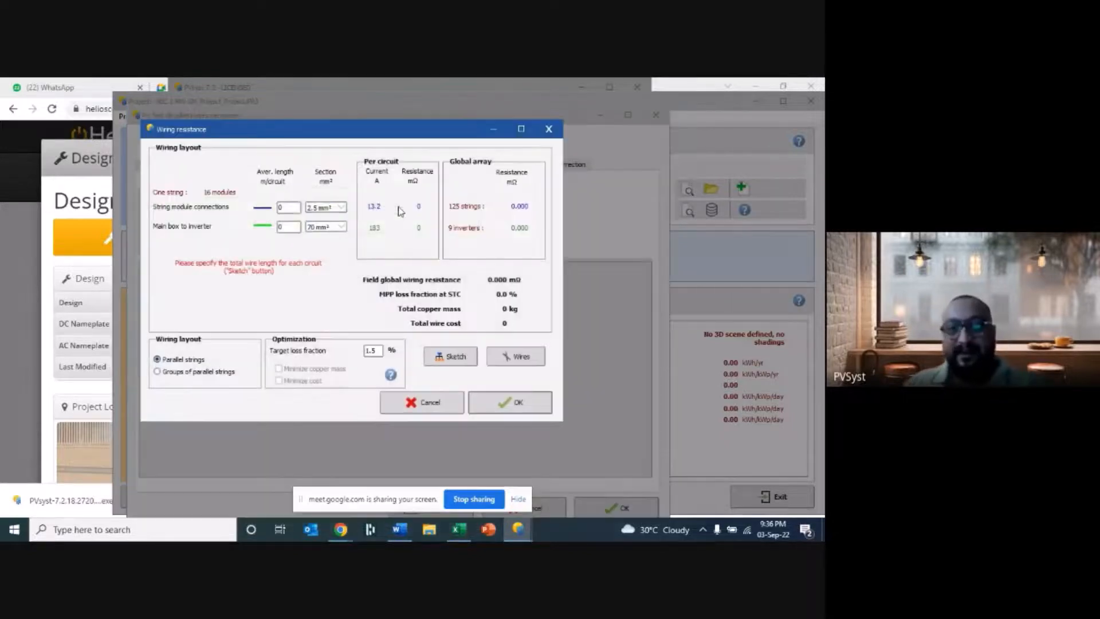
{"action": "left_click", "coordinate": [332, 207]}
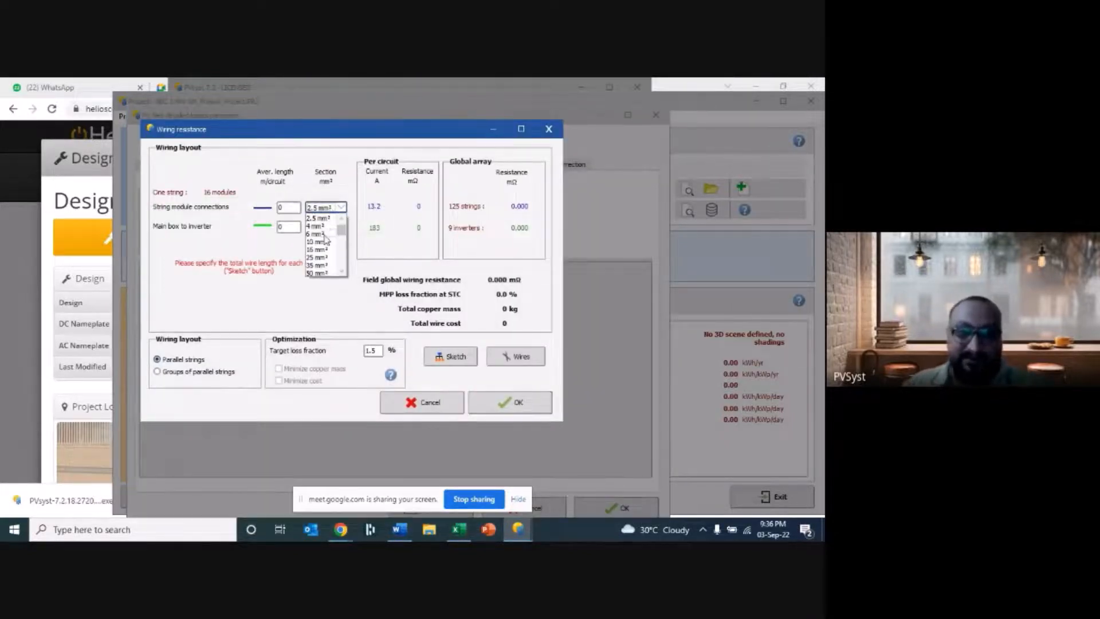
{"action": "left_click", "coordinate": [332, 234]}
{"action": "left_click", "coordinate": [279, 228]}
{"action": "left_click_drag", "start_coordinate": [284, 207], "coordinate": [263, 202]}
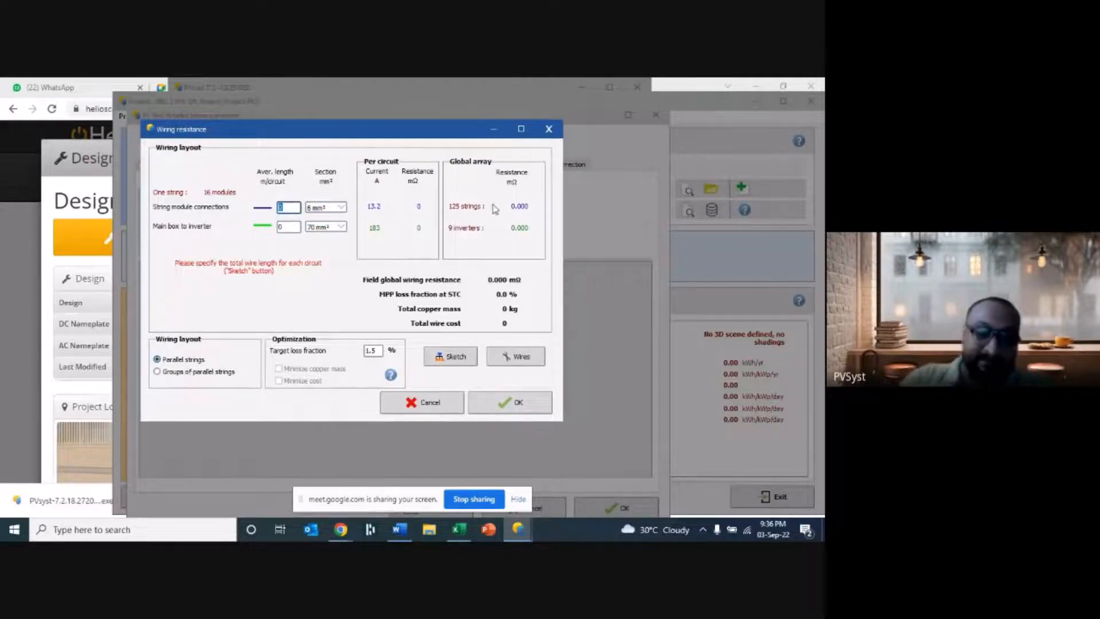
{"action": "type", "text": "30"}
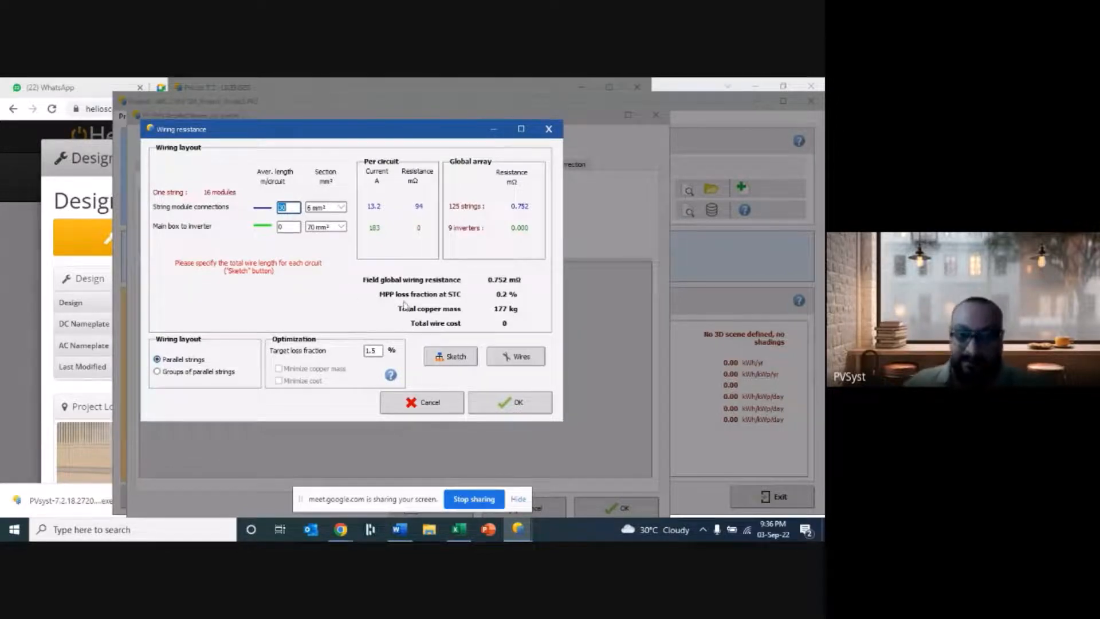
{"action": "left_click", "coordinate": [423, 401]}
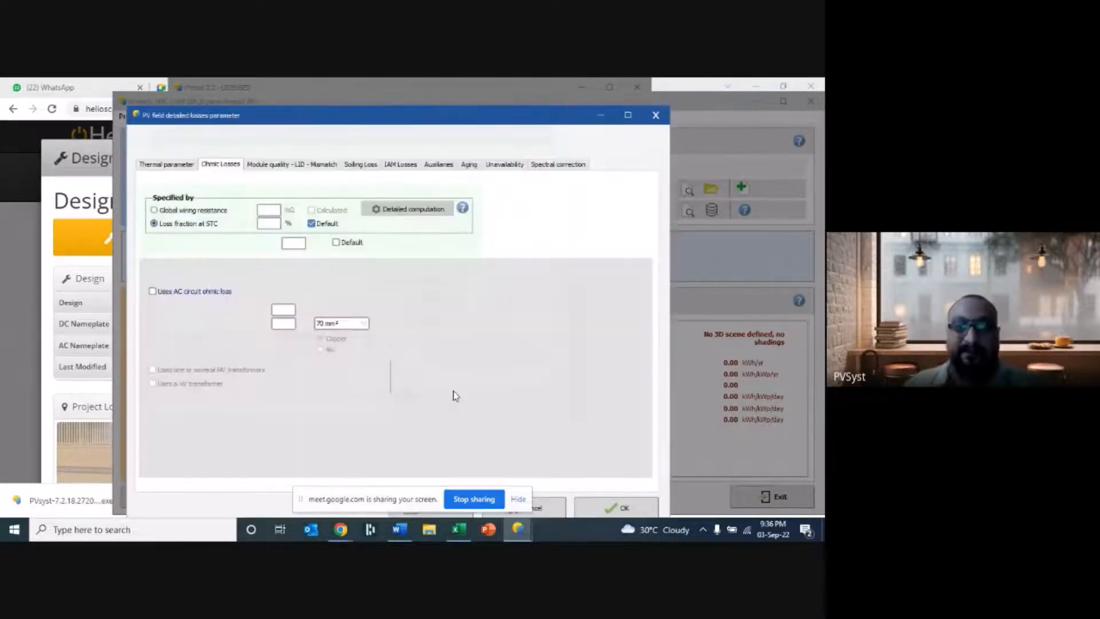
- Use the default voltage drop across the series diode, and include AC circuit ohmic loss with one or several MV transformers
{"action": "left_click", "coordinate": [337, 242]}
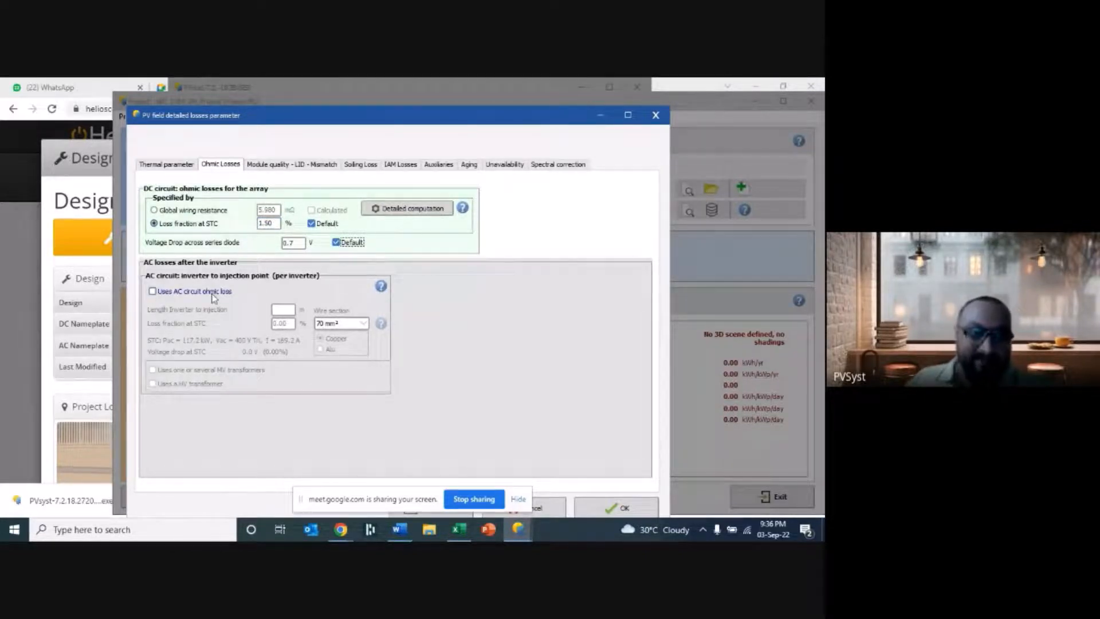
{"action": "left_click", "coordinate": [153, 293]}
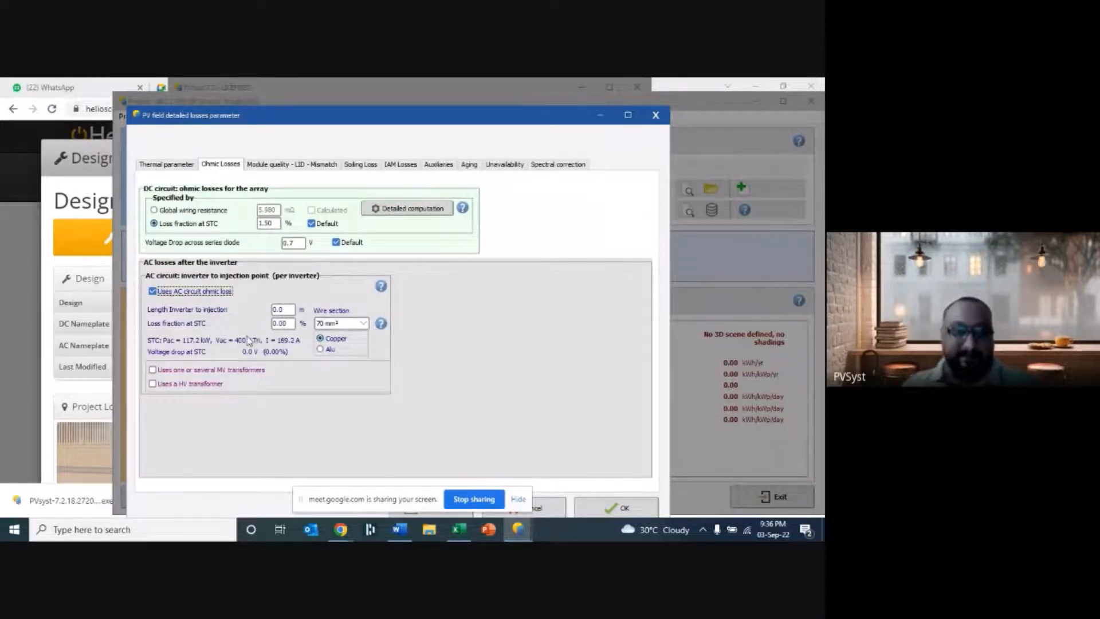
{"action": "left_click", "coordinate": [154, 370]}
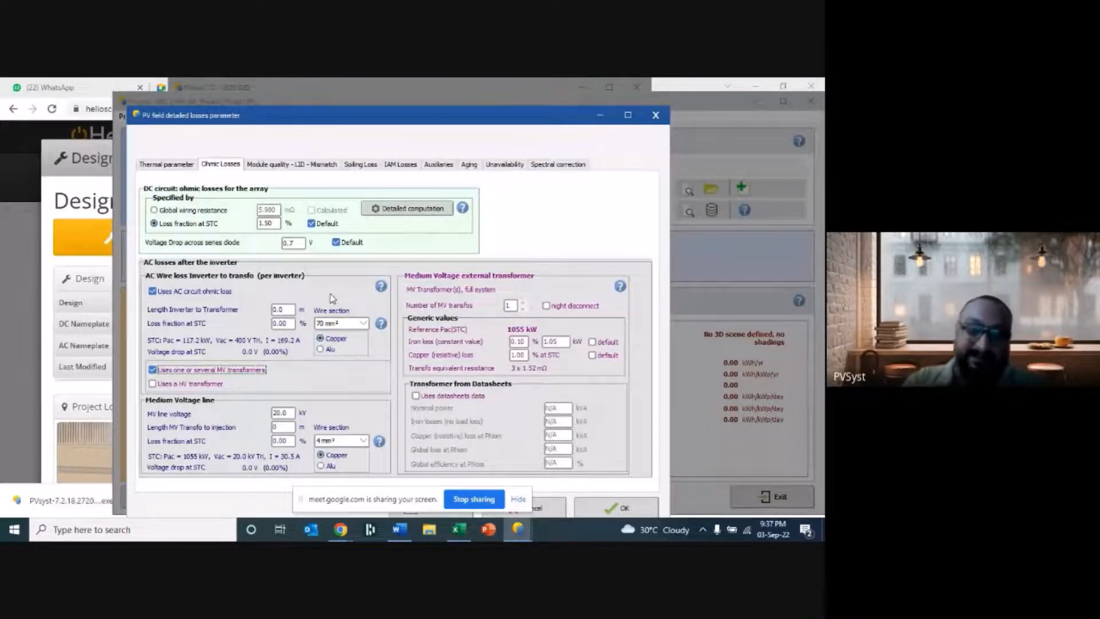
- Set the inverter-to-transformer wire section to 95 mm² and its length to 40 m
{"action": "left_click", "coordinate": [341, 324]}
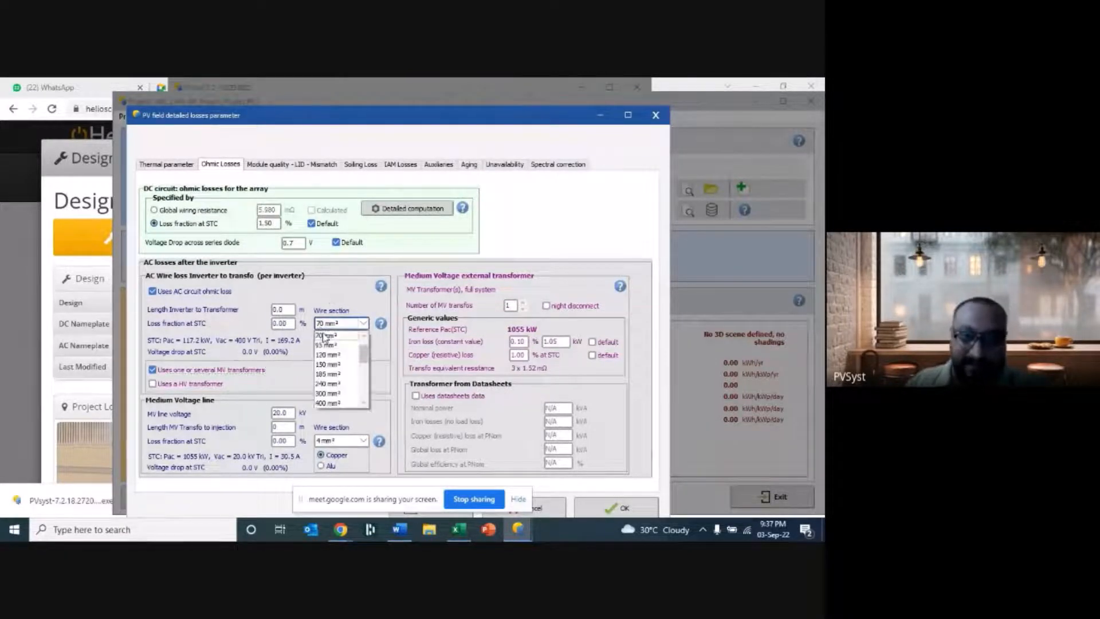
{"action": "left_click", "coordinate": [328, 347]}
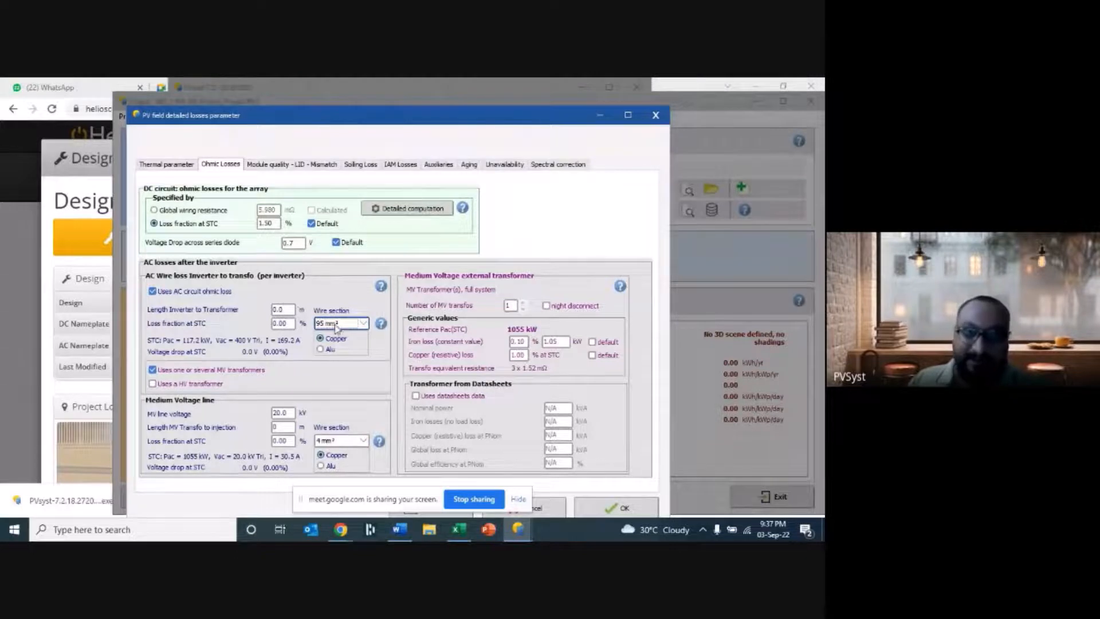
{"action": "left_click", "coordinate": [281, 309]}
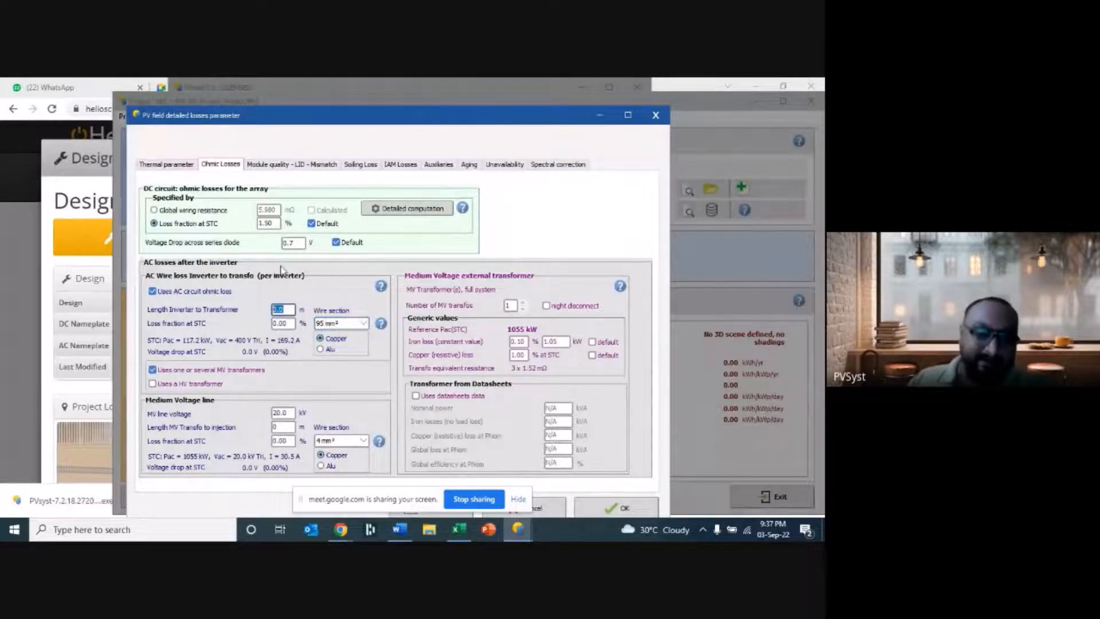
{"action": "type", "text": "40"}
{"action": "key", "text": "Return"}
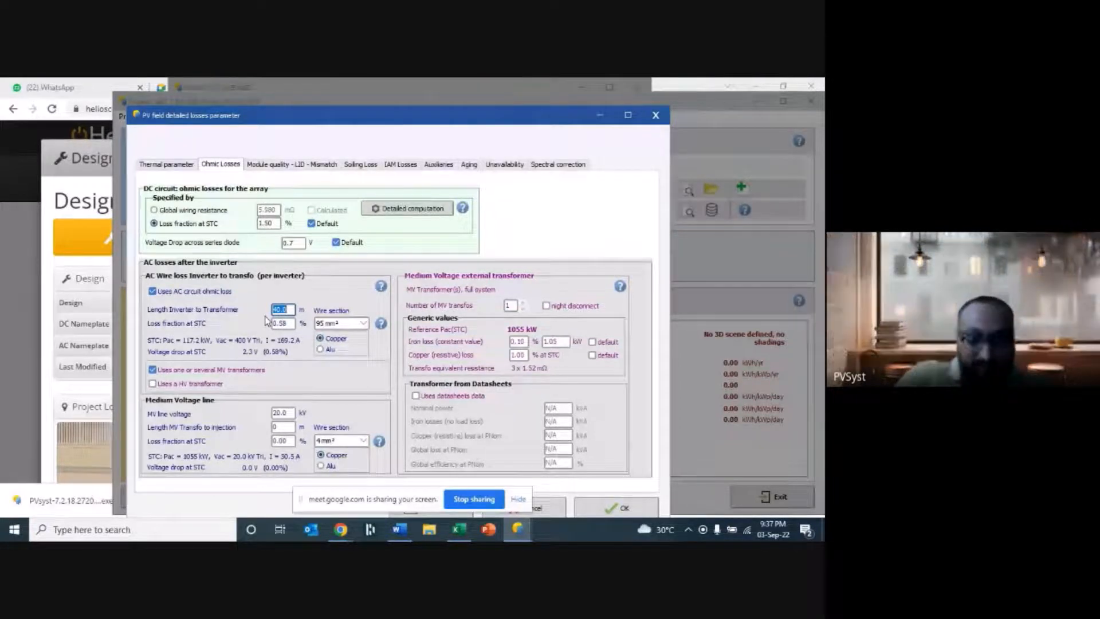
- Try a length of 120 m for the inverter-to-transformer wiring, and set its loss fraction at STC to 1.2%
{"action": "type", "text": "120"}
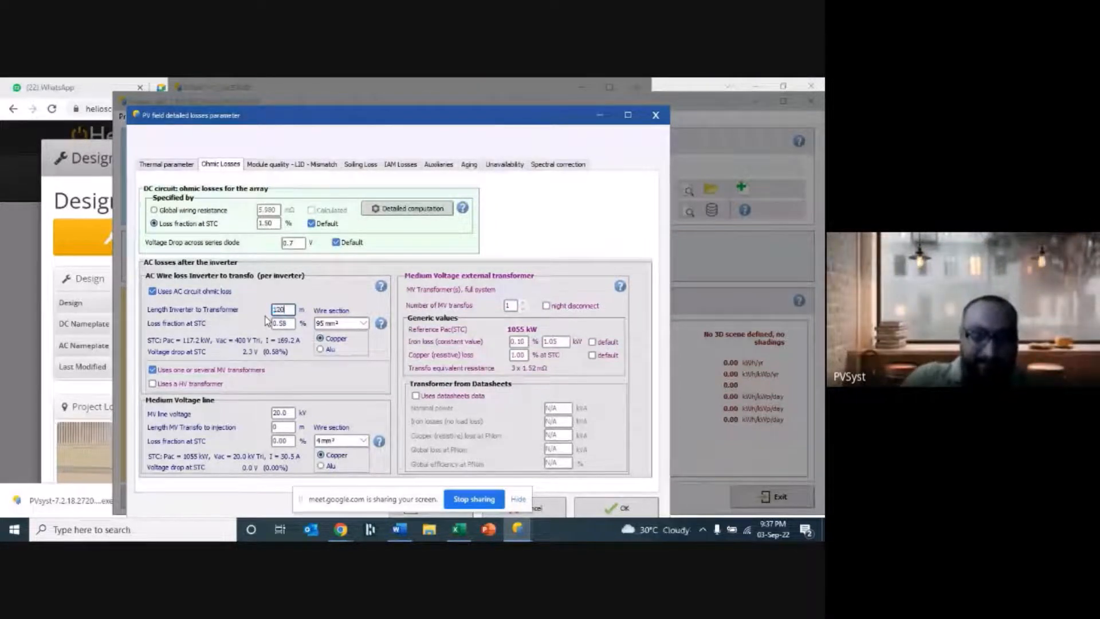
{"action": "key", "text": "Tab"}
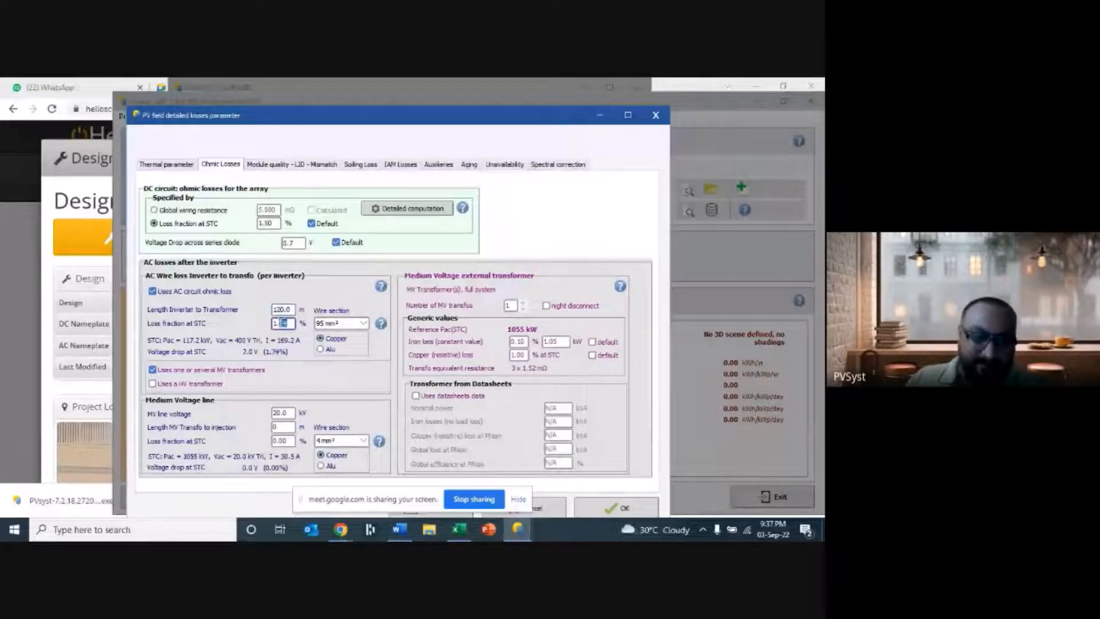
{"action": "key", "text": "BackSpace"}
{"action": "type", "text": "1.2"}
{"action": "key", "text": "Return"}
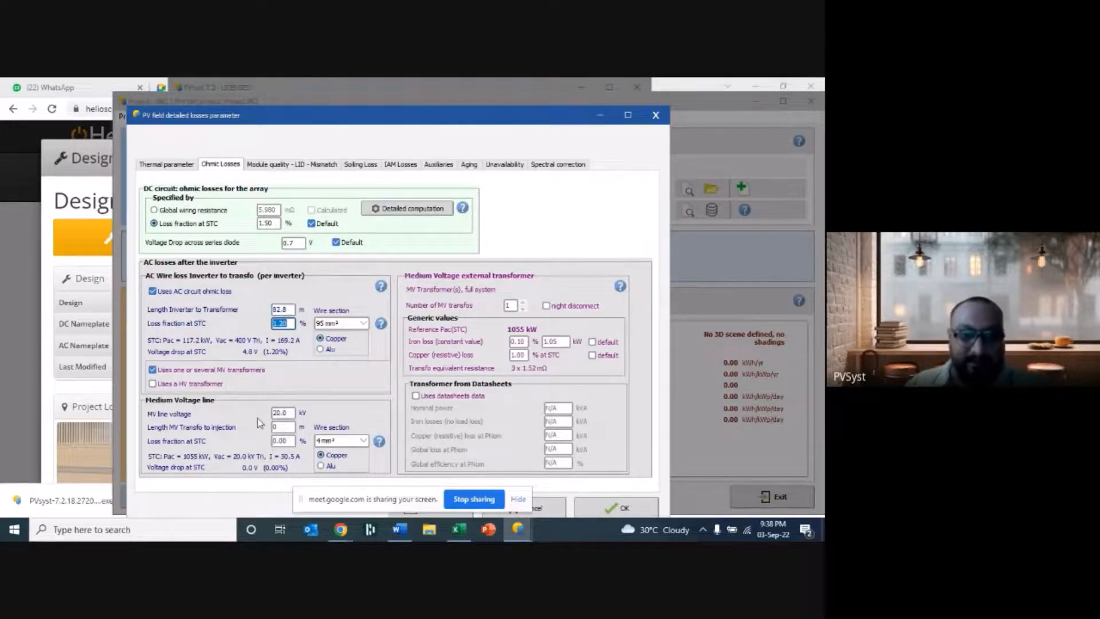
- Set the MV line voltage to 11 kV and the MV transformer-to-injection length to 407 m, following the 400 mm2 AC home runs in HelioScope
{"action": "left_click", "coordinate": [290, 413]}
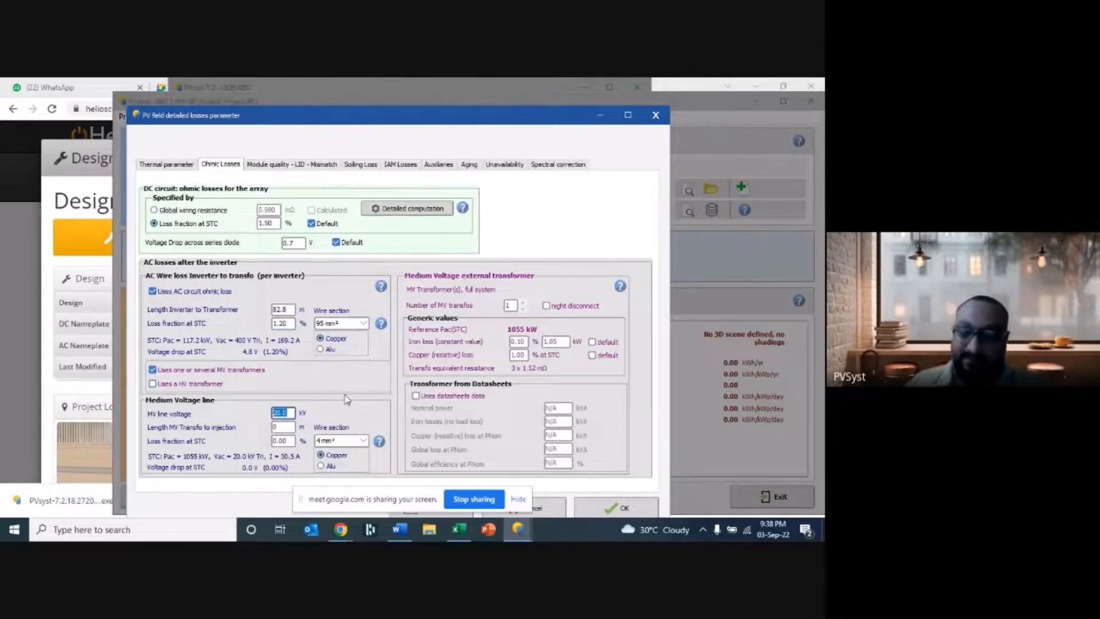
{"action": "type", "text": "11"}
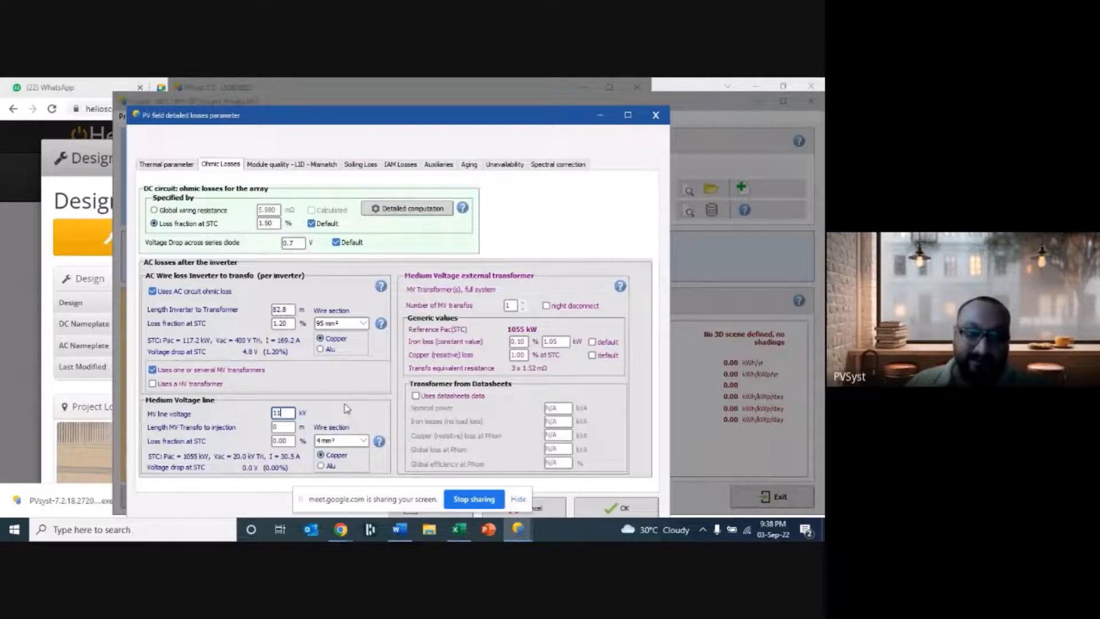
{"action": "left_click", "coordinate": [278, 427]}
{"action": "left_click_drag", "start_coordinate": [282, 429], "coordinate": [267, 426]}
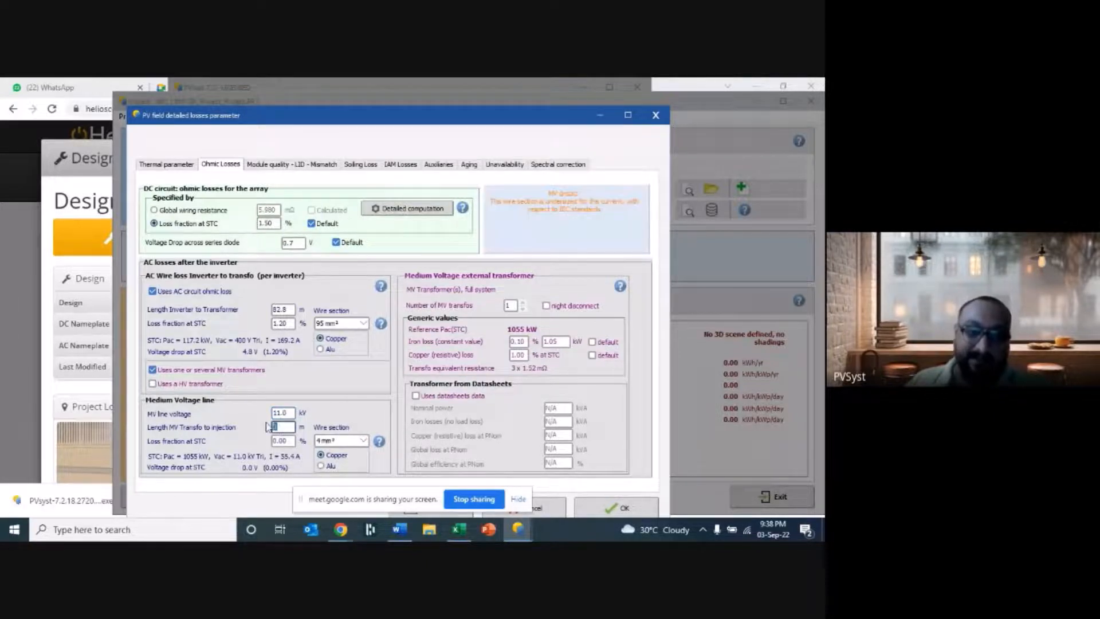
{"action": "left_click", "coordinate": [85, 320]}
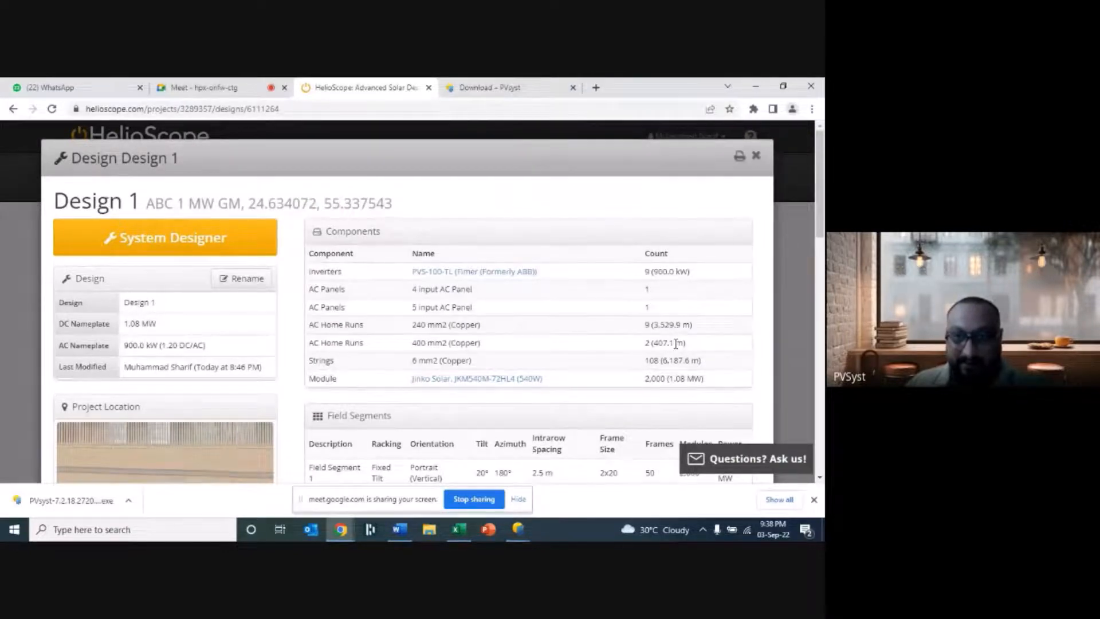
{"action": "left_click_drag", "start_coordinate": [685, 342], "coordinate": [653, 343]}
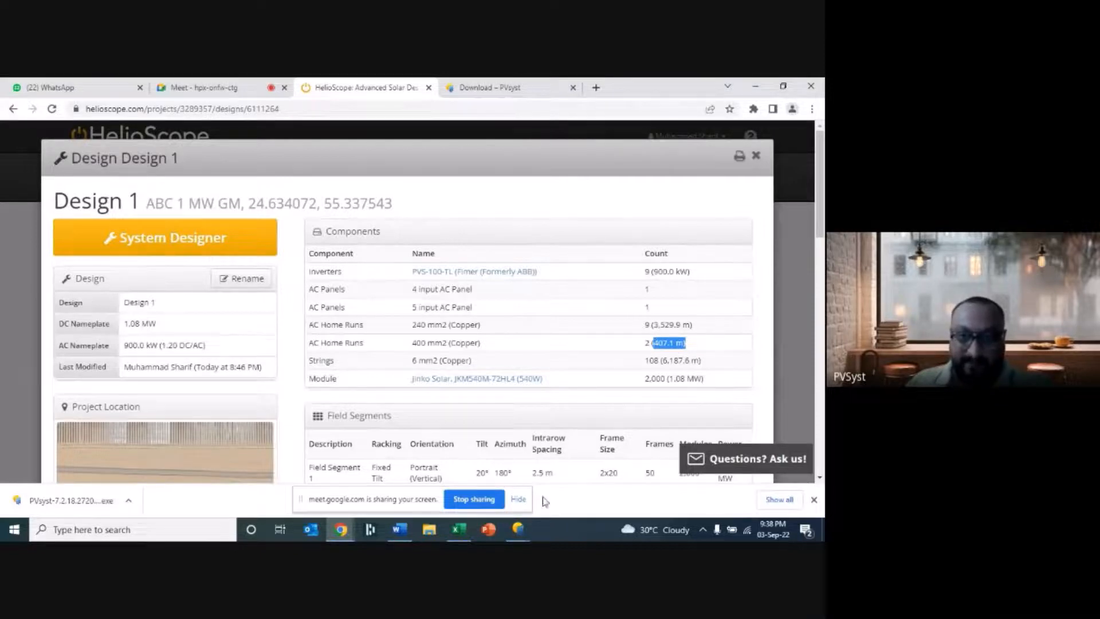
{"action": "left_click", "coordinate": [519, 532]}
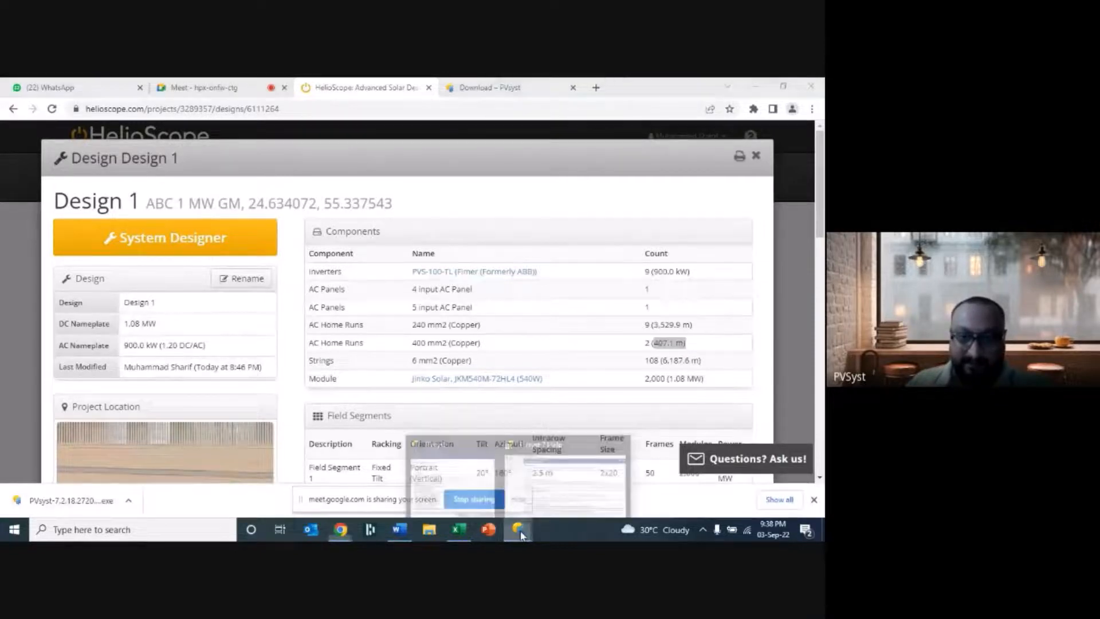
{"action": "left_click", "coordinate": [458, 487]}
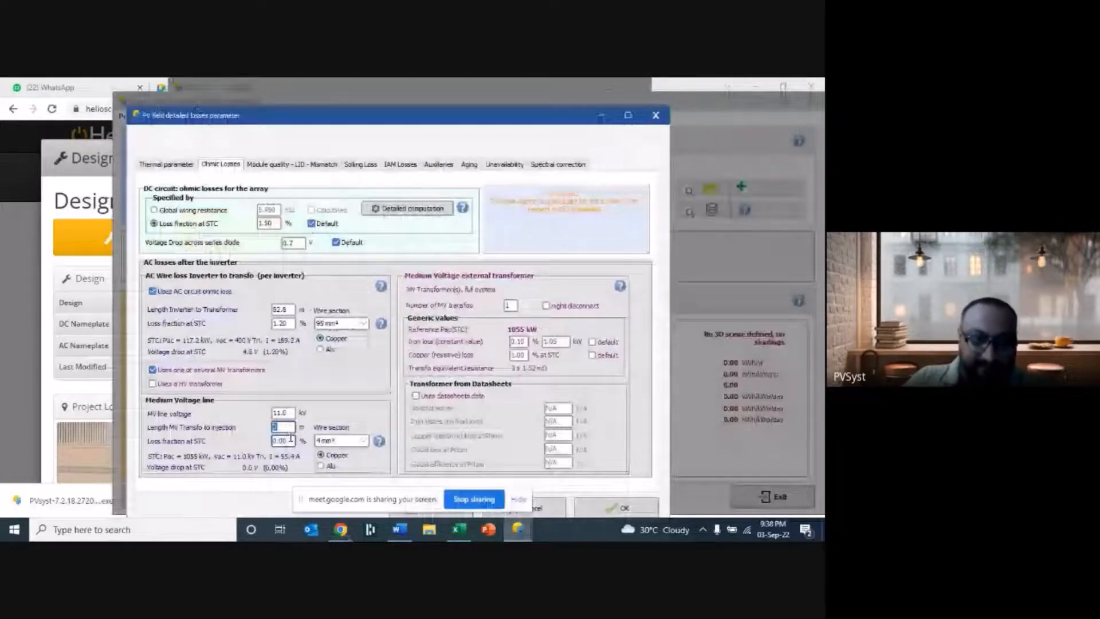
{"action": "type", "text": "407"}
- Set the medium voltage line's wire section to 185 mm²
{"action": "left_click", "coordinate": [338, 440]}
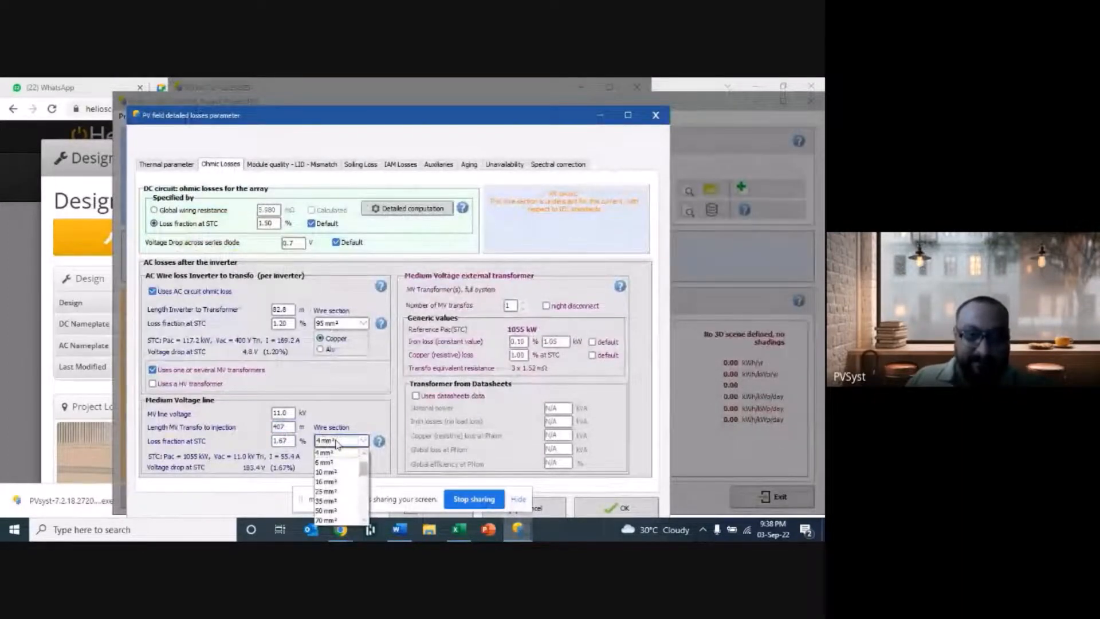
{"action": "scroll", "coordinate": [339, 473], "scroll_direction": "down", "scroll_amount": 2}
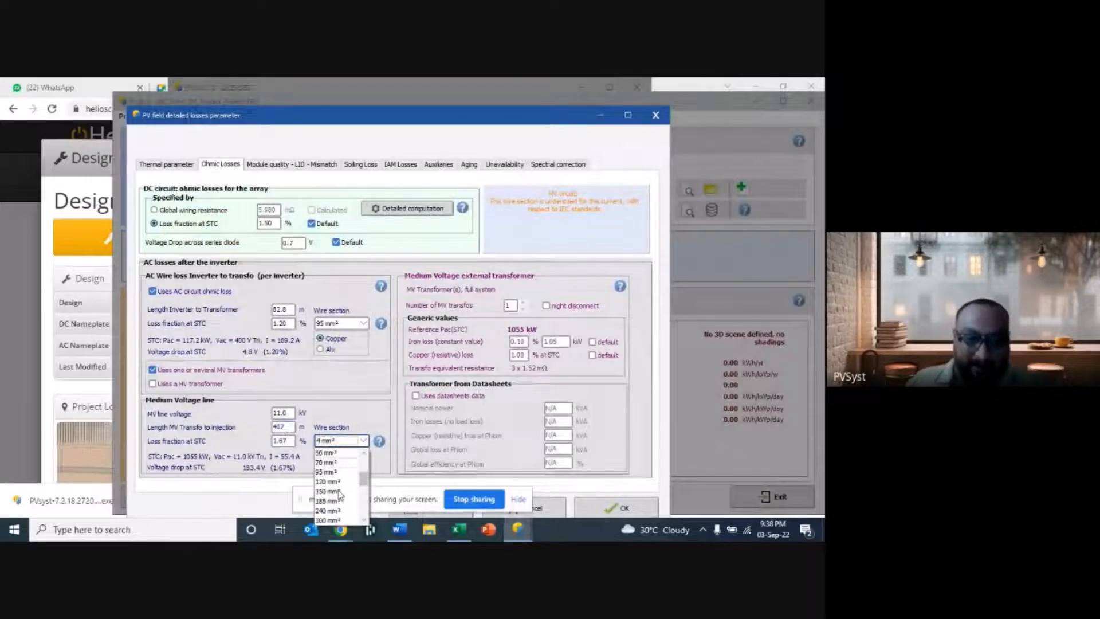
{"action": "left_click", "coordinate": [338, 501]}
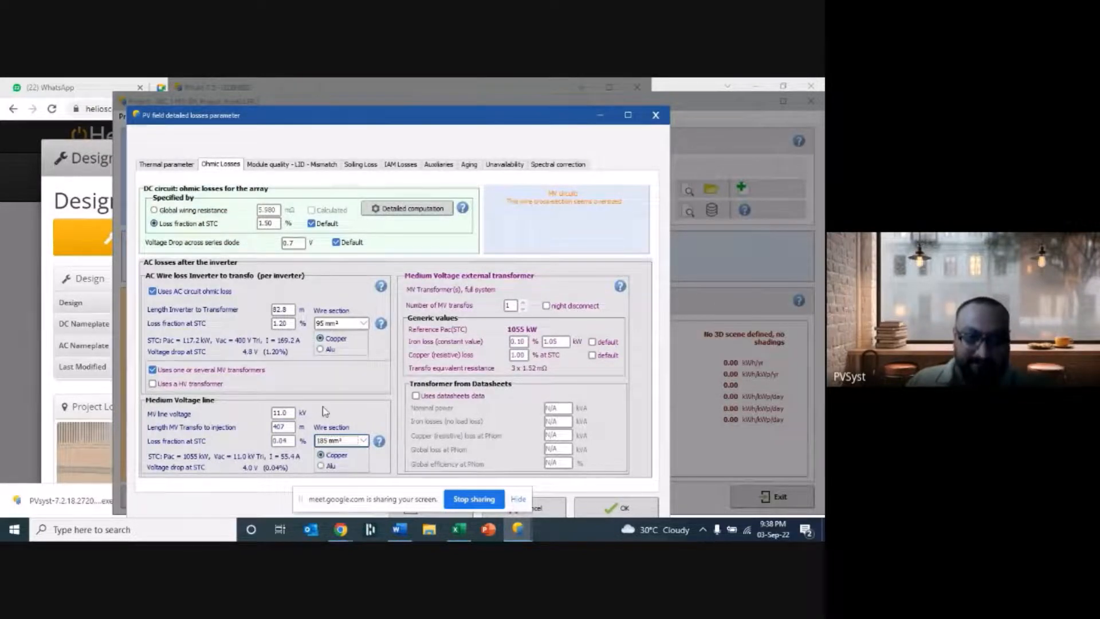
- Recheck the AC home run sizes and lengths in the HelioScope component list, and return to the PVsyst ohmic losses
{"action": "left_click", "coordinate": [286, 426]}
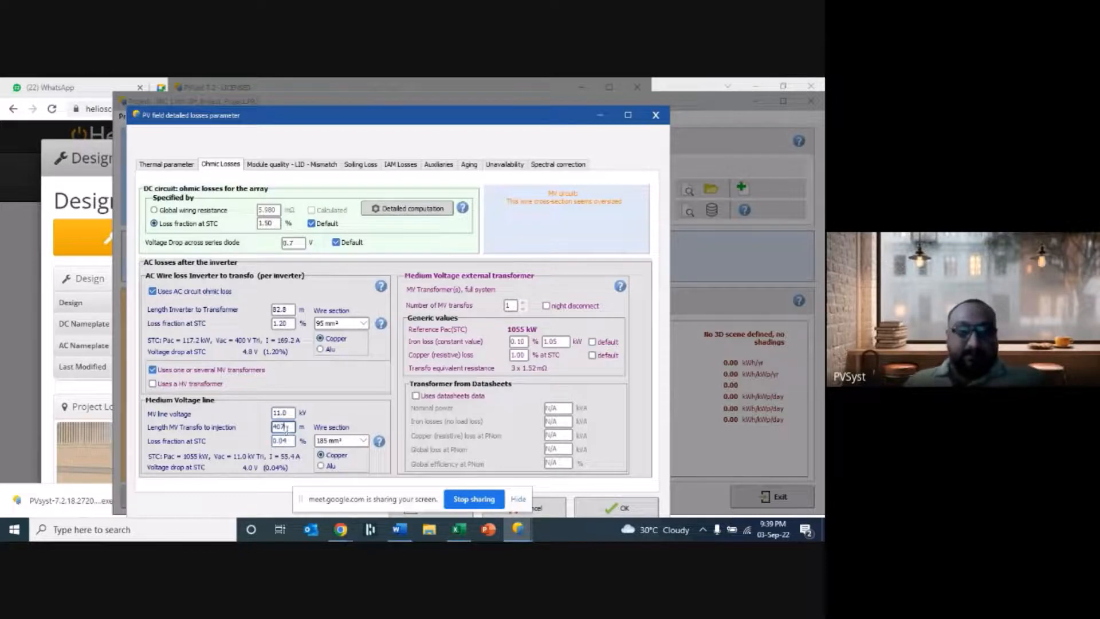
{"action": "left_click", "coordinate": [94, 370]}
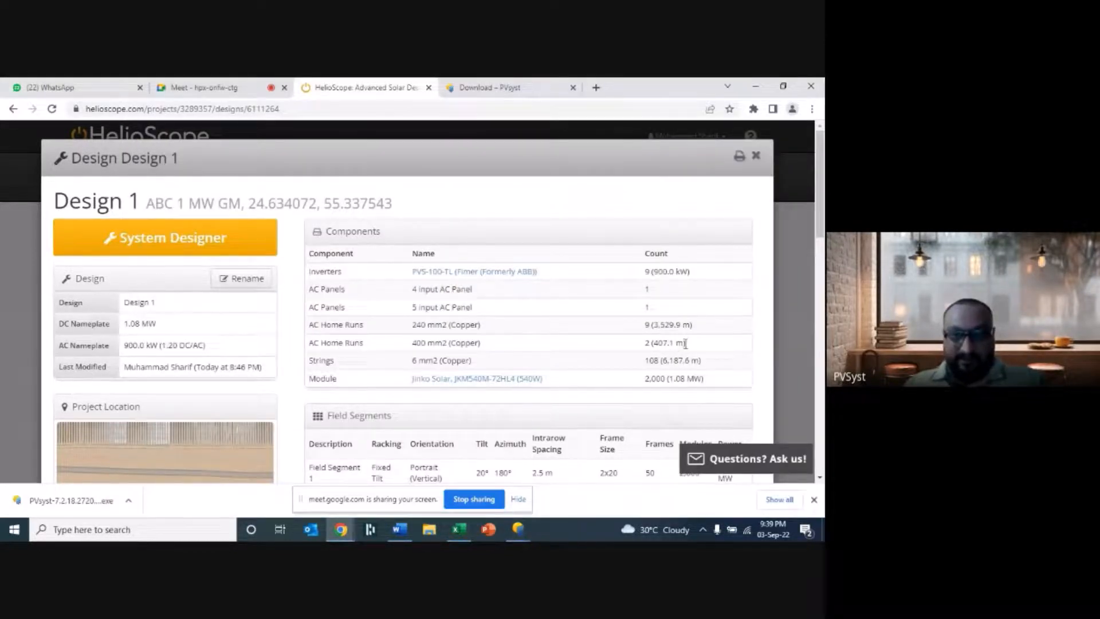
{"action": "left_click_drag", "start_coordinate": [314, 324], "coordinate": [662, 322]}
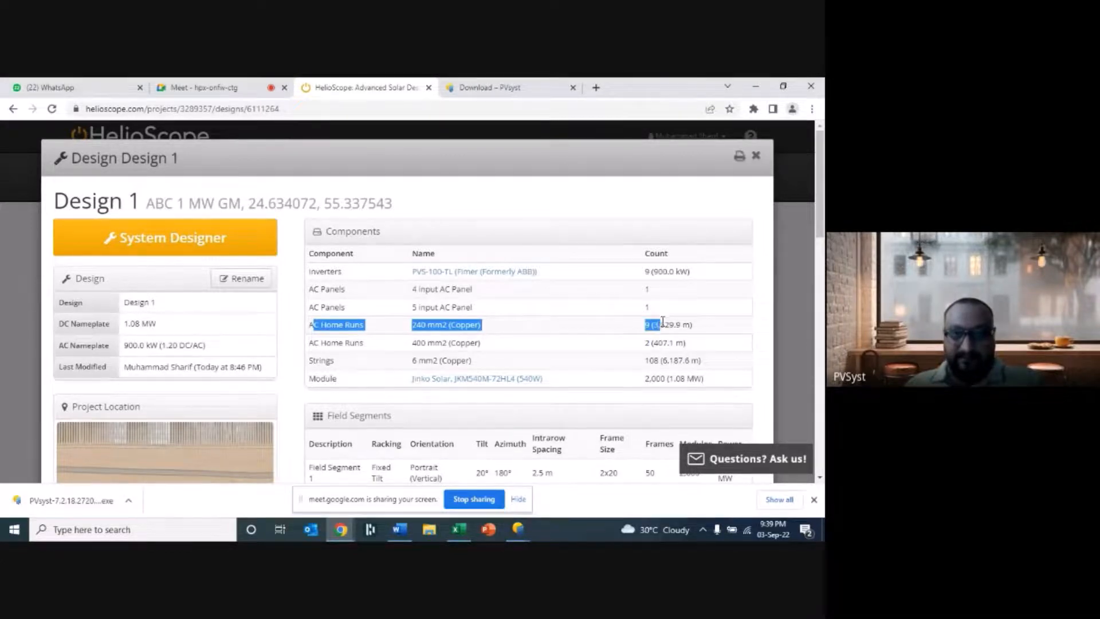
{"action": "left_click", "coordinate": [457, 326]}
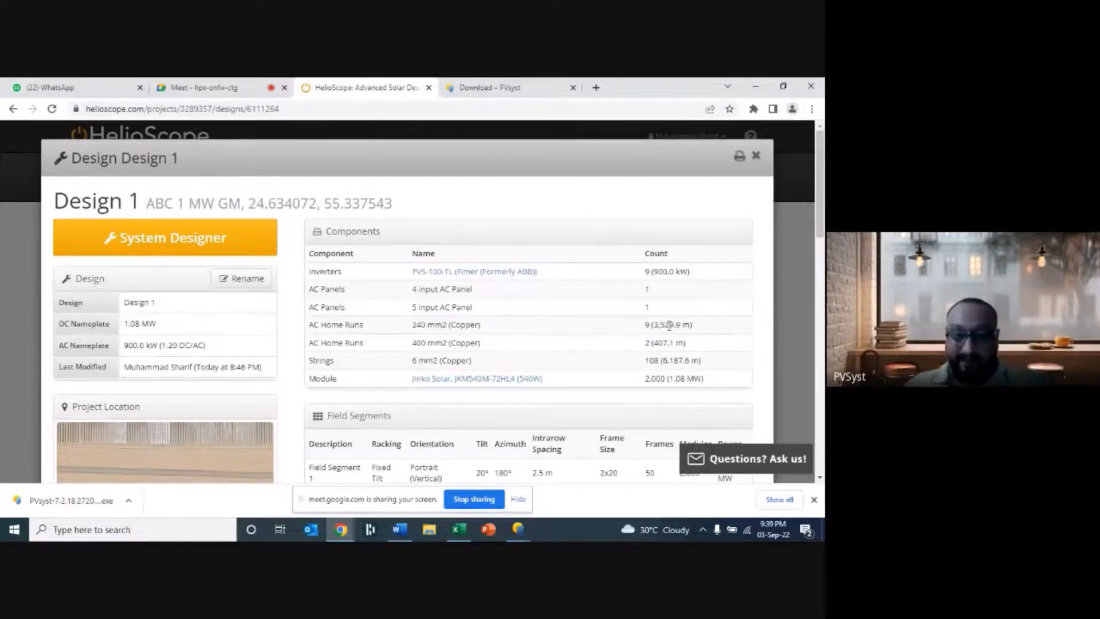
{"action": "left_click", "coordinate": [755, 86]}
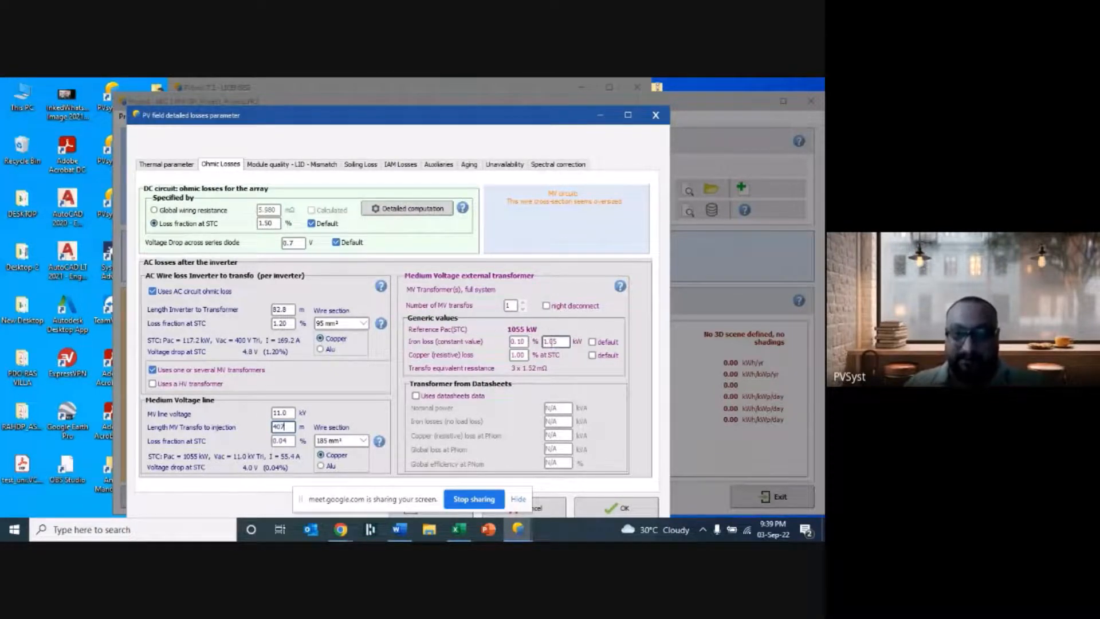
- Restore the default iron loss and copper loss values for the medium voltage external transformer
{"action": "left_click", "coordinate": [593, 342]}
{"action": "left_click", "coordinate": [593, 356]}
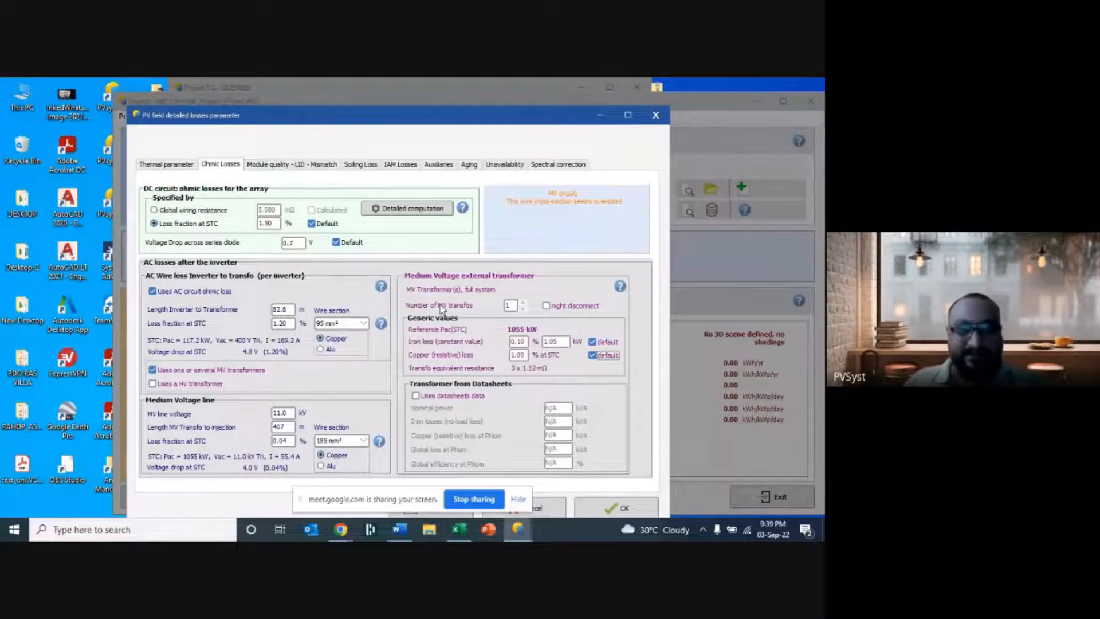
- Set the LID loss factor to 1.6 % and consult the help page on light induced degradation
{"action": "left_click", "coordinate": [269, 166]}
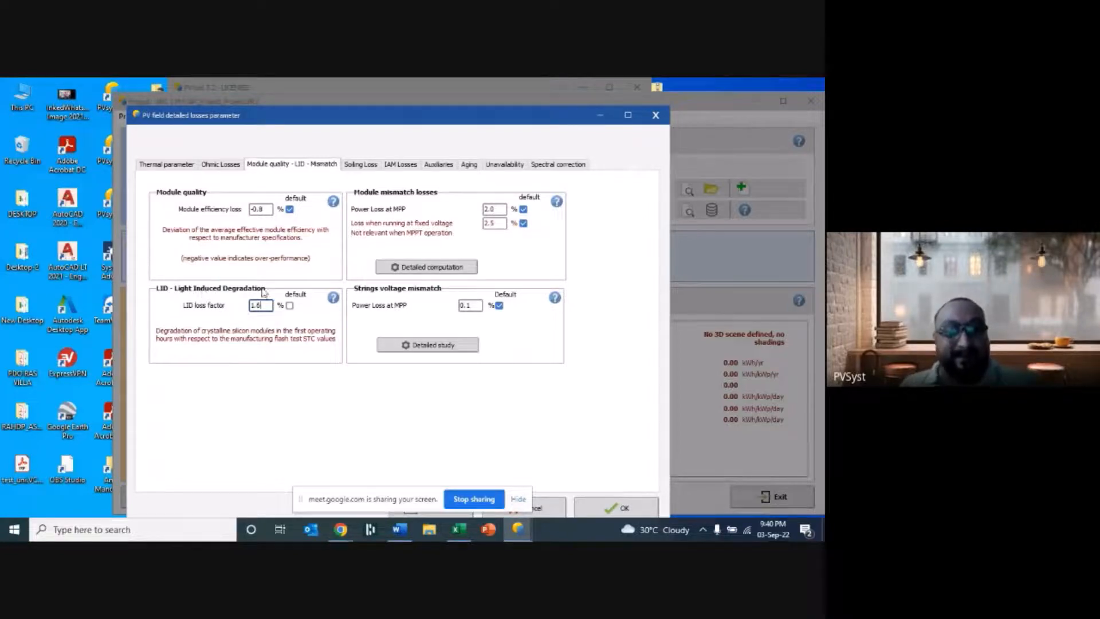
{"action": "left_click", "coordinate": [333, 298]}
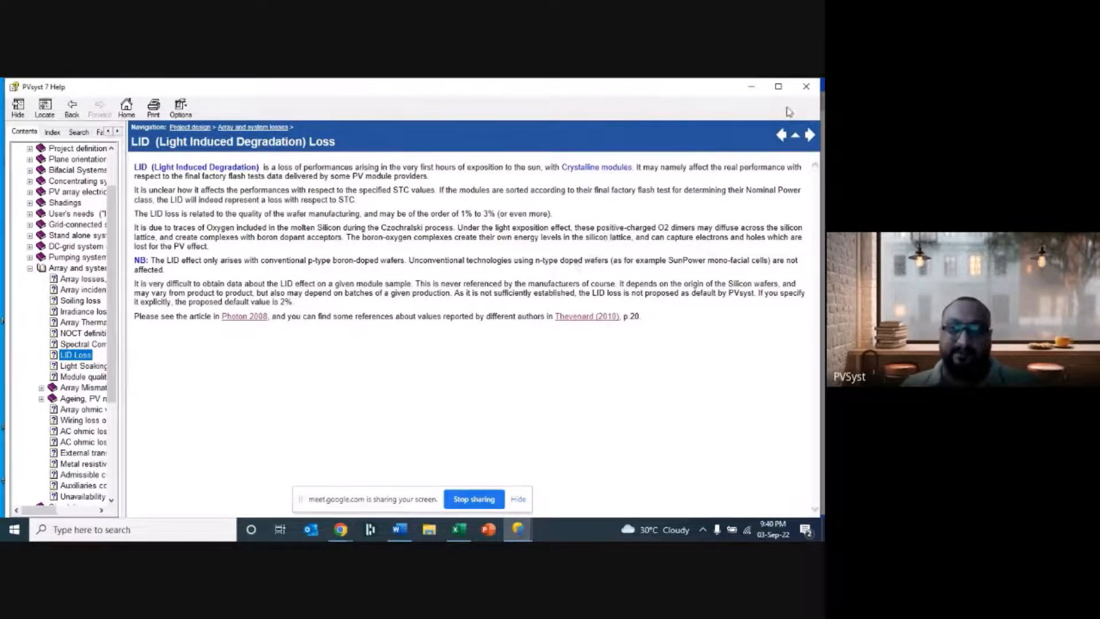
{"action": "left_click", "coordinate": [751, 87]}
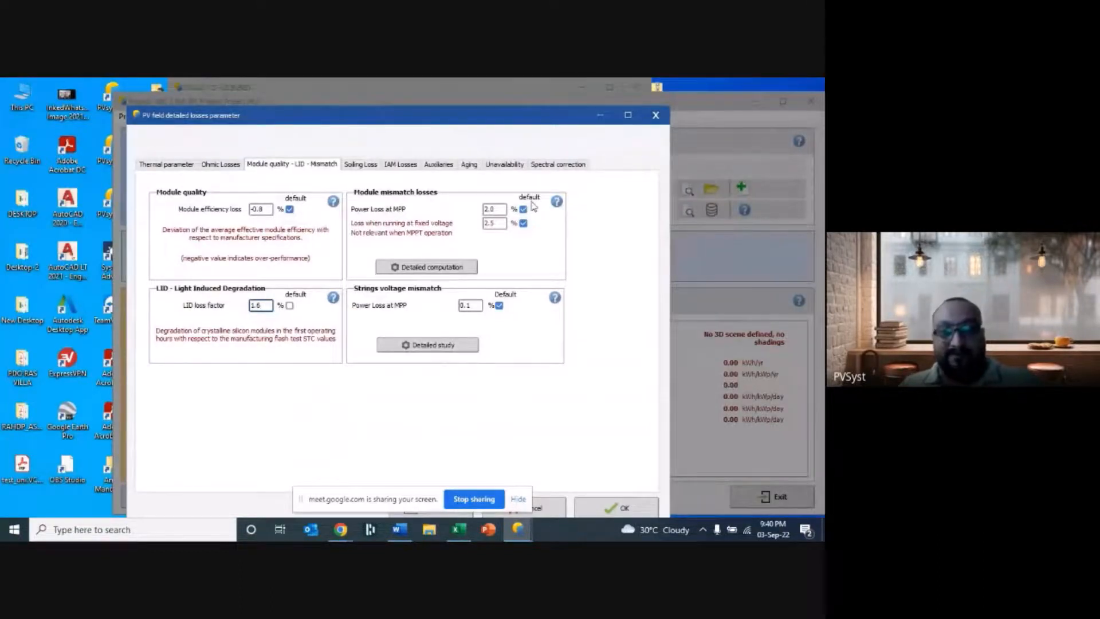
- Set the module mismatch losses to 0 % when running at fixed voltage and 0.5 % power loss at MPP
{"action": "double_click", "coordinate": [491, 223]}
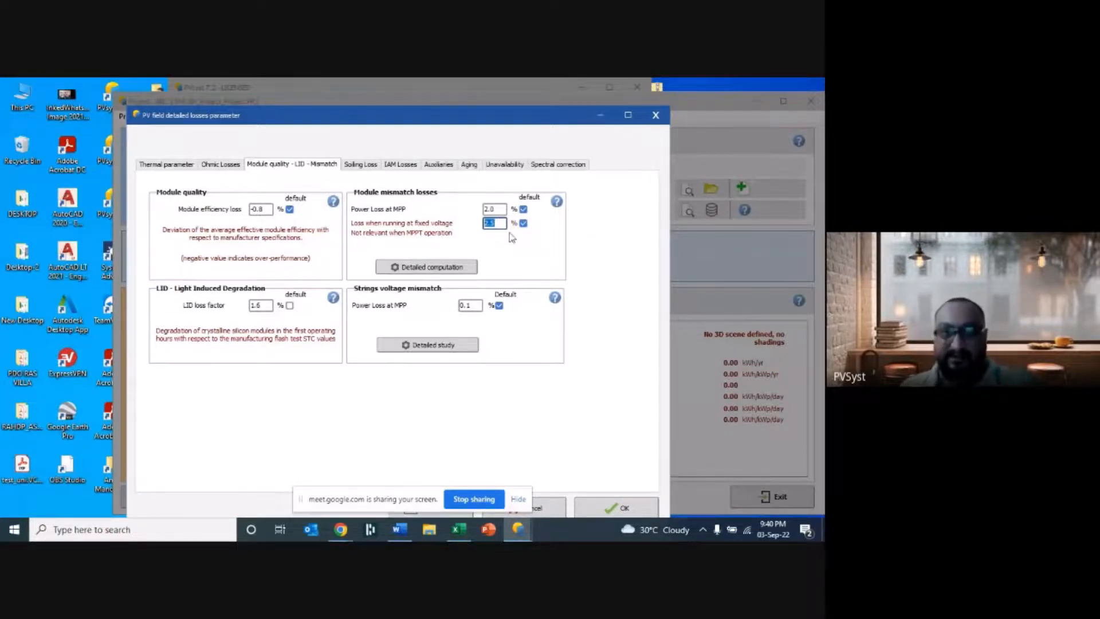
{"action": "type", "text": "0"}
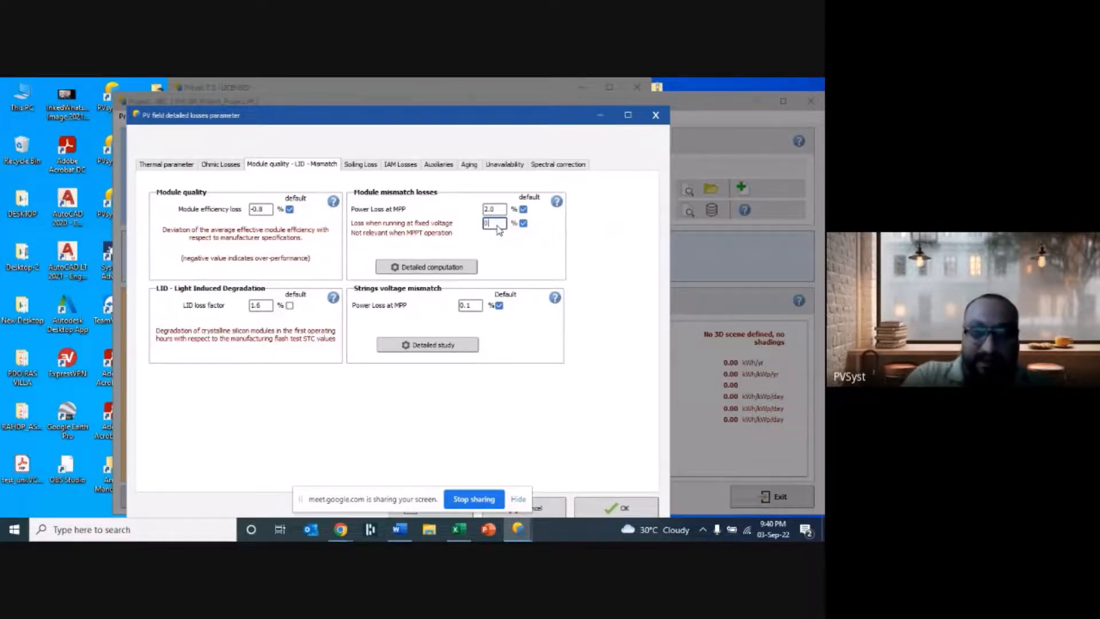
{"action": "key", "text": "Return"}
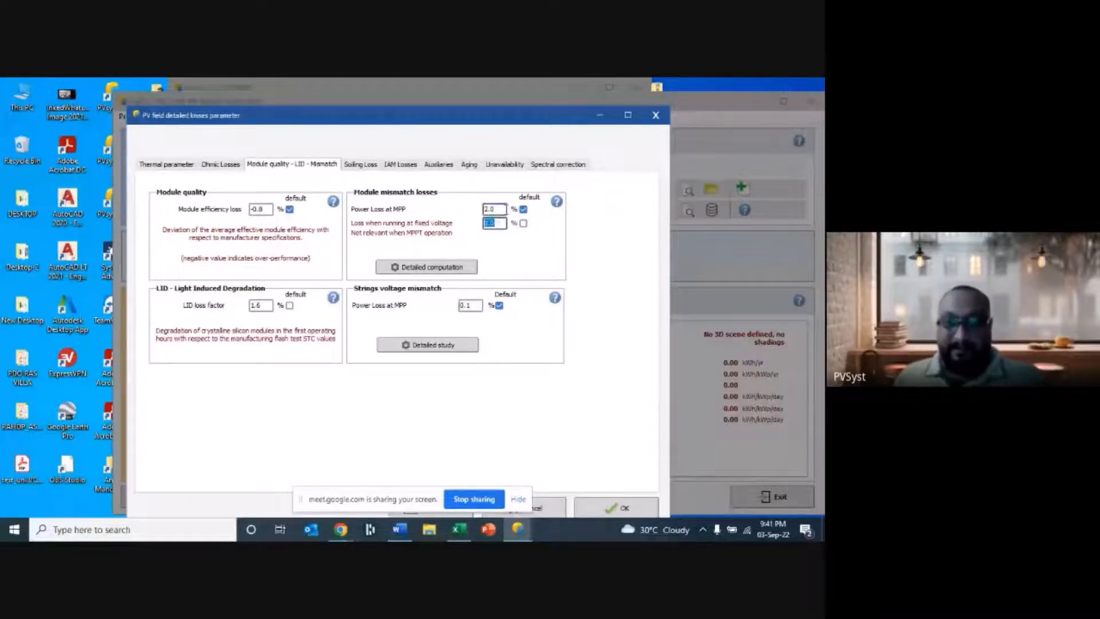
{"action": "left_click", "coordinate": [497, 210]}
{"action": "type", "text": "0.5"}
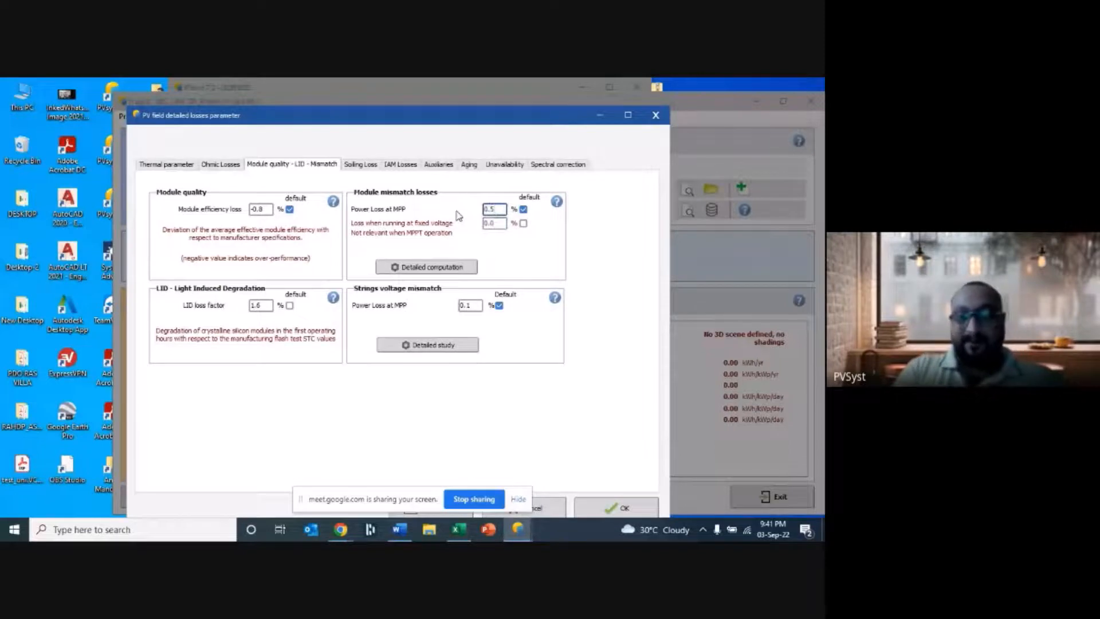
{"action": "key", "text": "Return"}
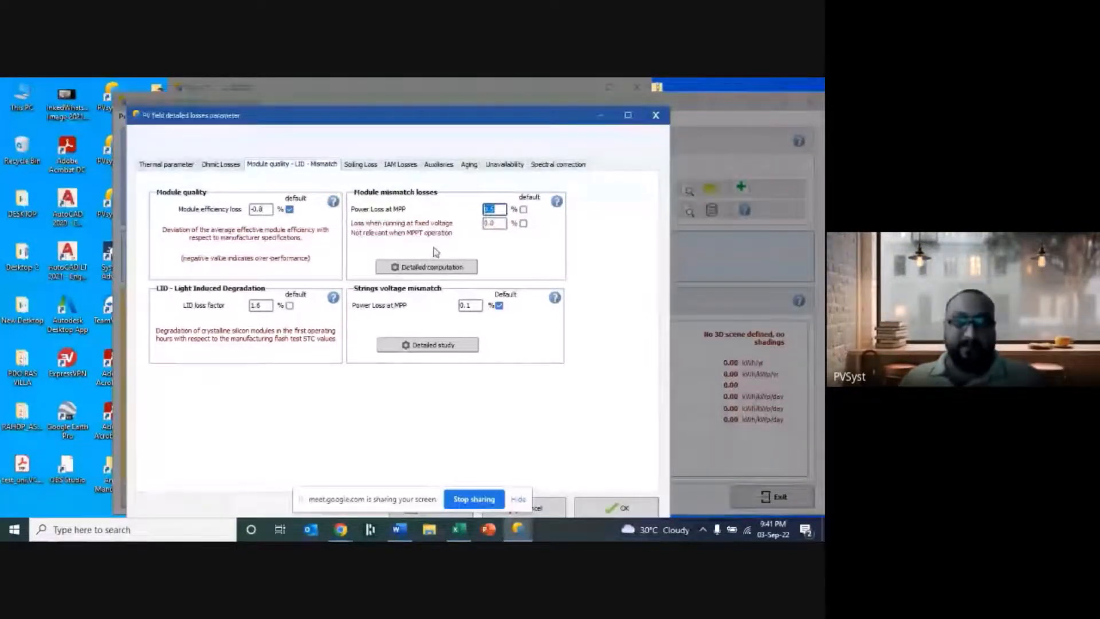
- Restore the default yearly soiling loss factor of 3 %, and view the incidence angle modifier losses
{"action": "left_click", "coordinate": [361, 166]}
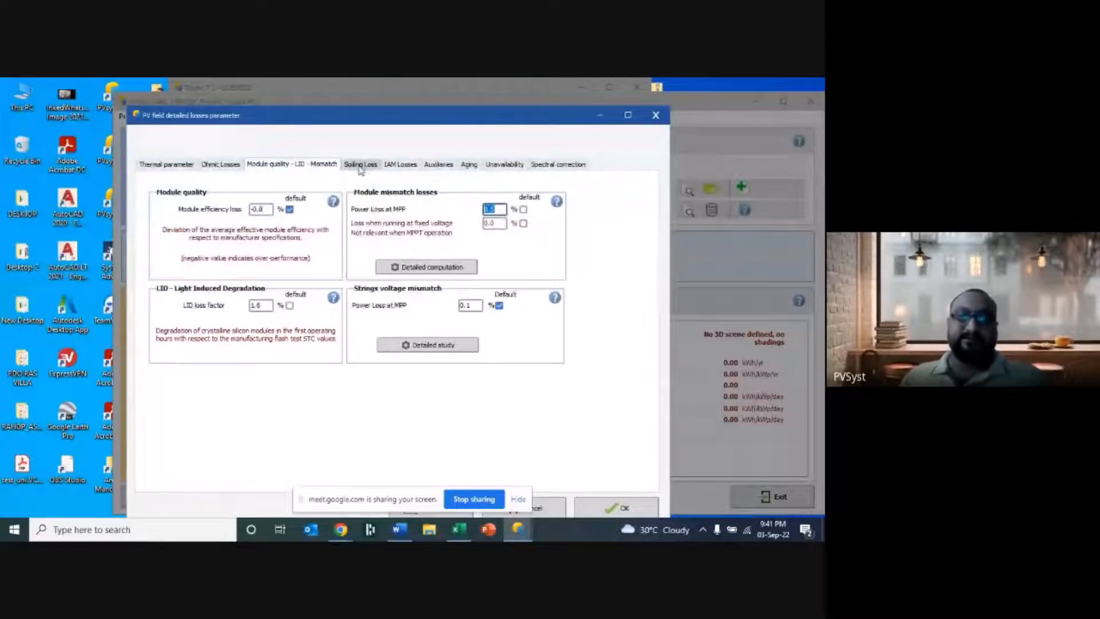
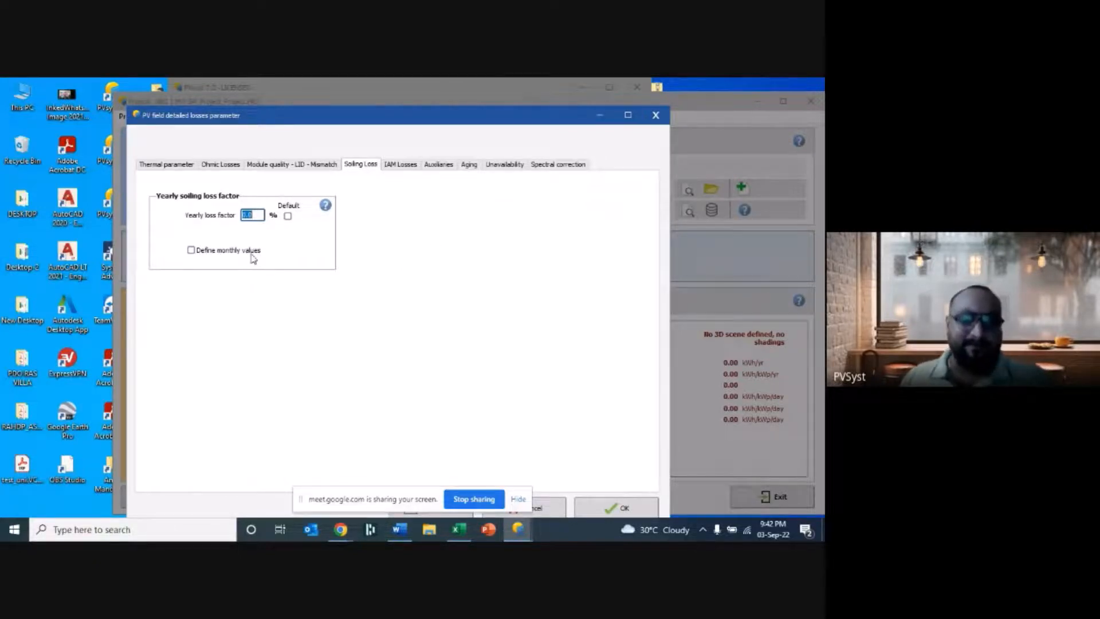
{"action": "left_click", "coordinate": [288, 217]}
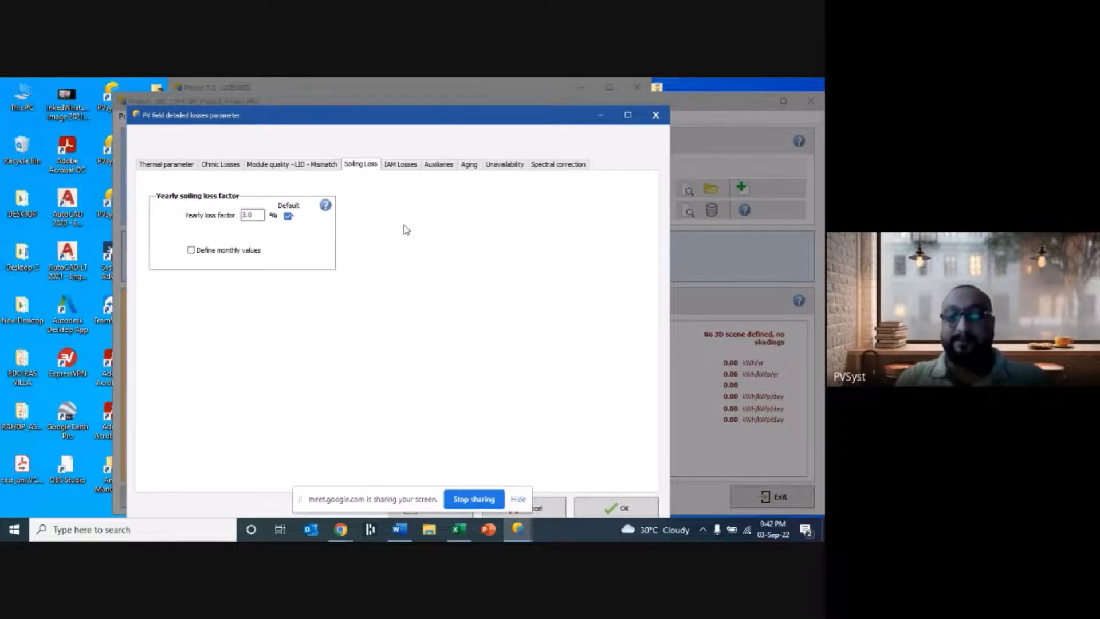
{"action": "left_click", "coordinate": [400, 166]}
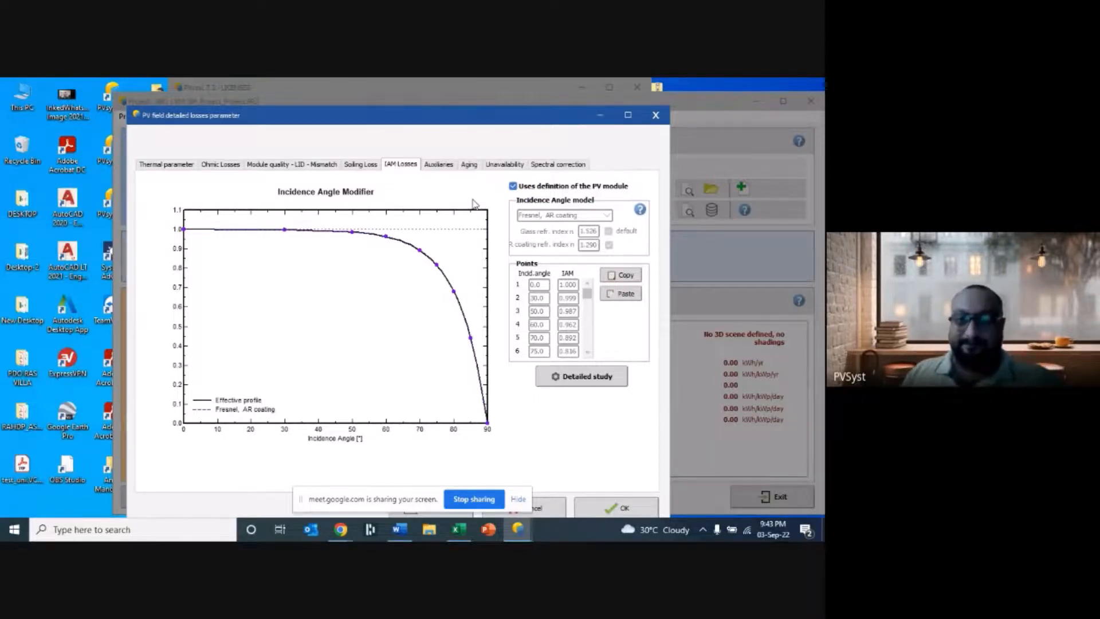
- Define auxiliaries consumption with a daytime loss of 0.1 W/kW proportional to the inverter output power
{"action": "left_click", "coordinate": [438, 166]}
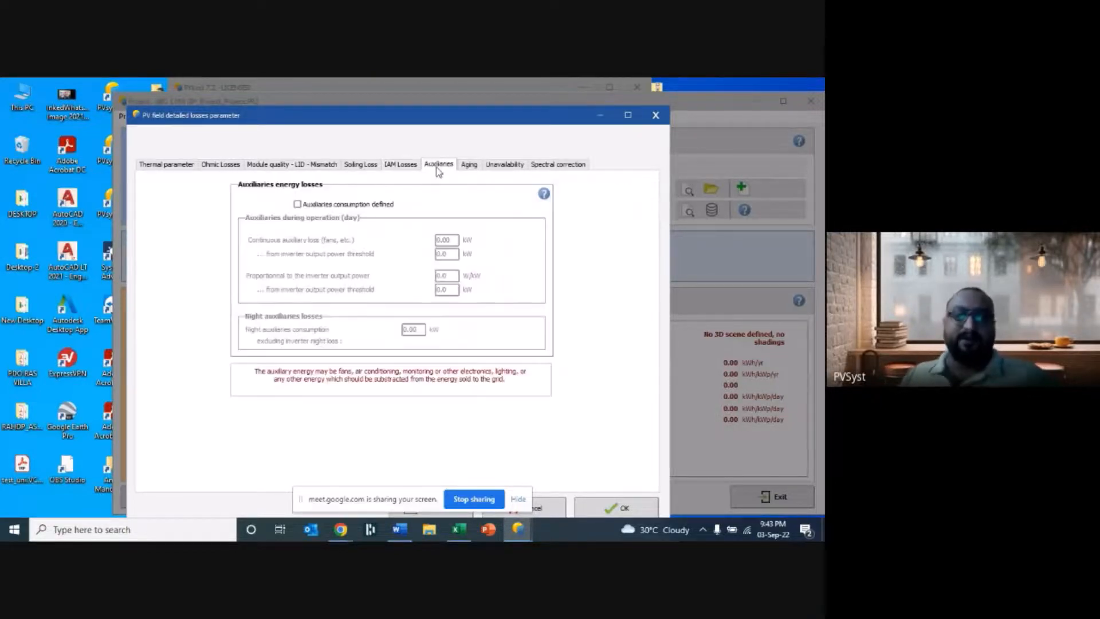
{"action": "left_click", "coordinate": [297, 205]}
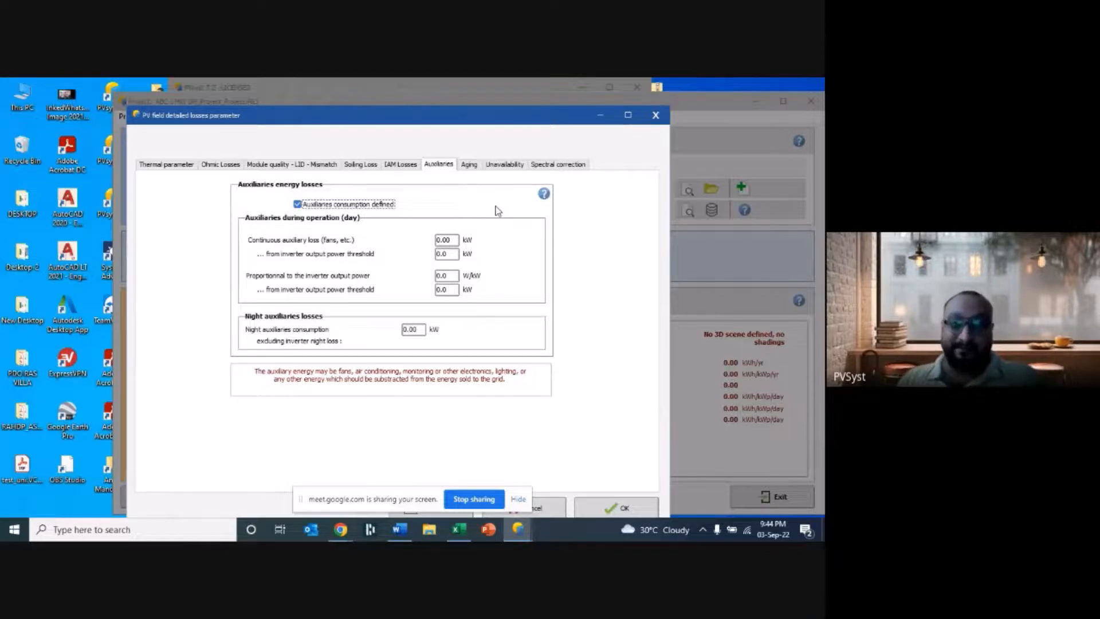
{"action": "left_click", "coordinate": [447, 276]}
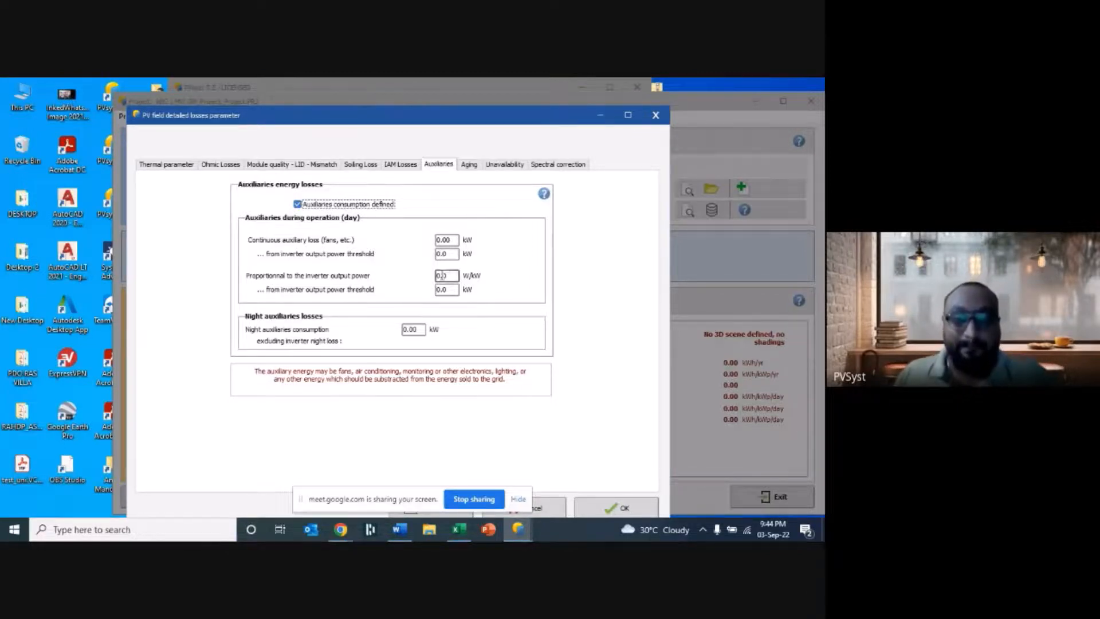
{"action": "double_click", "coordinate": [447, 276]}
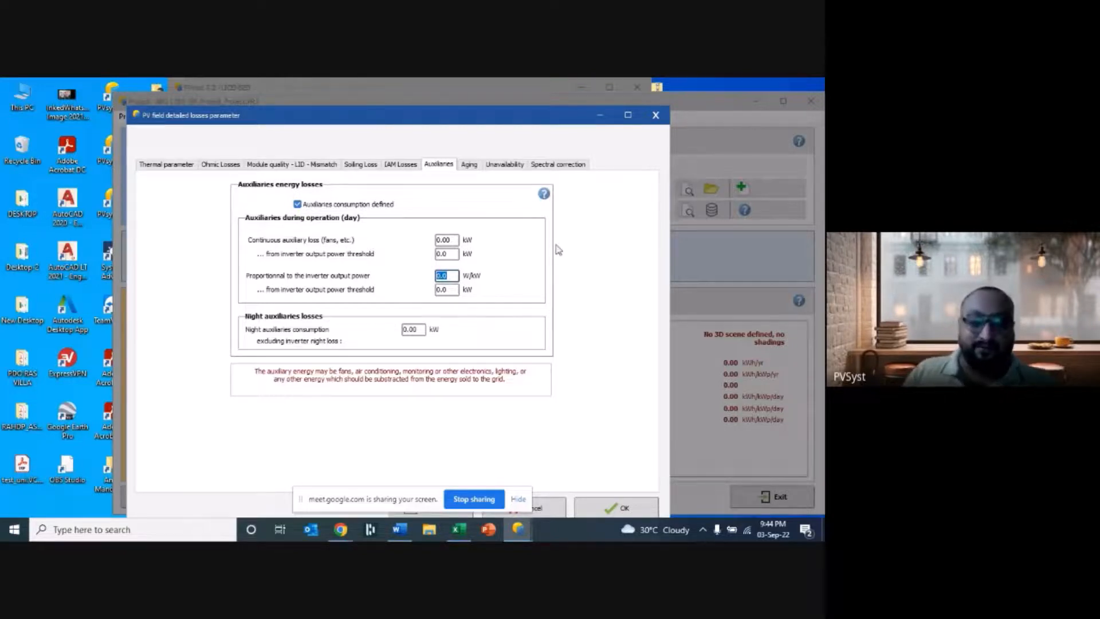
{"action": "type", "text": "0."}
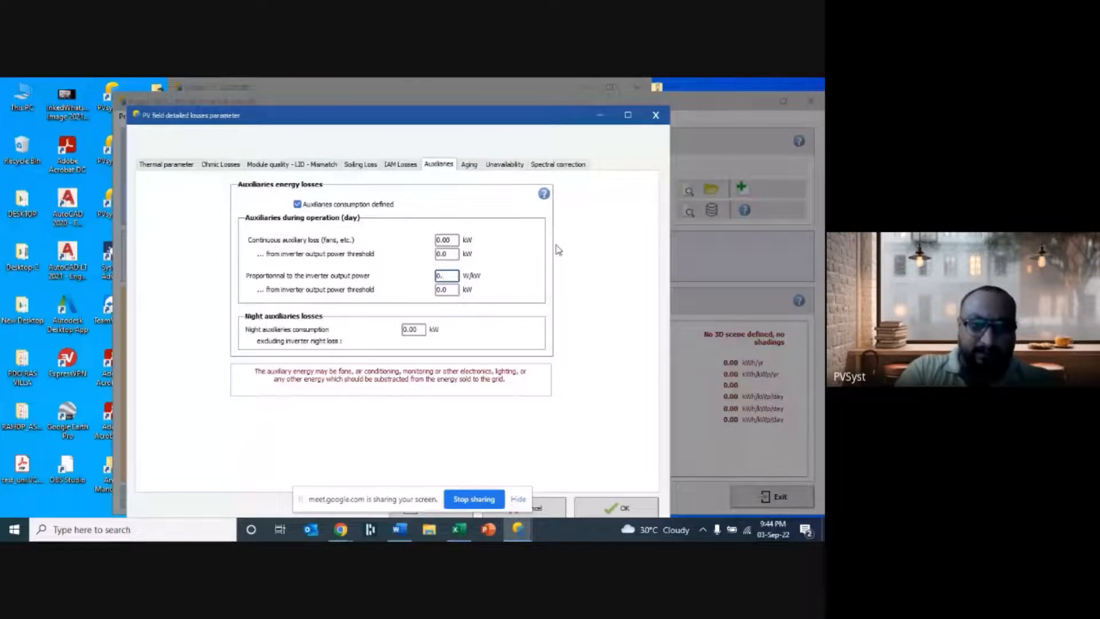
{"action": "type", "text": "5"}
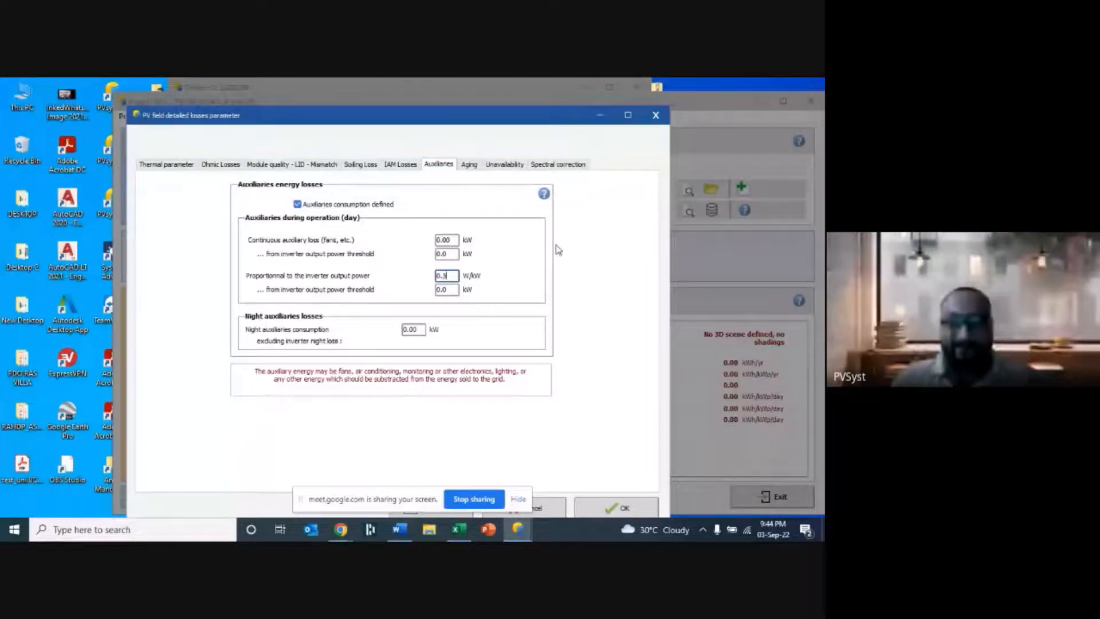
{"action": "left_click", "coordinate": [446, 275]}
{"action": "type", "text": "0"}
{"action": "left_click", "coordinate": [449, 272]}
{"action": "key", "text": "BackSpace"}
{"action": "key", "text": "BackSpace"}
{"action": "type", "text": "1"}
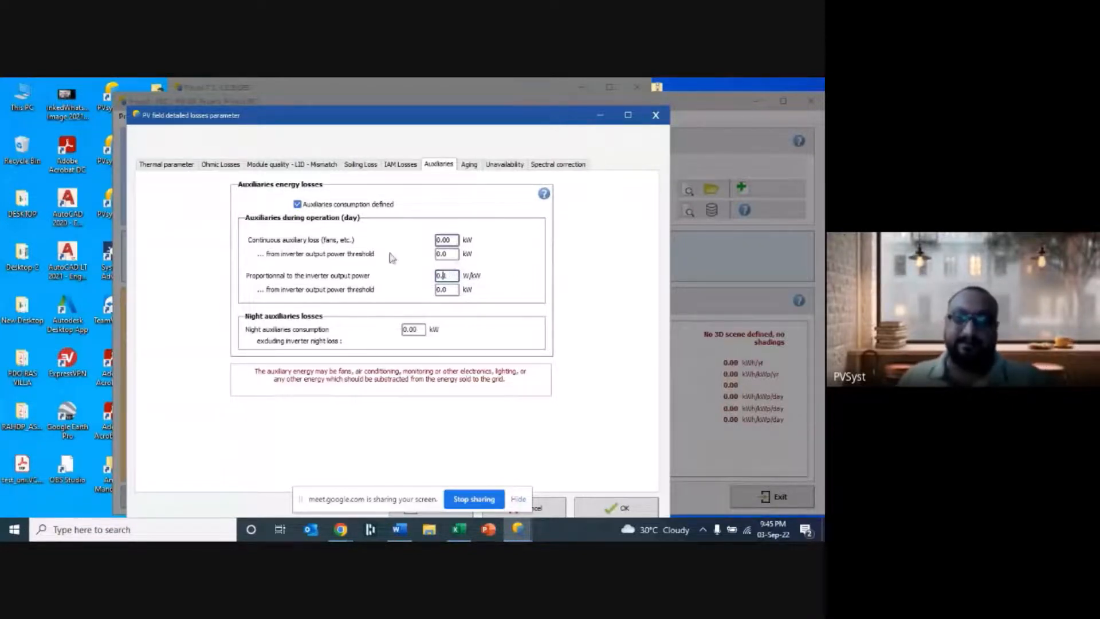
- Include module aging degradation in the simulation and set the simulated year to 1
{"action": "left_click", "coordinate": [470, 165]}
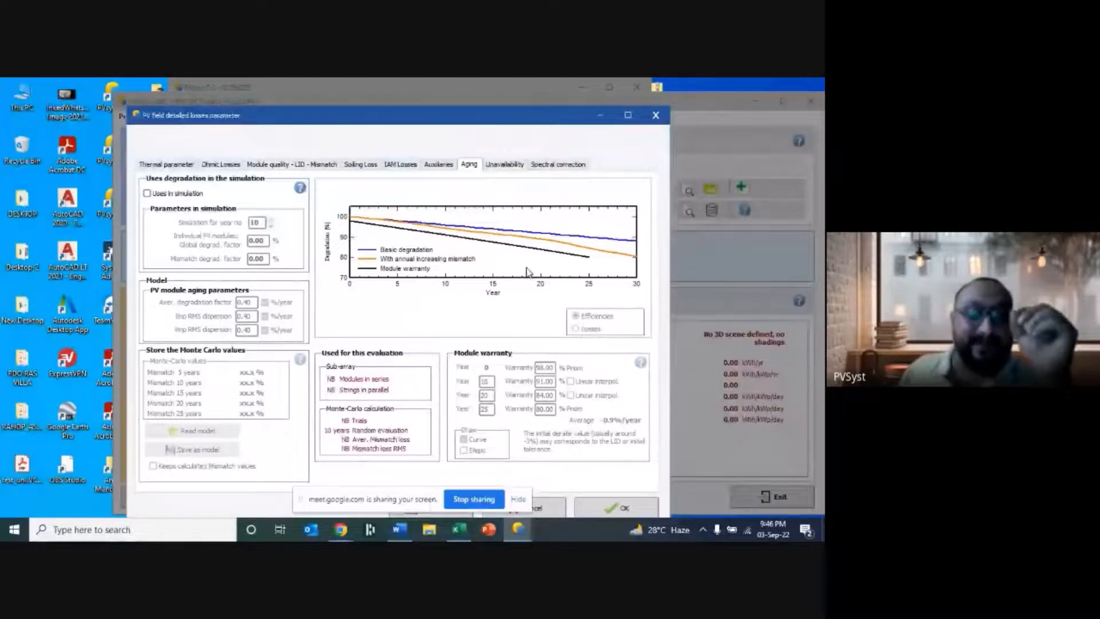
{"action": "left_click", "coordinate": [148, 193]}
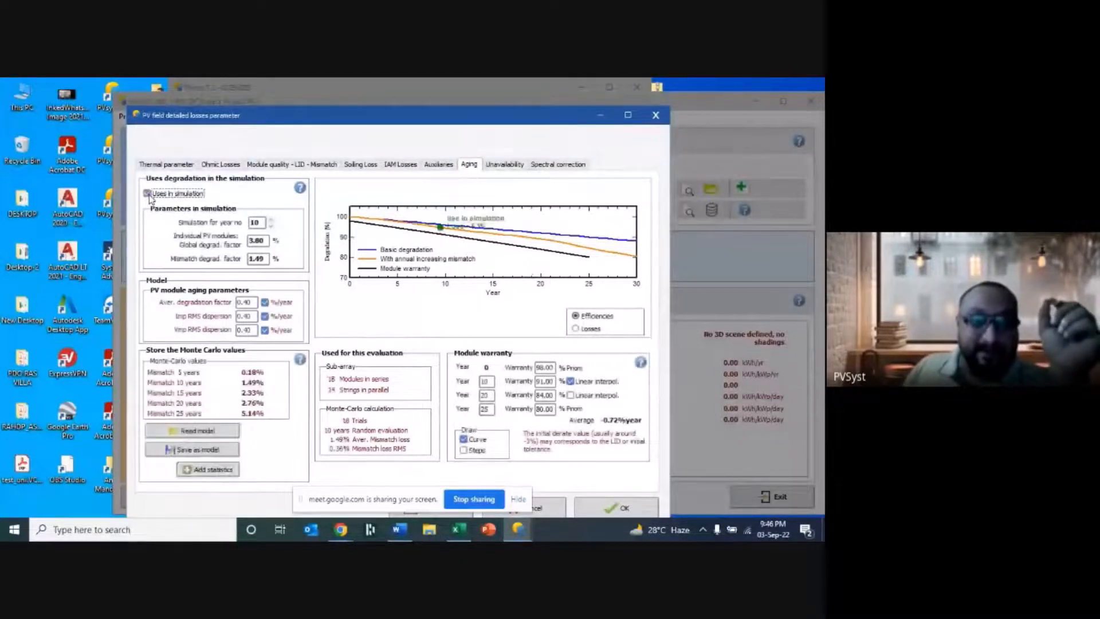
{"action": "left_click", "coordinate": [269, 223]}
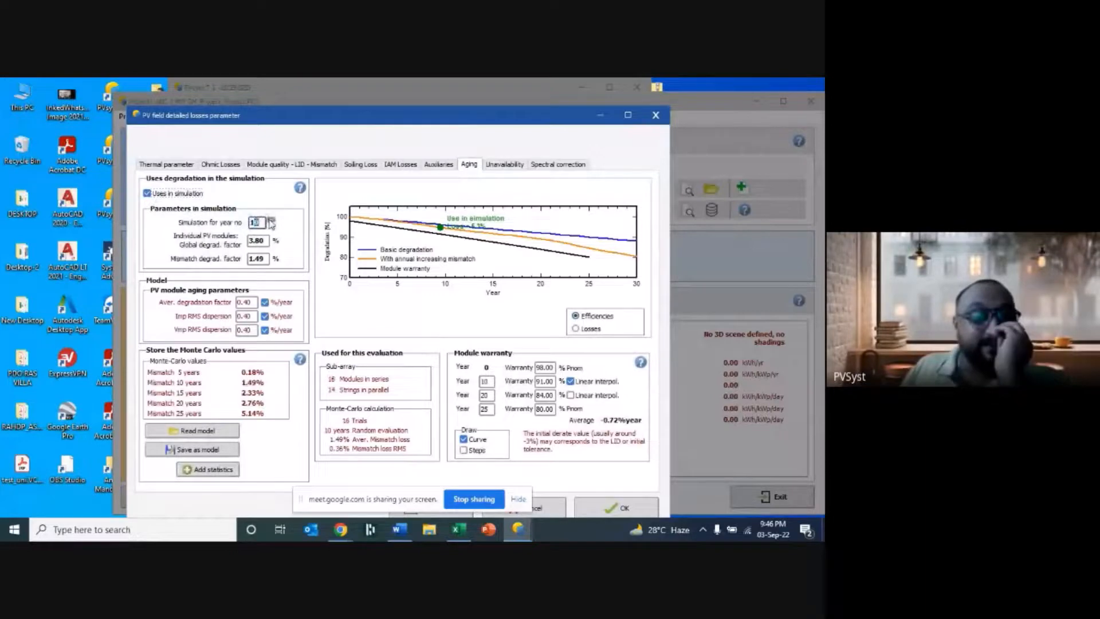
{"action": "key", "text": "BackSpace"}
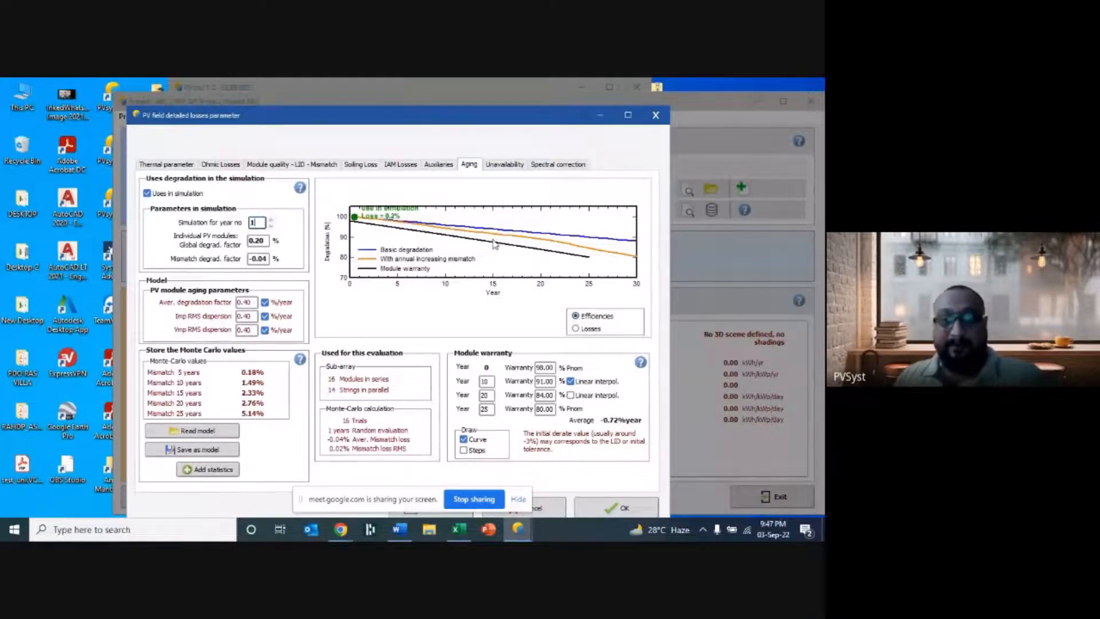
{"action": "left_click", "coordinate": [265, 242]}
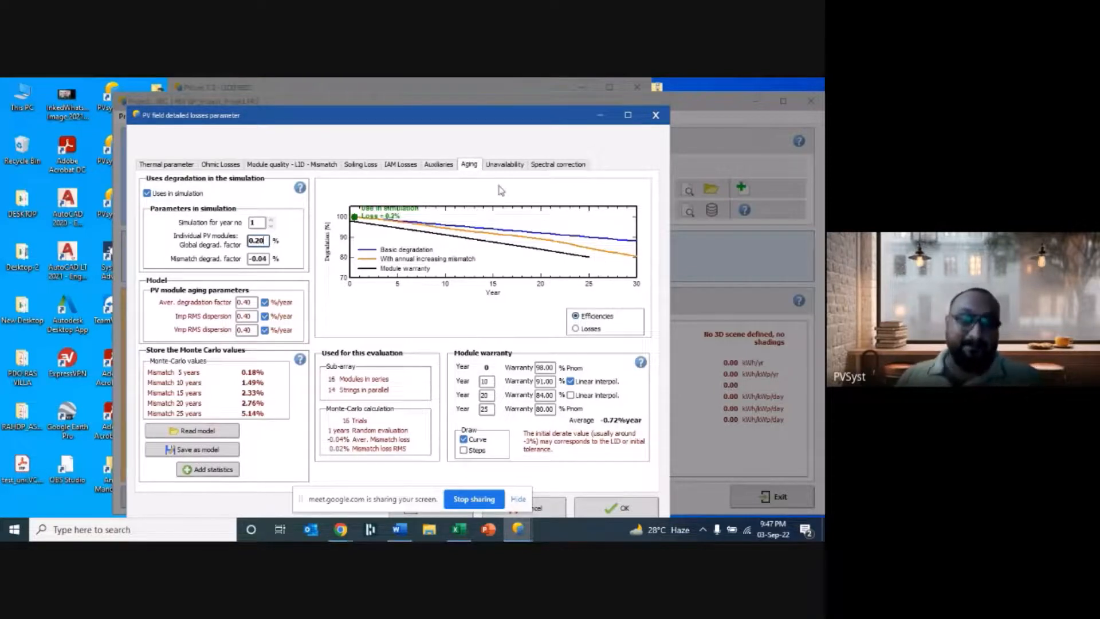
- Set the system's unavailability time fraction to 1 %
{"action": "left_click", "coordinate": [505, 167]}
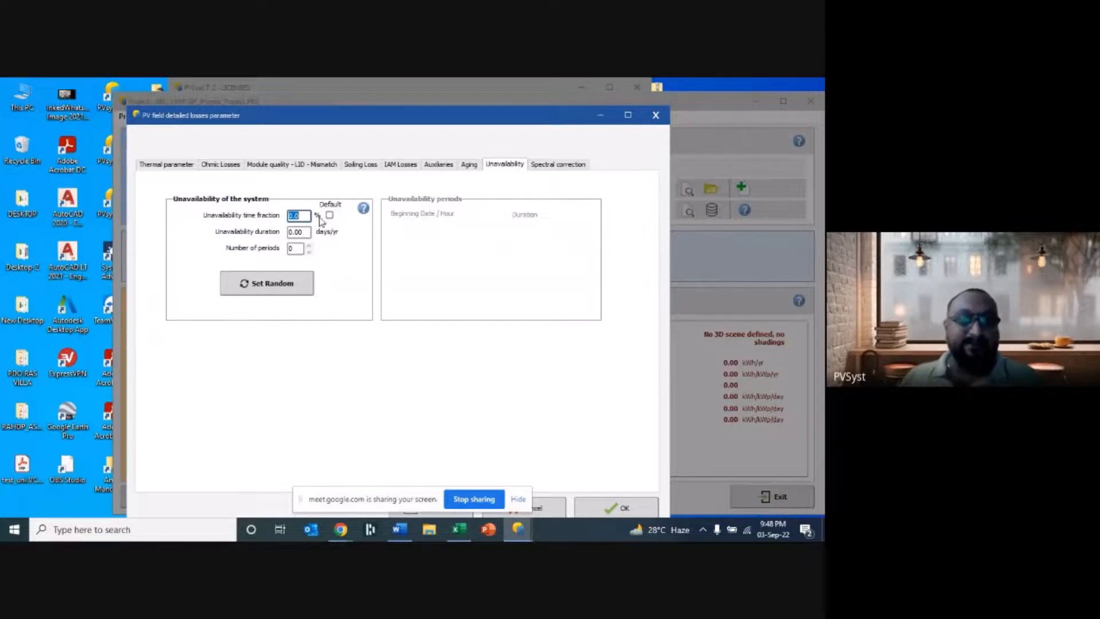
{"action": "type", "text": "1"}
{"action": "key", "text": "Return"}
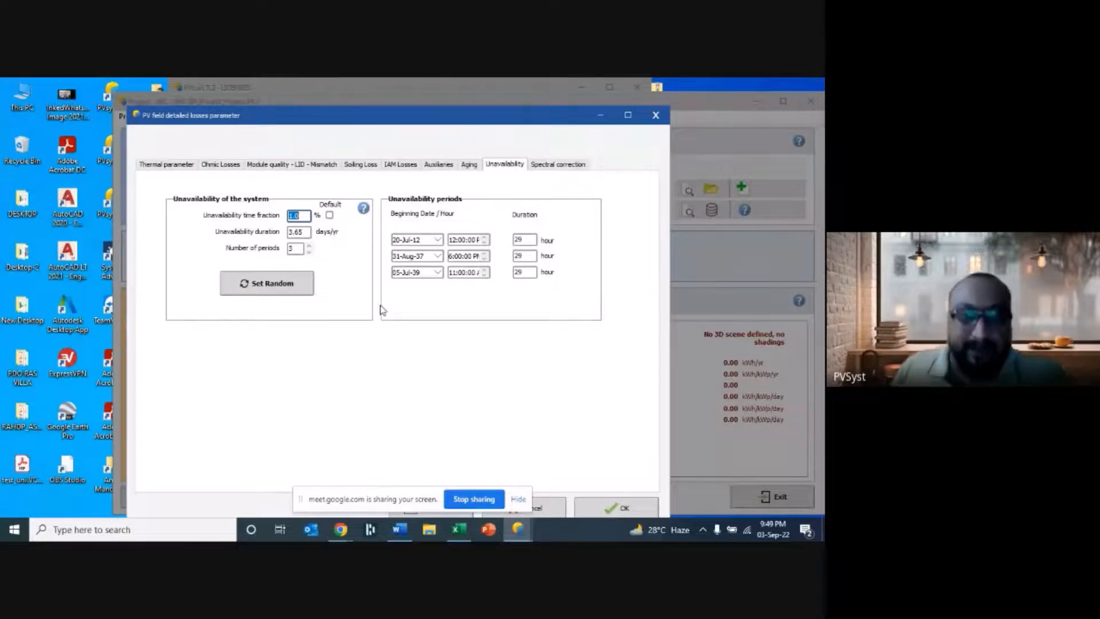
- Enable spectral correction in the simulation, with coefficients according to the PV module technology
{"action": "left_click", "coordinate": [560, 167]}
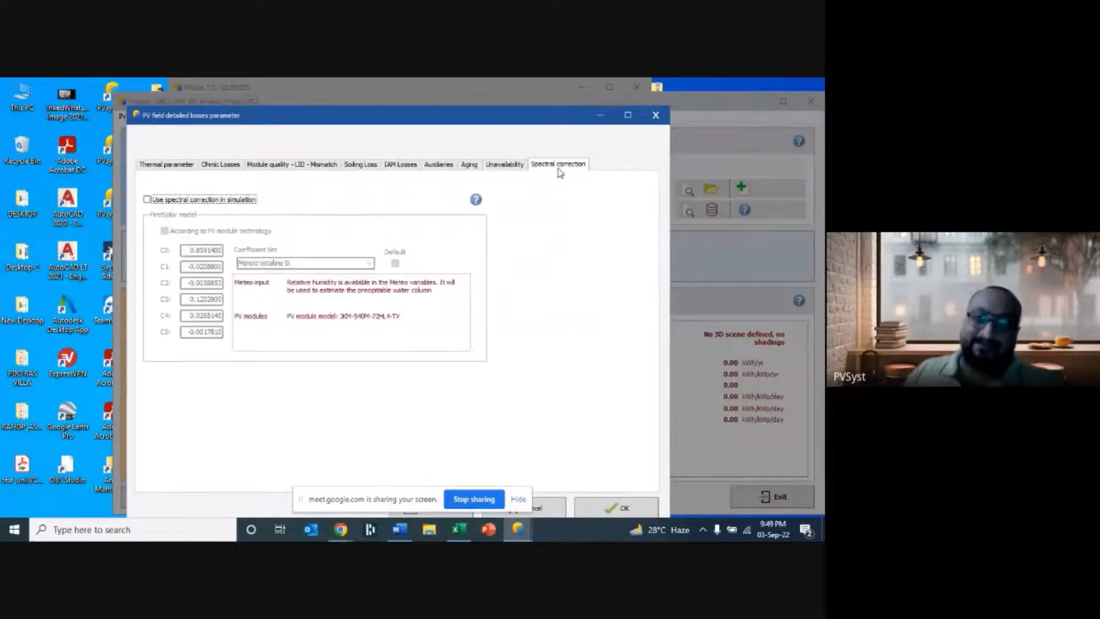
{"action": "left_click", "coordinate": [147, 199]}
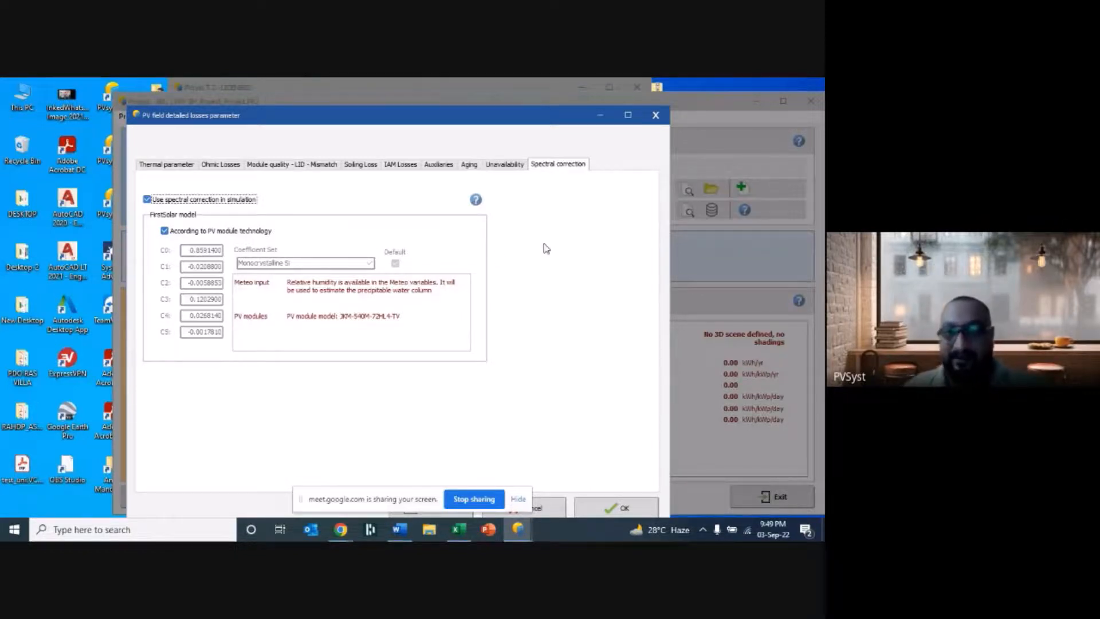
- View the array losses graph, close it and accept the detailed losses parameters
{"action": "left_click", "coordinate": [518, 499]}
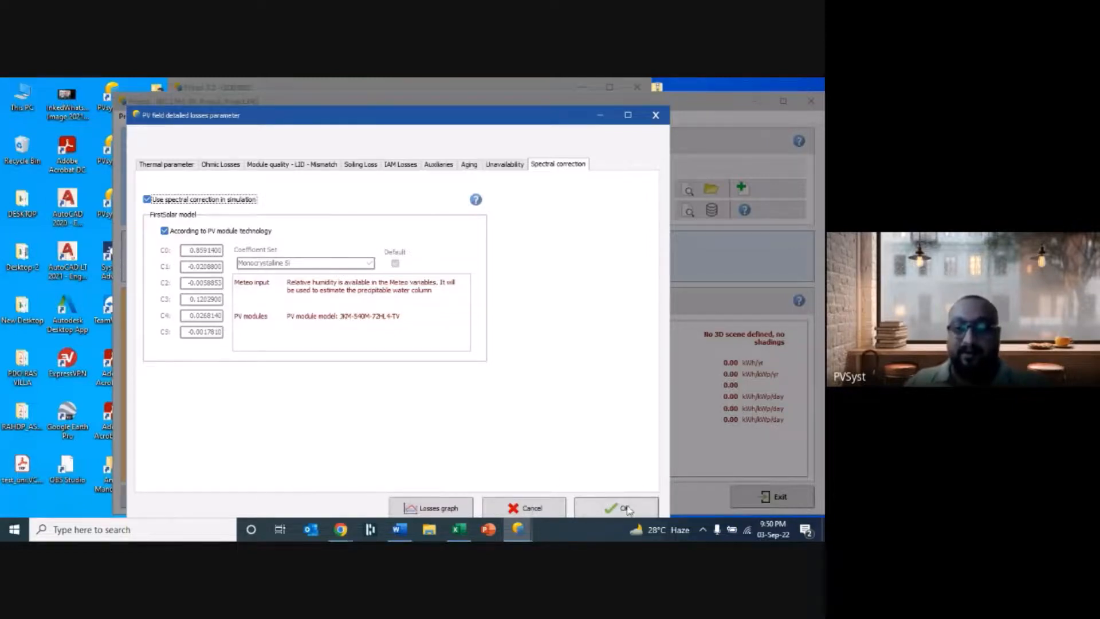
{"action": "left_click", "coordinate": [430, 508]}
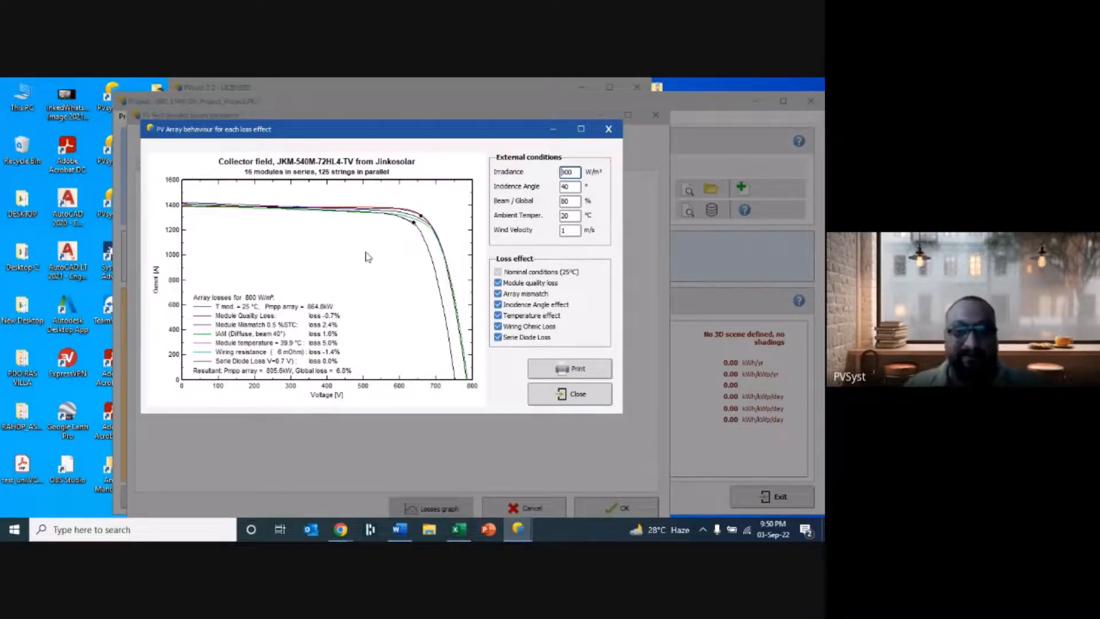
{"action": "left_click", "coordinate": [568, 397]}
{"action": "left_click", "coordinate": [631, 507]}
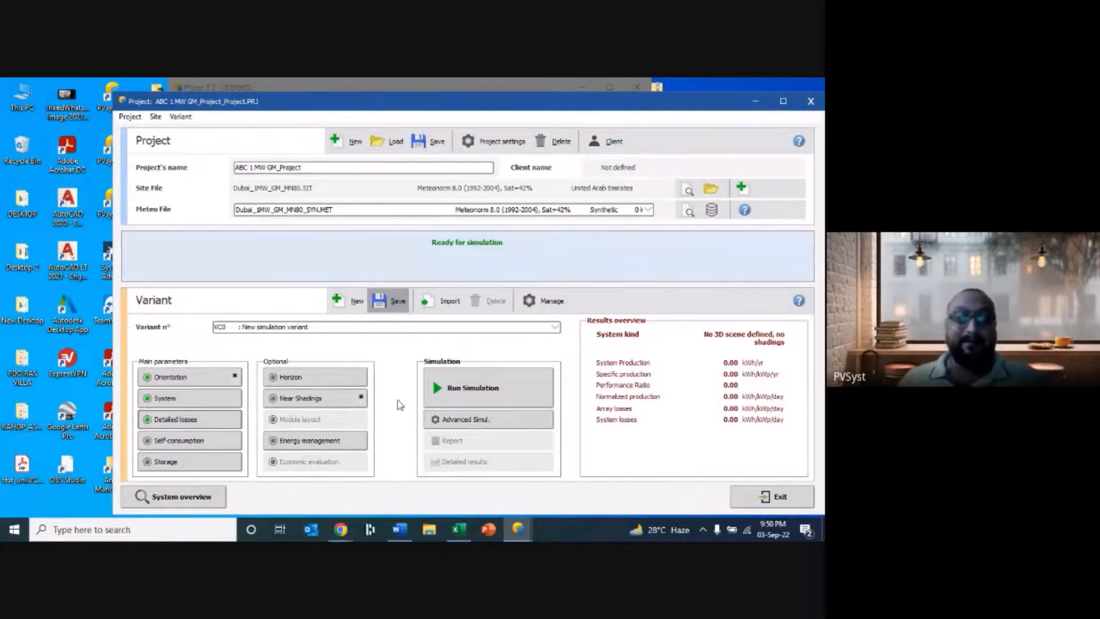
- Open the 3D shading scene construction from the variant's near shadings definition
{"action": "left_click", "coordinate": [320, 403]}
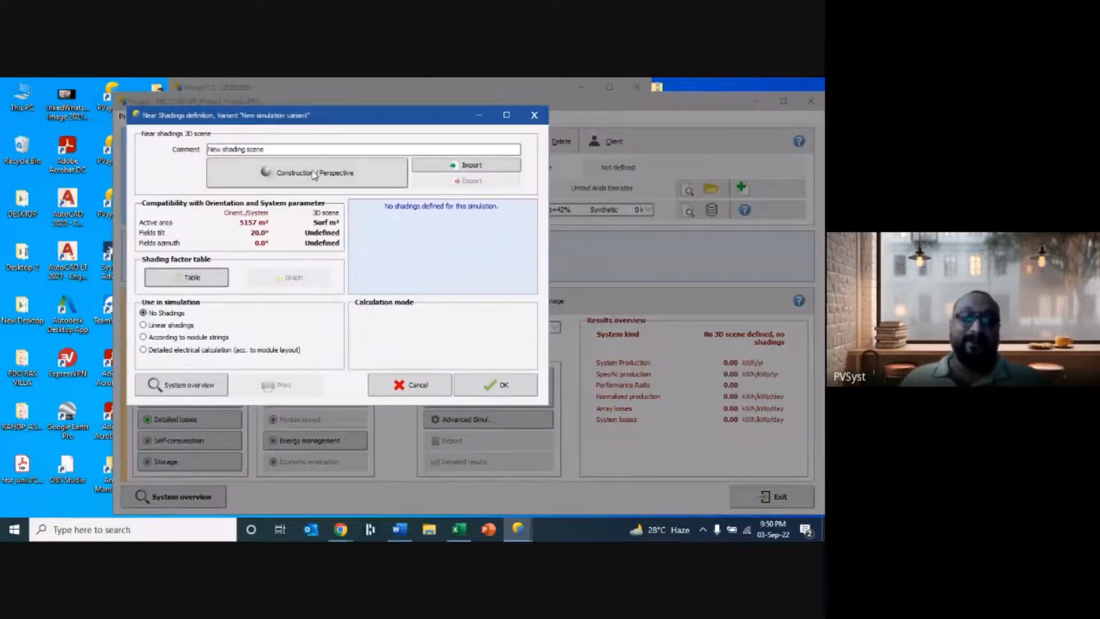
{"action": "left_click", "coordinate": [314, 174]}
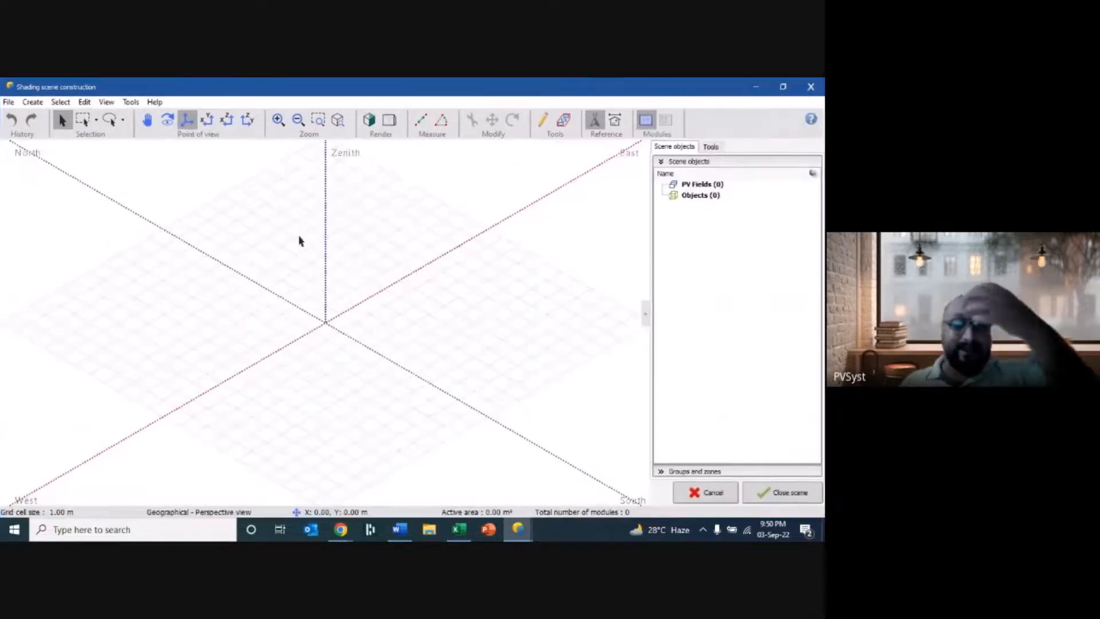
- Switch to the HelioScope design in Chrome and view its detailed layout with the module rows and dimensions
{"action": "mouse_move", "coordinate": [341, 529]}
{"action": "left_click", "coordinate": [297, 471]}
{"action": "scroll", "coordinate": [493, 310], "scroll_direction": "down", "scroll_amount": 2}
{"action": "scroll", "coordinate": [497, 315], "scroll_direction": "down", "scroll_amount": 5}
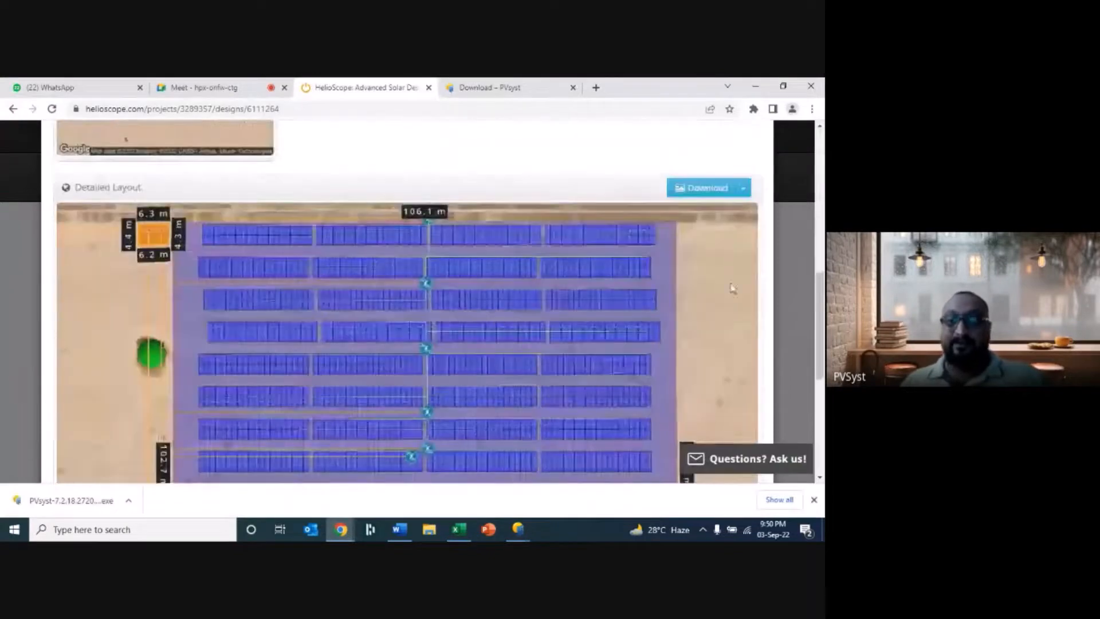
- Download the detailed layout image from HelioScope and save it on the Desktop as a JPEG named 1mW_GM_Overlay
{"action": "scroll", "coordinate": [523, 332], "scroll_direction": "down", "scroll_amount": 3}
{"action": "scroll", "coordinate": [507, 323], "scroll_direction": "up", "scroll_amount": 3}
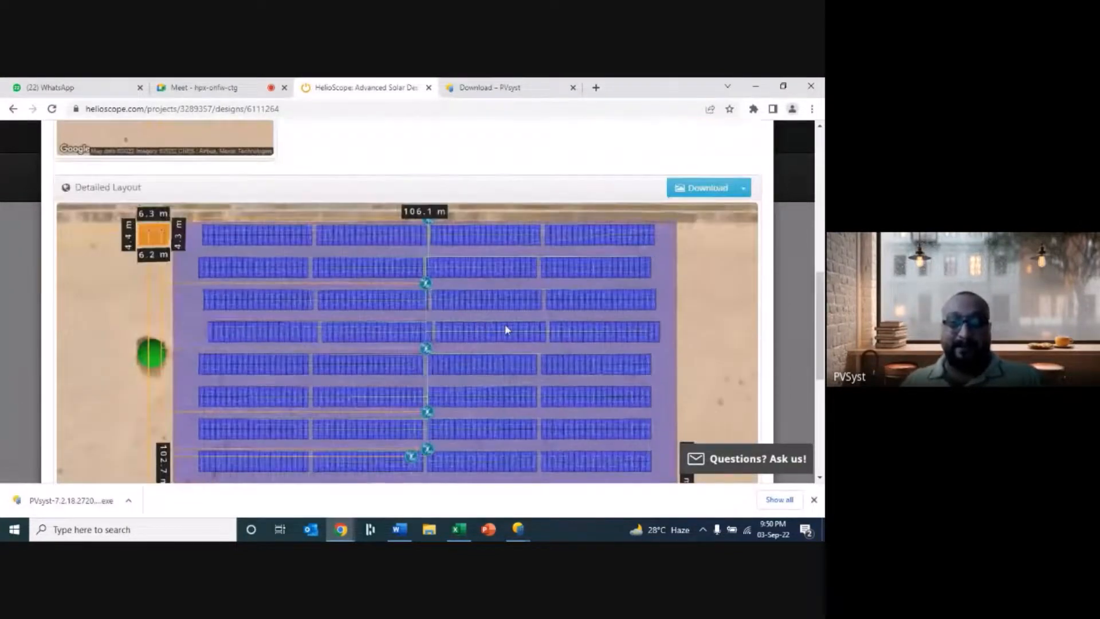
{"action": "left_click", "coordinate": [704, 190]}
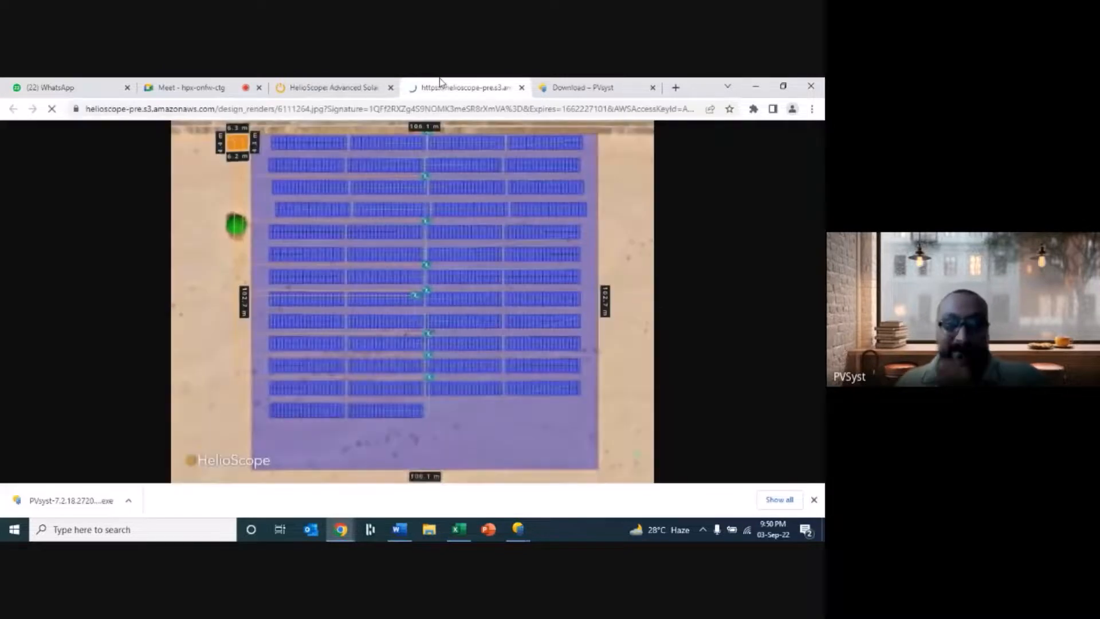
{"action": "right_click", "coordinate": [463, 191]}
{"action": "left_click", "coordinate": [487, 213]}
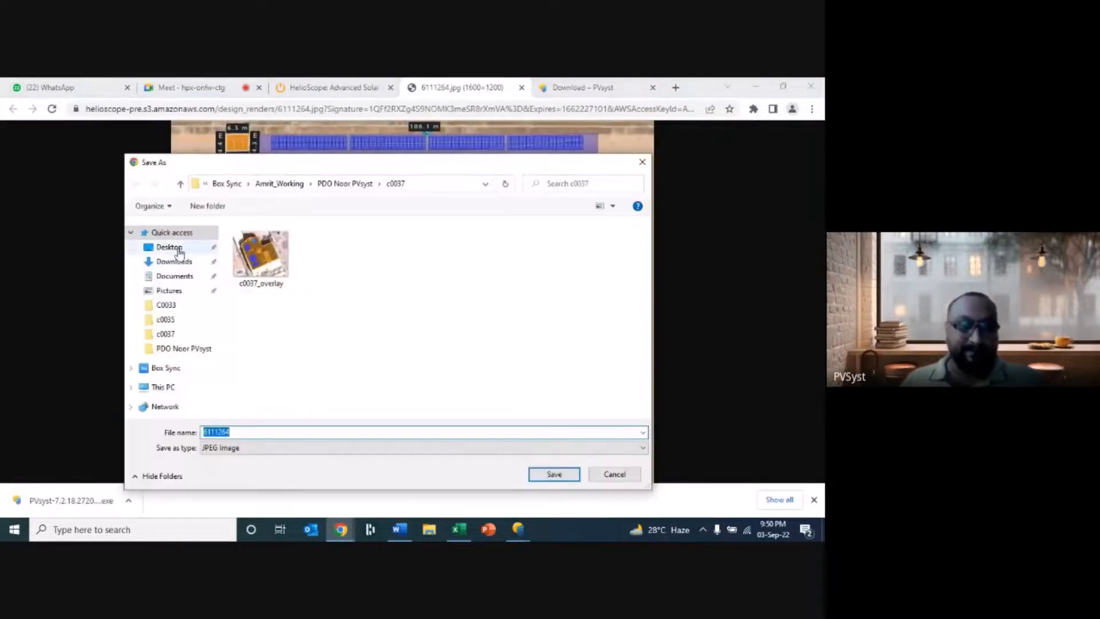
{"action": "left_click", "coordinate": [175, 247]}
{"action": "type", "text": "1mW_"}
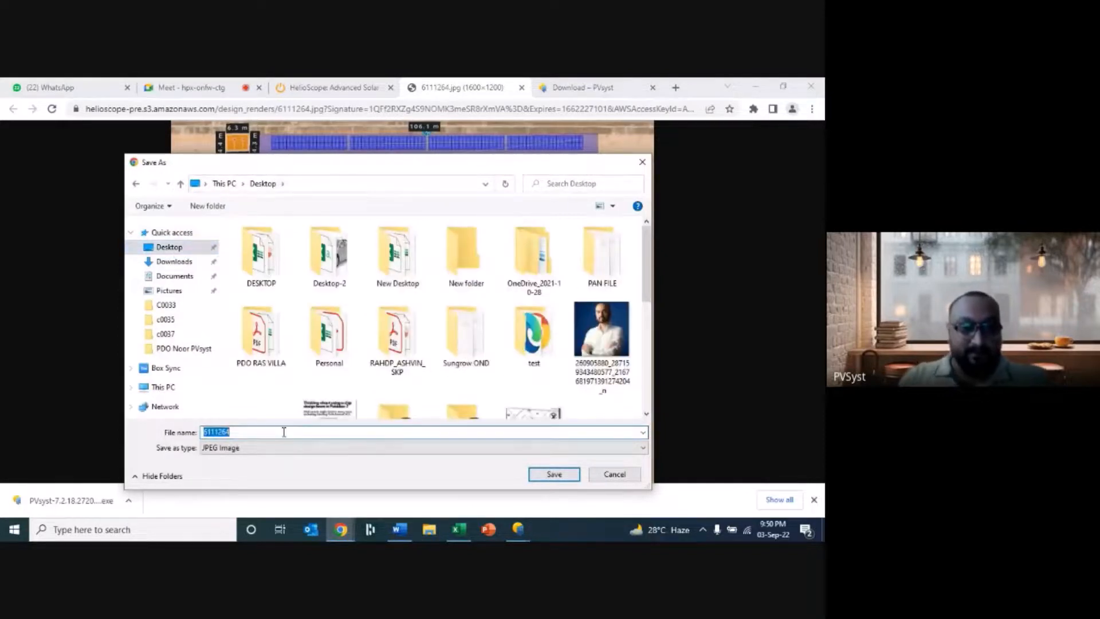
{"action": "type", "text": "GM_Ov"}
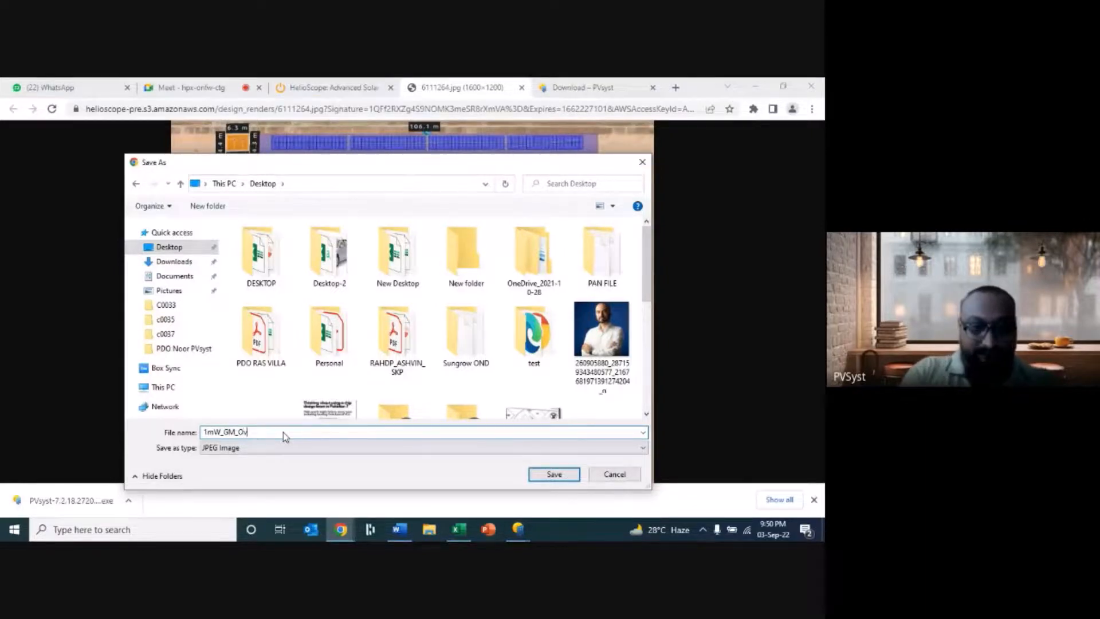
{"action": "type", "text": "erlay"}
{"action": "key", "text": "Return"}
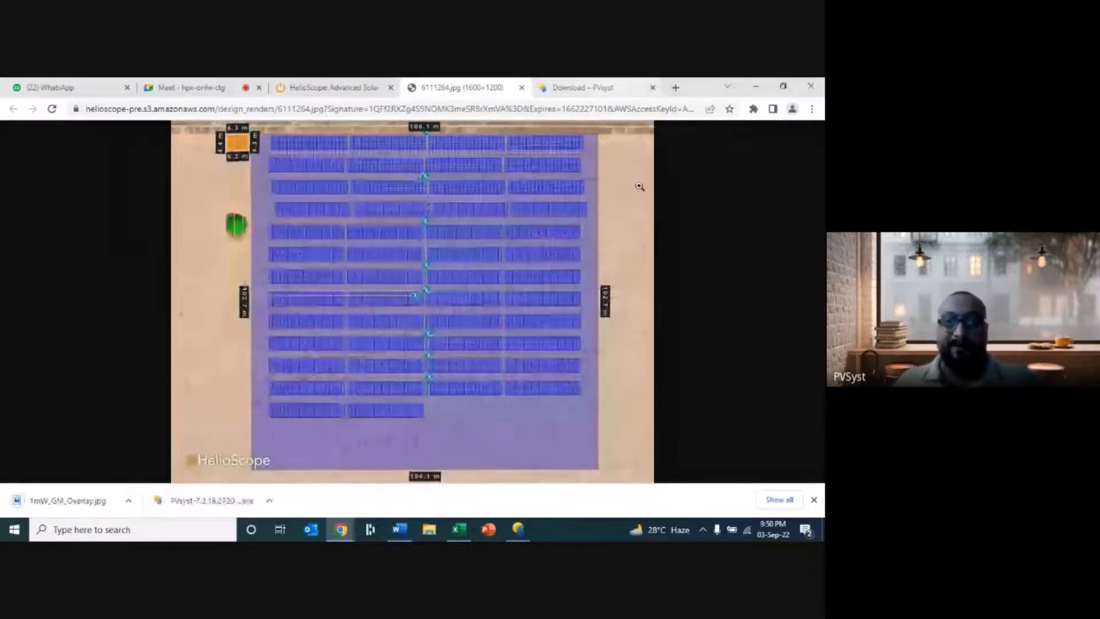
- Switch to the PVsyst shading scene and import the 1mW_GM_Overlay picture from the Desktop as a ground image
{"action": "left_click", "coordinate": [517, 529]}
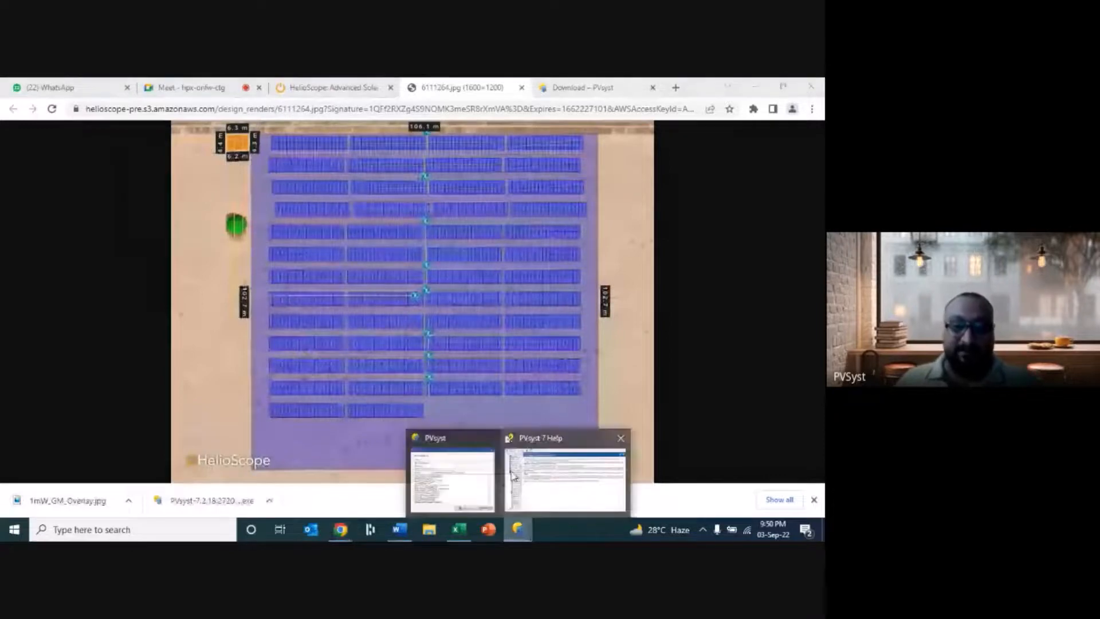
{"action": "left_click", "coordinate": [451, 486]}
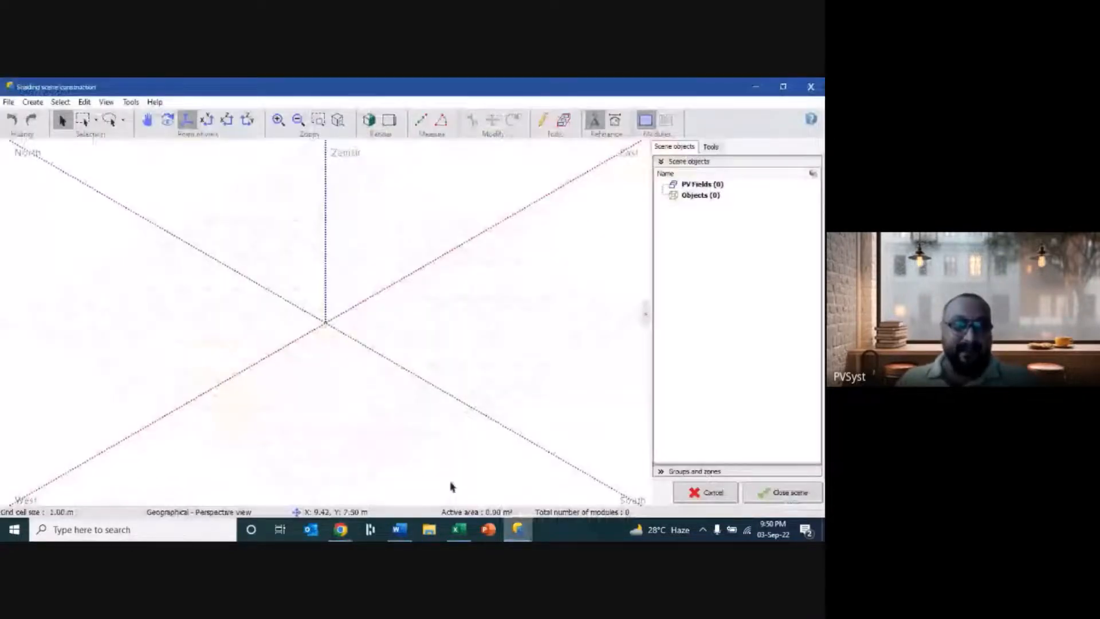
{"action": "left_click", "coordinate": [9, 102]}
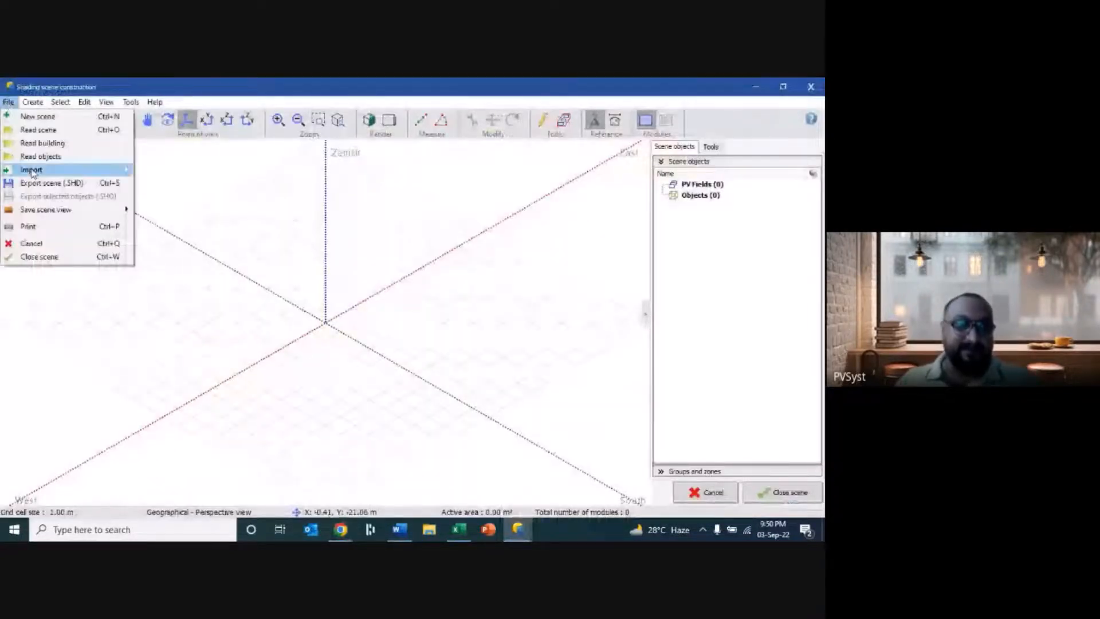
{"action": "mouse_move", "coordinate": [35, 170]}
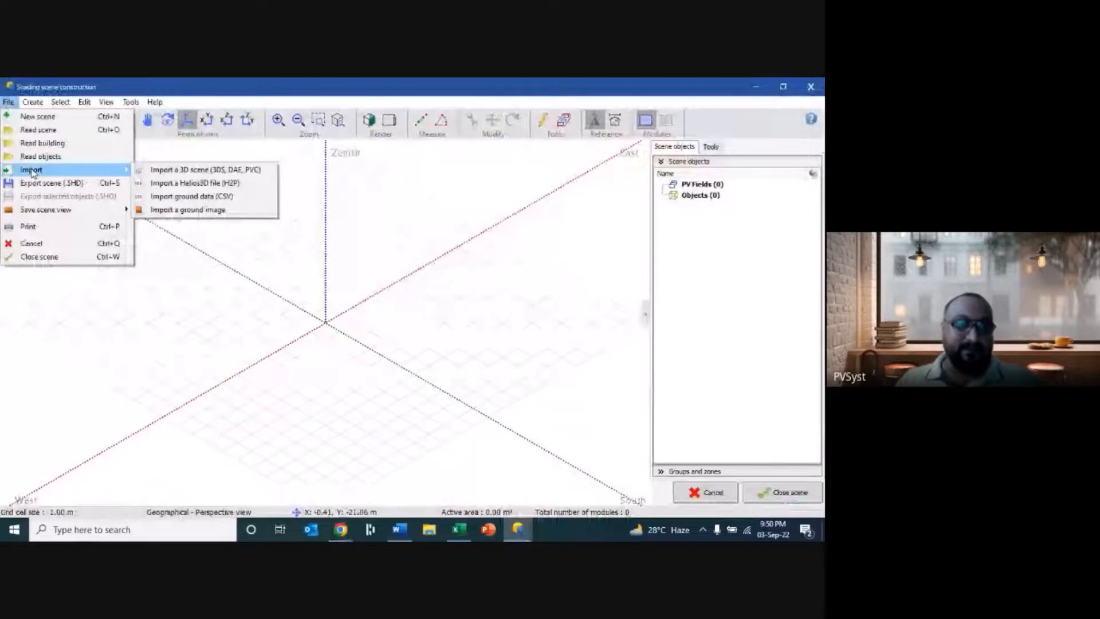
{"action": "left_click", "coordinate": [191, 209]}
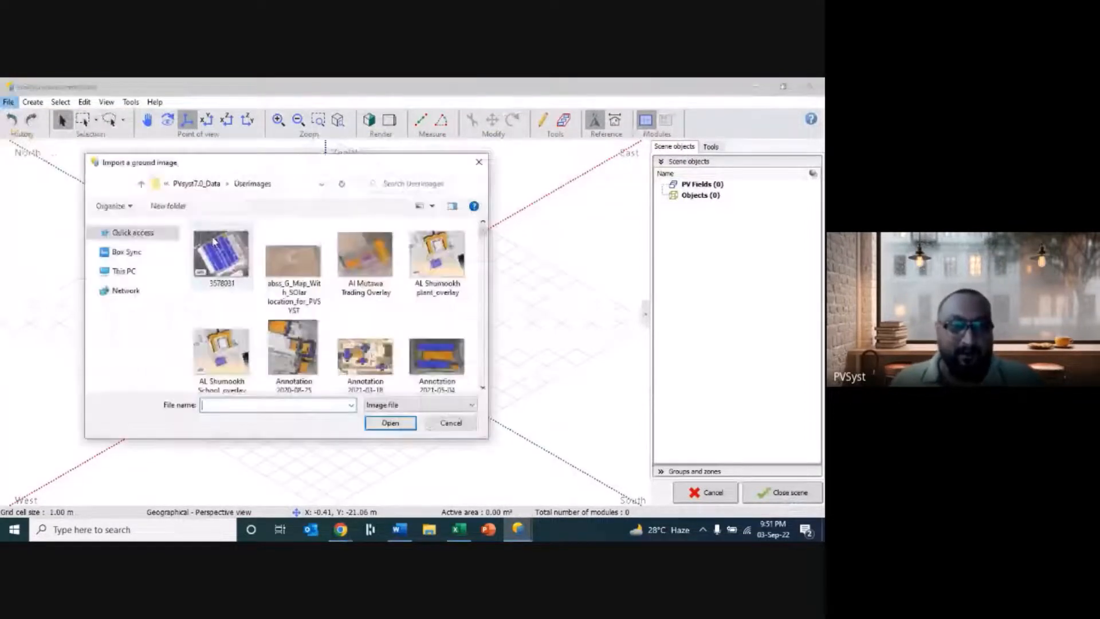
{"action": "left_click", "coordinate": [130, 246]}
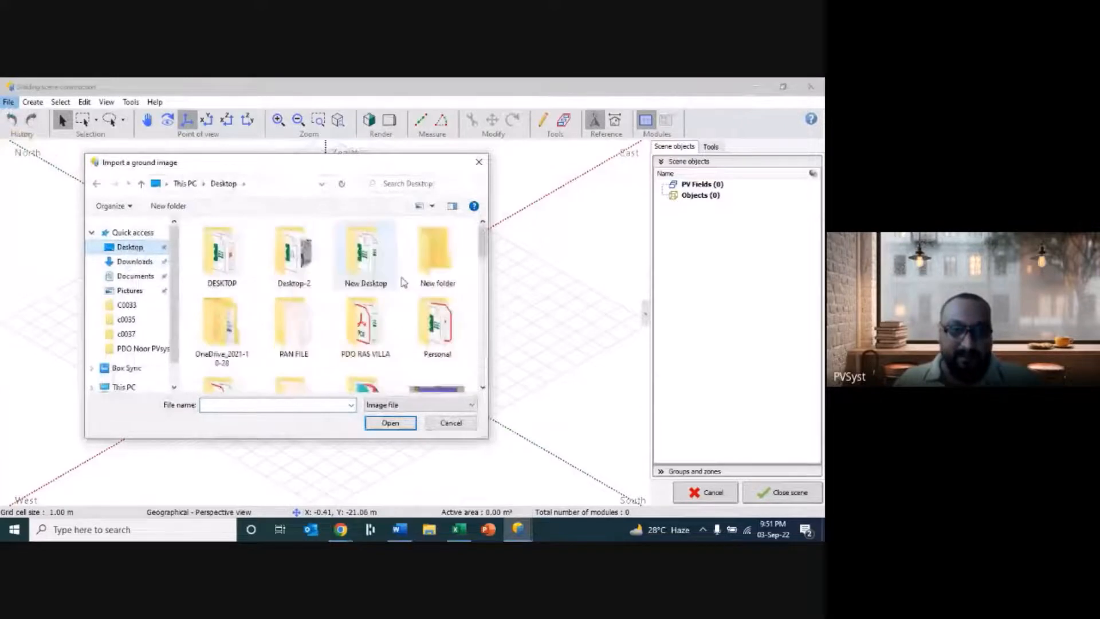
{"action": "scroll", "coordinate": [404, 281], "scroll_direction": "down", "scroll_amount": 1}
{"action": "double_click", "coordinate": [432, 349]}
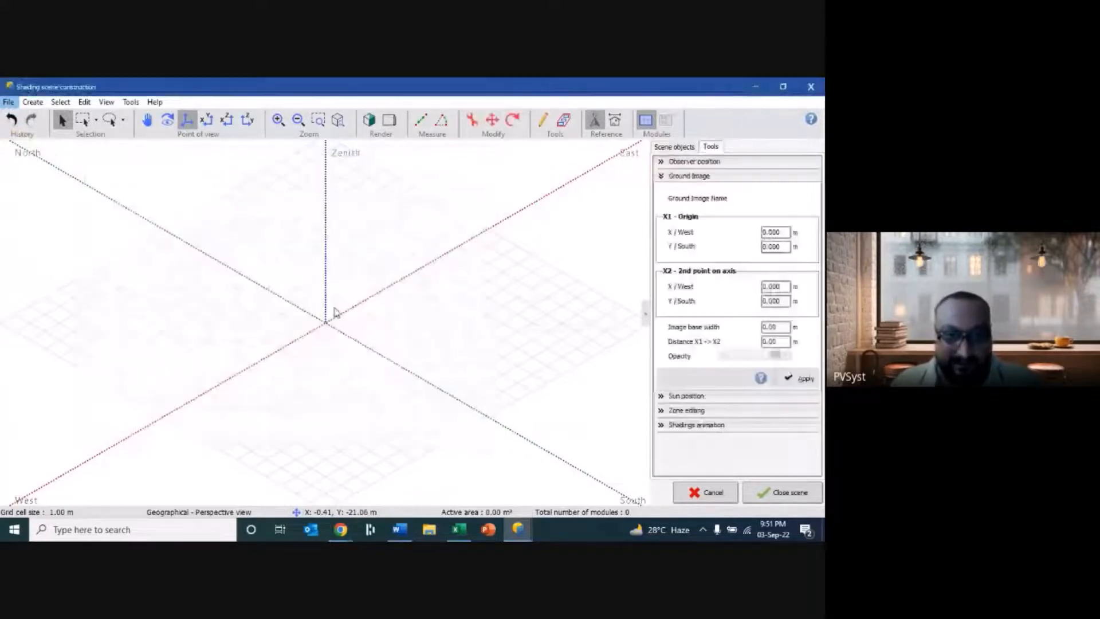
- In the top view, measure the upper edge of the orange building, the one labelled 6.3 m on the ground image
{"action": "left_click", "coordinate": [207, 121]}
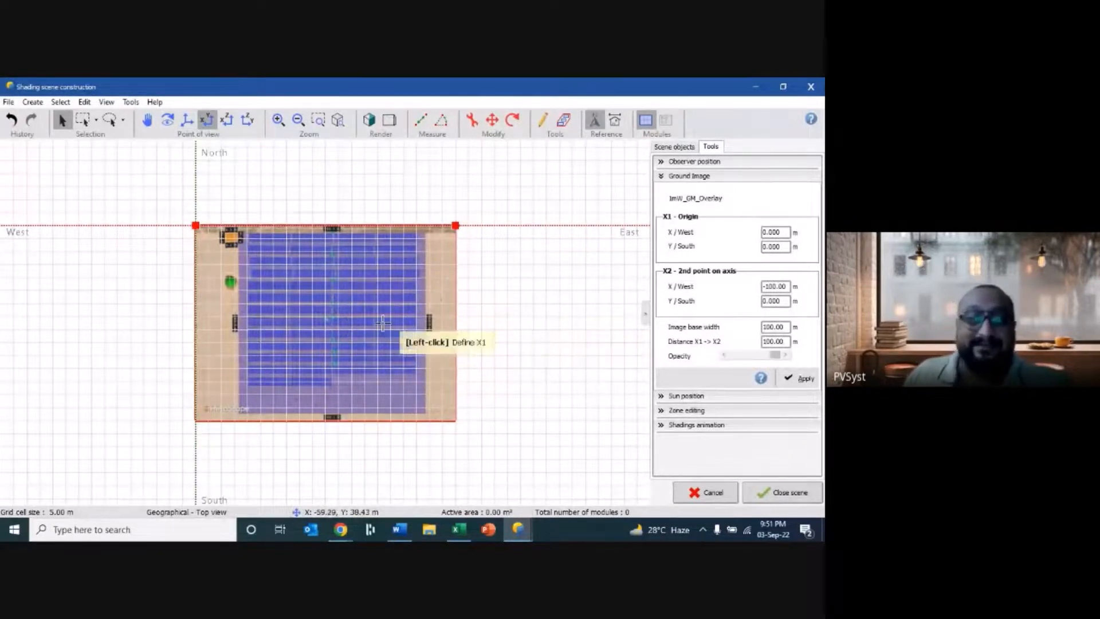
{"action": "scroll", "coordinate": [421, 326], "scroll_direction": "up", "scroll_amount": 3}
{"action": "scroll", "coordinate": [419, 328], "scroll_direction": "down", "scroll_amount": 2}
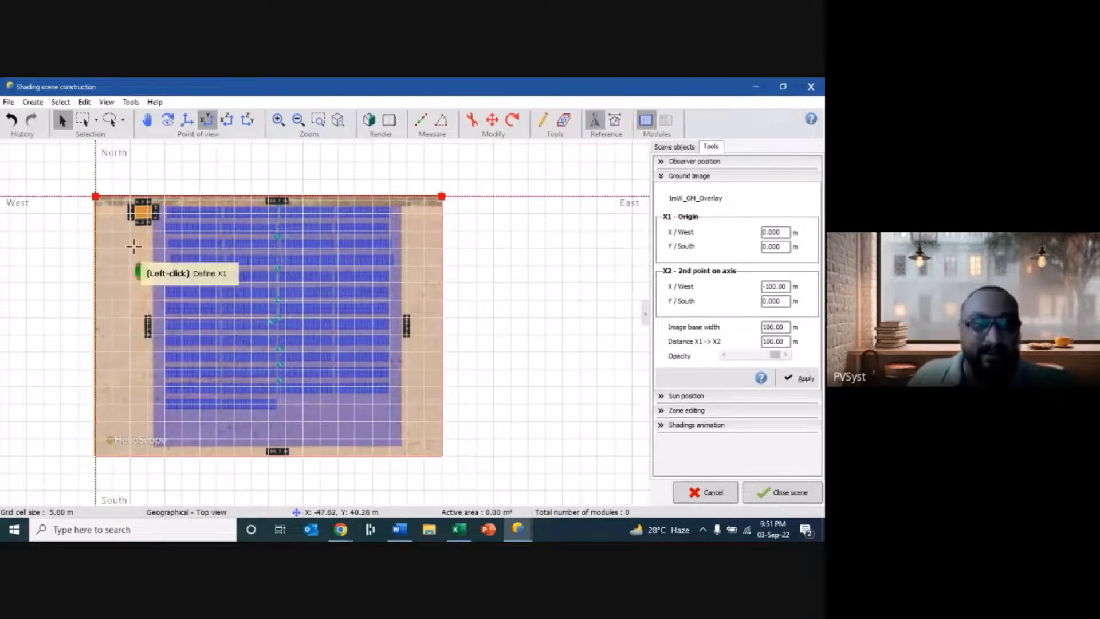
{"action": "scroll", "coordinate": [137, 244], "scroll_direction": "up", "scroll_amount": 3}
{"action": "scroll", "coordinate": [172, 258], "scroll_direction": "down", "scroll_amount": 1}
{"action": "scroll", "coordinate": [247, 240], "scroll_direction": "up", "scroll_amount": 5}
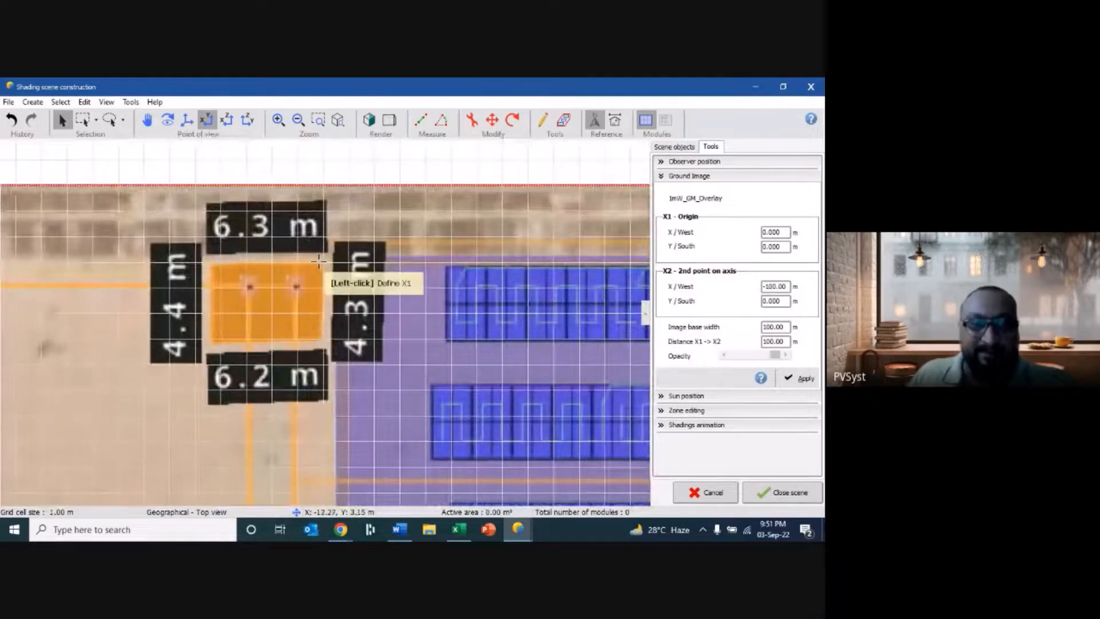
{"action": "left_click", "coordinate": [421, 119]}
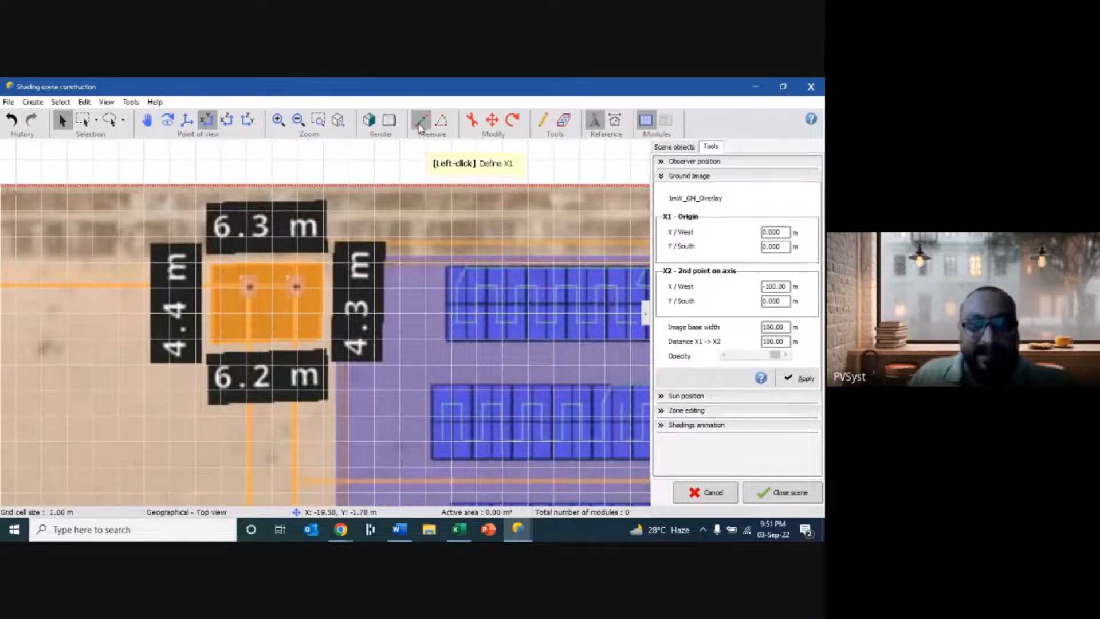
{"action": "scroll", "coordinate": [318, 265], "scroll_direction": "up", "scroll_amount": 3}
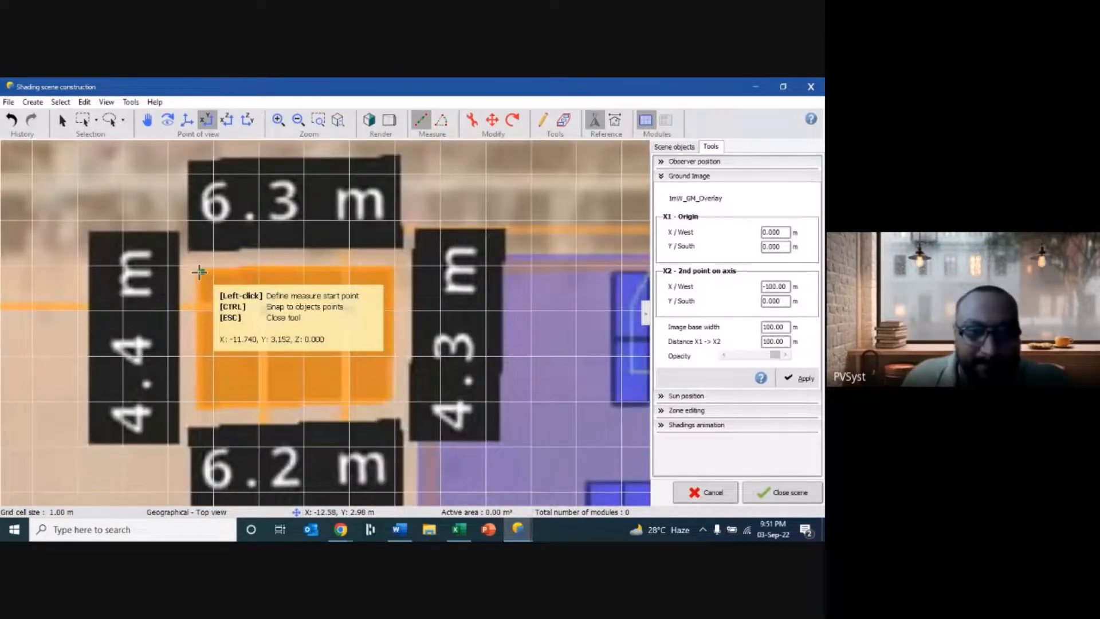
{"action": "left_click", "coordinate": [196, 267]}
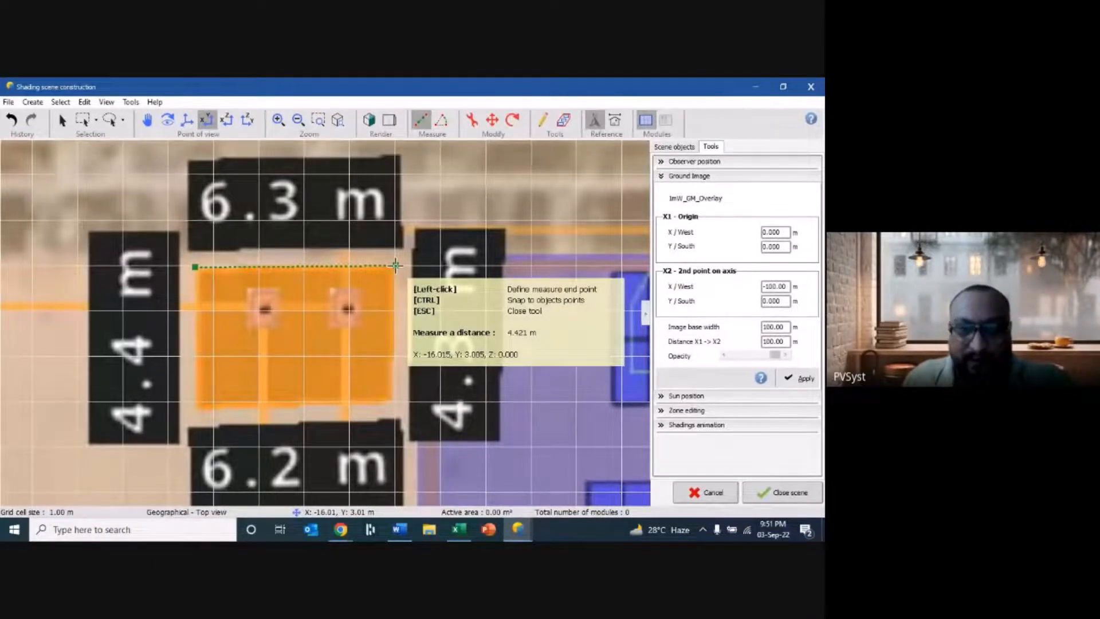
{"action": "left_click", "coordinate": [395, 265]}
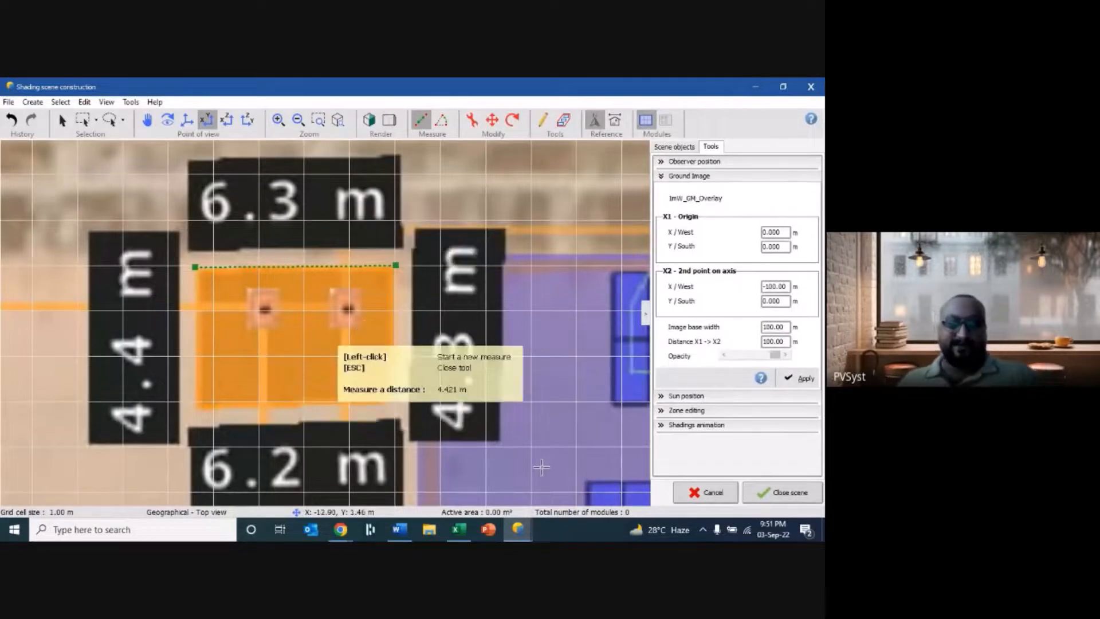
- In the Excel scale calculation, set the helio length in E13 to 6.3 and the pvsyst length in E14 to 4.4
{"action": "left_click", "coordinate": [460, 529]}
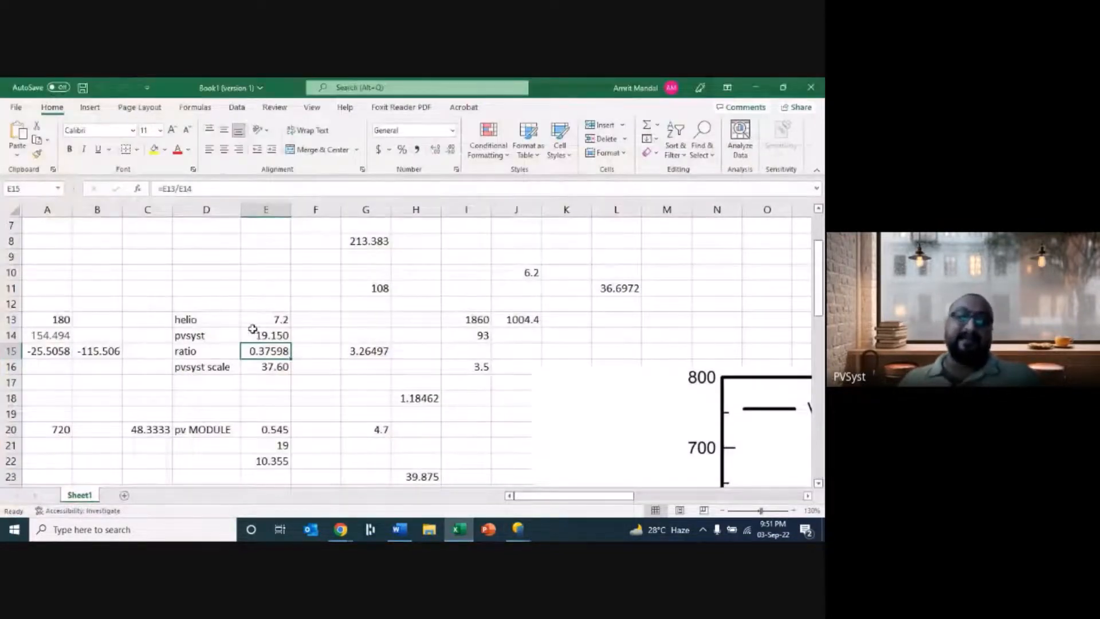
{"action": "left_click", "coordinate": [270, 317]}
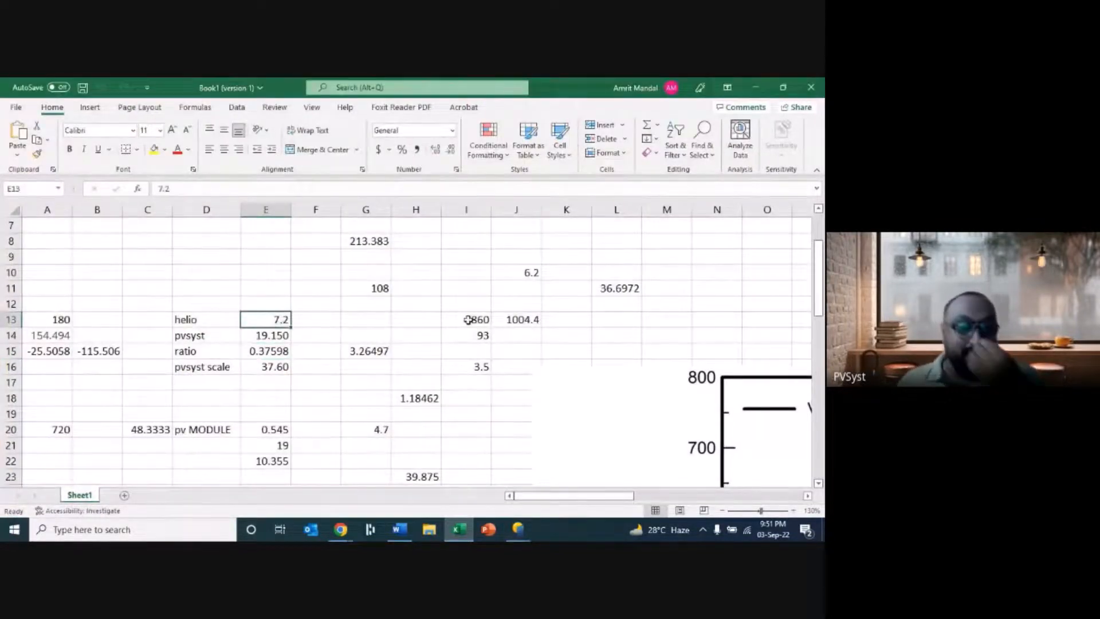
{"action": "type", "text": "44"}
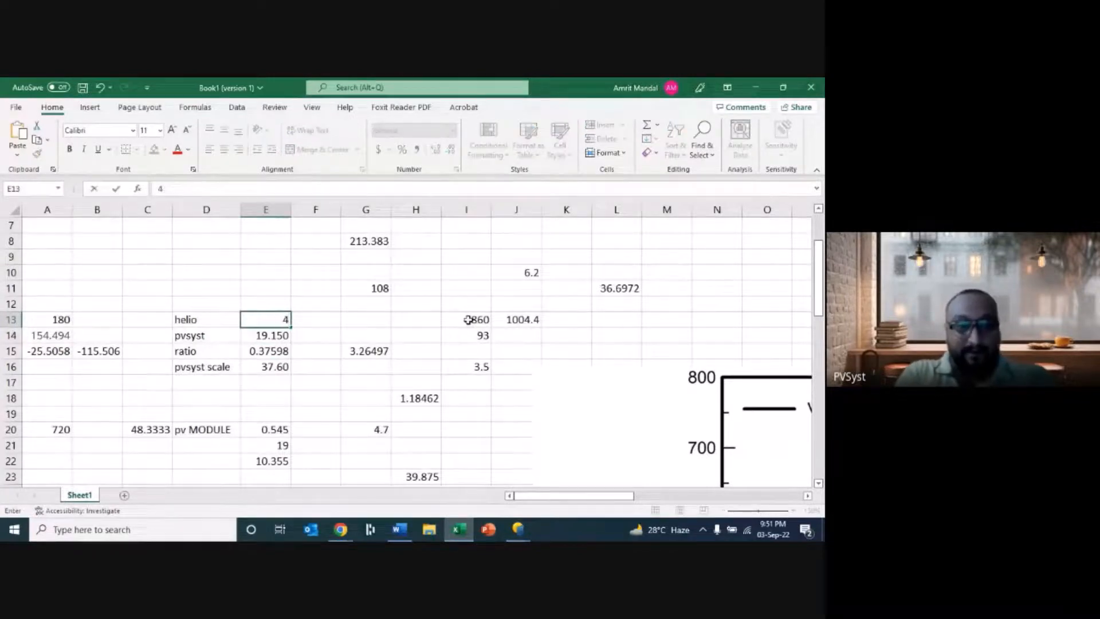
{"action": "key", "text": "Return"}
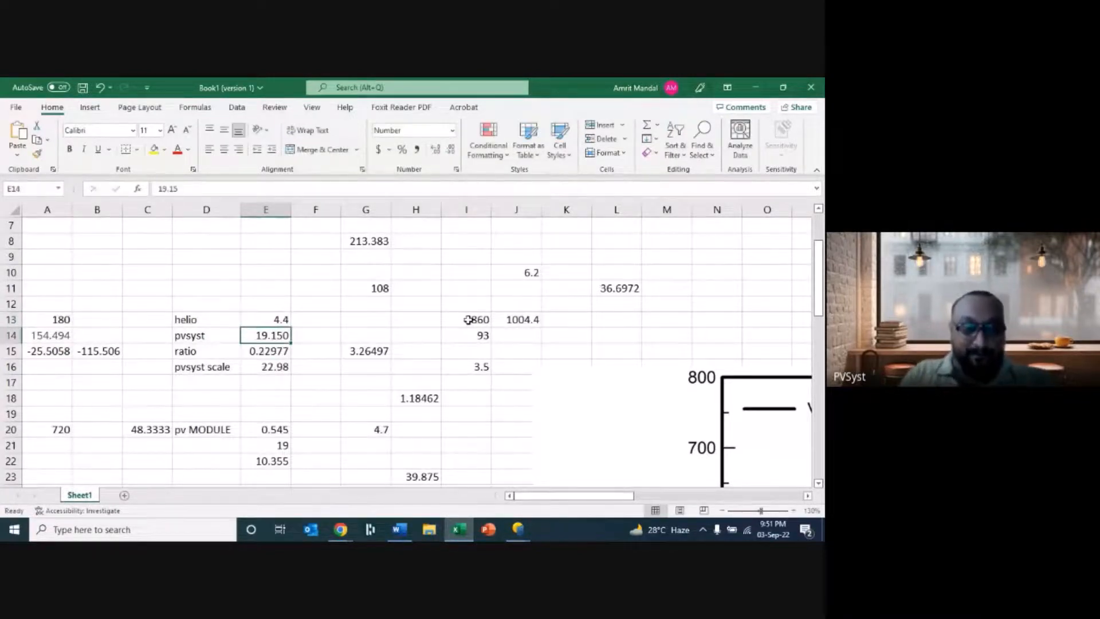
{"action": "type", "text": "6"}
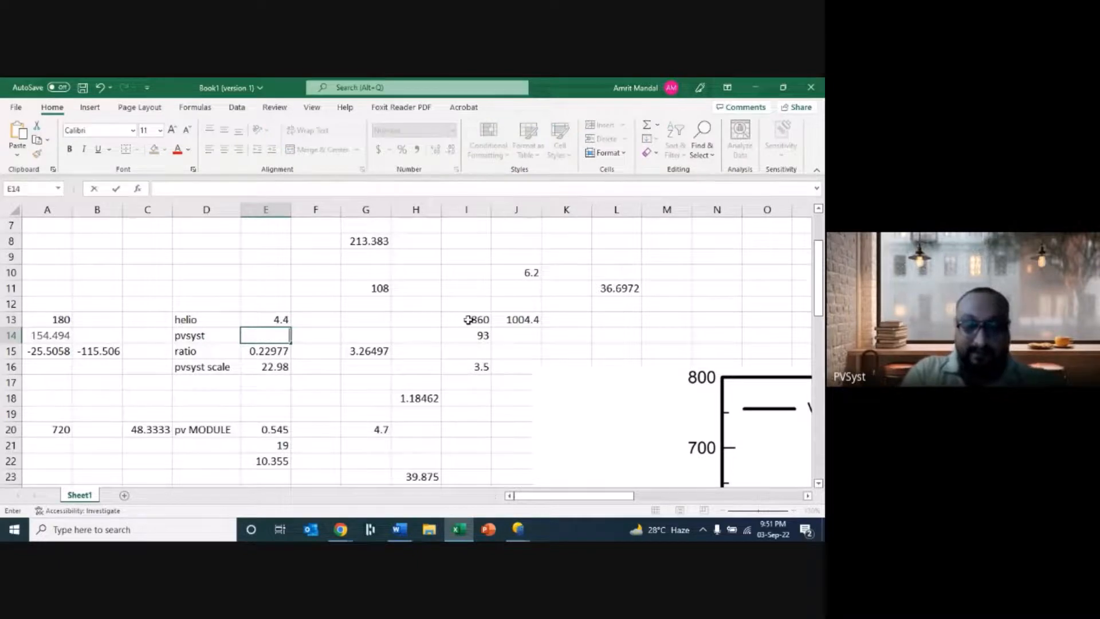
{"action": "key", "text": "Up"}
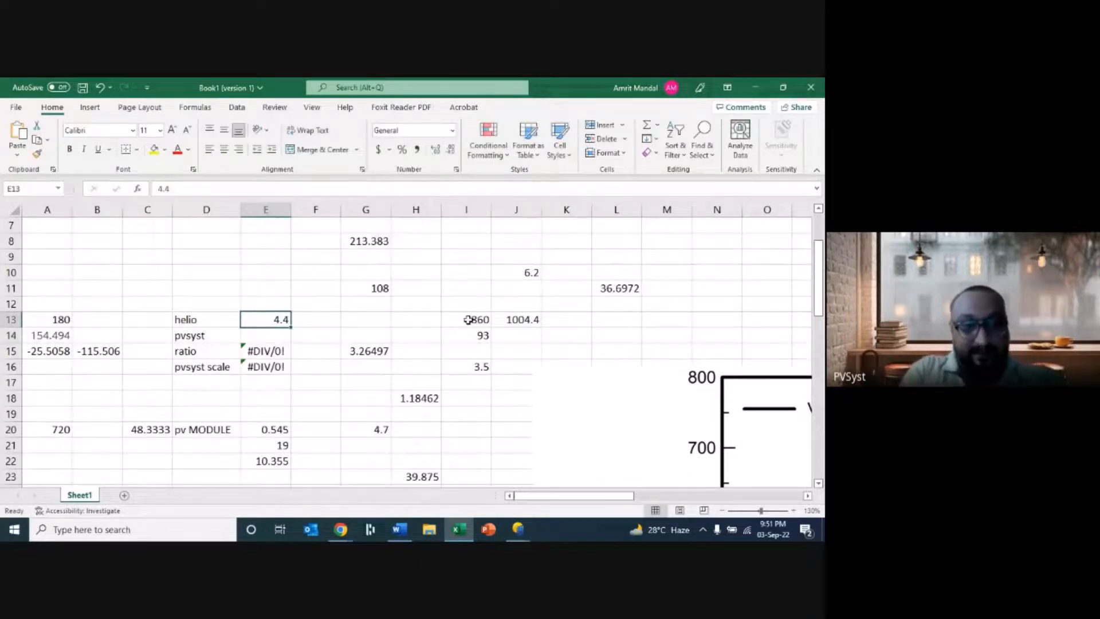
{"action": "type", "text": "6.3"}
{"action": "key", "text": "Return"}
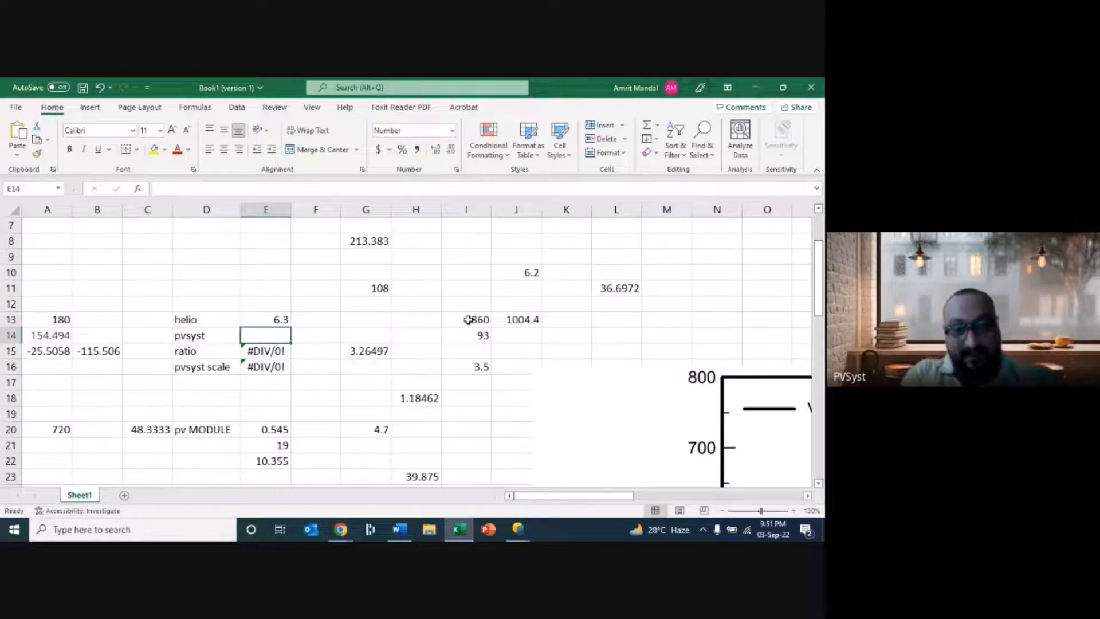
{"action": "type", "text": "4."}
{"action": "key", "text": "Return"}
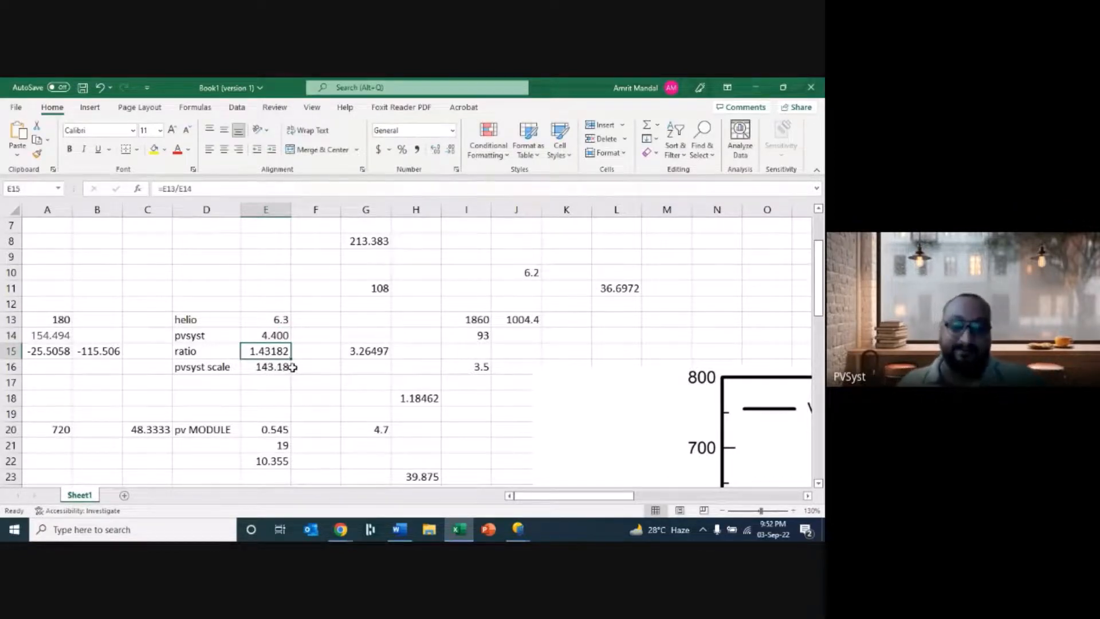
- Check the building measurement in PVsyst against the Excel scale calculation and return to the shading scene
{"action": "left_click", "coordinate": [459, 531]}
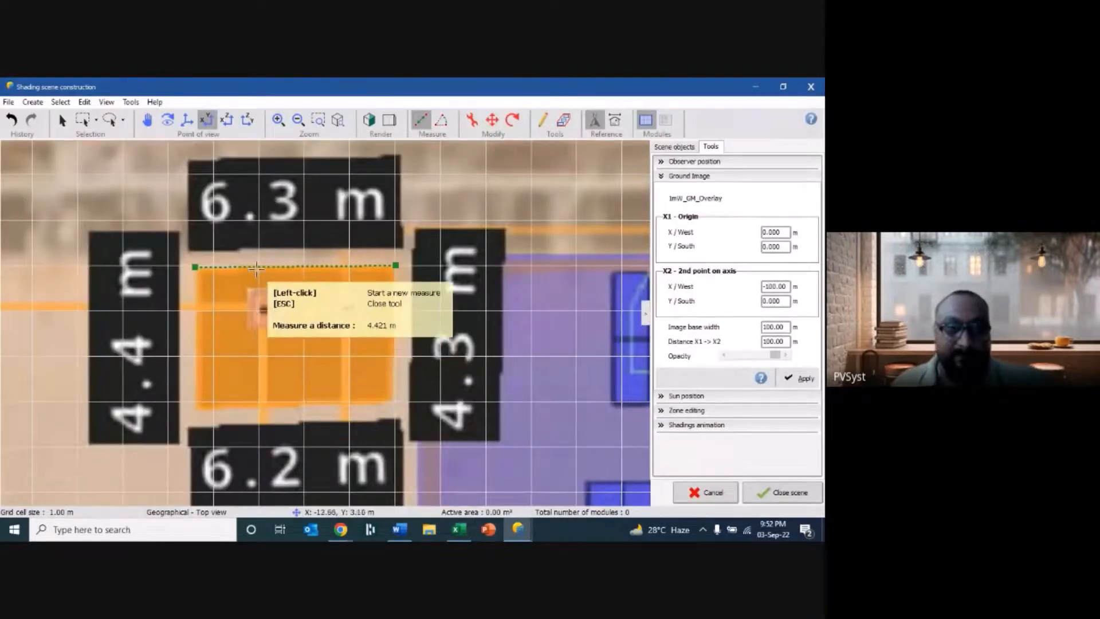
{"action": "left_click", "coordinate": [460, 531]}
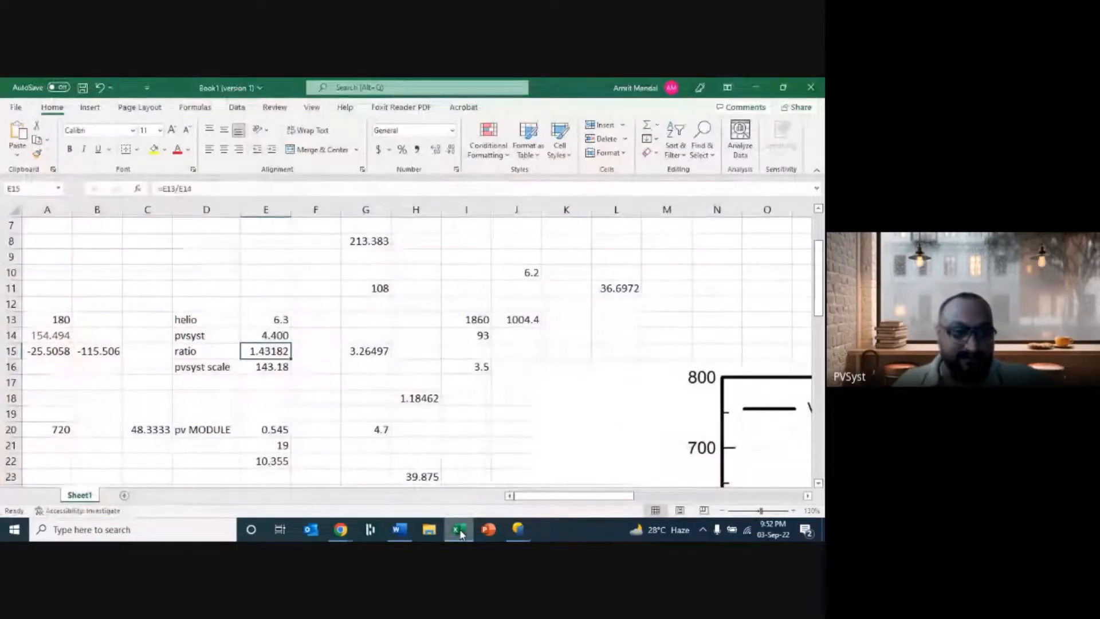
{"action": "left_click", "coordinate": [460, 532]}
{"action": "left_click", "coordinate": [462, 532]}
{"action": "left_click", "coordinate": [453, 532]}
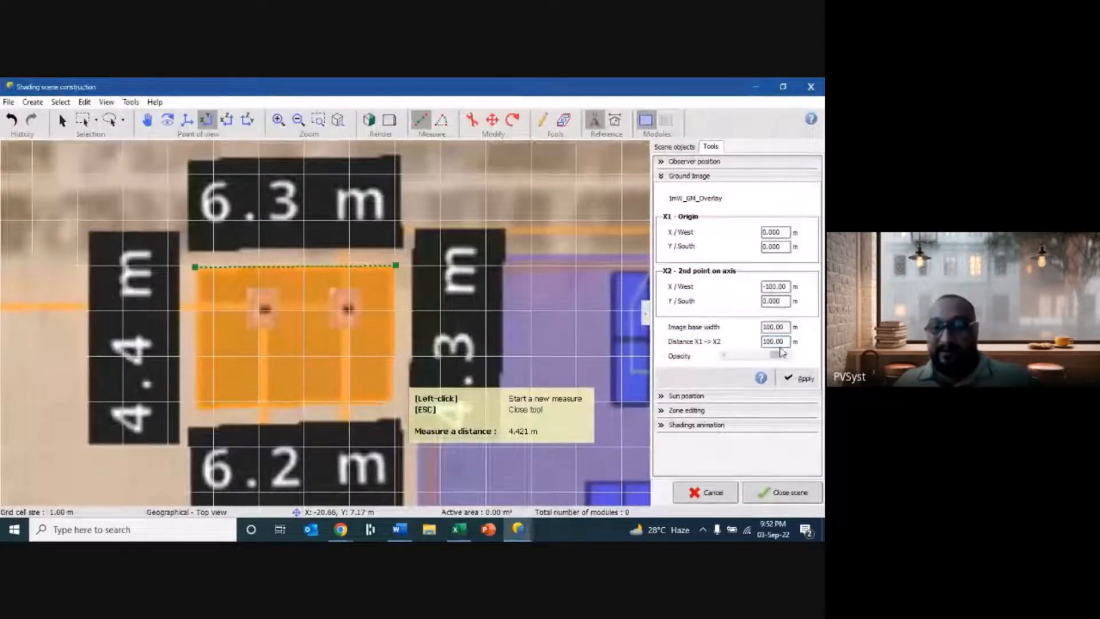
- Set both the ground image's base width and its X1 to X2 distance to 143.20 m
{"action": "left_click", "coordinate": [788, 328]}
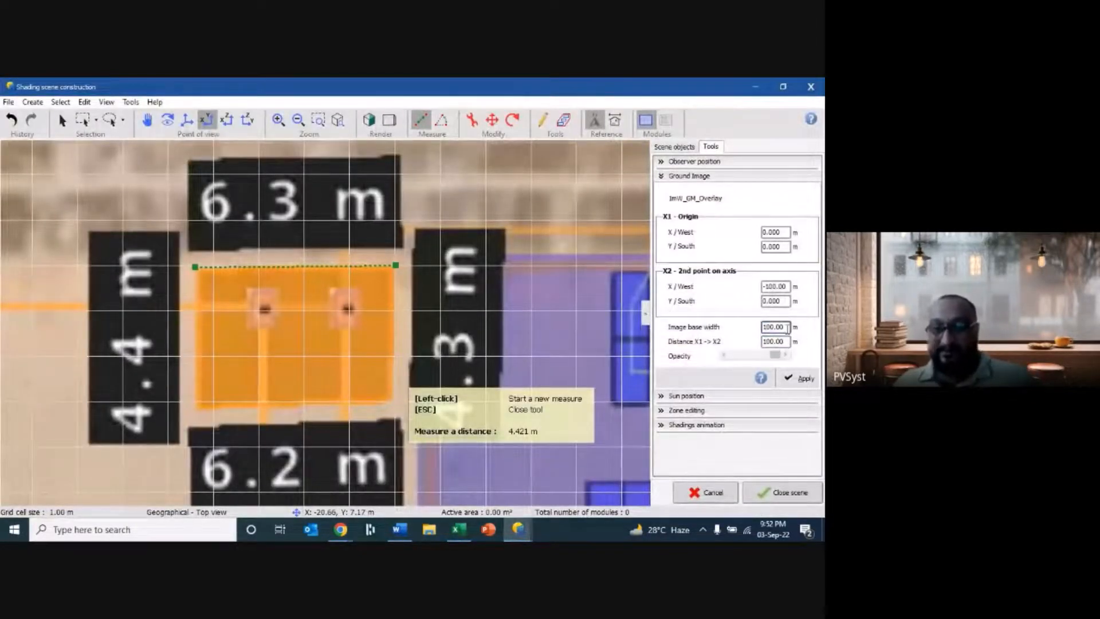
{"action": "left_click_drag", "start_coordinate": [787, 327], "coordinate": [762, 327]}
{"action": "type", "text": "43.2"}
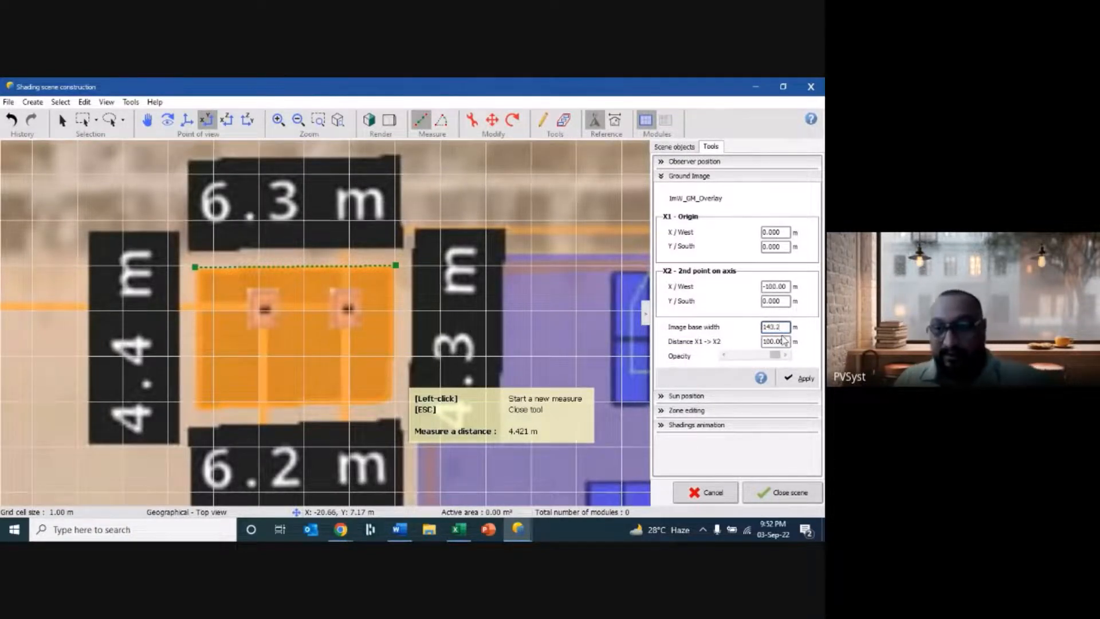
{"action": "left_click", "coordinate": [785, 341]}
{"action": "left_click_drag", "start_coordinate": [787, 342], "coordinate": [756, 343]}
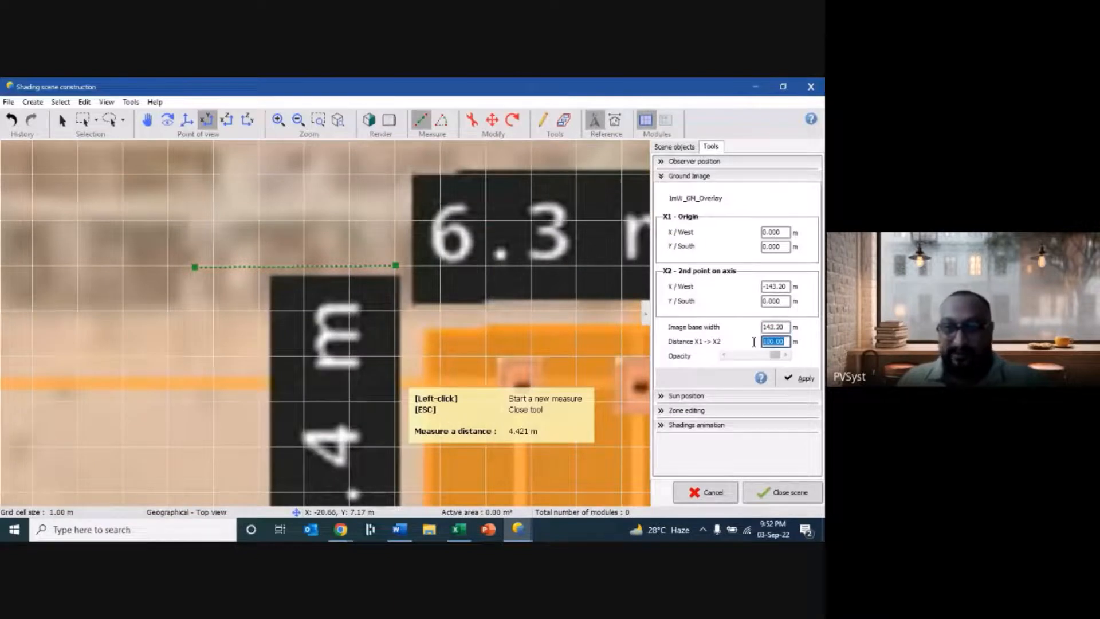
{"action": "type", "text": "143.20"}
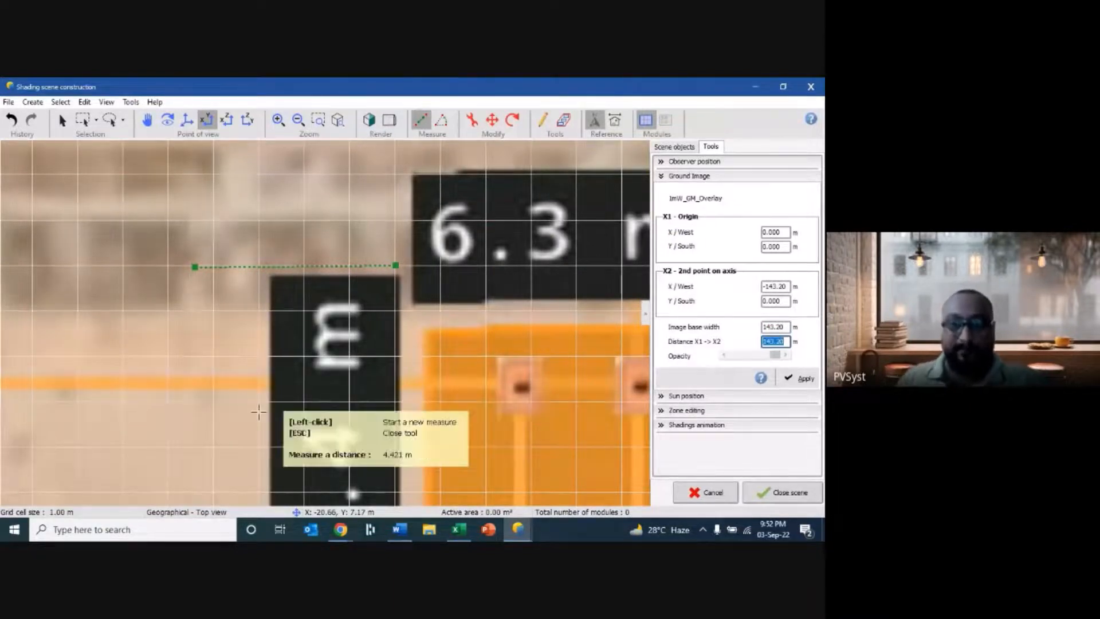
- Measure the upper edge of the orange building again to verify the ground image's scale
{"action": "scroll", "coordinate": [227, 393], "scroll_direction": "down", "scroll_amount": 3}
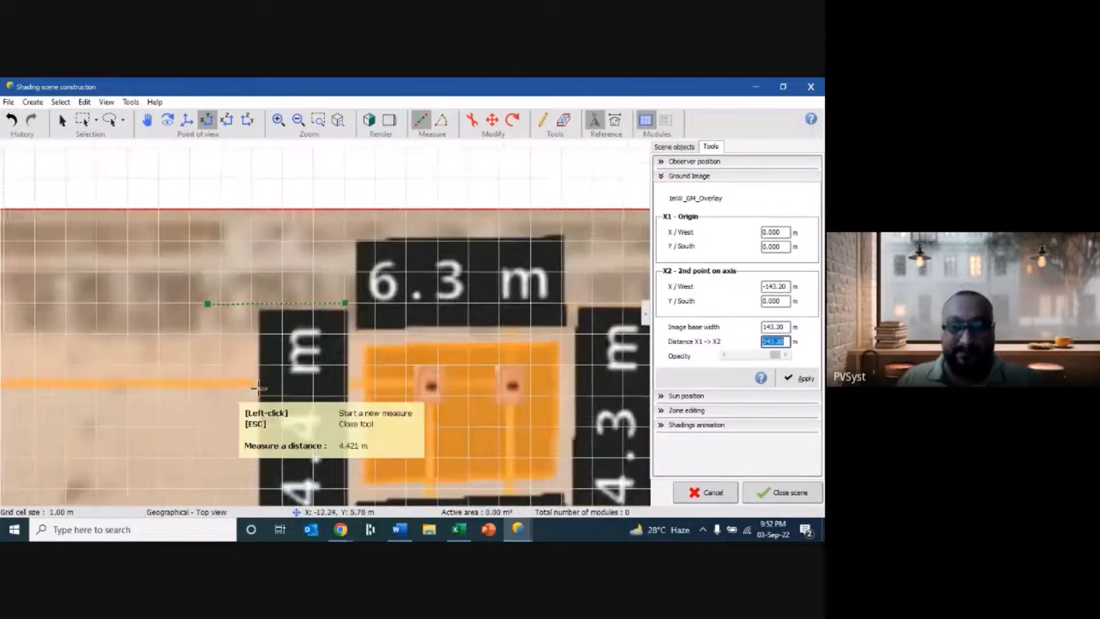
{"action": "scroll", "coordinate": [460, 375], "scroll_direction": "up", "scroll_amount": 2}
{"action": "scroll", "coordinate": [453, 369], "scroll_direction": "up", "scroll_amount": 1}
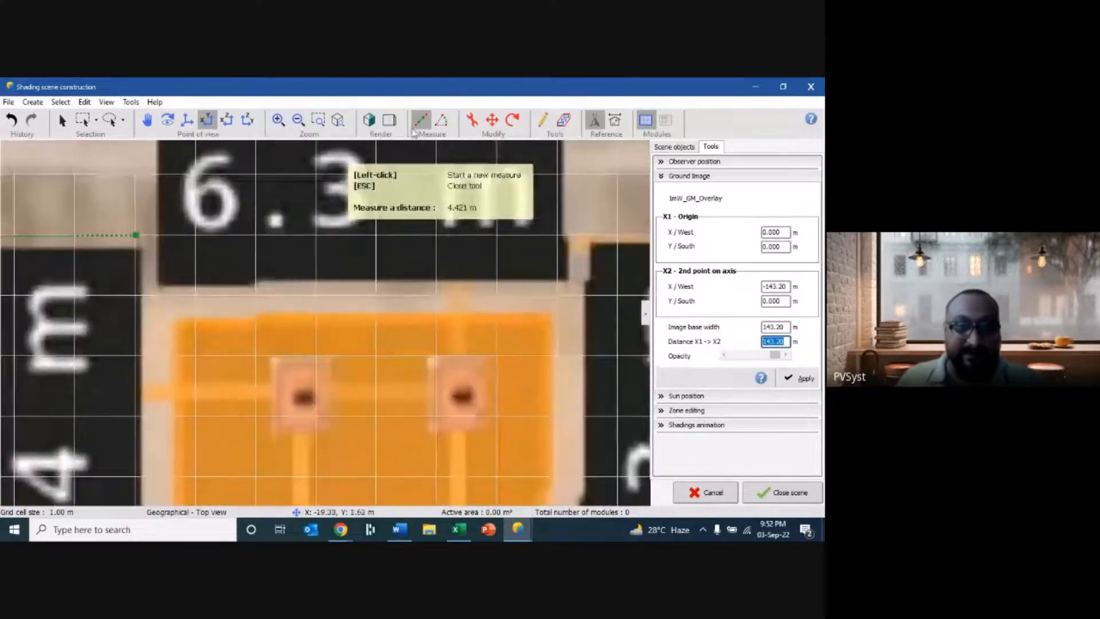
{"action": "left_click", "coordinate": [190, 310]}
{"action": "left_click", "coordinate": [176, 304]}
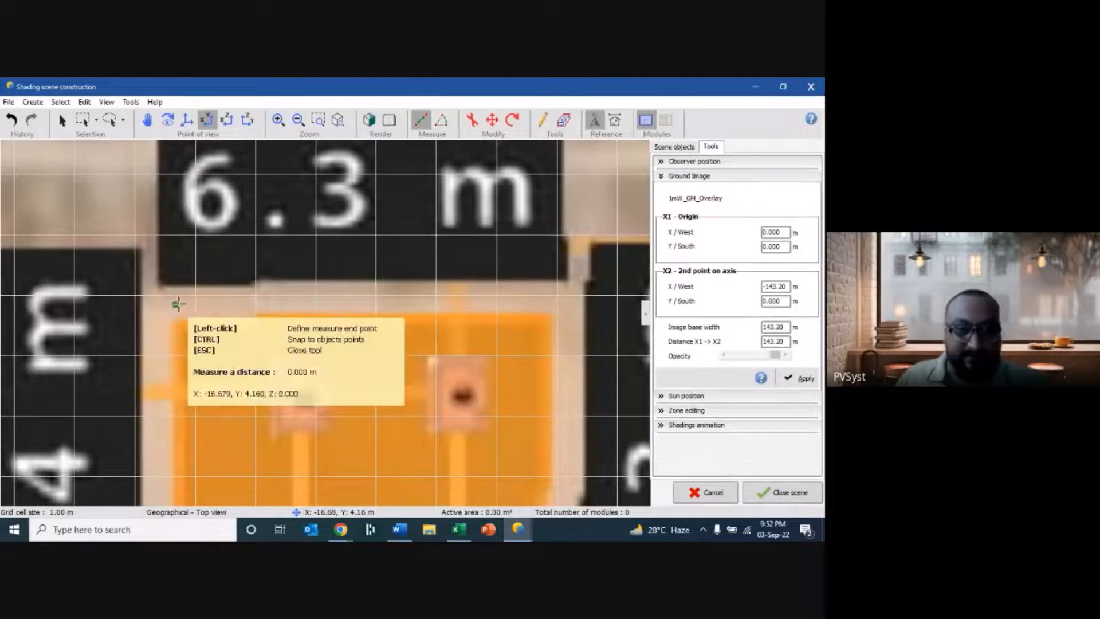
{"action": "left_click", "coordinate": [556, 304]}
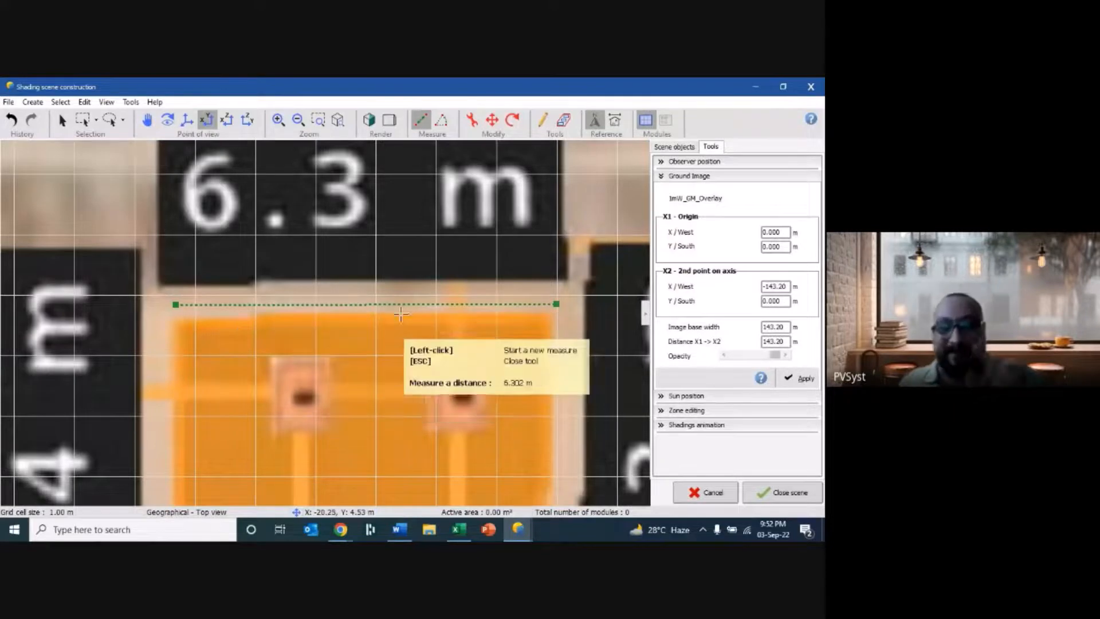
- Leave the measuring tool and examine the whole rescaled ground image and its upper table rows
{"action": "scroll", "coordinate": [501, 317], "scroll_direction": "down", "scroll_amount": 3}
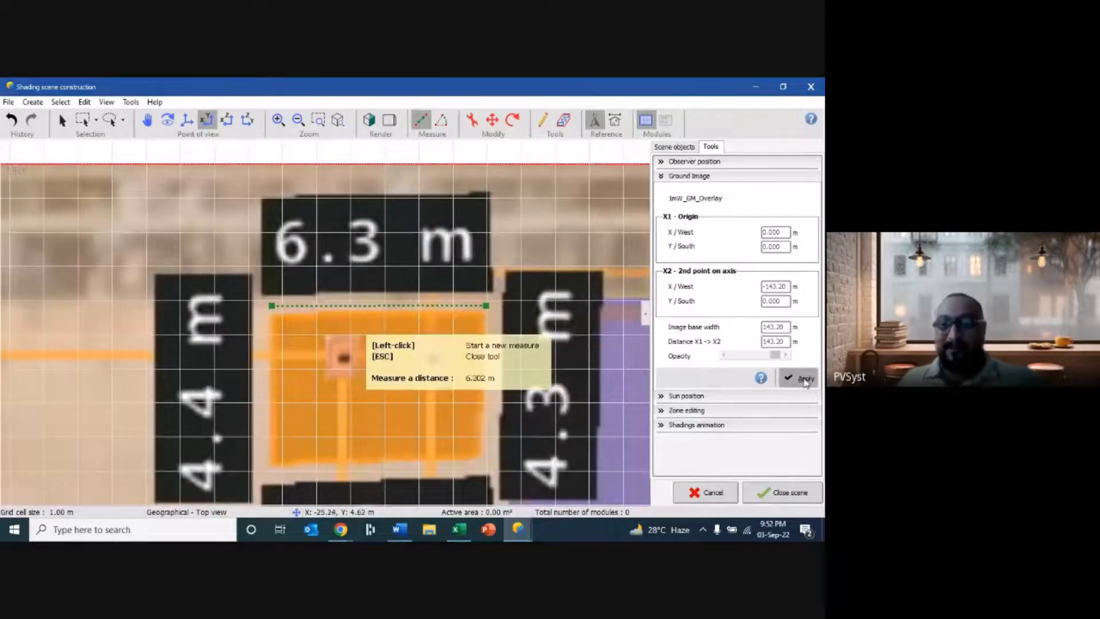
{"action": "scroll", "coordinate": [432, 336], "scroll_direction": "down", "scroll_amount": 2}
{"action": "scroll", "coordinate": [433, 337], "scroll_direction": "down", "scroll_amount": 5}
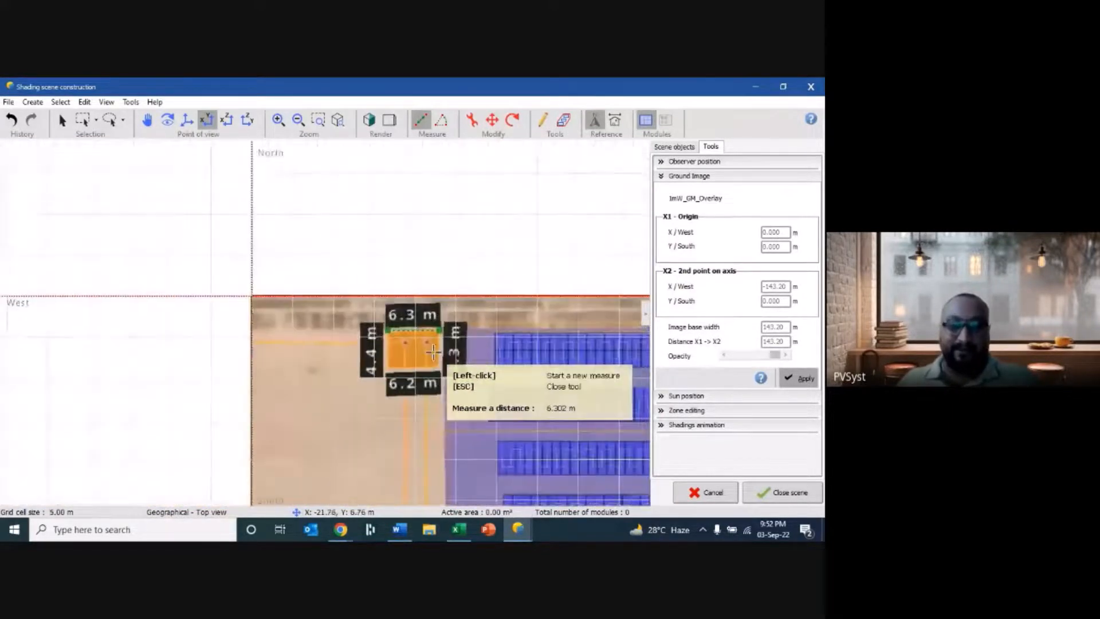
{"action": "scroll", "coordinate": [531, 465], "scroll_direction": "down", "scroll_amount": 5}
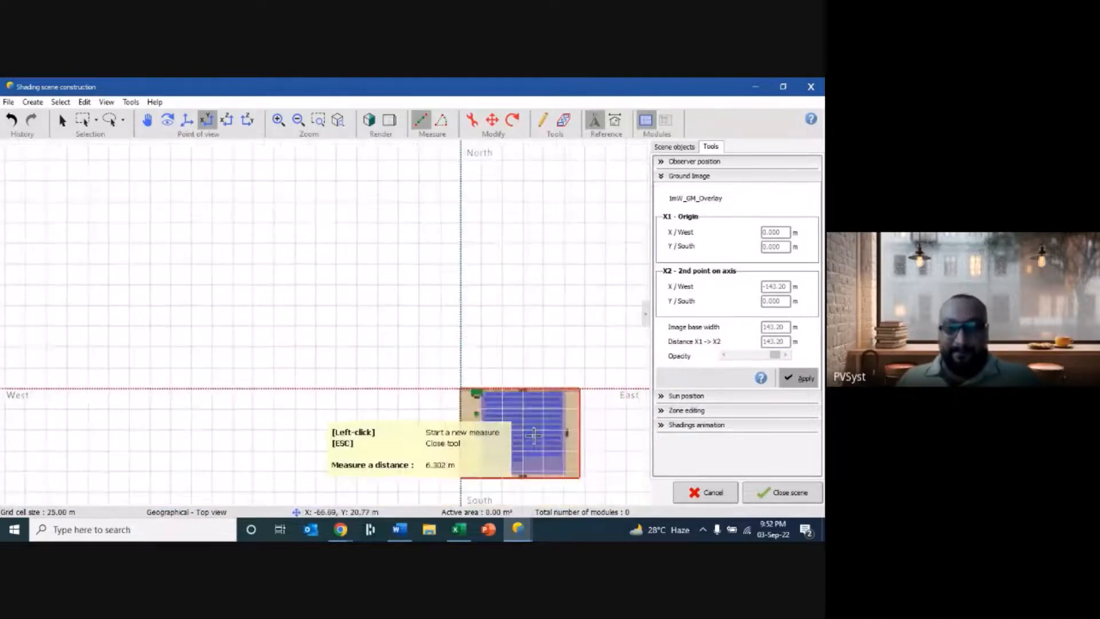
{"action": "scroll", "coordinate": [512, 456], "scroll_direction": "up", "scroll_amount": 2}
{"action": "scroll", "coordinate": [512, 456], "scroll_direction": "up", "scroll_amount": 2}
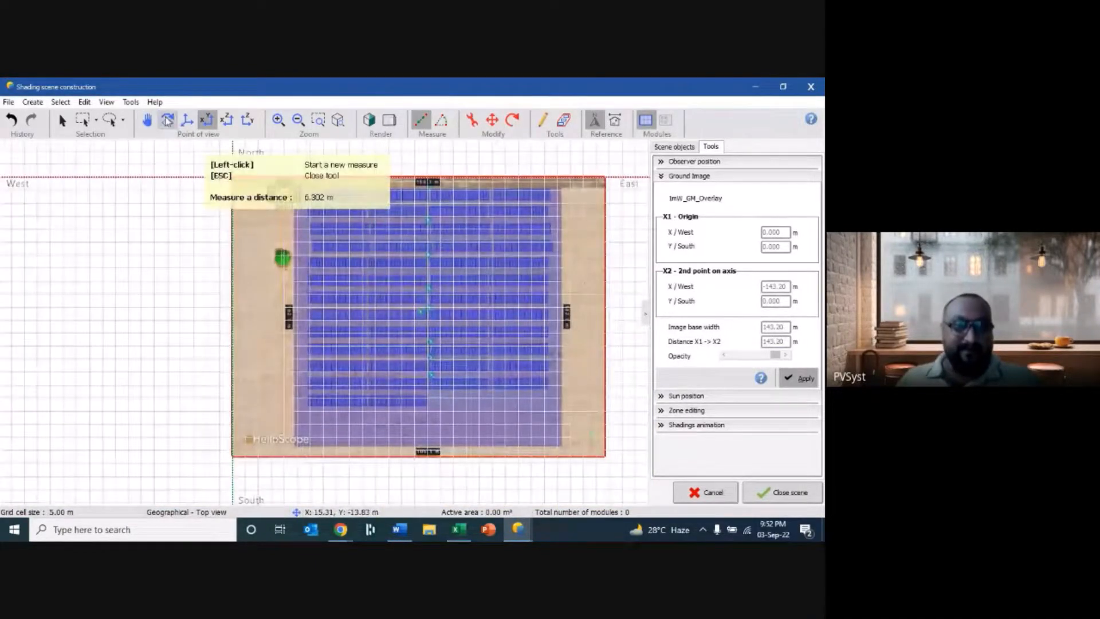
{"action": "left_click", "coordinate": [62, 120]}
{"action": "scroll", "coordinate": [358, 208], "scroll_direction": "up", "scroll_amount": 3}
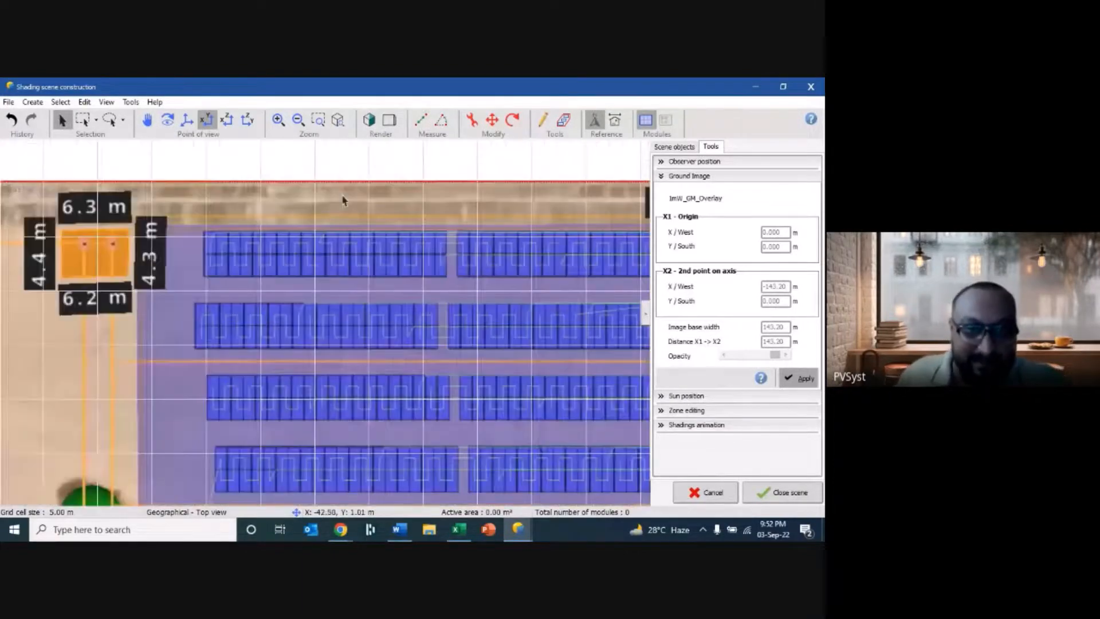
{"action": "scroll", "coordinate": [346, 210], "scroll_direction": "down", "scroll_amount": 2}
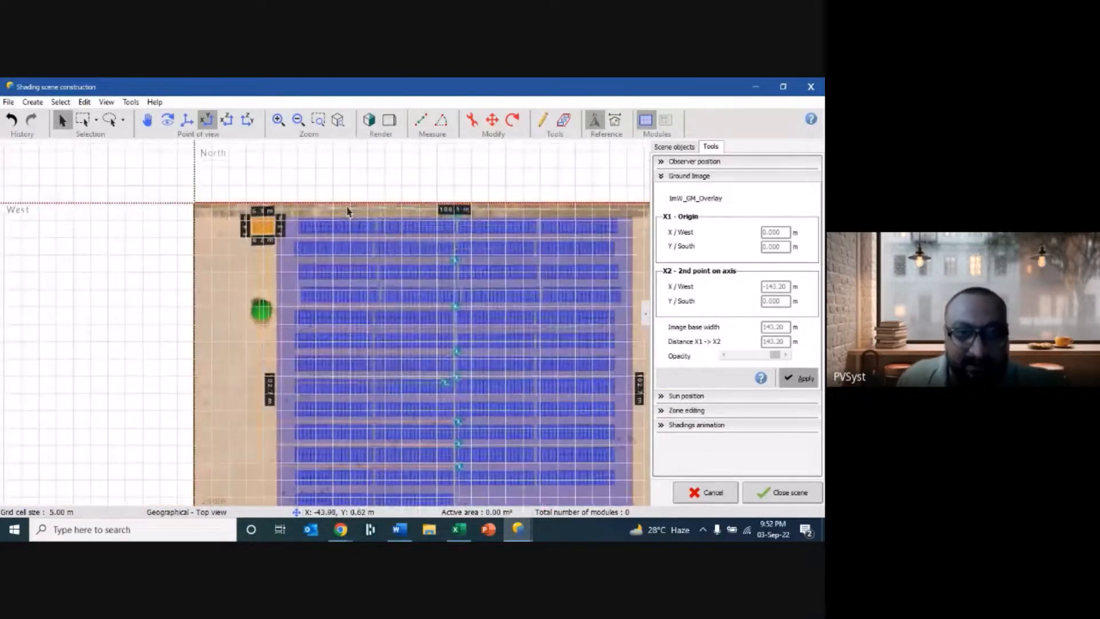
{"action": "scroll", "coordinate": [347, 211], "scroll_direction": "up", "scroll_amount": 5}
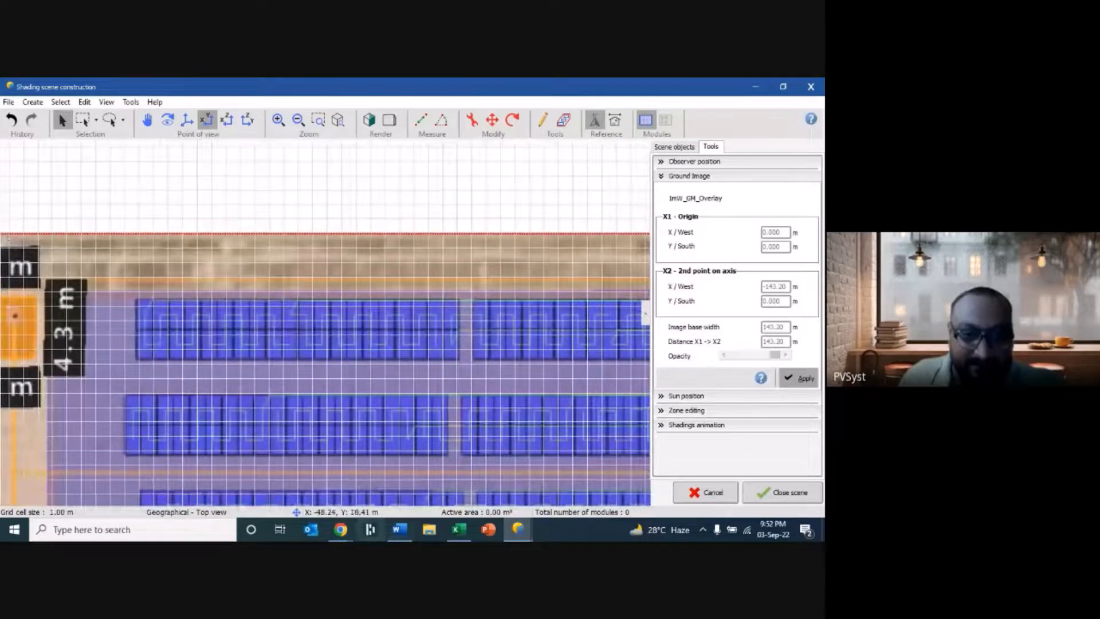
- Switch to HelioScope in the browser and open Design 1 in the System Designer
{"action": "left_click", "coordinate": [341, 530]}
{"action": "left_click", "coordinate": [282, 471]}
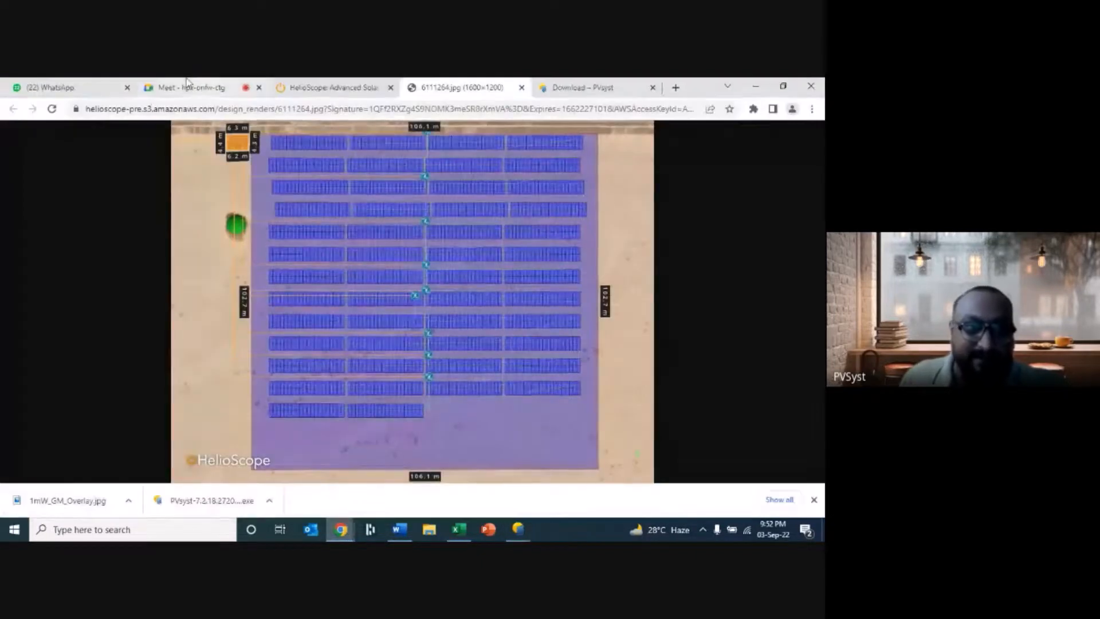
{"action": "left_click", "coordinate": [351, 88]}
{"action": "scroll", "coordinate": [258, 201], "scroll_direction": "up", "scroll_amount": 6}
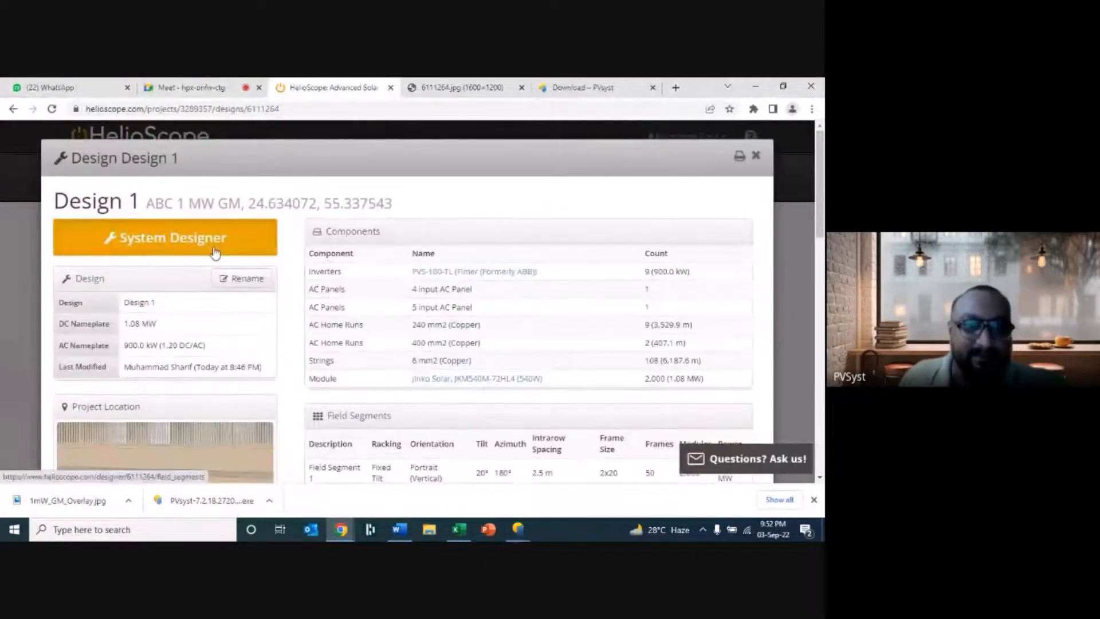
{"action": "left_click", "coordinate": [216, 251]}
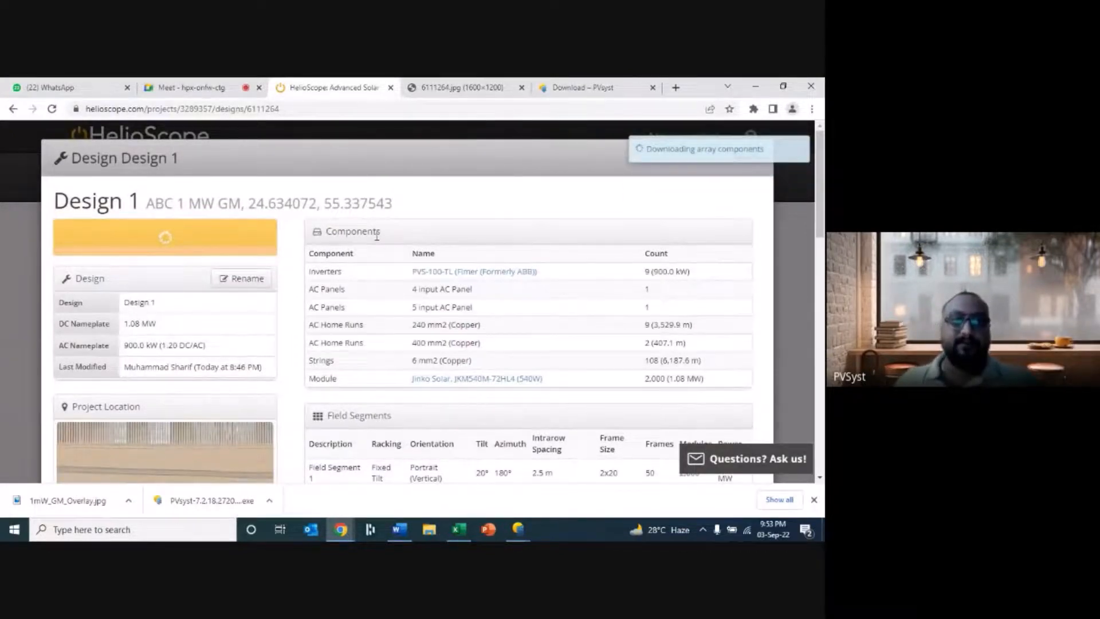
- In the Google Meet call, close the Effects pane and turn off the camera
{"action": "left_click", "coordinate": [185, 84]}
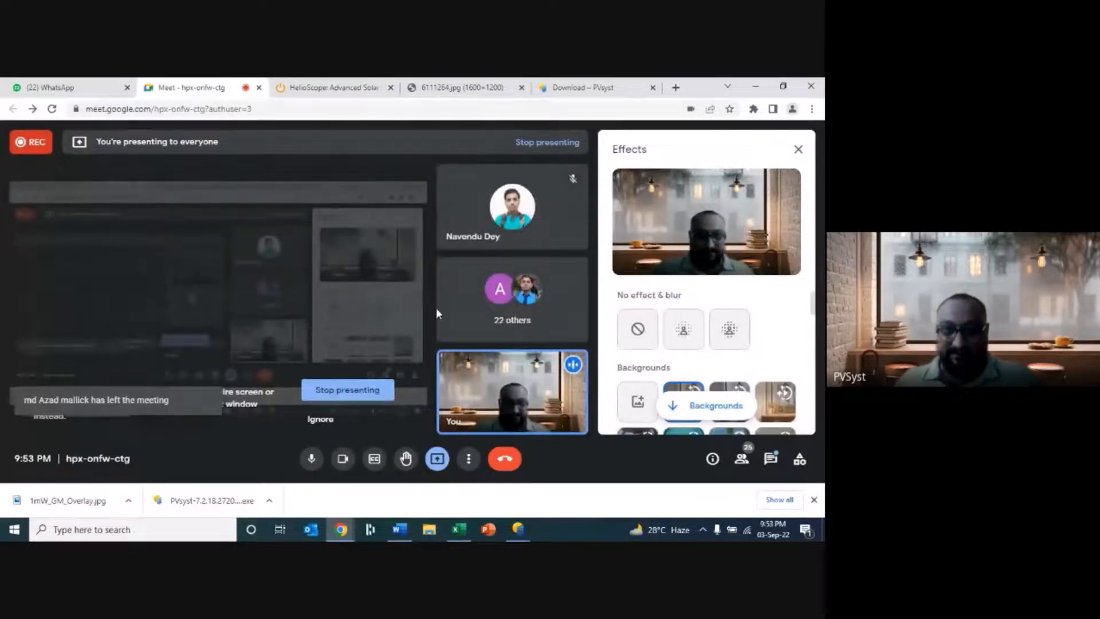
{"action": "left_click", "coordinate": [799, 150]}
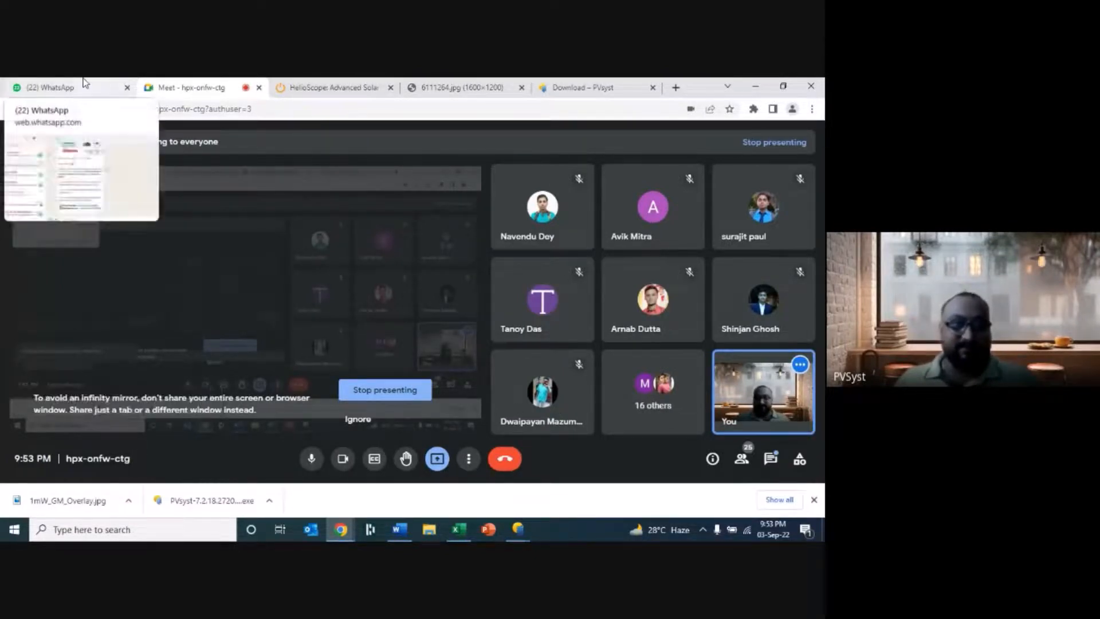
{"action": "left_click", "coordinate": [343, 458]}
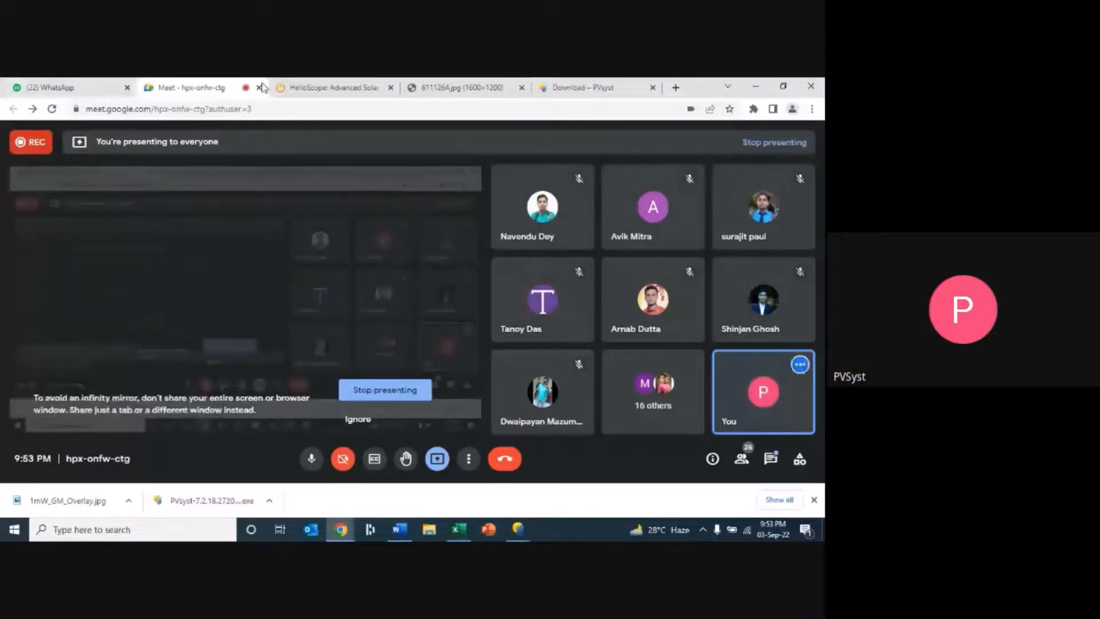
- In the HelioScope designer, open Field Segment 1 and examine its tilt, frame size, orientation, spacing and table layout
{"action": "left_click", "coordinate": [338, 86]}
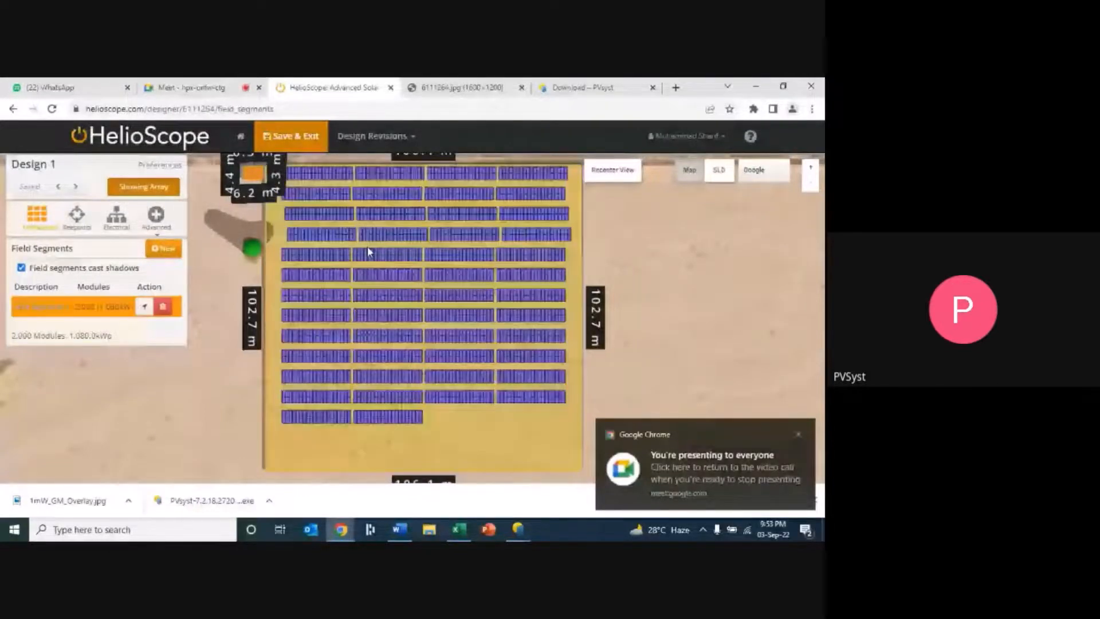
{"action": "left_click", "coordinate": [368, 250]}
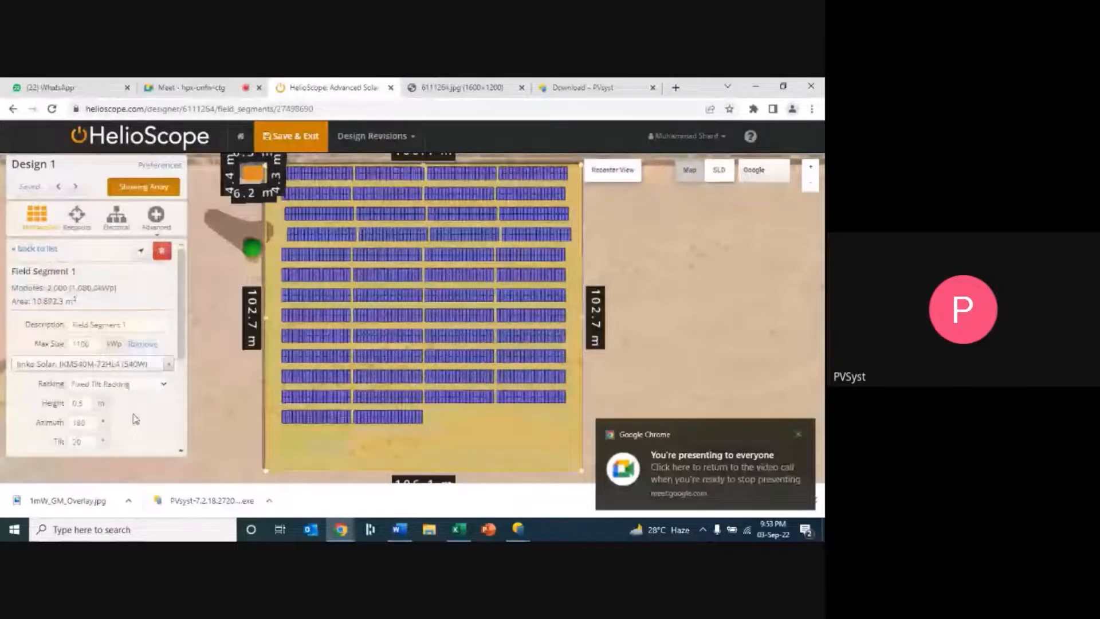
{"action": "scroll", "coordinate": [136, 419], "scroll_direction": "down", "scroll_amount": 3}
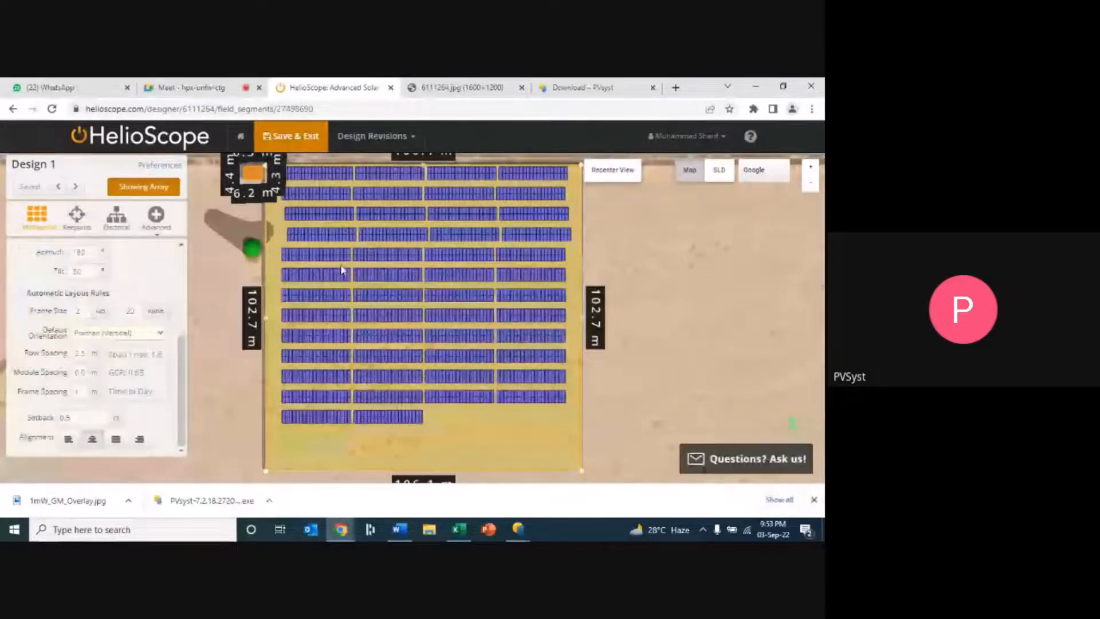
{"action": "scroll", "coordinate": [318, 250], "scroll_direction": "down", "scroll_amount": 1}
{"action": "scroll", "coordinate": [318, 250], "scroll_direction": "up", "scroll_amount": 3}
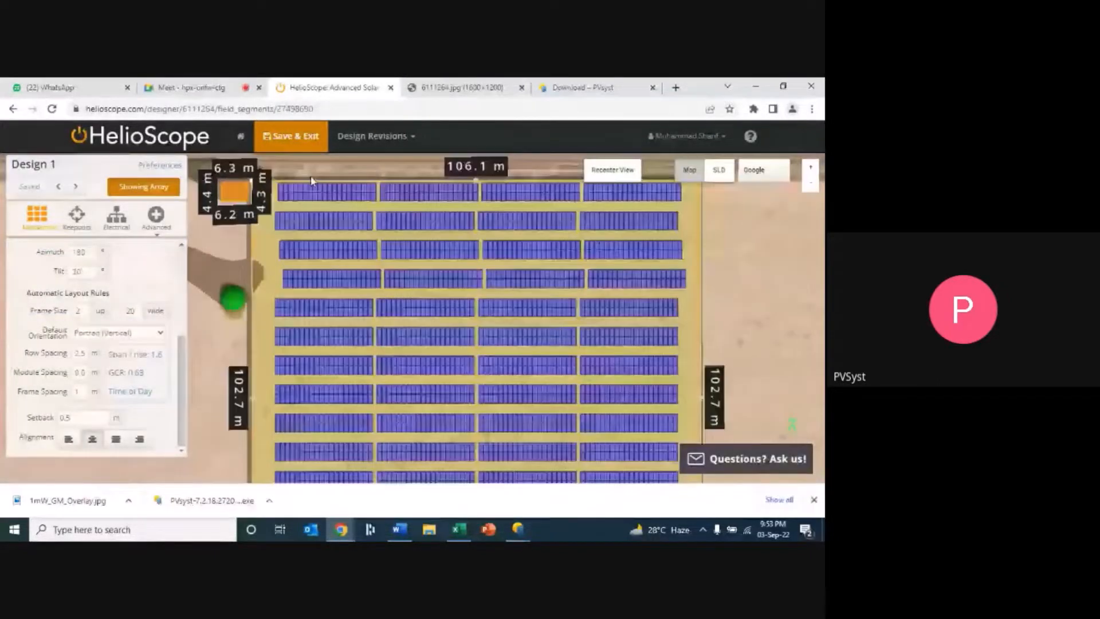
{"action": "scroll", "coordinate": [310, 175], "scroll_direction": "up", "scroll_amount": 3}
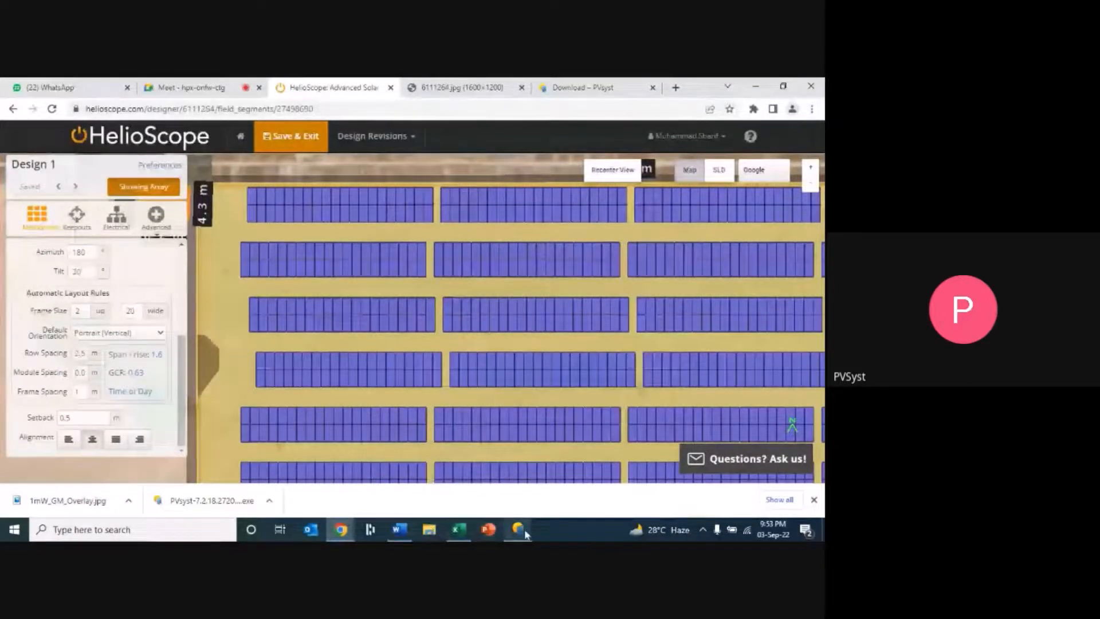
- Switch back to the PVsyst shading scene and create a single PV table with a 20° tilt
{"action": "mouse_move", "coordinate": [526, 534]}
{"action": "left_click", "coordinate": [564, 473]}
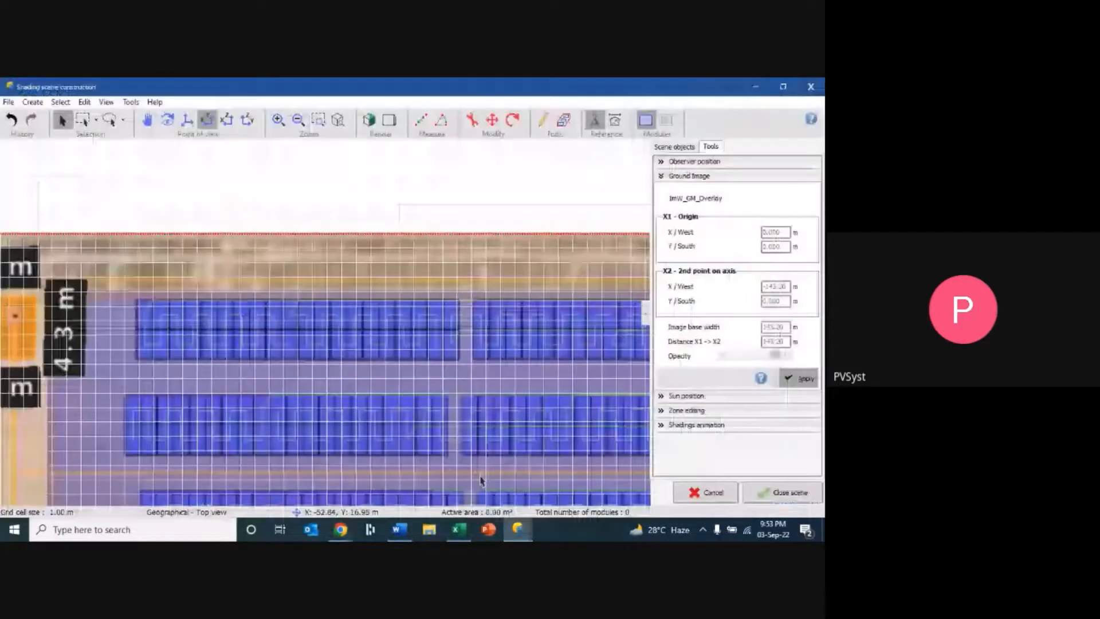
{"action": "left_click", "coordinate": [33, 102]}
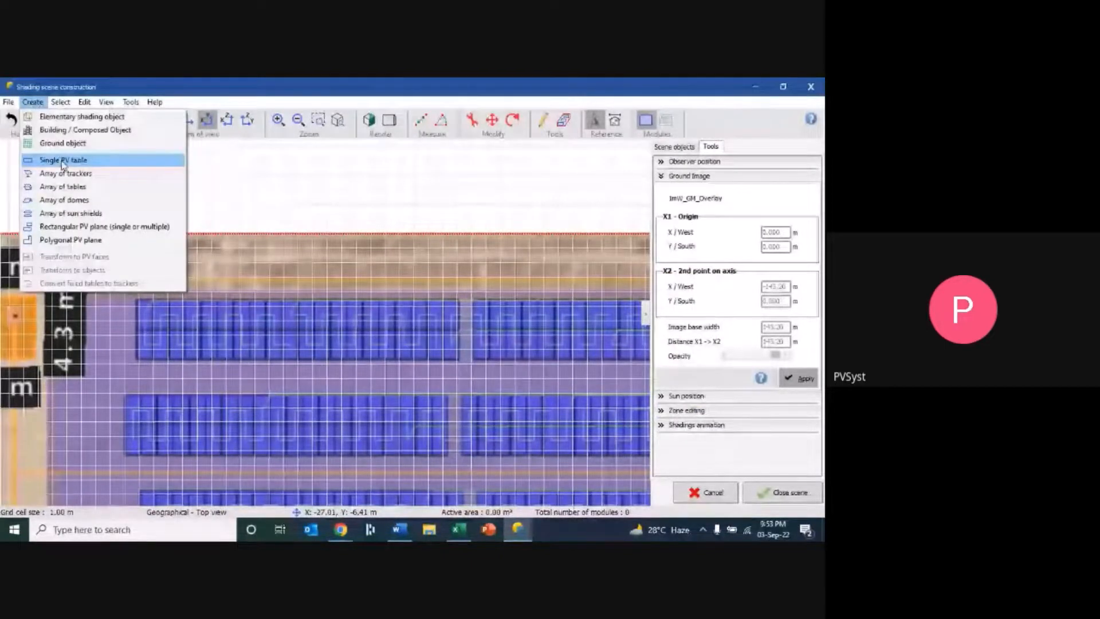
{"action": "left_click", "coordinate": [183, 161]}
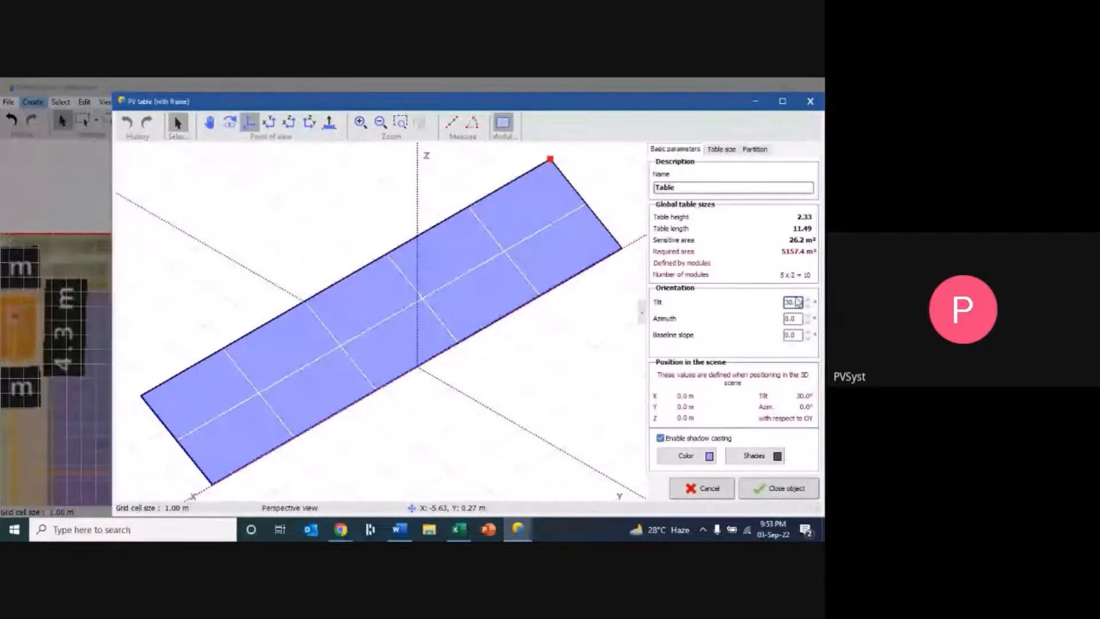
{"action": "double_click", "coordinate": [800, 302]}
{"action": "type", "text": "20"}
{"action": "left_click", "coordinate": [793, 319]}
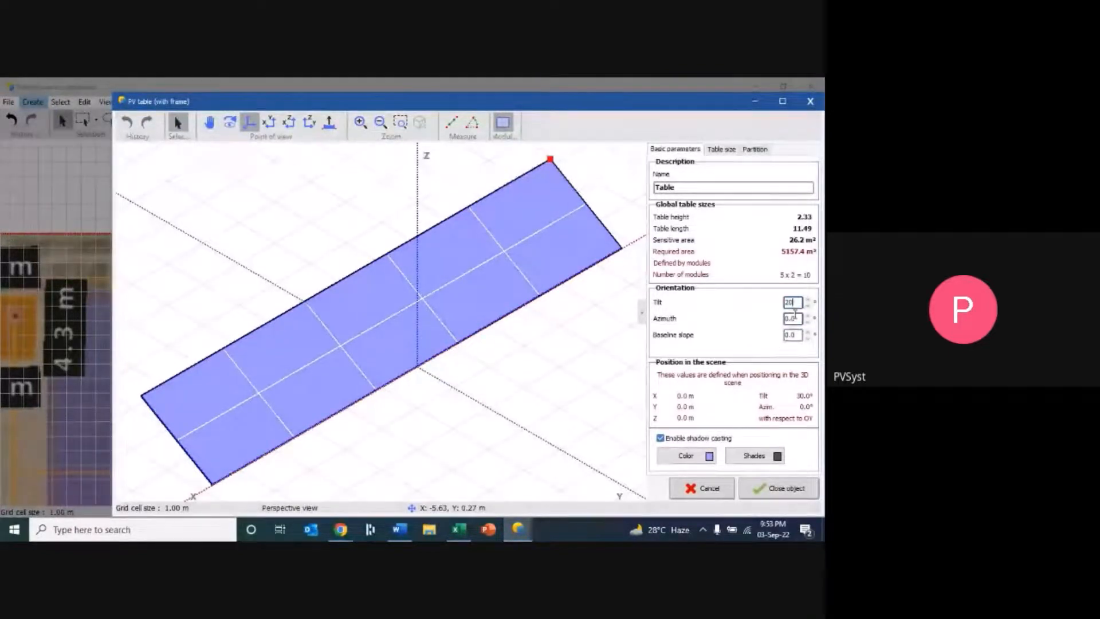
- Size the table with portrait modules, 20 in length by 2 in height, and place it in the scene
{"action": "left_click", "coordinate": [722, 150]}
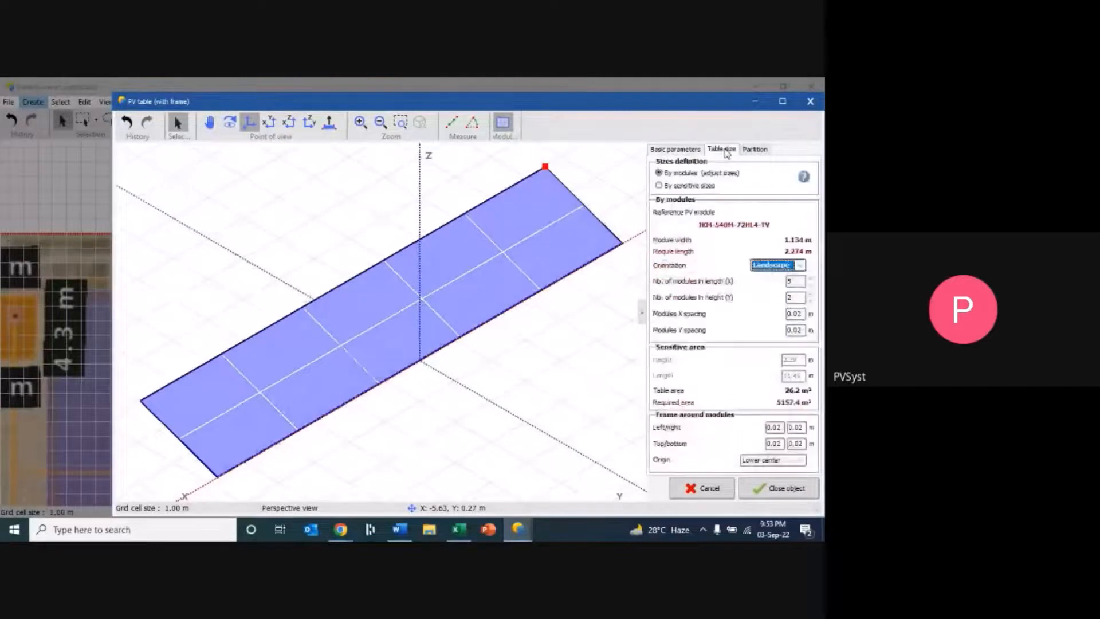
{"action": "left_click", "coordinate": [801, 265]}
{"action": "left_click", "coordinate": [765, 275]}
{"action": "left_click", "coordinate": [793, 281]}
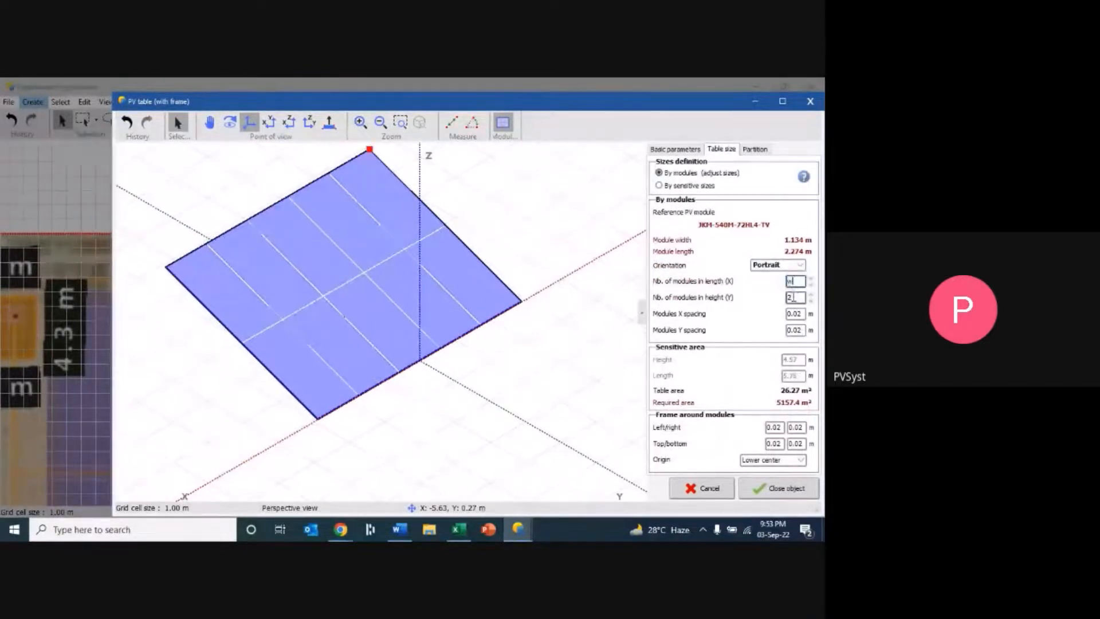
{"action": "left_click_drag", "start_coordinate": [795, 281], "coordinate": [786, 283]}
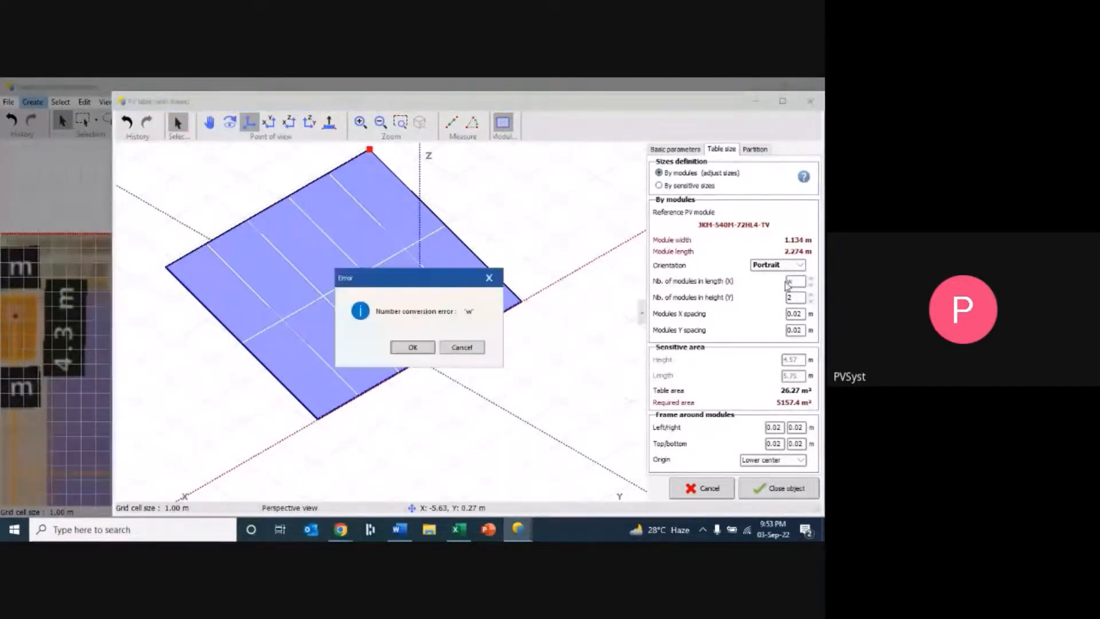
{"action": "left_click", "coordinate": [462, 347]}
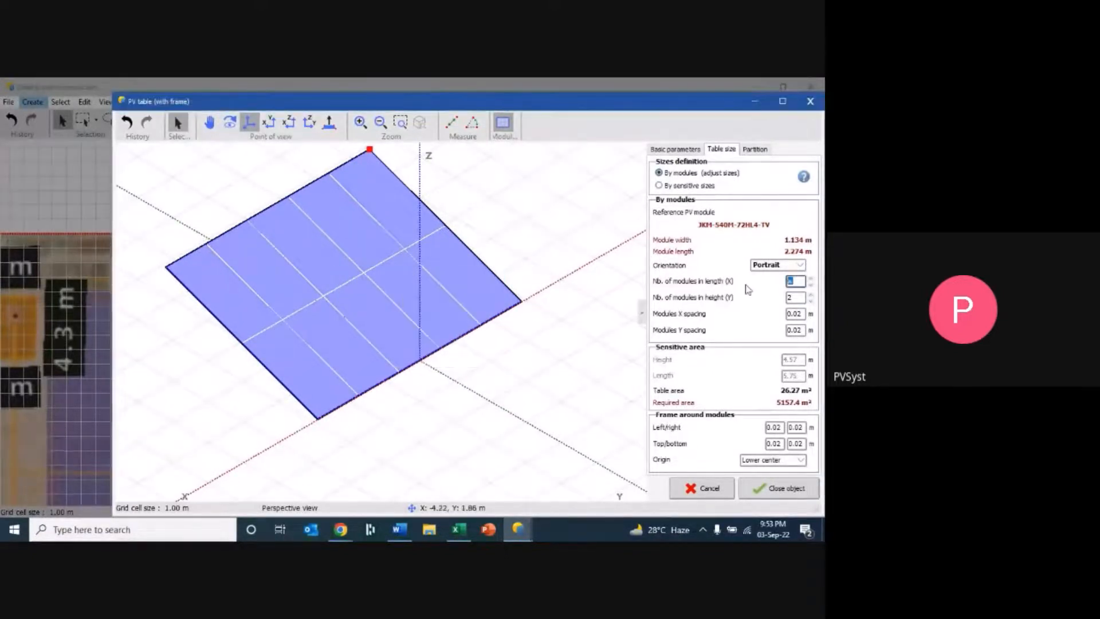
{"action": "left_click", "coordinate": [803, 298]}
{"action": "left_click", "coordinate": [795, 281]}
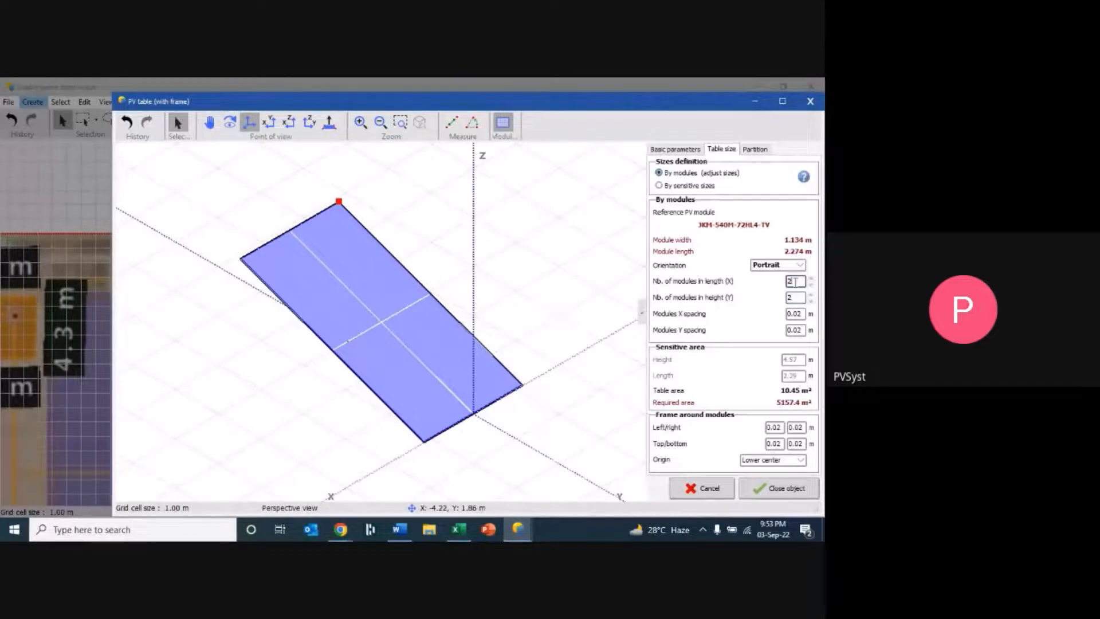
{"action": "type", "text": "0"}
{"action": "left_click", "coordinate": [795, 297]}
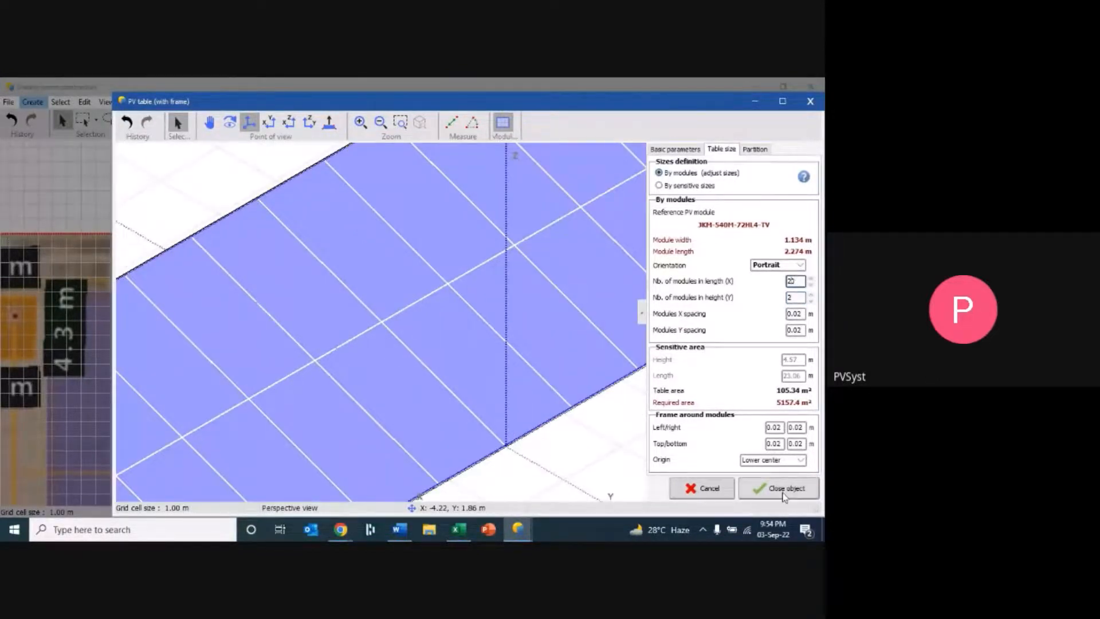
{"action": "left_click", "coordinate": [784, 493]}
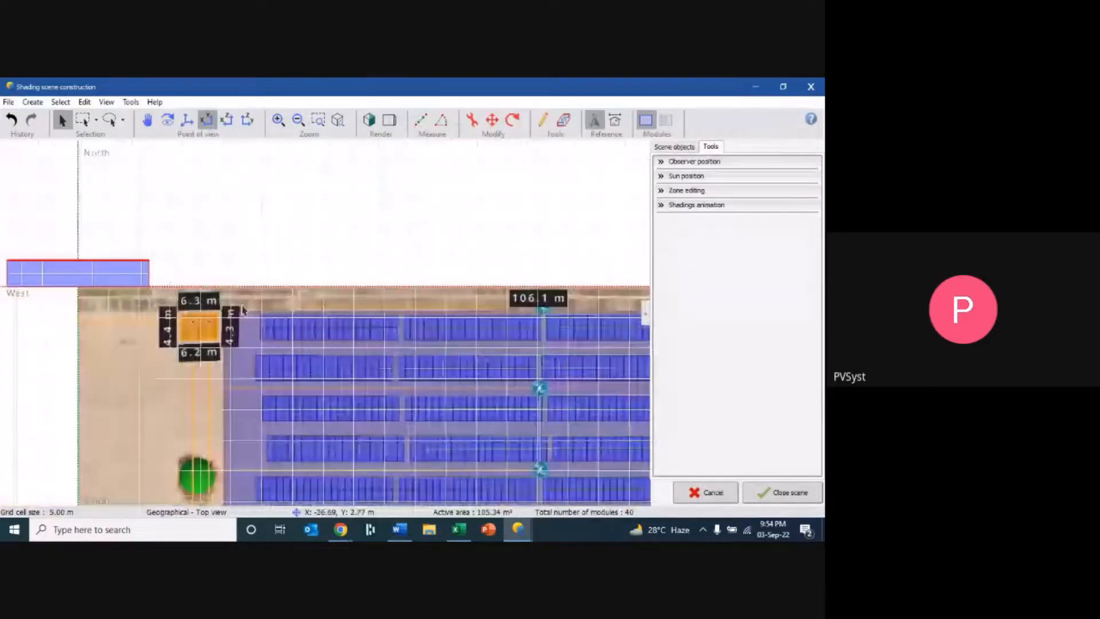
- Switch to the HelioScope design to check the field segment's row and frame spacing
{"action": "mouse_move", "coordinate": [340, 529]}
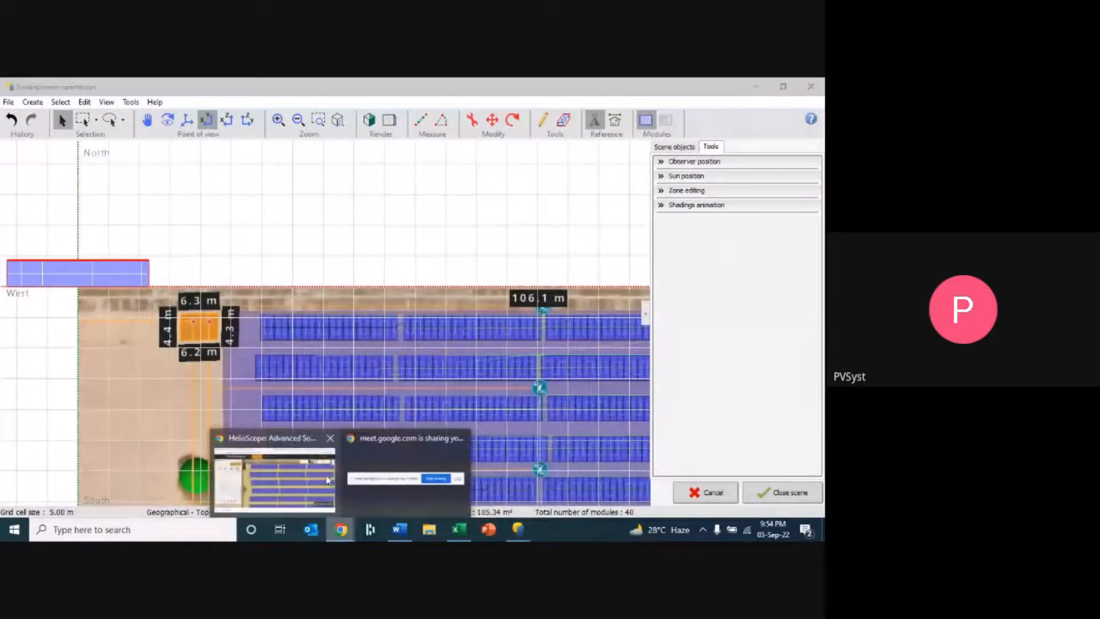
{"action": "left_click", "coordinate": [306, 458]}
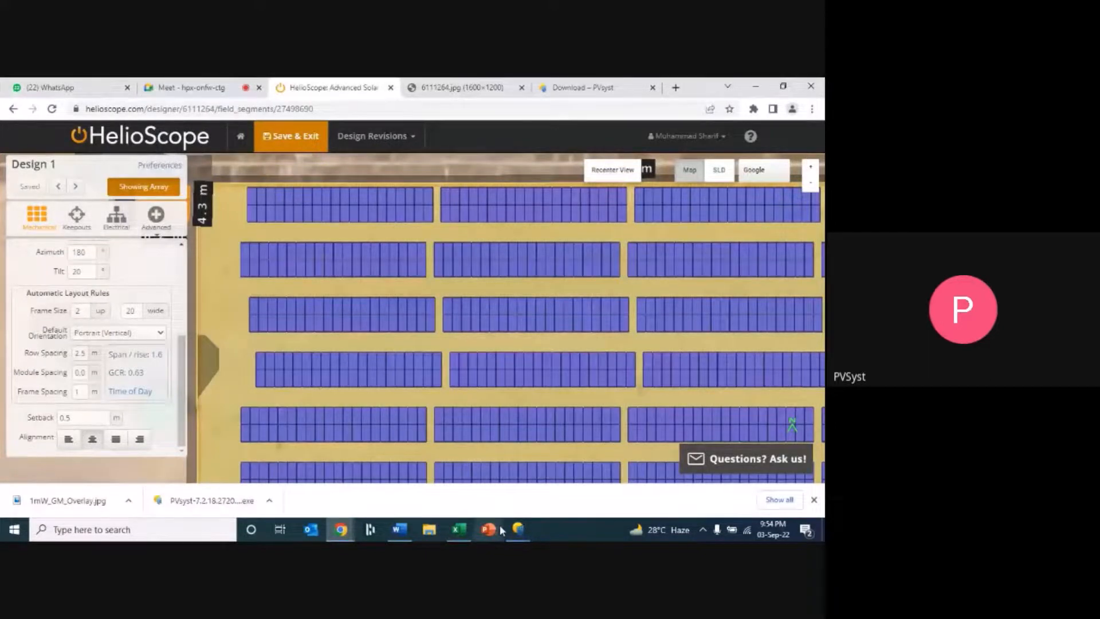
- Switch back to the PVsyst shading scene and move the single table onto the image's northwest table, at about X -40.6, Y 8.8 m
{"action": "mouse_move", "coordinate": [518, 529]}
{"action": "left_click", "coordinate": [566, 475]}
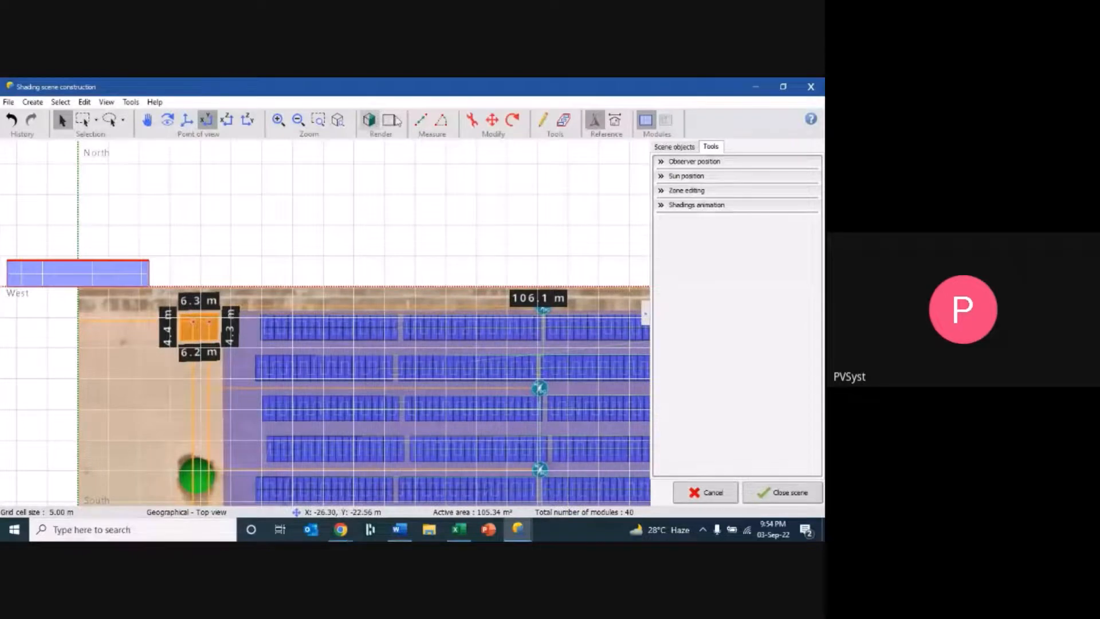
{"action": "left_click", "coordinate": [493, 122]}
{"action": "left_click_drag", "start_coordinate": [66, 301], "coordinate": [321, 369]}
{"action": "scroll", "coordinate": [321, 375], "scroll_direction": "up", "scroll_amount": 5}
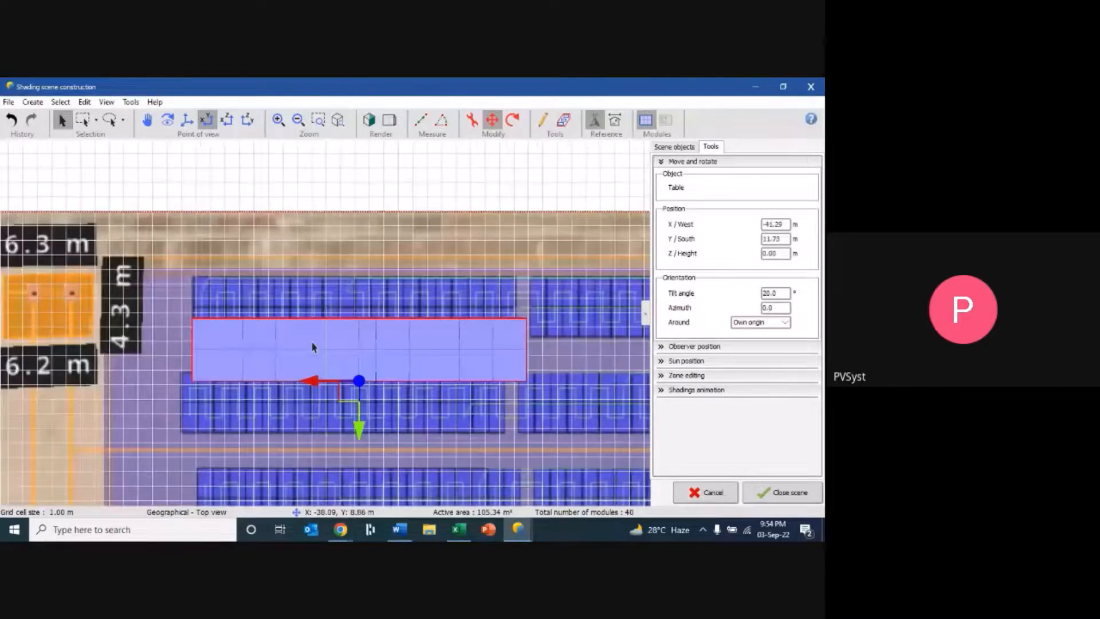
{"action": "left_click_drag", "start_coordinate": [363, 400], "coordinate": [352, 343]}
{"action": "scroll", "coordinate": [405, 320], "scroll_direction": "down", "scroll_amount": 5}
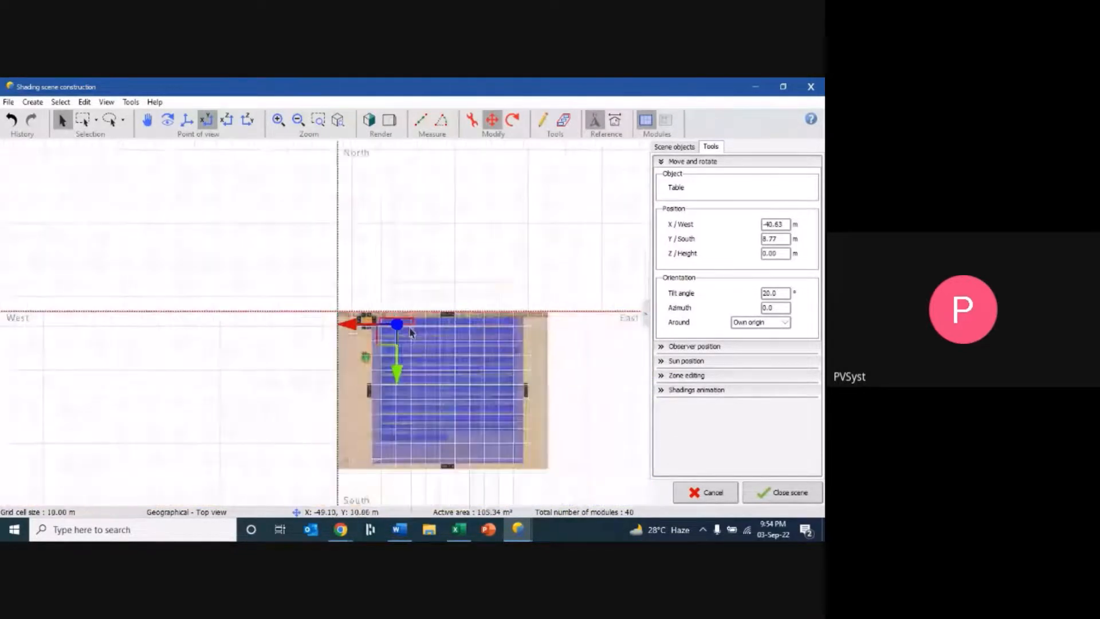
{"action": "scroll", "coordinate": [433, 437], "scroll_direction": "up", "scroll_amount": 3}
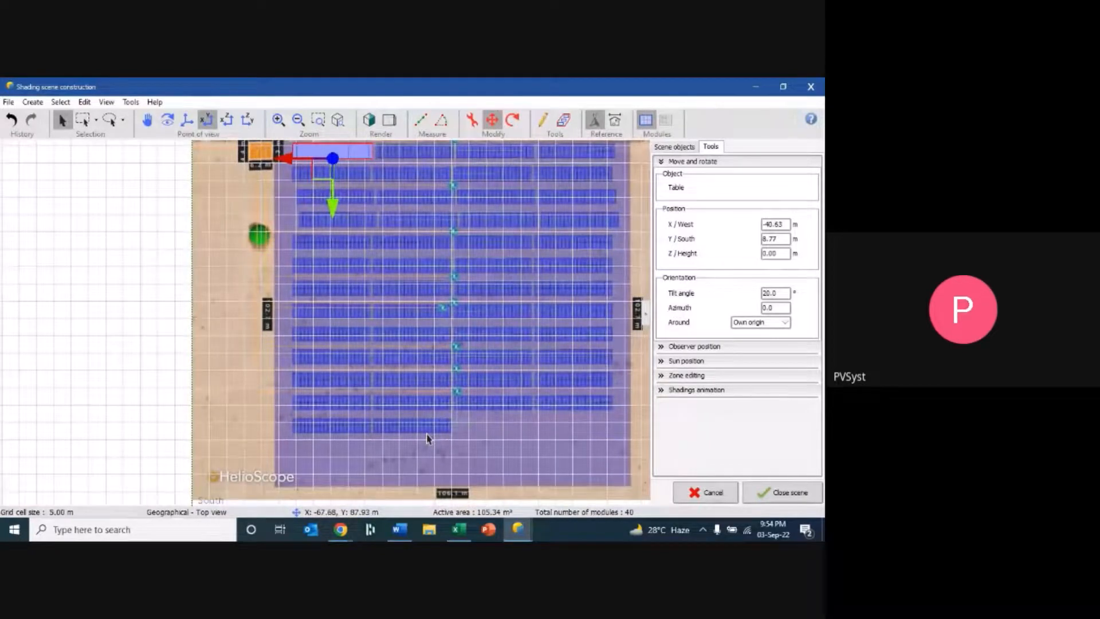
- Delete the single PV table and create an array of tables in the scene instead
{"action": "key", "text": "Escape"}
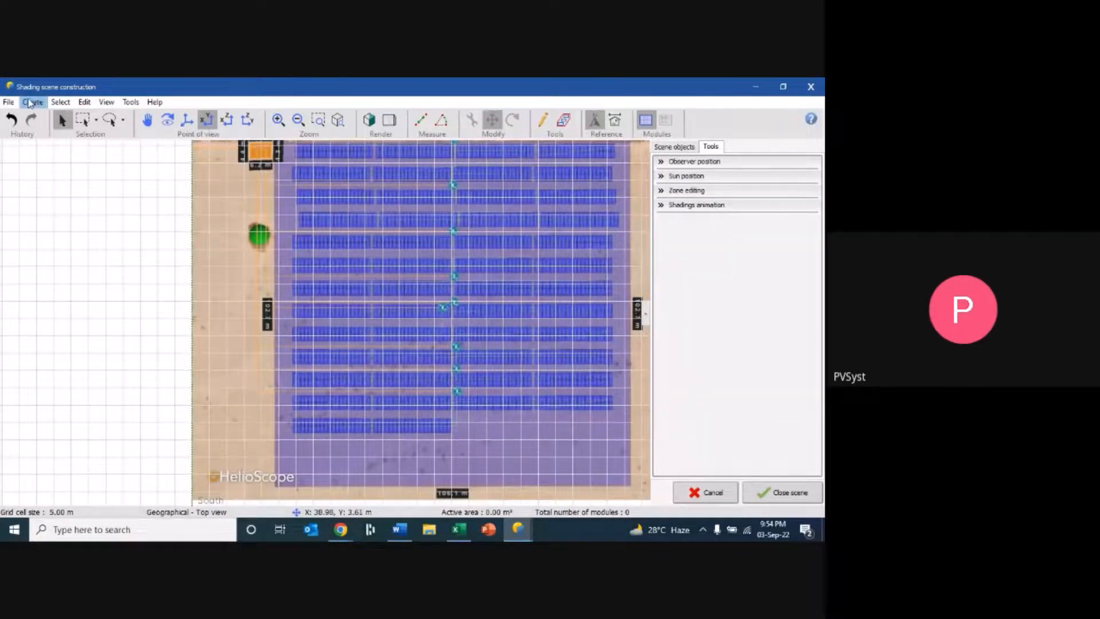
{"action": "left_click", "coordinate": [33, 102]}
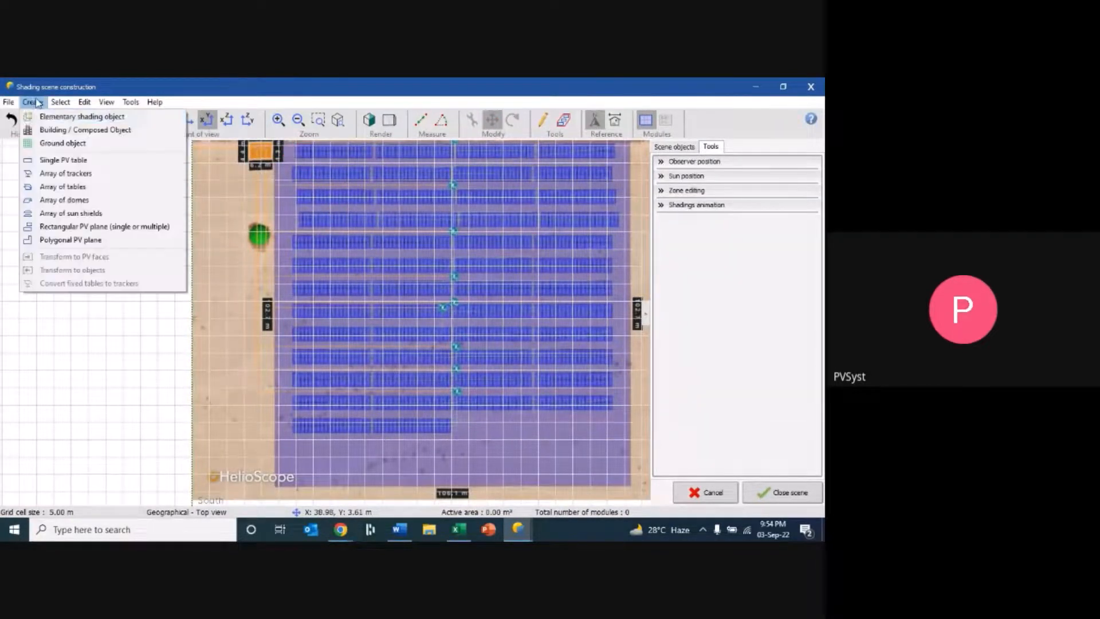
{"action": "left_click", "coordinate": [66, 187]}
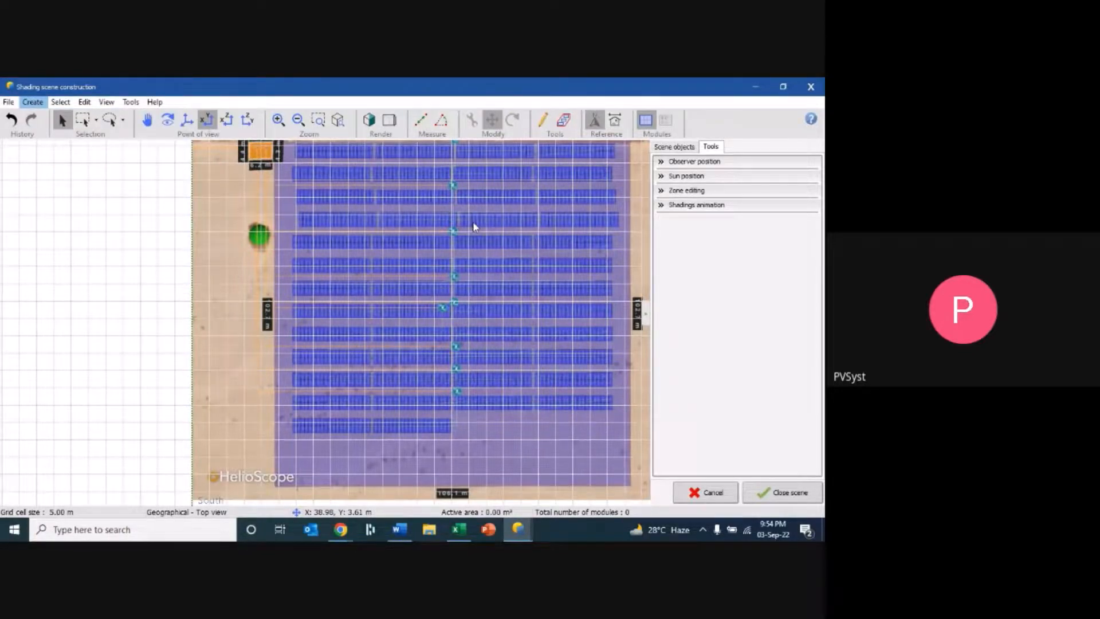
- Switch to the HelioScope design and examine the whole field segment to count its table rows
{"action": "key", "text": "alt+Tab"}
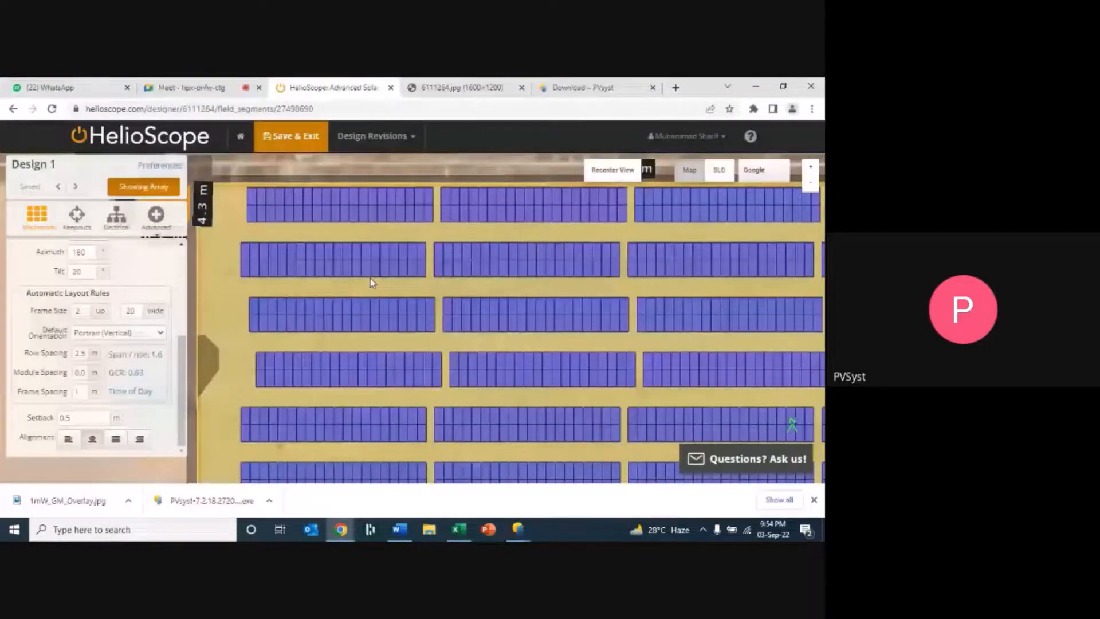
{"action": "scroll", "coordinate": [573, 317], "scroll_direction": "down", "scroll_amount": 3}
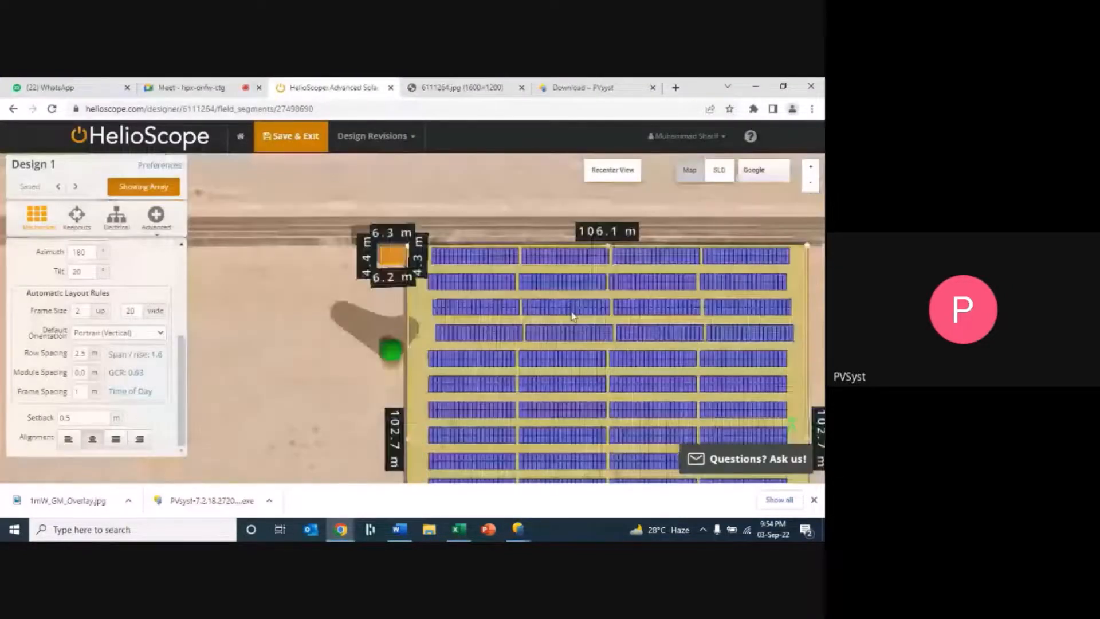
{"action": "scroll", "coordinate": [573, 316], "scroll_direction": "down", "scroll_amount": 3}
{"action": "scroll", "coordinate": [428, 254], "scroll_direction": "up", "scroll_amount": 1}
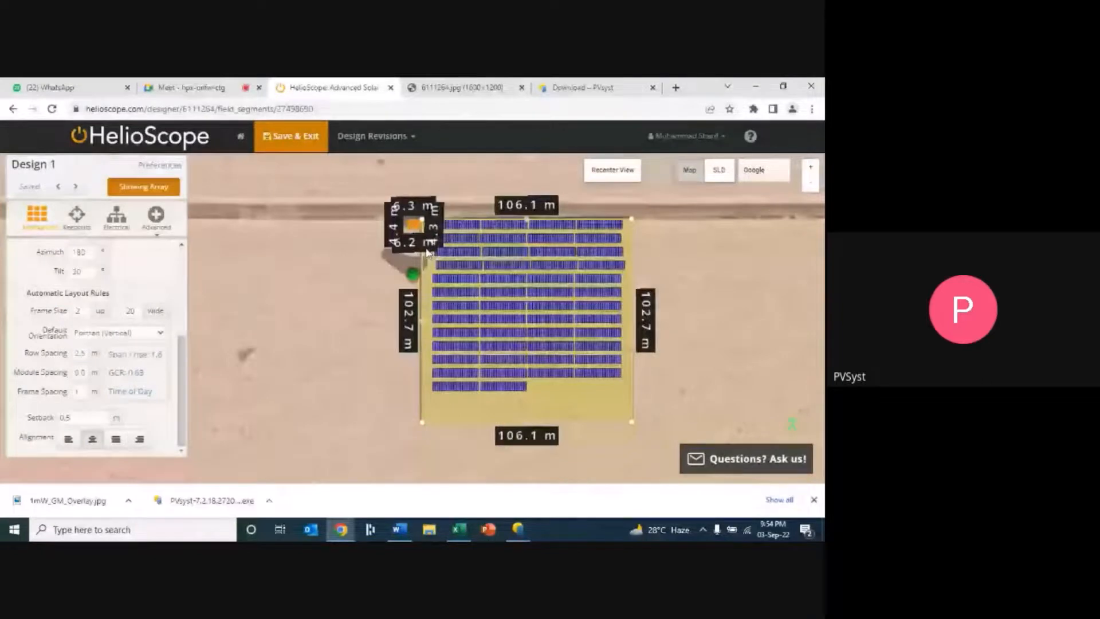
{"action": "scroll", "coordinate": [428, 253], "scroll_direction": "up", "scroll_amount": 1}
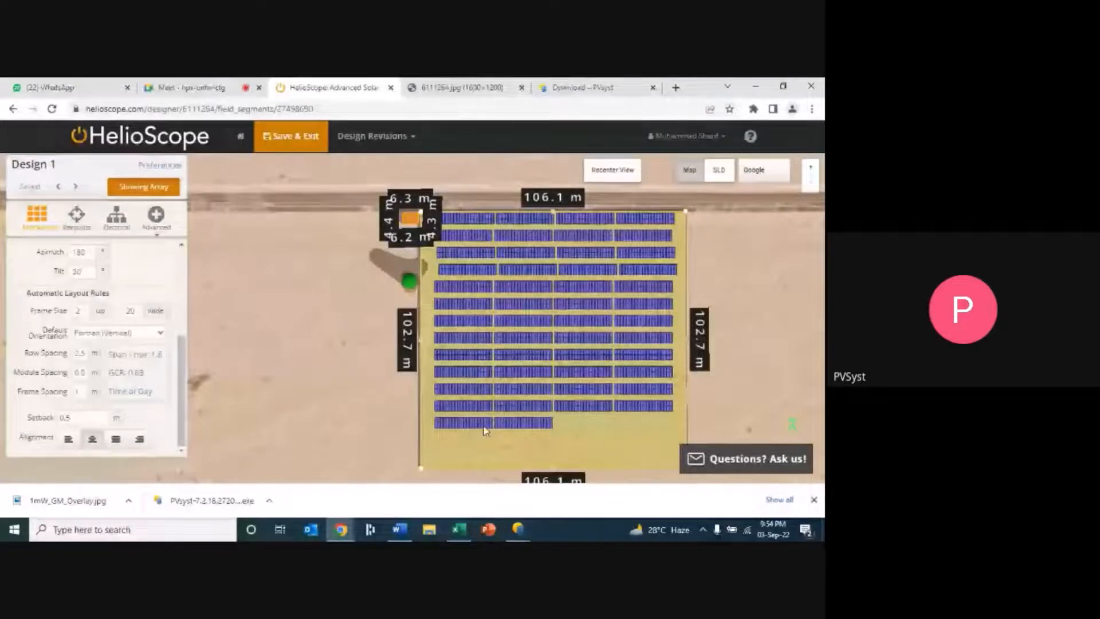
- Switch back to the PVsyst table array and set its number of sheds to 12
{"action": "mouse_move", "coordinate": [512, 534]}
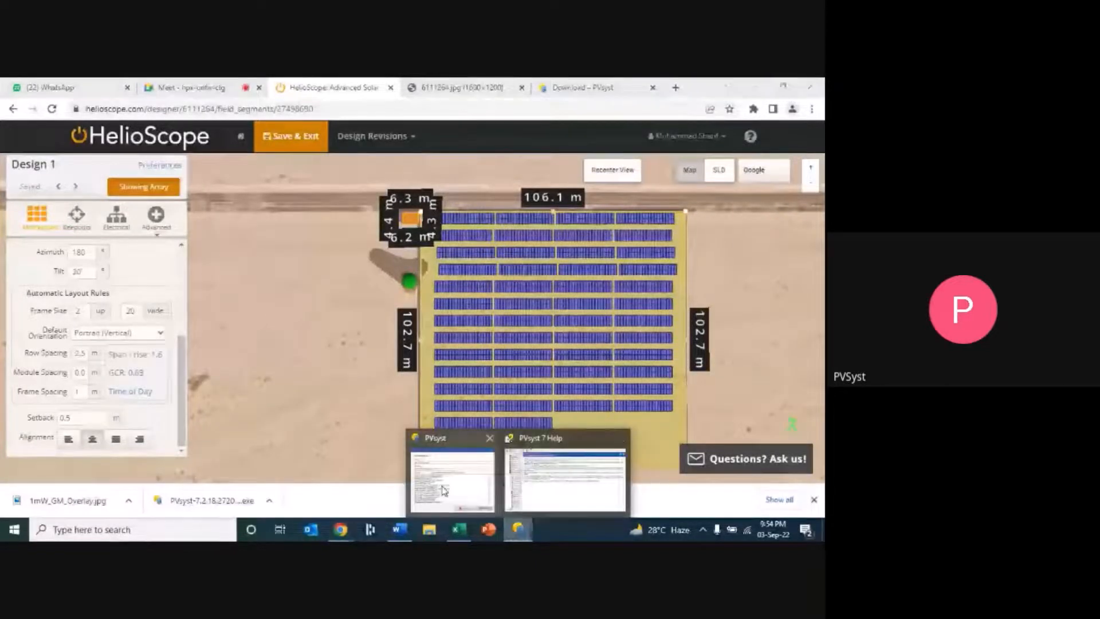
{"action": "left_click", "coordinate": [463, 478]}
{"action": "double_click", "coordinate": [780, 201]}
{"action": "type", "text": "12"}
{"action": "key", "text": "Tab"}
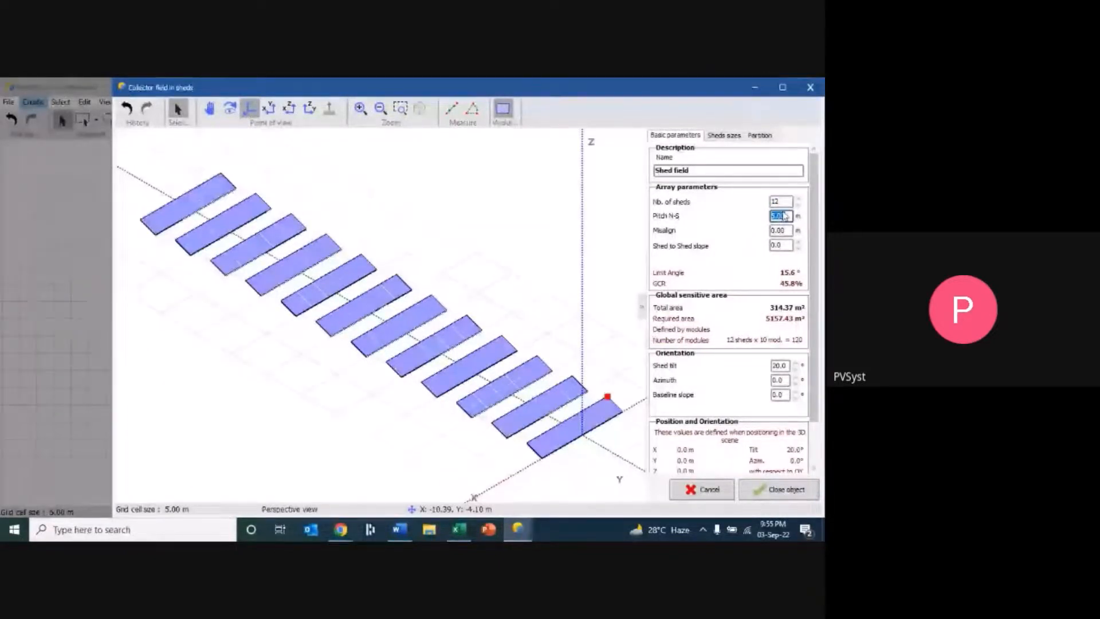
- Check the row spacing in the HelioScope design, and set the PVsyst array's N-S pitch to 6.7 m
{"action": "left_click", "coordinate": [272, 477]}
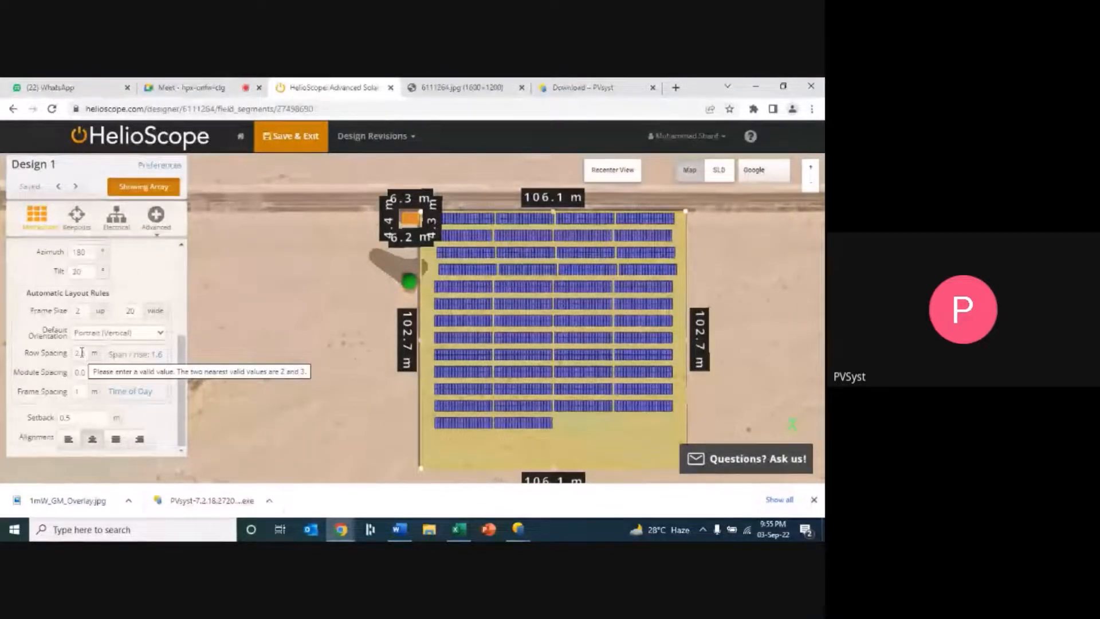
{"action": "type", "text": "5"}
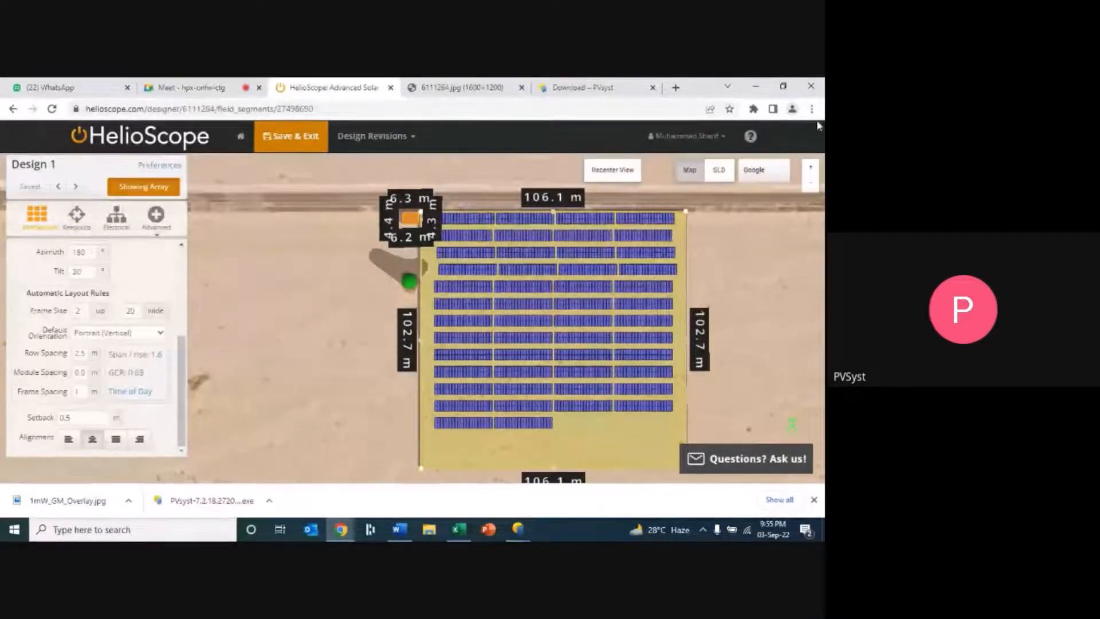
{"action": "left_click", "coordinate": [756, 86]}
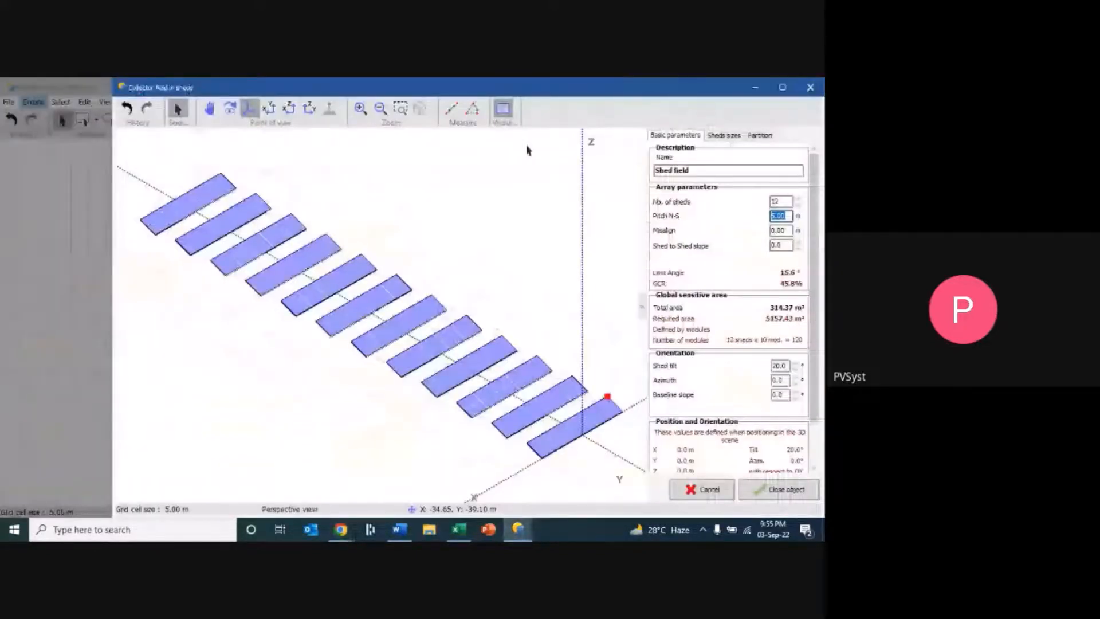
{"action": "type", "text": "6"}
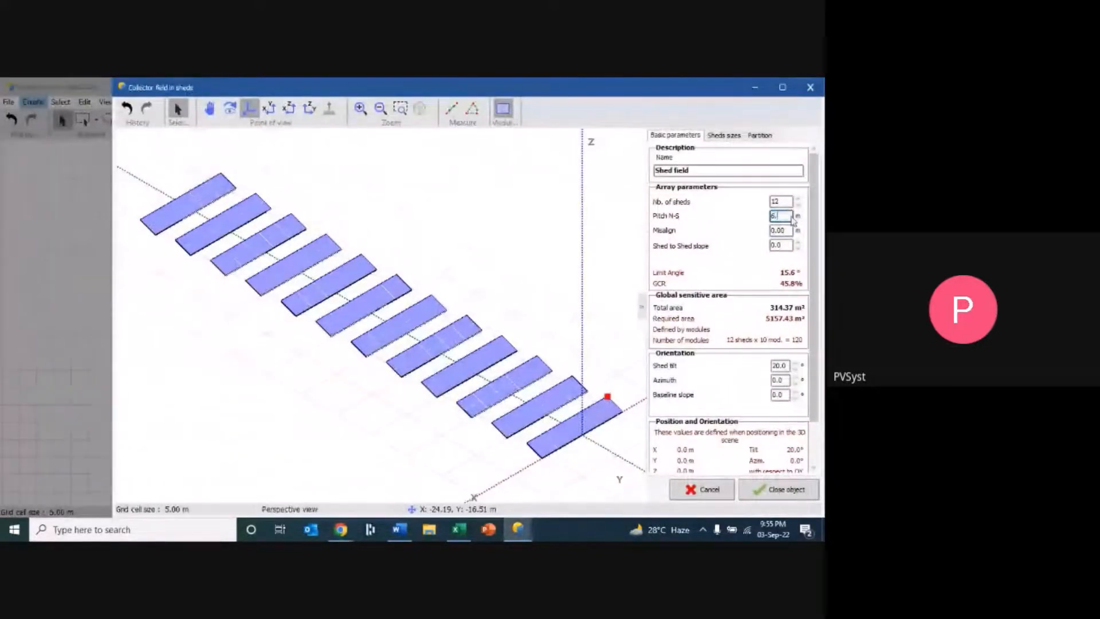
{"action": "type", "text": ".7"}
{"action": "left_click", "coordinate": [785, 202]}
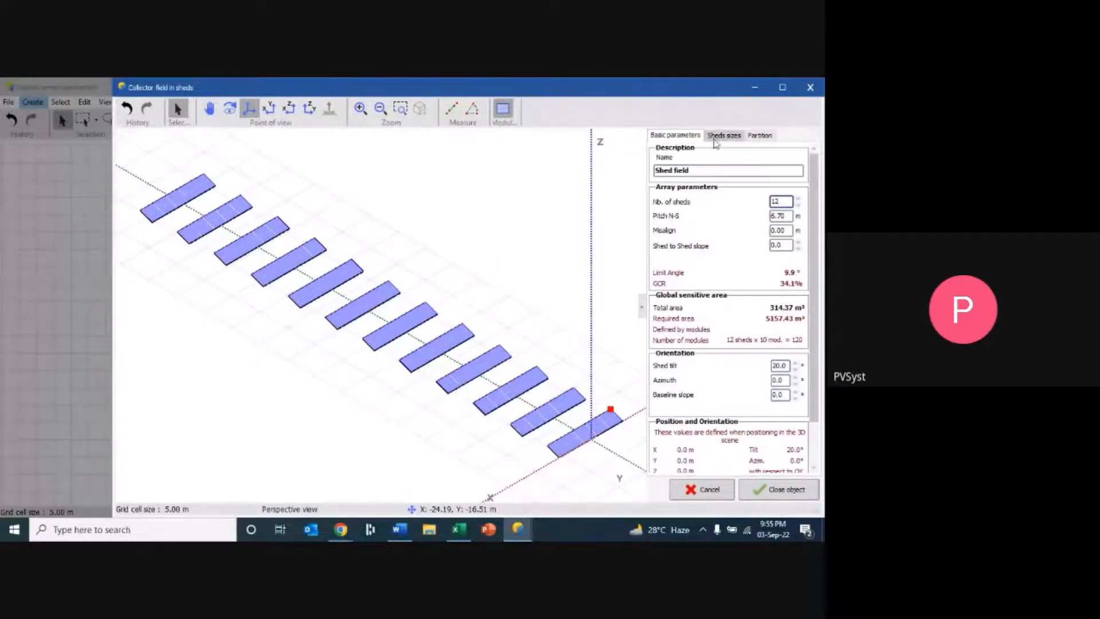
- Size the sheds with portrait modules, 20 in length by 2 in height, and place the array in the scene
{"action": "left_click", "coordinate": [725, 138]}
{"action": "left_click", "coordinate": [776, 251]}
{"action": "left_click", "coordinate": [794, 271]}
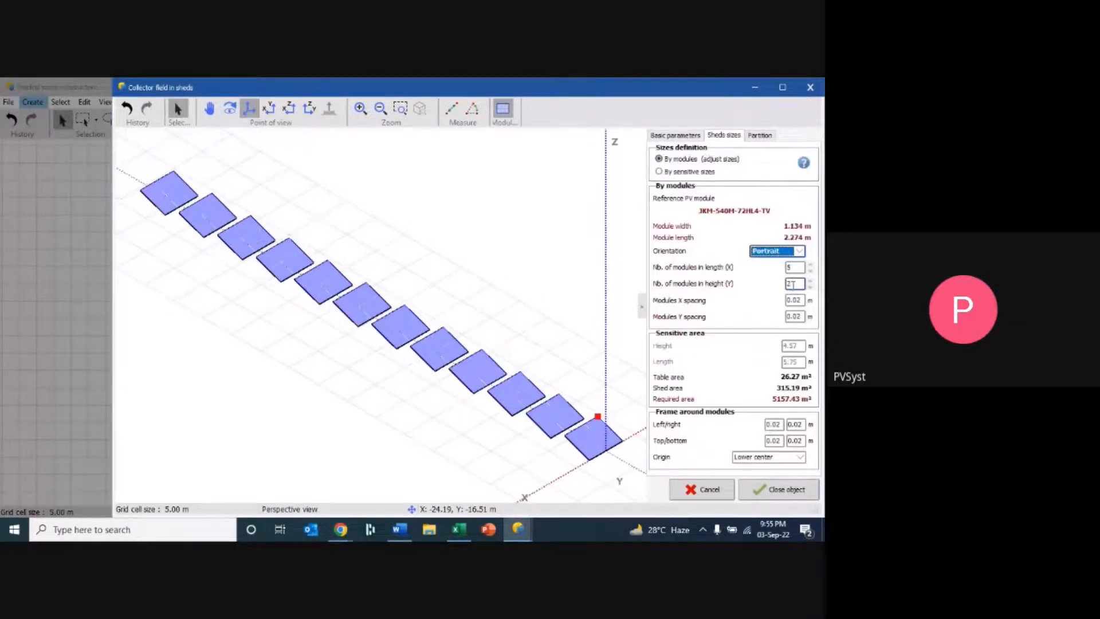
{"action": "left_click_drag", "start_coordinate": [796, 268], "coordinate": [776, 271]}
{"action": "type", "text": "20"}
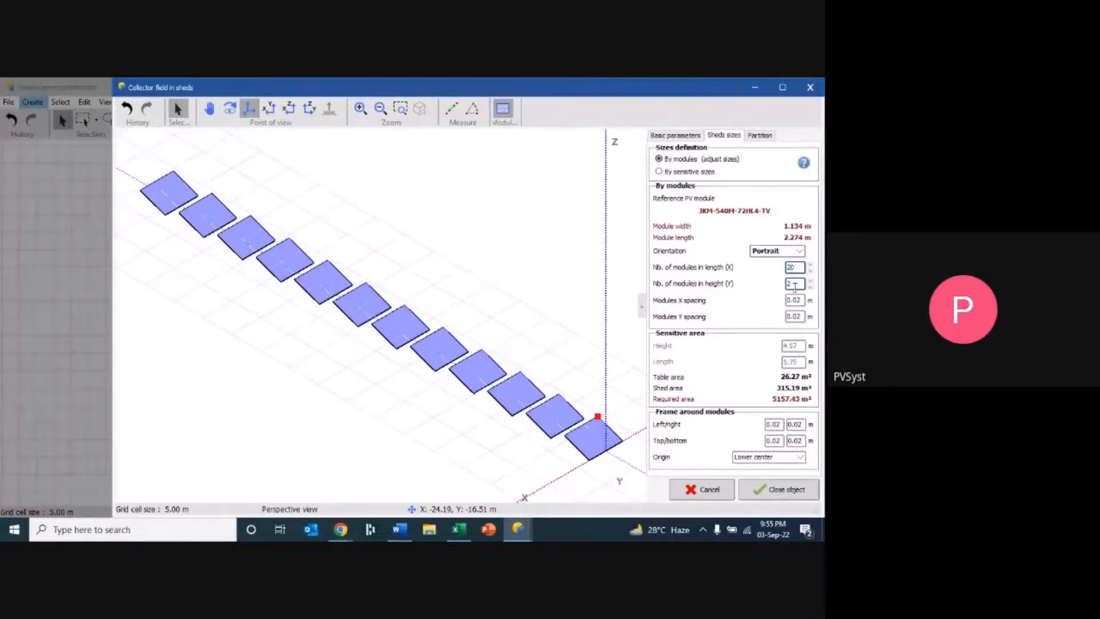
{"action": "key", "text": "Tab"}
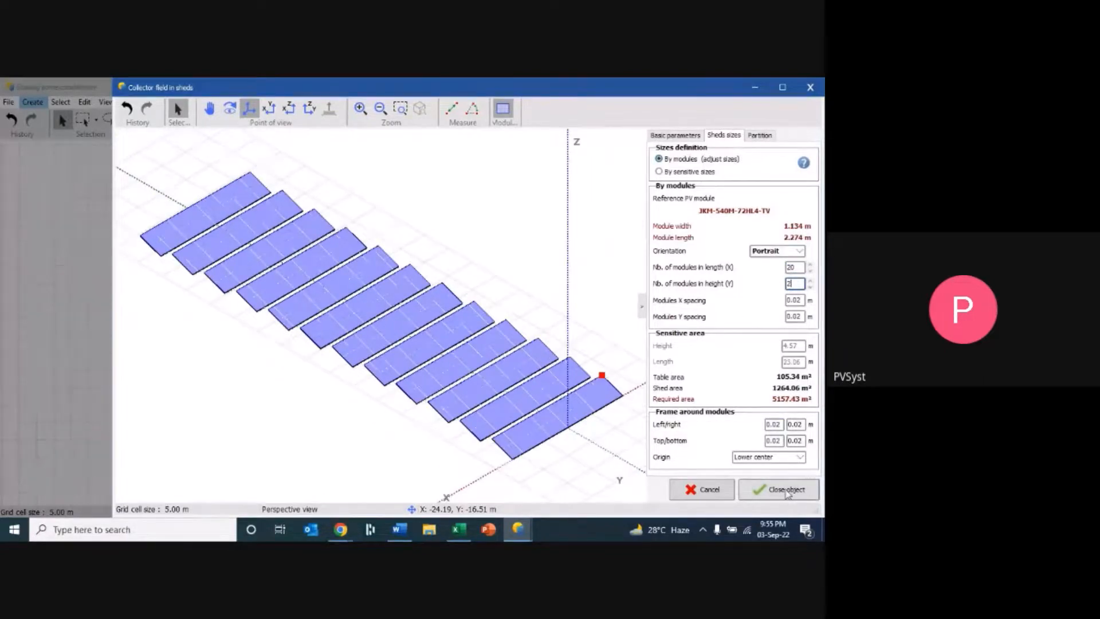
{"action": "left_click", "coordinate": [788, 491]}
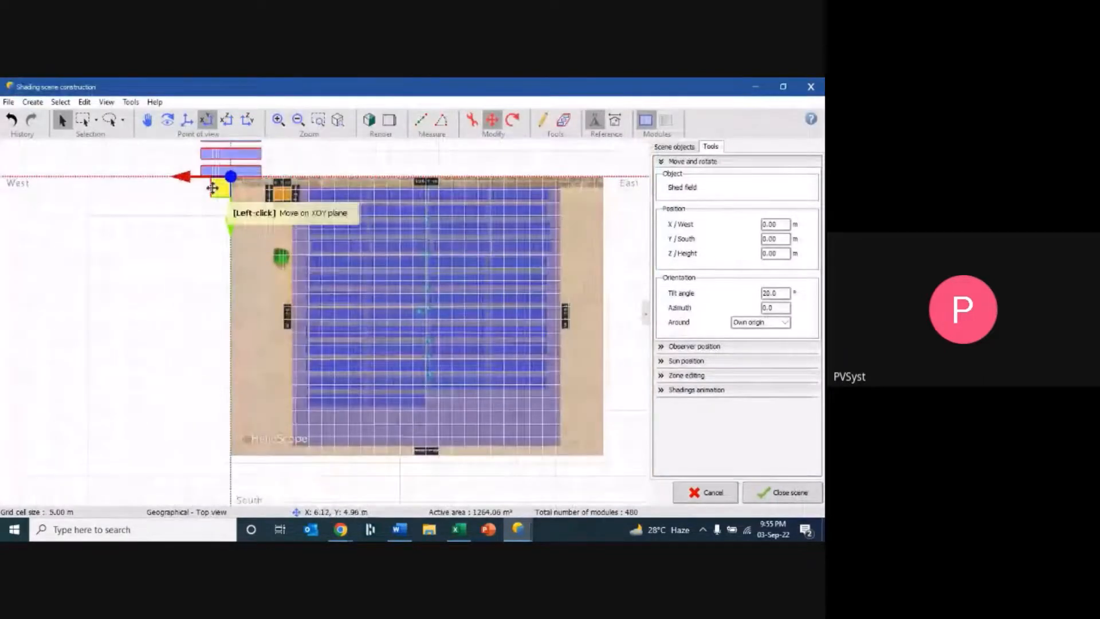
- Move the shed field over the westernmost table column of the ground image, at about X -39.7, Y 82.0 m
{"action": "left_click_drag", "start_coordinate": [216, 187], "coordinate": [319, 400]}
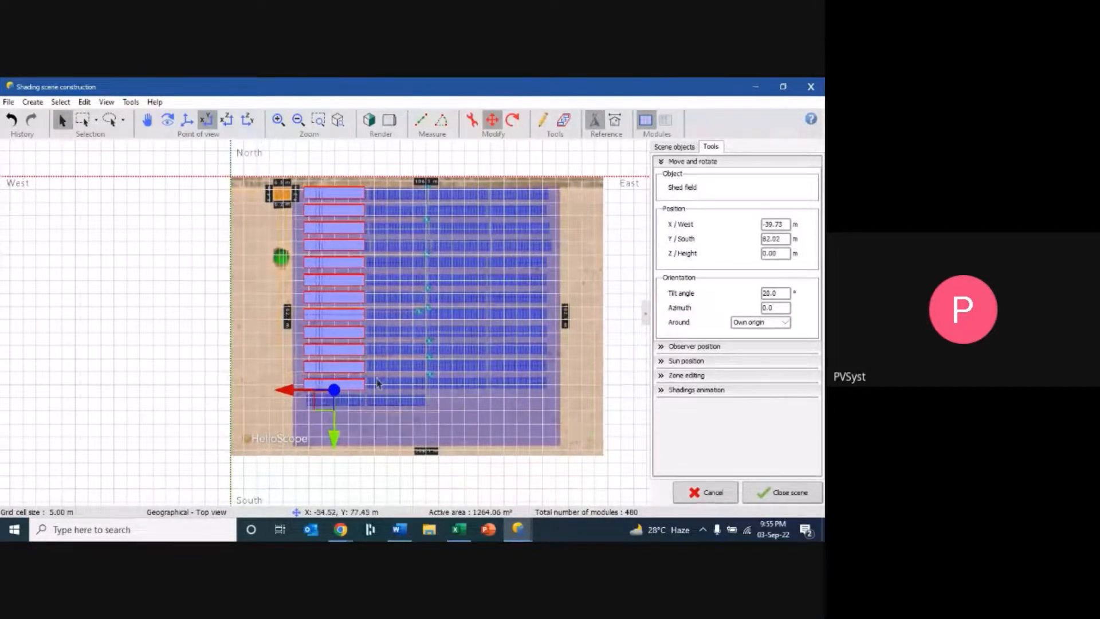
{"action": "scroll", "coordinate": [352, 332], "scroll_direction": "up", "scroll_amount": 3}
{"action": "scroll", "coordinate": [355, 369], "scroll_direction": "down", "scroll_amount": 2}
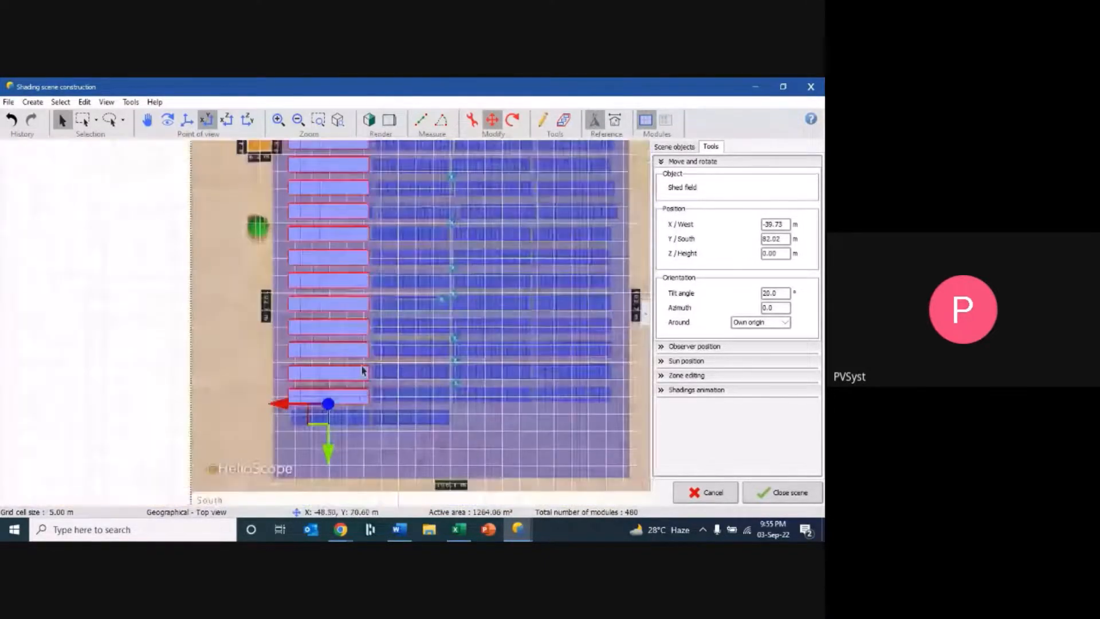
{"action": "scroll", "coordinate": [404, 285], "scroll_direction": "down", "scroll_amount": 2}
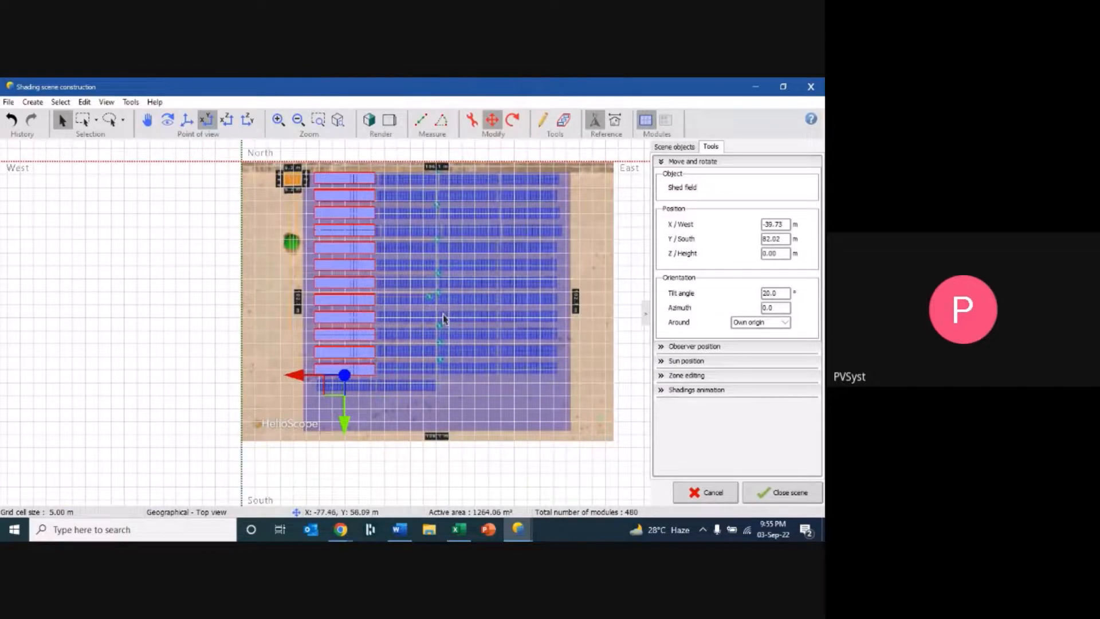
- Paste a copy of the shed field and align it as the second column, at about X -64.0, Y 82.0 m
{"action": "key", "text": "ctrl+v"}
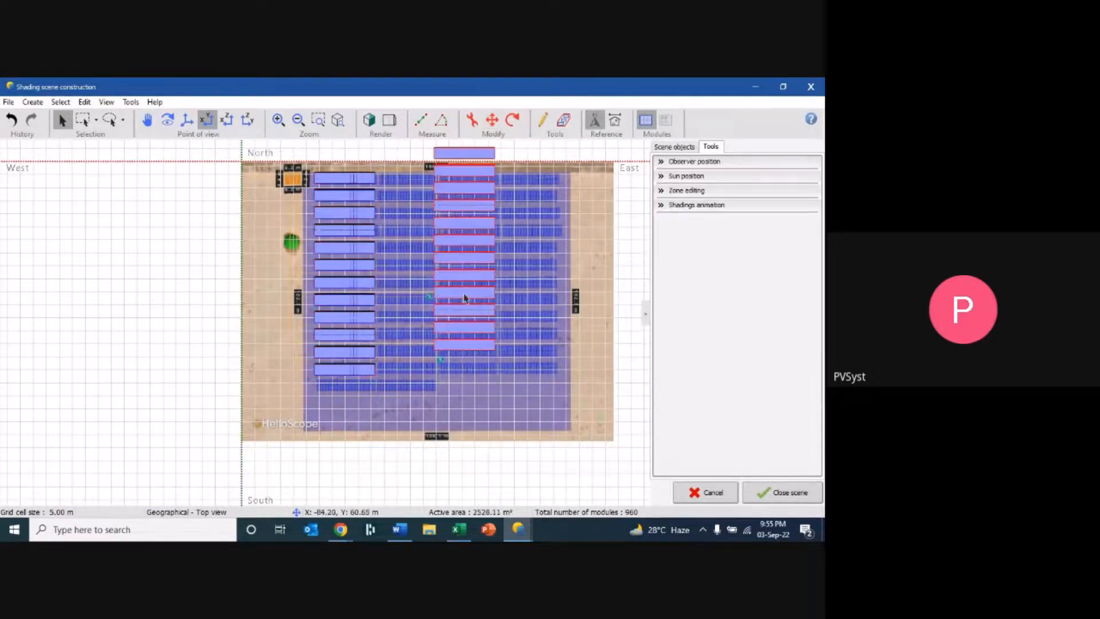
{"action": "left_click", "coordinate": [493, 120]}
{"action": "left_click_drag", "start_coordinate": [456, 383], "coordinate": [393, 386]}
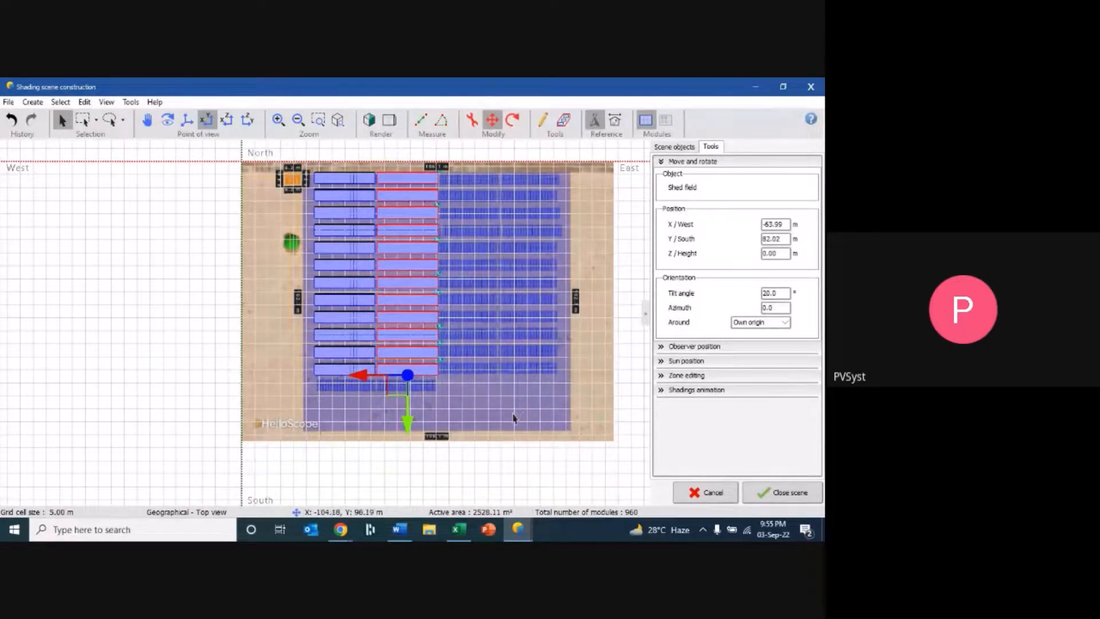
- Paste another shed field copy and align it as the third column, at about X -88.6, Y 82.0 m
{"action": "key", "text": "ctrl+v"}
{"action": "left_click", "coordinate": [492, 120]}
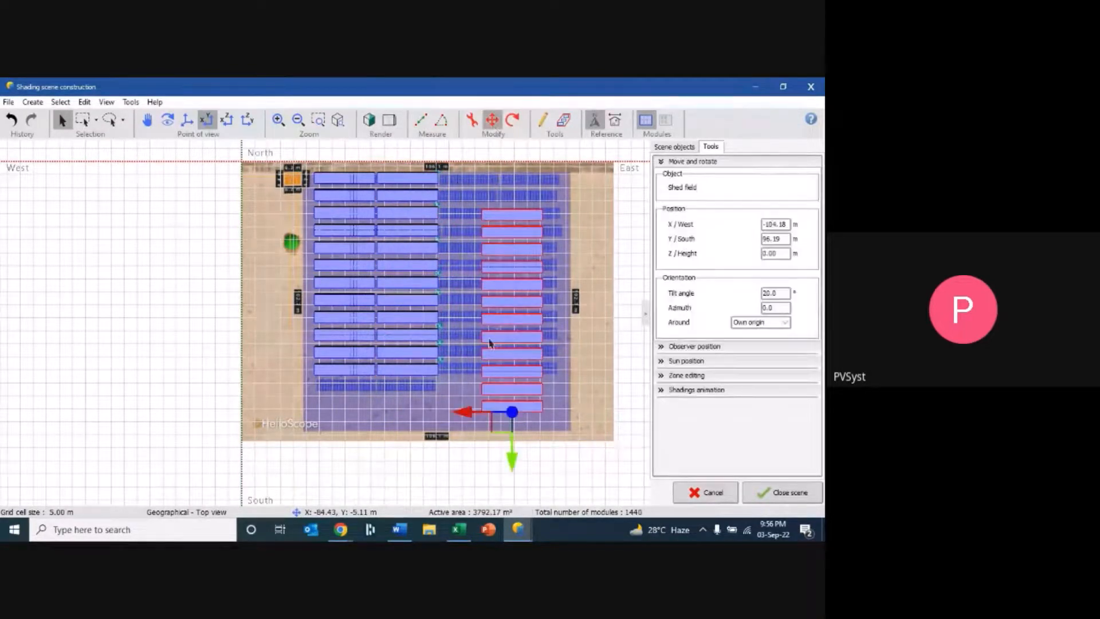
{"action": "left_click_drag", "start_coordinate": [491, 421], "coordinate": [455, 387]}
- Check the column layout in HelioScope, and add a fourth shed field column in PVsyst at about X -113.3, Y 82.3 m
{"action": "mouse_move", "coordinate": [340, 533]}
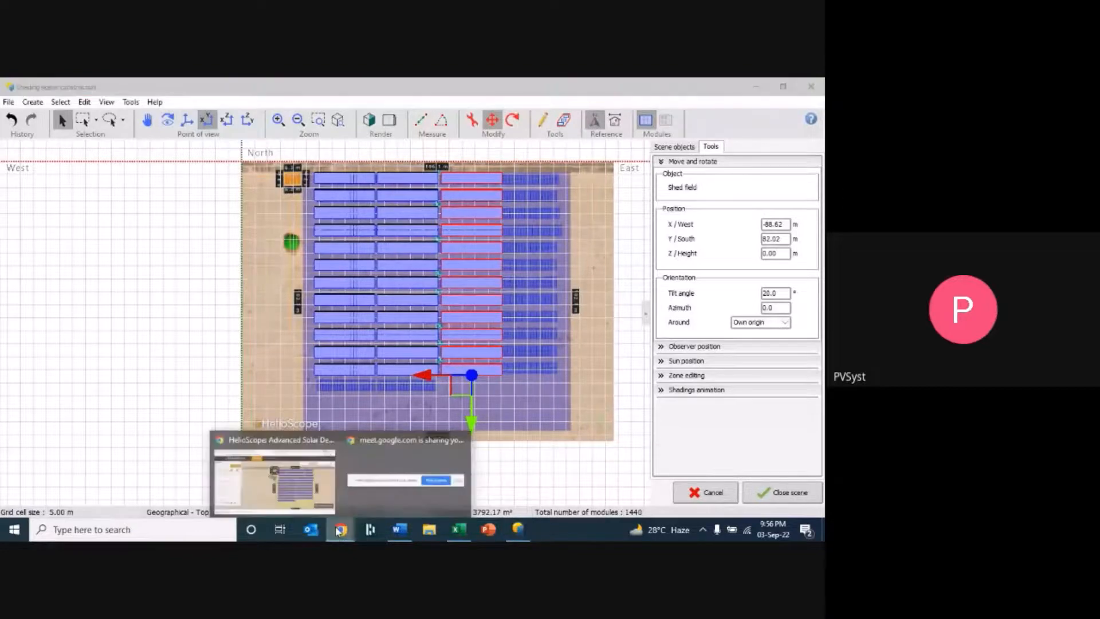
{"action": "left_click", "coordinate": [278, 480]}
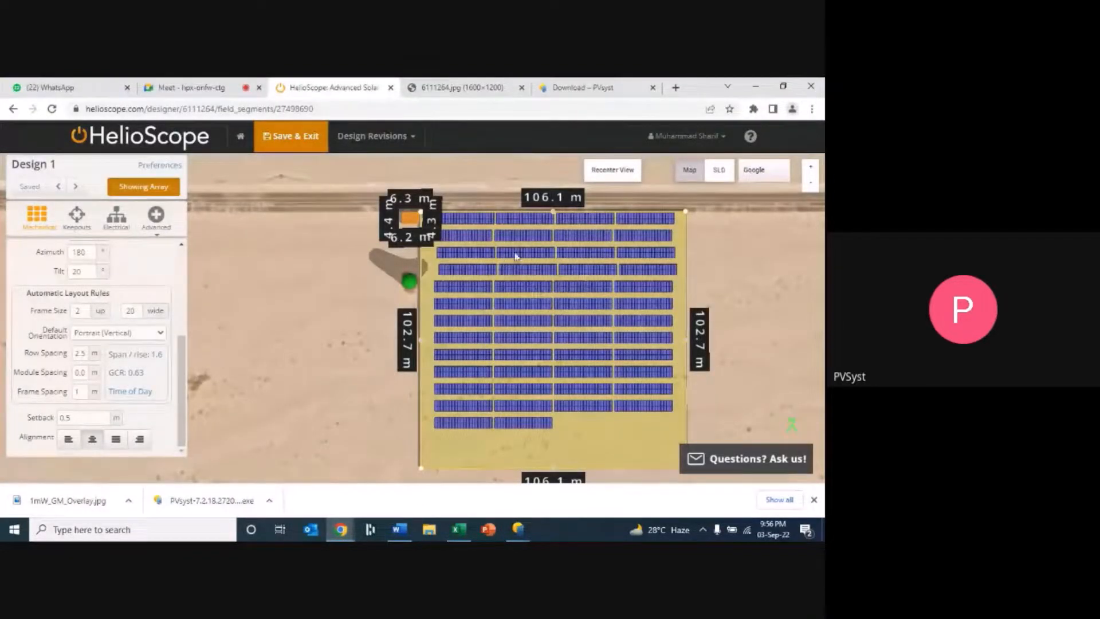
{"action": "left_click", "coordinate": [755, 85]}
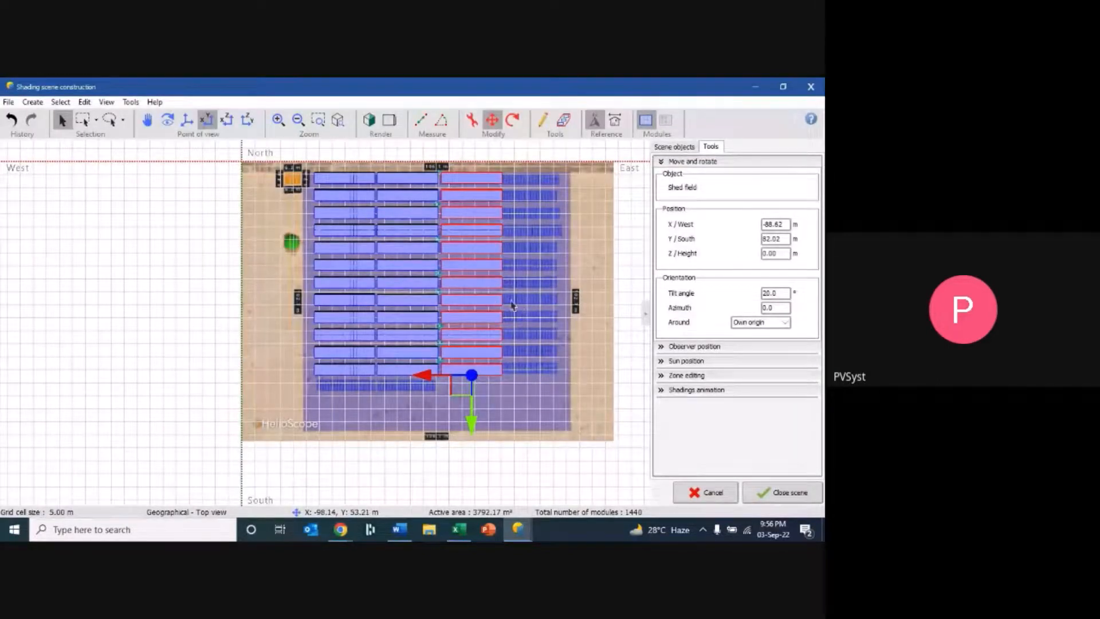
{"action": "key", "text": "ctrl+v"}
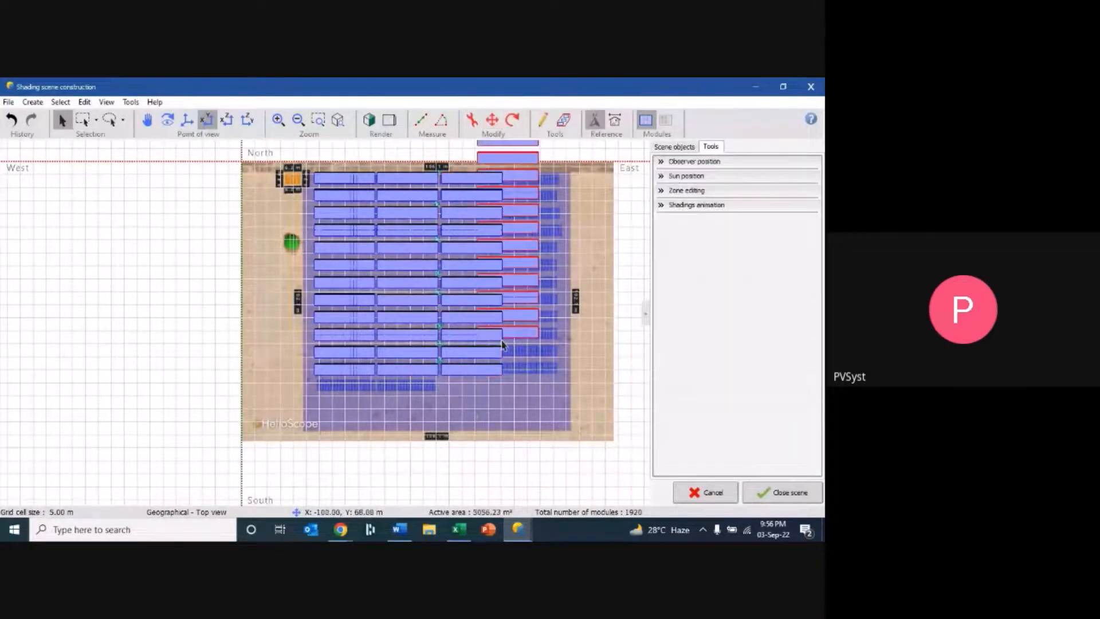
{"action": "left_click", "coordinate": [493, 121]}
{"action": "left_click_drag", "start_coordinate": [499, 348], "coordinate": [526, 389]}
{"action": "left_click", "coordinate": [603, 389]}
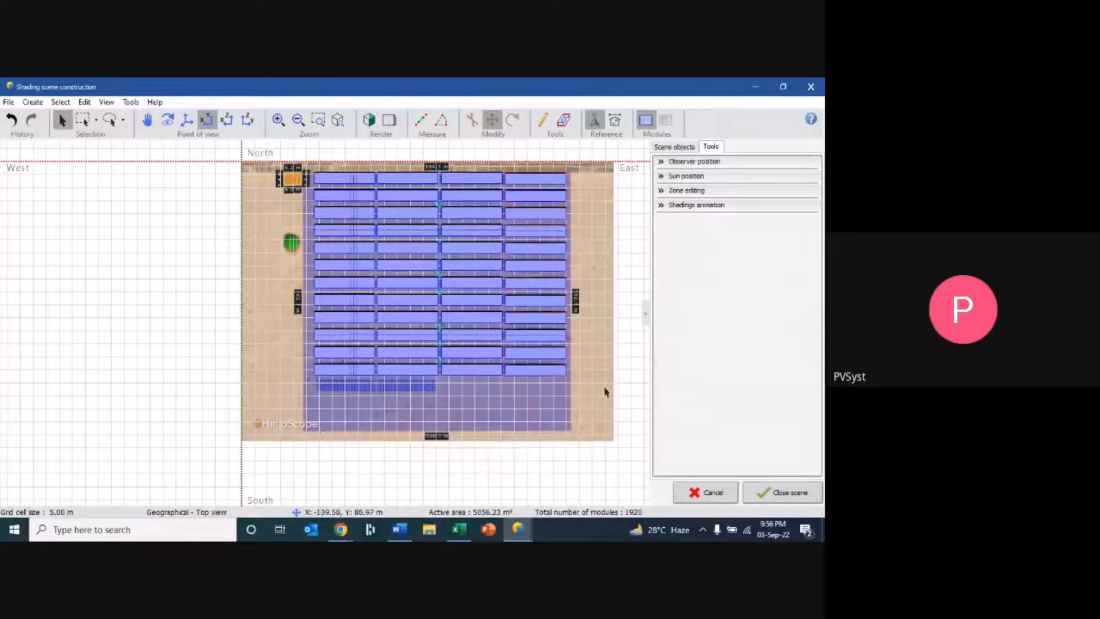
- Paste another copy of the shed field and reduce the copy's number of sheds to 1
{"action": "left_click", "coordinate": [533, 377]}
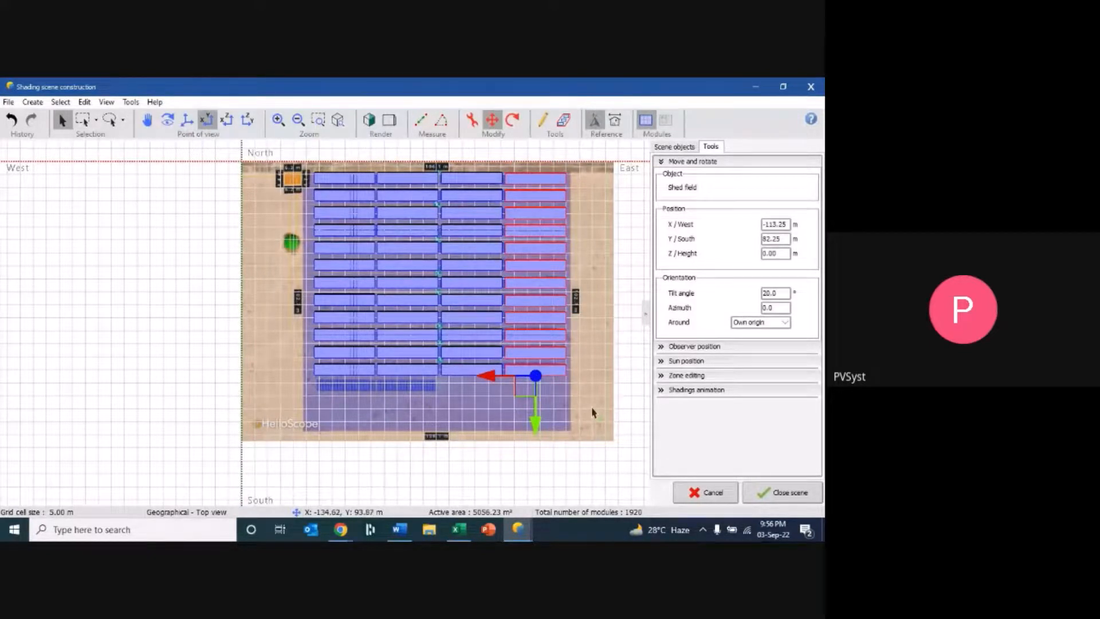
{"action": "key", "text": "ctrl+v"}
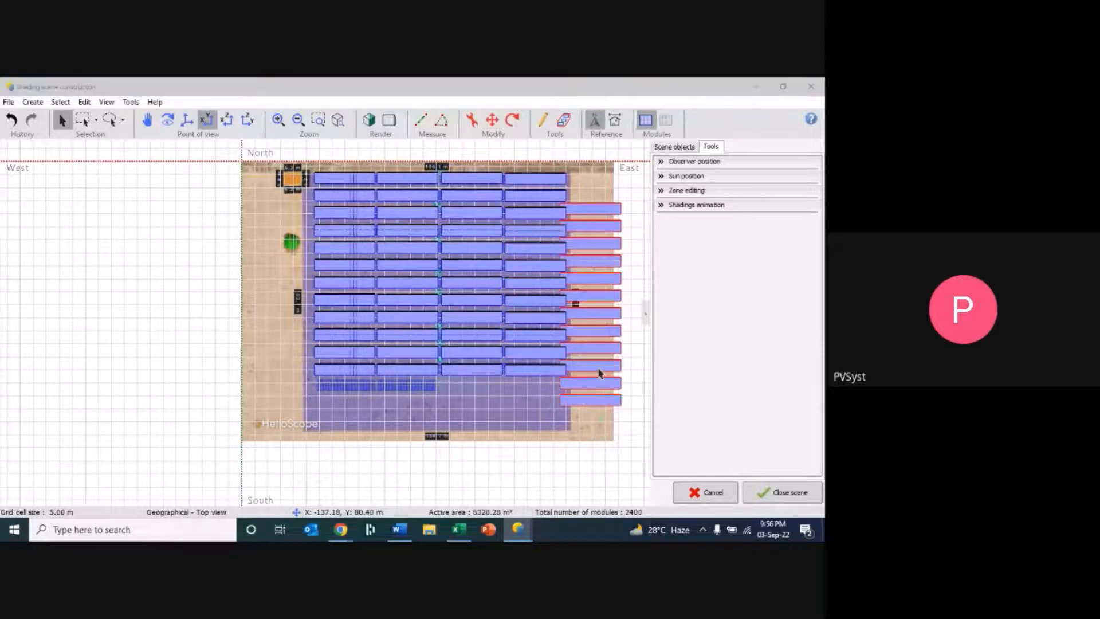
{"action": "double_click", "coordinate": [599, 377]}
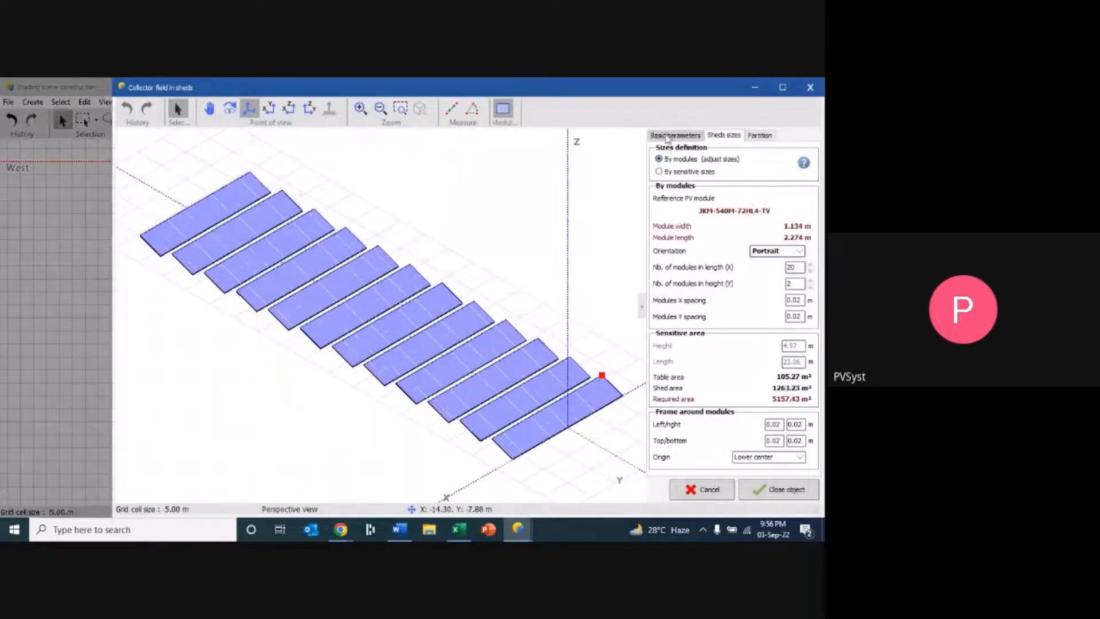
{"action": "left_click", "coordinate": [672, 136]}
{"action": "left_click_drag", "start_coordinate": [783, 203], "coordinate": [765, 204]}
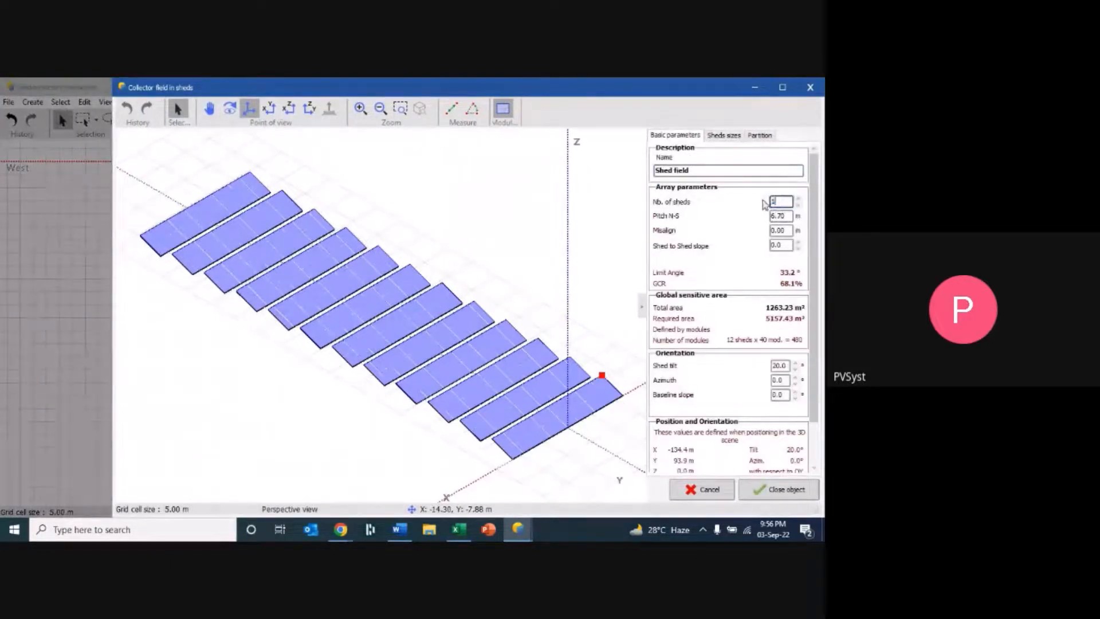
{"action": "type", "text": "1"}
{"action": "left_click", "coordinate": [770, 492]}
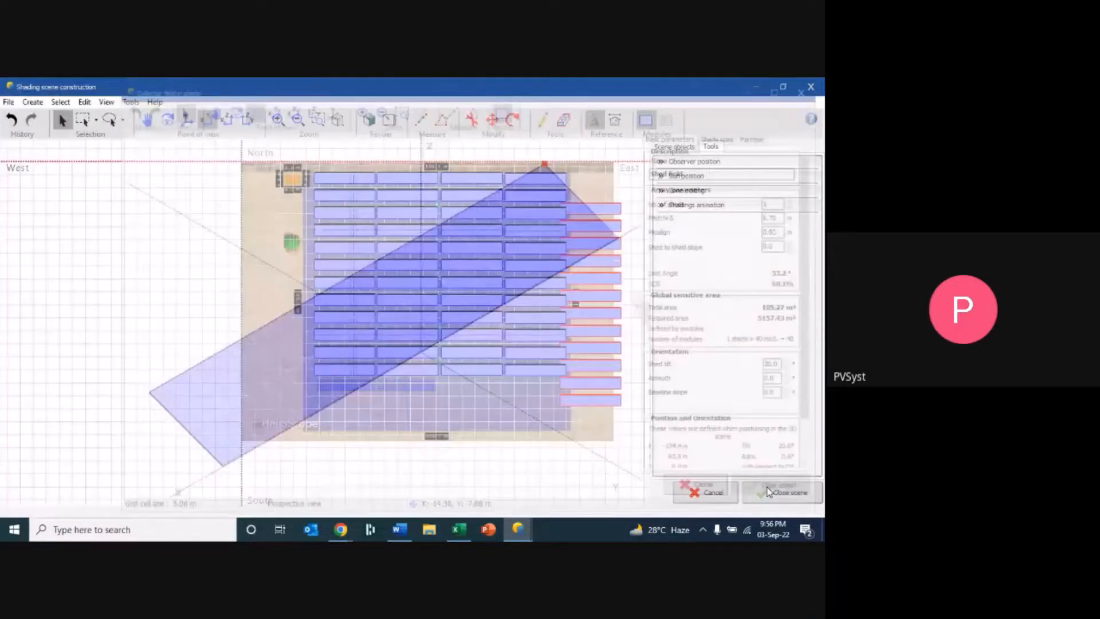
- Move the single shed to the row directly below the westernmost table column, over the first table of the ground image's last row
{"action": "left_click", "coordinate": [493, 120]}
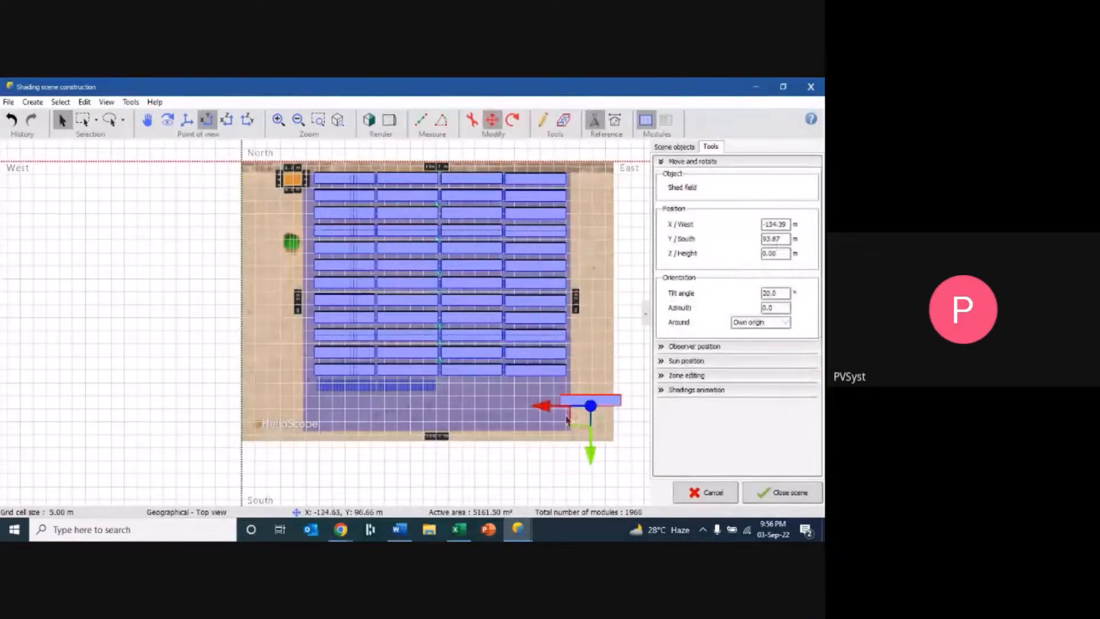
{"action": "left_click_drag", "start_coordinate": [577, 410], "coordinate": [337, 363]}
{"action": "scroll", "coordinate": [342, 400], "scroll_direction": "up", "scroll_amount": 3}
- Paste a copy of the single shed and align it below the second column, at about X -64.0, Y 88.0 m
{"action": "key", "text": "ctrl+c"}
{"action": "key", "text": "ctrl+v"}
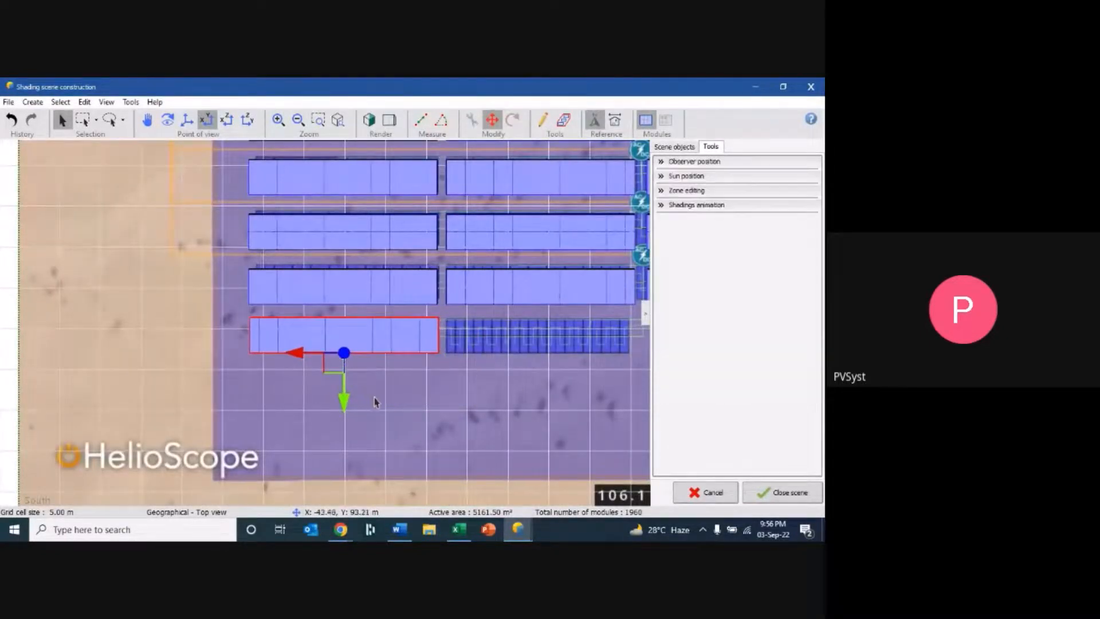
{"action": "left_click", "coordinate": [491, 124]}
{"action": "left_click_drag", "start_coordinate": [361, 405], "coordinate": [530, 366]}
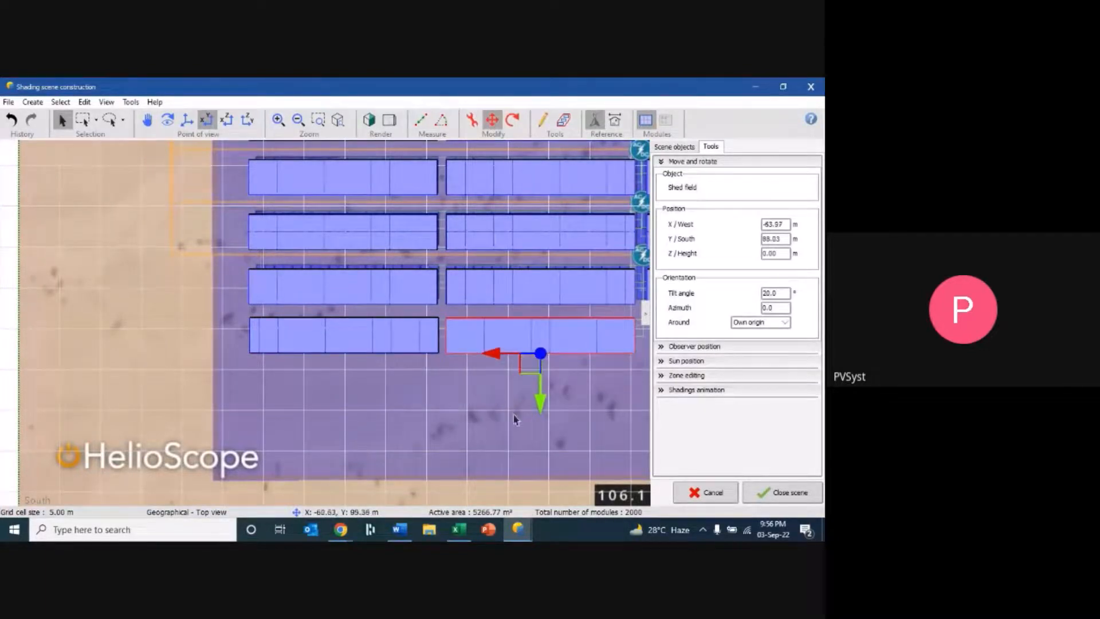
- Create a parallelepiped shading object for the orange building, 4.4 m wide, 6.3 m long and 3 m high
{"action": "scroll", "coordinate": [520, 412], "scroll_direction": "down", "scroll_amount": 3}
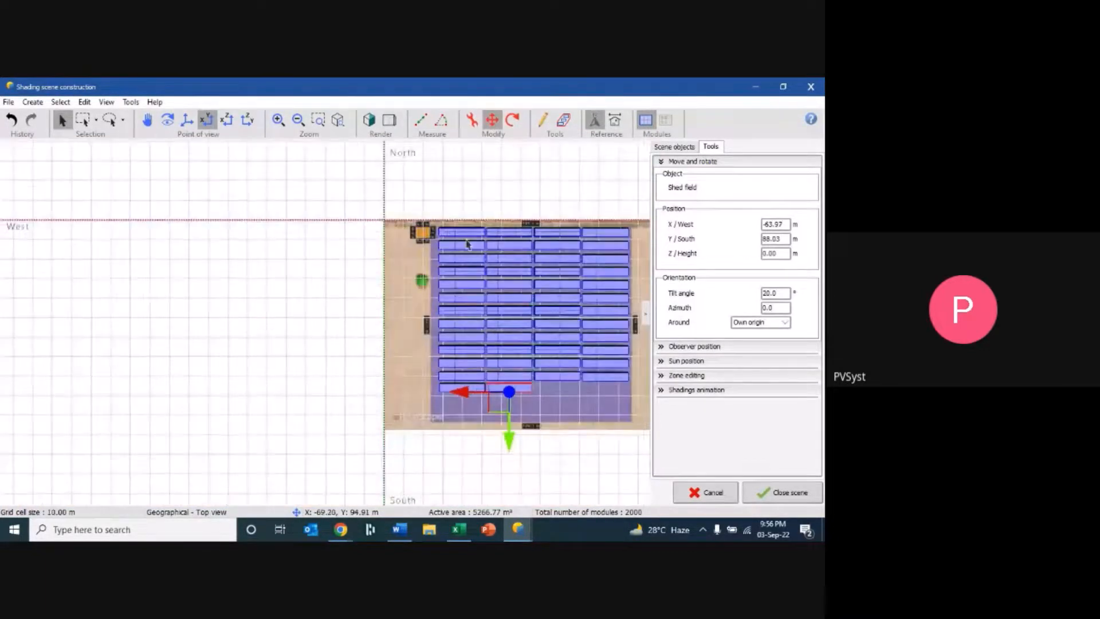
{"action": "scroll", "coordinate": [420, 234], "scroll_direction": "up", "scroll_amount": 6}
{"action": "scroll", "coordinate": [427, 322], "scroll_direction": "down", "scroll_amount": 2}
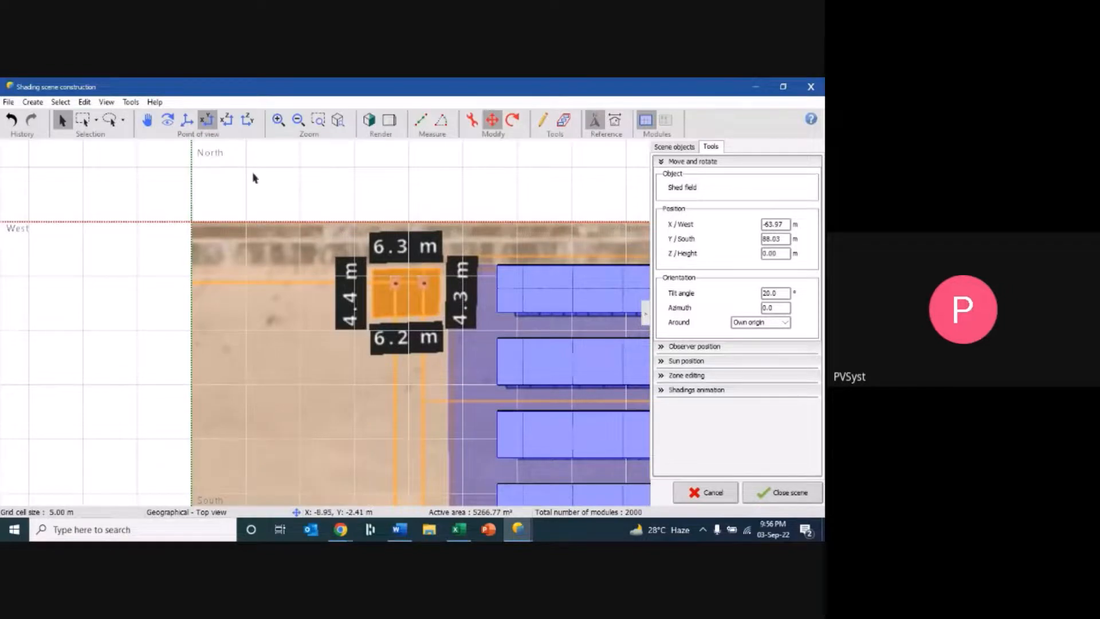
{"action": "left_click", "coordinate": [57, 103]}
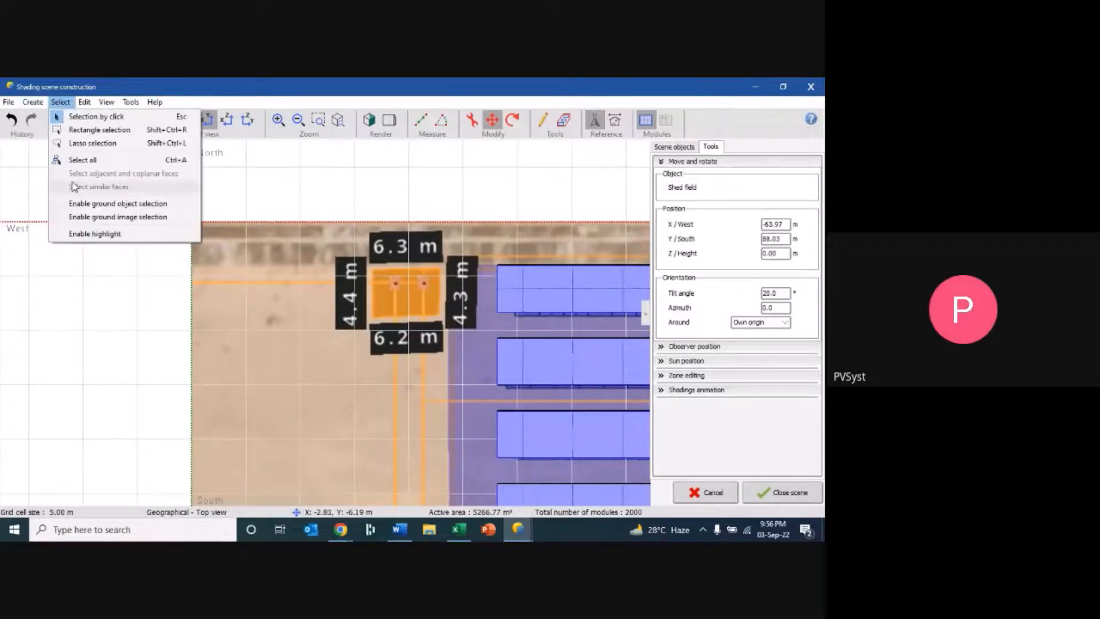
{"action": "left_click", "coordinate": [36, 117]}
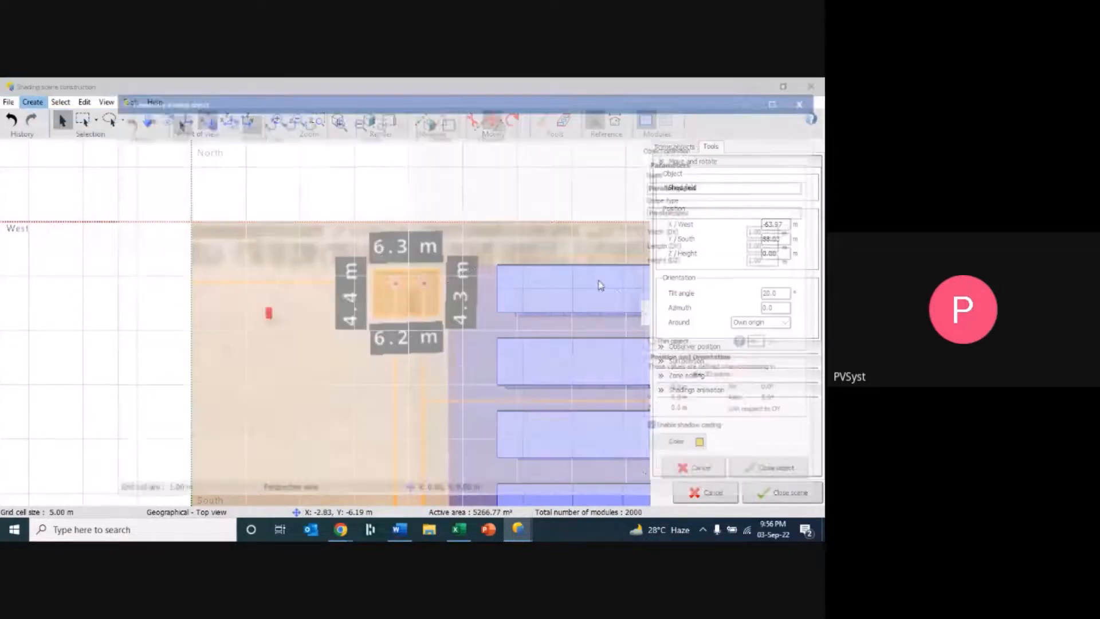
{"action": "left_click_drag", "start_coordinate": [773, 227], "coordinate": [726, 230]}
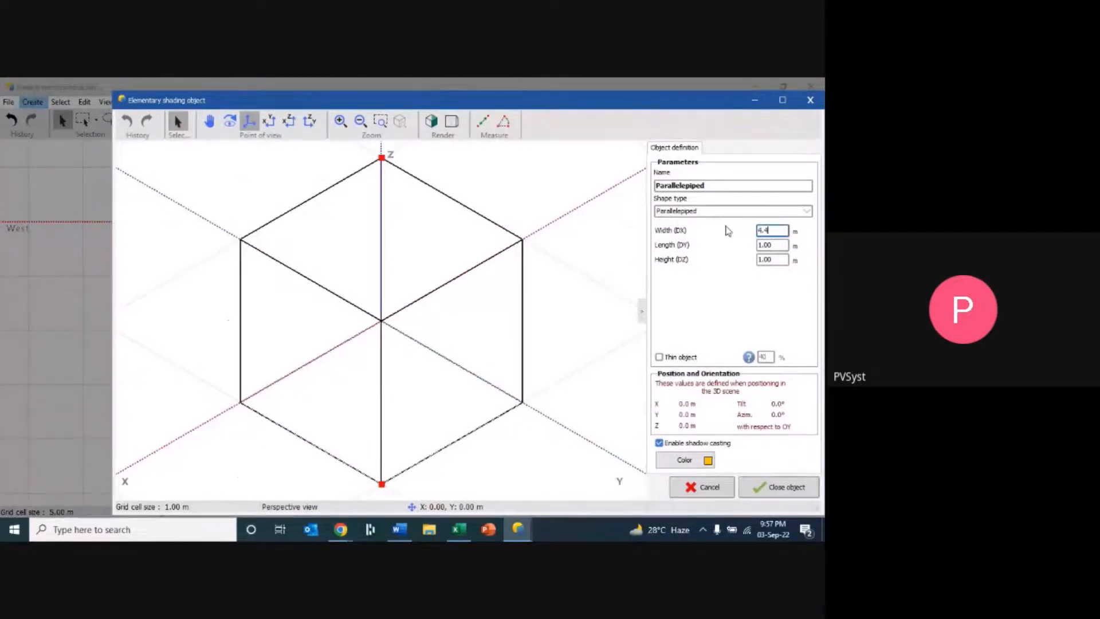
{"action": "key", "text": "Tab"}
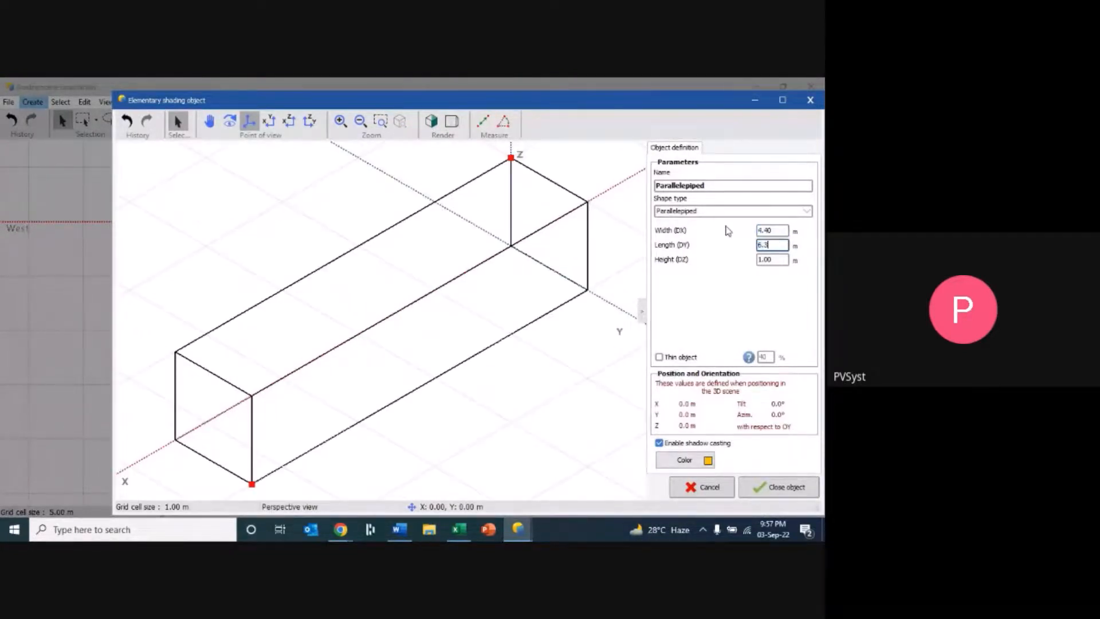
{"action": "type", "text": "6.3"}
{"action": "key", "text": "Tab"}
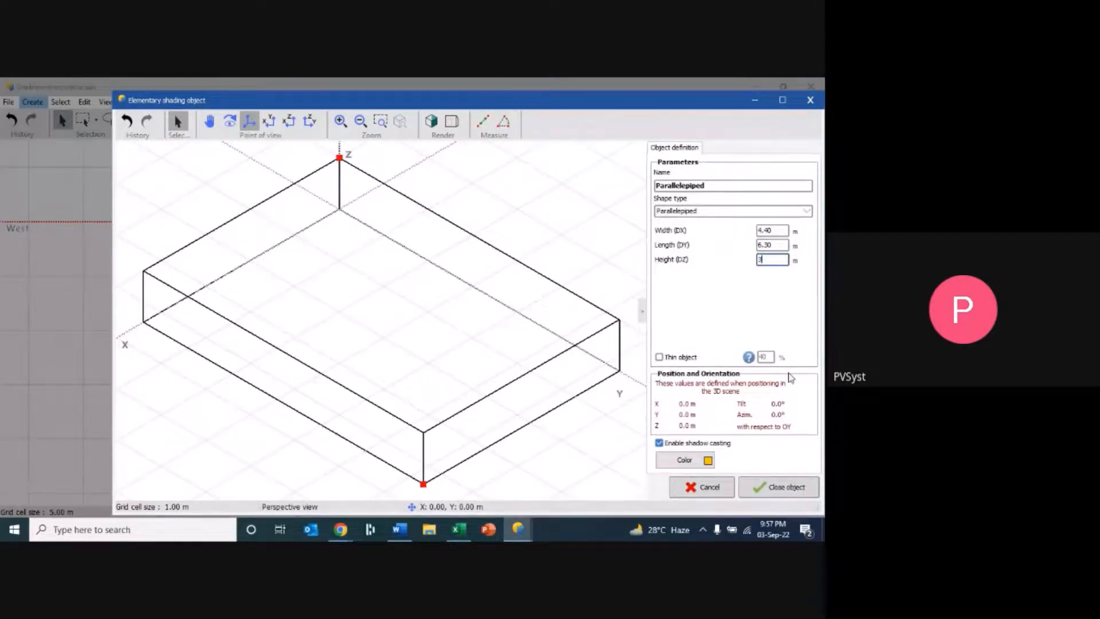
{"action": "left_click", "coordinate": [771, 490]}
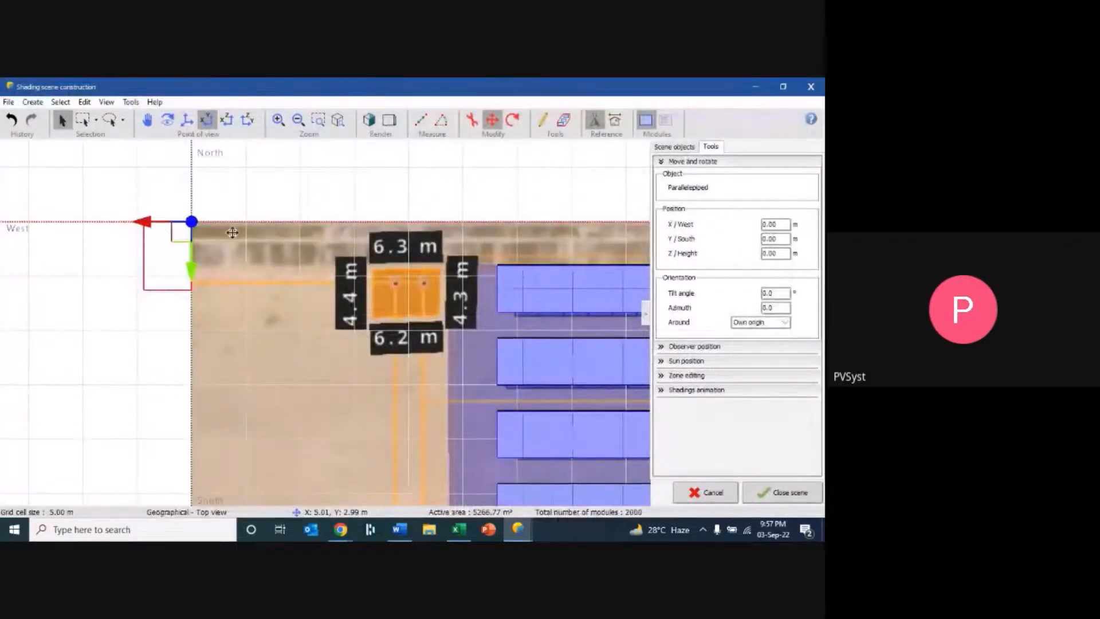
- Set the parallelepiped's azimuth to 90° and place it over the orange building, at about X -22.9, Y 8.7 m
{"action": "left_click_drag", "start_coordinate": [780, 308], "coordinate": [750, 310]}
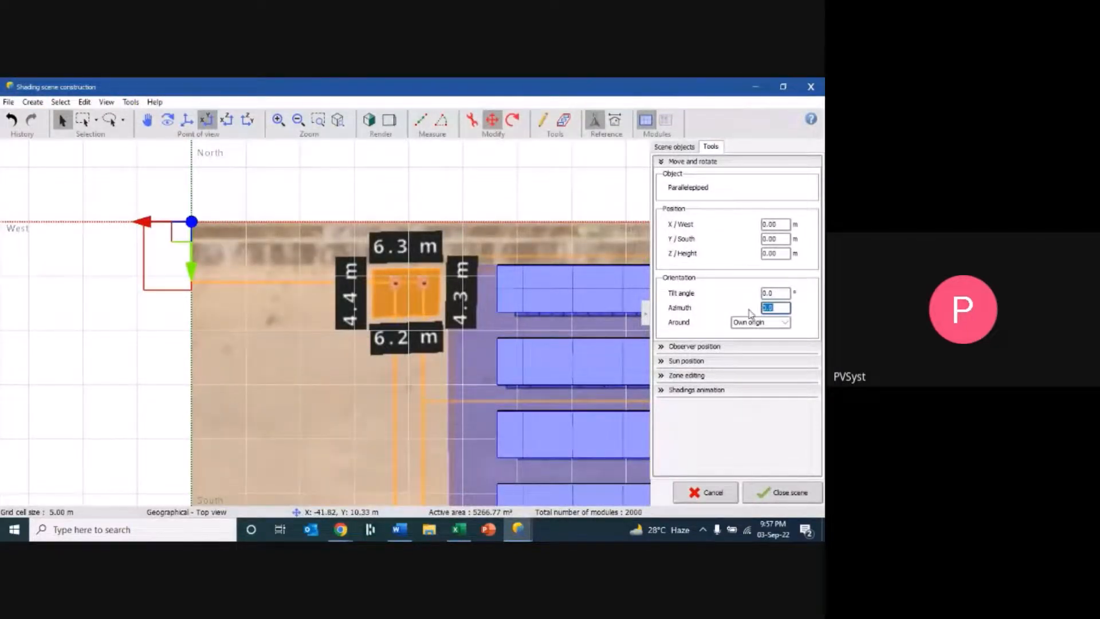
{"action": "key", "text": "Return"}
{"action": "left_click_drag", "start_coordinate": [181, 231], "coordinate": [428, 326]}
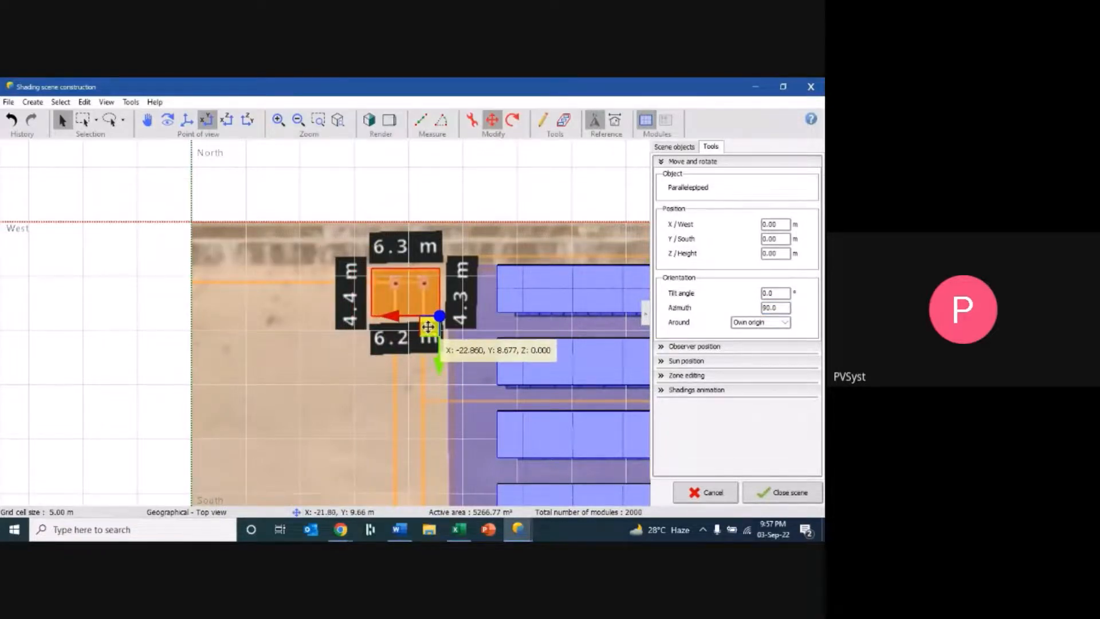
{"action": "left_click", "coordinate": [322, 345]}
- Create another elementary shading object with the Tree shape for the green tree west of the tables
{"action": "scroll", "coordinate": [346, 341], "scroll_direction": "down", "scroll_amount": 4}
{"action": "scroll", "coordinate": [371, 427], "scroll_direction": "up", "scroll_amount": 5}
{"action": "scroll", "coordinate": [332, 338], "scroll_direction": "down", "scroll_amount": 3}
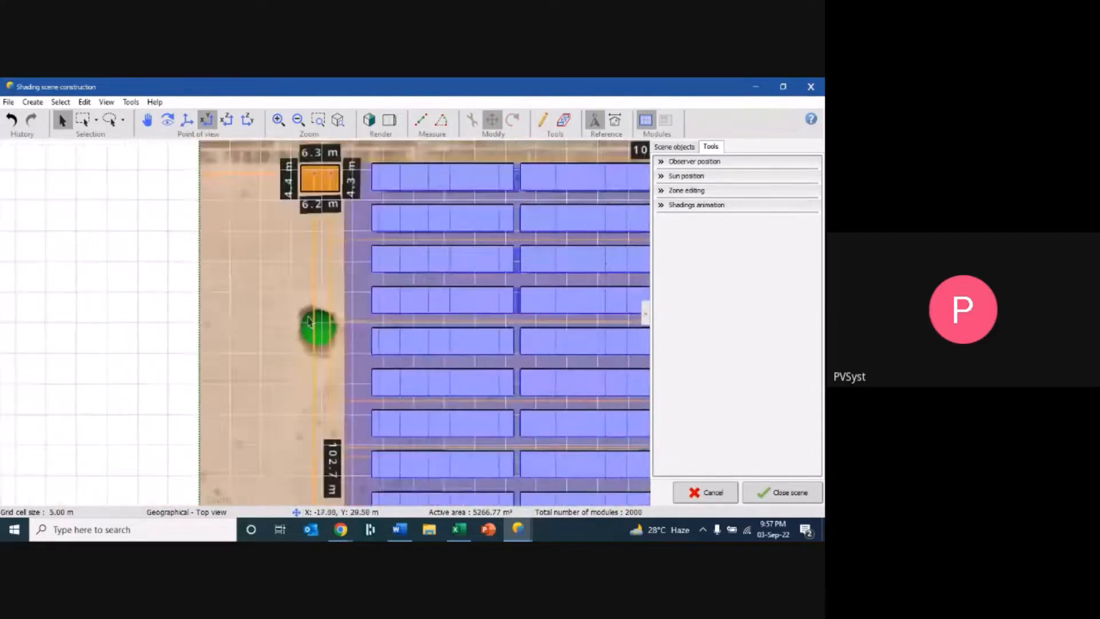
{"action": "left_click", "coordinate": [32, 102]}
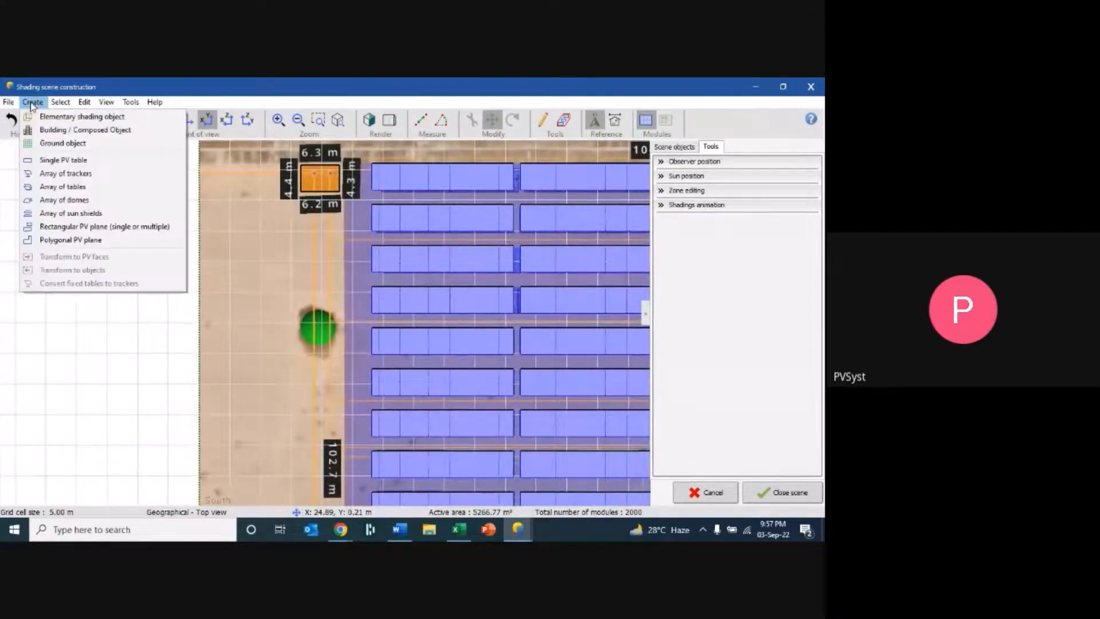
{"action": "left_click", "coordinate": [46, 113]}
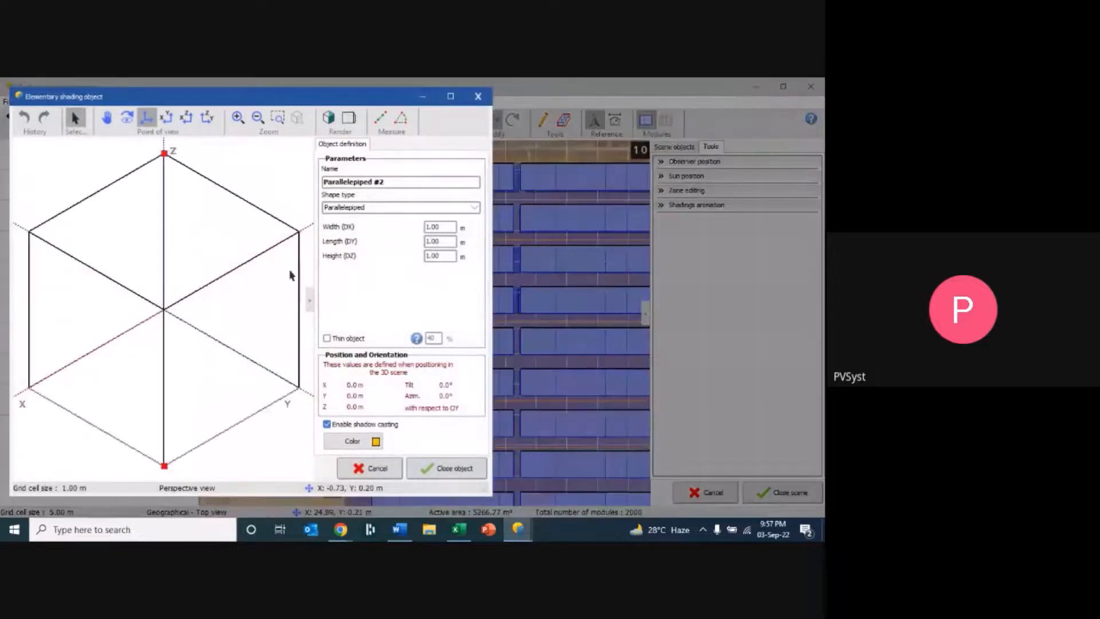
{"action": "left_click", "coordinate": [359, 182]}
{"action": "left_click", "coordinate": [364, 207]}
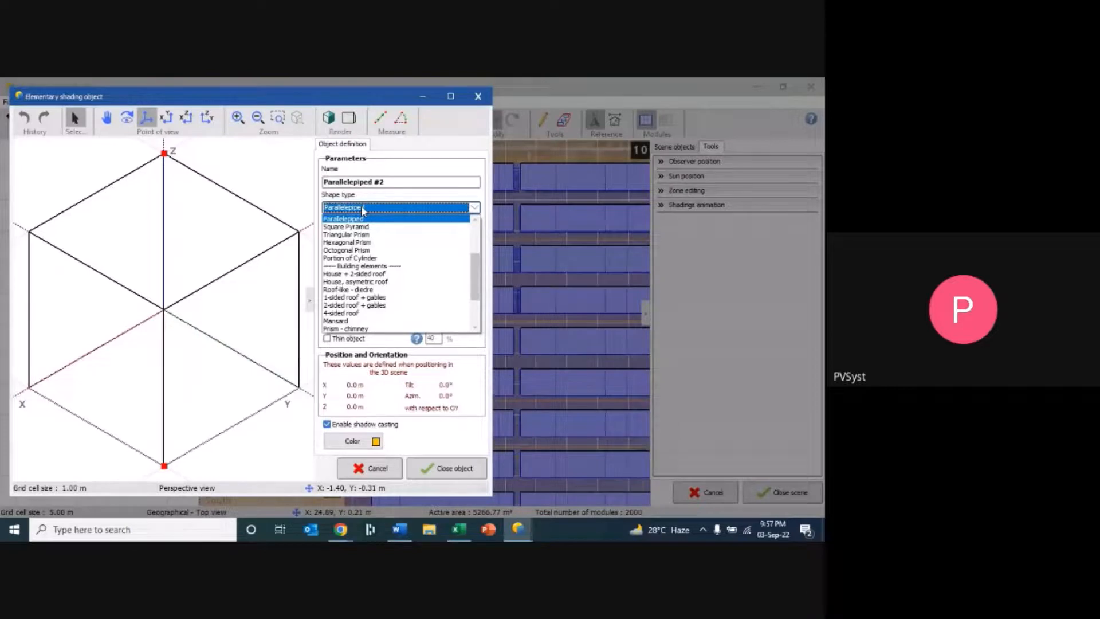
{"action": "scroll", "coordinate": [360, 304], "scroll_direction": "down", "scroll_amount": 2}
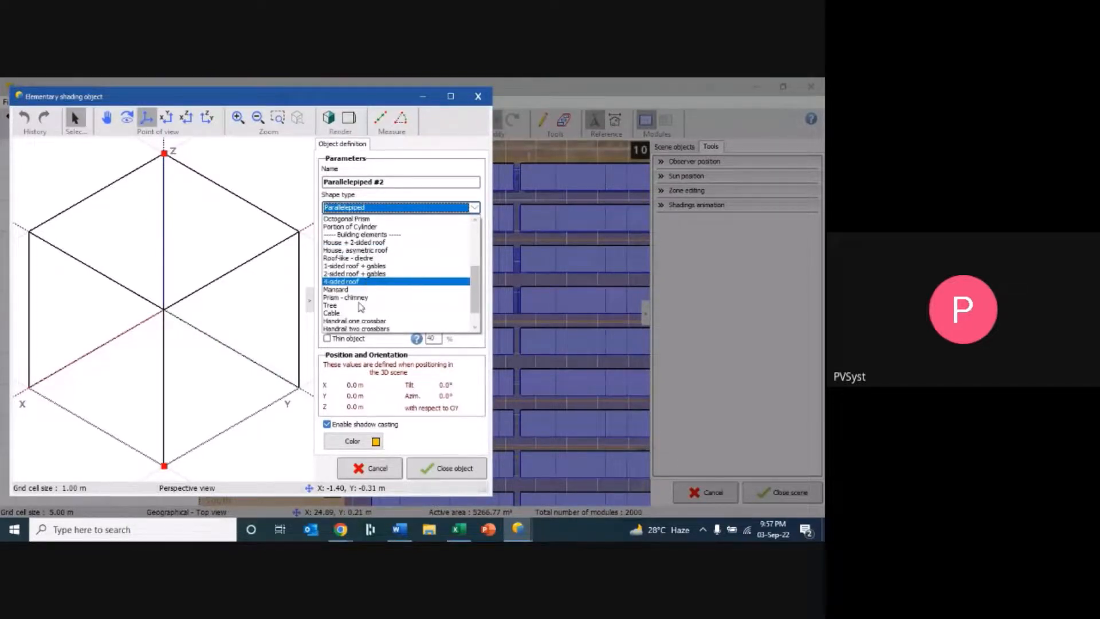
{"action": "left_click", "coordinate": [360, 305]}
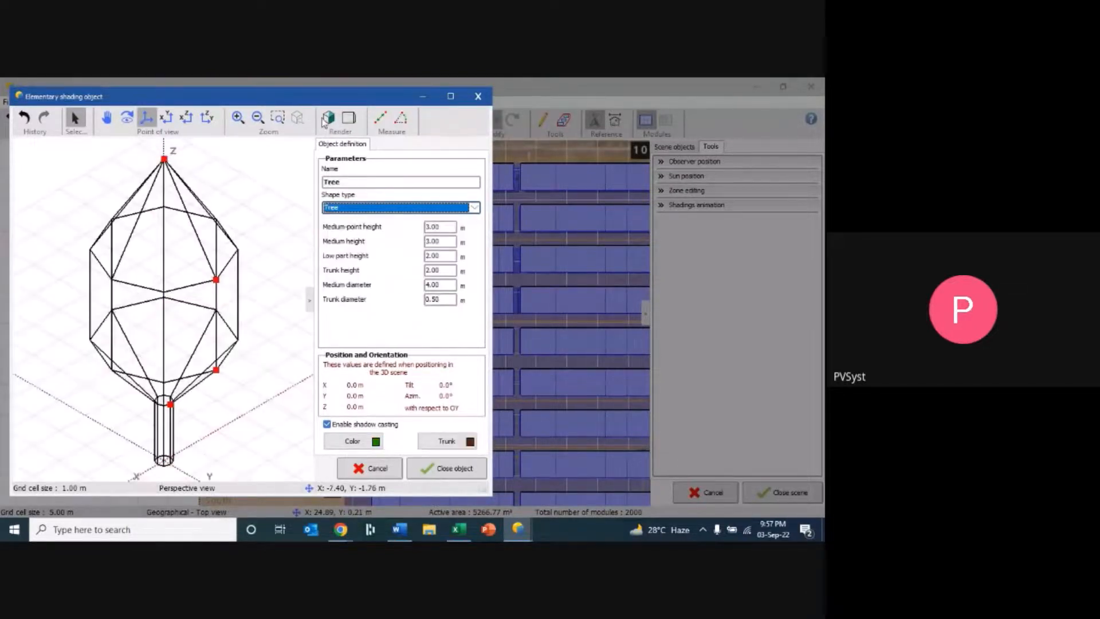
- Render the tree shaded, lower its tip to a medium-point height of about 1.78 m and widen its crown to about 5.1 m
{"action": "left_click", "coordinate": [328, 119]}
{"action": "left_click", "coordinate": [450, 96]}
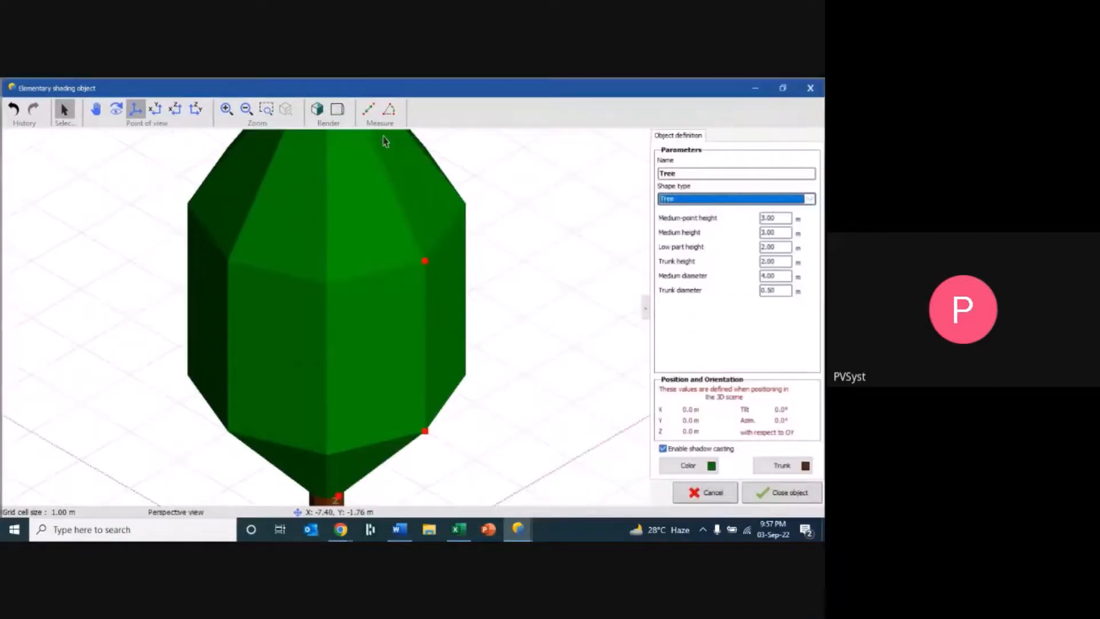
{"action": "scroll", "coordinate": [443, 258], "scroll_direction": "down", "scroll_amount": 6}
{"action": "scroll", "coordinate": [445, 257], "scroll_direction": "up", "scroll_amount": 2}
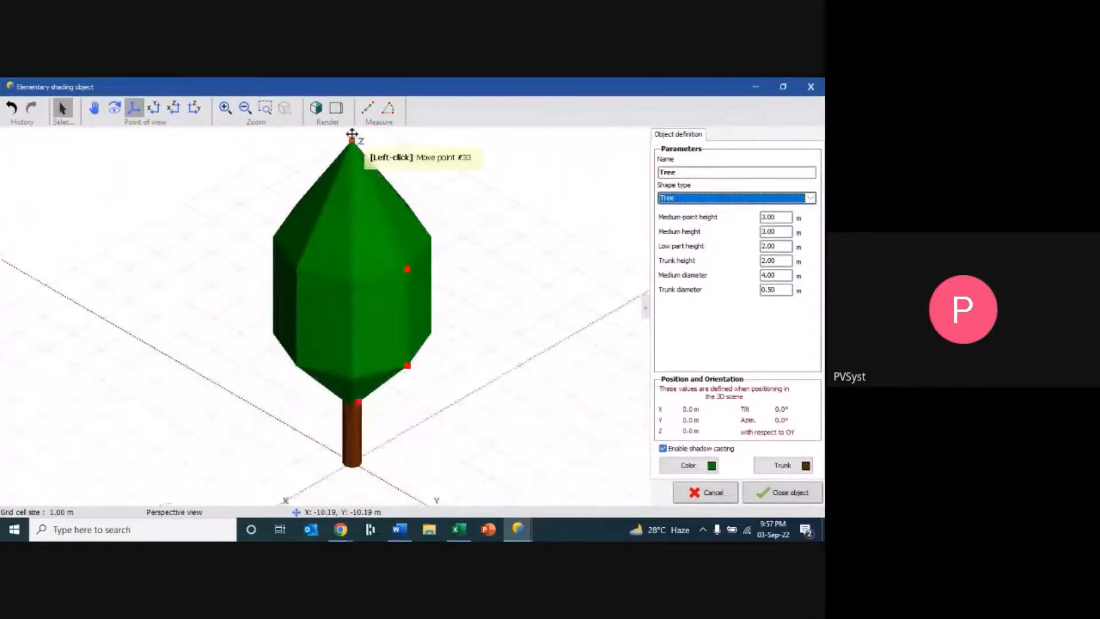
{"action": "left_click_drag", "start_coordinate": [351, 138], "coordinate": [351, 179]}
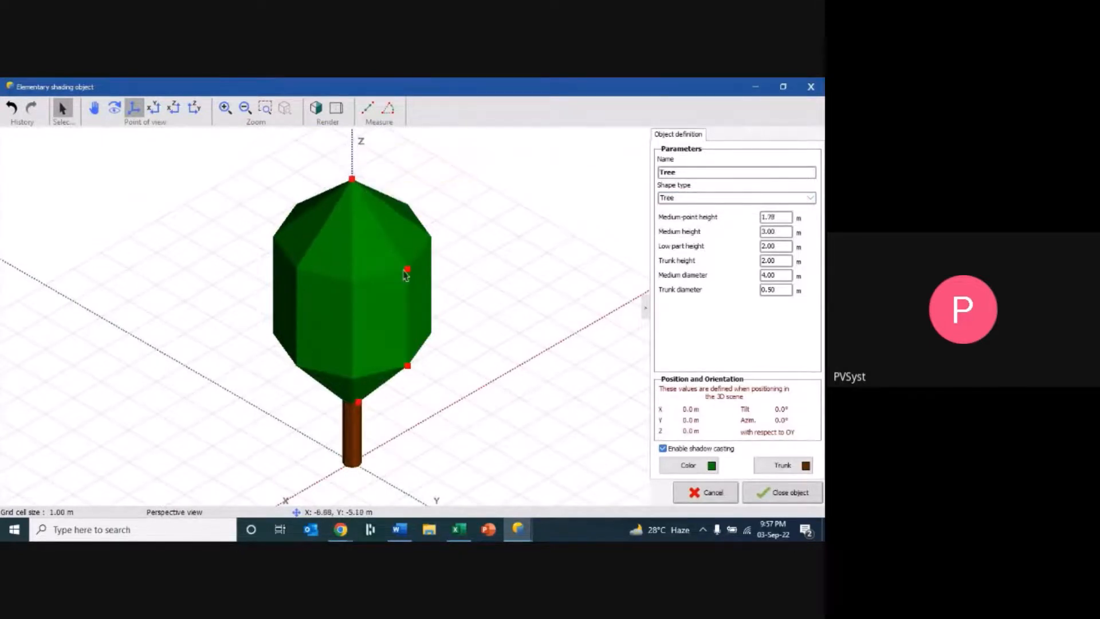
{"action": "left_click_drag", "start_coordinate": [407, 268], "coordinate": [422, 278]}
- Check the radius and height of the spherical tree keepout in HelioScope, and return to the PVsyst tree object
{"action": "mouse_move", "coordinate": [341, 529]}
{"action": "left_click", "coordinate": [273, 472]}
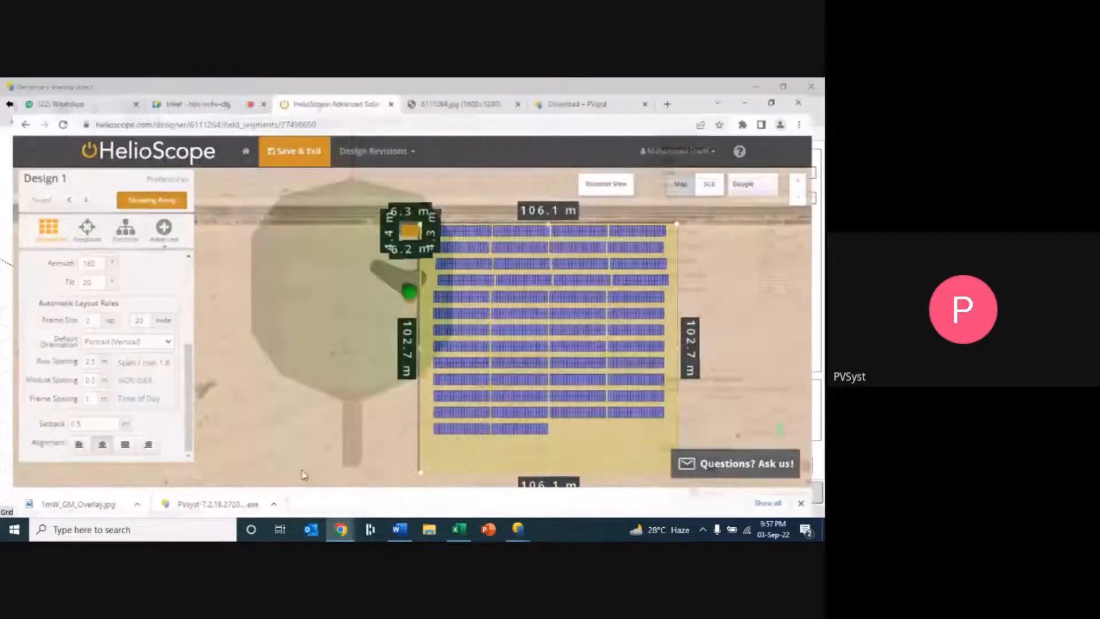
{"action": "left_click", "coordinate": [409, 281]}
{"action": "scroll", "coordinate": [410, 281], "scroll_direction": "up", "scroll_amount": 3}
{"action": "scroll", "coordinate": [413, 286], "scroll_direction": "up", "scroll_amount": 1}
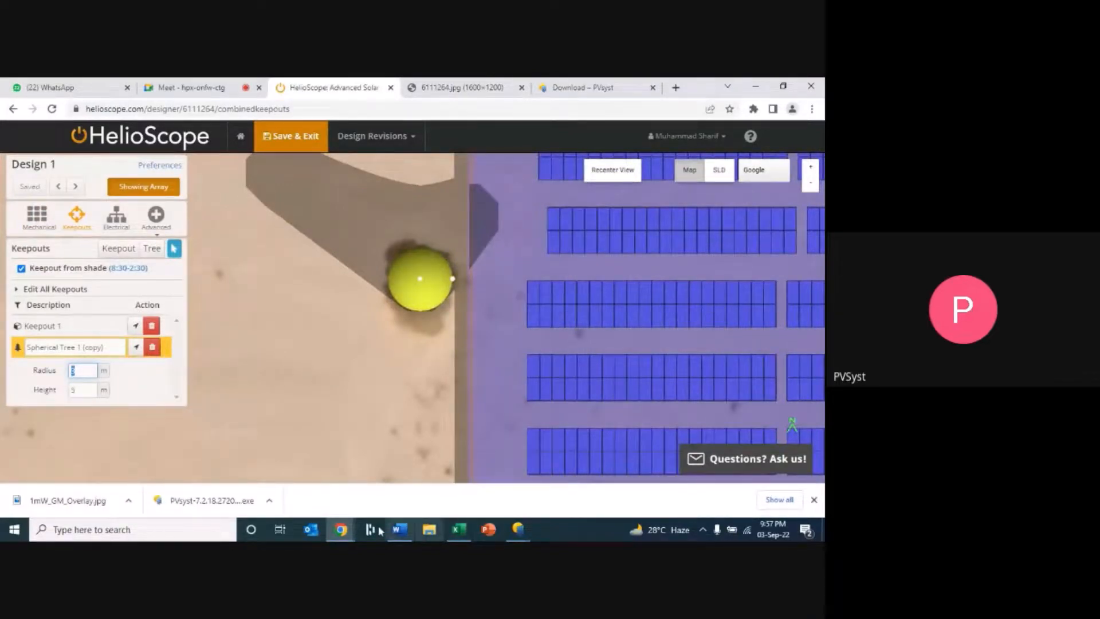
{"action": "left_click", "coordinate": [518, 529]}
{"action": "left_click", "coordinate": [473, 480]}
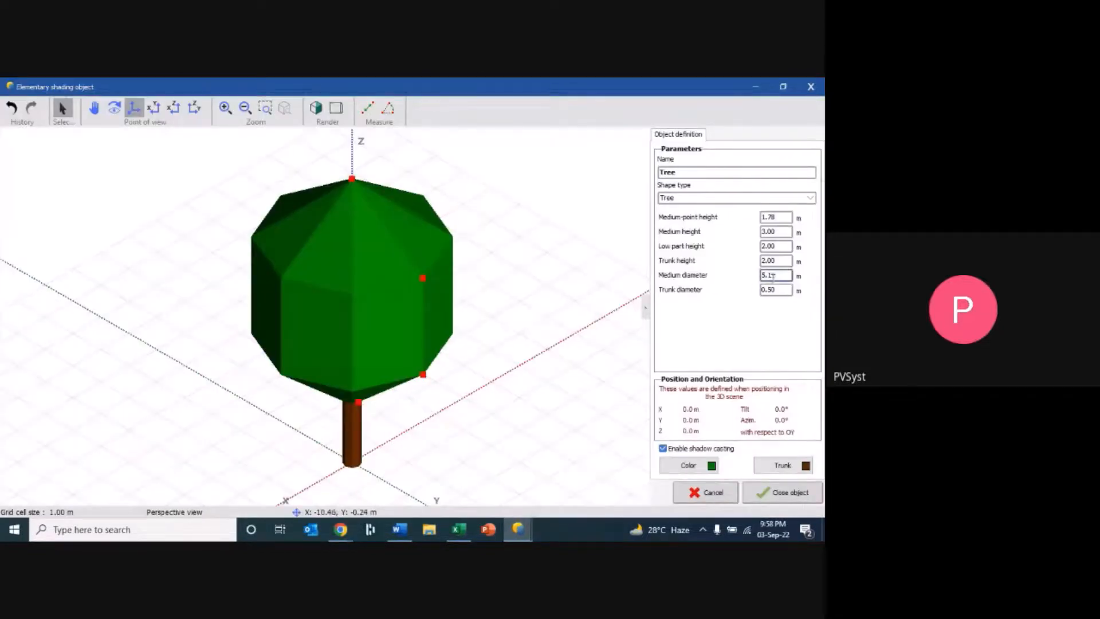
- Set the tree's medium diameter to 6 m and trunk height to 3 m, and add it to the scene
{"action": "left_click", "coordinate": [772, 262]}
{"action": "left_click", "coordinate": [766, 290]}
{"action": "left_click_drag", "start_coordinate": [776, 290], "coordinate": [755, 277]}
{"action": "type", "text": "6"}
{"action": "key", "text": "Return"}
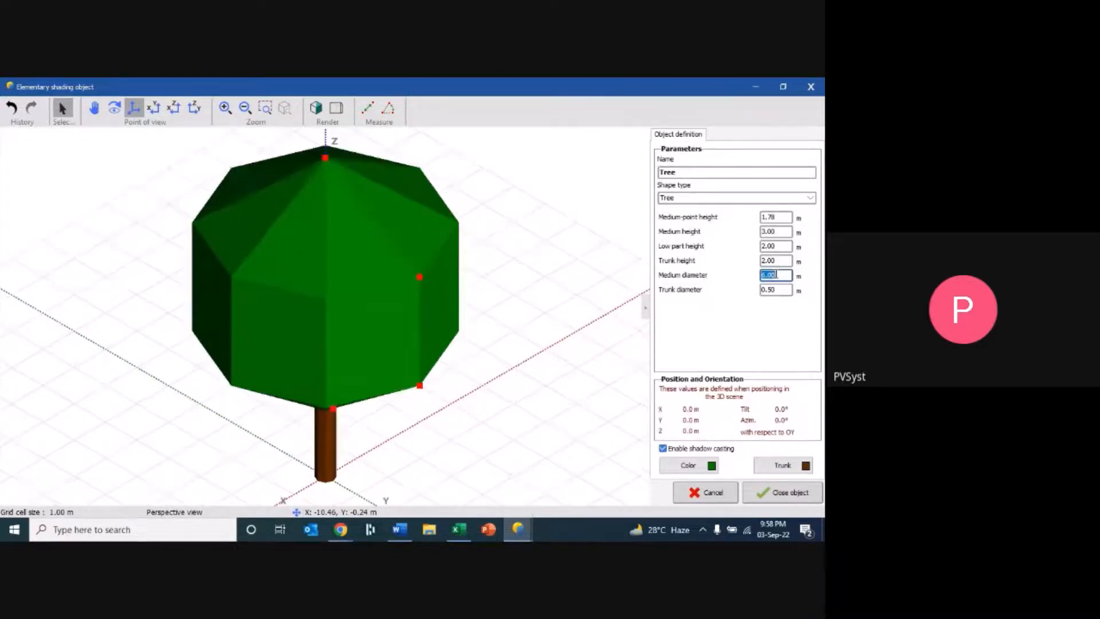
{"action": "left_click_drag", "start_coordinate": [777, 262], "coordinate": [749, 267]}
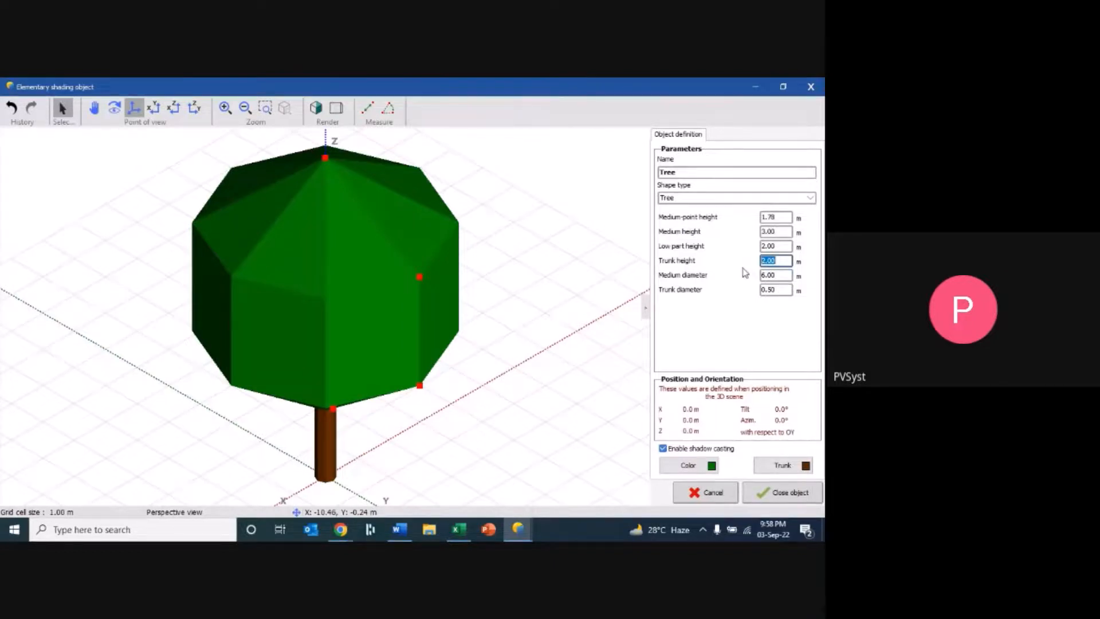
{"action": "type", "text": "3"}
{"action": "left_click", "coordinate": [773, 247]}
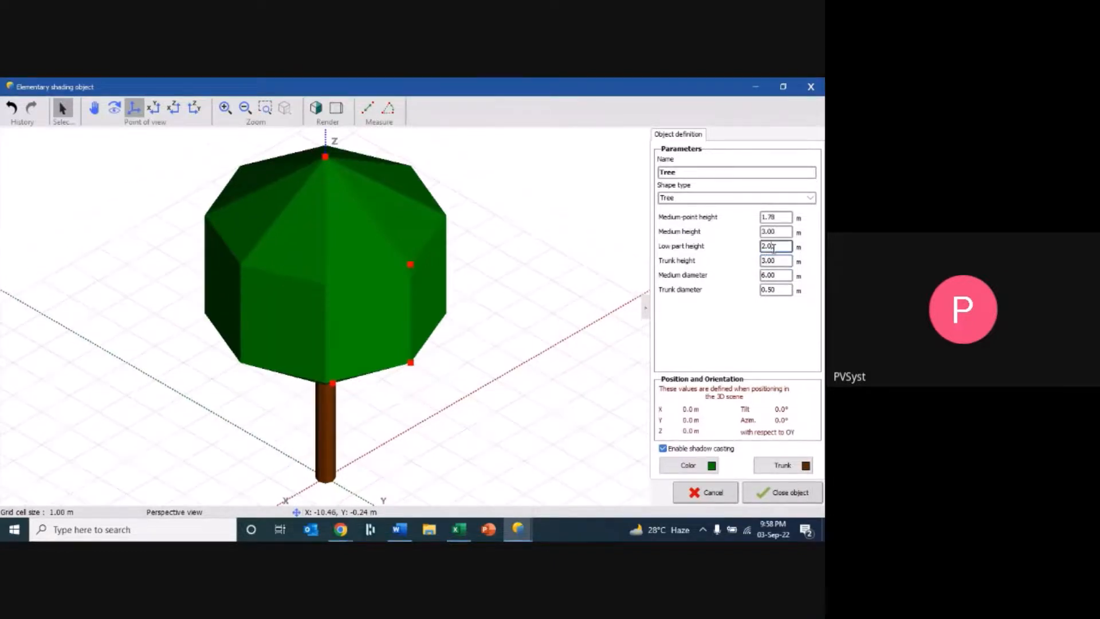
{"action": "left_click", "coordinate": [778, 493]}
- Move the tree object over the green tree on the ground image, south of the orange building
{"action": "scroll", "coordinate": [255, 275], "scroll_direction": "up", "scroll_amount": 3}
{"action": "left_click_drag", "start_coordinate": [224, 194], "coordinate": [313, 336]}
{"action": "left_click", "coordinate": [265, 380]}
{"action": "scroll", "coordinate": [254, 384], "scroll_direction": "down", "scroll_amount": 3}
{"action": "scroll", "coordinate": [254, 384], "scroll_direction": "up", "scroll_amount": 2}
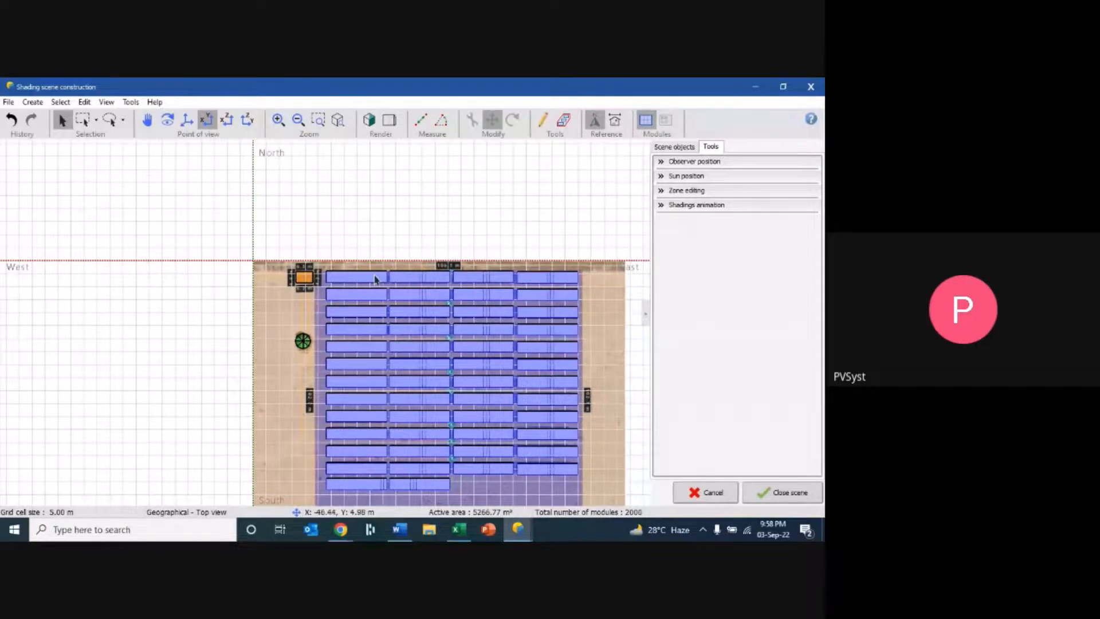
- Select the four large shed fields of the table array together and set their height to 1.5 m
{"action": "left_click", "coordinate": [373, 281]}
{"action": "left_click", "coordinate": [416, 285], "text": "ctrl"}
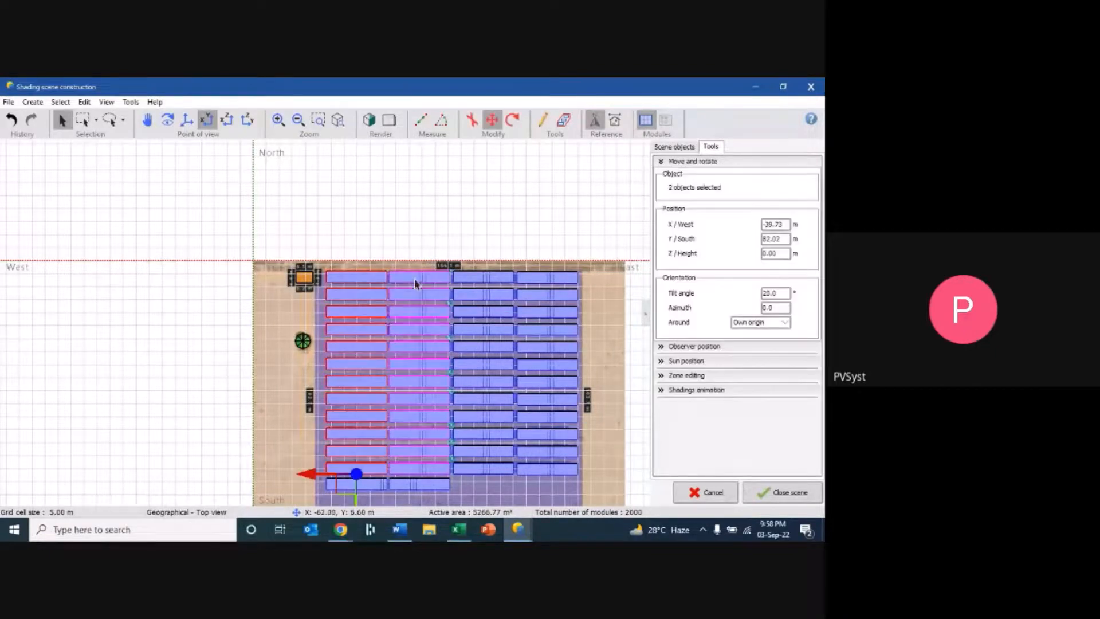
{"action": "left_click", "coordinate": [491, 282], "text": "ctrl"}
{"action": "left_click", "coordinate": [548, 283], "text": "ctrl"}
{"action": "left_click_drag", "start_coordinate": [785, 254], "coordinate": [738, 255]}
{"action": "type", "text": "1.5"}
{"action": "key", "text": "Return"}
- Select the two single-row shed fields at the array's southern end and set their height to 3.5 m
{"action": "left_click", "coordinate": [374, 489]}
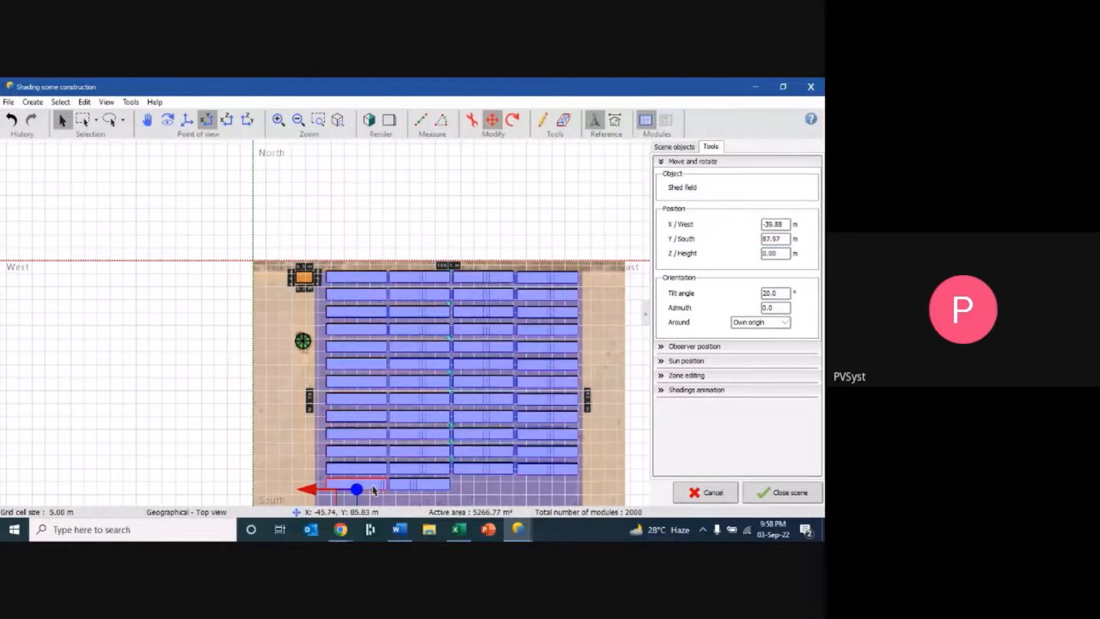
{"action": "left_click", "coordinate": [408, 487], "text": "ctrl"}
{"action": "left_click_drag", "start_coordinate": [788, 253], "coordinate": [758, 251]}
{"action": "key", "text": "BackSpace"}
{"action": "type", "text": "3.5"}
{"action": "key", "text": "Return"}
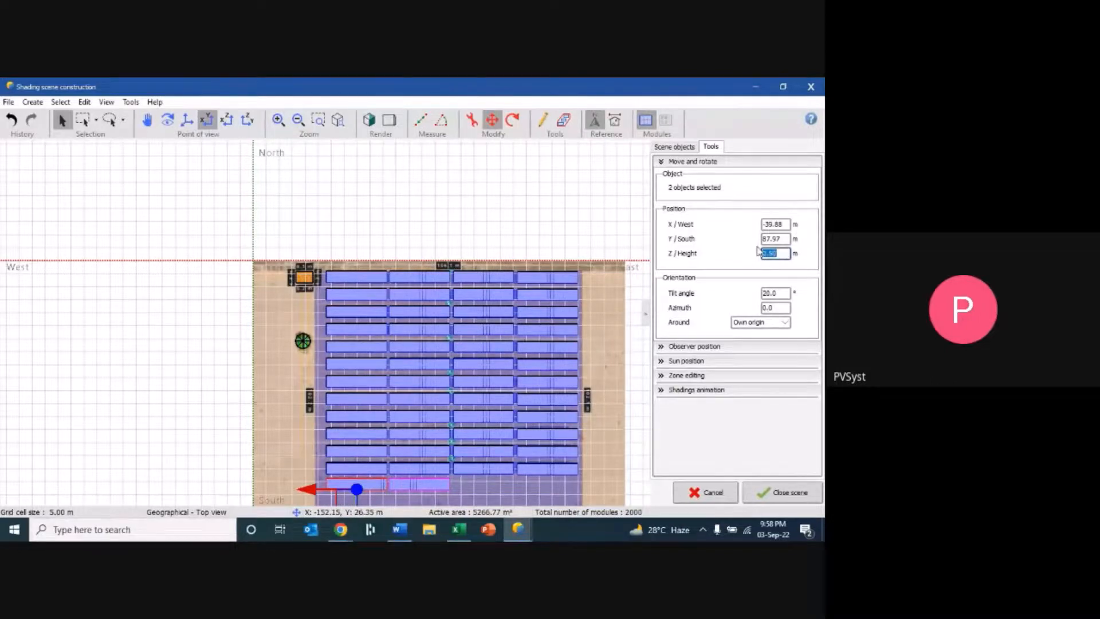
{"action": "left_click", "coordinate": [393, 187]}
- Show the scene in shaded perspective and inspect the tables, building and tree
{"action": "left_click", "coordinate": [187, 119]}
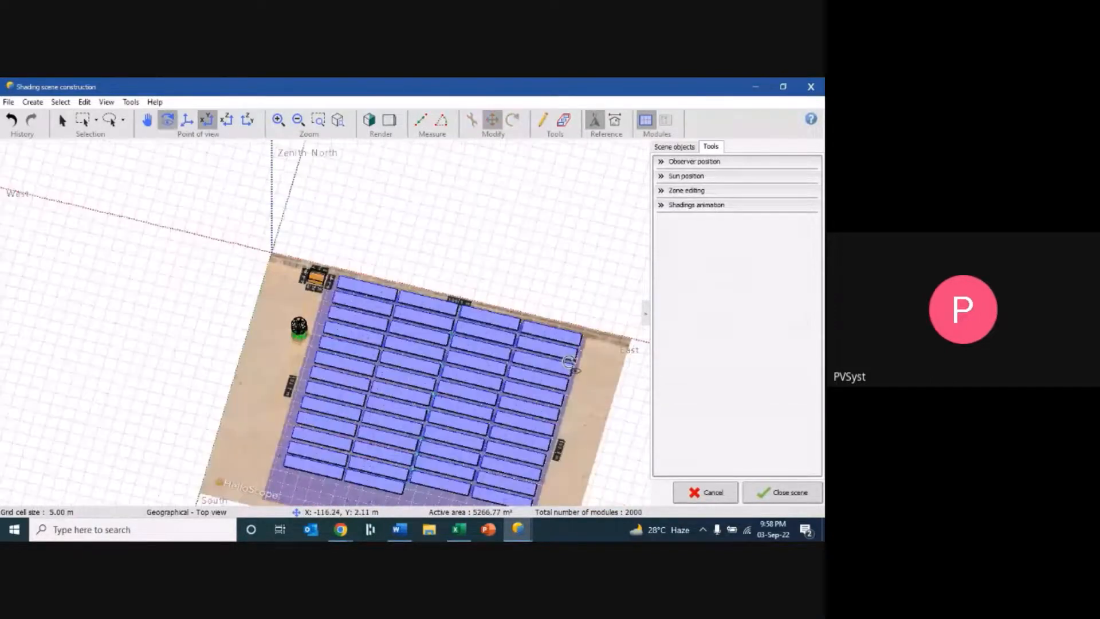
{"action": "scroll", "coordinate": [429, 357], "scroll_direction": "up", "scroll_amount": 2}
{"action": "scroll", "coordinate": [430, 356], "scroll_direction": "down", "scroll_amount": 1}
{"action": "left_click_drag", "start_coordinate": [441, 363], "coordinate": [483, 383]}
{"action": "left_click", "coordinate": [370, 121]}
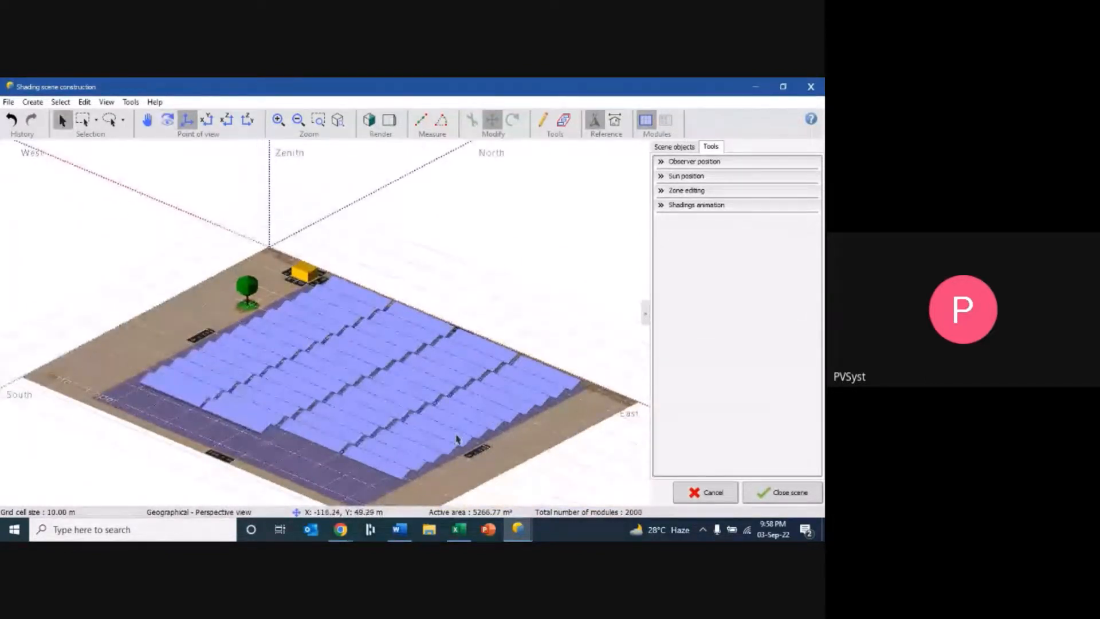
{"action": "scroll", "coordinate": [459, 440], "scroll_direction": "up", "scroll_amount": 3}
{"action": "scroll", "coordinate": [458, 440], "scroll_direction": "down", "scroll_amount": 3}
{"action": "left_click_drag", "start_coordinate": [458, 440], "coordinate": [460, 422]}
{"action": "key", "text": "Escape"}
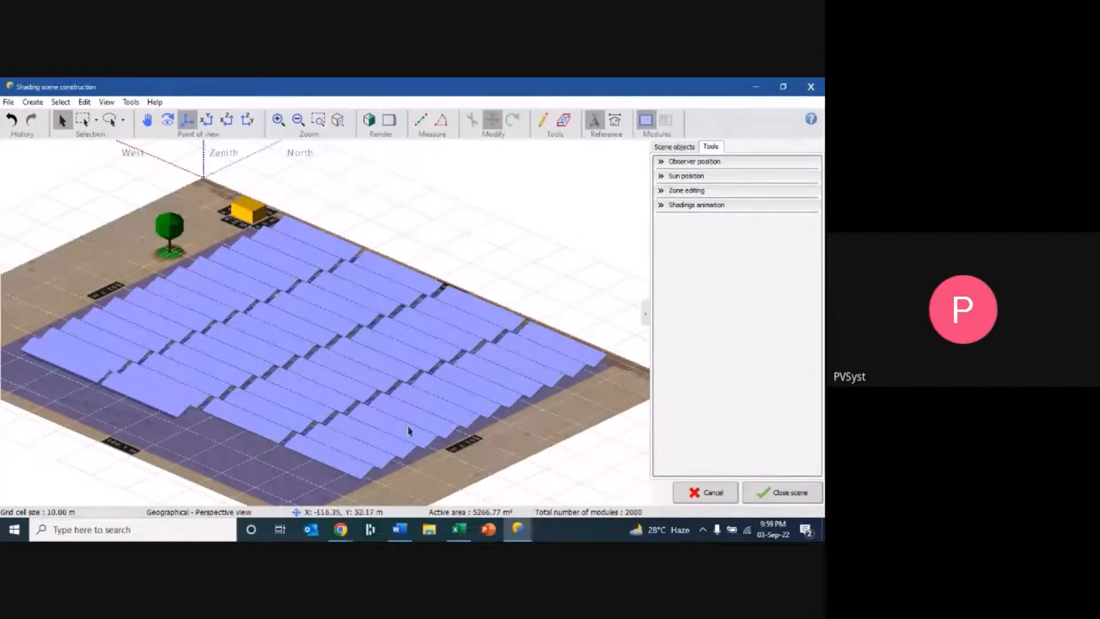
- Run the shadings animation for 21-Dec in 15-minute steps, in perspective and from the sun's position
{"action": "left_click", "coordinate": [667, 208]}
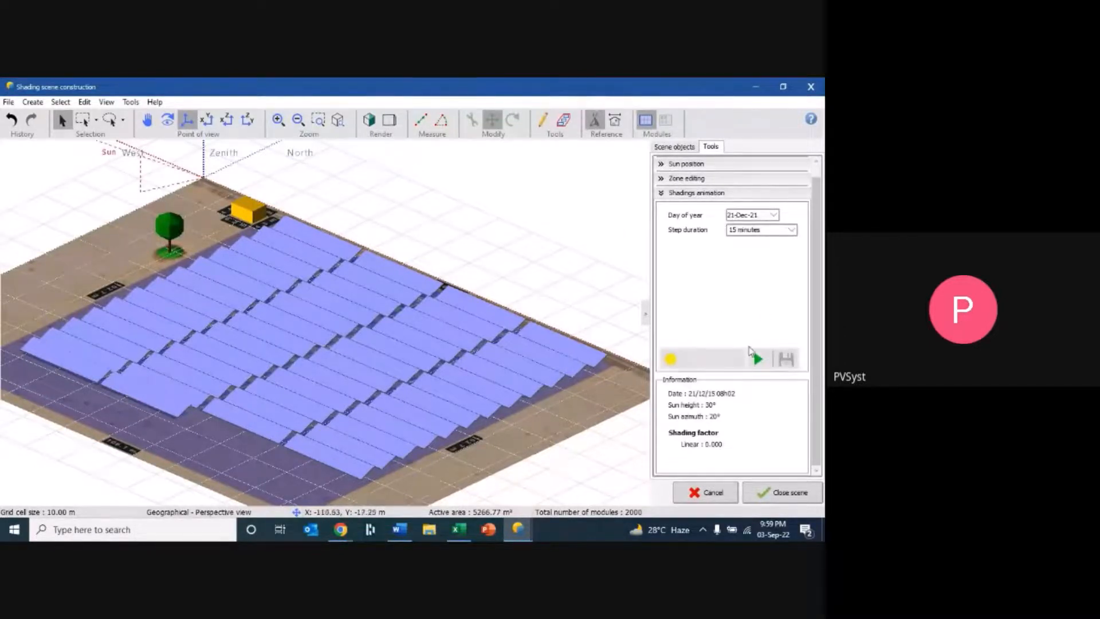
{"action": "scroll", "coordinate": [528, 341], "scroll_direction": "down", "scroll_amount": 5}
{"action": "scroll", "coordinate": [528, 341], "scroll_direction": "up", "scroll_amount": 2}
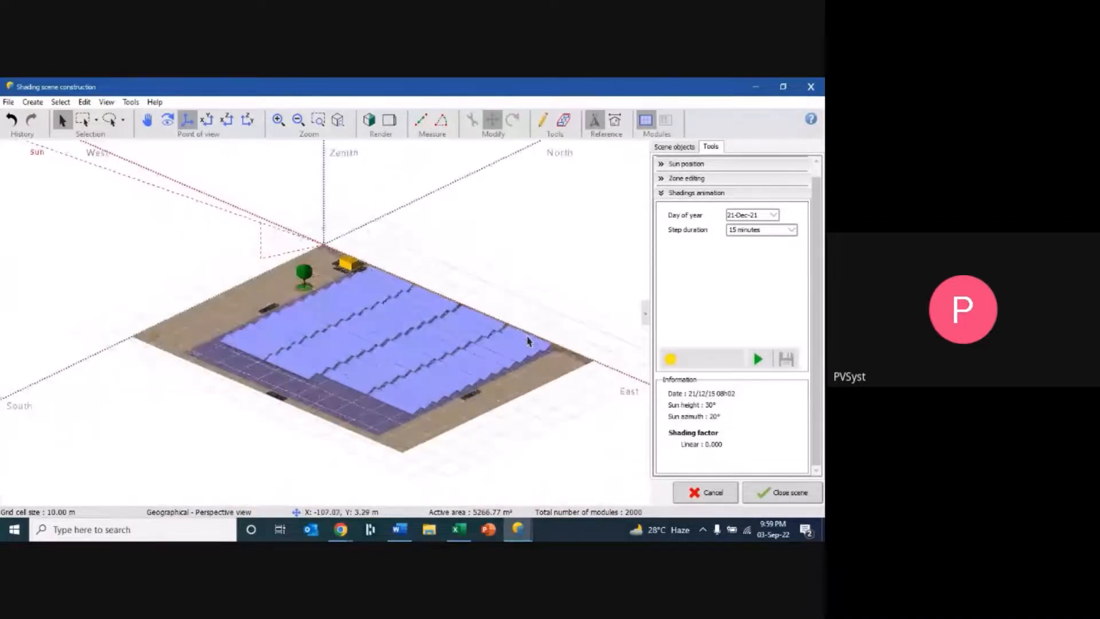
{"action": "left_click", "coordinate": [759, 360]}
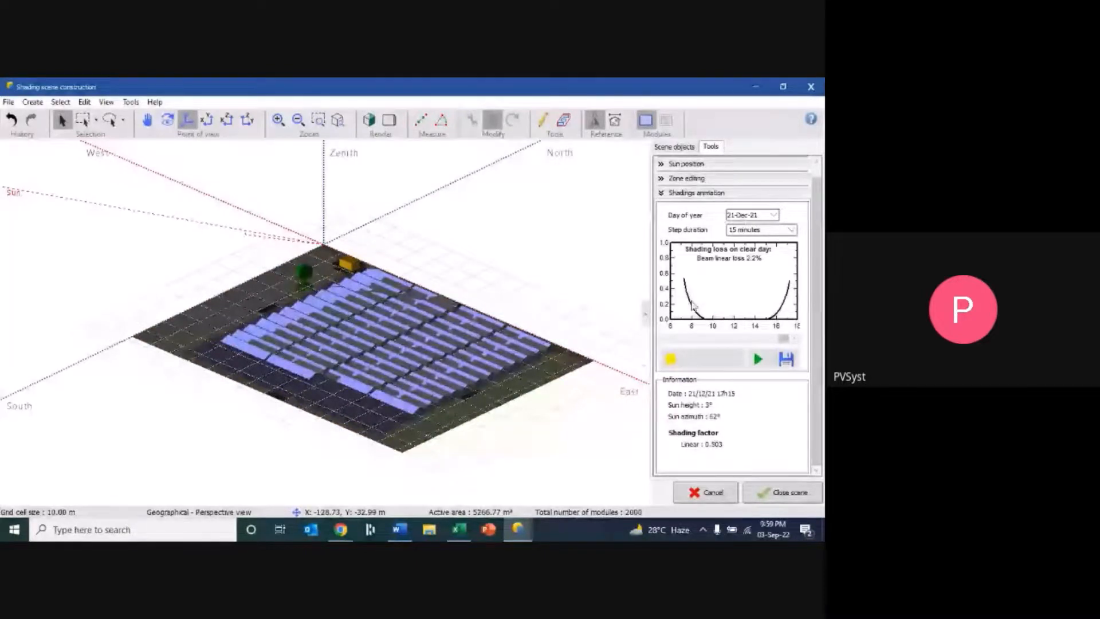
{"action": "left_click", "coordinate": [672, 360]}
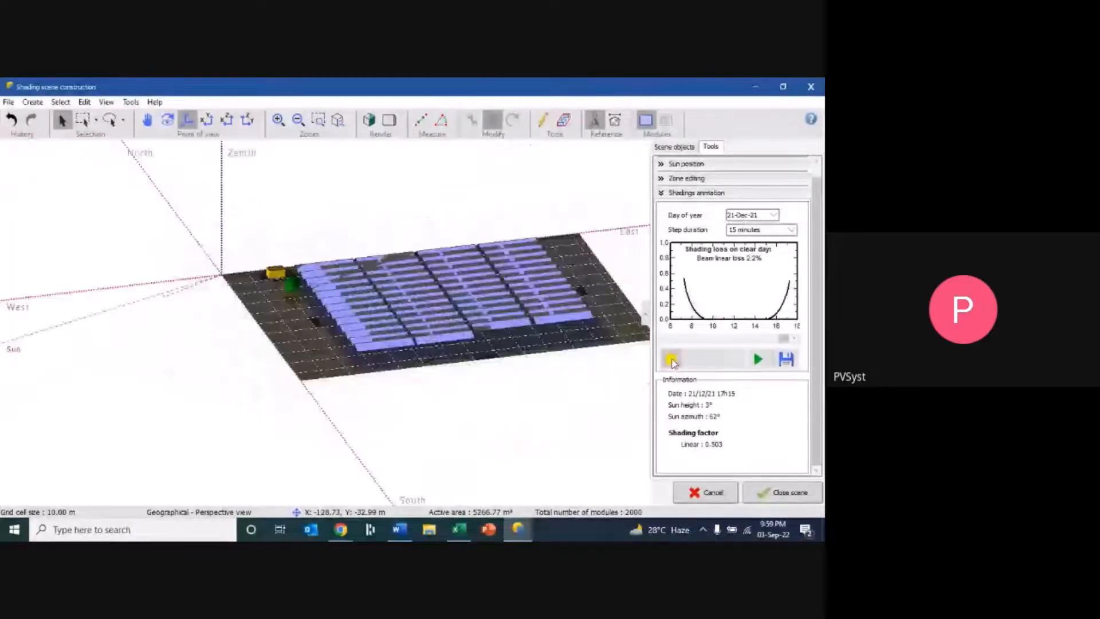
{"action": "left_click", "coordinate": [758, 359]}
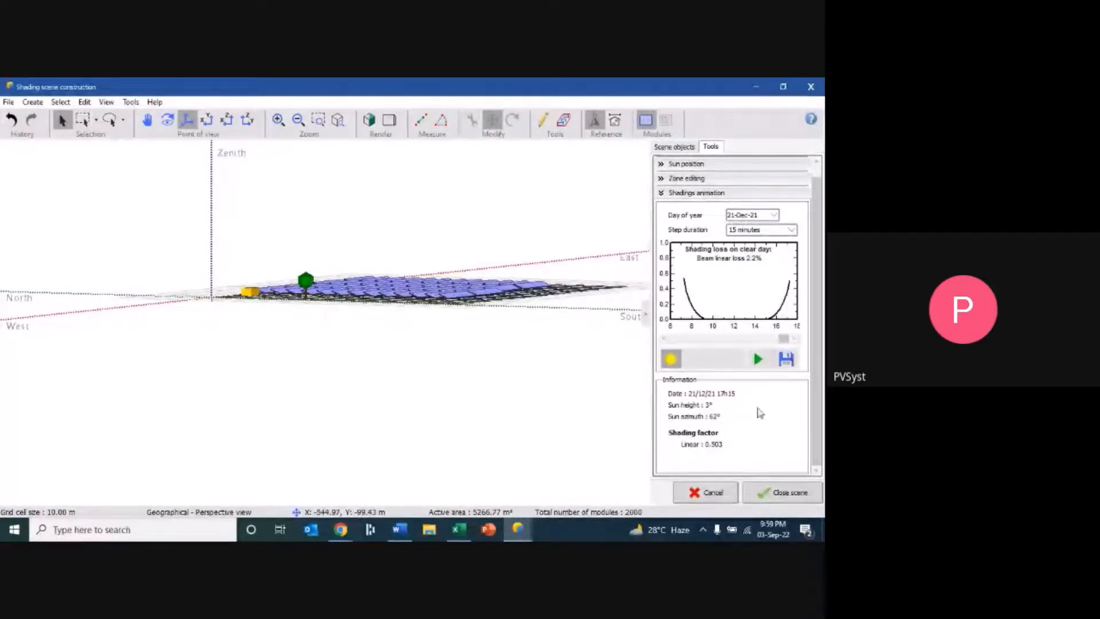
{"action": "left_click", "coordinate": [786, 359]}
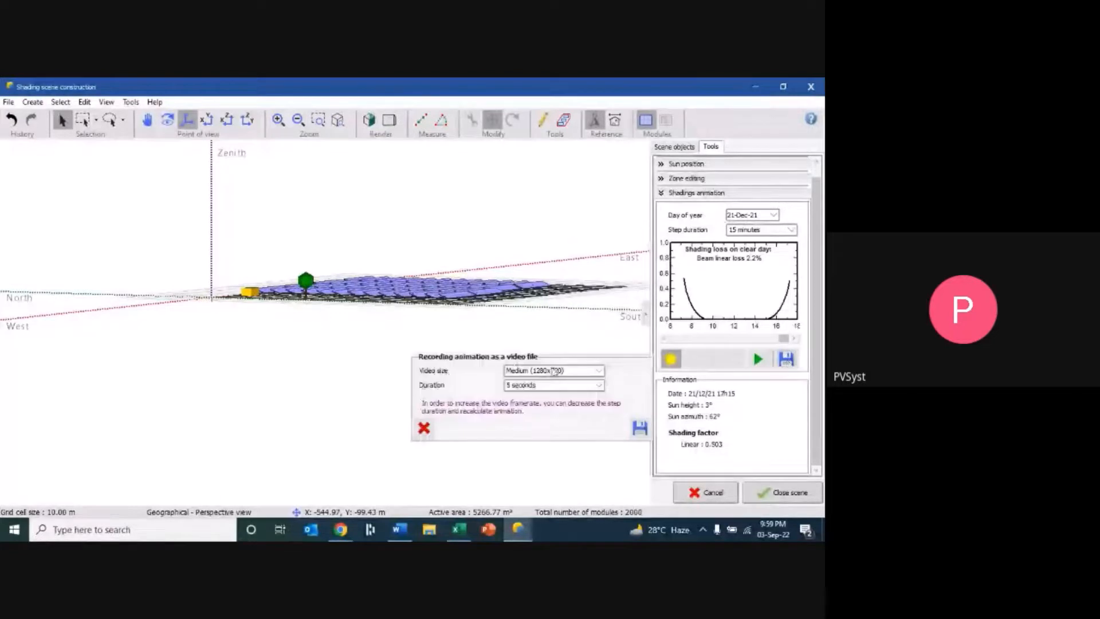
{"action": "left_click", "coordinate": [564, 385]}
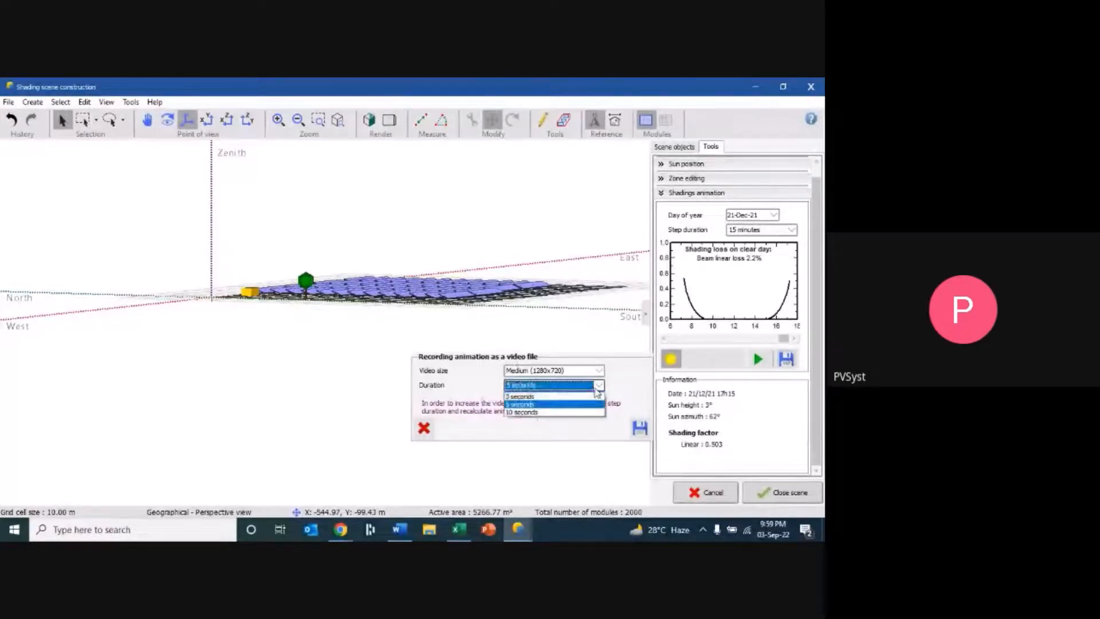
{"action": "left_click", "coordinate": [561, 413]}
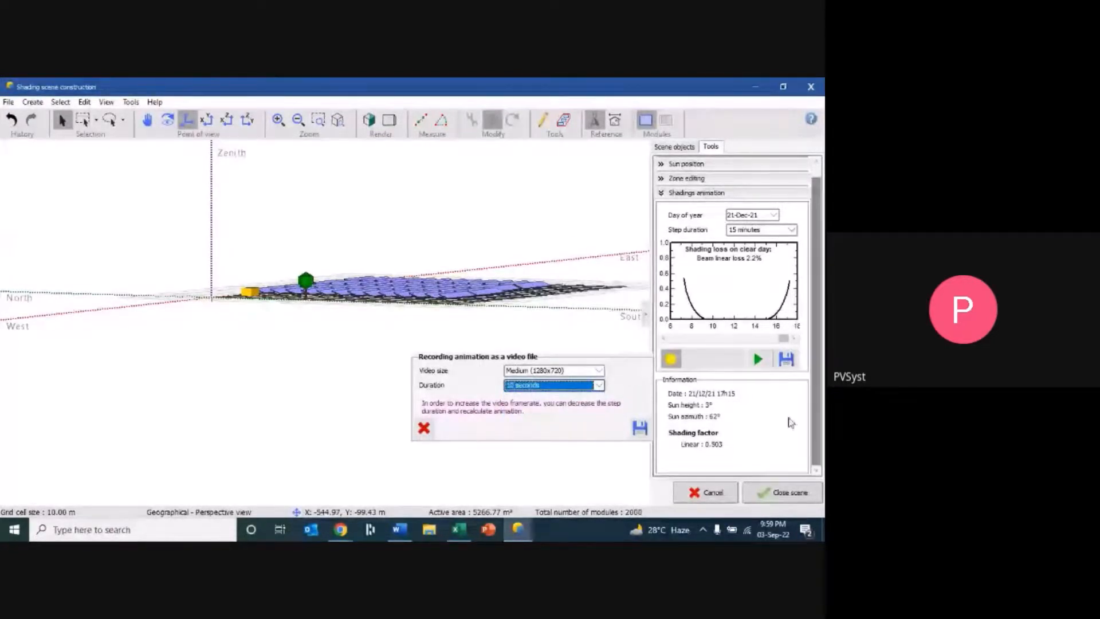
{"action": "left_click", "coordinate": [424, 428]}
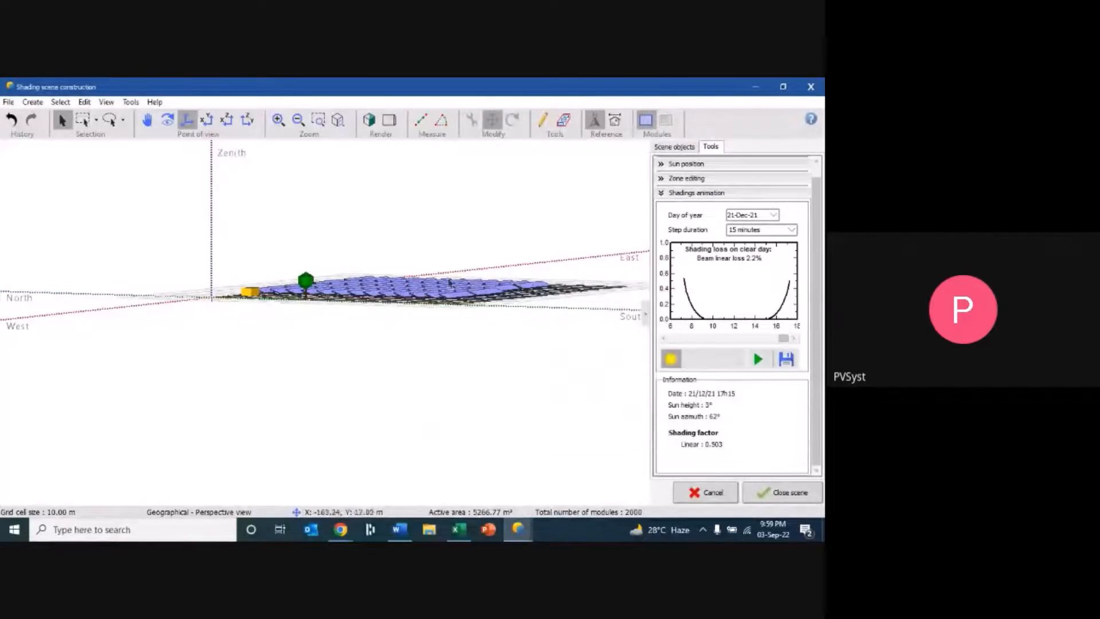
- Leave the sun-position view and move the shadings animation to 13h30 on 21-Dec
{"action": "left_click_drag", "start_coordinate": [570, 245], "coordinate": [194, 398]}
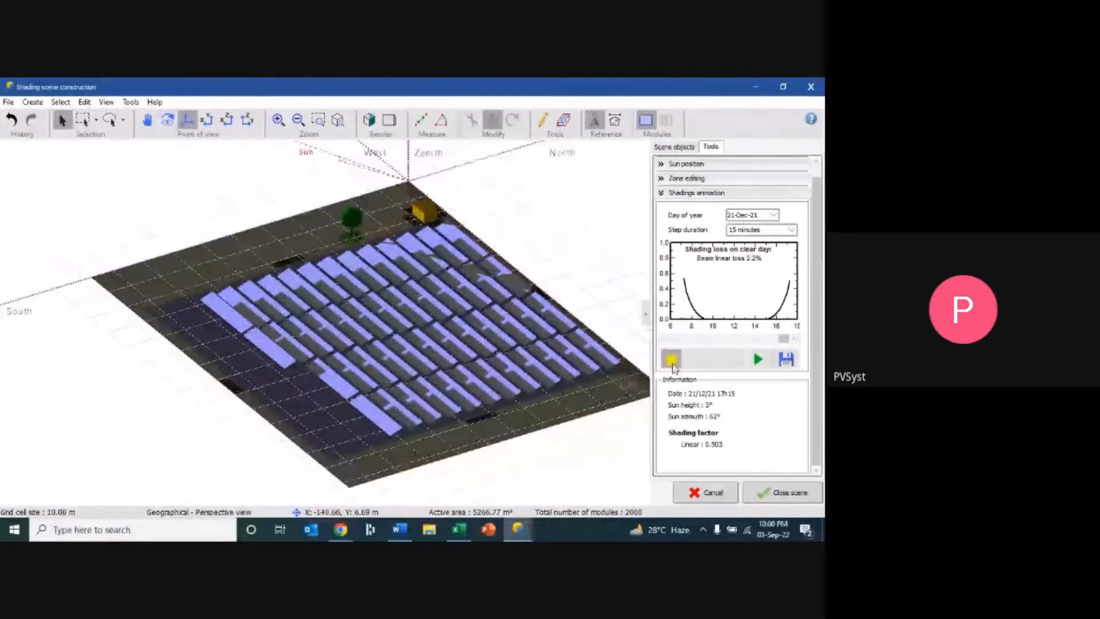
{"action": "left_click", "coordinate": [670, 359]}
{"action": "left_click", "coordinate": [672, 359]}
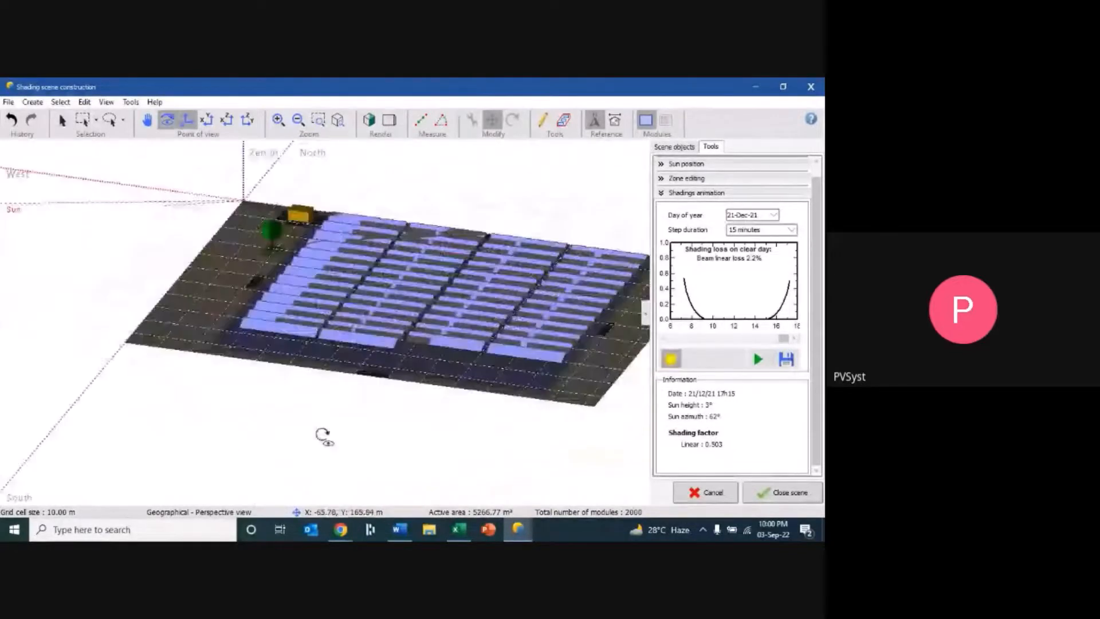
{"action": "left_click", "coordinate": [371, 120]}
{"action": "left_click", "coordinate": [371, 120]}
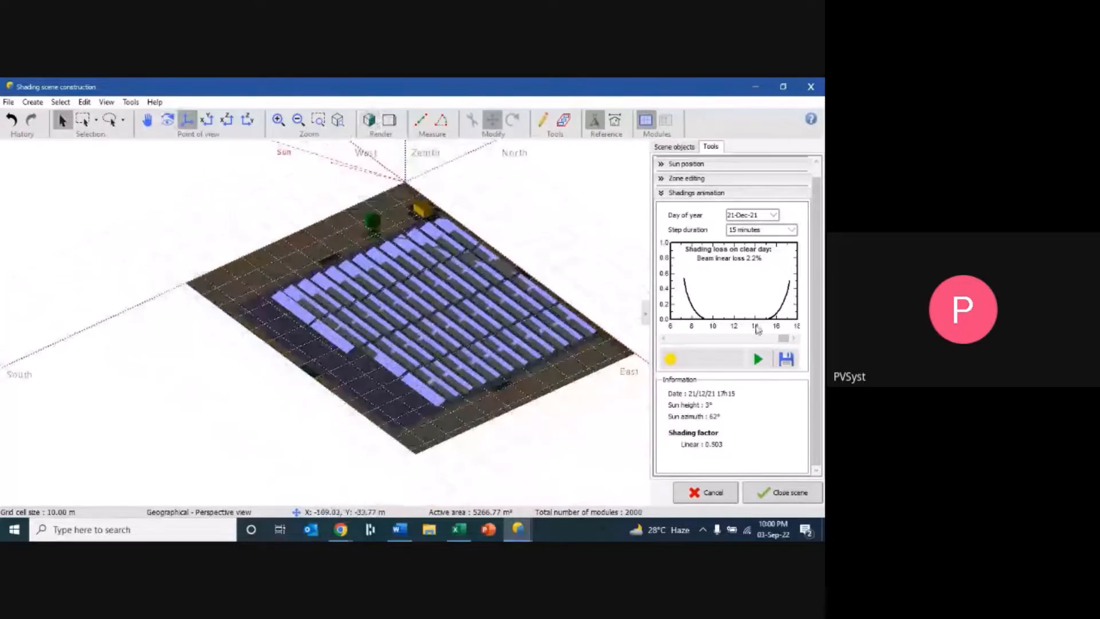
{"action": "left_click_drag", "start_coordinate": [785, 342], "coordinate": [739, 344]}
- Save a closer perspective view of the table array for the report and close the scene
{"action": "left_click_drag", "start_coordinate": [574, 374], "coordinate": [594, 343]}
{"action": "scroll", "coordinate": [594, 342], "scroll_direction": "up", "scroll_amount": 3}
{"action": "scroll", "coordinate": [594, 341], "scroll_direction": "down", "scroll_amount": 2}
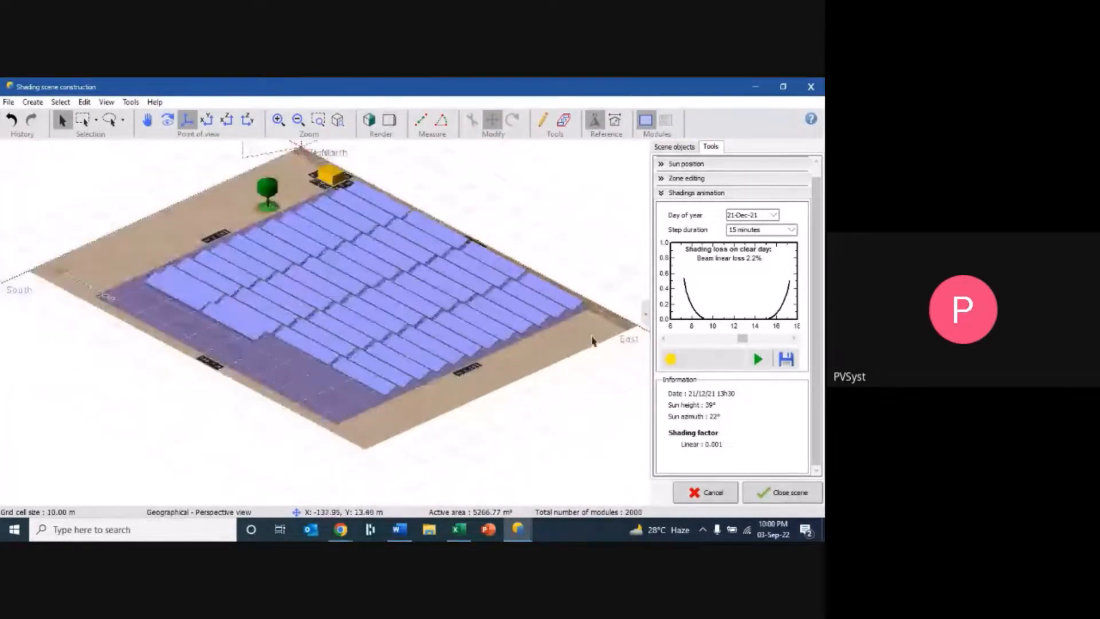
{"action": "scroll", "coordinate": [587, 230], "scroll_direction": "up", "scroll_amount": 2}
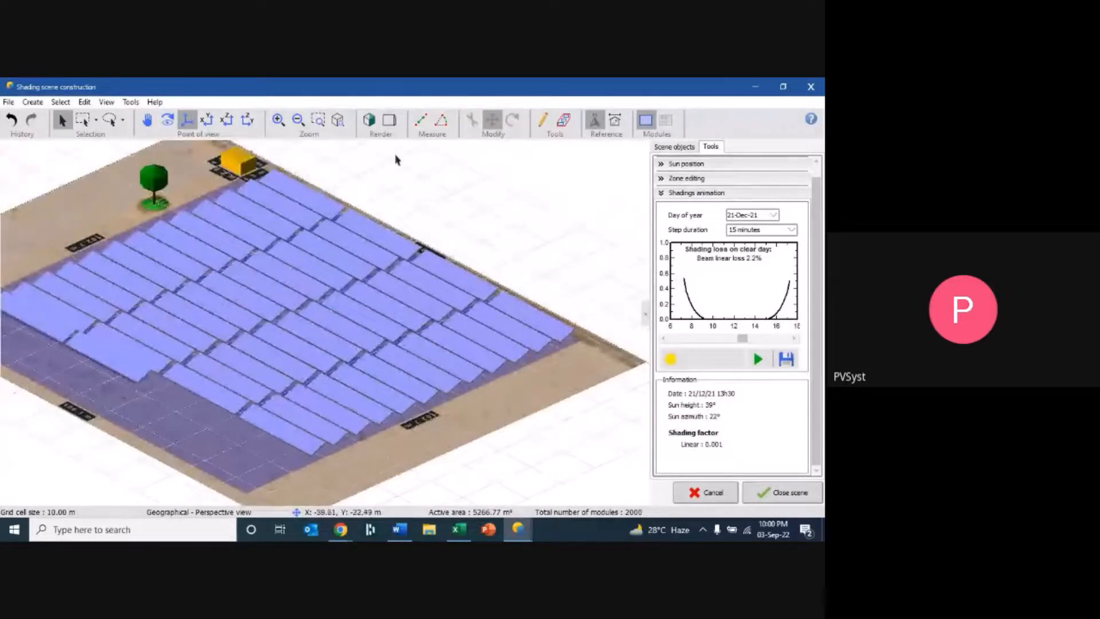
{"action": "left_click", "coordinate": [117, 104]}
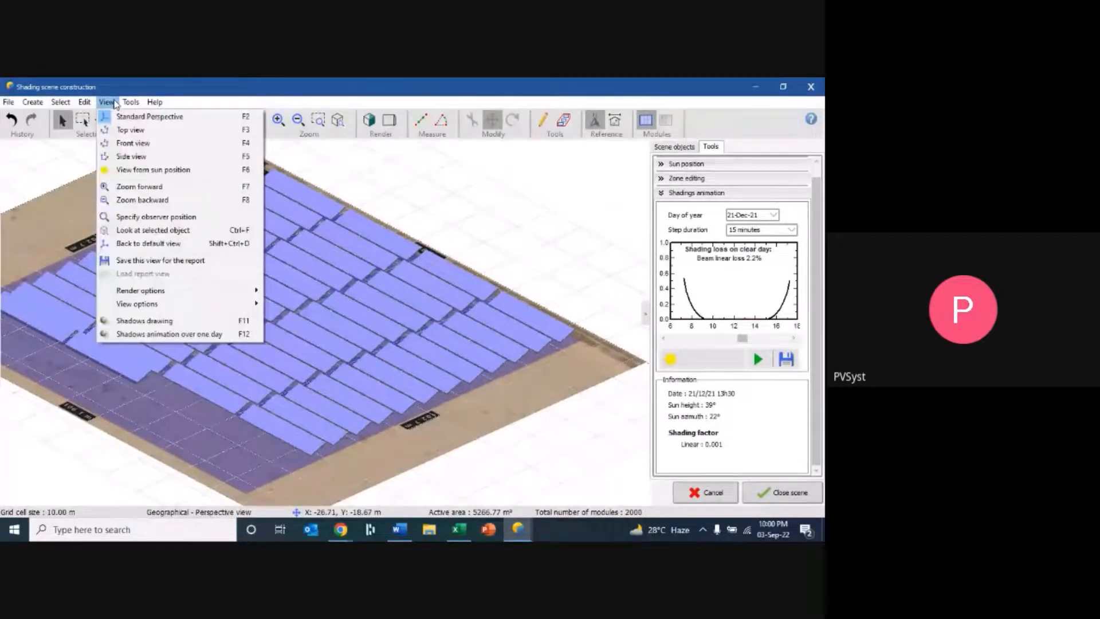
{"action": "left_click", "coordinate": [150, 261]}
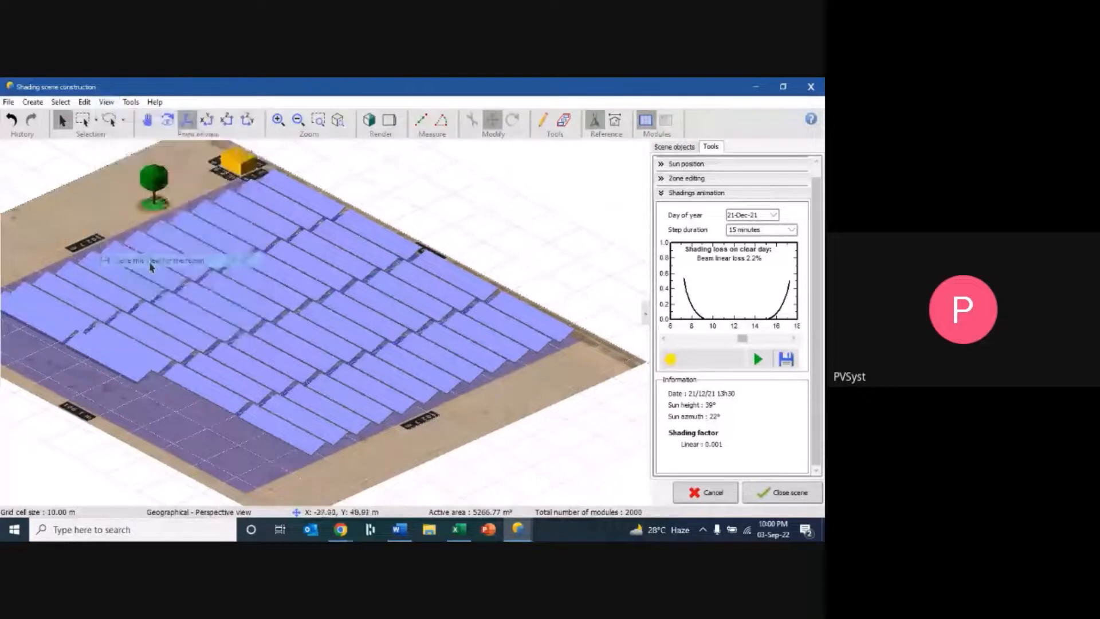
{"action": "left_click", "coordinate": [791, 496]}
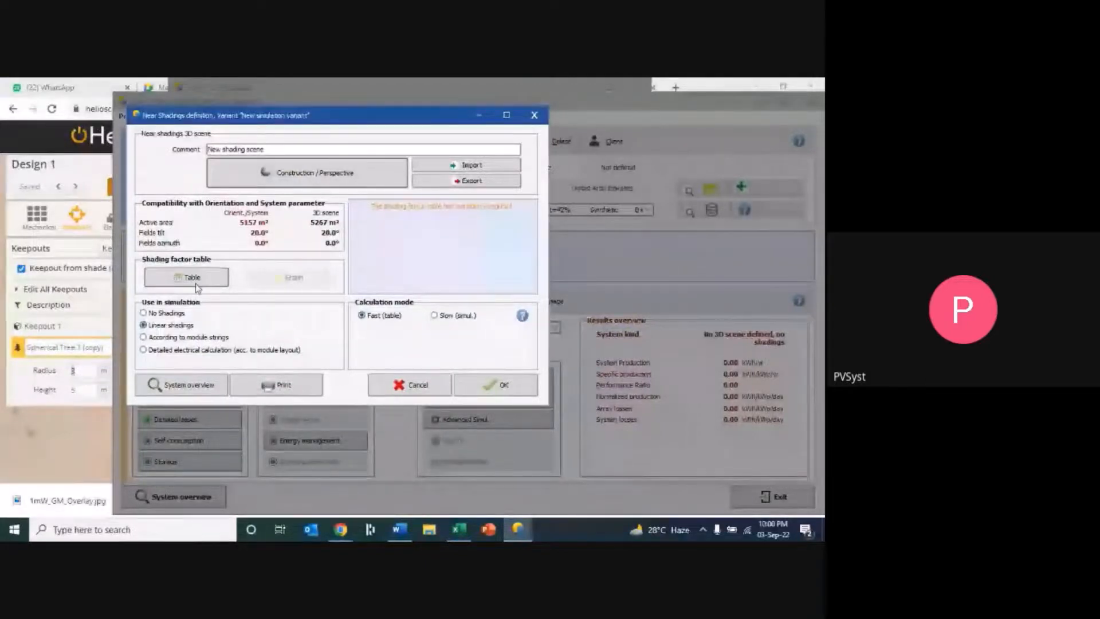
- Compute the shading factor table for the near shadings with linear shadings and run the variant's simulation
{"action": "left_click", "coordinate": [189, 276]}
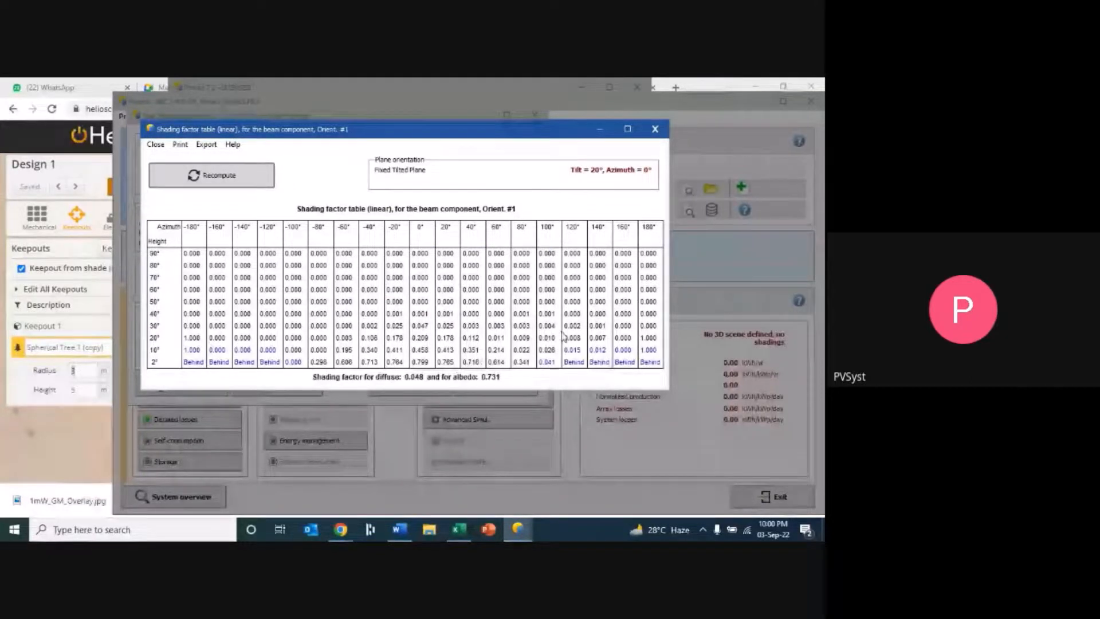
{"action": "left_click", "coordinate": [156, 144]}
{"action": "left_click", "coordinate": [519, 383]}
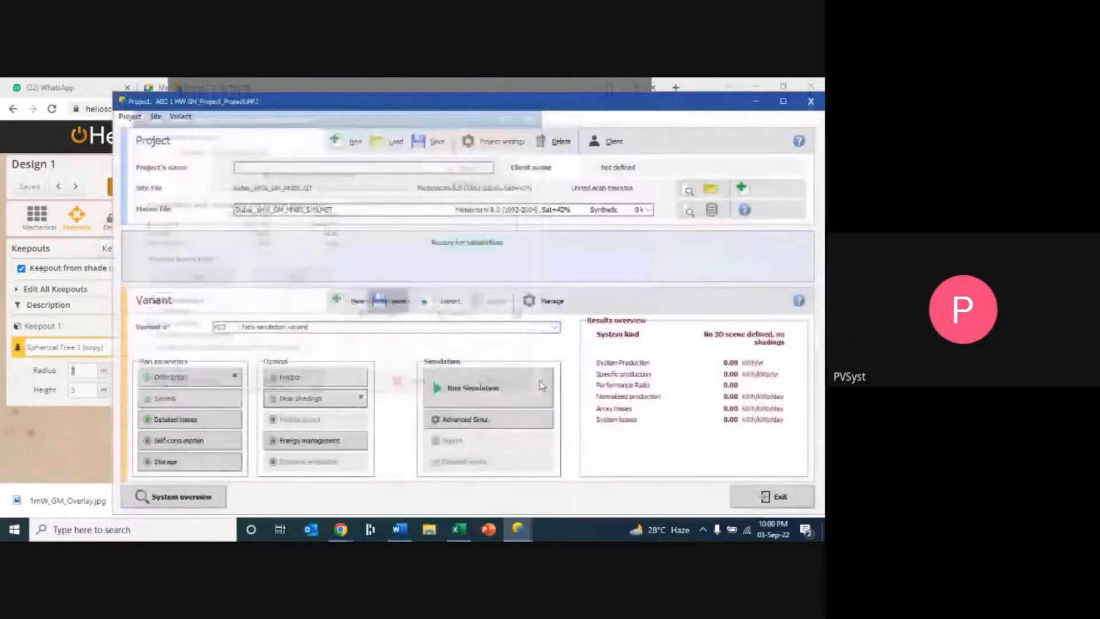
{"action": "left_click", "coordinate": [492, 390]}
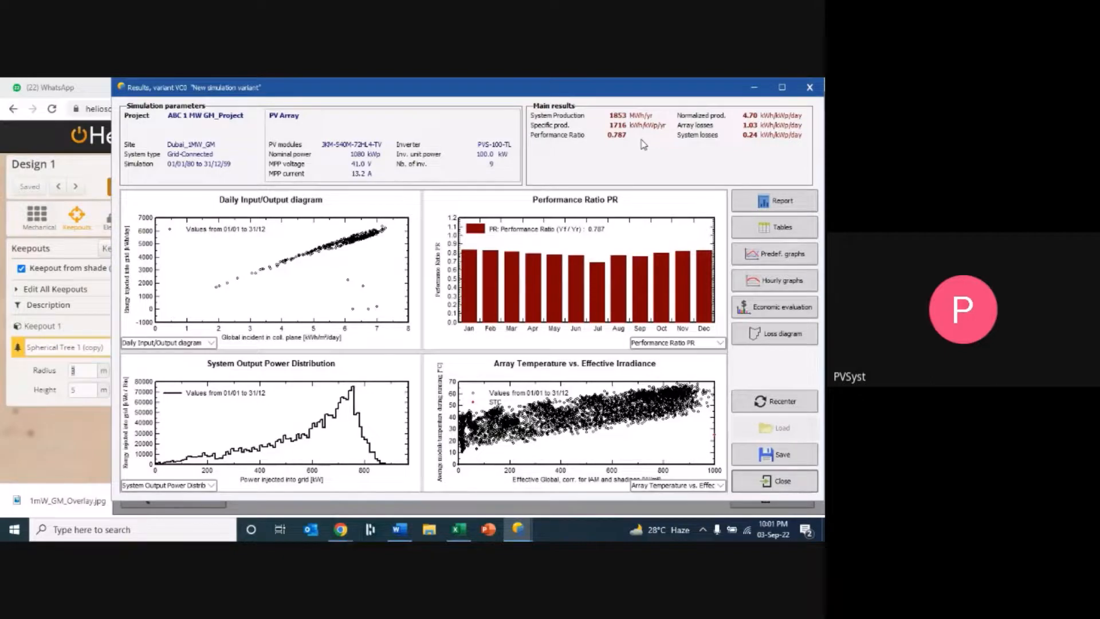
- Examine the yearly loss diagram from the global horizontal irradiation down to the energy injected into the grid
{"action": "left_click", "coordinate": [783, 338]}
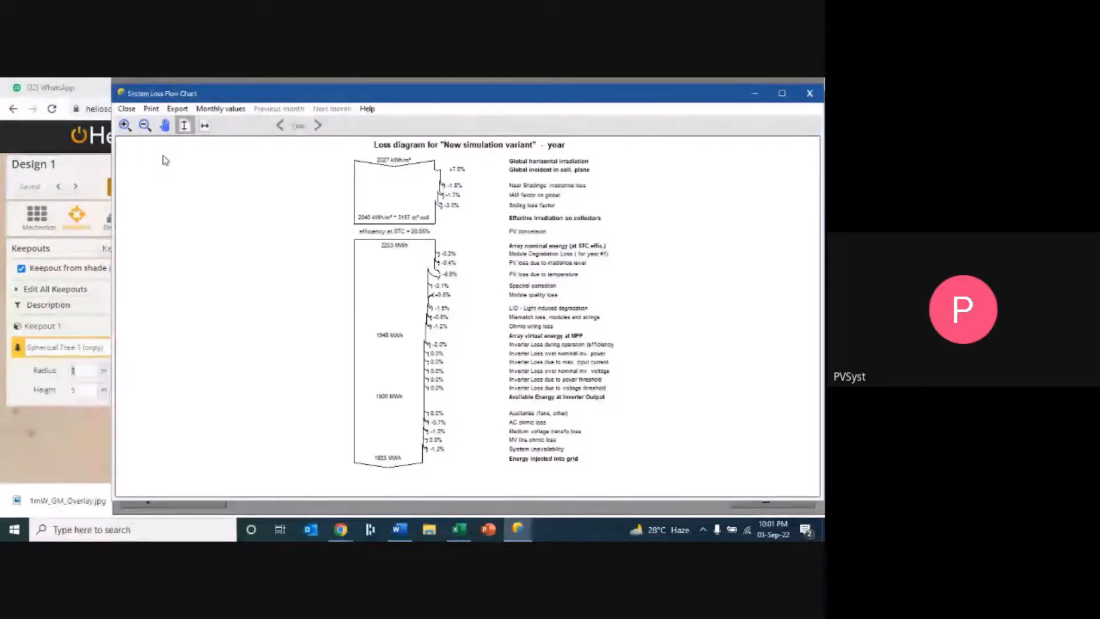
{"action": "left_click", "coordinate": [125, 126]}
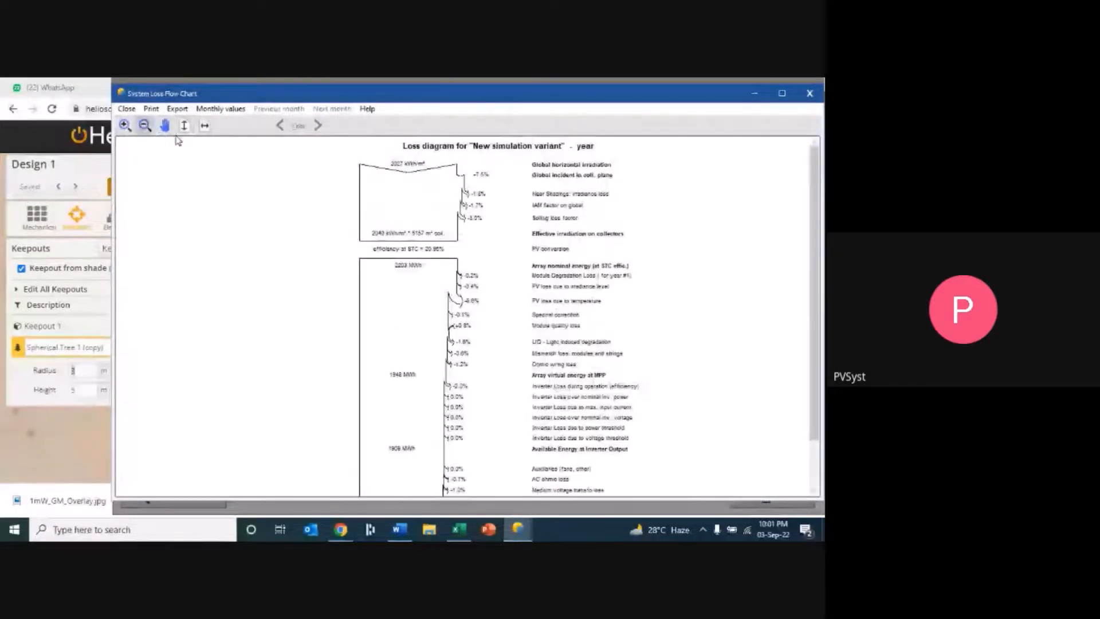
{"action": "left_click", "coordinate": [125, 125]}
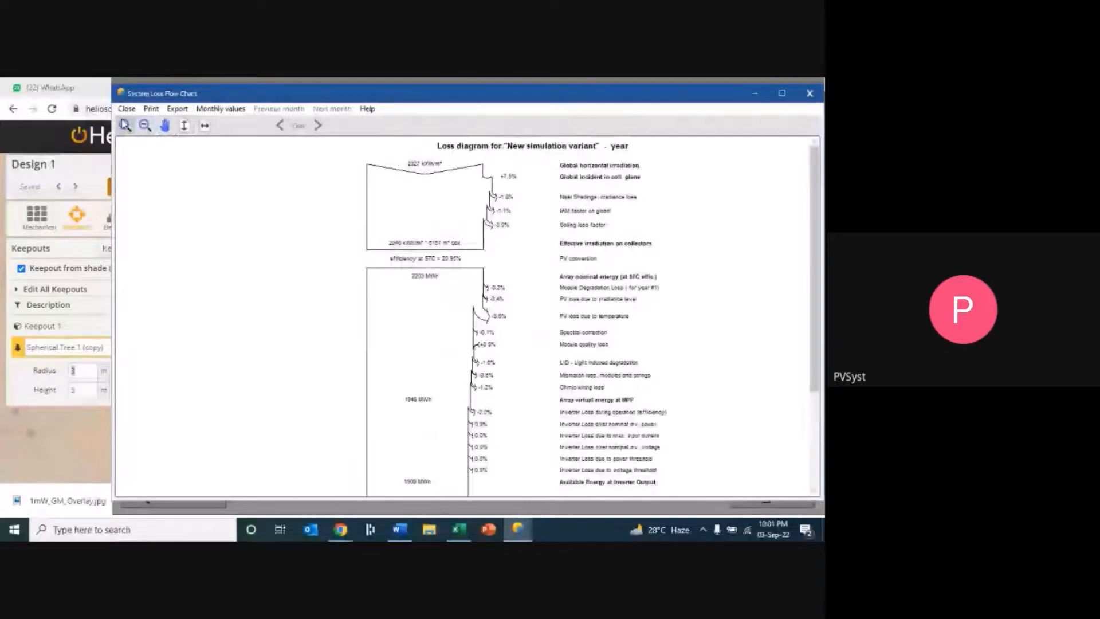
{"action": "left_click", "coordinate": [125, 126]}
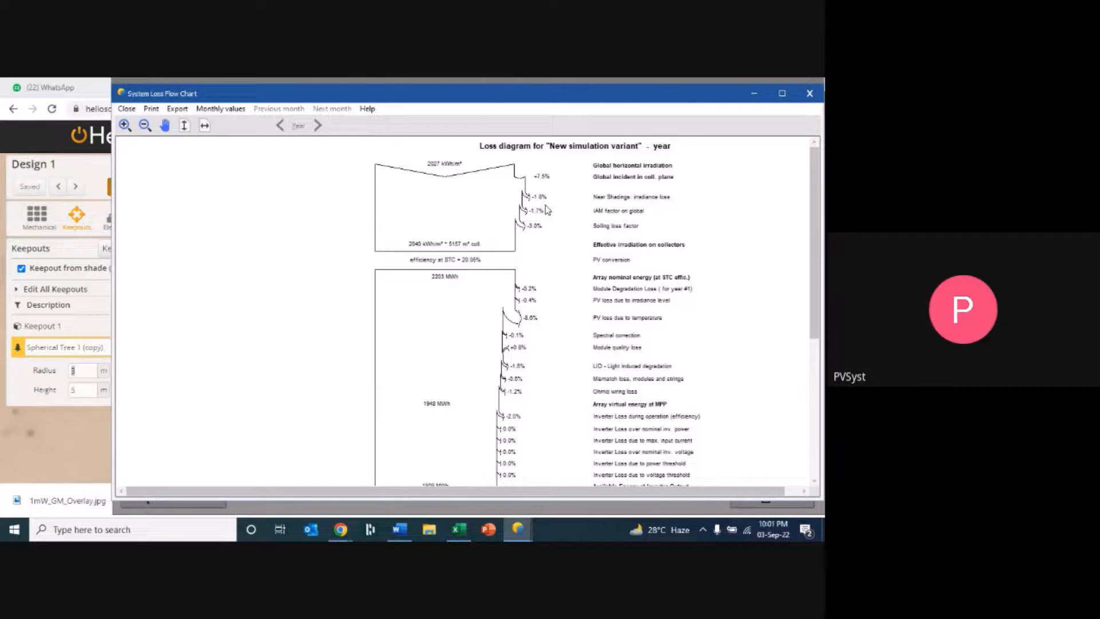
{"action": "scroll", "coordinate": [554, 244], "scroll_direction": "down", "scroll_amount": 3}
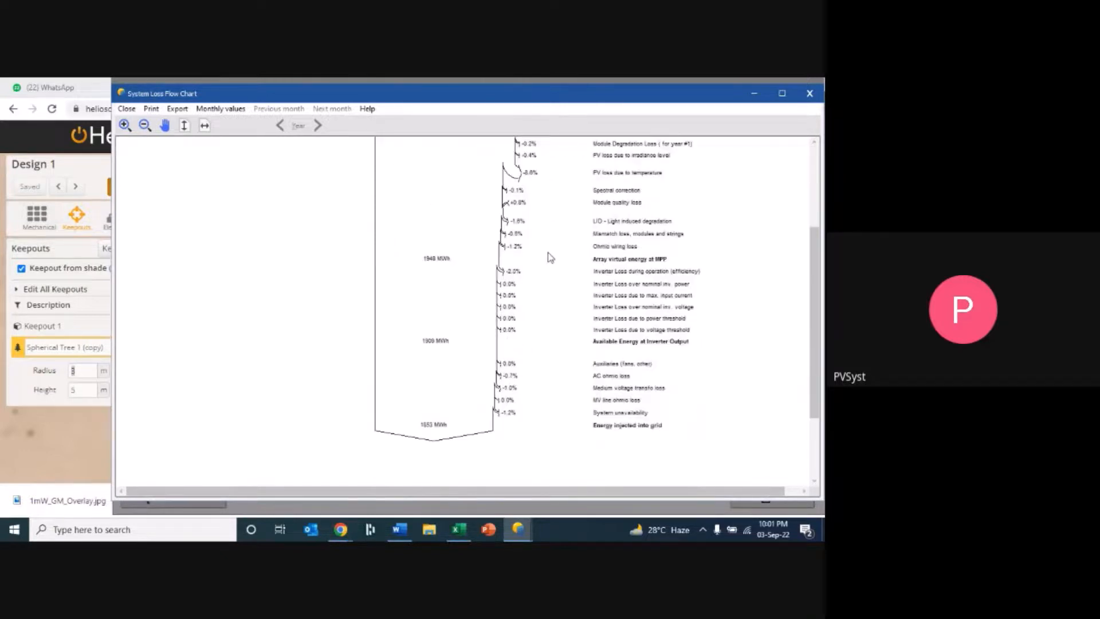
{"action": "scroll", "coordinate": [509, 280], "scroll_direction": "up", "scroll_amount": 2}
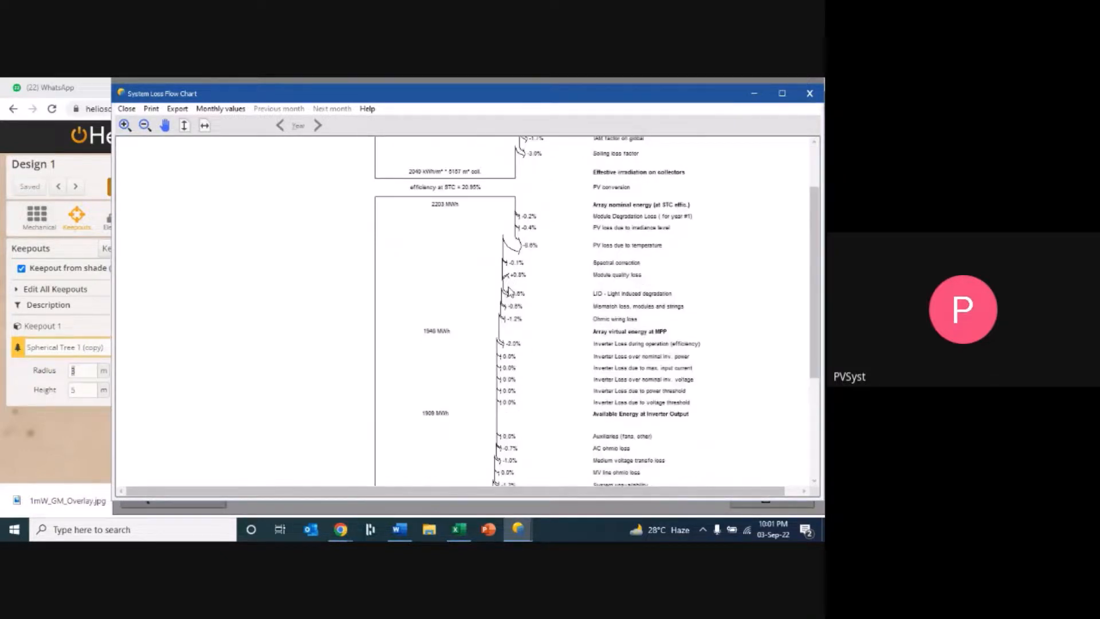
{"action": "scroll", "coordinate": [520, 325], "scroll_direction": "down", "scroll_amount": 2}
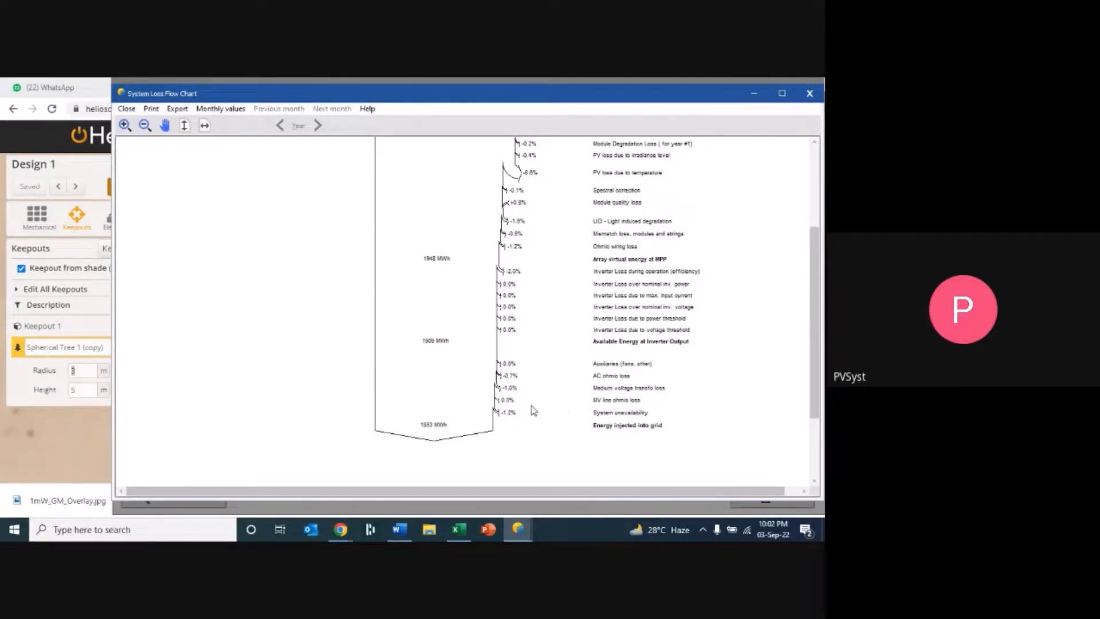
{"action": "scroll", "coordinate": [480, 405], "scroll_direction": "down", "scroll_amount": 3}
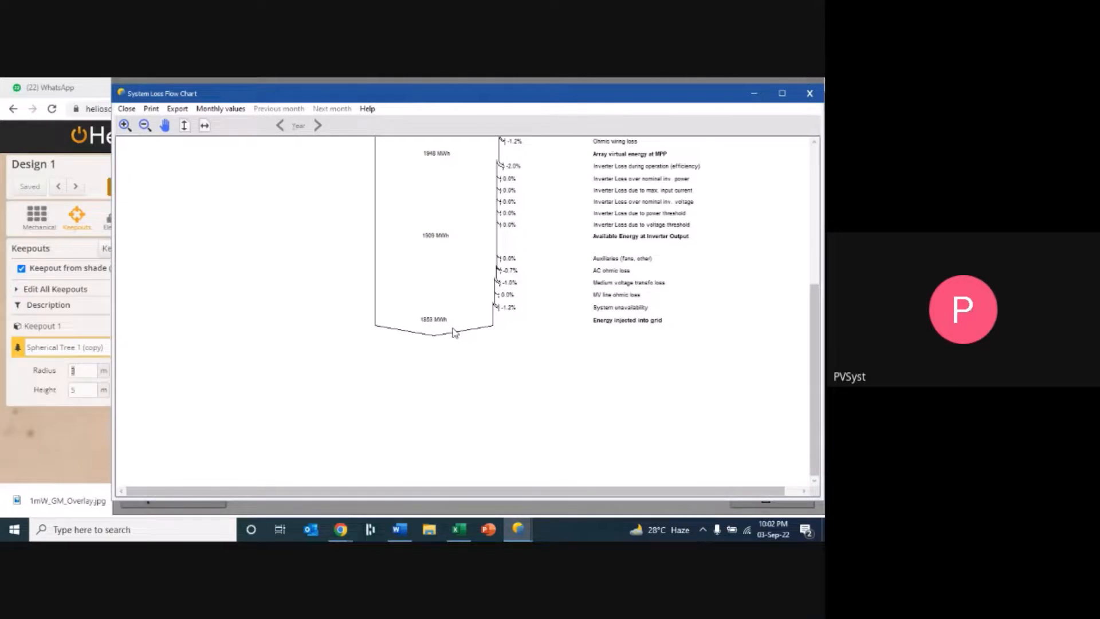
{"action": "scroll", "coordinate": [474, 341], "scroll_direction": "up", "scroll_amount": 7}
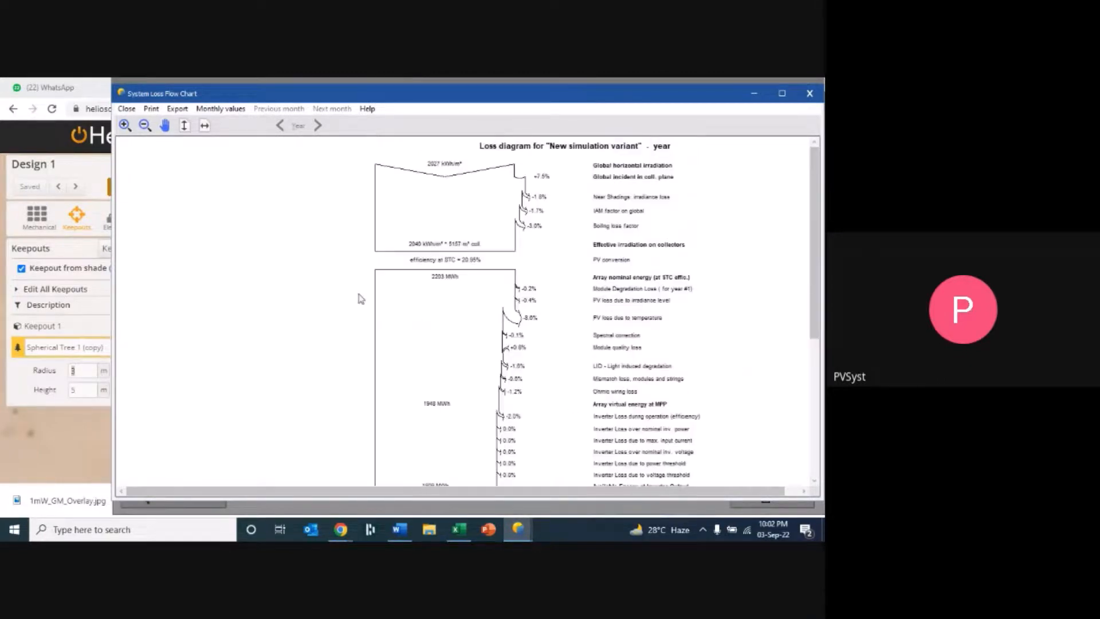
- Open the simulation report and examine the project summary, general parameters, array losses and AC wiring and transformer losses
{"action": "left_click", "coordinate": [127, 109]}
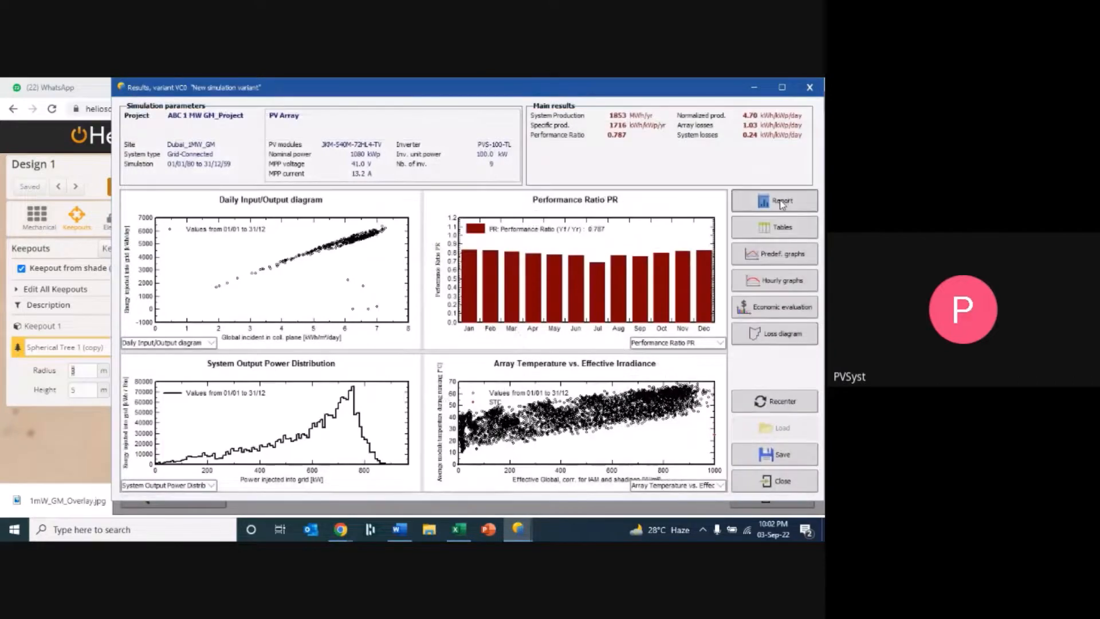
{"action": "left_click", "coordinate": [782, 201]}
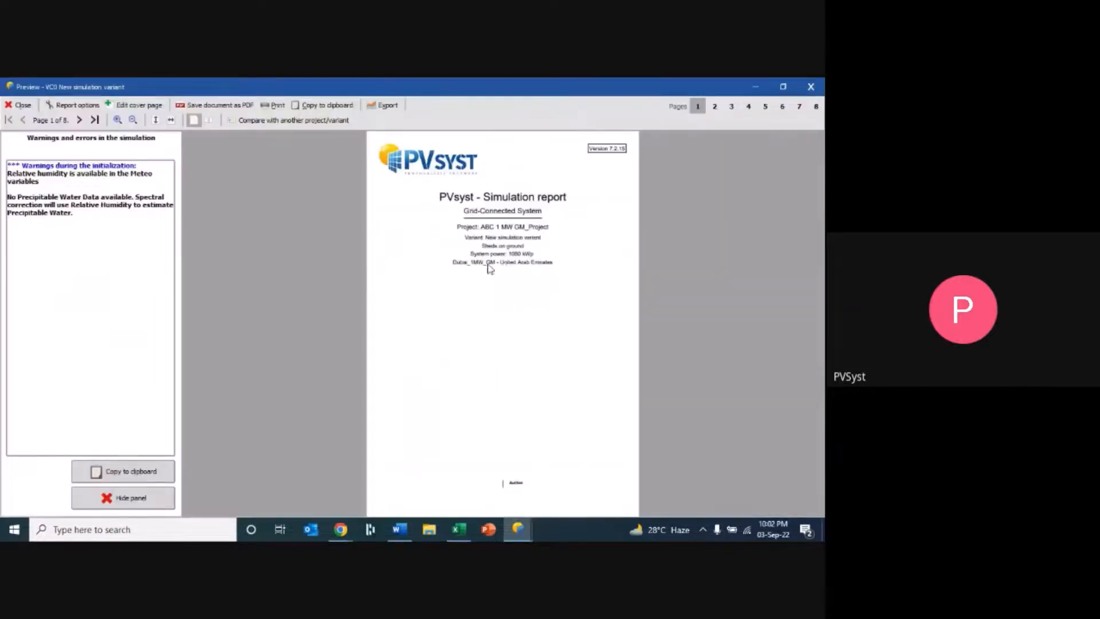
{"action": "scroll", "coordinate": [506, 264], "scroll_direction": "down", "scroll_amount": 1}
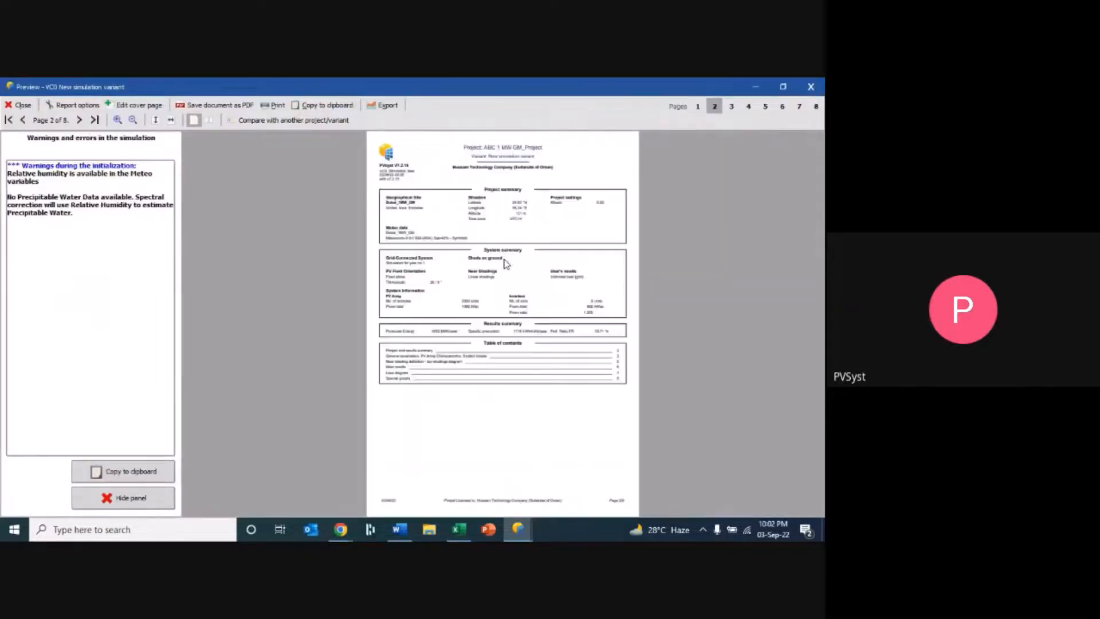
{"action": "scroll", "coordinate": [506, 263], "scroll_direction": "down", "scroll_amount": 1}
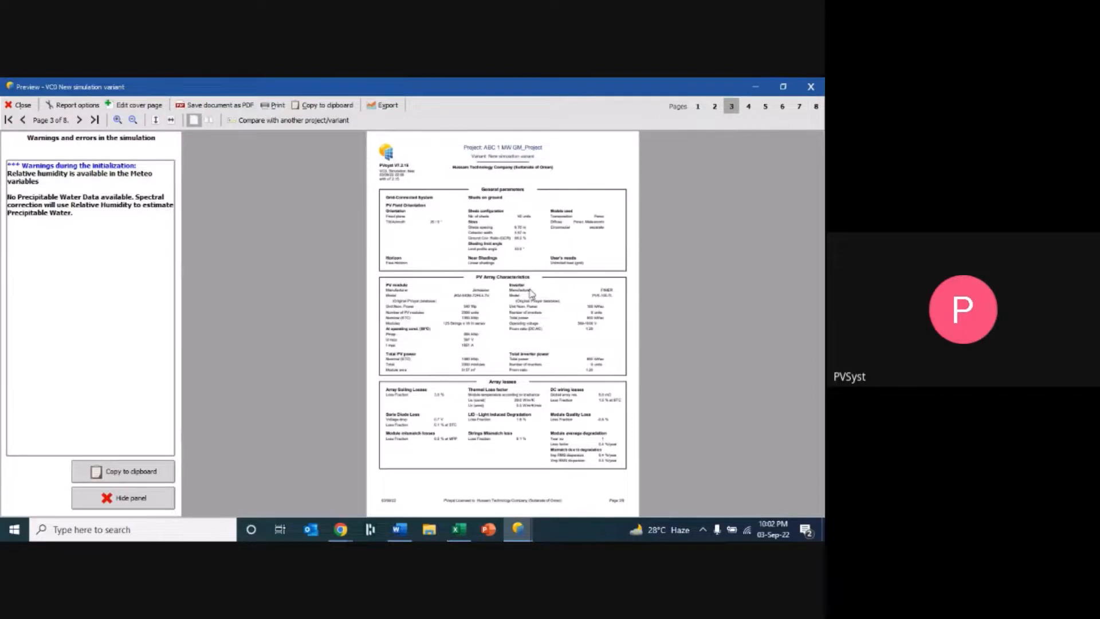
{"action": "scroll", "coordinate": [531, 292], "scroll_direction": "up", "scroll_amount": 3}
{"action": "scroll", "coordinate": [531, 292], "scroll_direction": "down", "scroll_amount": 1}
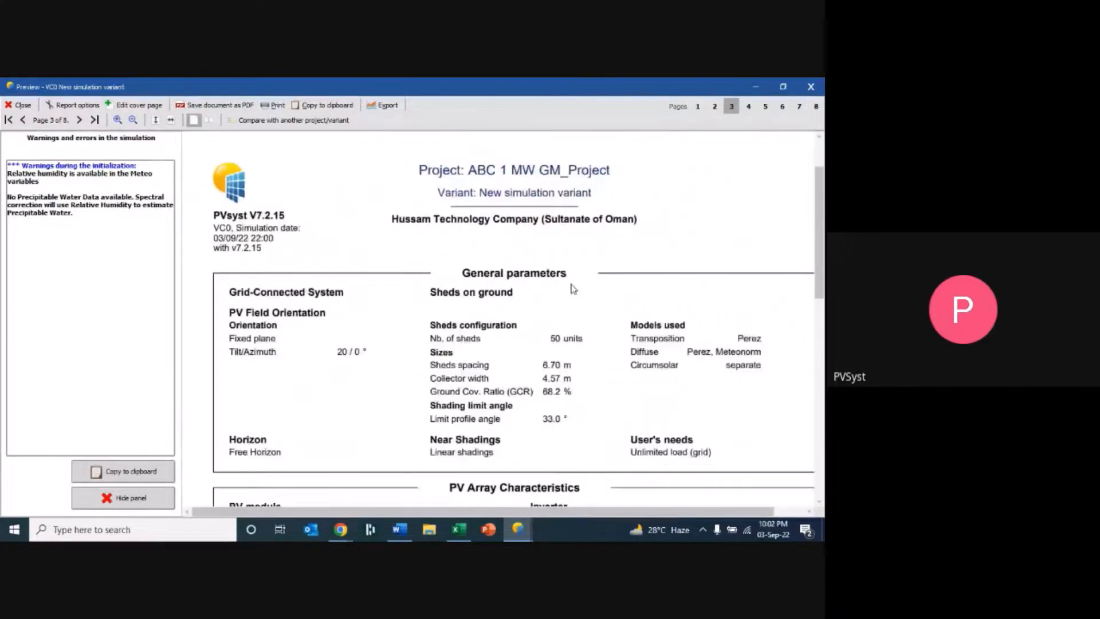
{"action": "scroll", "coordinate": [575, 287], "scroll_direction": "down", "scroll_amount": 3}
{"action": "scroll", "coordinate": [573, 286], "scroll_direction": "down", "scroll_amount": 6}
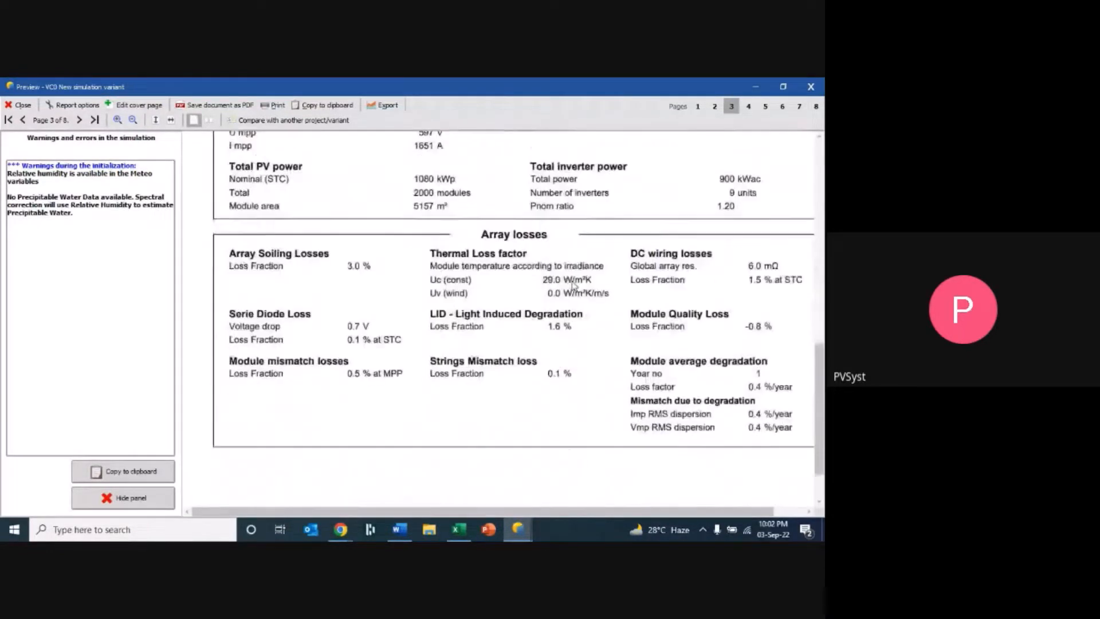
{"action": "scroll", "coordinate": [570, 285], "scroll_direction": "down", "scroll_amount": 2}
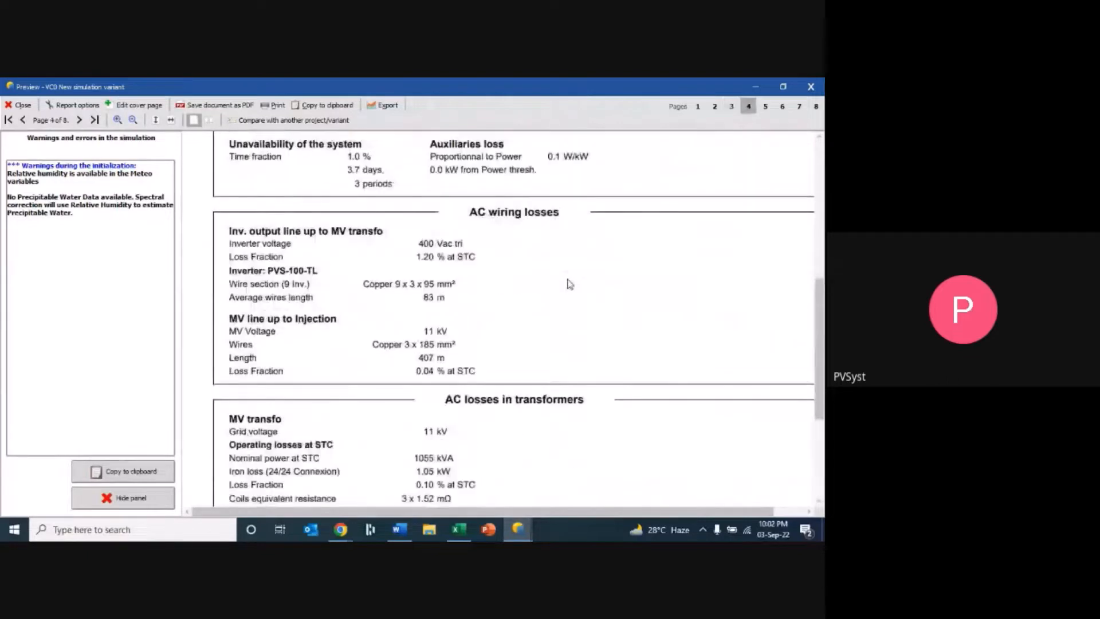
{"action": "scroll", "coordinate": [570, 284], "scroll_direction": "down", "scroll_amount": 2}
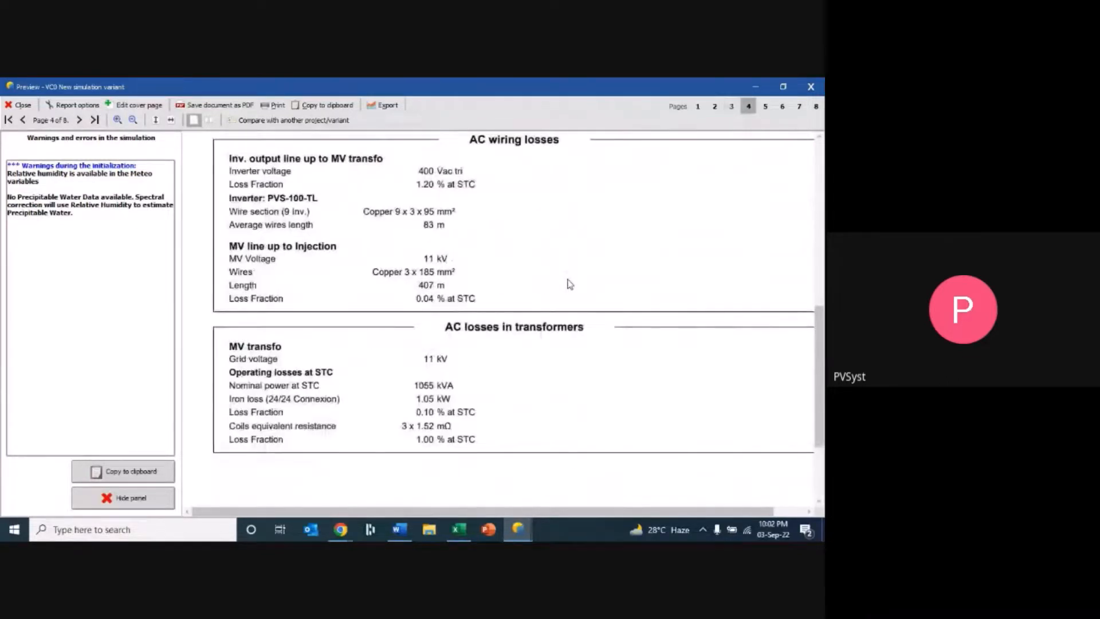
- Examine the report's near shadings page with the scene perspective and the iso-shadings diagram
{"action": "scroll", "coordinate": [570, 284], "scroll_direction": "down", "scroll_amount": 4}
{"action": "scroll", "coordinate": [569, 284], "scroll_direction": "down", "scroll_amount": 2}
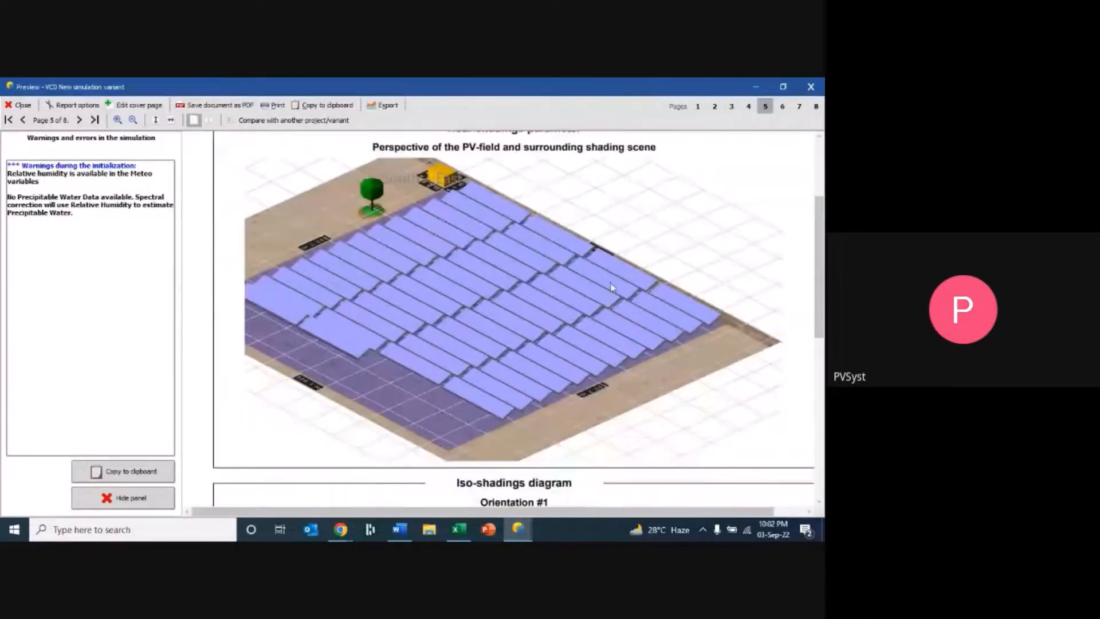
{"action": "scroll", "coordinate": [611, 287], "scroll_direction": "down", "scroll_amount": 3}
{"action": "scroll", "coordinate": [609, 285], "scroll_direction": "down", "scroll_amount": 2}
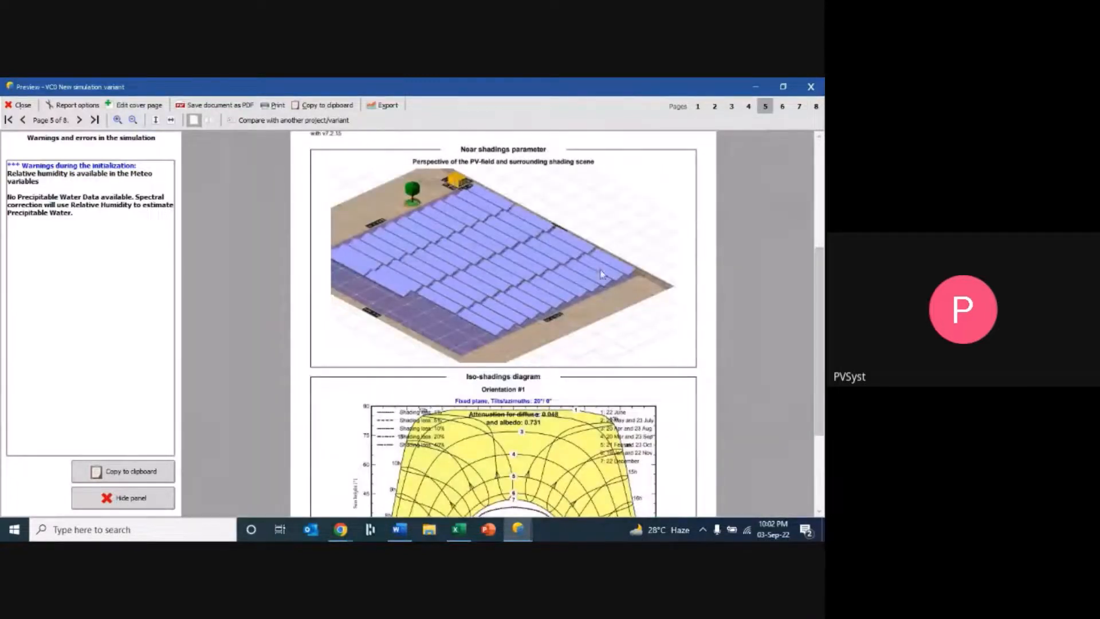
{"action": "scroll", "coordinate": [607, 279], "scroll_direction": "down", "scroll_amount": 2}
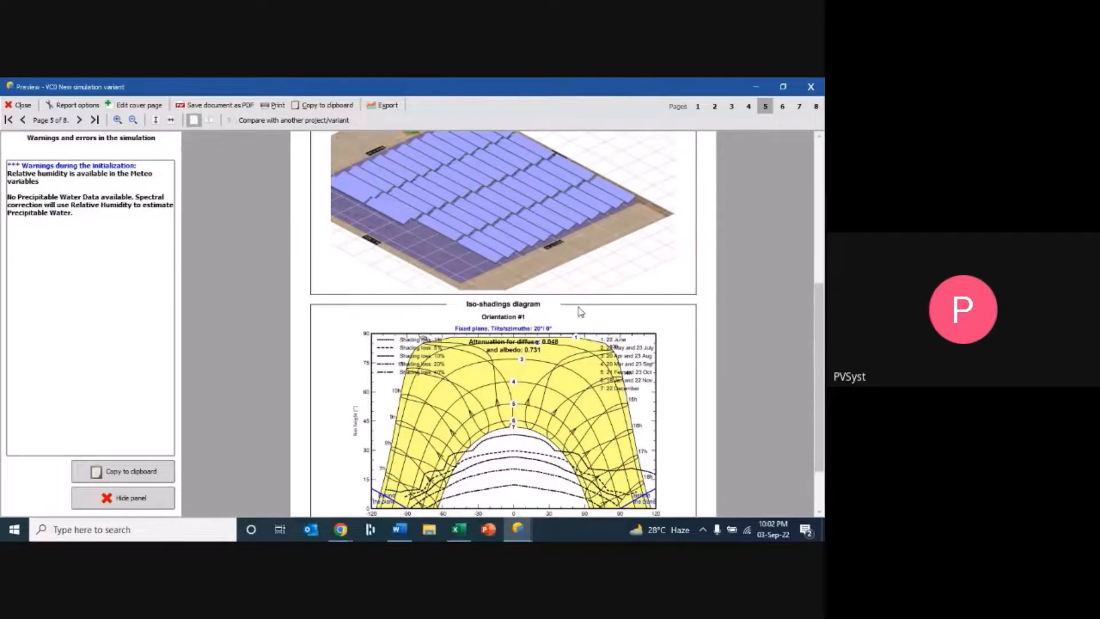
{"action": "scroll", "coordinate": [559, 405], "scroll_direction": "down", "scroll_amount": 20}
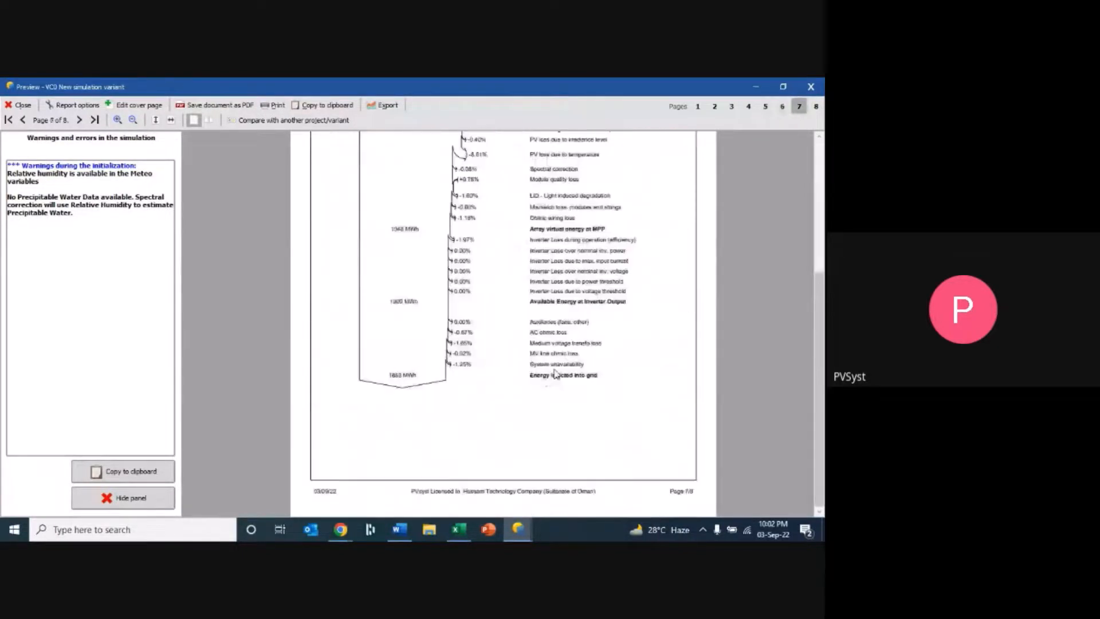
{"action": "scroll", "coordinate": [555, 374], "scroll_direction": "down", "scroll_amount": 5}
{"action": "scroll", "coordinate": [556, 374], "scroll_direction": "up", "scroll_amount": 10}
{"action": "scroll", "coordinate": [565, 322], "scroll_direction": "up", "scroll_amount": 20}
{"action": "scroll", "coordinate": [607, 278], "scroll_direction": "down", "scroll_amount": 20}
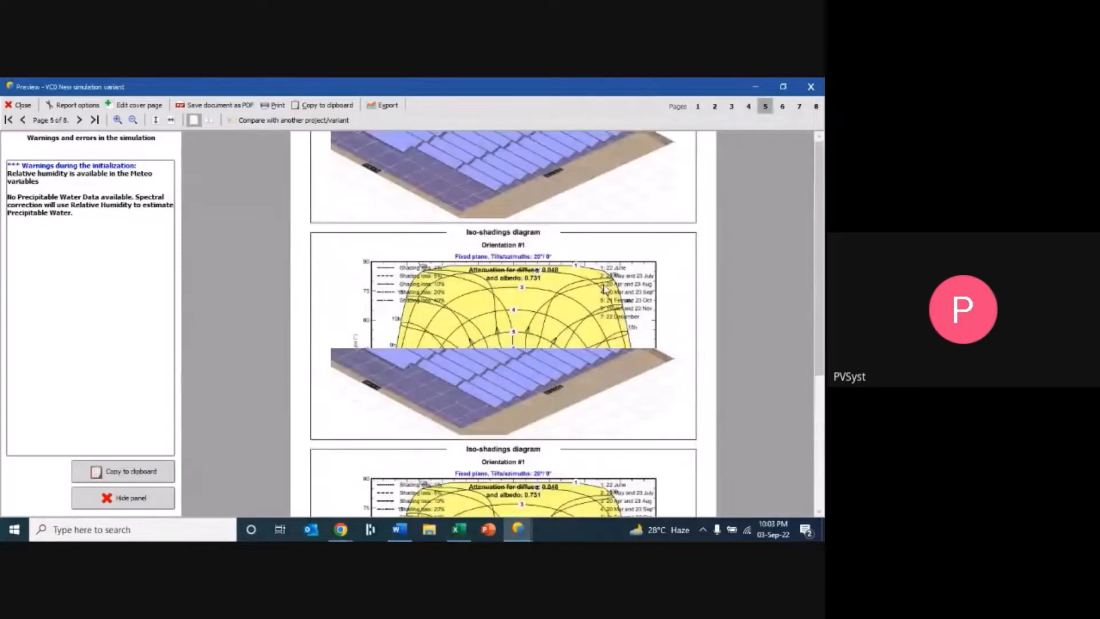
- Examine the report's loss diagram, including the near shadings irradiance loss and the losses down to the inverter output
{"action": "scroll", "coordinate": [605, 290], "scroll_direction": "down", "scroll_amount": 8}
{"action": "scroll", "coordinate": [592, 303], "scroll_direction": "down", "scroll_amount": 6}
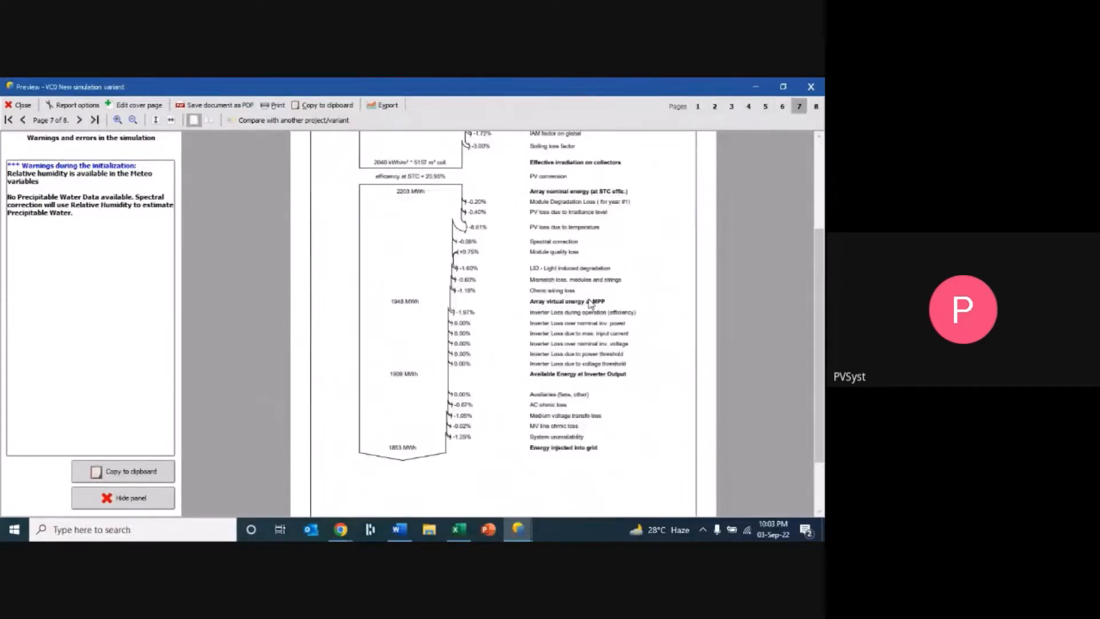
{"action": "scroll", "coordinate": [591, 304], "scroll_direction": "up", "scroll_amount": 2}
{"action": "scroll", "coordinate": [521, 219], "scroll_direction": "up", "scroll_amount": 6}
{"action": "scroll", "coordinate": [528, 226], "scroll_direction": "down", "scroll_amount": 5}
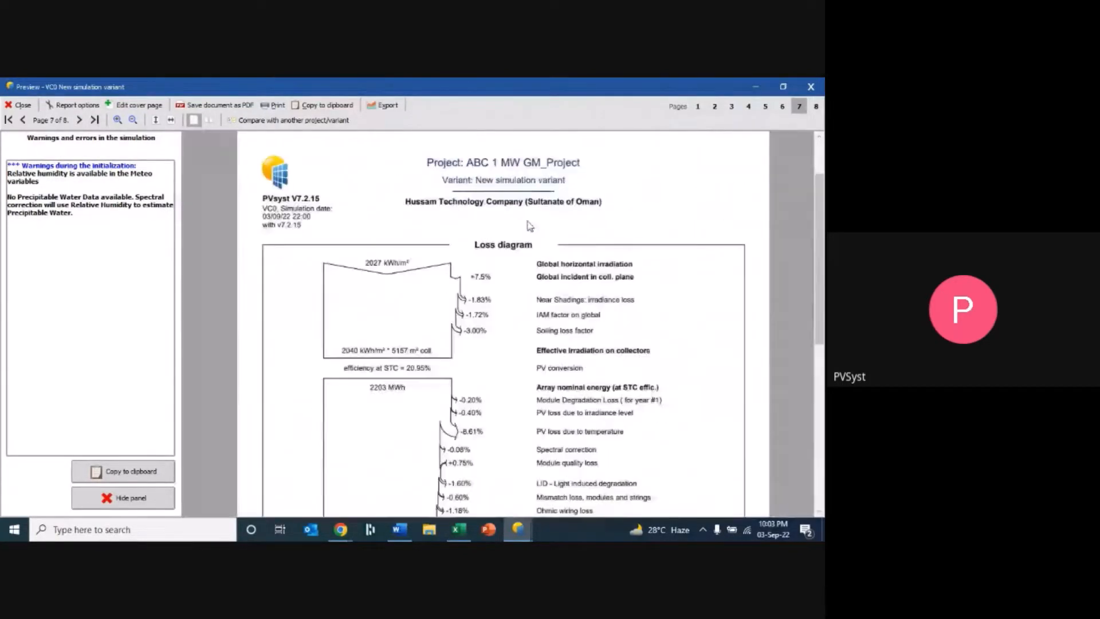
{"action": "scroll", "coordinate": [549, 305], "scroll_direction": "down", "scroll_amount": 2}
{"action": "scroll", "coordinate": [550, 306], "scroll_direction": "down", "scroll_amount": 1}
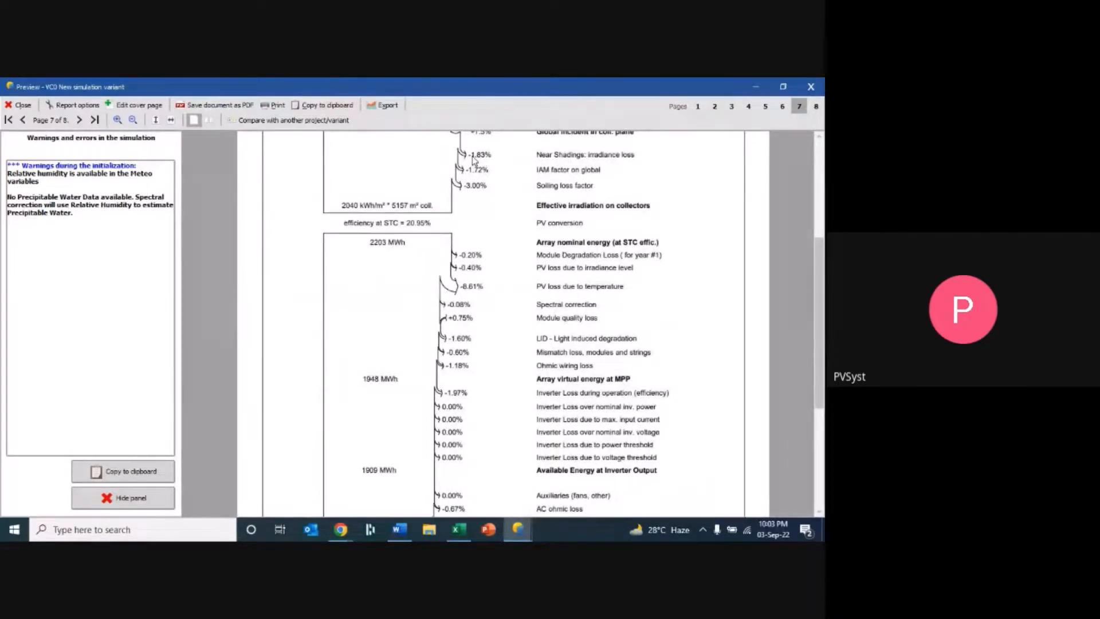
- Close the report, save the variant under its existing description "New simulation variant" and close the results
{"action": "left_click", "coordinate": [22, 106]}
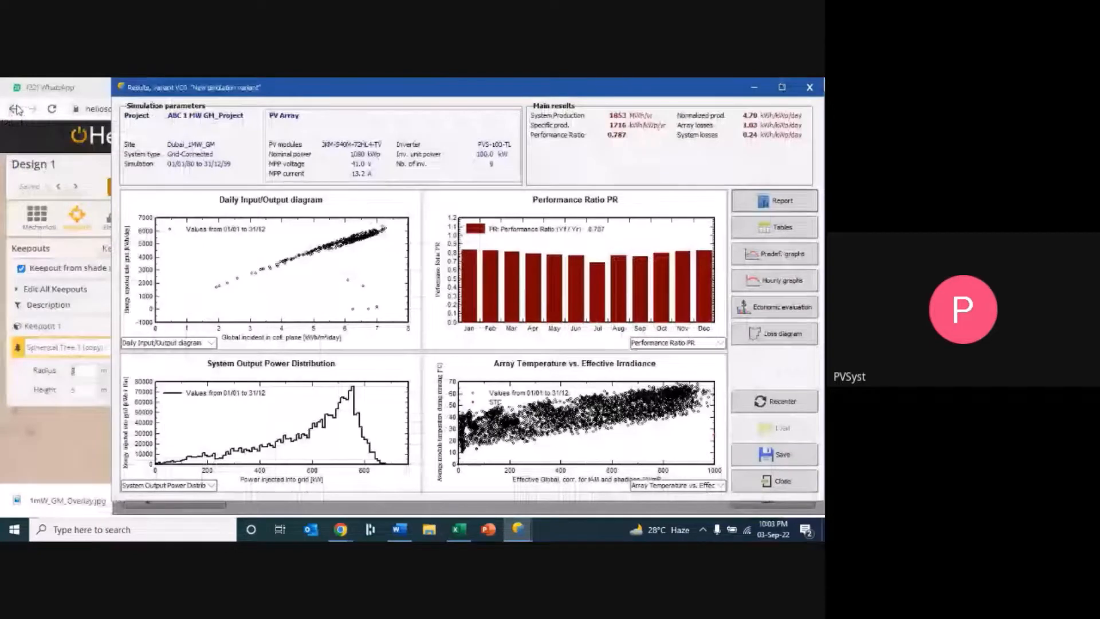
{"action": "left_click", "coordinate": [775, 455]}
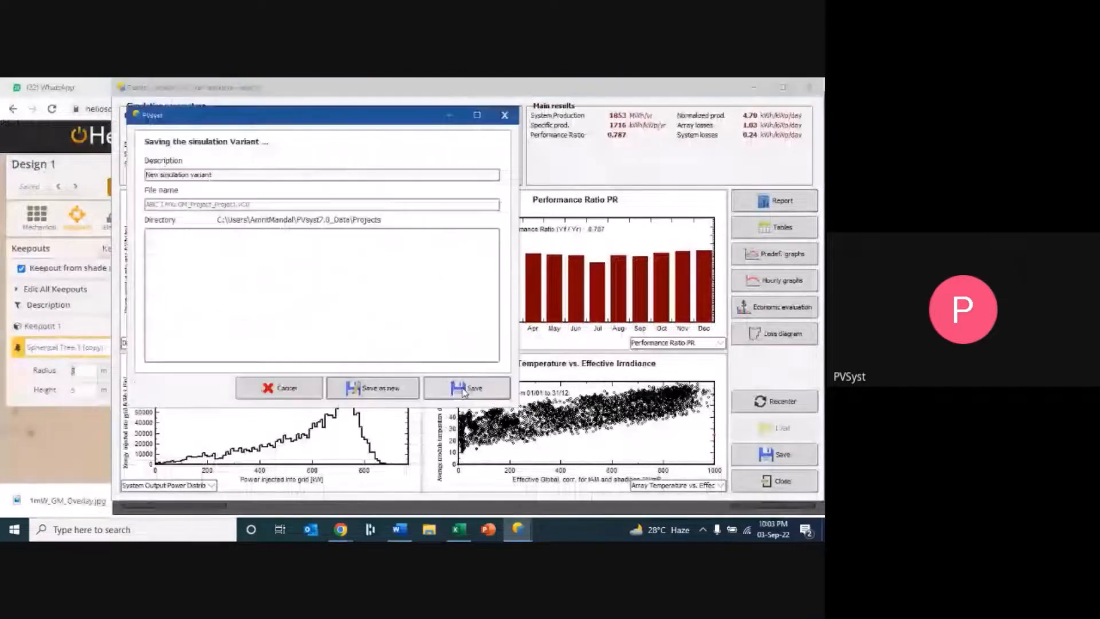
{"action": "left_click", "coordinate": [464, 391]}
{"action": "left_click", "coordinate": [511, 352]}
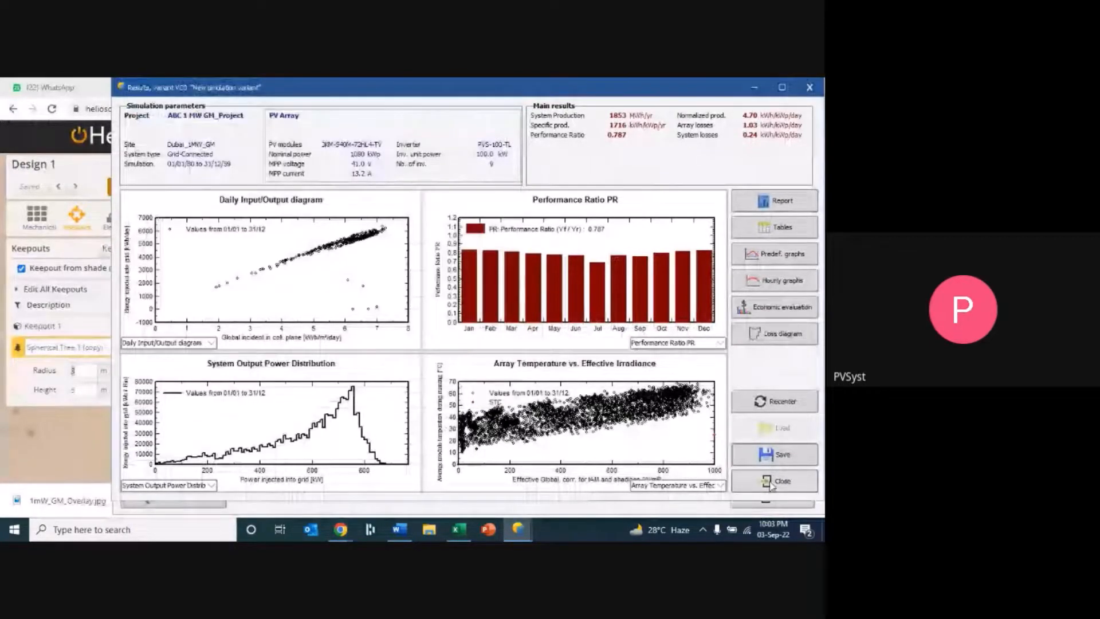
{"action": "left_click", "coordinate": [771, 484]}
- Reopen the near shadings 3D construction scene and show it from the top
{"action": "left_click", "coordinate": [293, 399]}
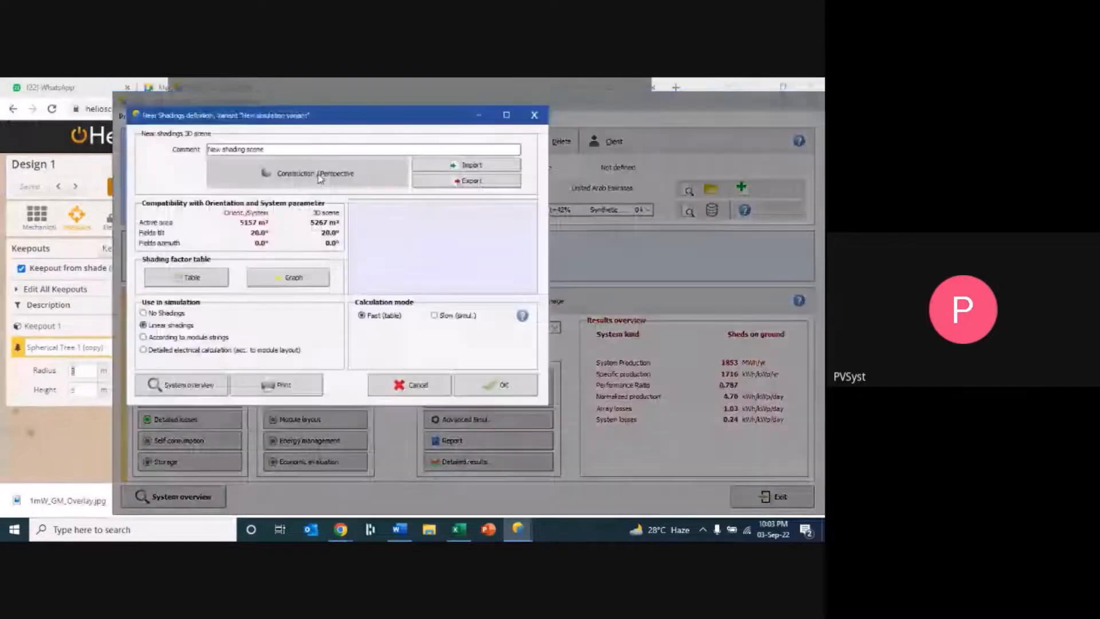
{"action": "left_click", "coordinate": [319, 178]}
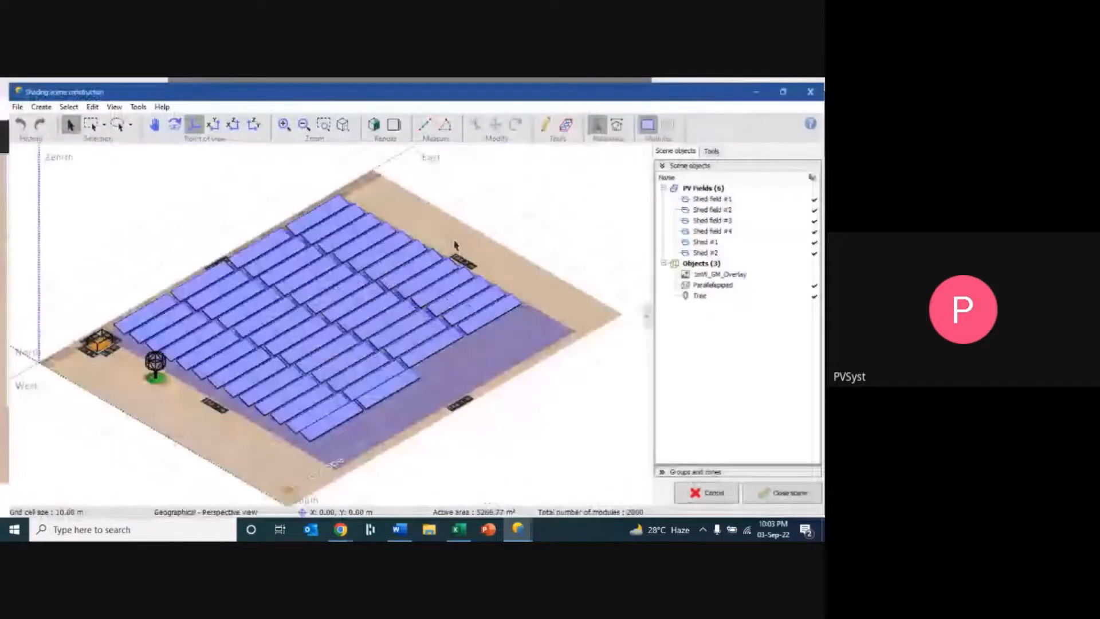
{"action": "left_click", "coordinate": [208, 122]}
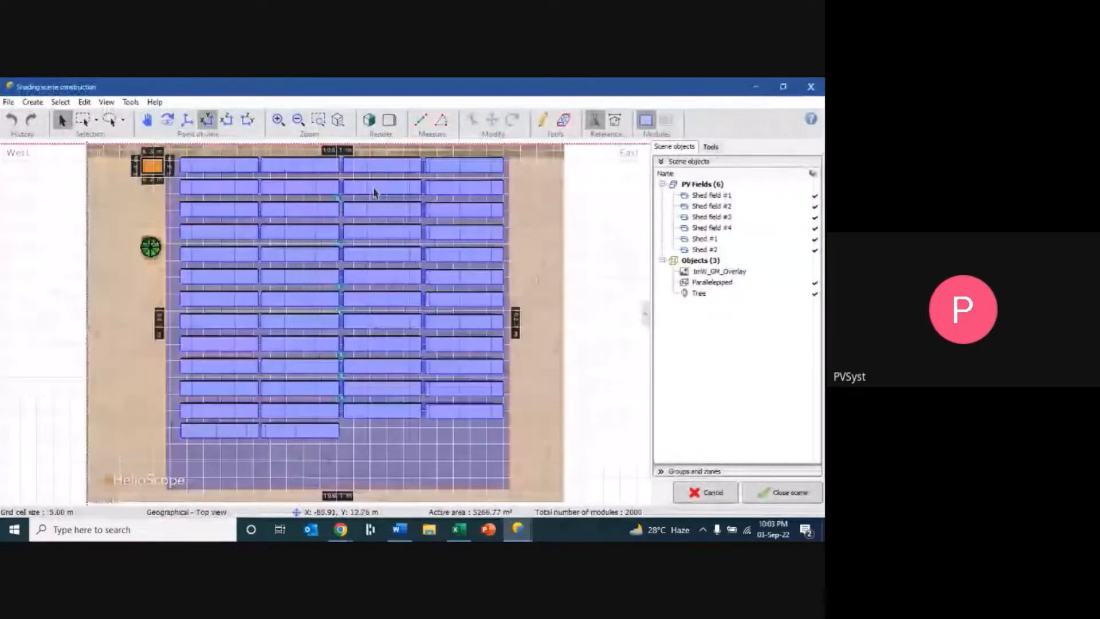
- Set the N-S pitch of Shed field #1 to 7.20 m
{"action": "left_click", "coordinate": [228, 169]}
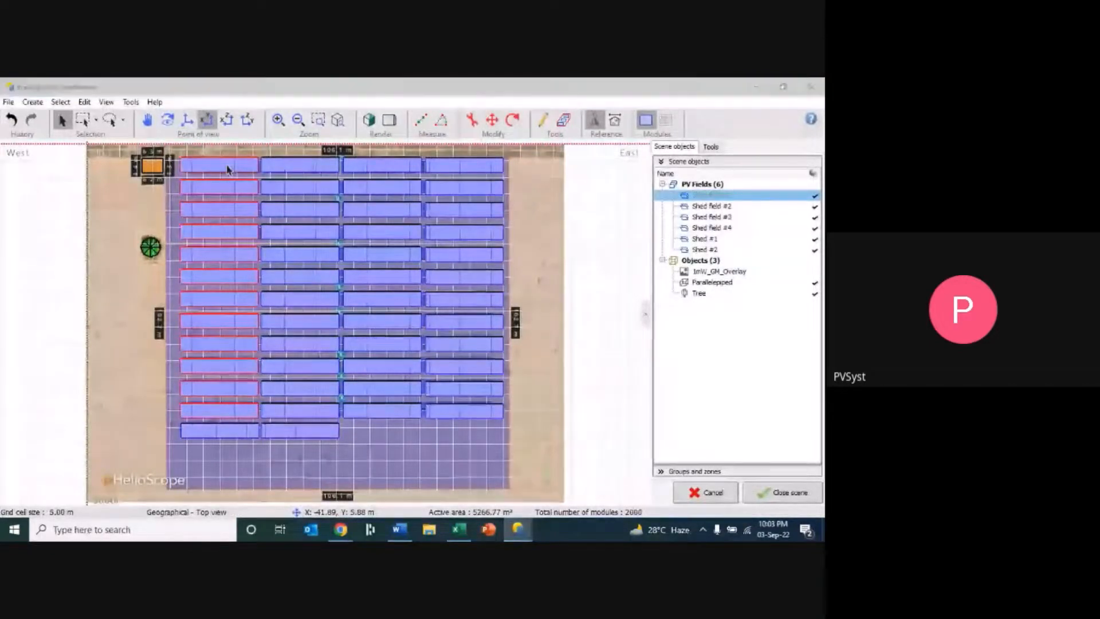
{"action": "double_click", "coordinate": [227, 168]}
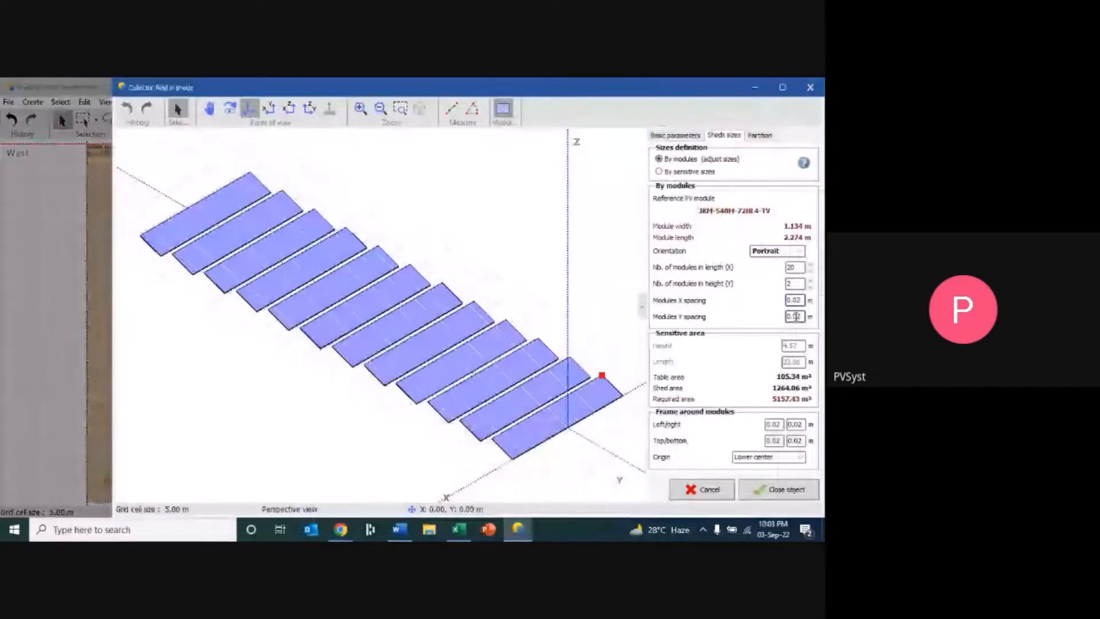
{"action": "left_click", "coordinate": [679, 137]}
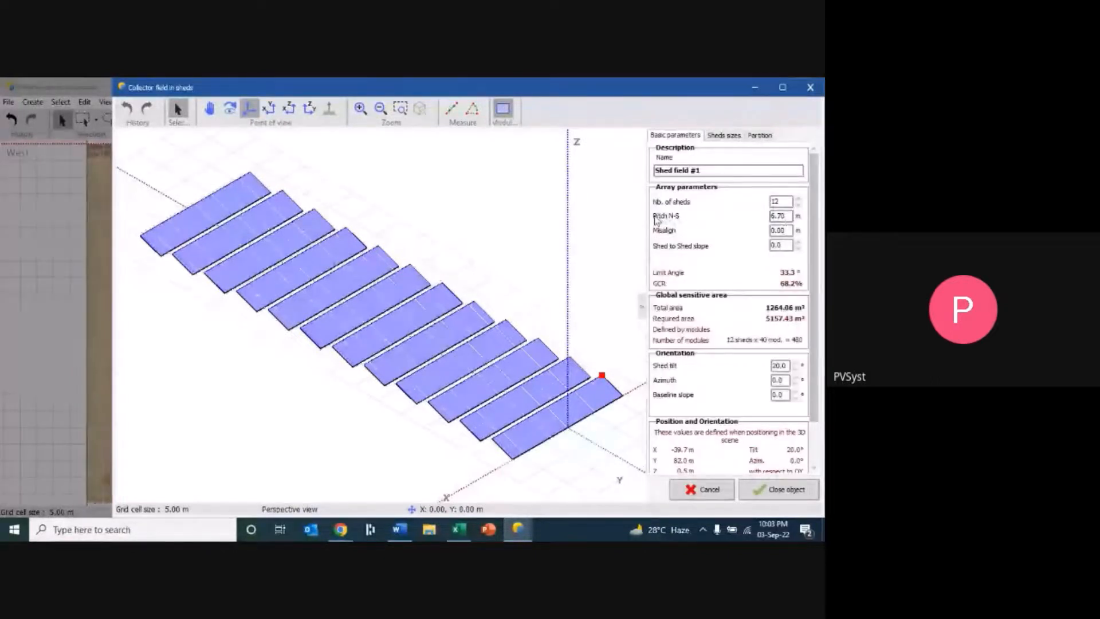
{"action": "left_click_drag", "start_coordinate": [789, 216], "coordinate": [748, 218]}
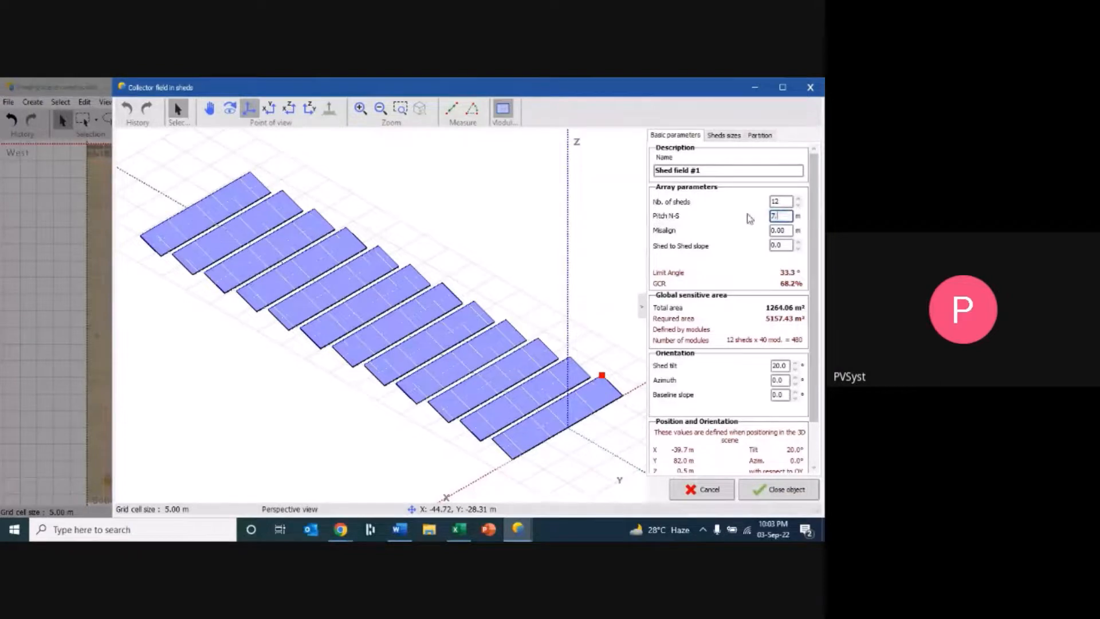
{"action": "key", "text": "Return"}
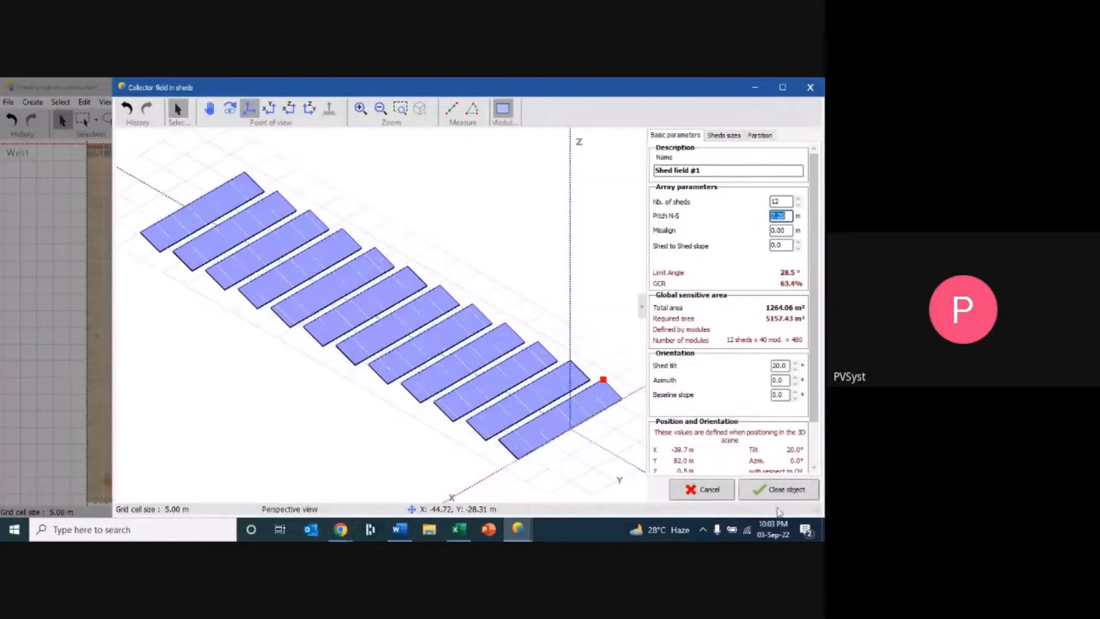
{"action": "left_click", "coordinate": [781, 491]}
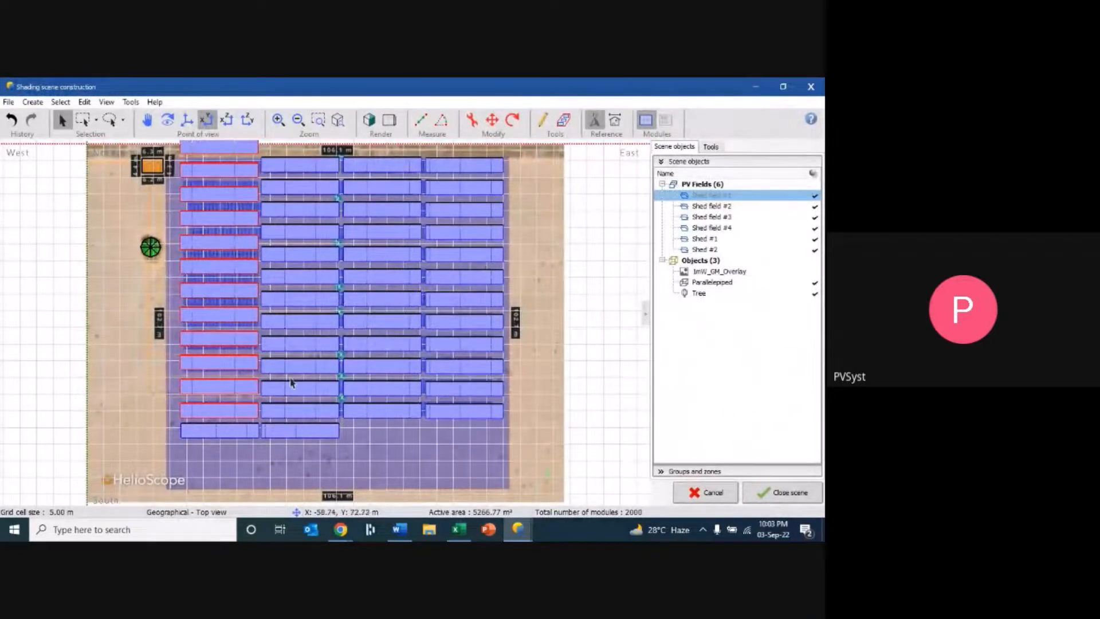
- Change the N-S pitch of Shed field #2 to match the widened pitch of Shed field #1
{"action": "double_click", "coordinate": [307, 371]}
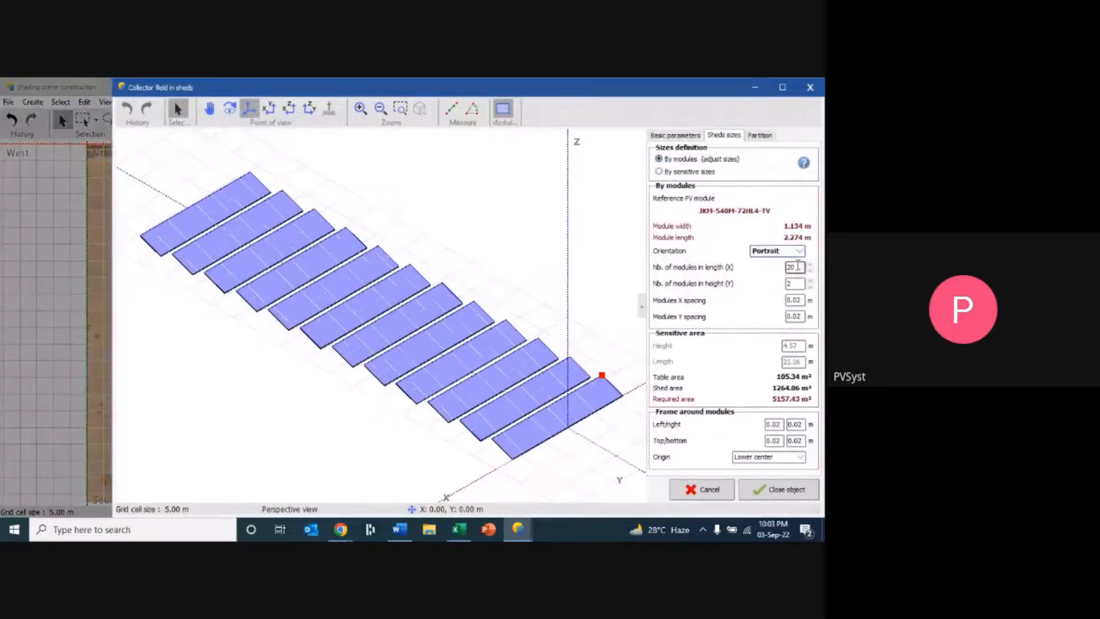
{"action": "left_click", "coordinate": [675, 136]}
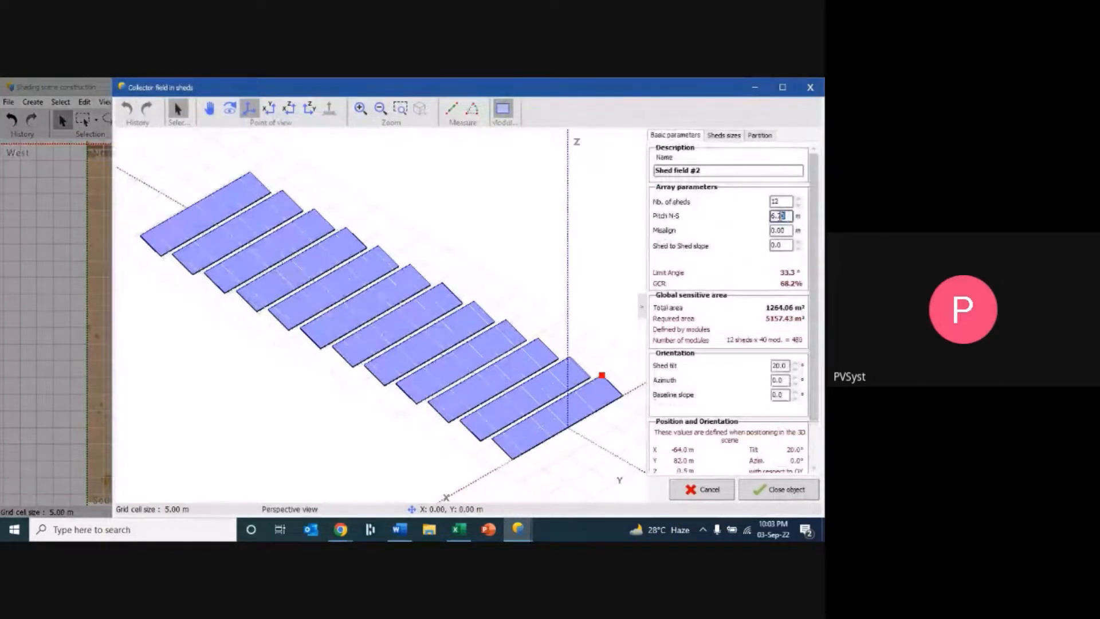
{"action": "type", "text": "7."}
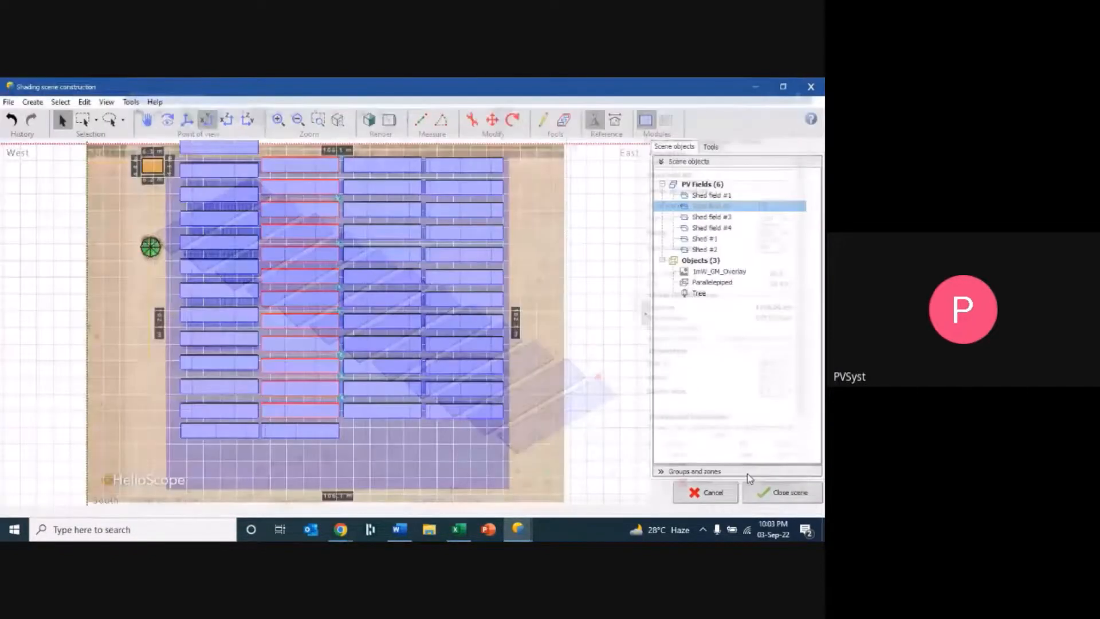
{"action": "left_click", "coordinate": [755, 492]}
- Set the N-S pitch of Shed field #3 to 7.20 m
{"action": "left_click", "coordinate": [383, 253]}
{"action": "double_click", "coordinate": [383, 252]}
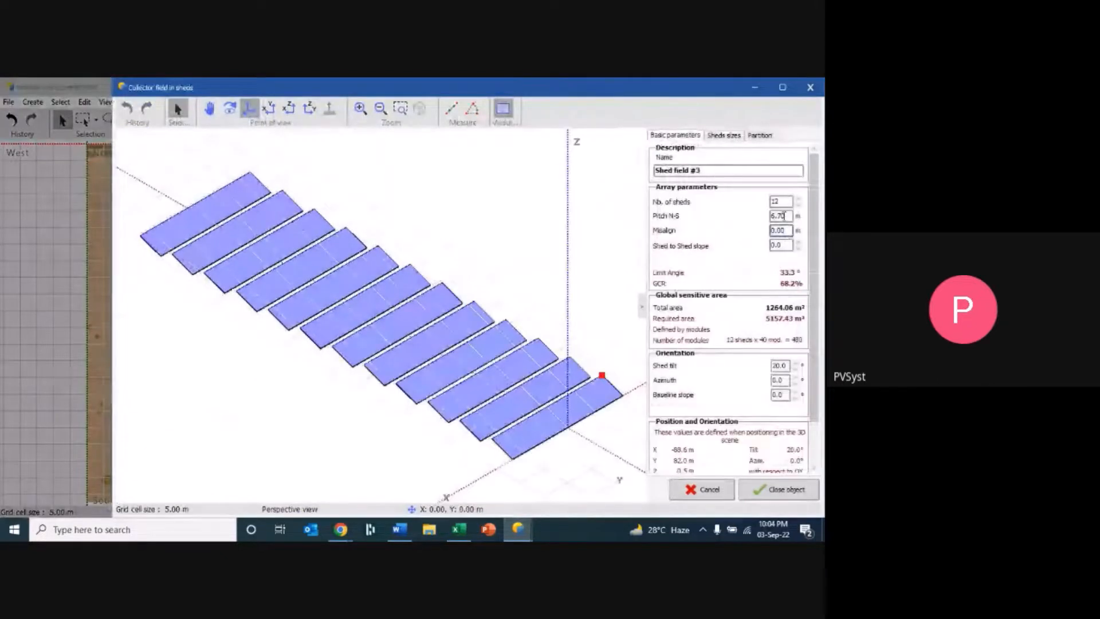
{"action": "left_click_drag", "start_coordinate": [787, 216], "coordinate": [738, 214]}
{"action": "type", "text": "7.2"}
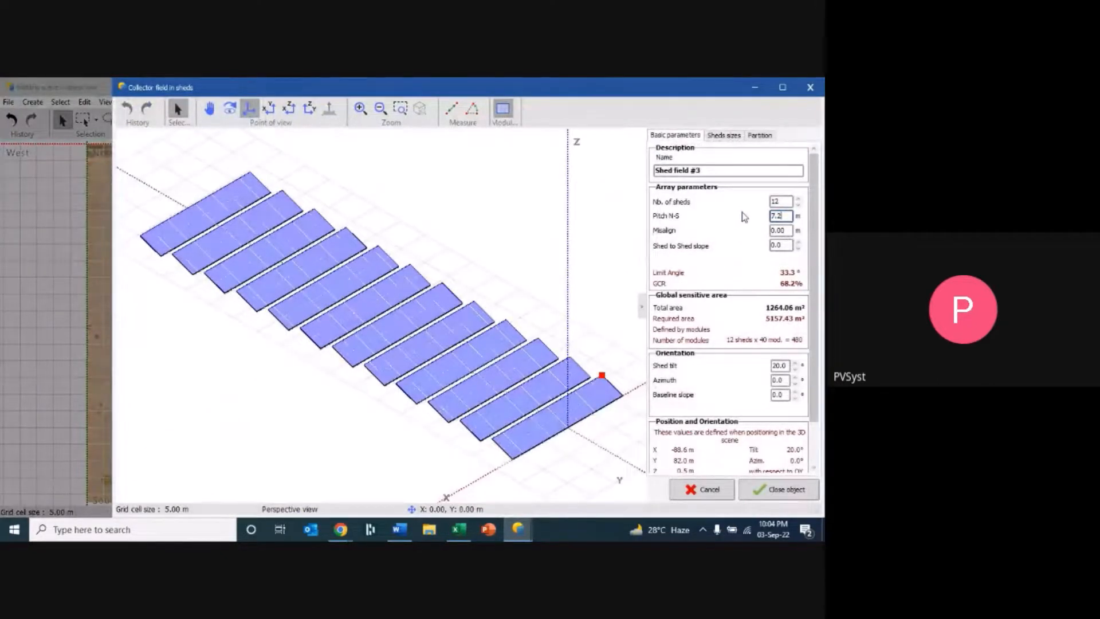
{"action": "key", "text": "Return"}
{"action": "left_click", "coordinate": [779, 489]}
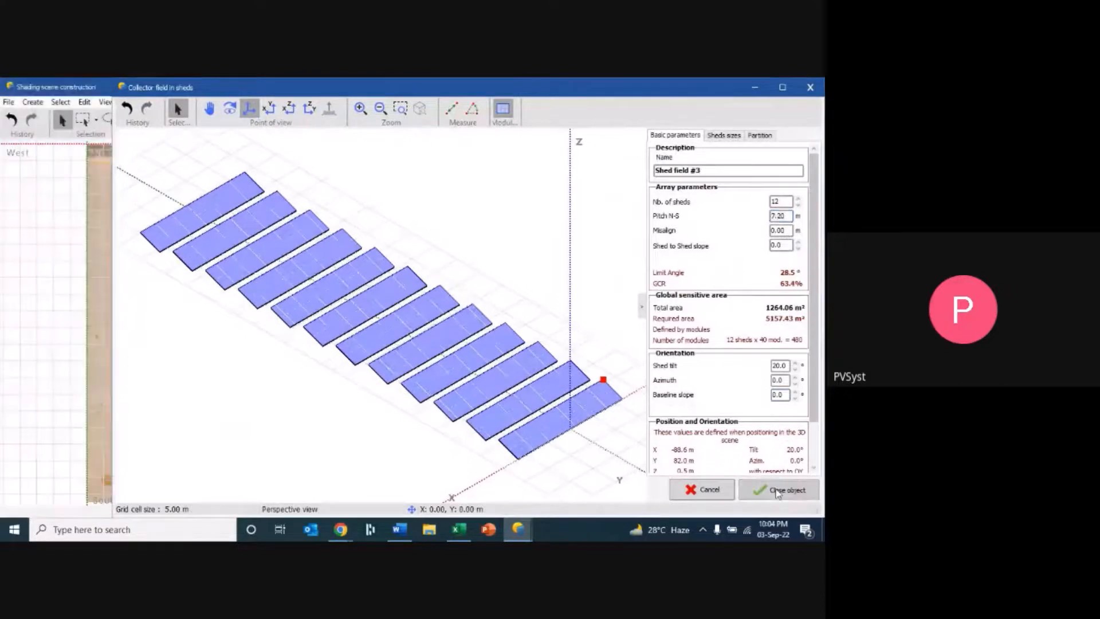
- Set the N-S pitch of Shed field #4 to match the 7.20 m pitch of Shed field #3
{"action": "double_click", "coordinate": [489, 167]}
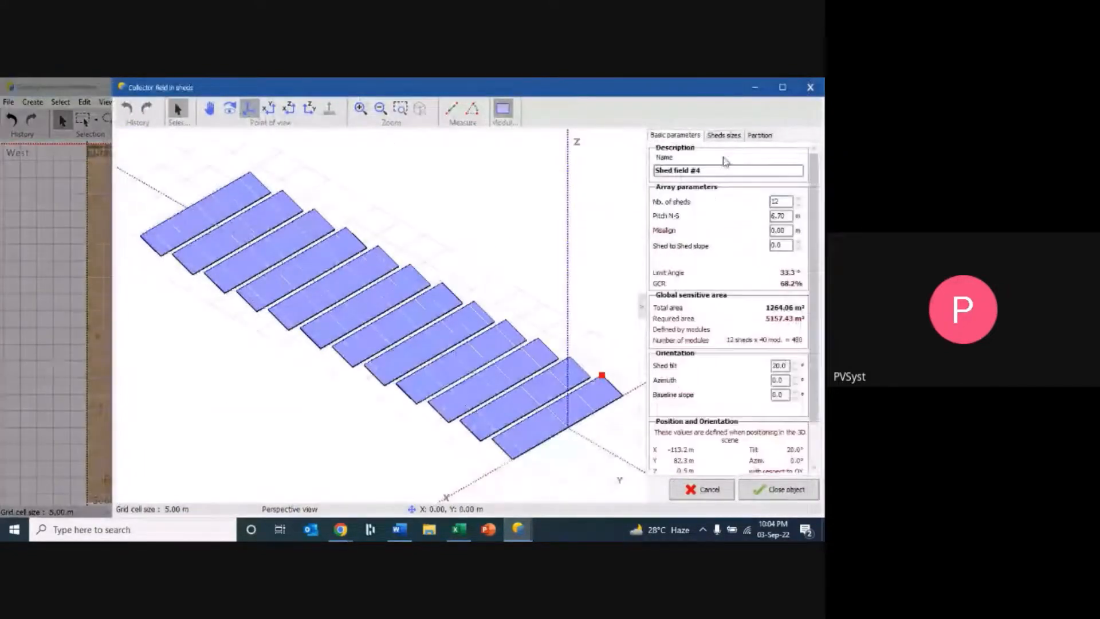
{"action": "left_click_drag", "start_coordinate": [788, 216], "coordinate": [749, 217]}
{"action": "type", "text": "7"}
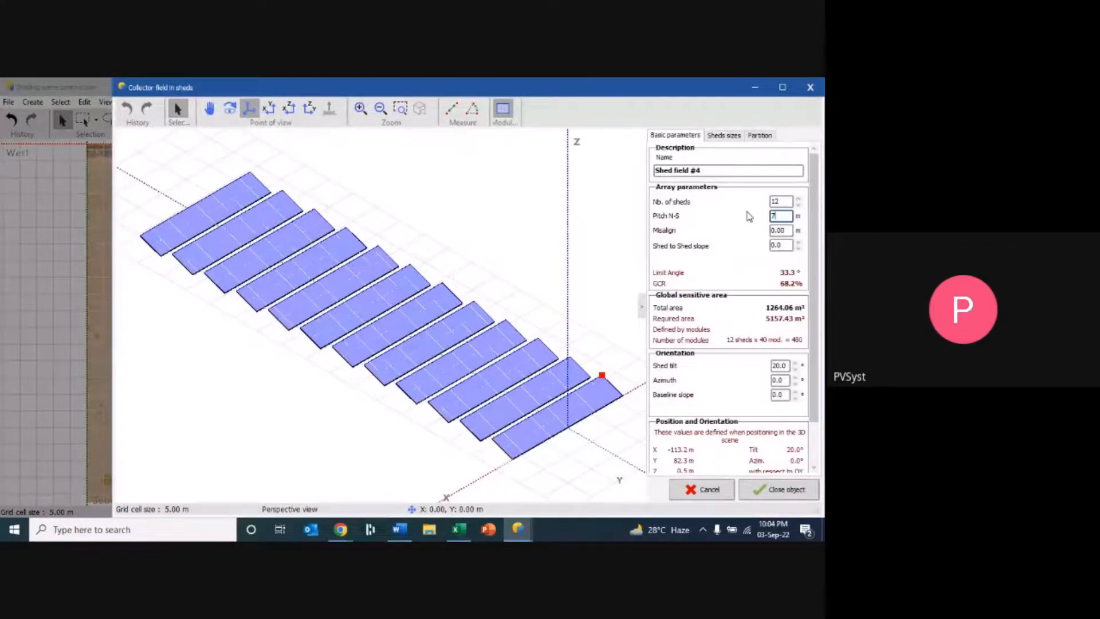
{"action": "key", "text": "Return"}
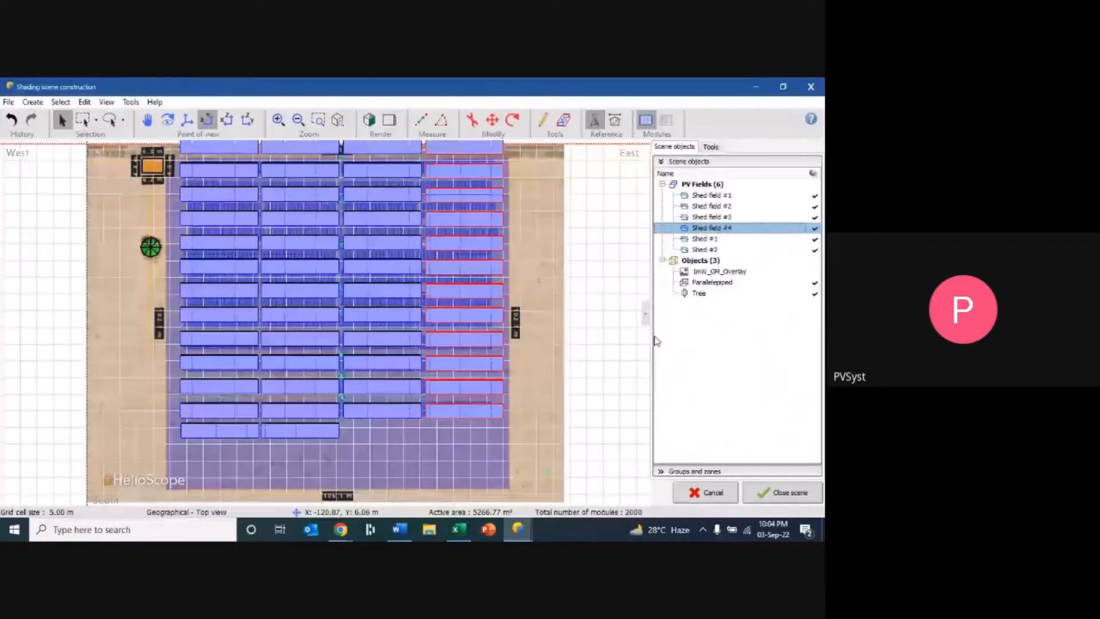
- Move Shed #1 and Shed #2 together southward, leaving a gap below the last row of the widened shed fields
{"action": "scroll", "coordinate": [410, 416], "scroll_direction": "down", "scroll_amount": 1}
{"action": "left_click", "coordinate": [353, 391]}
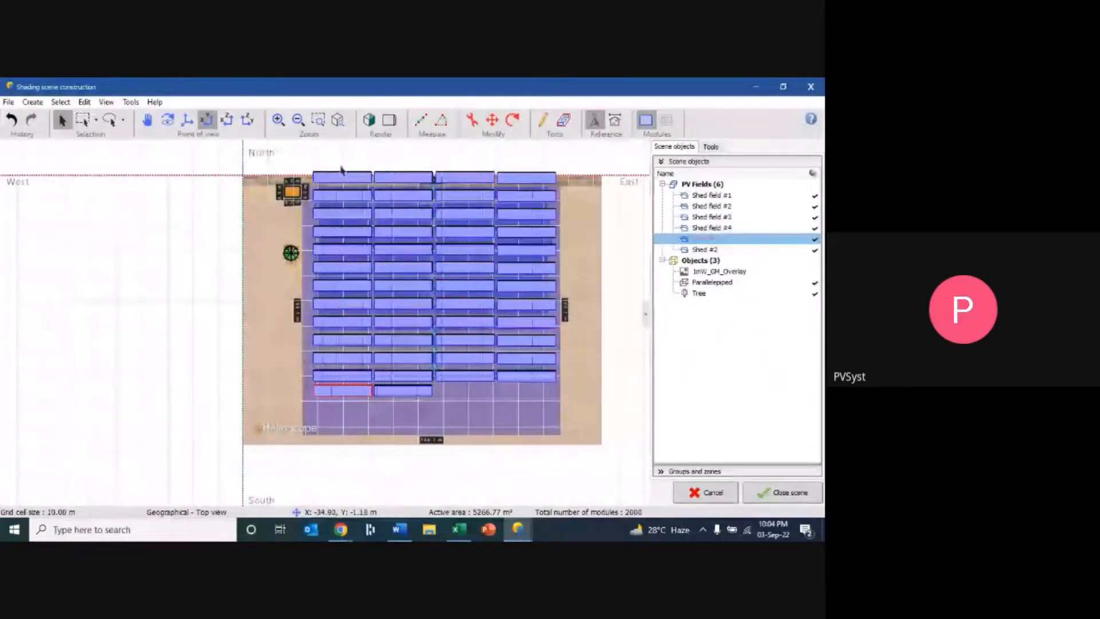
{"action": "left_click", "coordinate": [493, 120]}
{"action": "left_click", "coordinate": [406, 394], "text": "ctrl"}
{"action": "left_click_drag", "start_coordinate": [337, 405], "coordinate": [341, 417]}
- Select Shed fields #1 to #4 together and move them south so the rows sit just above the two separate sheds
{"action": "left_click", "coordinate": [348, 377]}
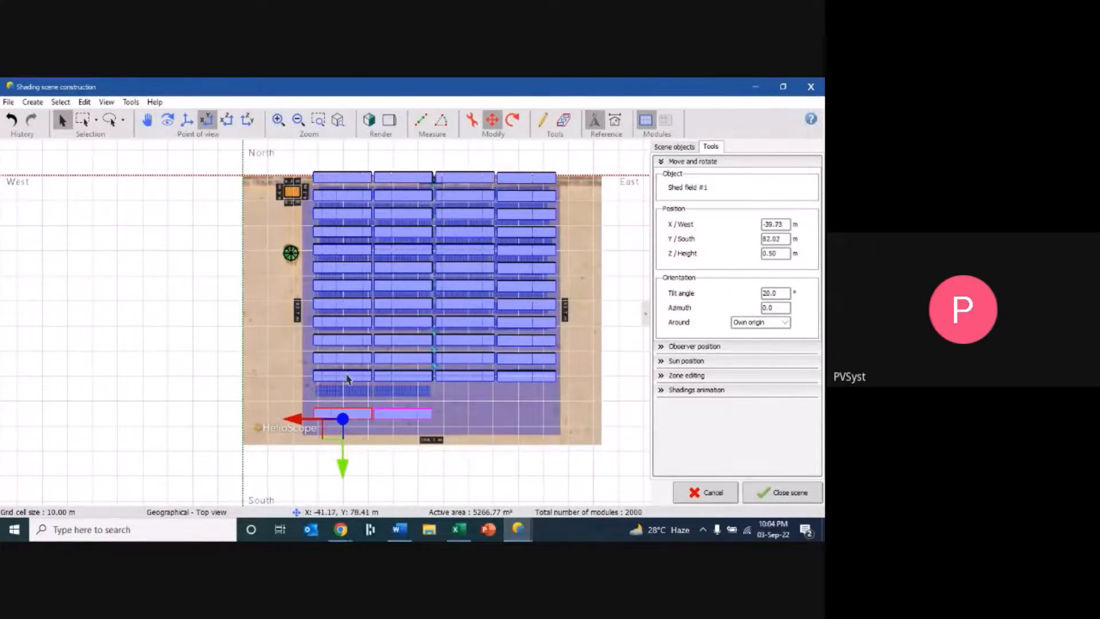
{"action": "left_click", "coordinate": [410, 375], "text": "ctrl"}
{"action": "left_click", "coordinate": [466, 377], "text": "ctrl"}
{"action": "left_click", "coordinate": [518, 375], "text": "ctrl"}
{"action": "left_click_drag", "start_coordinate": [332, 393], "coordinate": [335, 408]}
{"action": "left_click", "coordinate": [605, 363]}
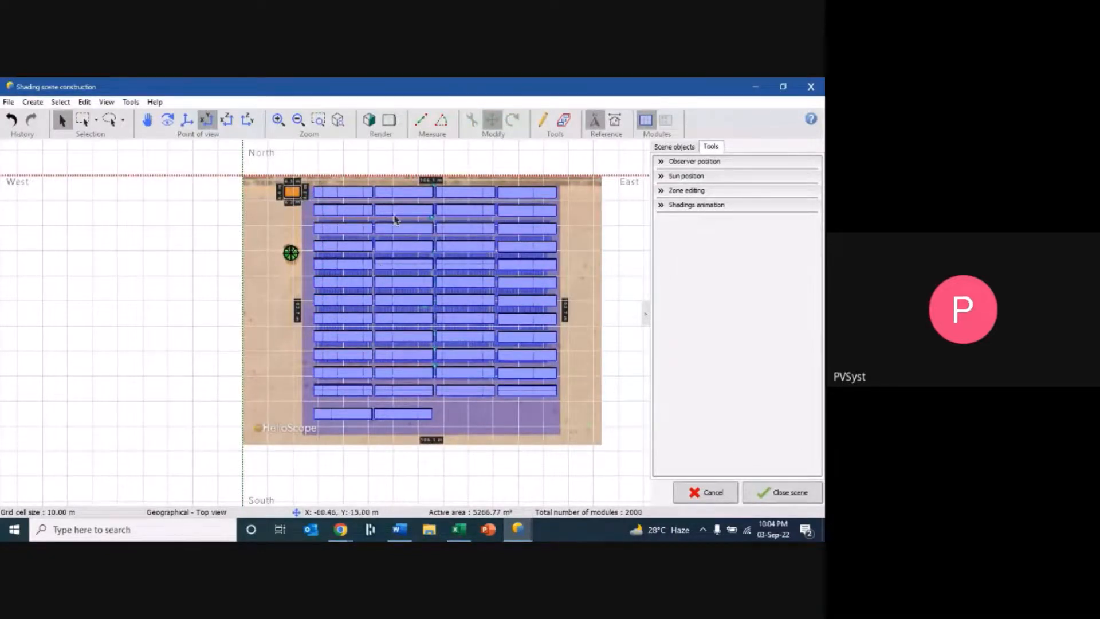
- Close the edited shading scene, compute its linear shading factor table and accept the near shadings definition
{"action": "left_click", "coordinate": [790, 494]}
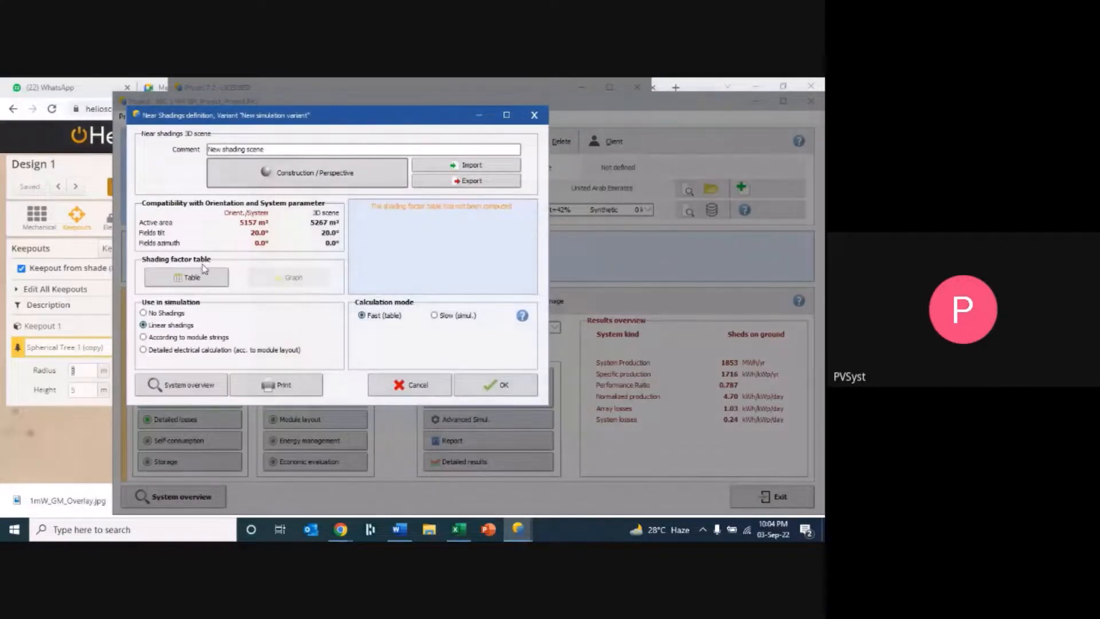
{"action": "left_click", "coordinate": [209, 282]}
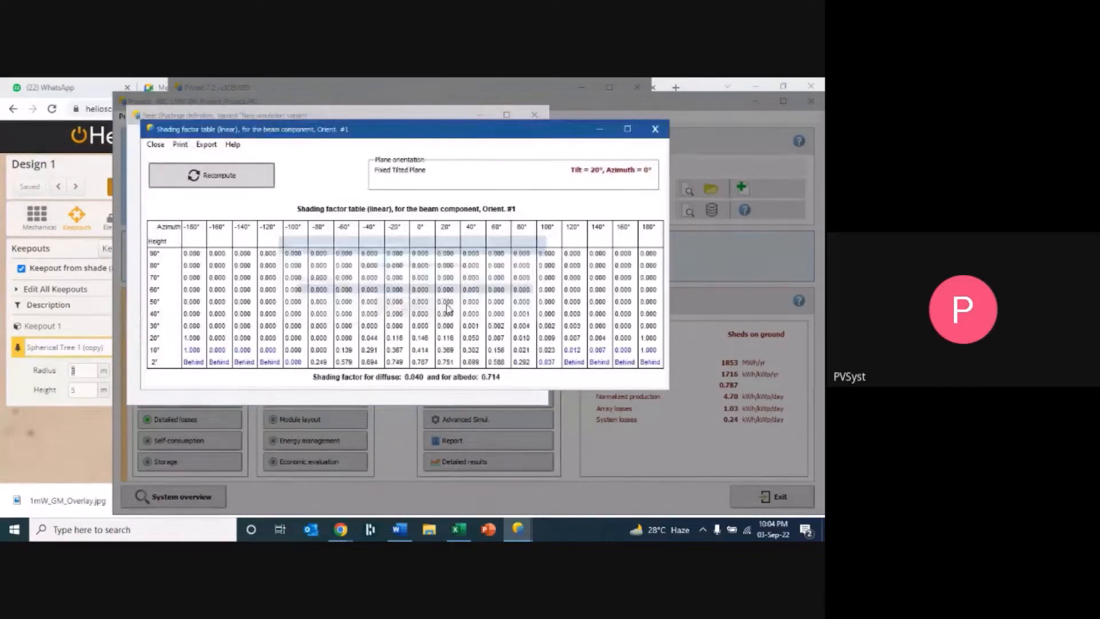
{"action": "left_click", "coordinate": [156, 144]}
{"action": "left_click", "coordinate": [494, 382]}
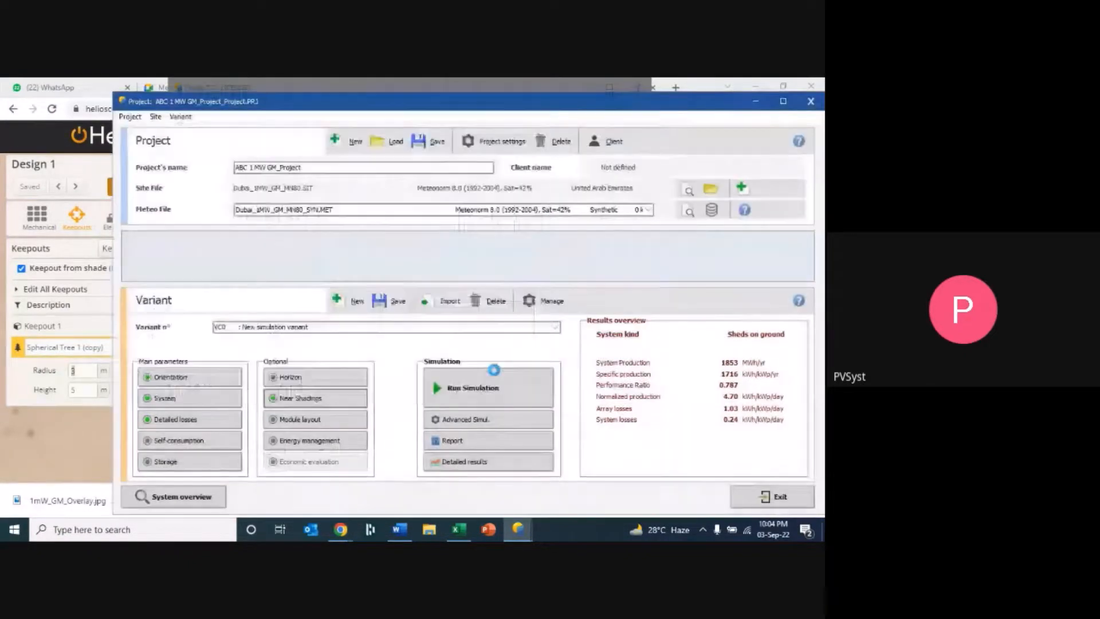
- Rerun the simulation and examine the near shadings irradiance loss in the enlarged loss diagram
{"action": "left_click", "coordinate": [497, 389]}
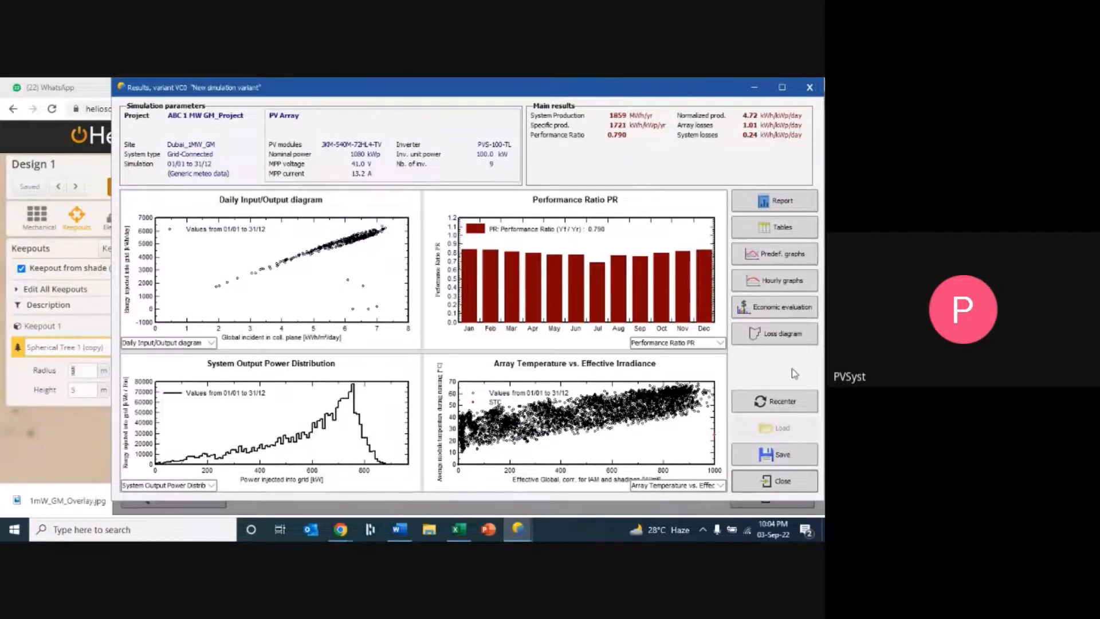
{"action": "left_click", "coordinate": [790, 340]}
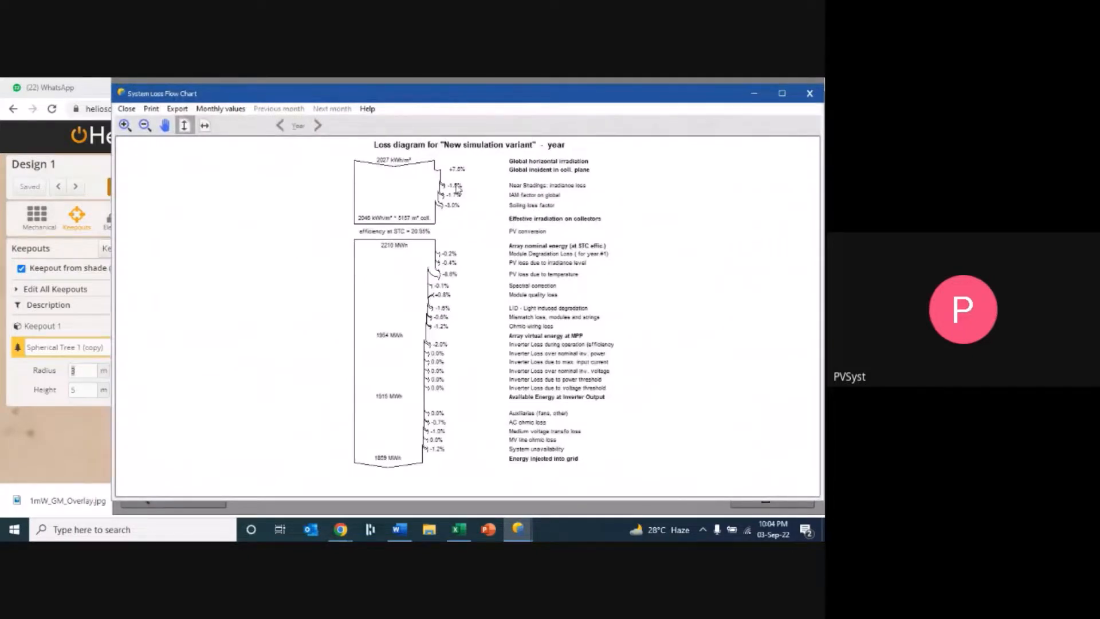
{"action": "left_click", "coordinate": [125, 125]}
{"action": "left_click", "coordinate": [125, 125]}
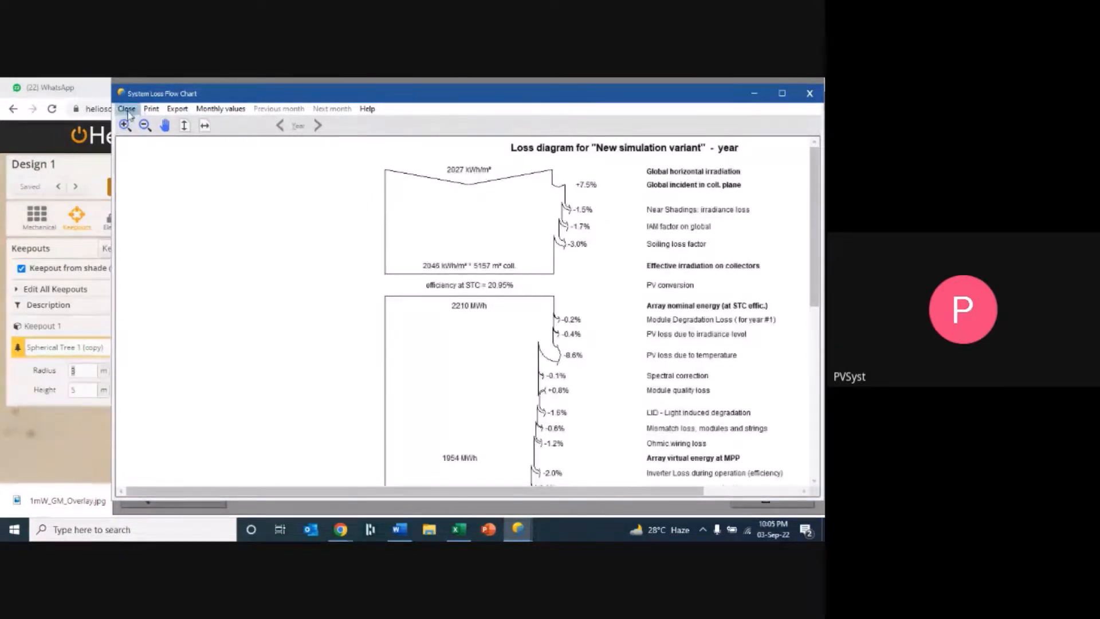
{"action": "left_click", "coordinate": [127, 109]}
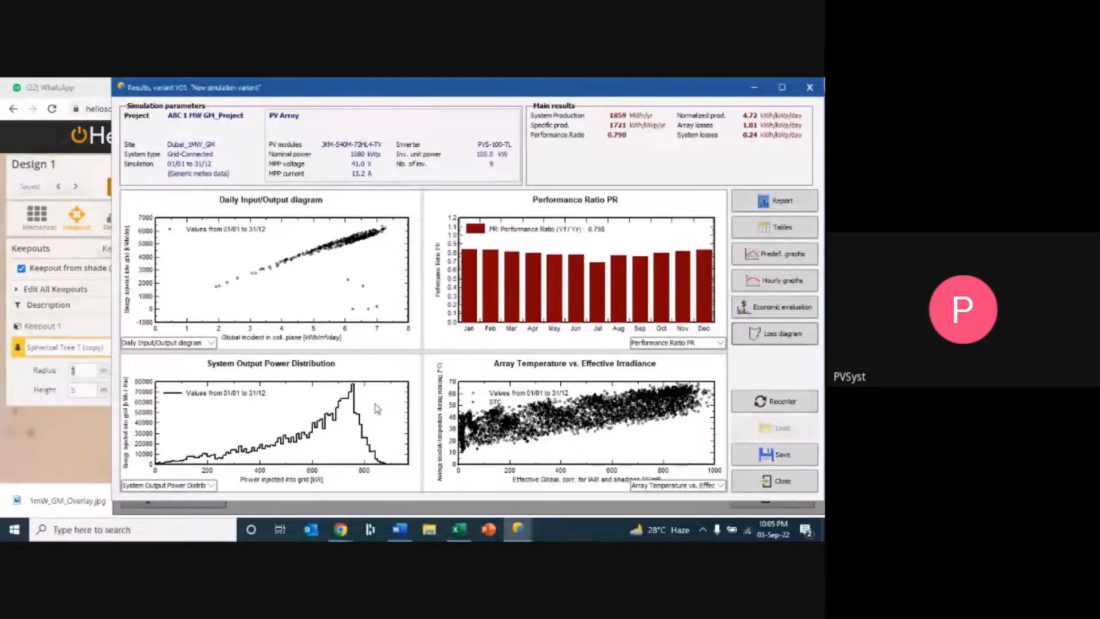
- Save the simulation results as a new variant described "New simulation variant" and close the results
{"action": "left_click", "coordinate": [771, 455]}
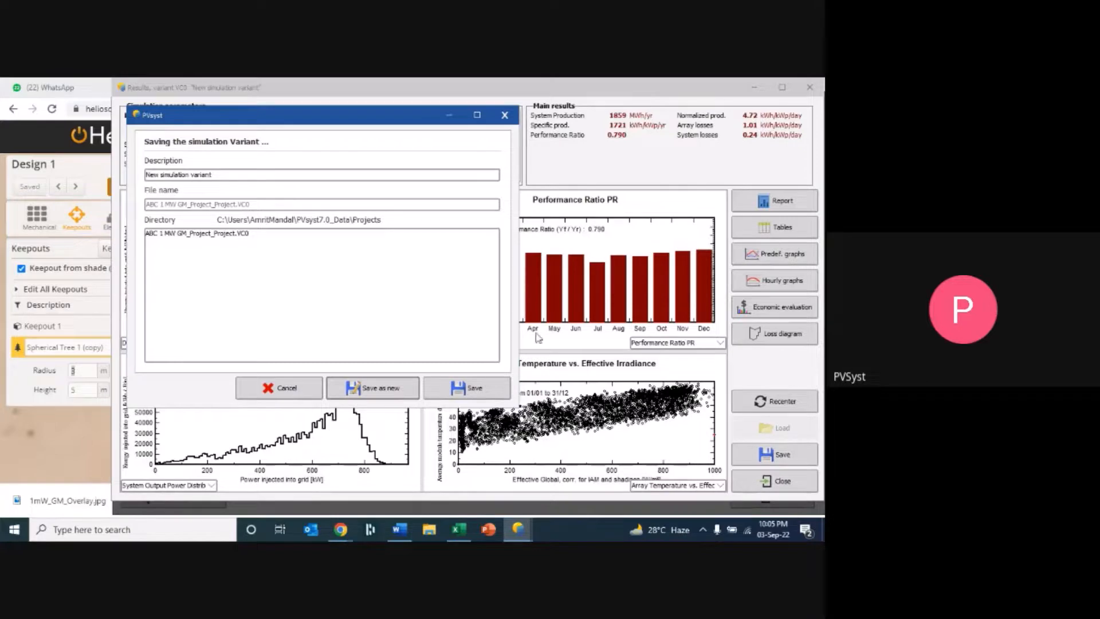
{"action": "left_click", "coordinate": [416, 383]}
{"action": "left_click", "coordinate": [498, 346]}
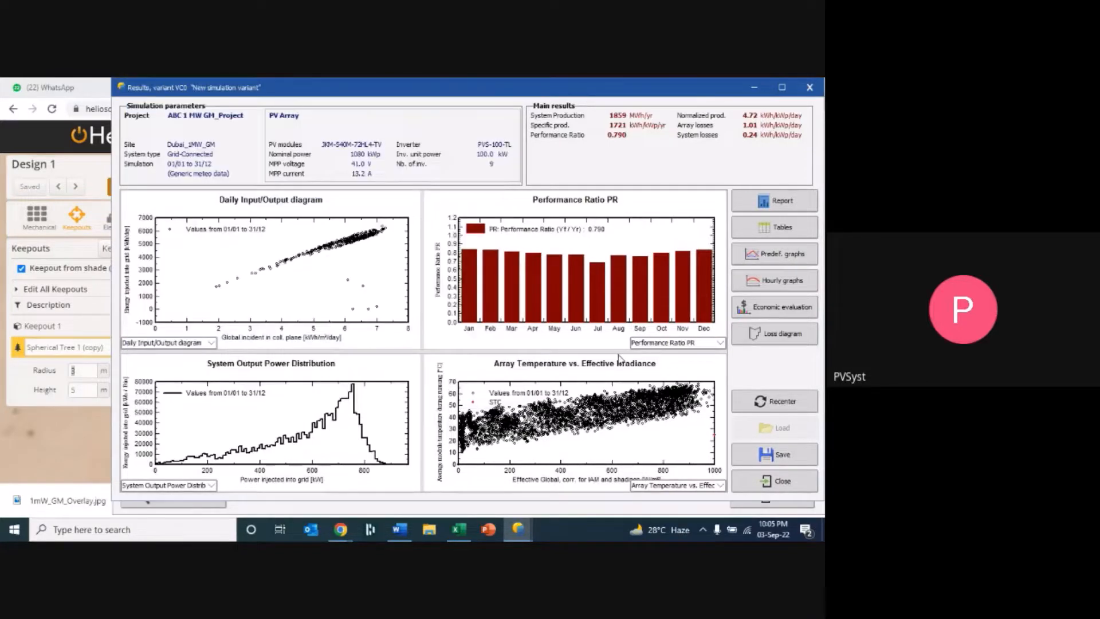
{"action": "left_click", "coordinate": [783, 482]}
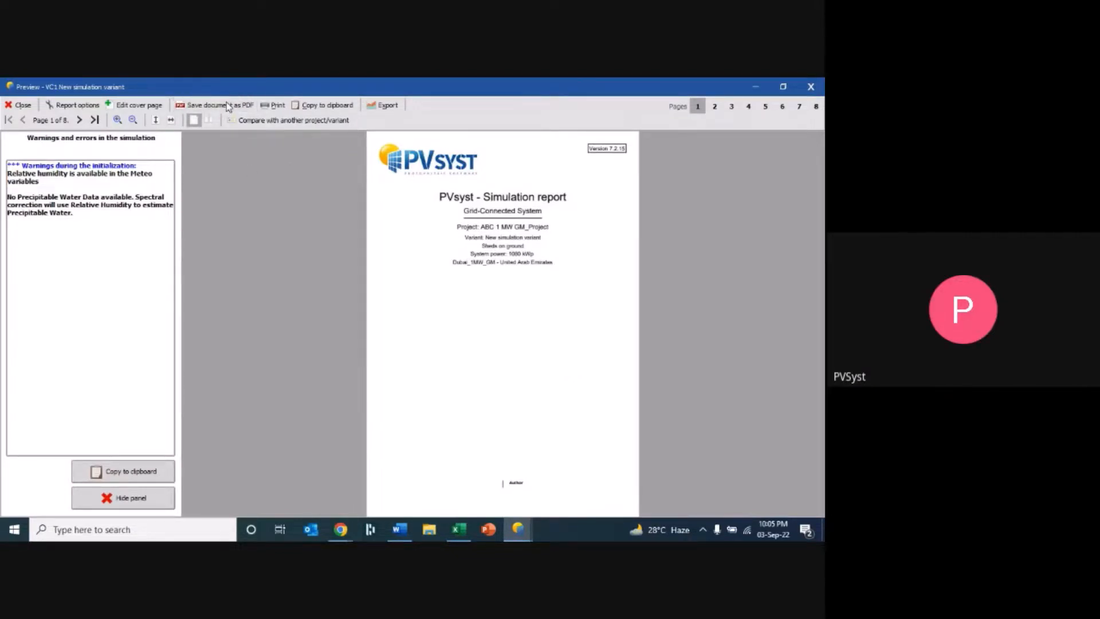
- Save the simulation report as the PDF "ABC 1 MW GM_Project_Project.VC1-Report" on the Desktop and open its folder
{"action": "left_click", "coordinate": [226, 104]}
{"action": "left_click", "coordinate": [129, 247]}
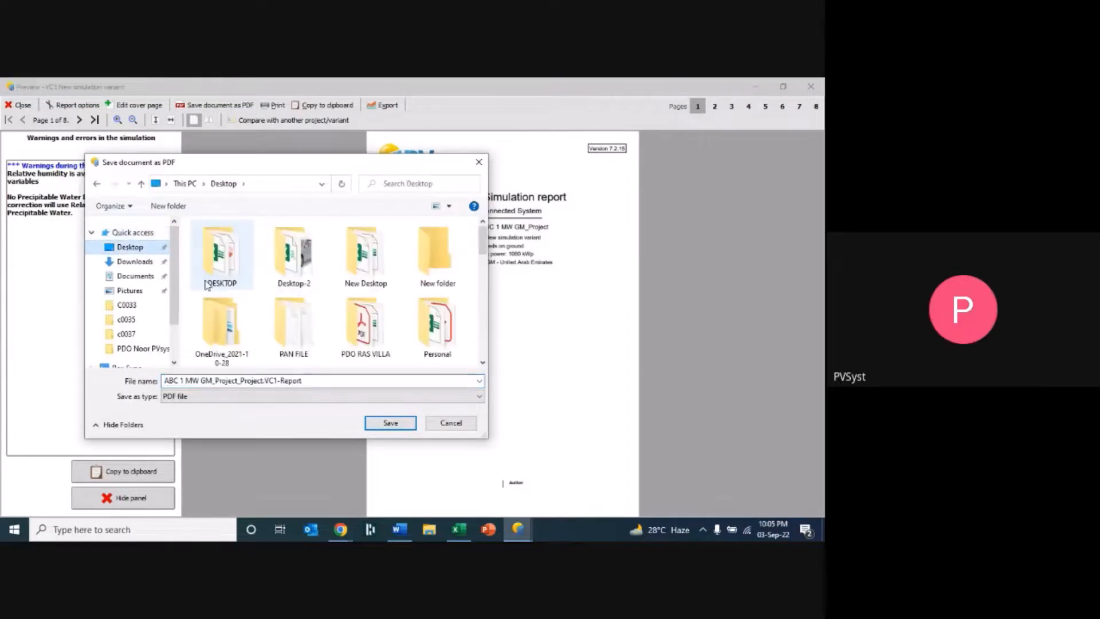
{"action": "left_click", "coordinate": [390, 423]}
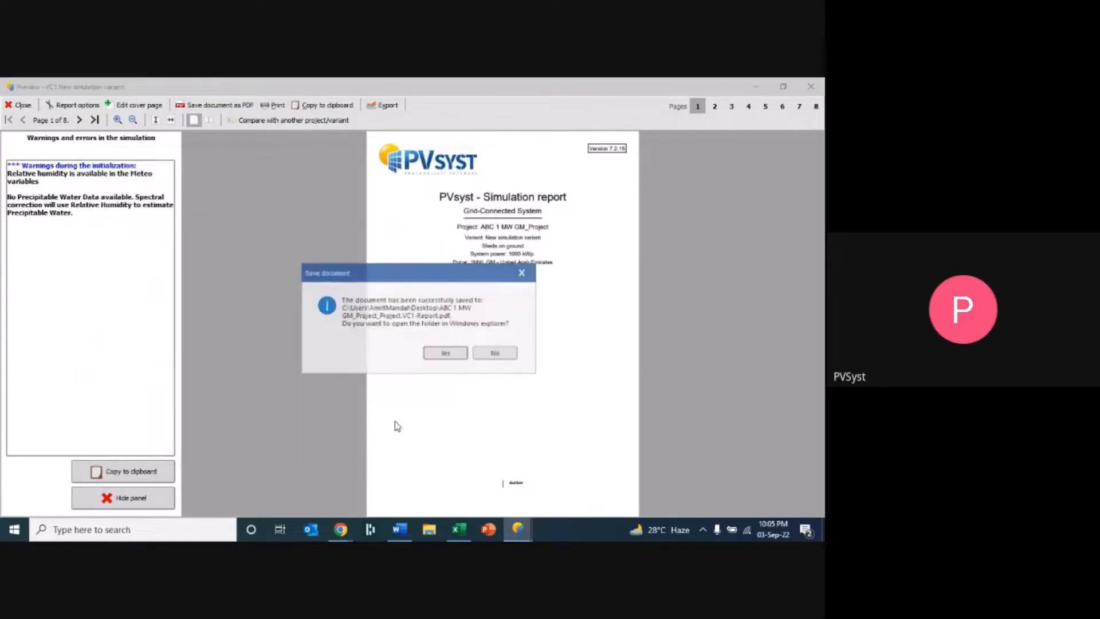
{"action": "left_click", "coordinate": [445, 353]}
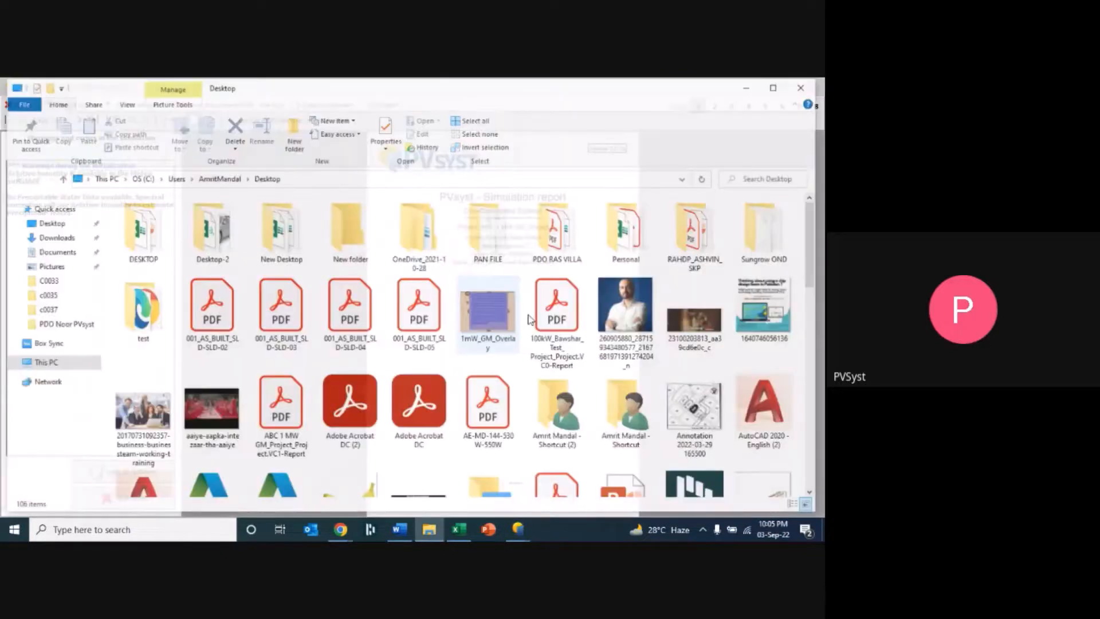
- Find the saved VC1 report PDF among the Desktop files, open it and look through its pages to the end
{"action": "scroll", "coordinate": [364, 384], "scroll_direction": "down", "scroll_amount": 10}
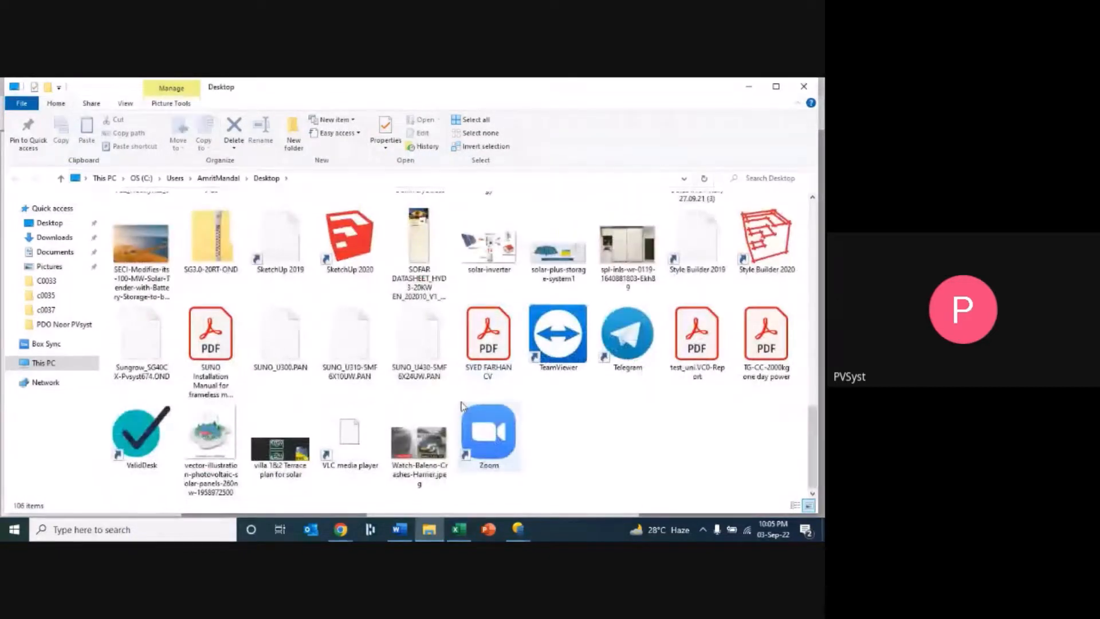
{"action": "scroll", "coordinate": [269, 361], "scroll_direction": "up", "scroll_amount": 10}
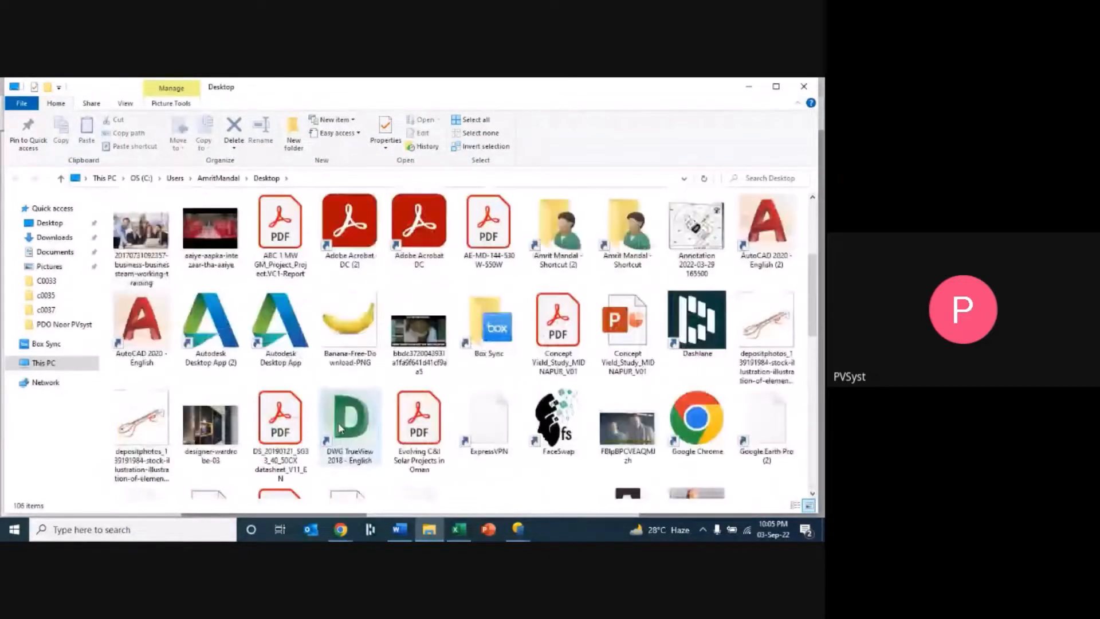
{"action": "scroll", "coordinate": [291, 365], "scroll_direction": "down", "scroll_amount": 3}
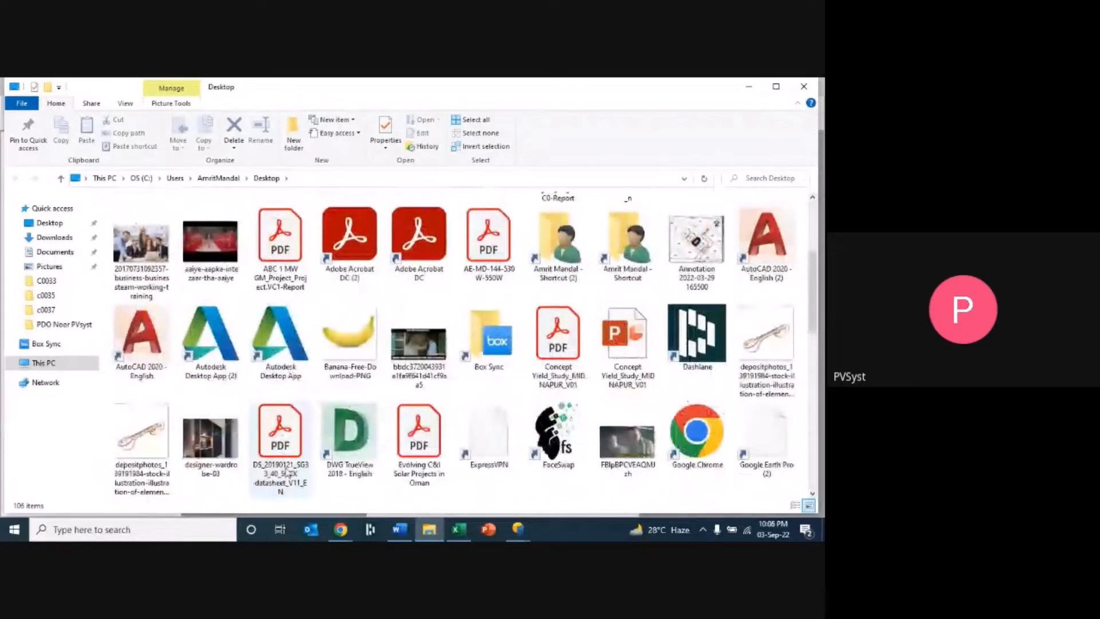
{"action": "double_click", "coordinate": [274, 257]}
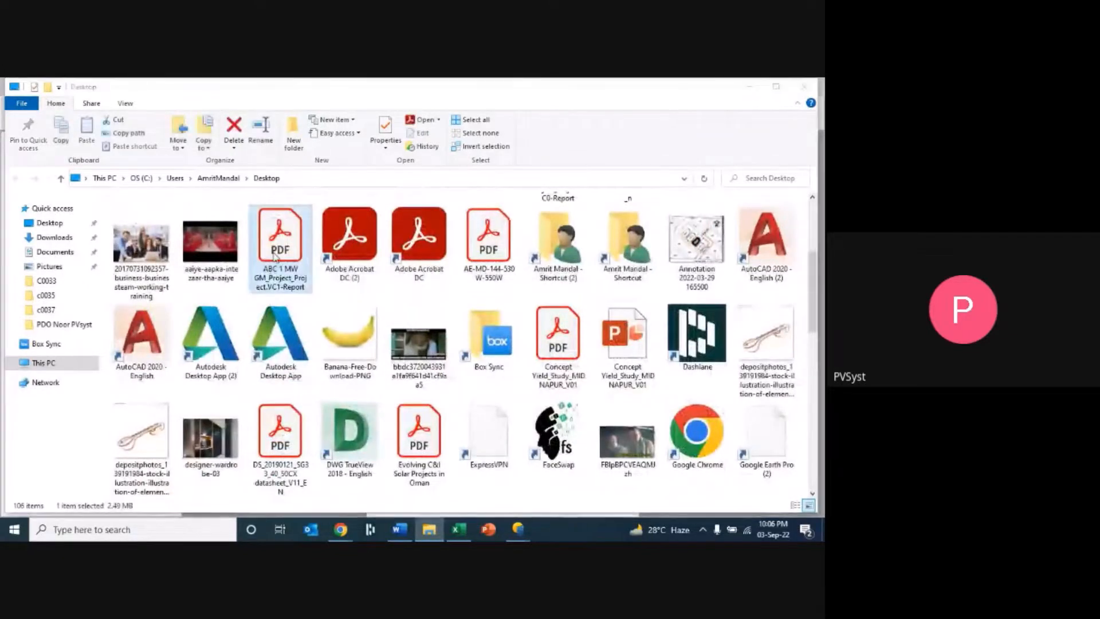
{"action": "scroll", "coordinate": [429, 283], "scroll_direction": "down", "scroll_amount": 20}
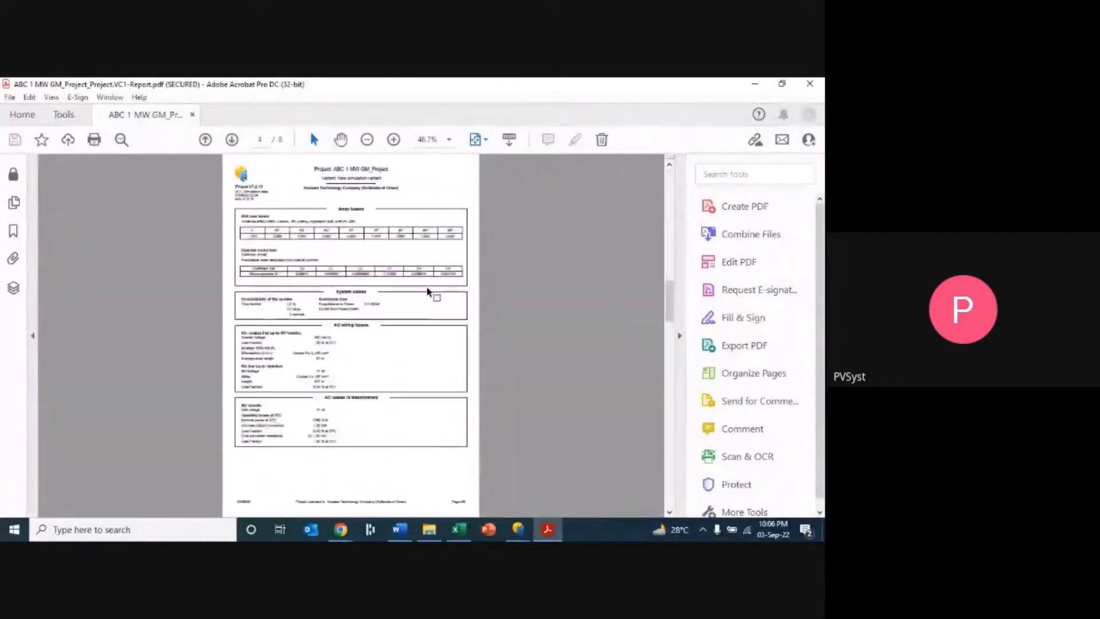
{"action": "scroll", "coordinate": [428, 293], "scroll_direction": "down", "scroll_amount": 15}
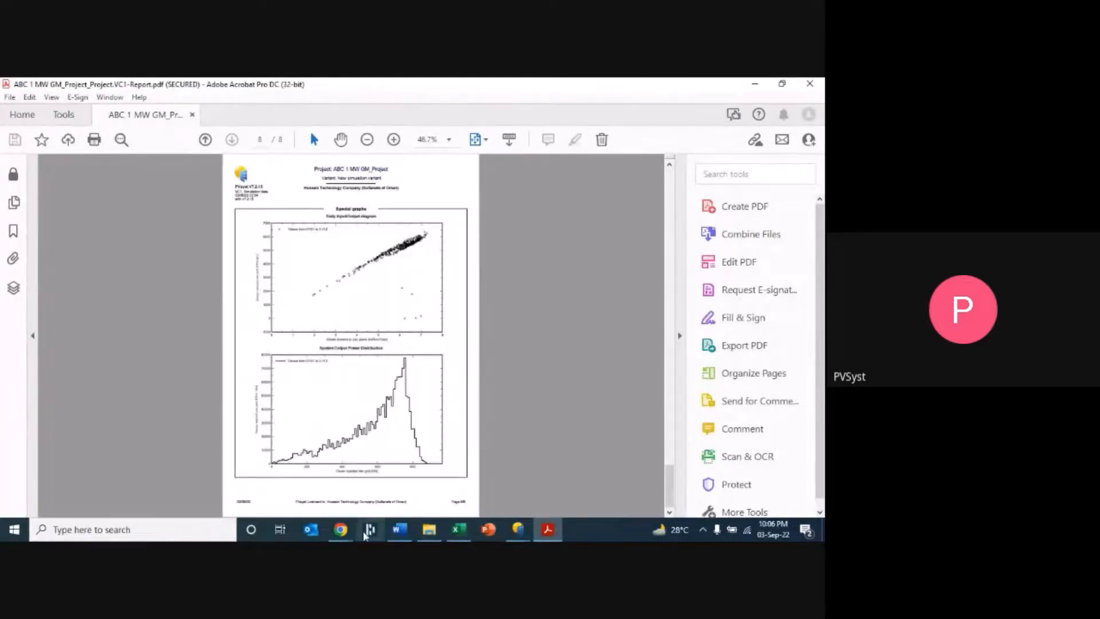
- Switch to the Google Meet call in Chrome and stop presenting the screen
{"action": "left_click", "coordinate": [341, 530]}
{"action": "left_click", "coordinate": [287, 490]}
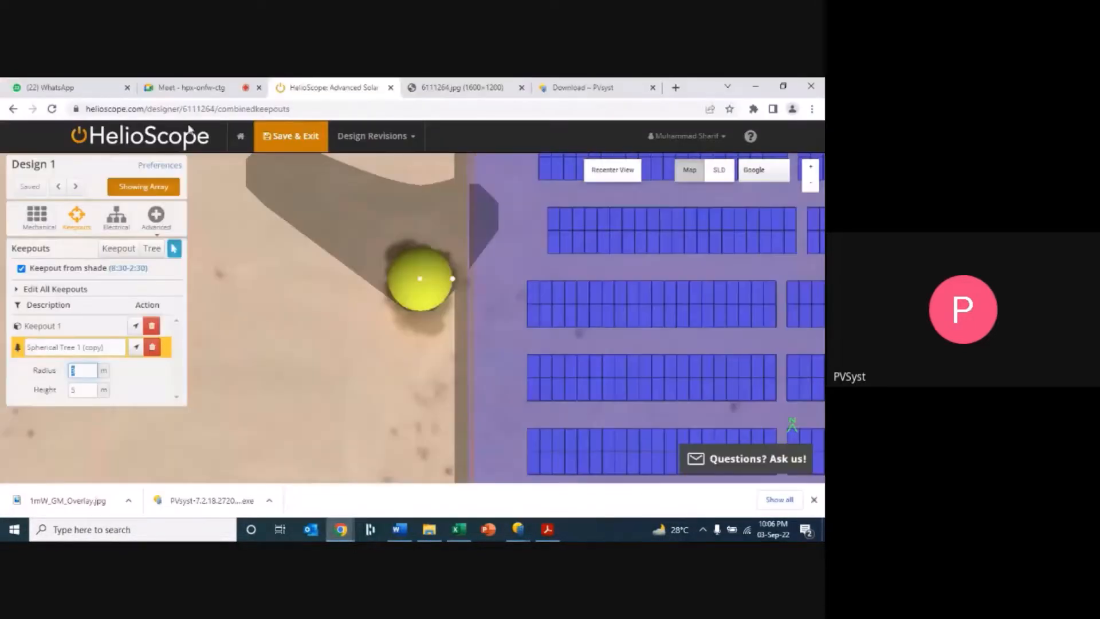
{"action": "left_click", "coordinate": [210, 85]}
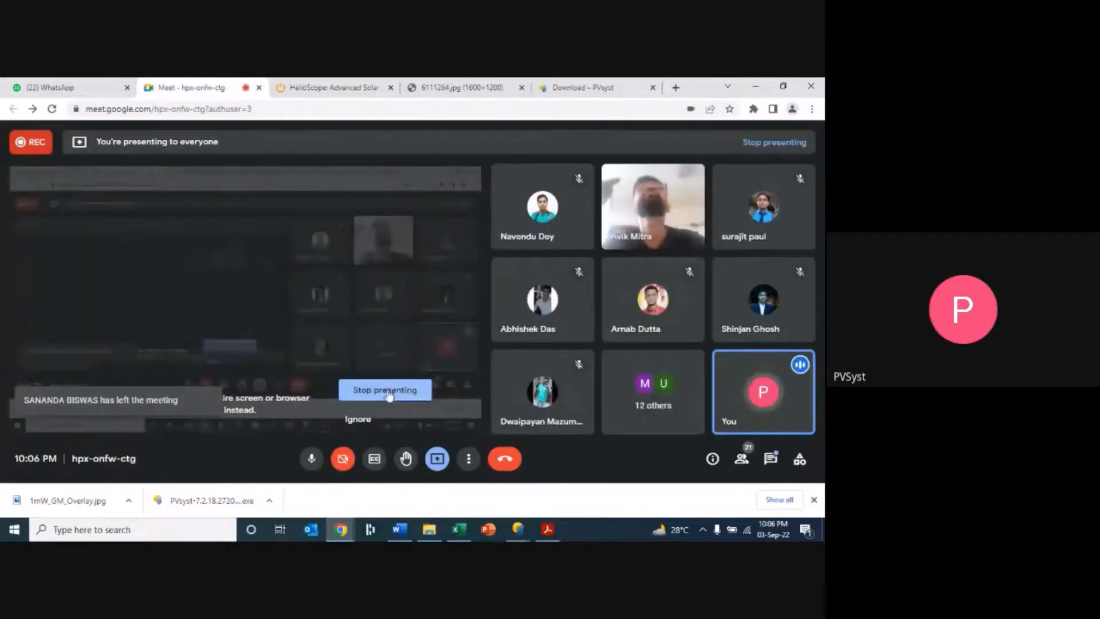
{"action": "left_click", "coordinate": [386, 390]}
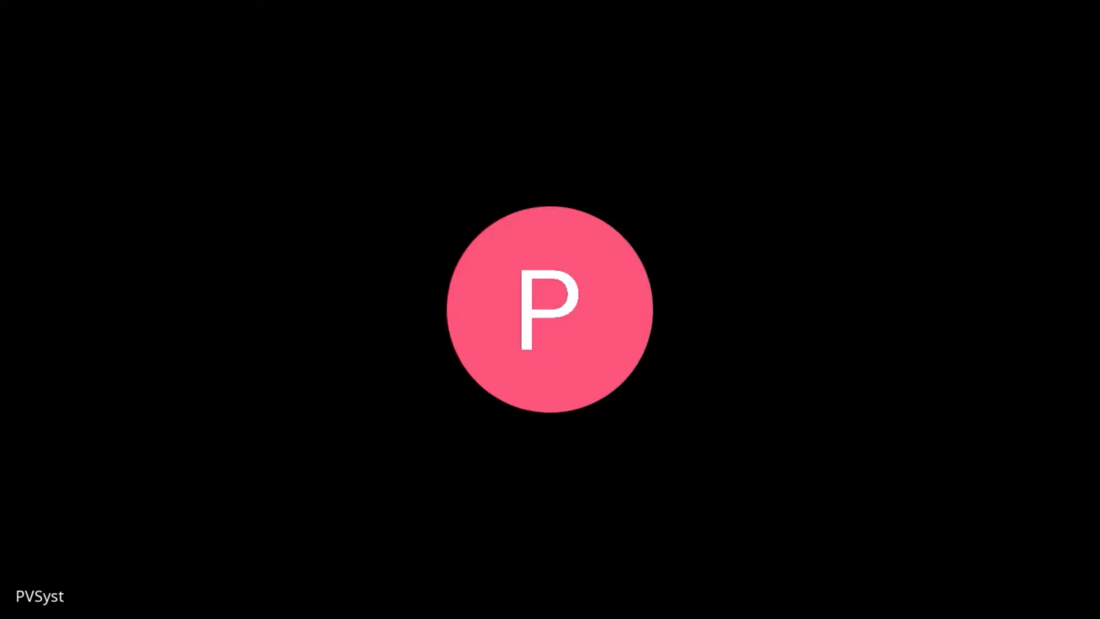